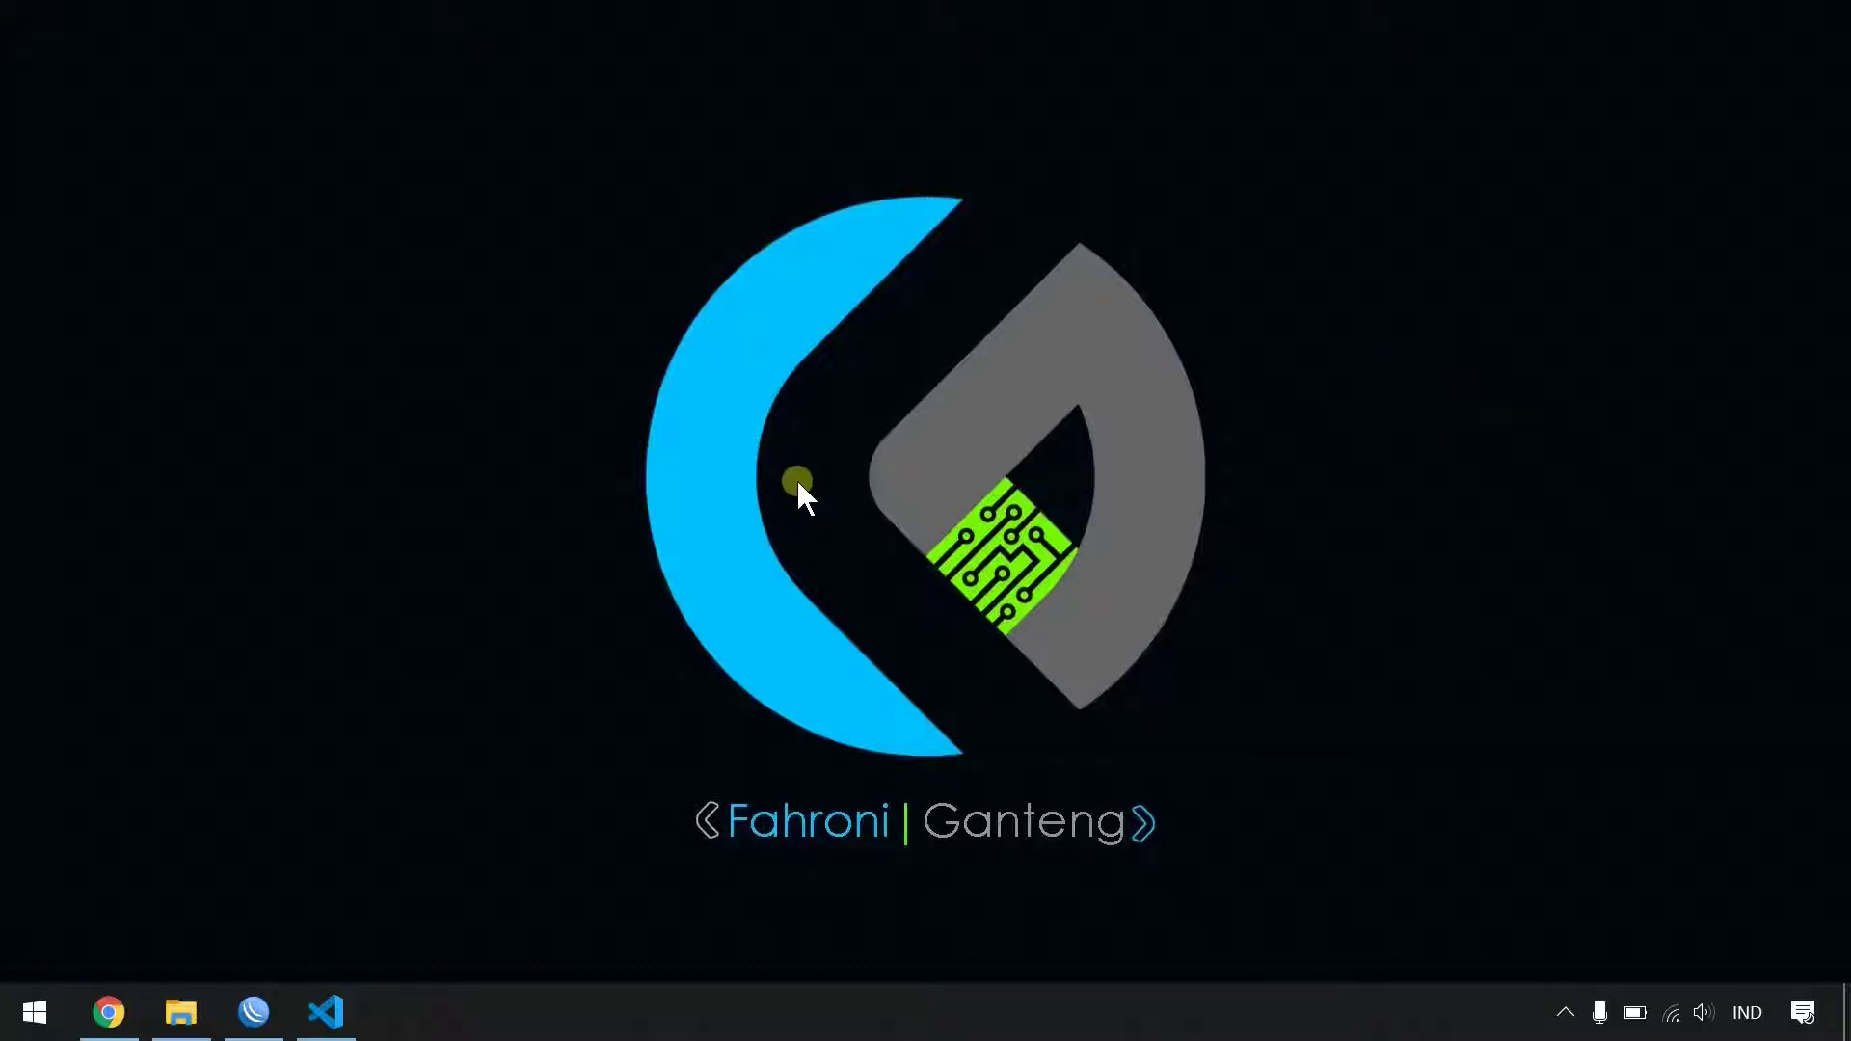
- Review the netwatch spreadsheet's History sheet in Chrome, then move to Google Data Studio
left_click(111, 1012)
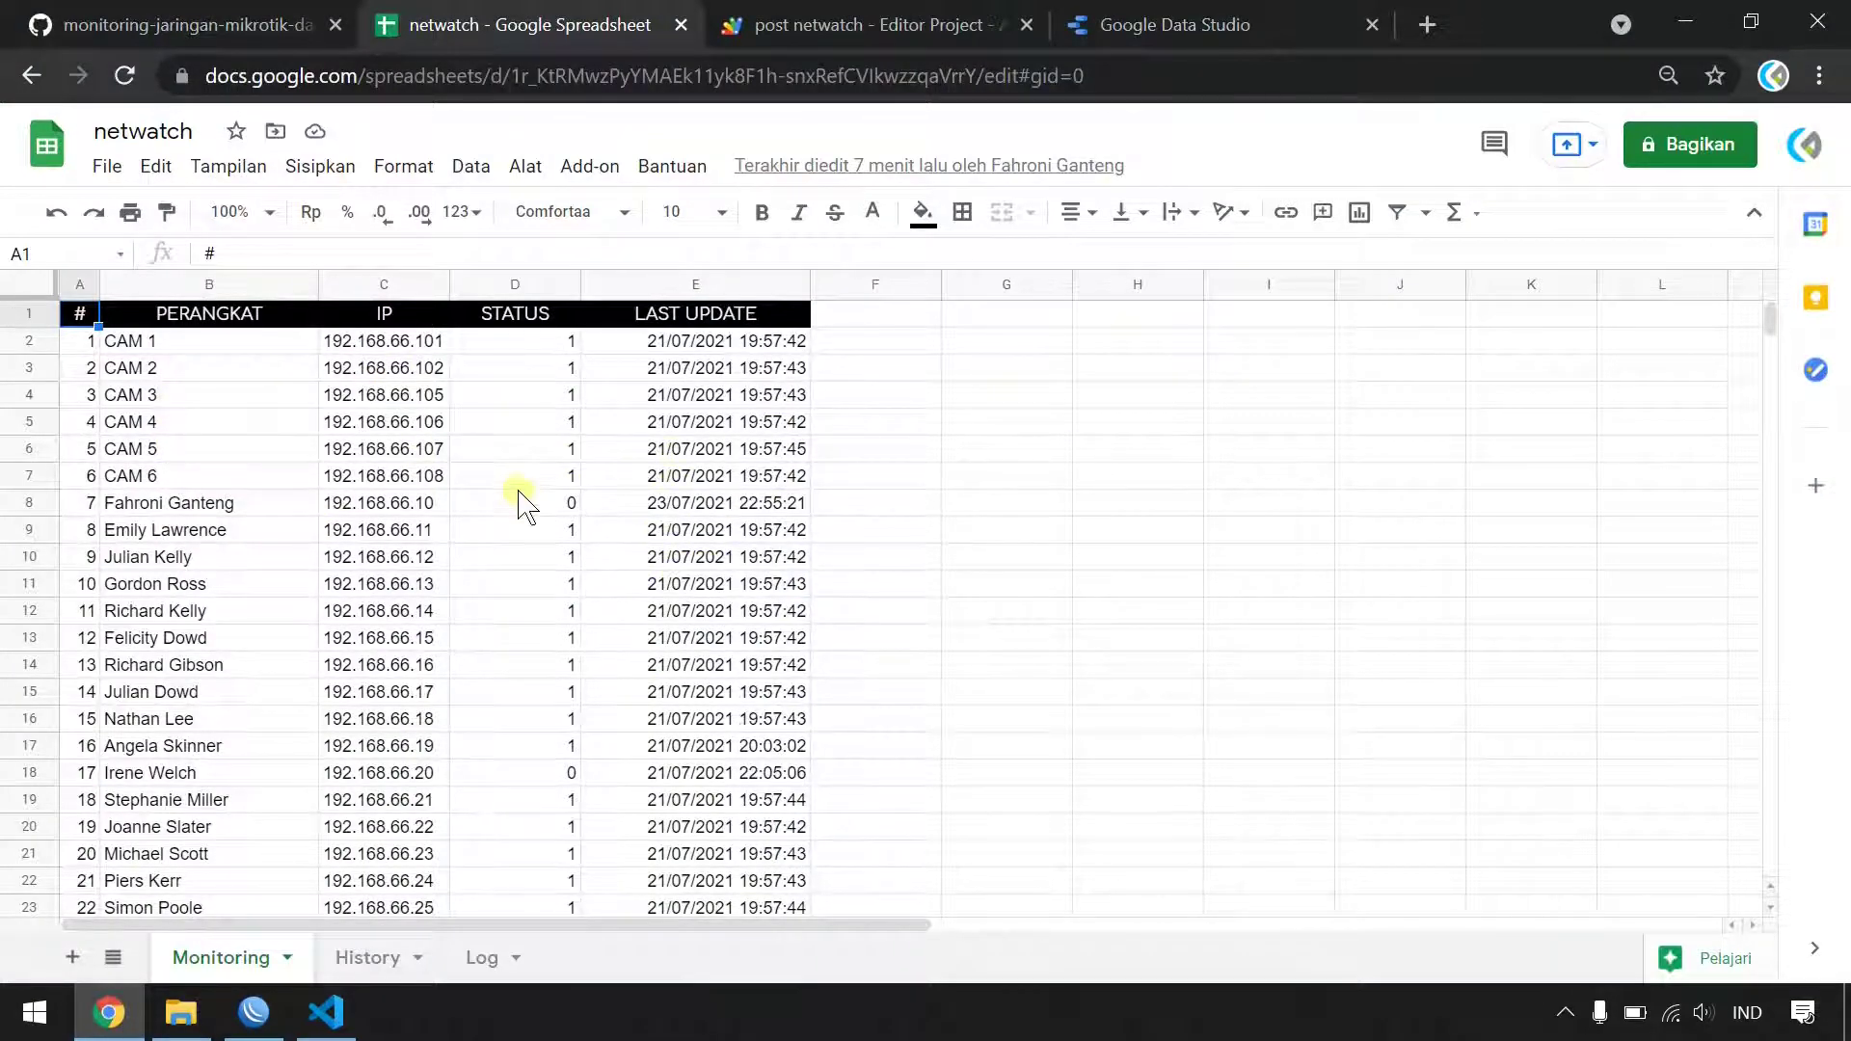
left_click(359, 957)
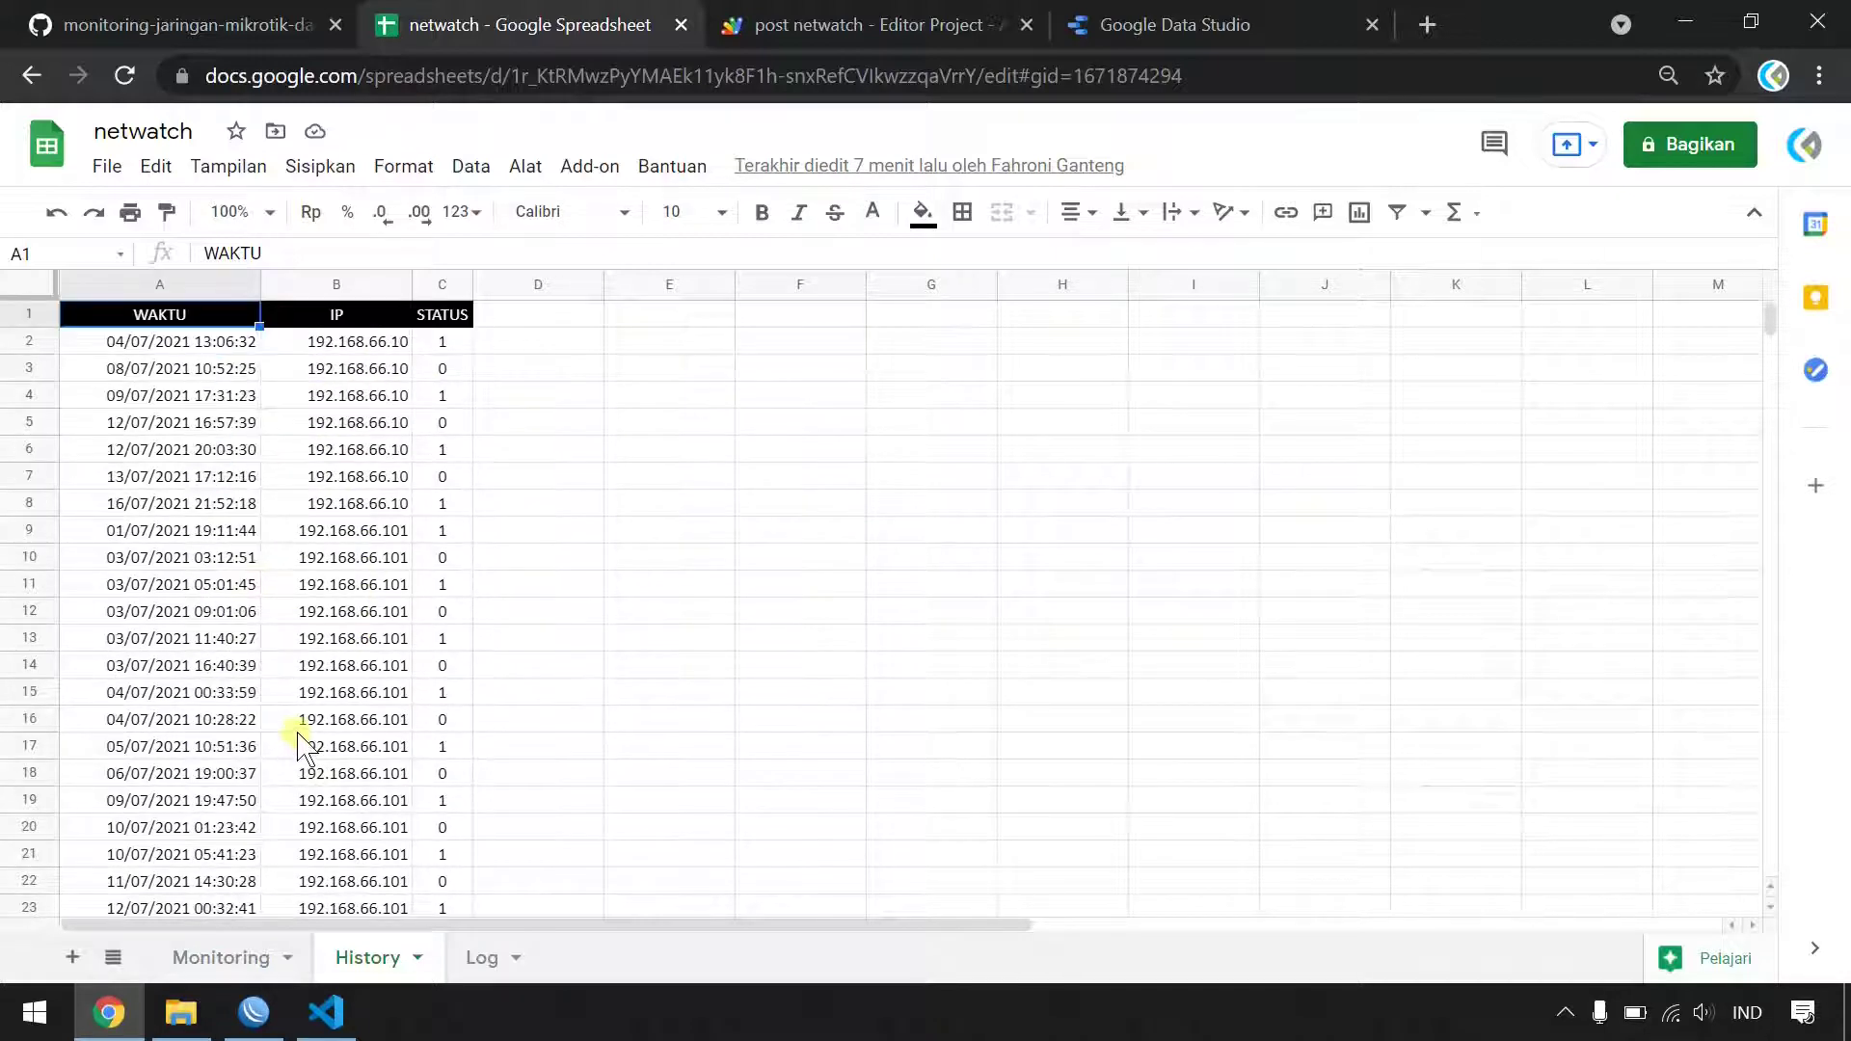
left_click(1205, 24)
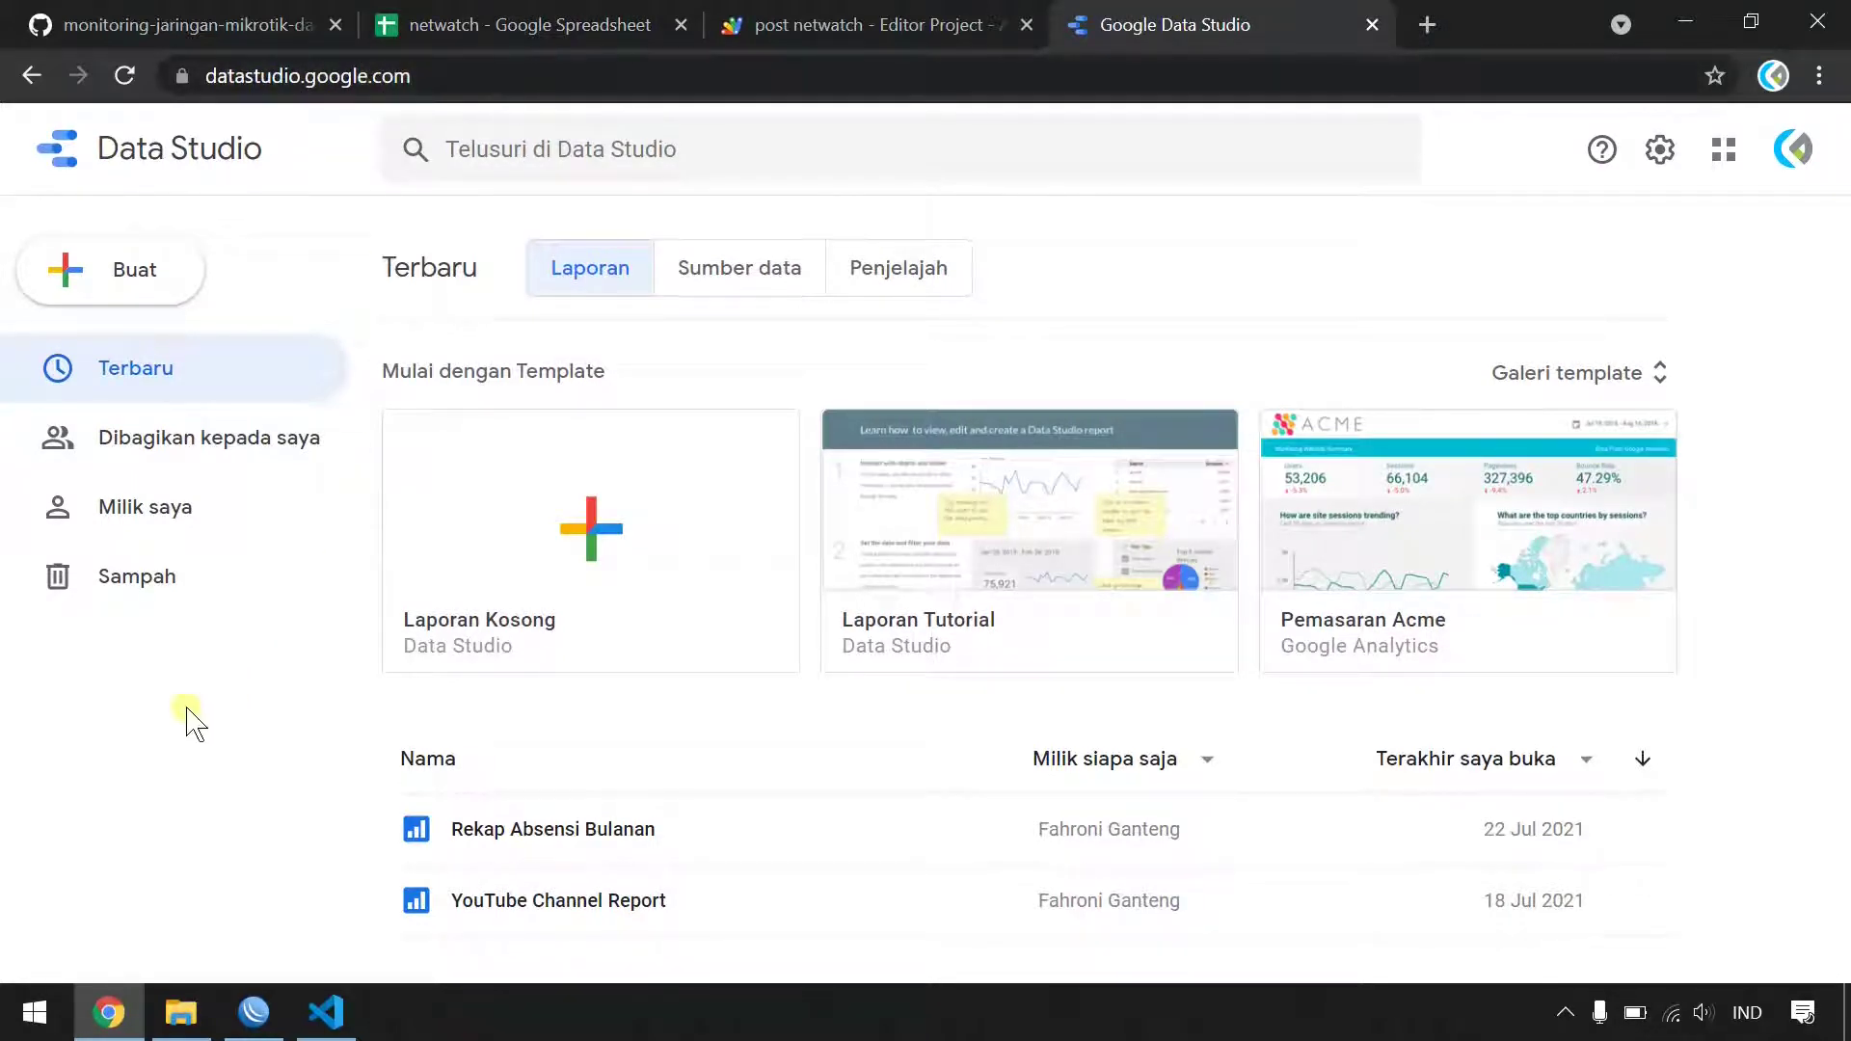
- Create a blank report using the Google Spreadsheet connector with netwatch's Monitoring sheet as data
left_click(101, 279)
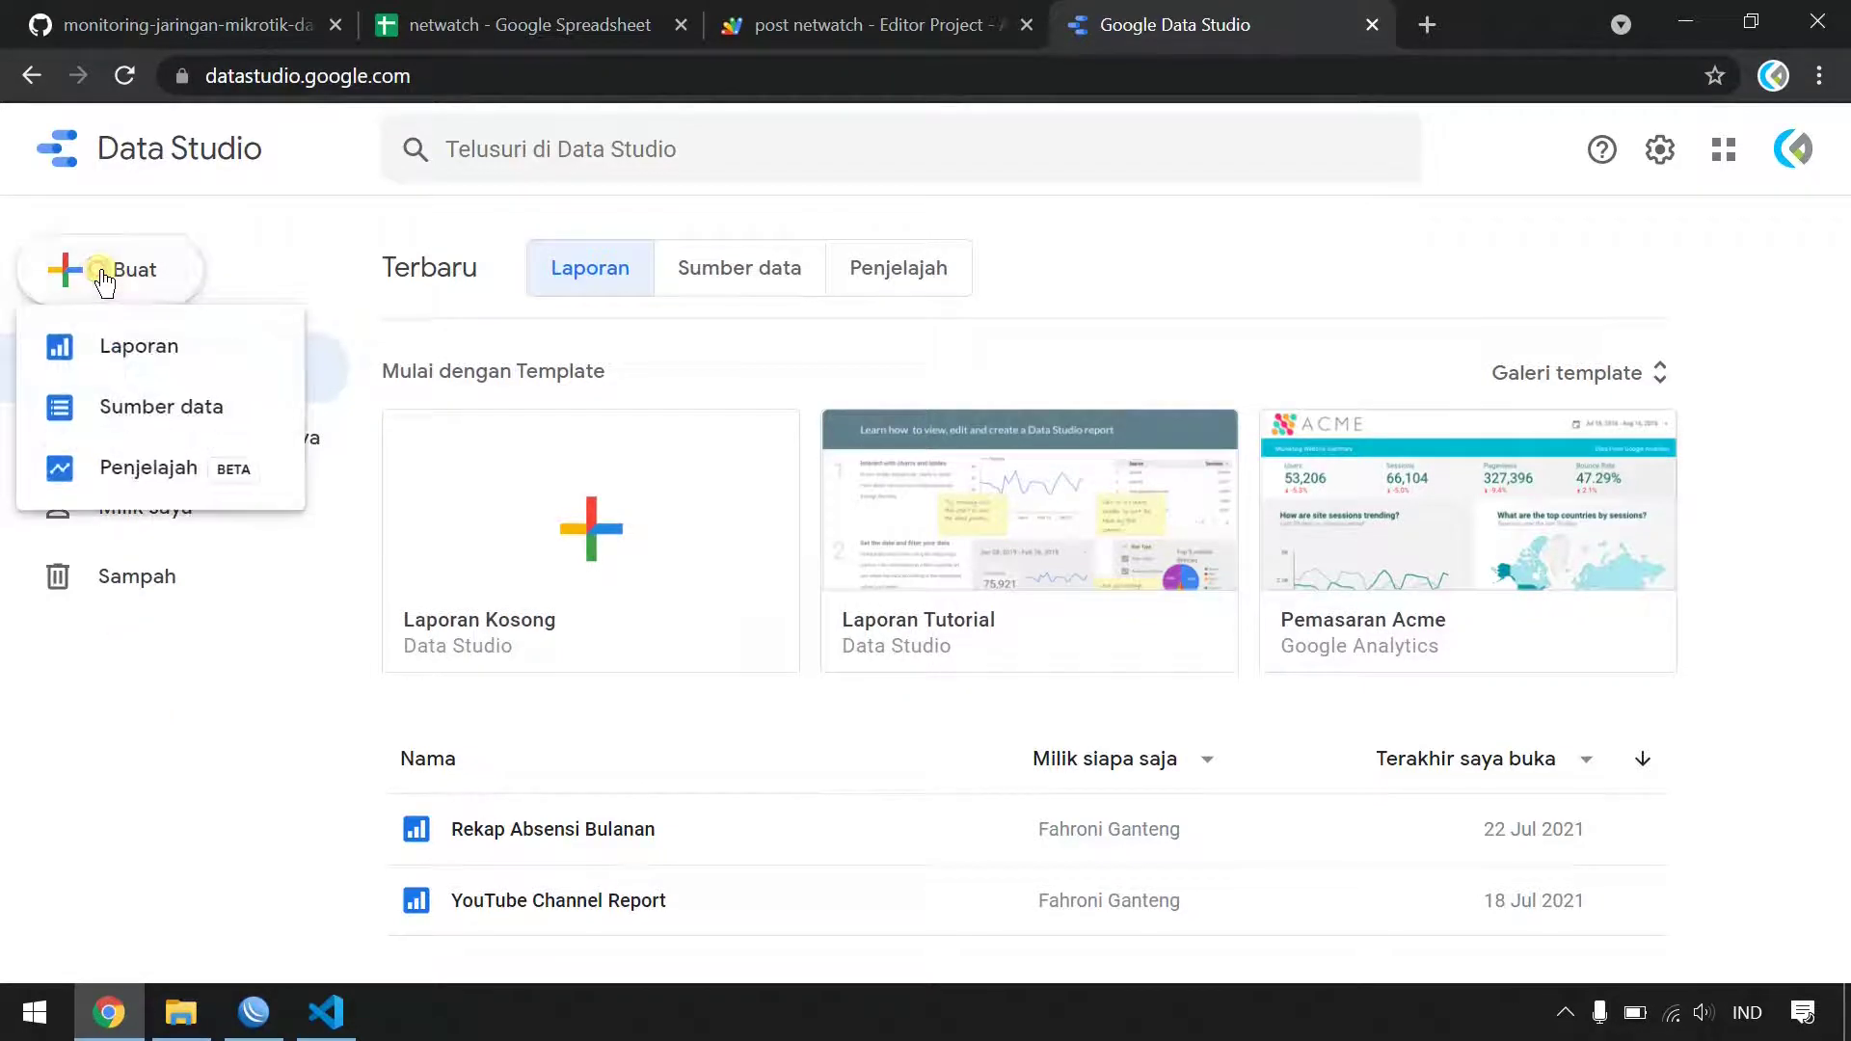
left_click(135, 361)
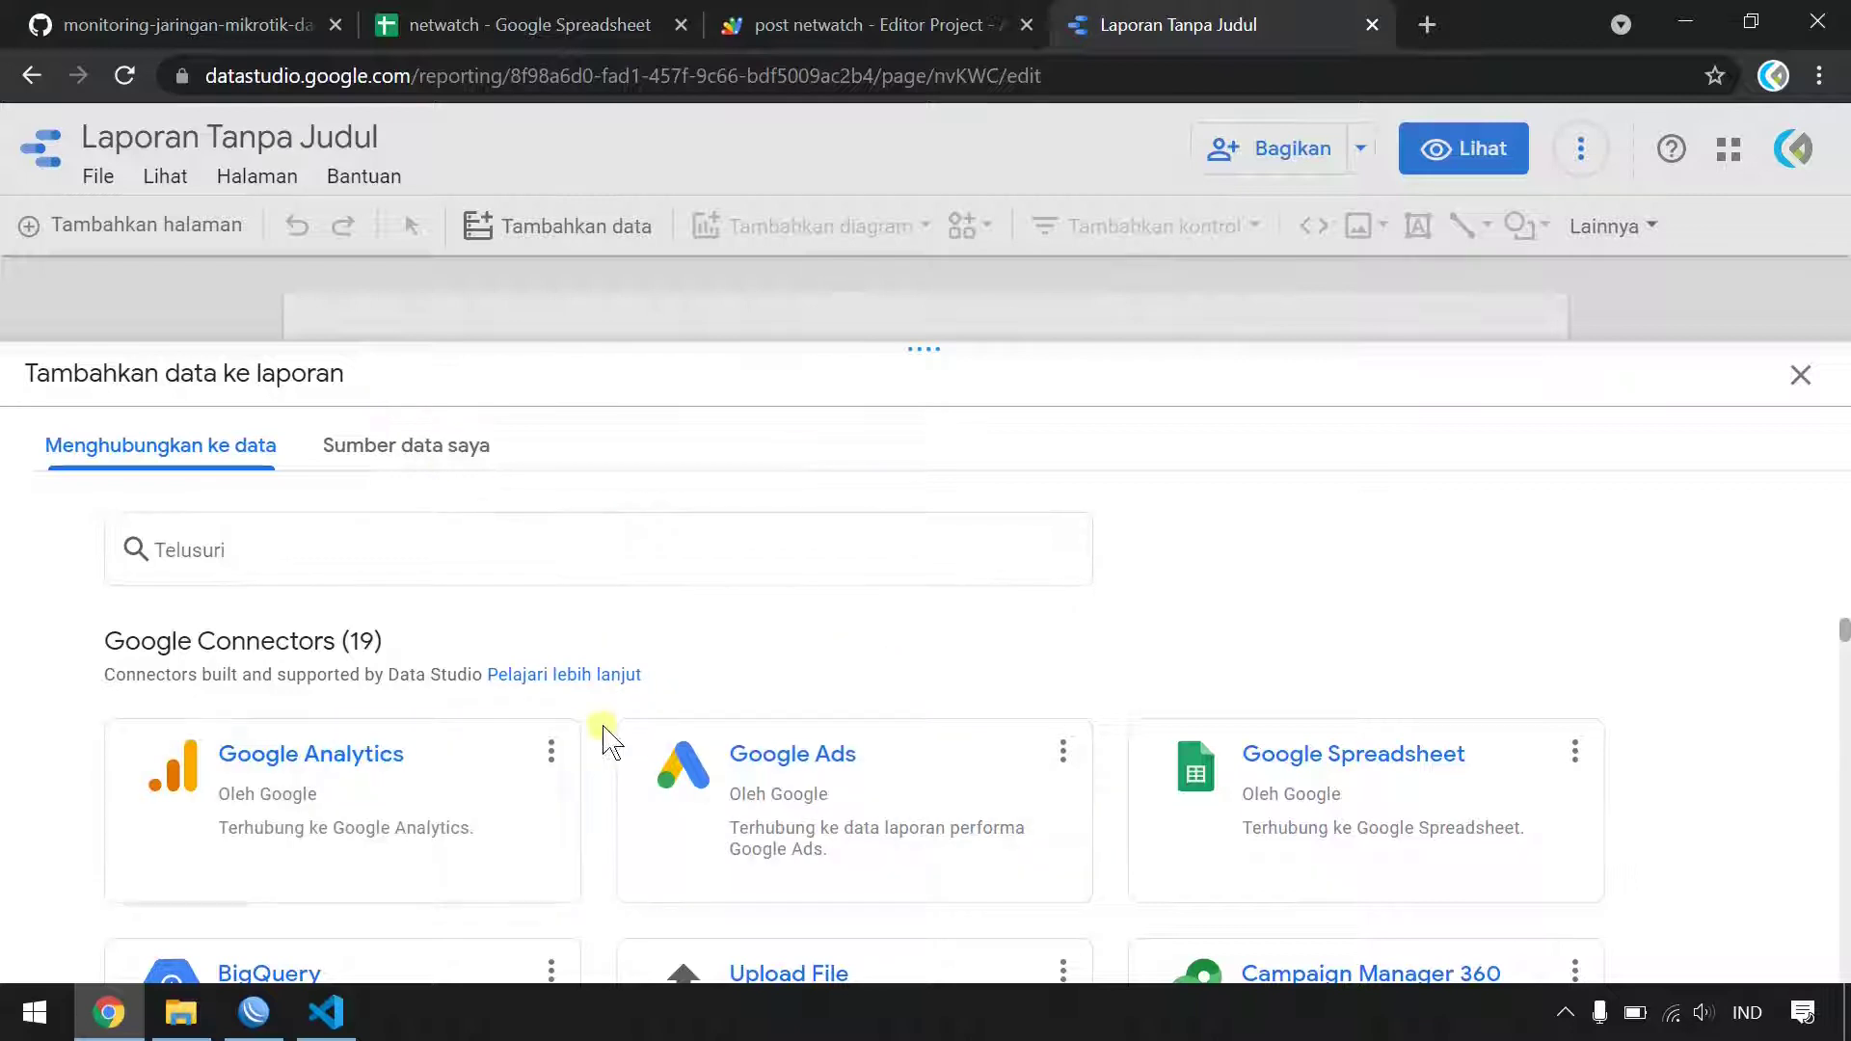
scroll(617, 737, "down", 2)
scroll(1291, 752, "up", 2)
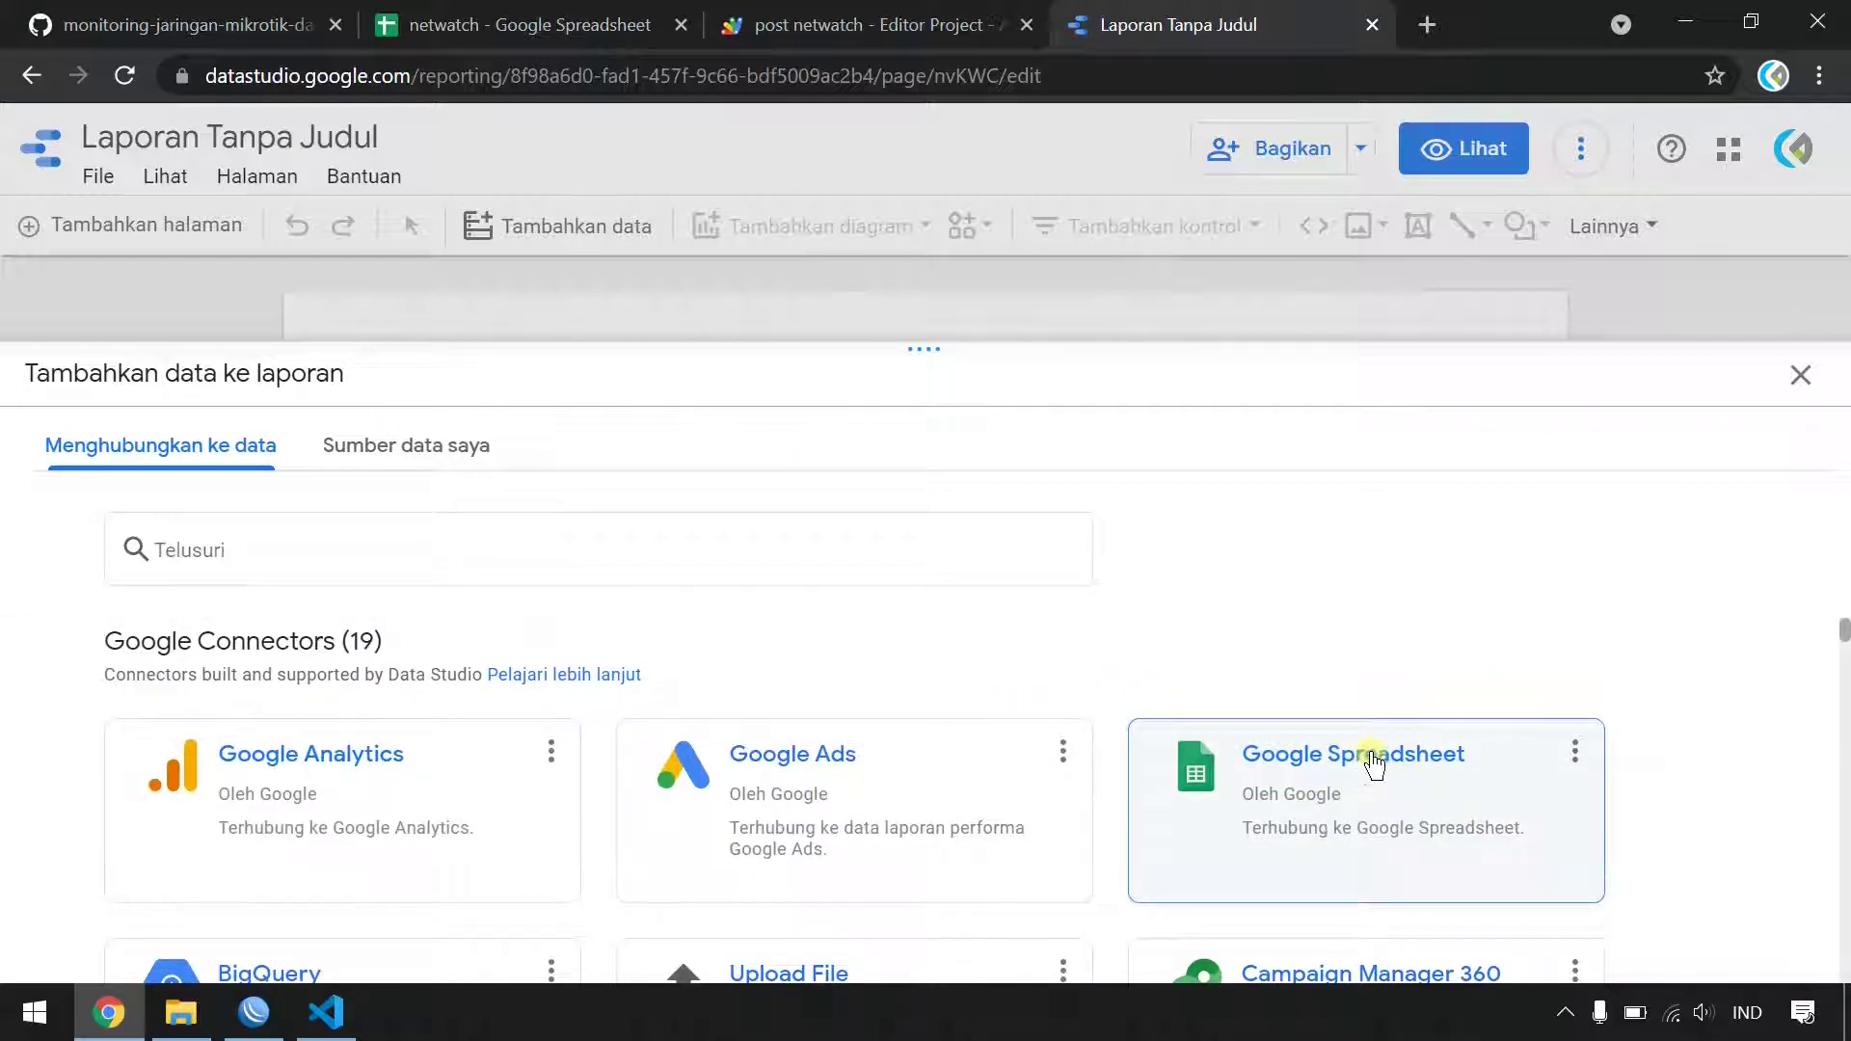
left_click(1375, 757)
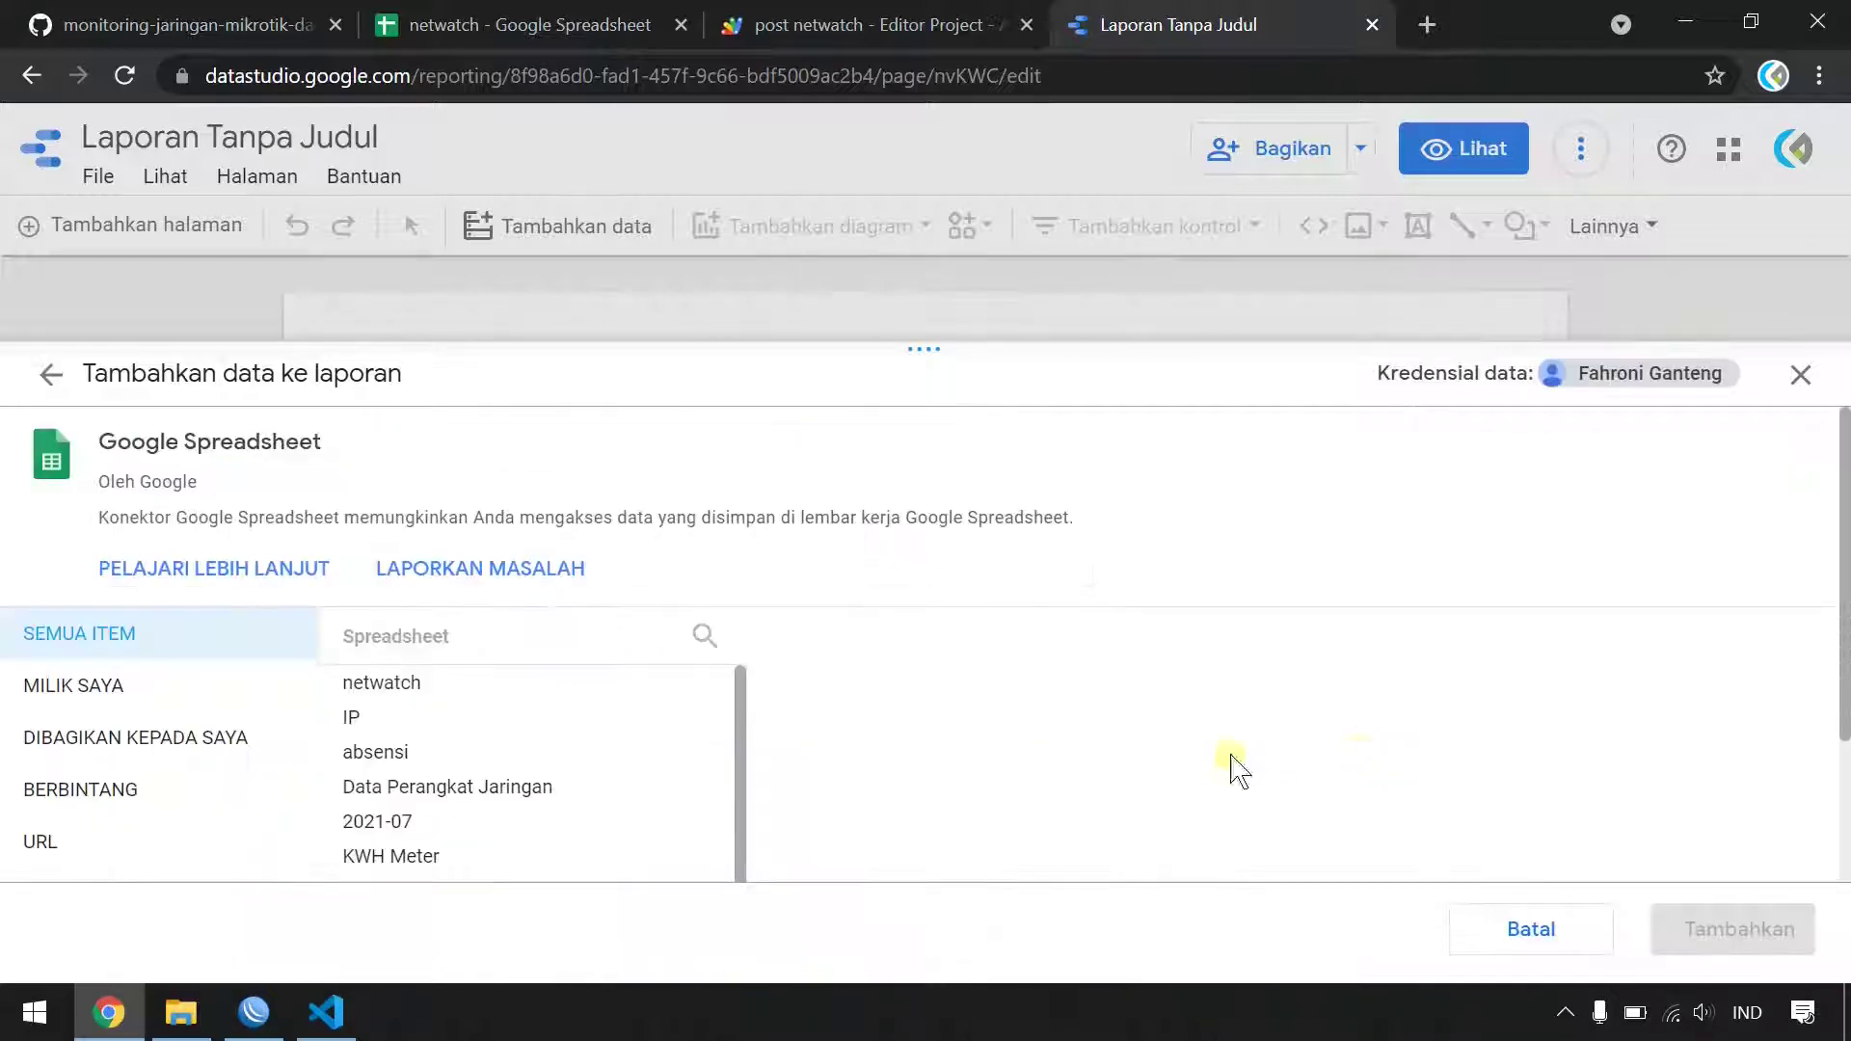
scroll(87, 829, "down", 2)
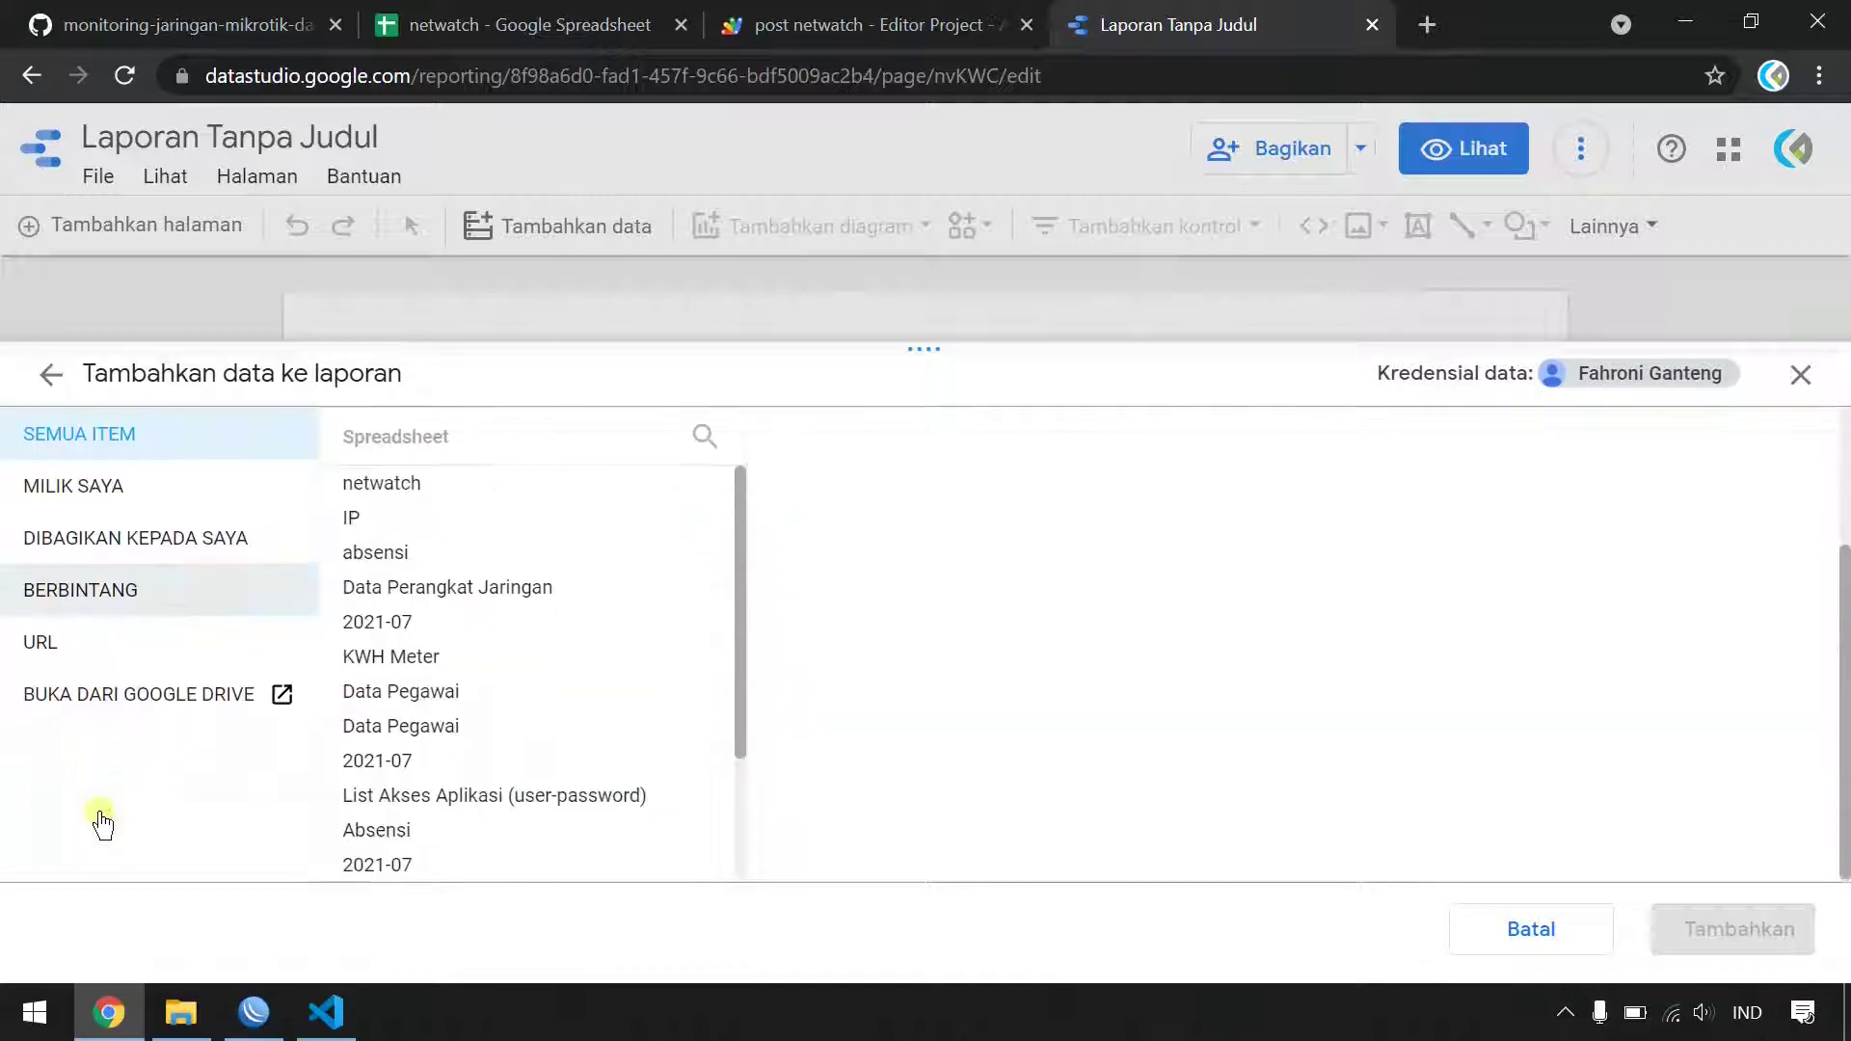
left_click(93, 698)
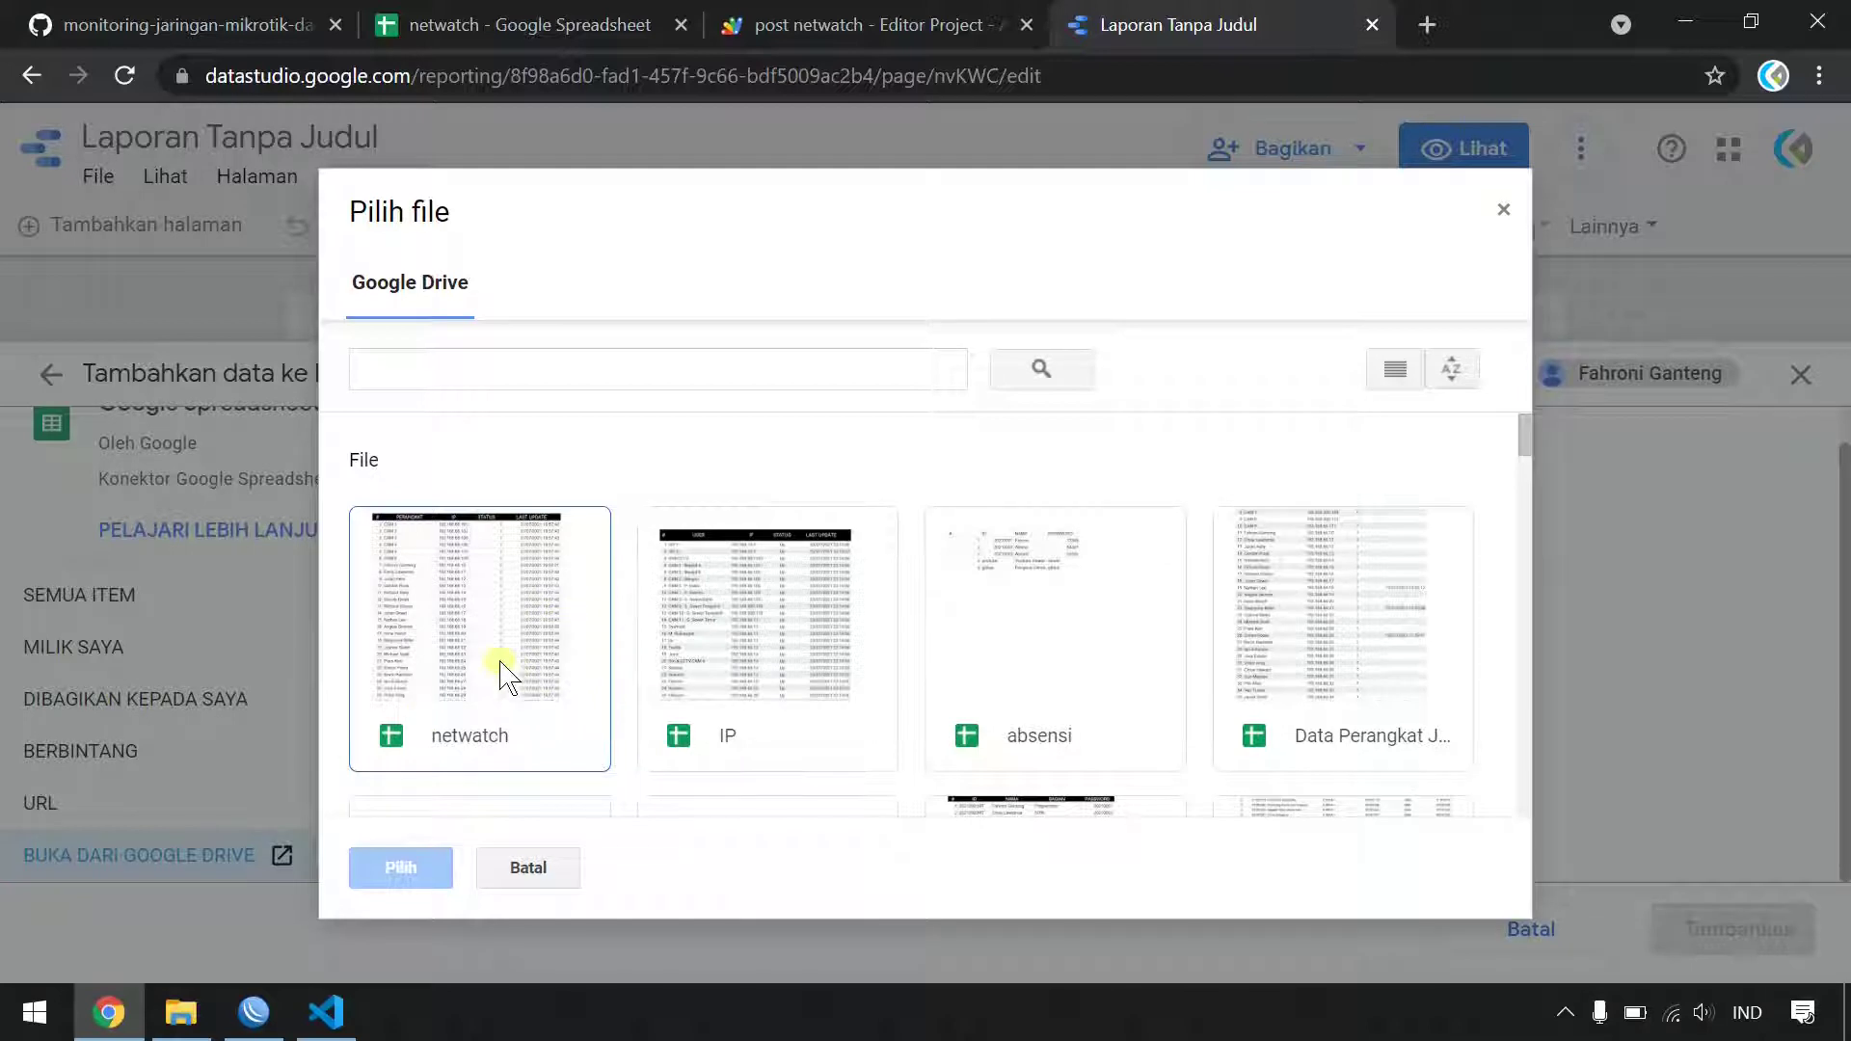
left_click(487, 636)
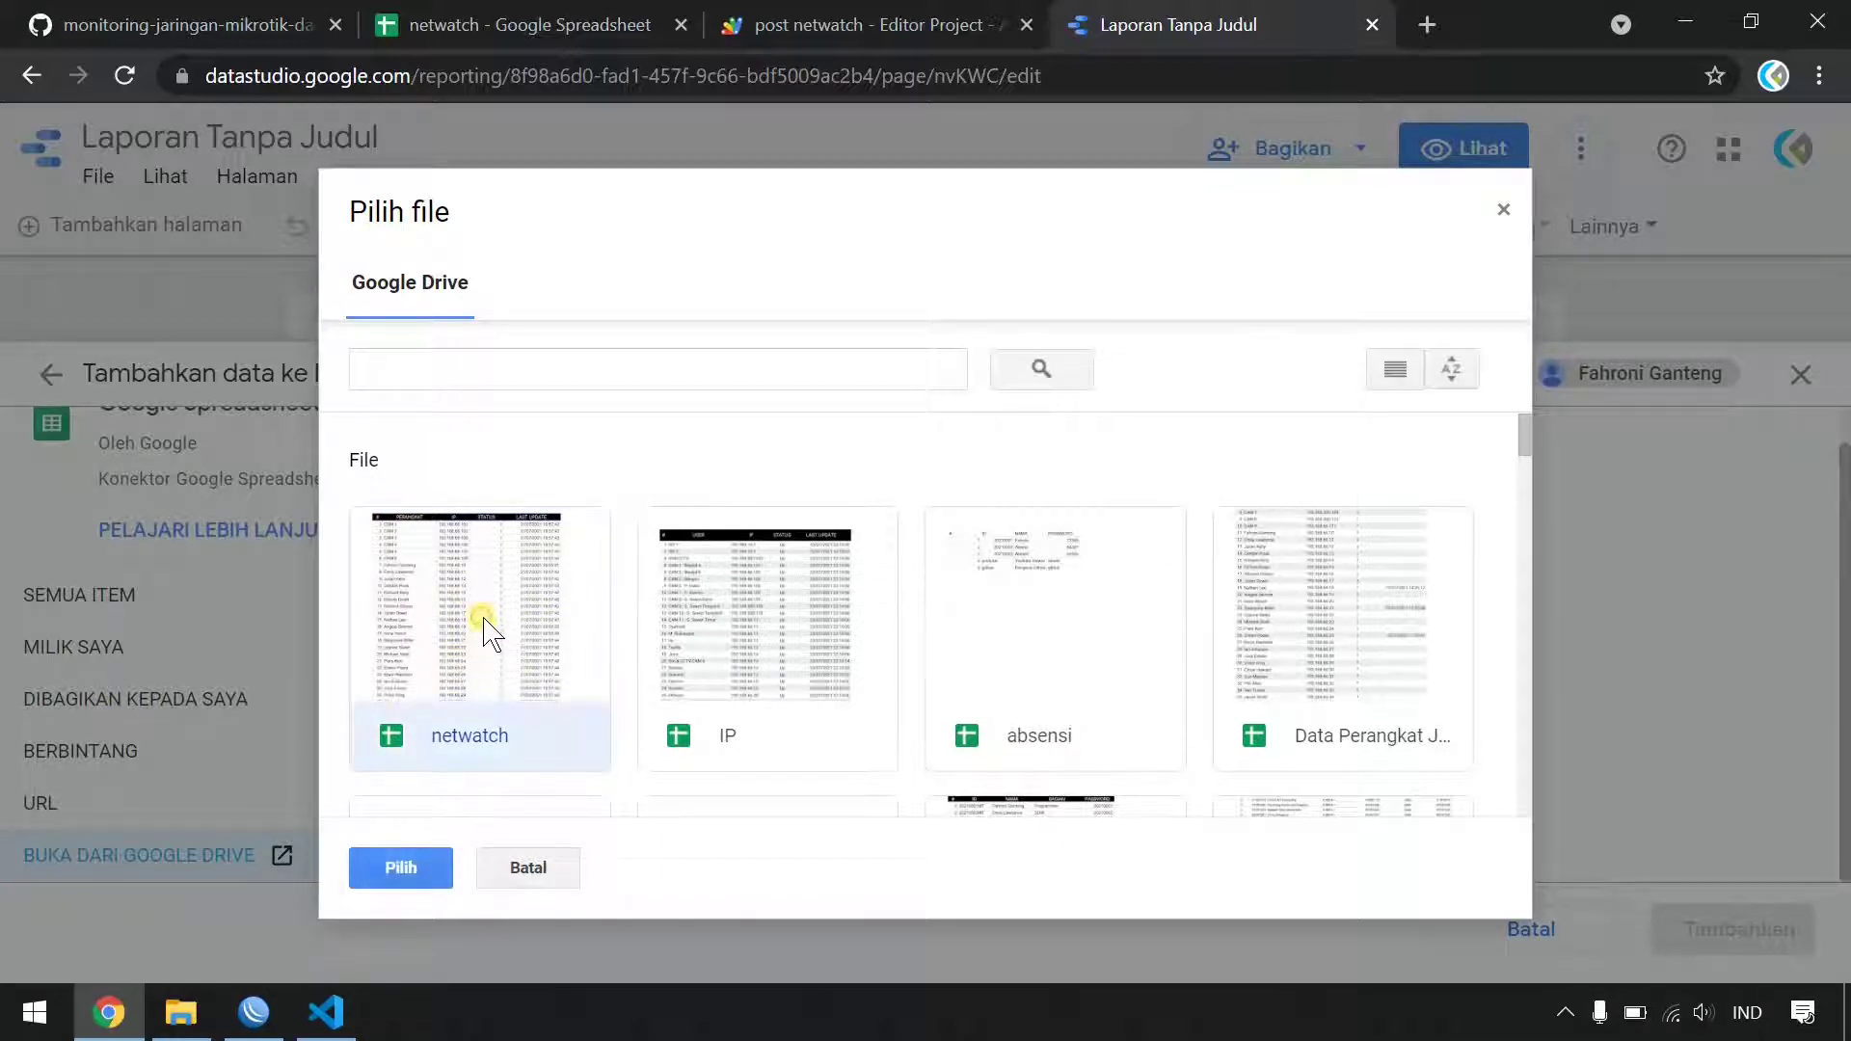
left_click(415, 860)
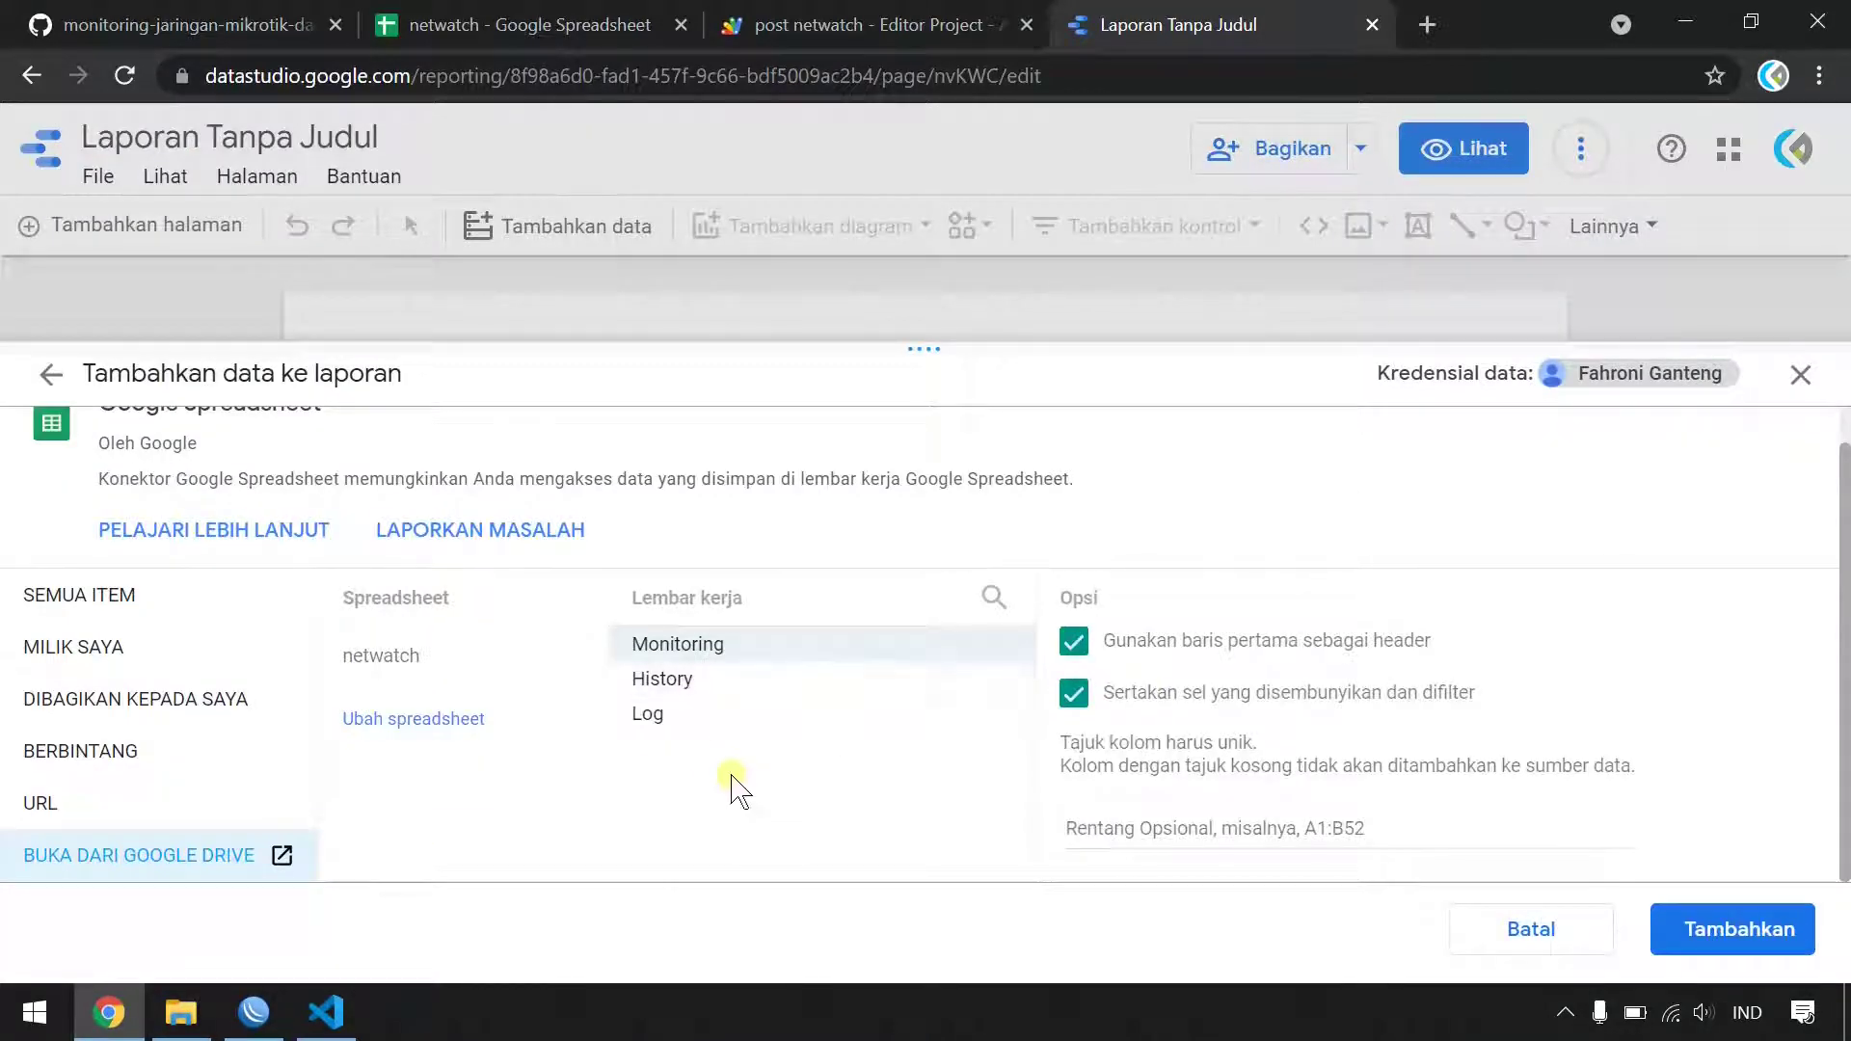
left_click(661, 650)
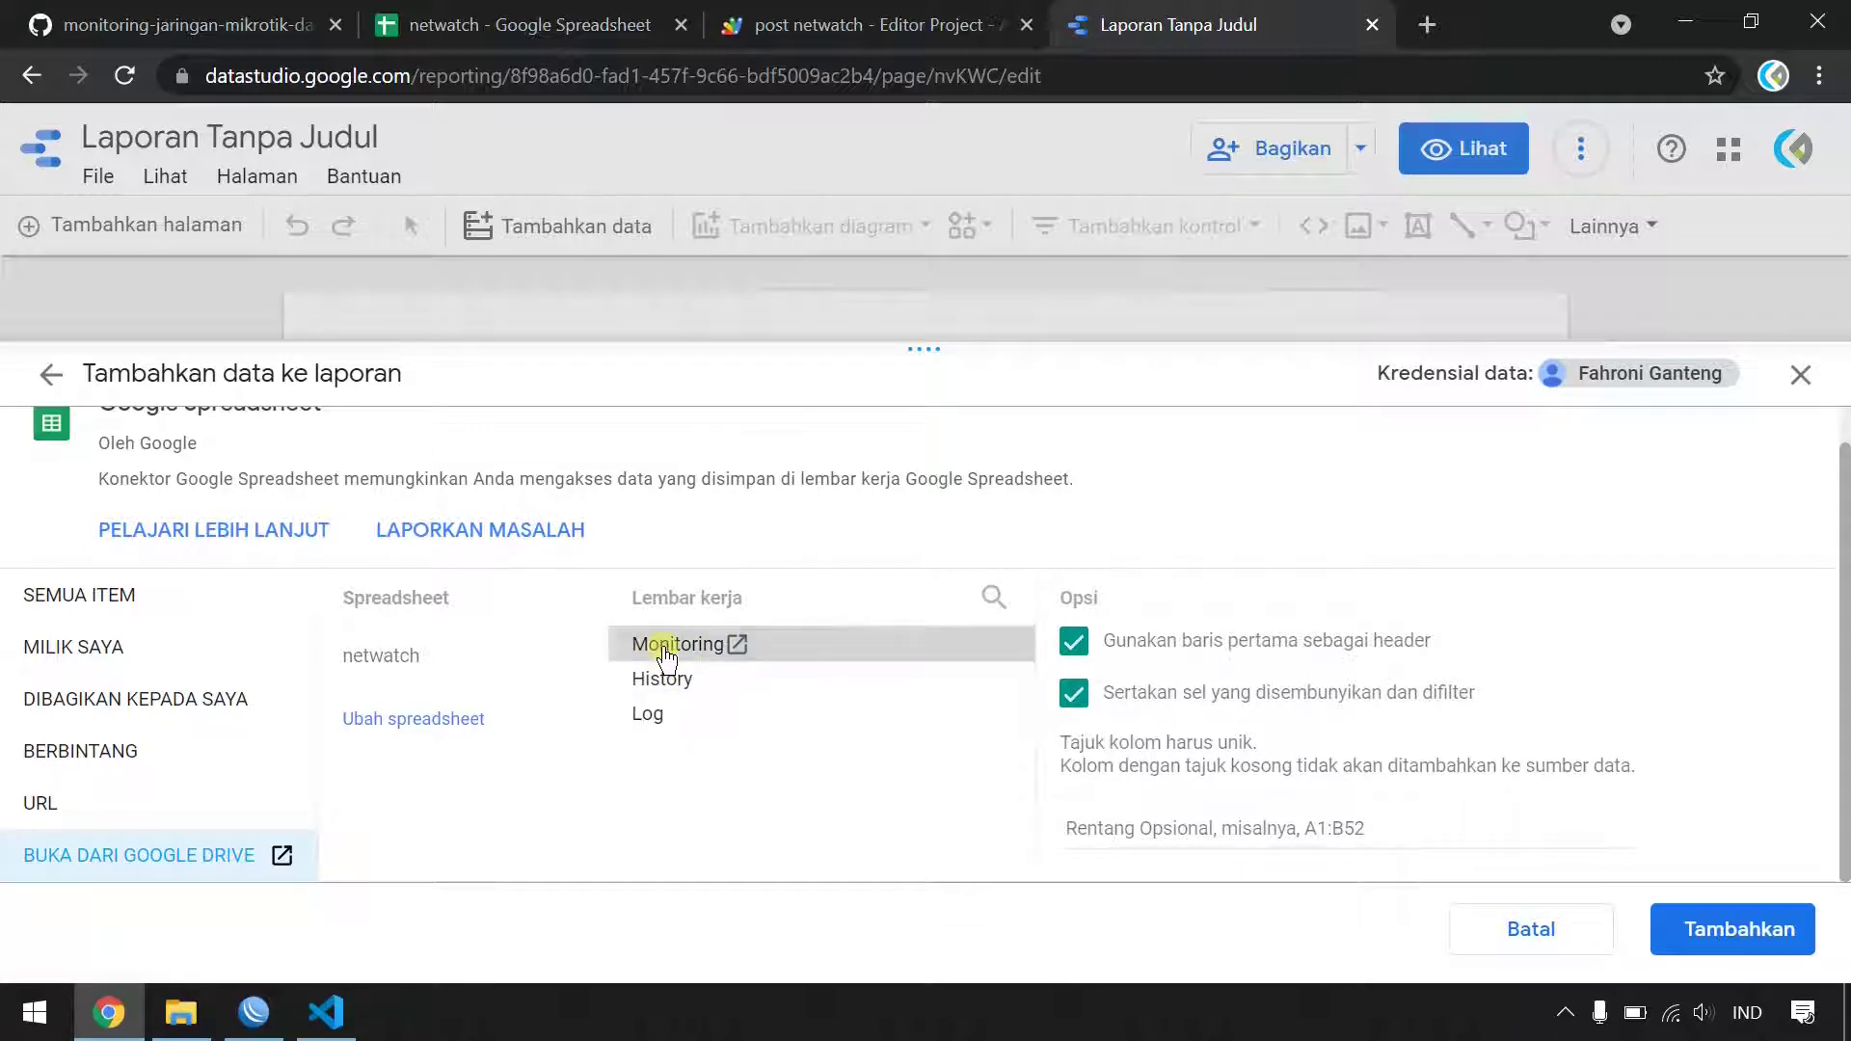
left_click(1688, 935)
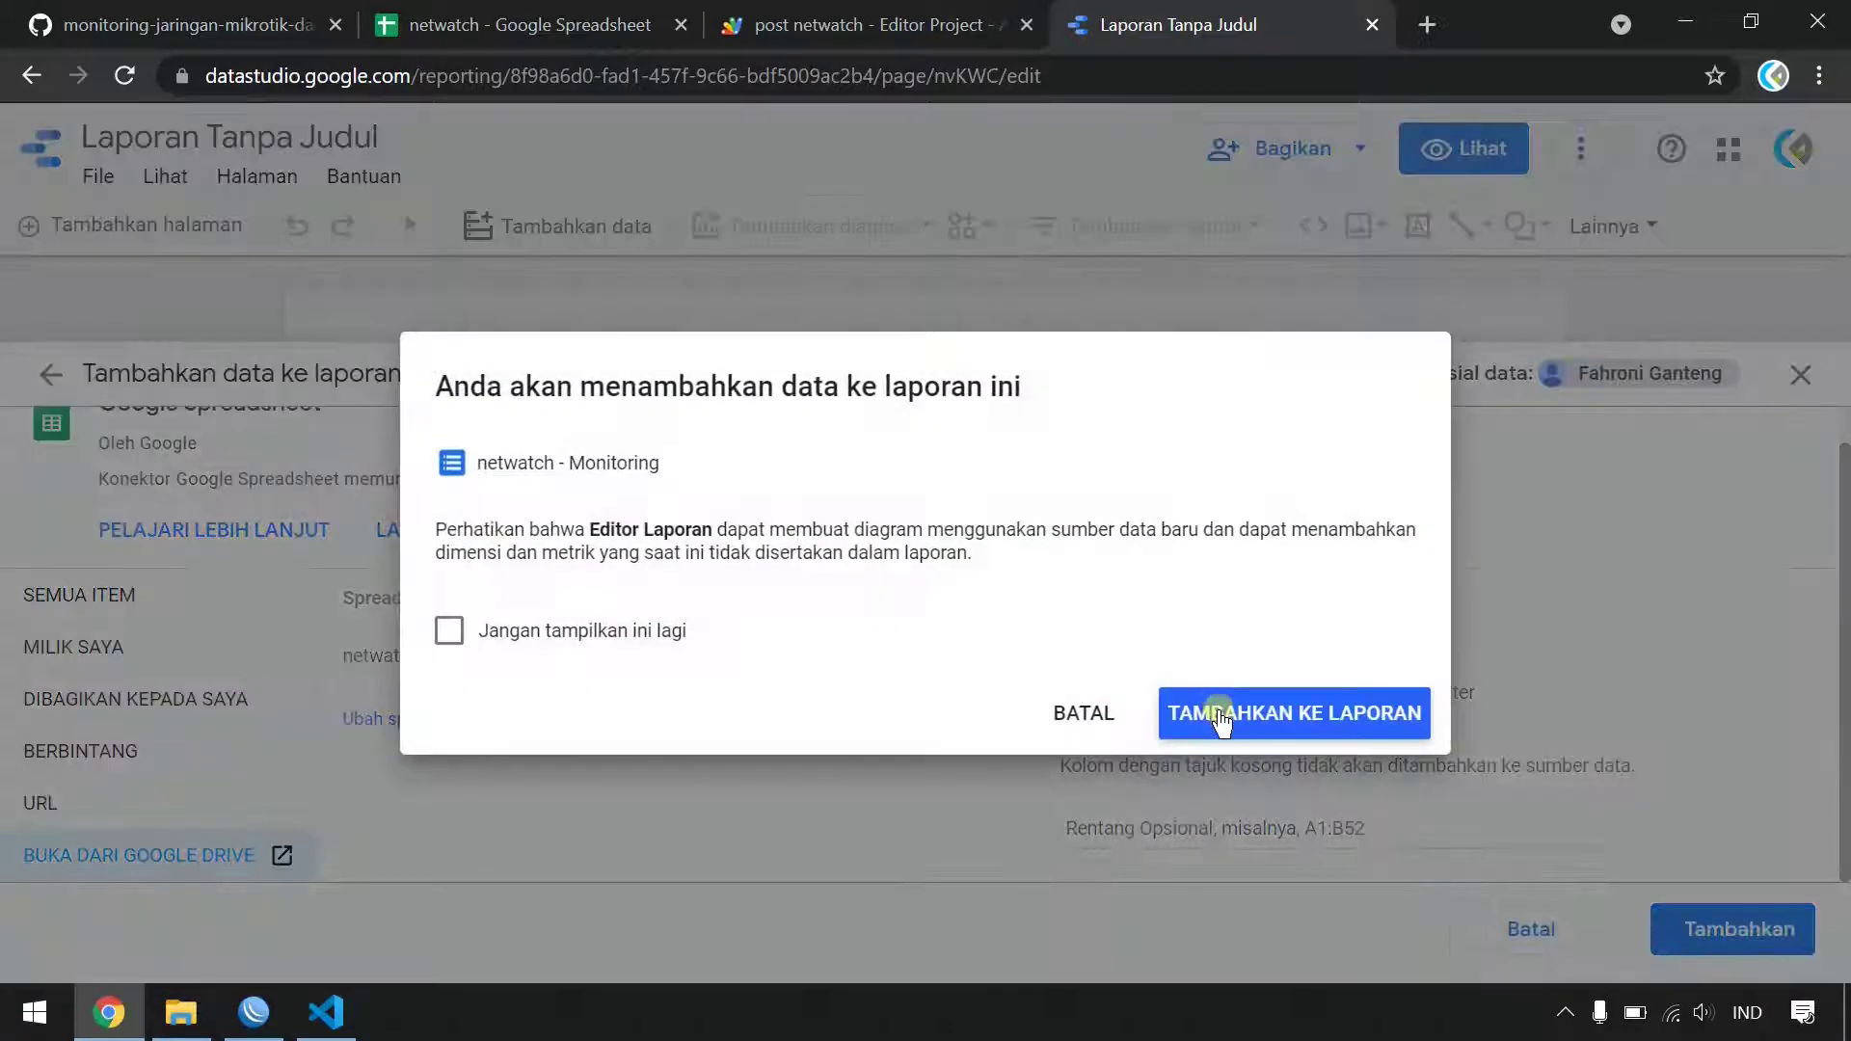
left_click(1217, 718)
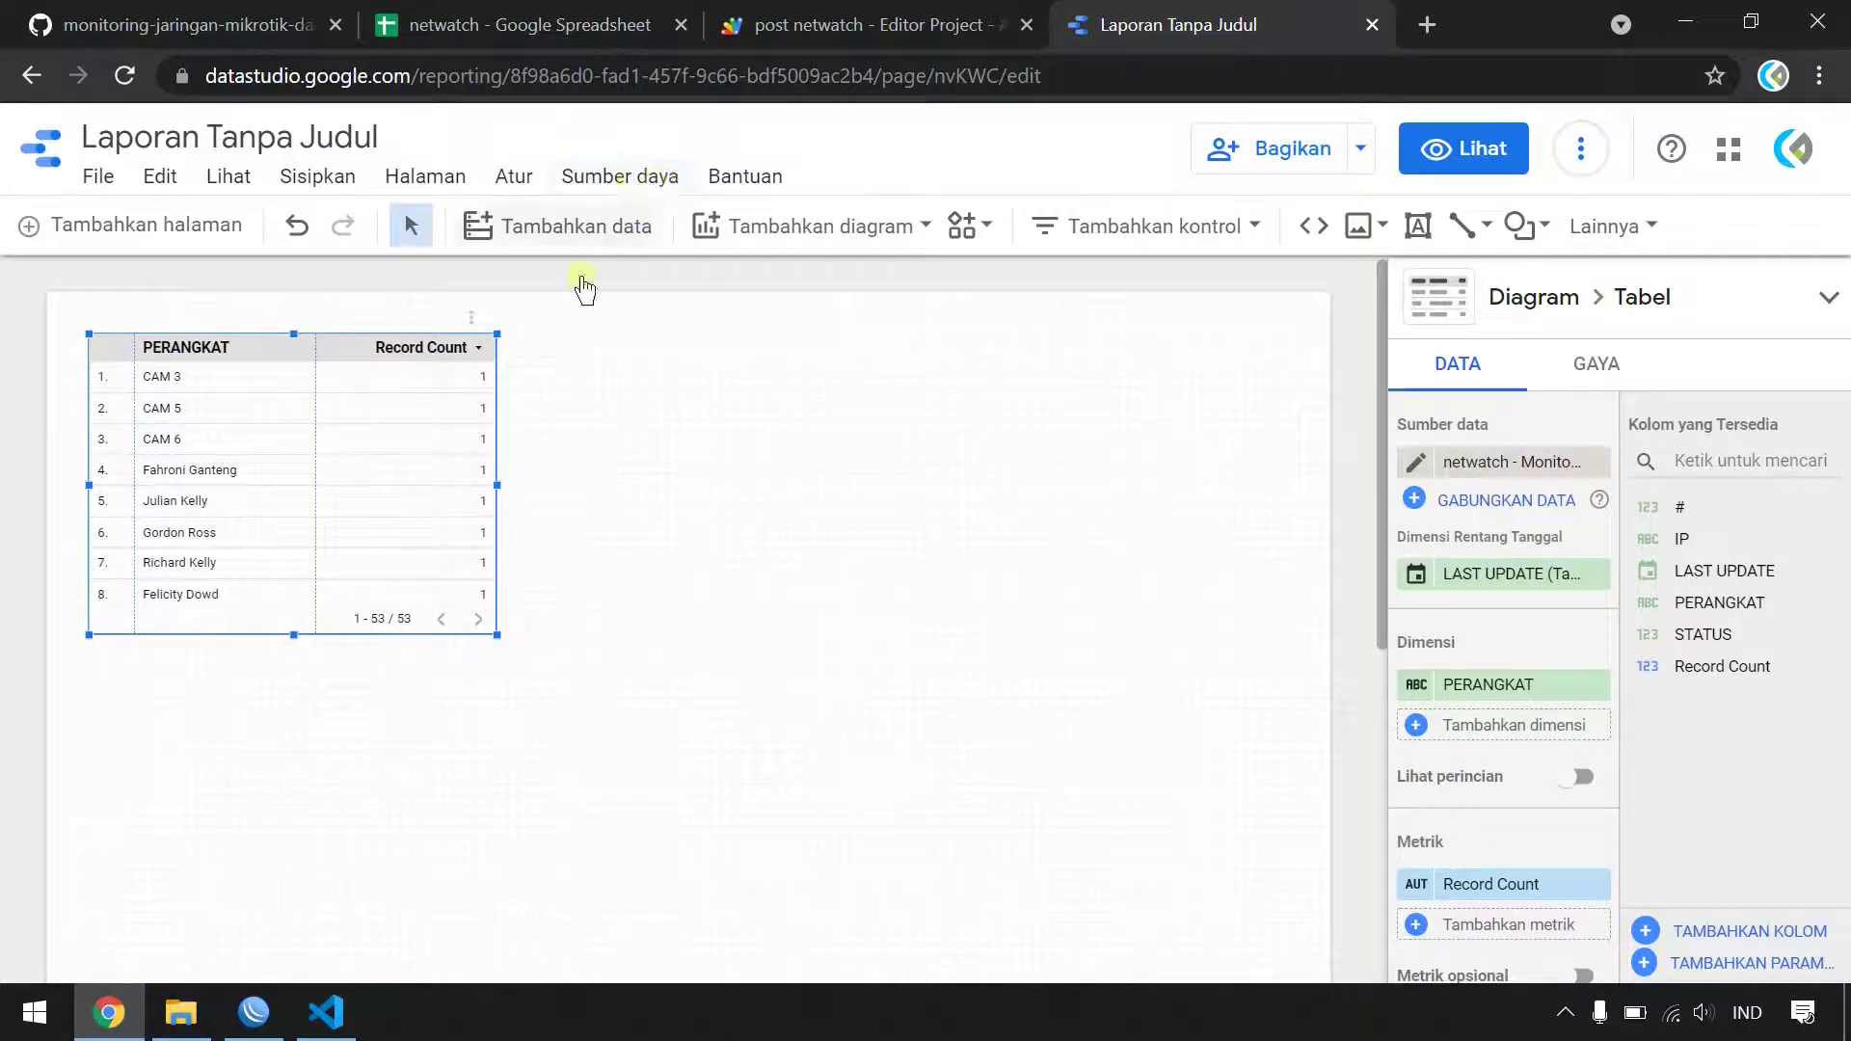
- Add netwatch's History sheet through the Google Spreadsheet connector as another report data source
left_click(615, 184)
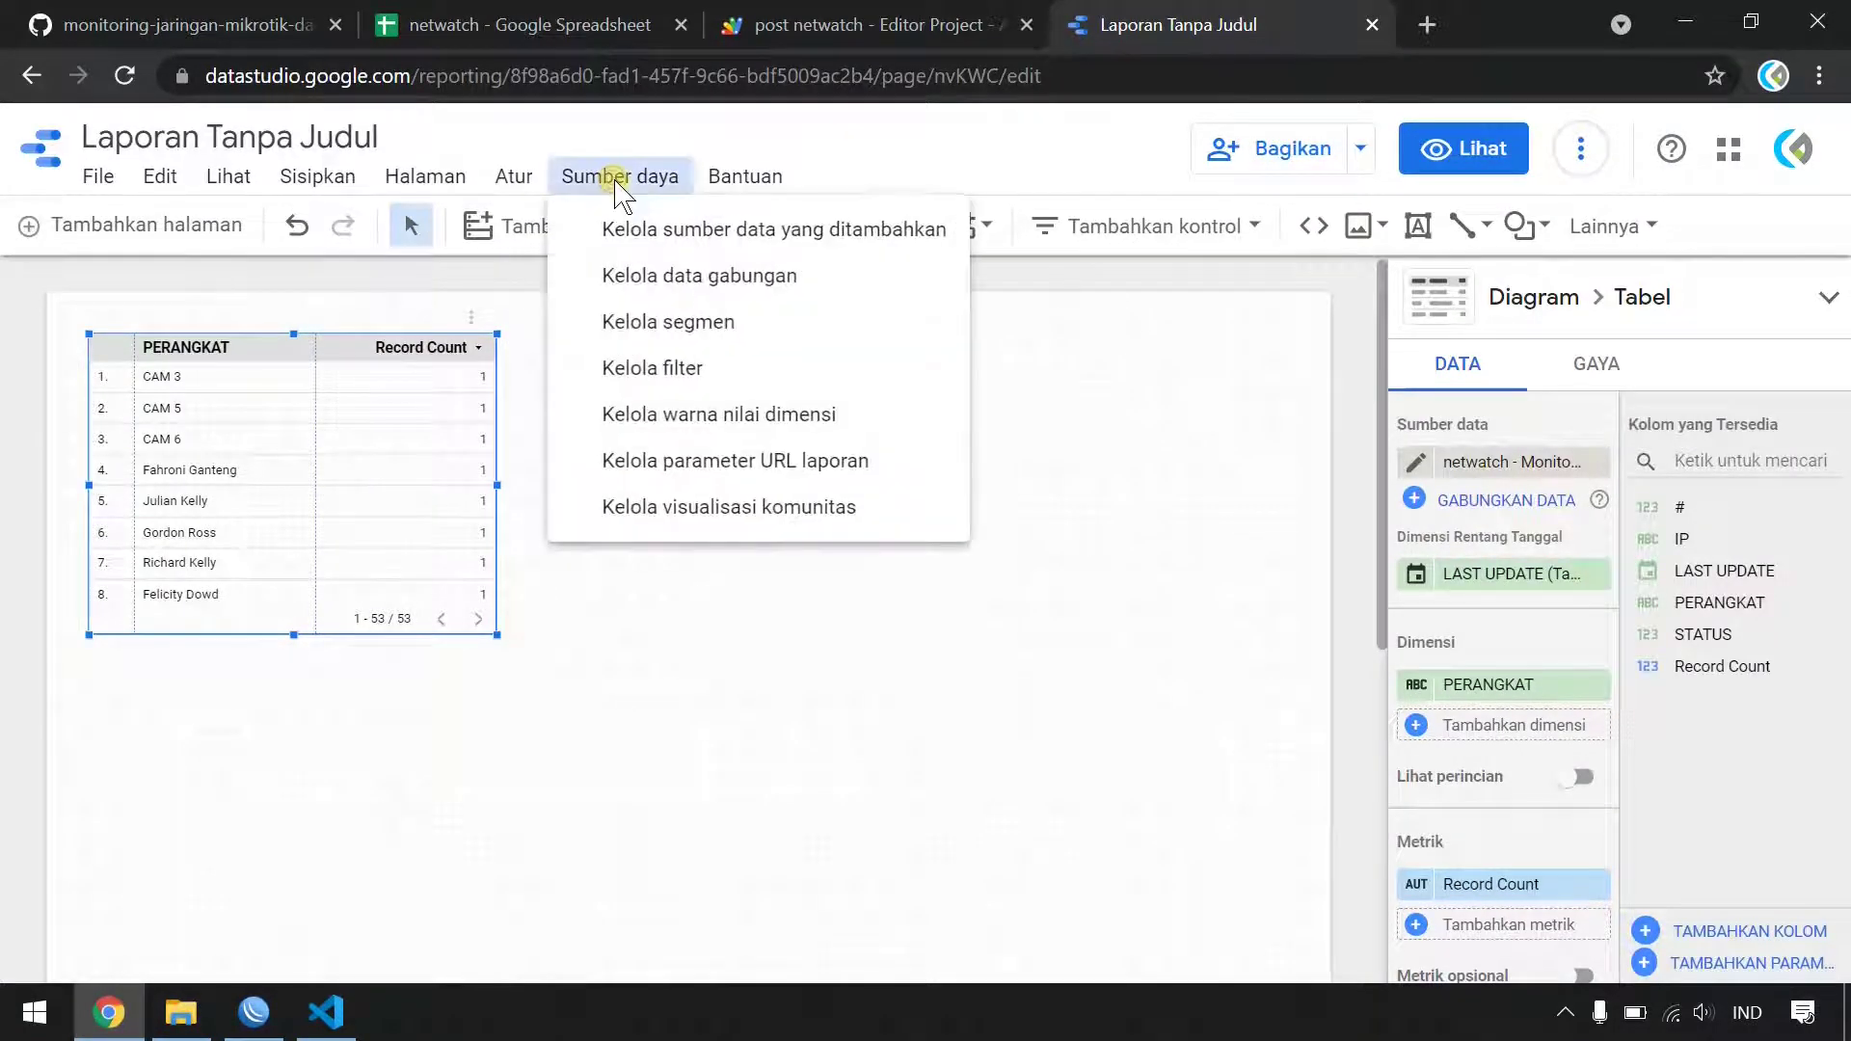
left_click(668, 241)
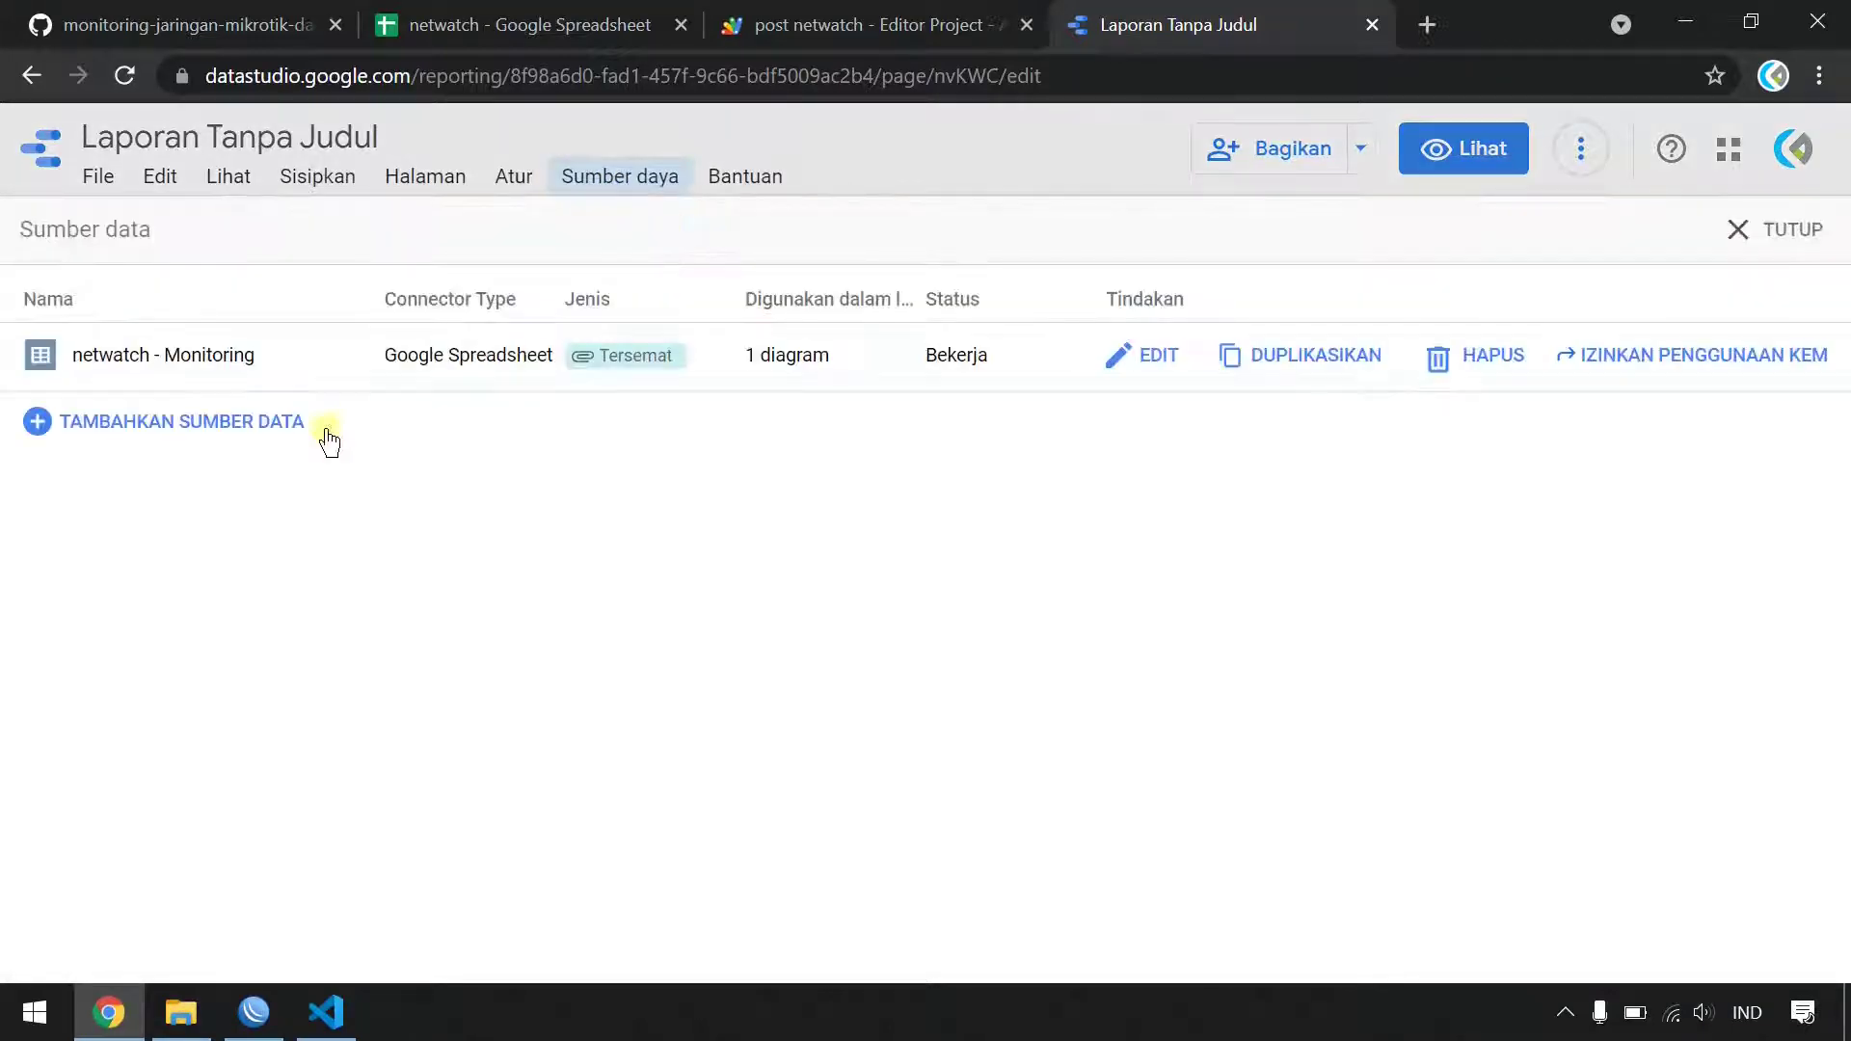
left_click(104, 429)
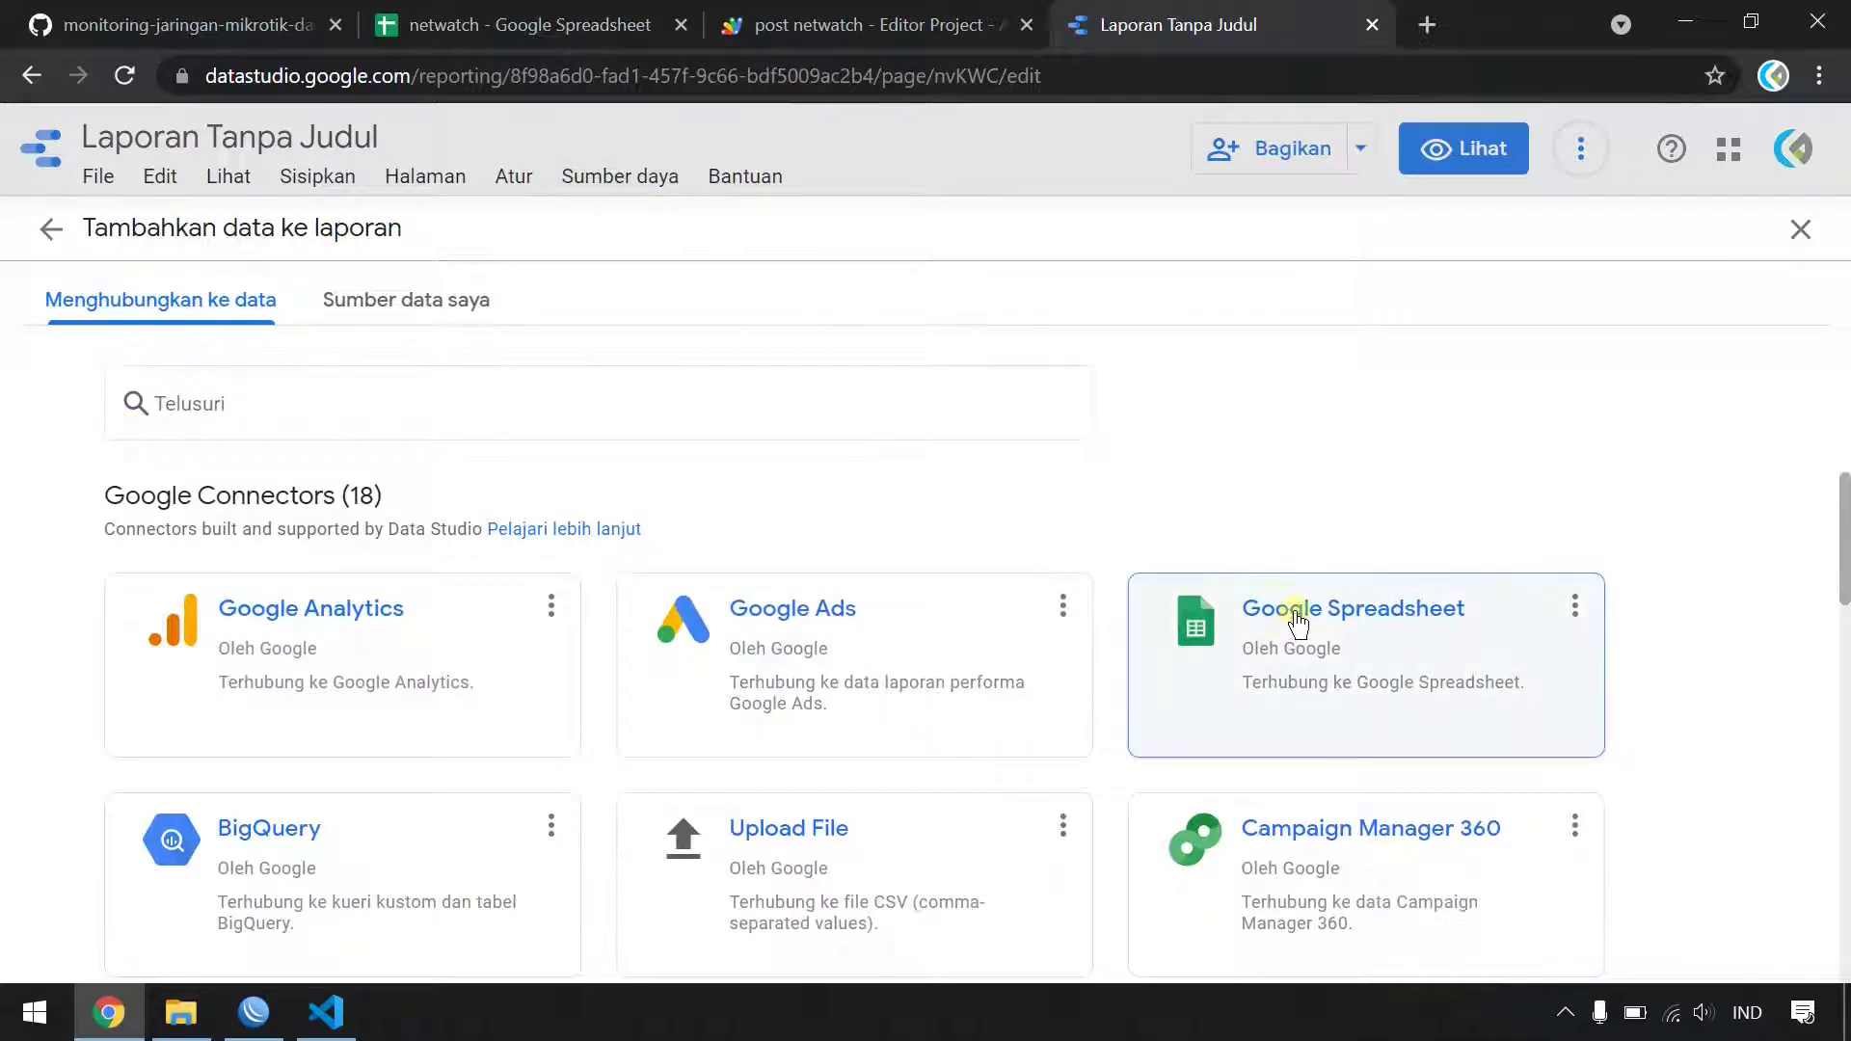
left_click(1298, 617)
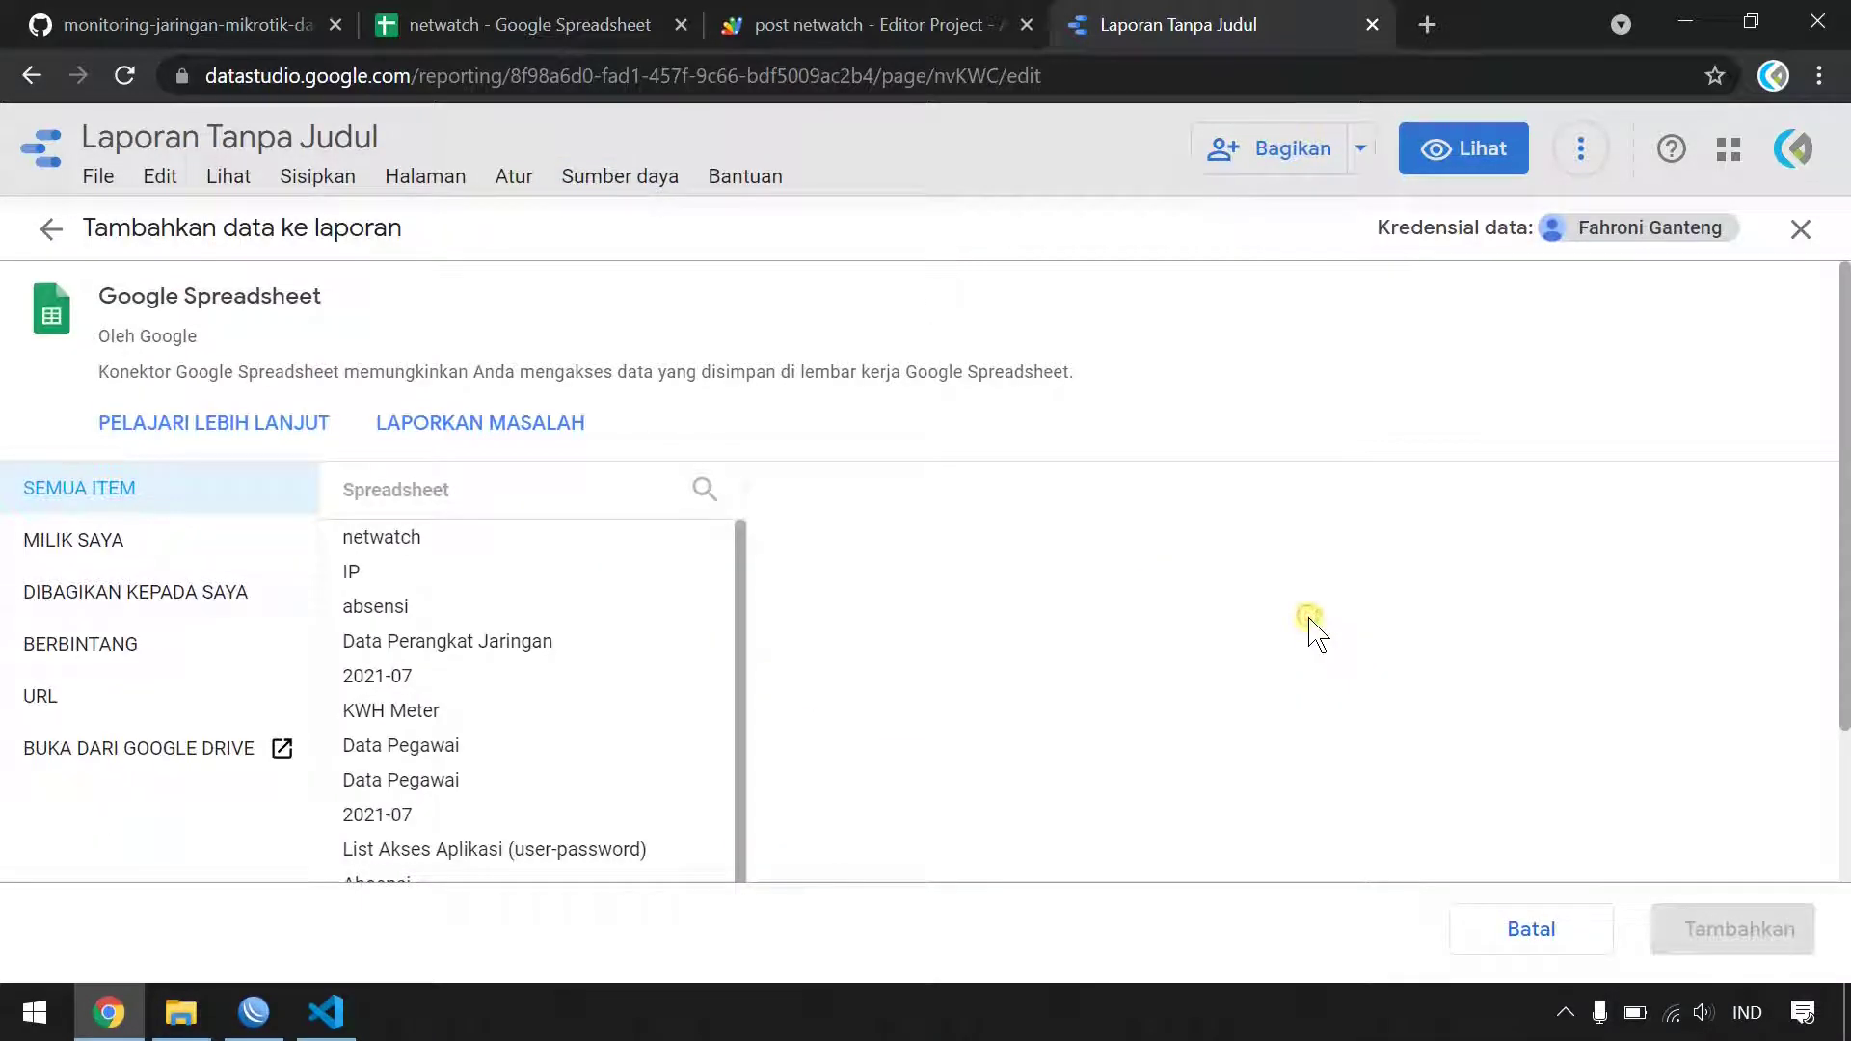
left_click(135, 752)
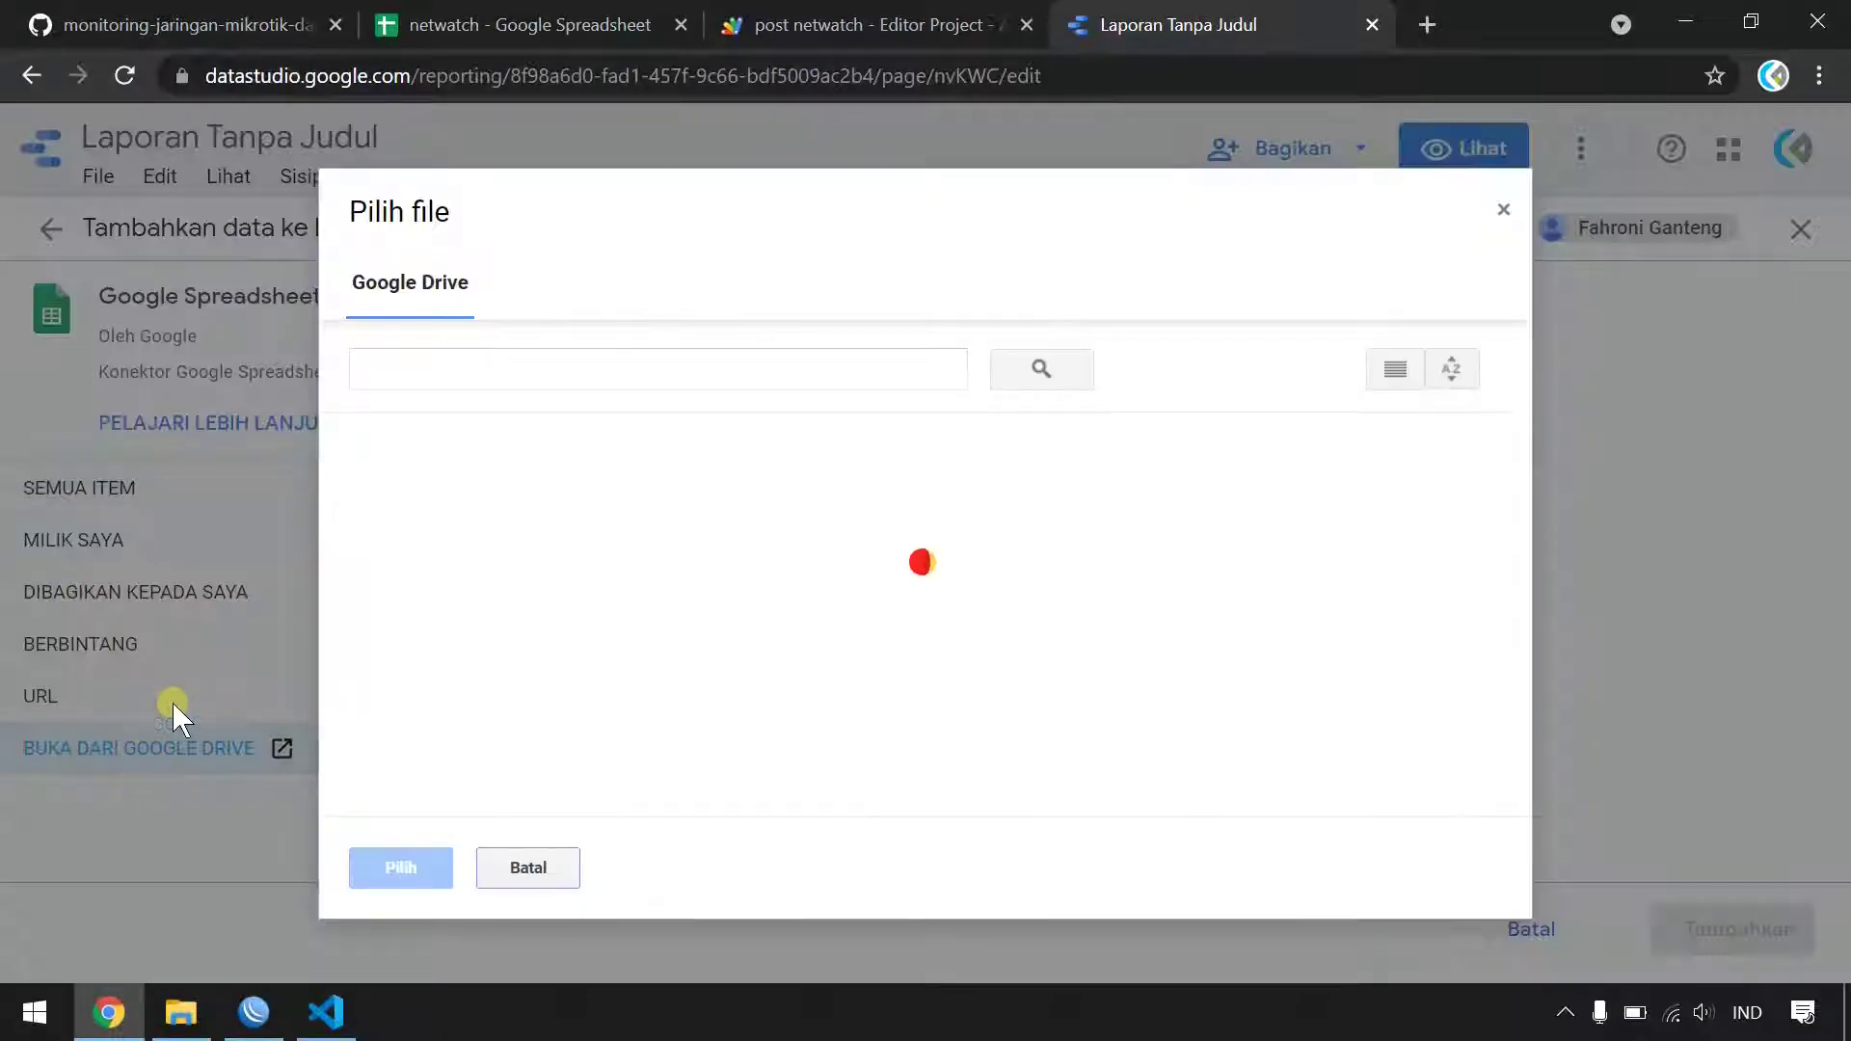
left_click(470, 646)
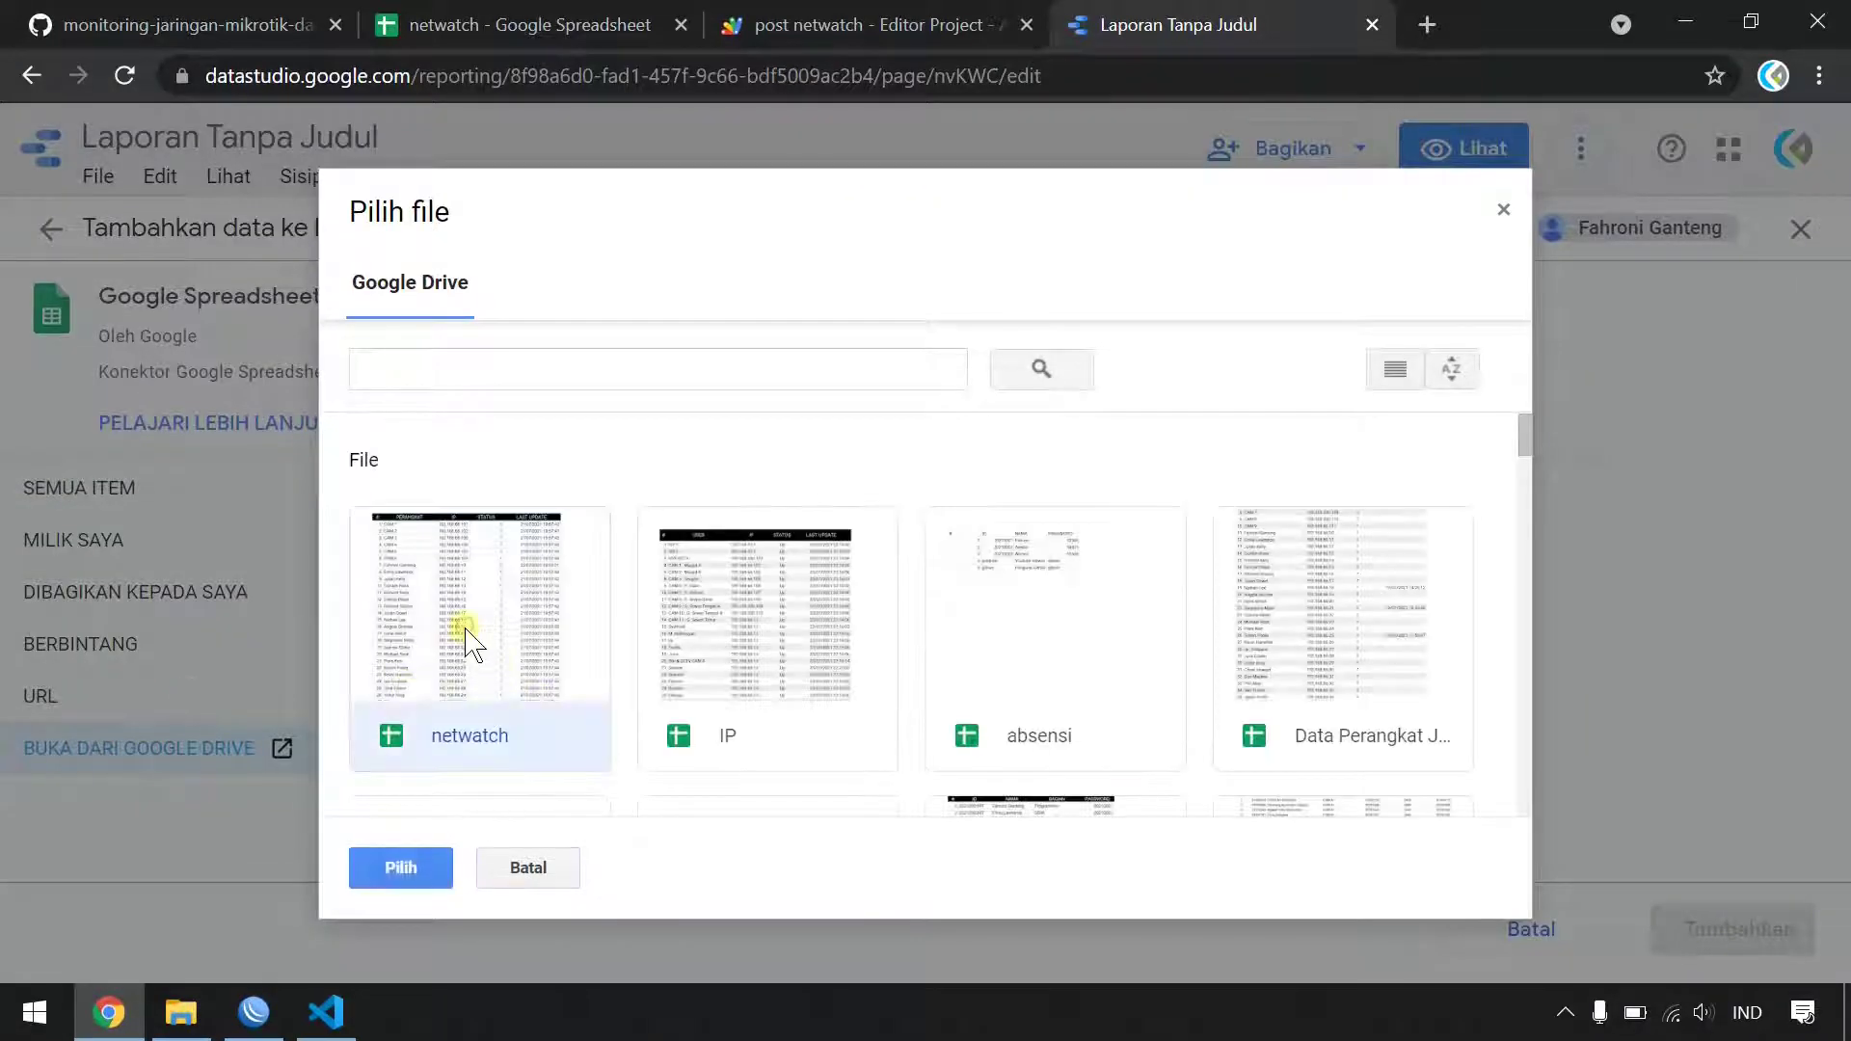
left_click(376, 862)
left_click(666, 576)
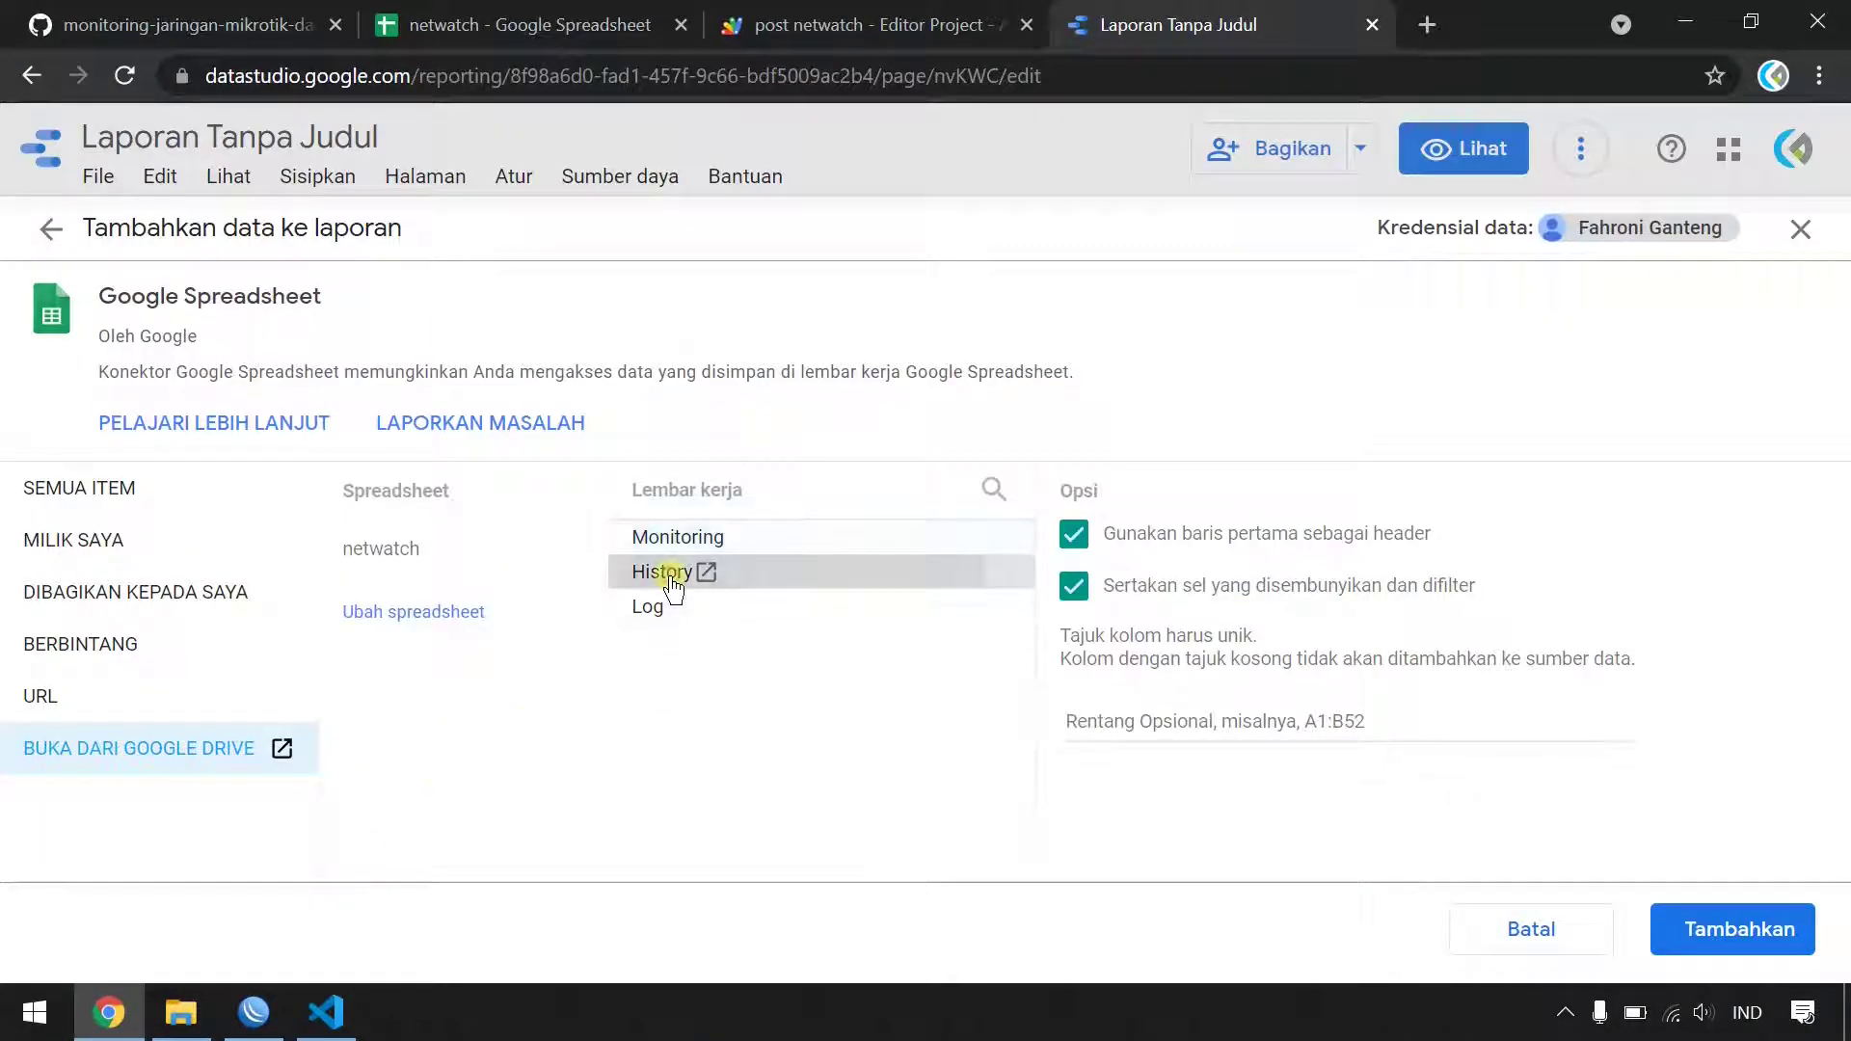
left_click(1769, 954)
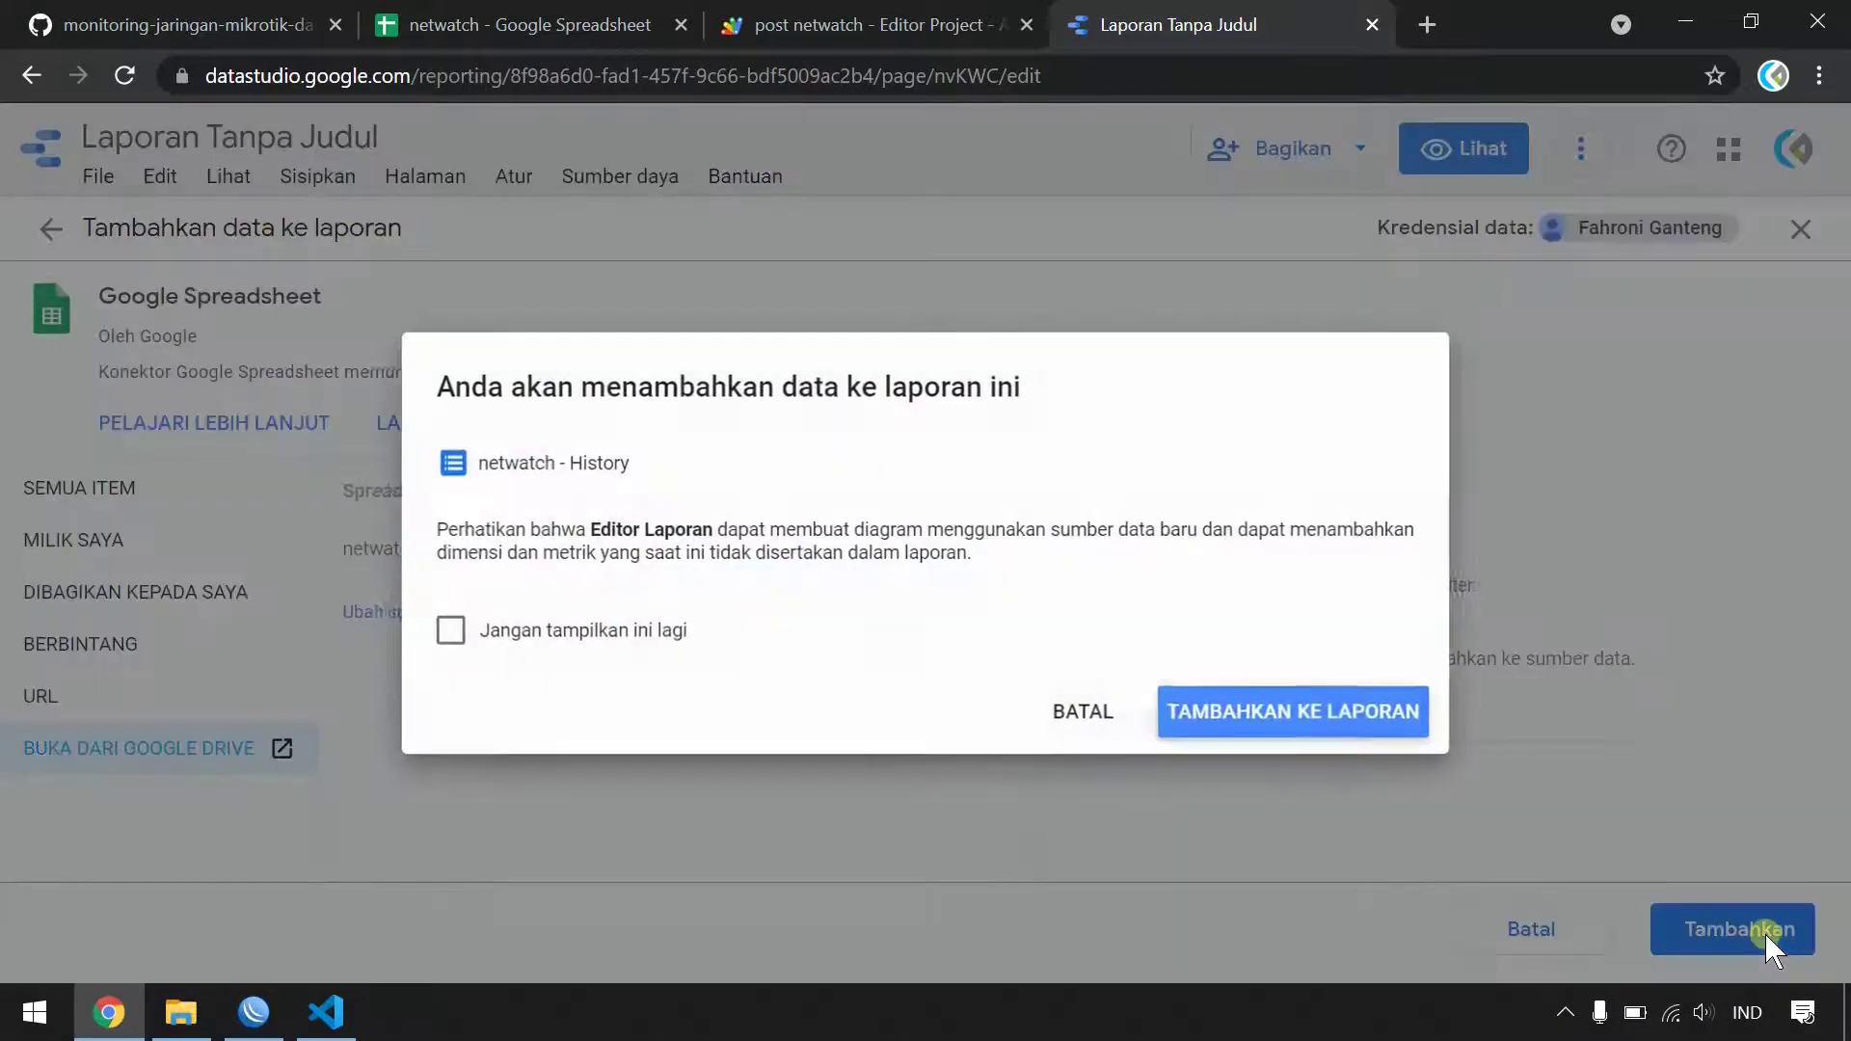
left_click(1276, 730)
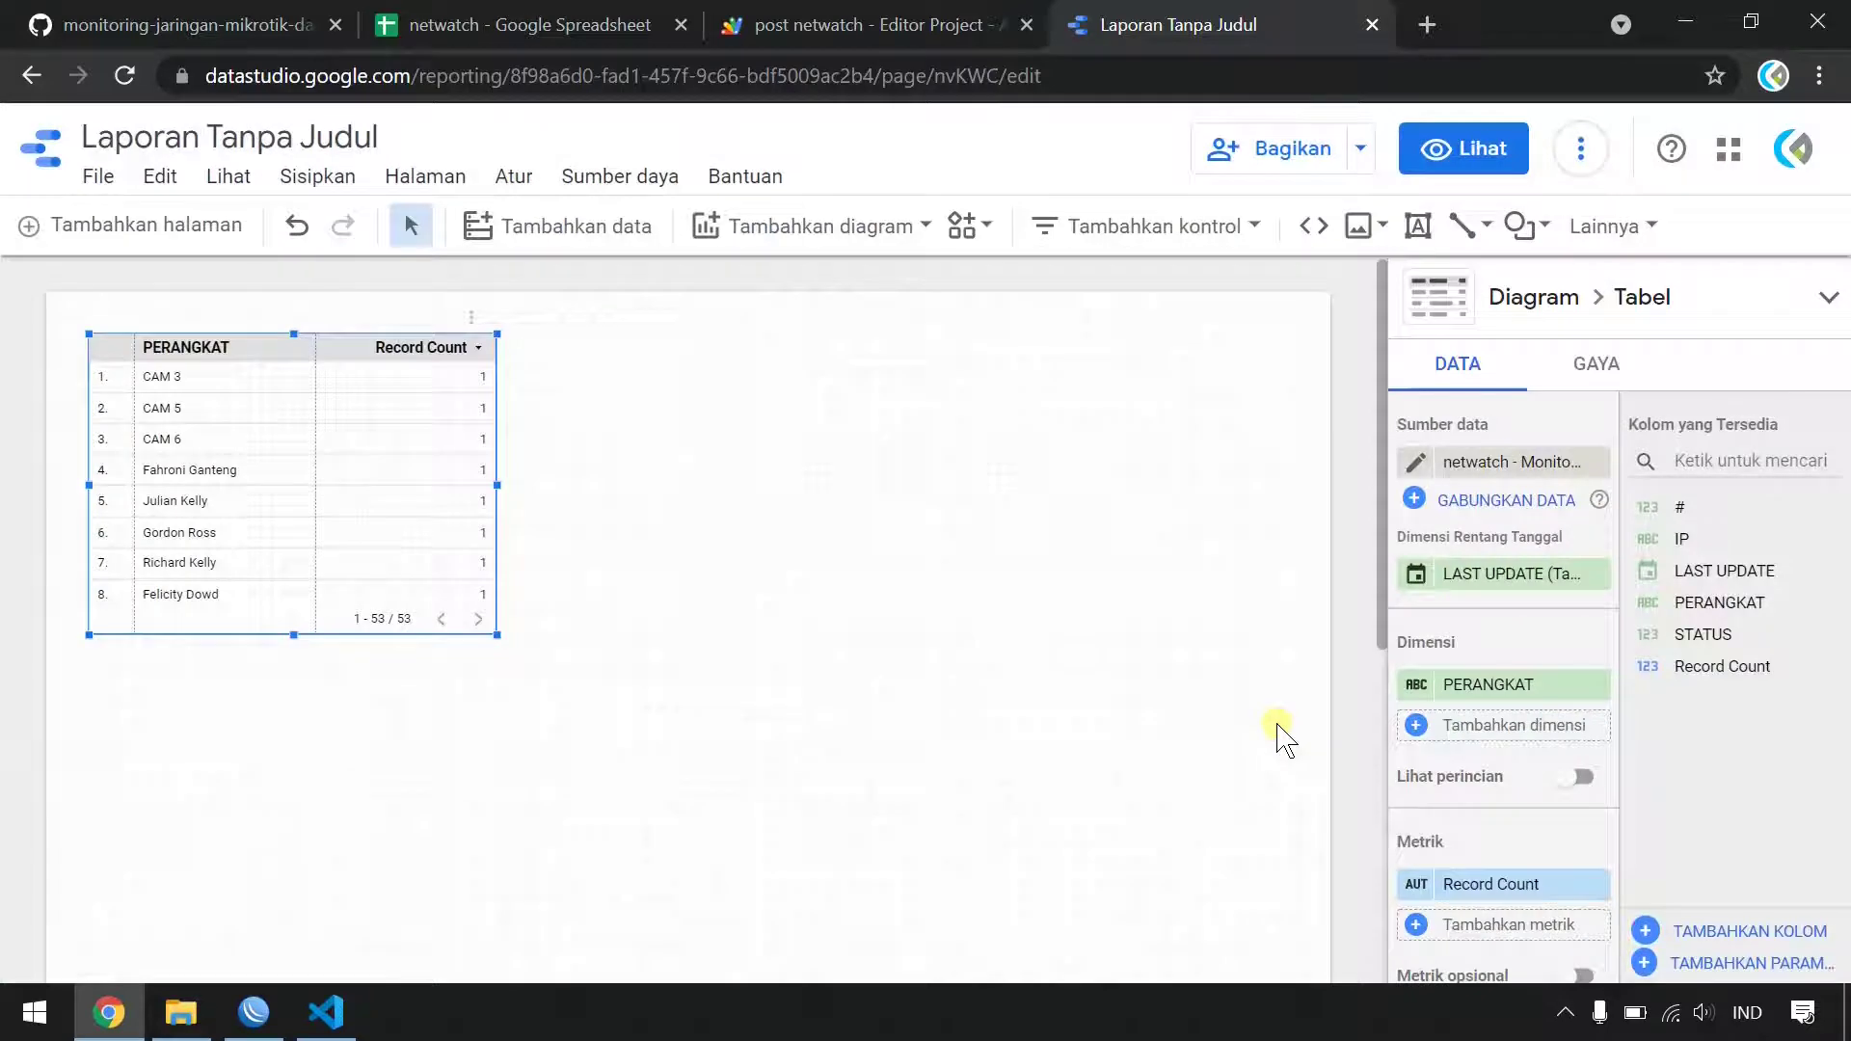
- Check the report's data source list, then close it
left_click(625, 180)
left_click(665, 232)
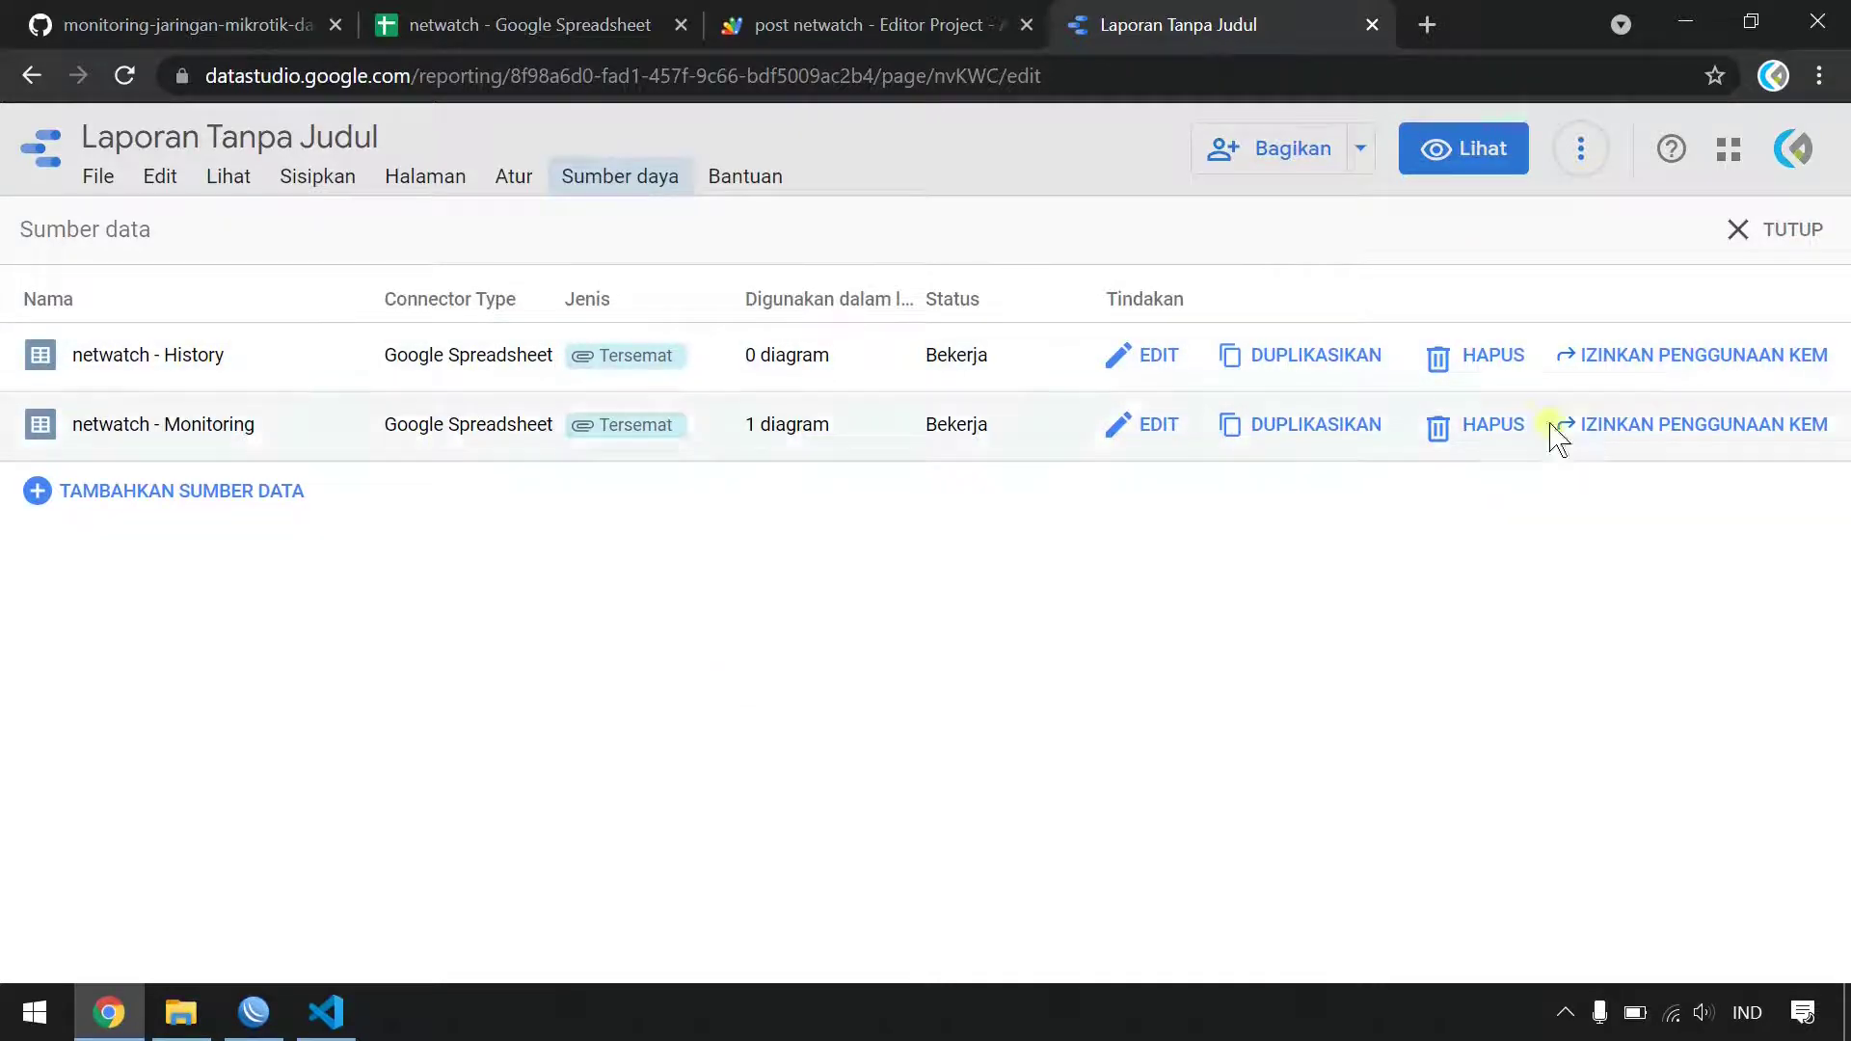
left_click(1760, 229)
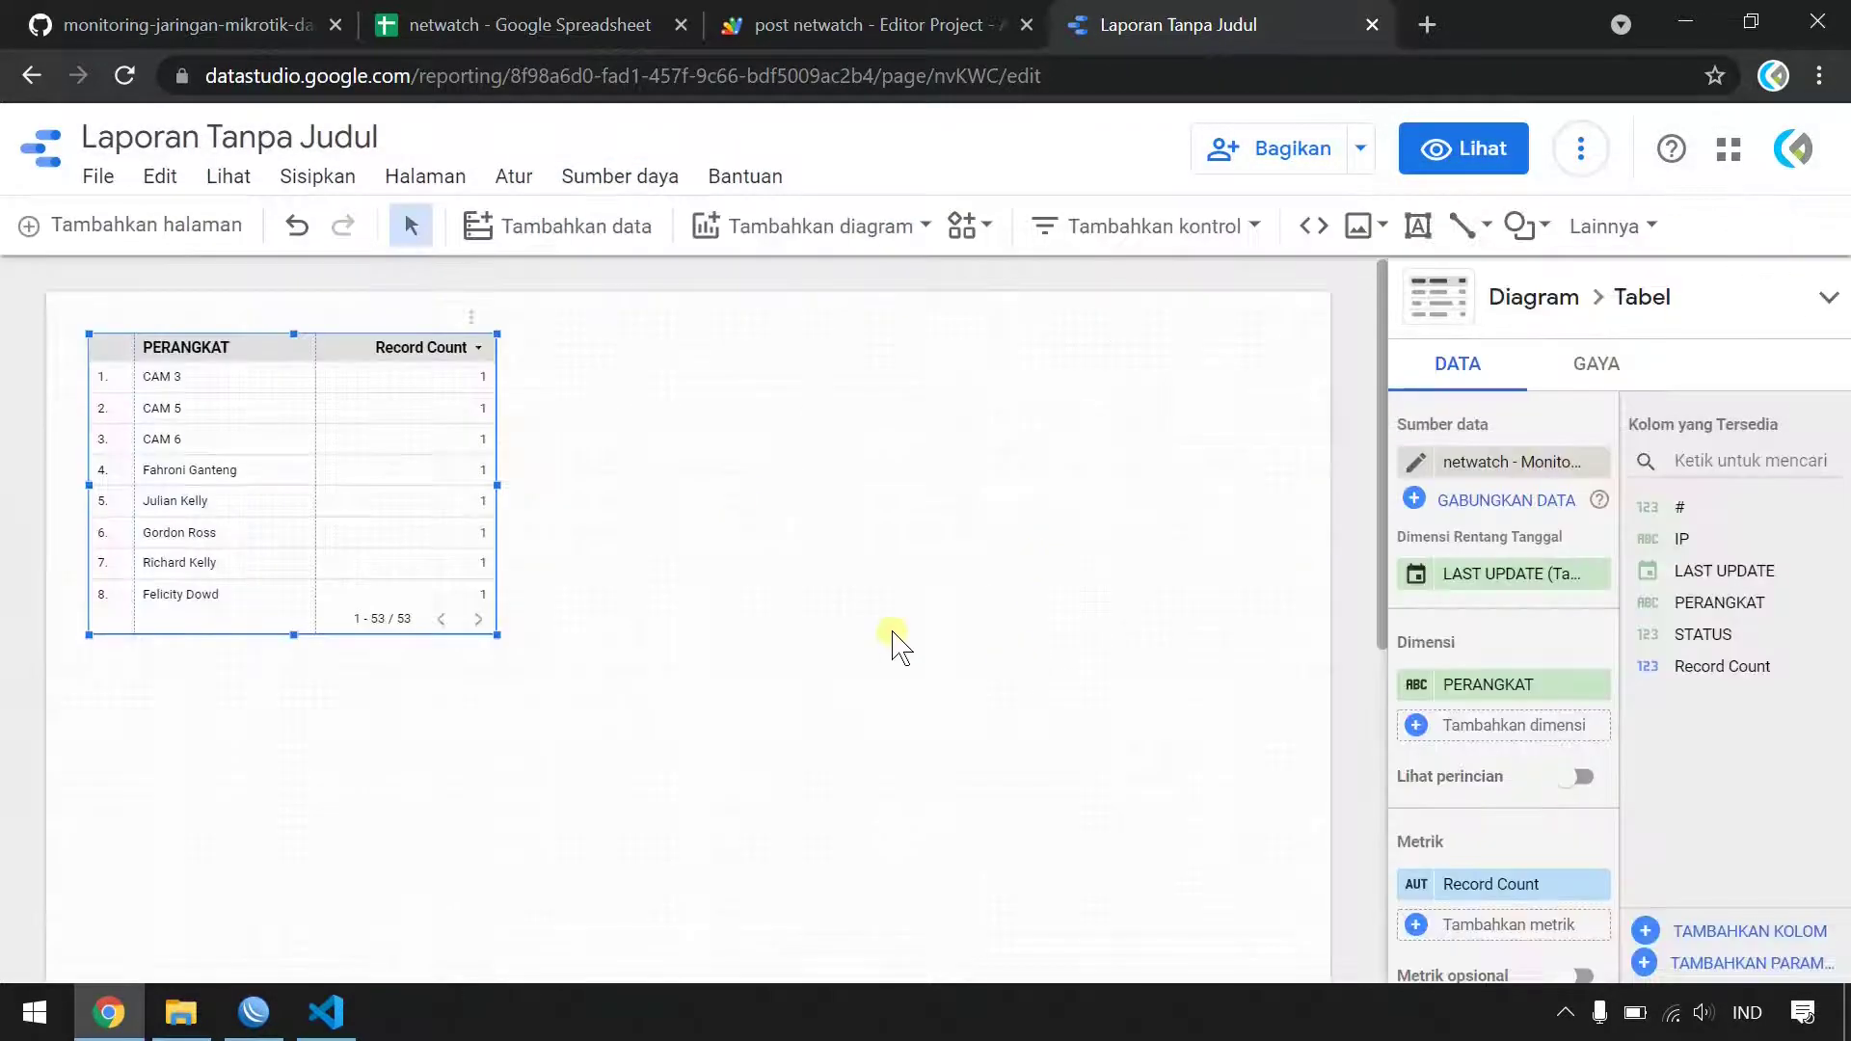
- Title the report 'Monitoring Perangkat' and go back to the netwatch spreadsheet
left_click(379, 136)
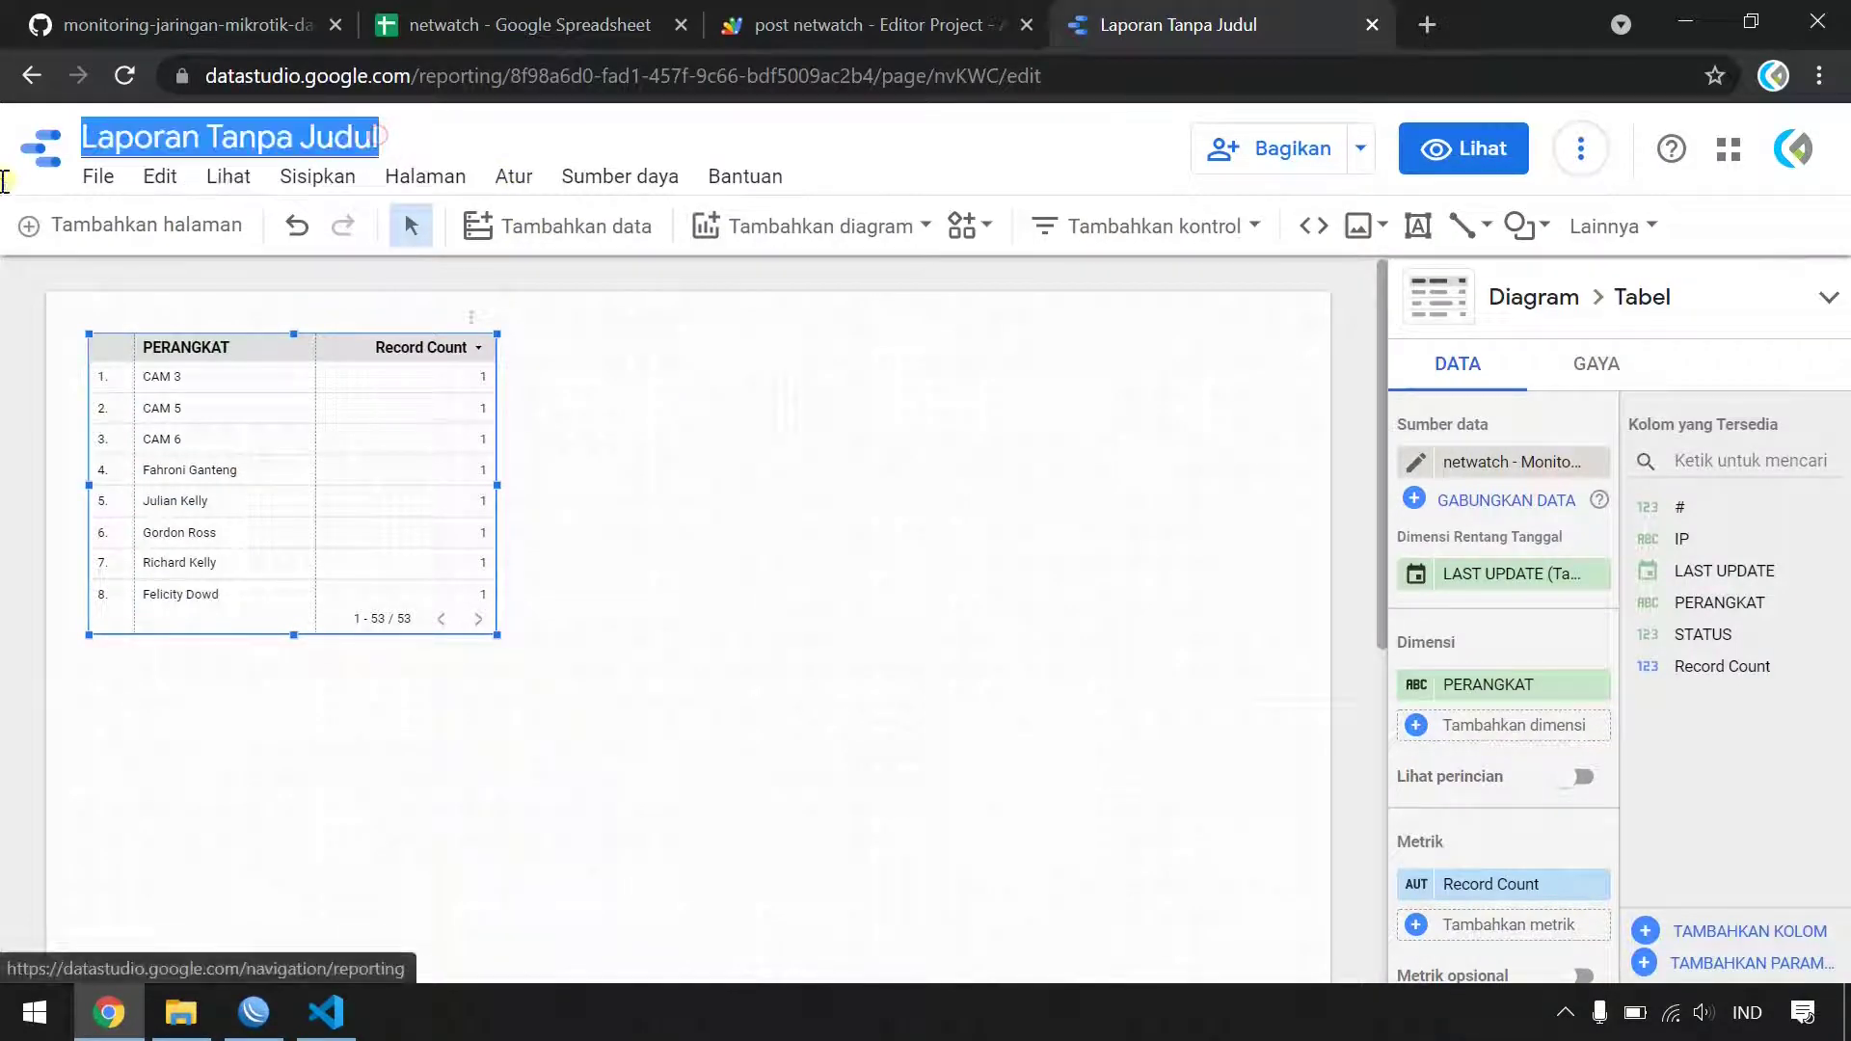
type("Monitoring Perangkat")
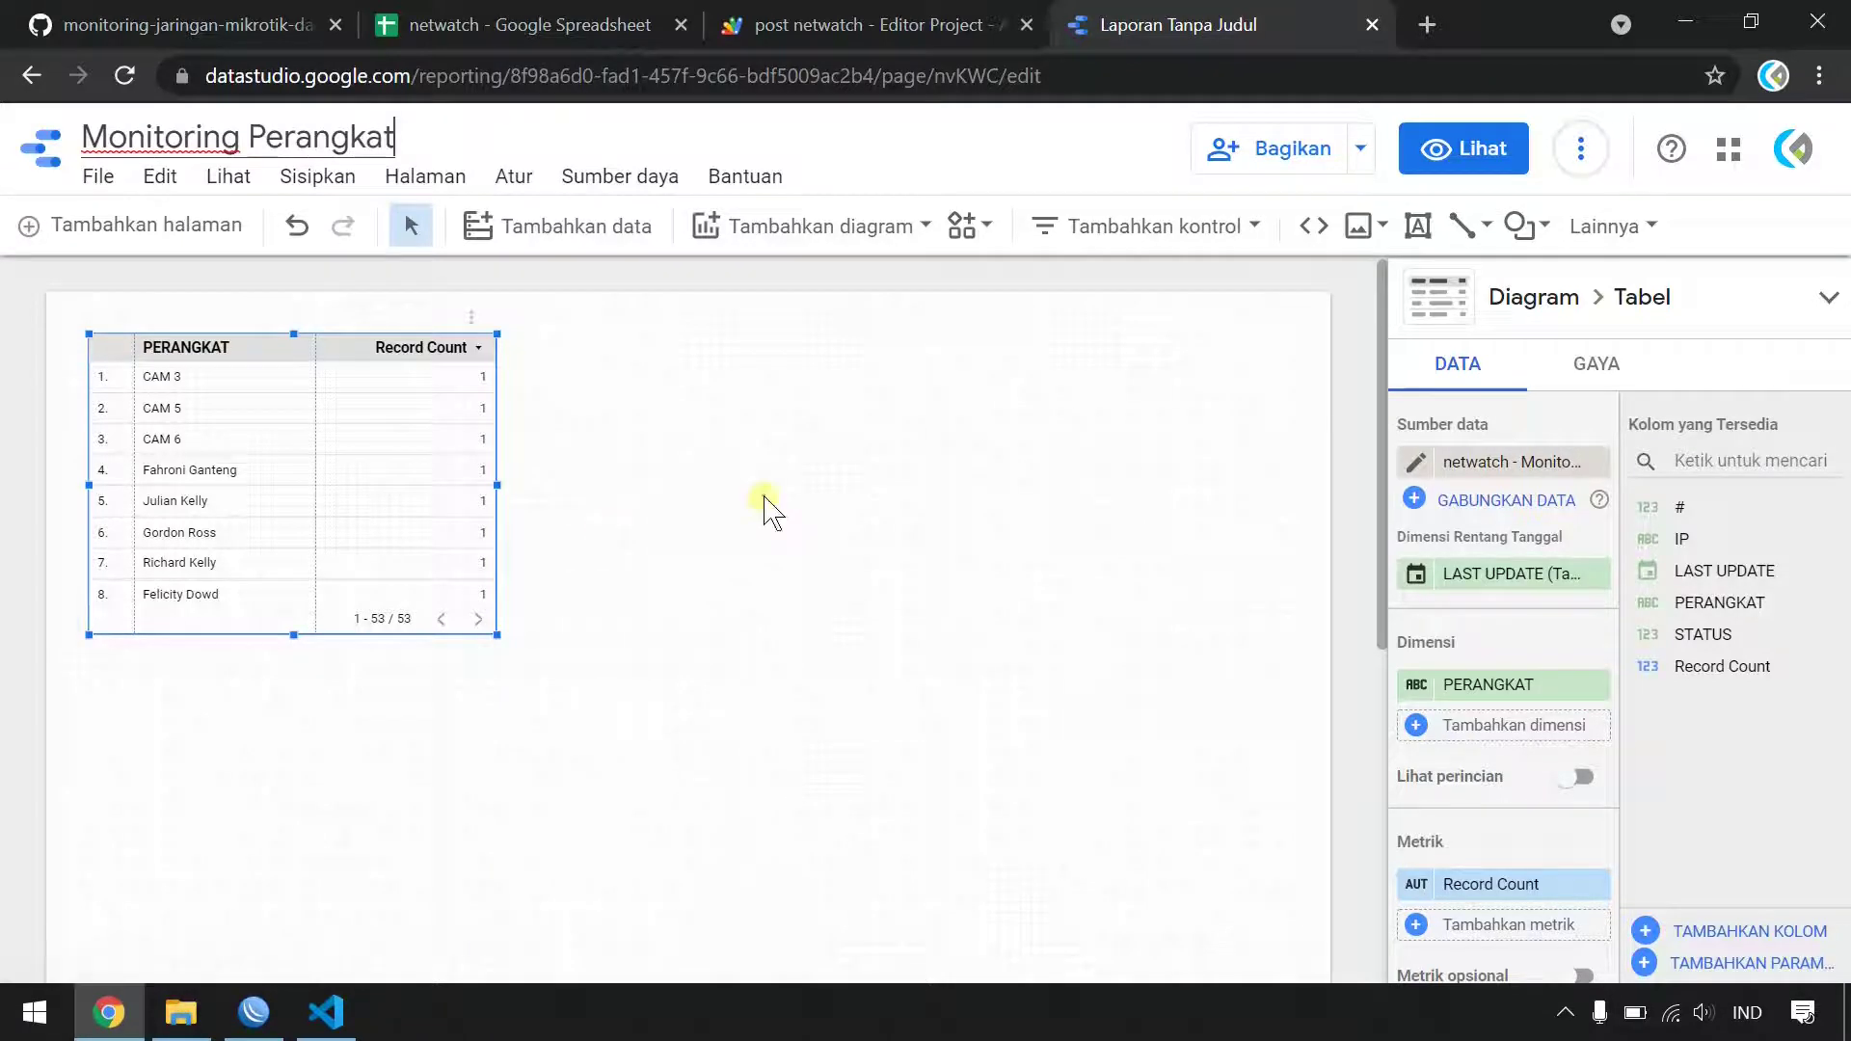
key("Return")
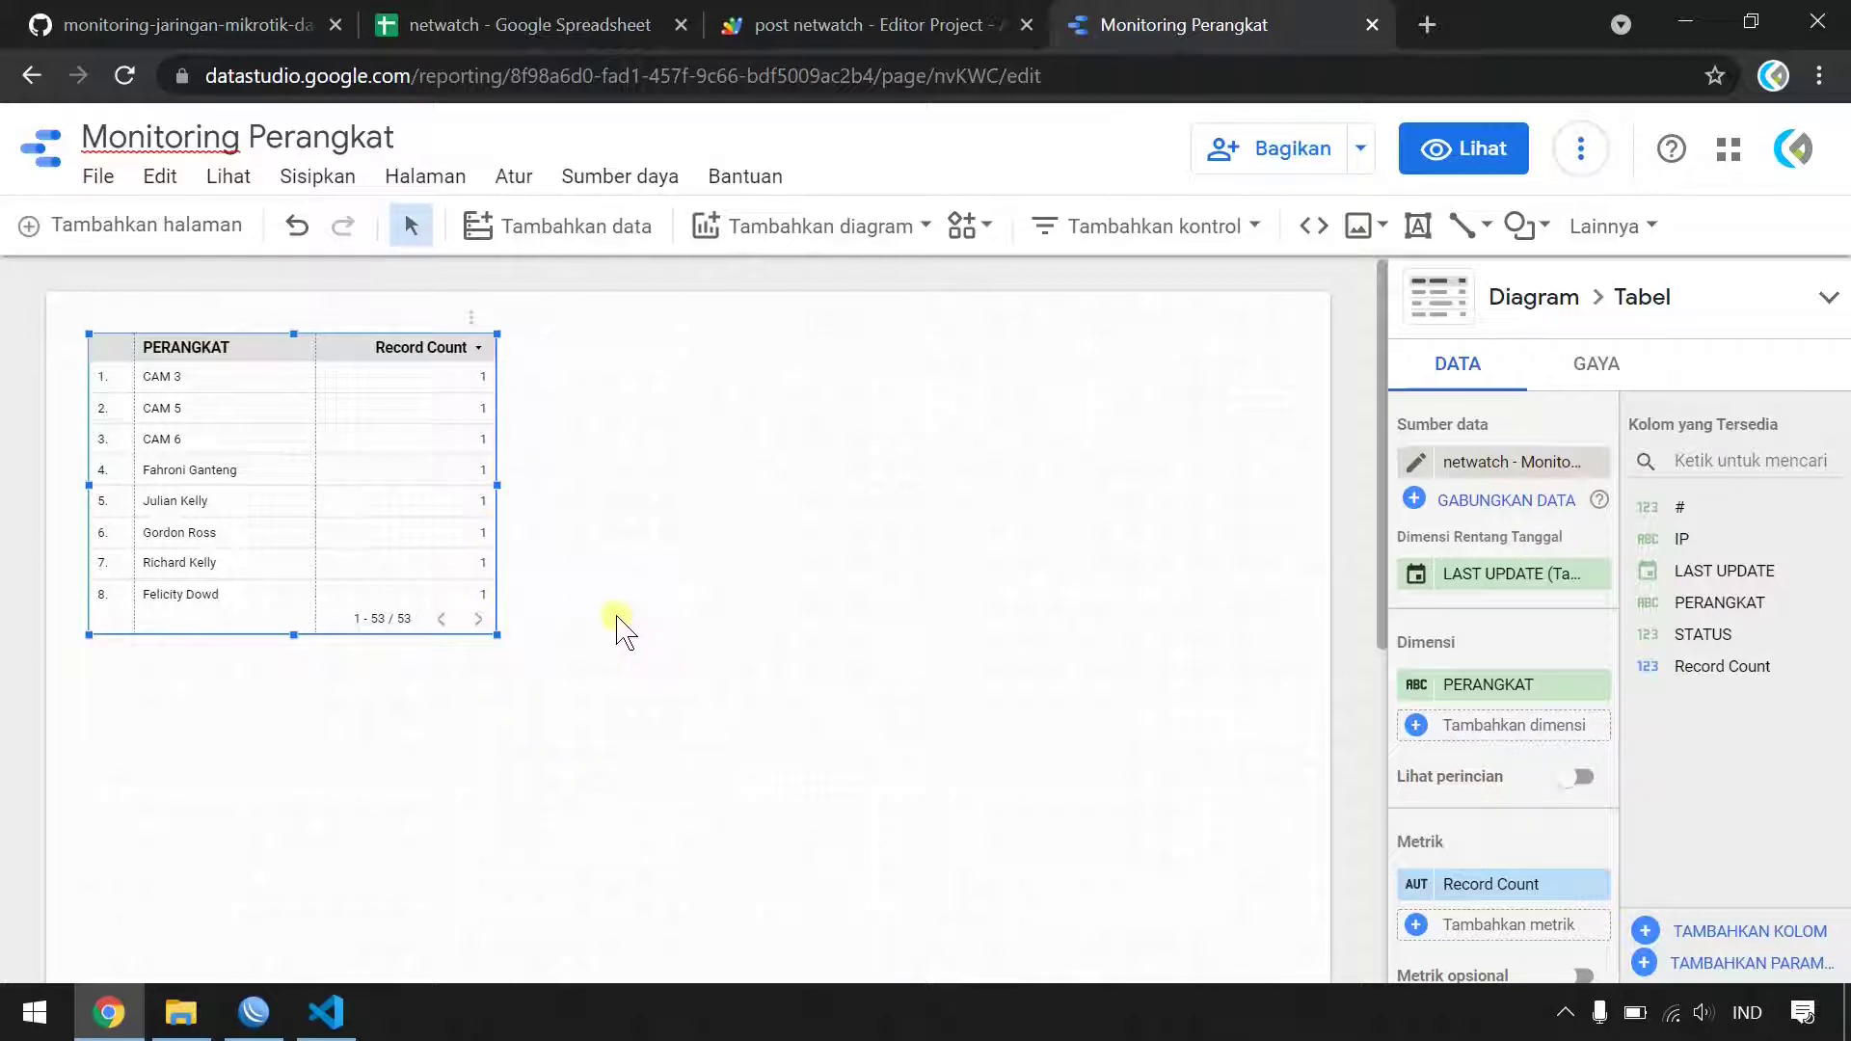
left_click(532, 24)
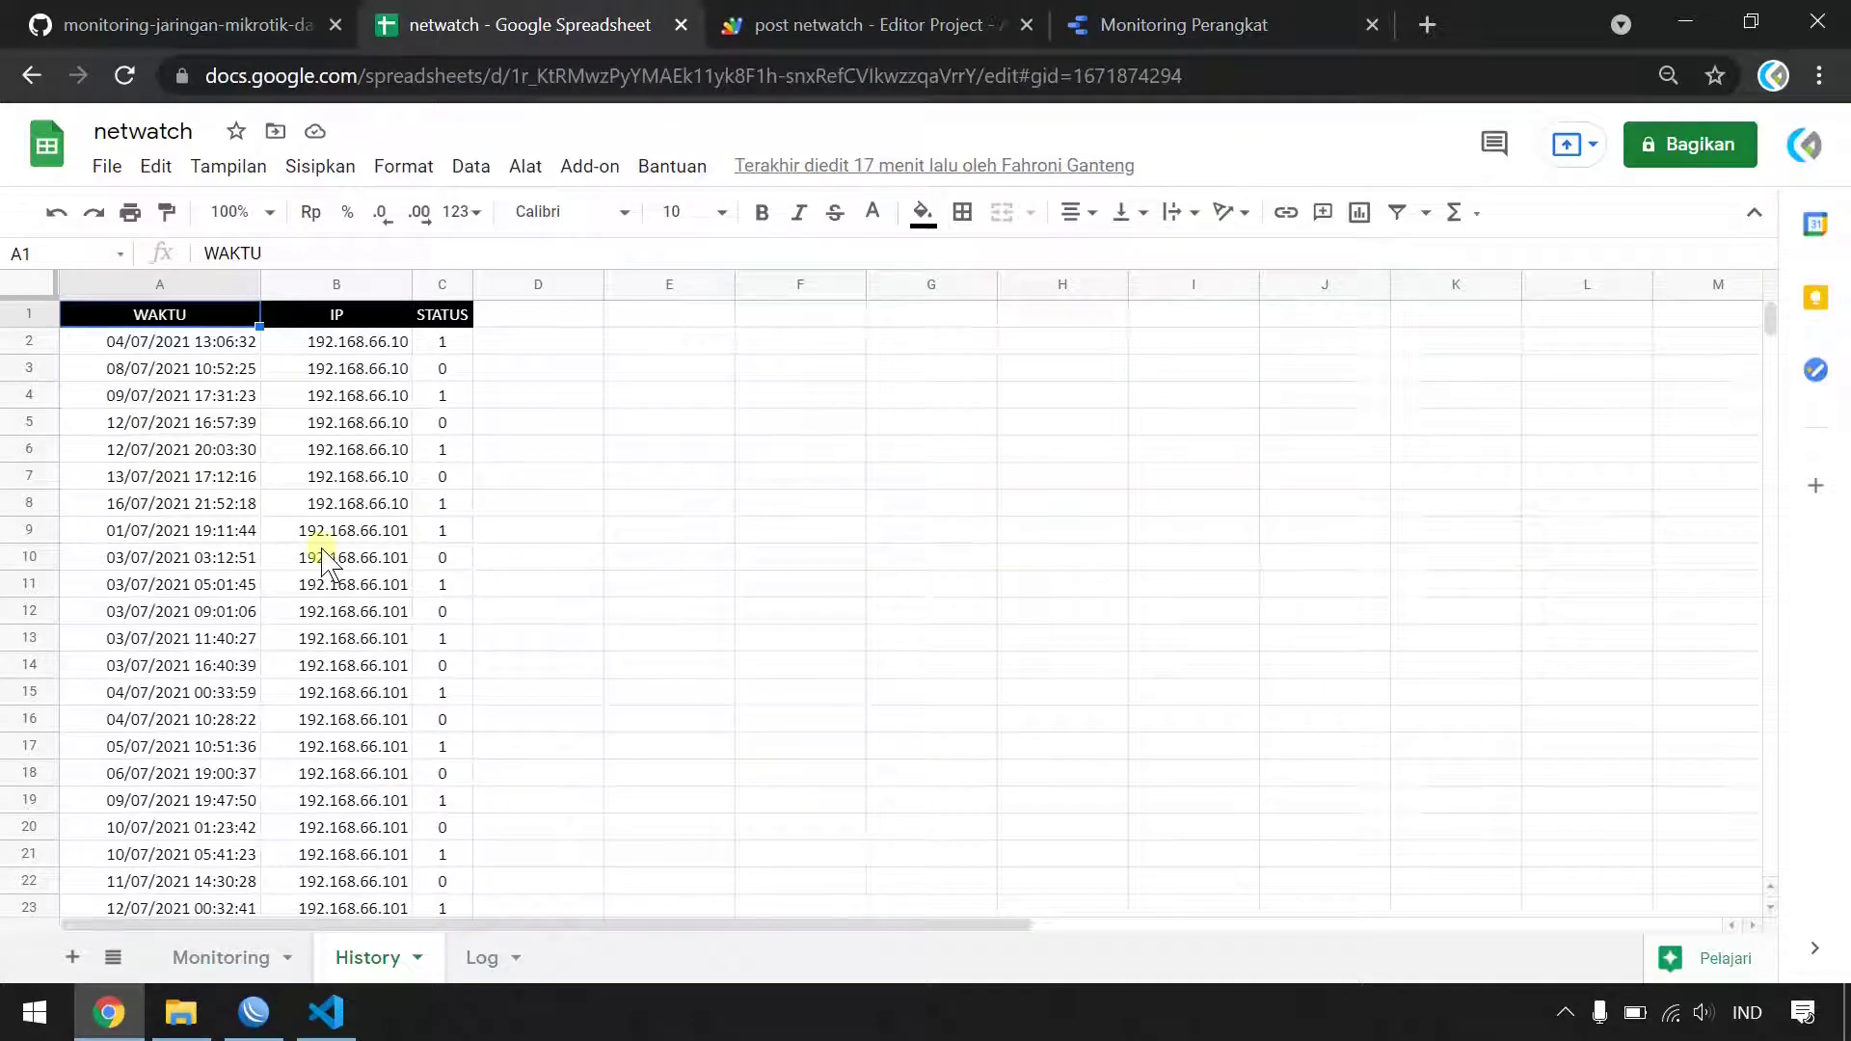
- Enter =VLOOKUP(B2;Monitoring!C:F;4;0) in History cell D2
left_click(521, 345)
left_click(385, 345)
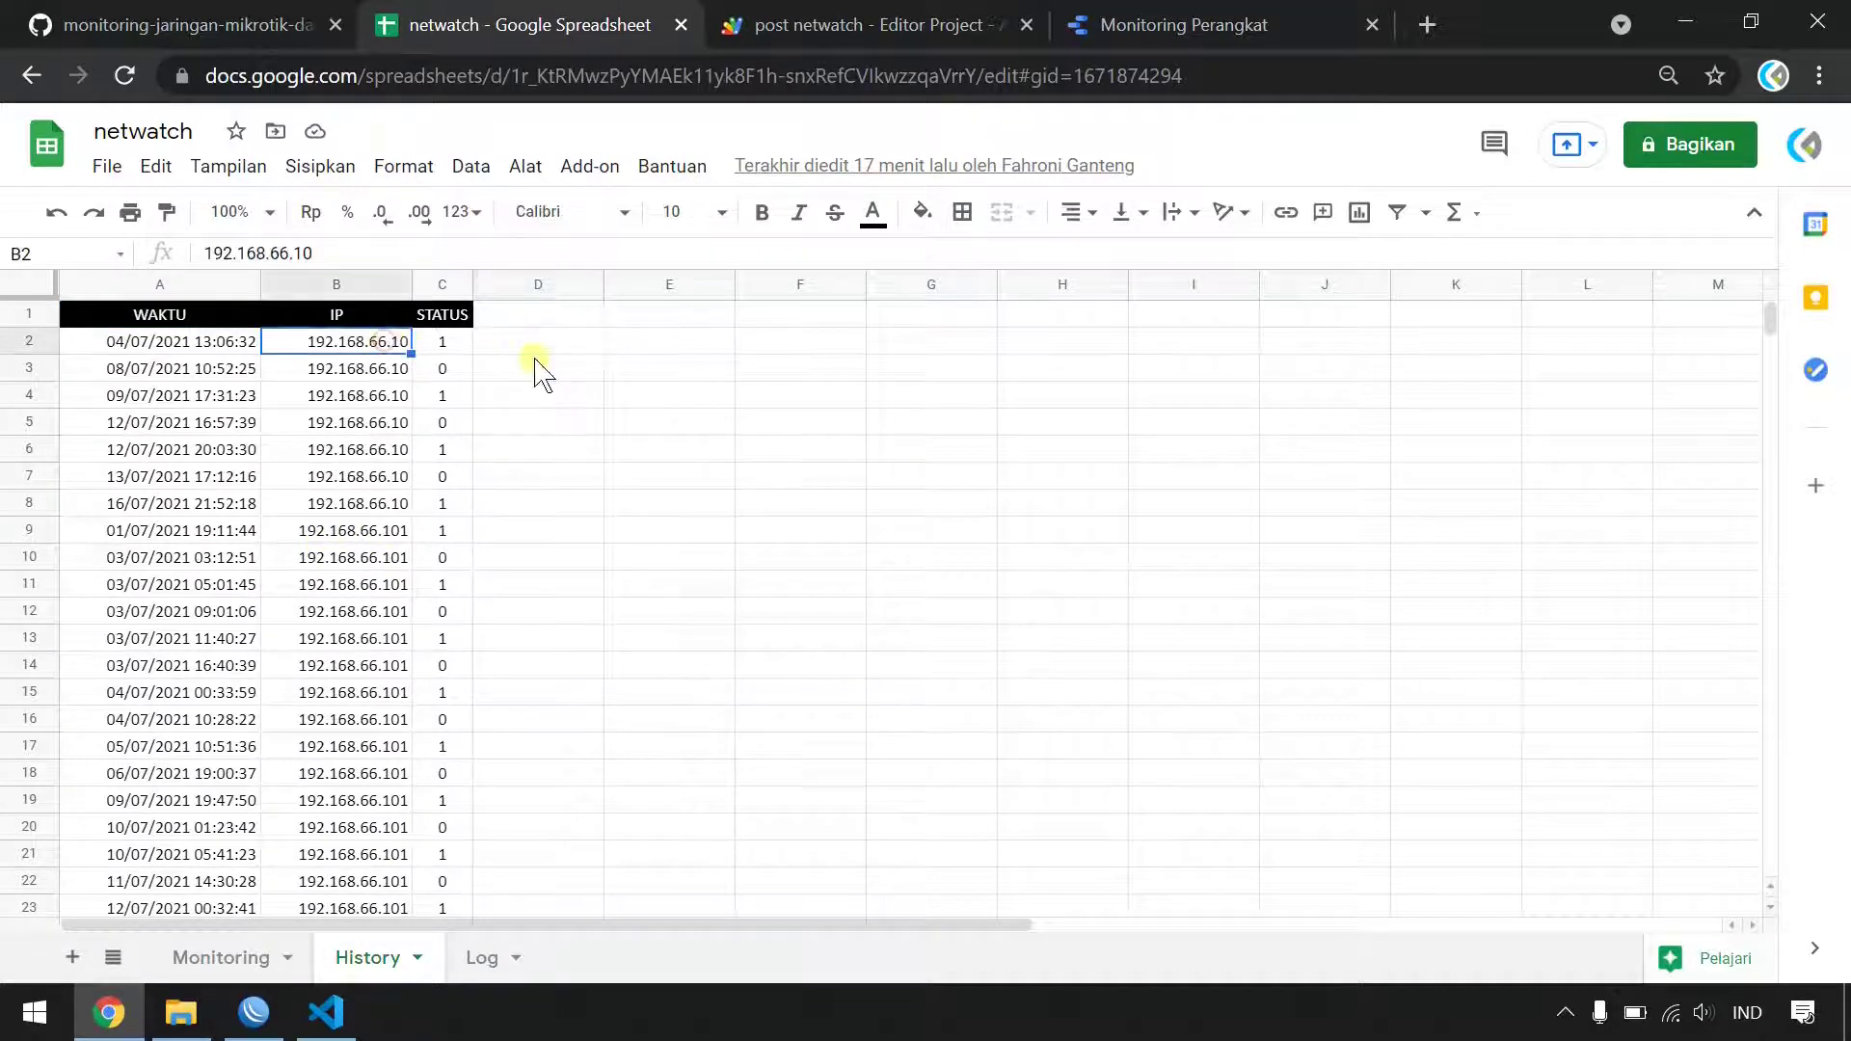
left_click(545, 347)
left_click(550, 340)
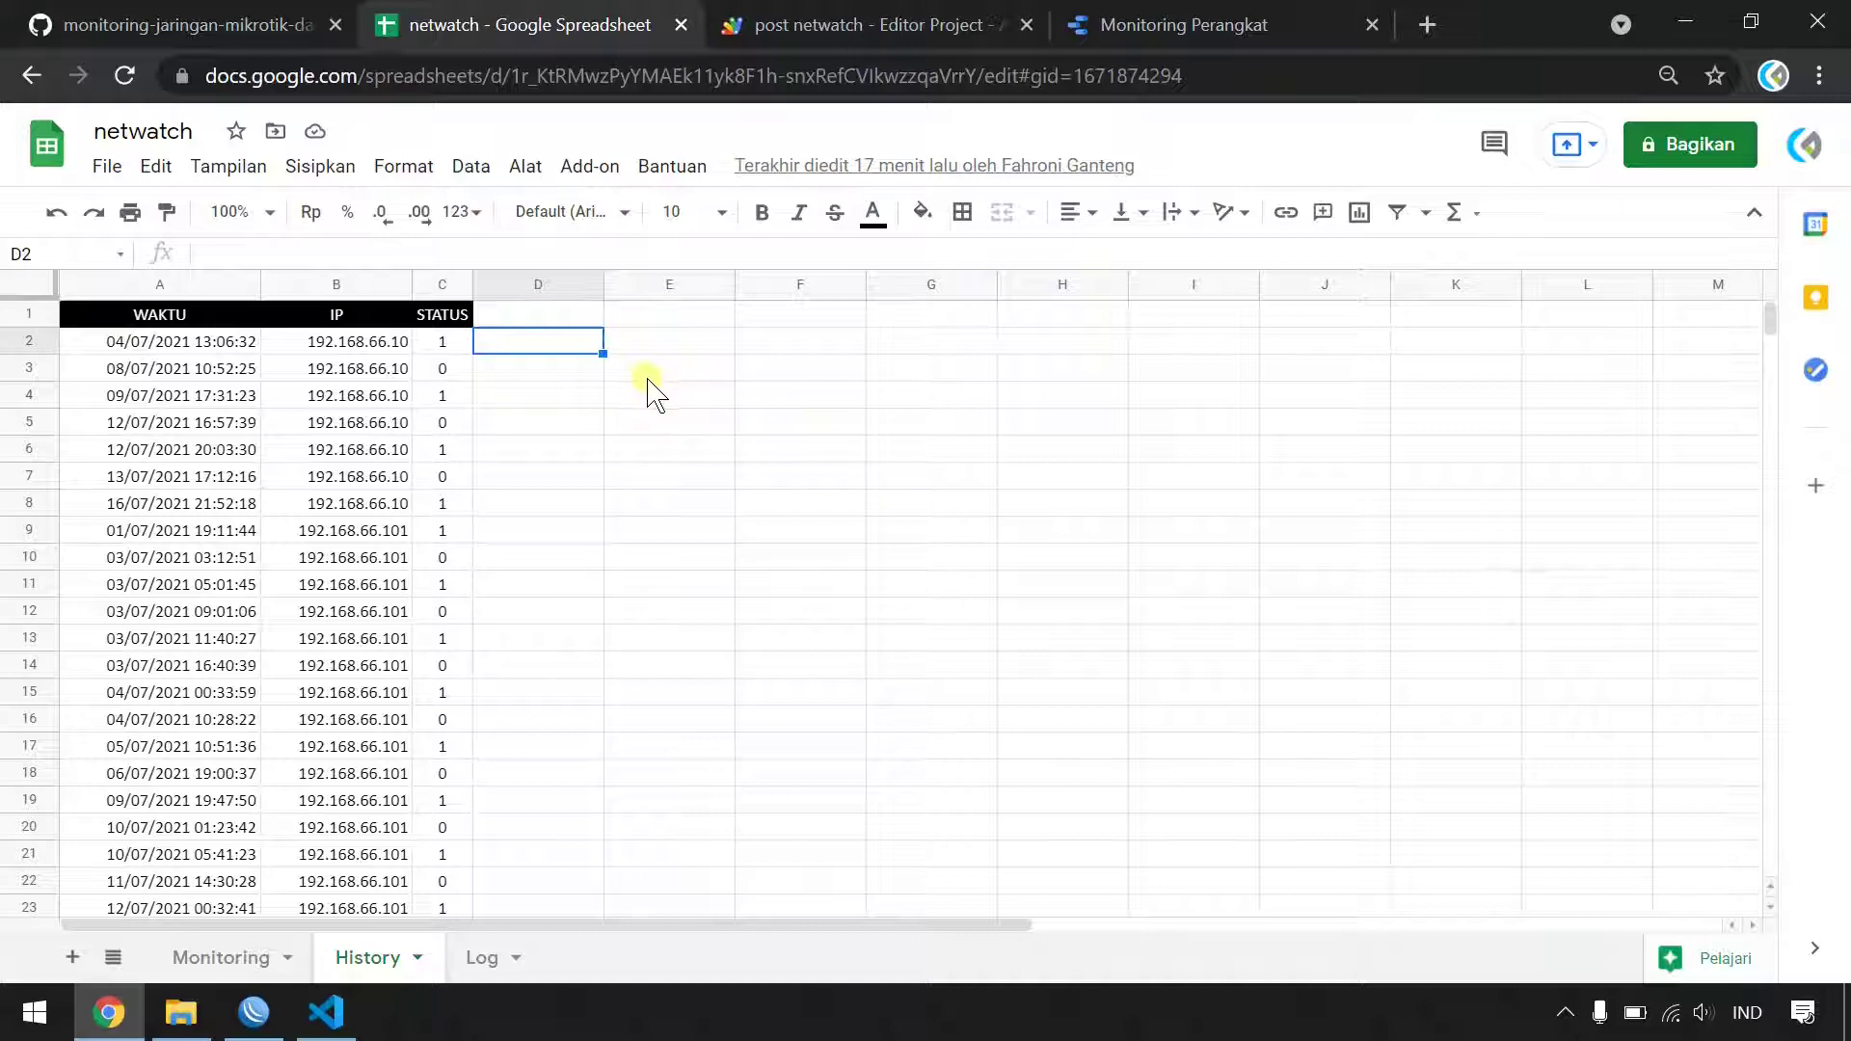
type("=vloo")
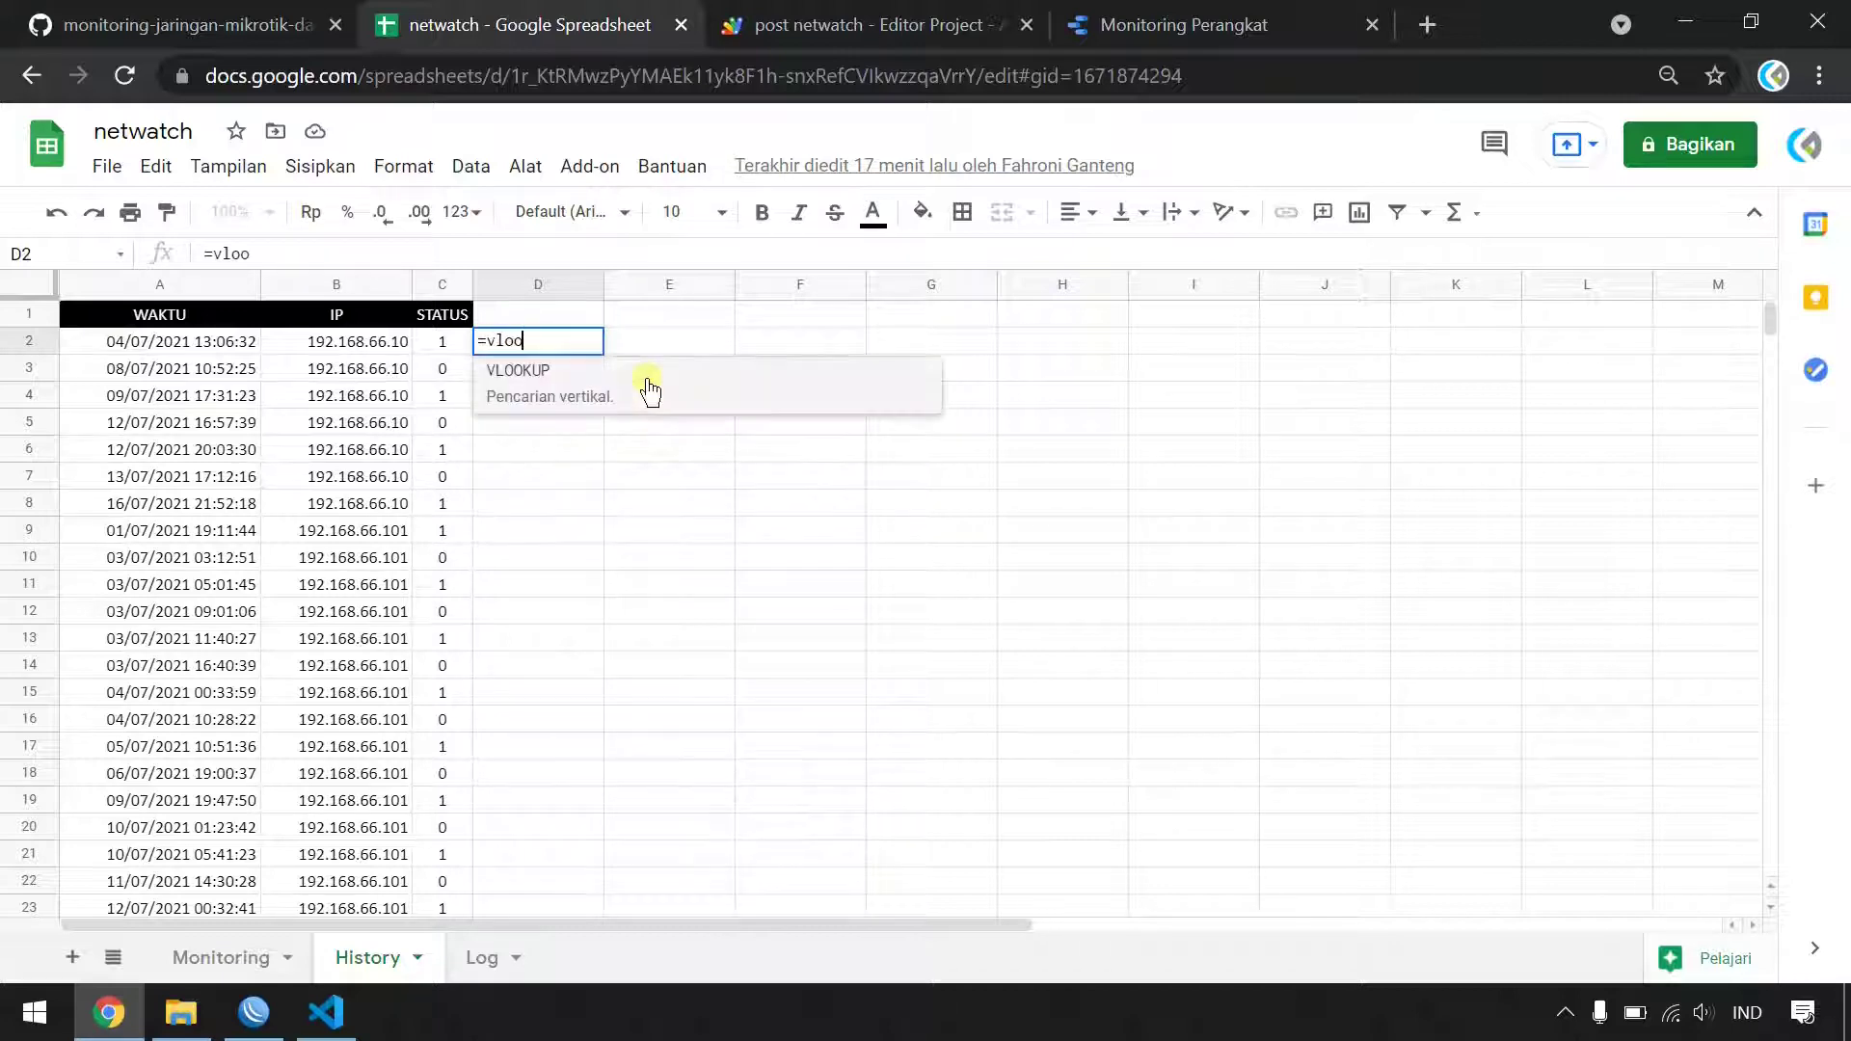
left_click(649, 390)
type("B2;")
left_click(220, 958)
left_click_drag(395, 284, 920, 284)
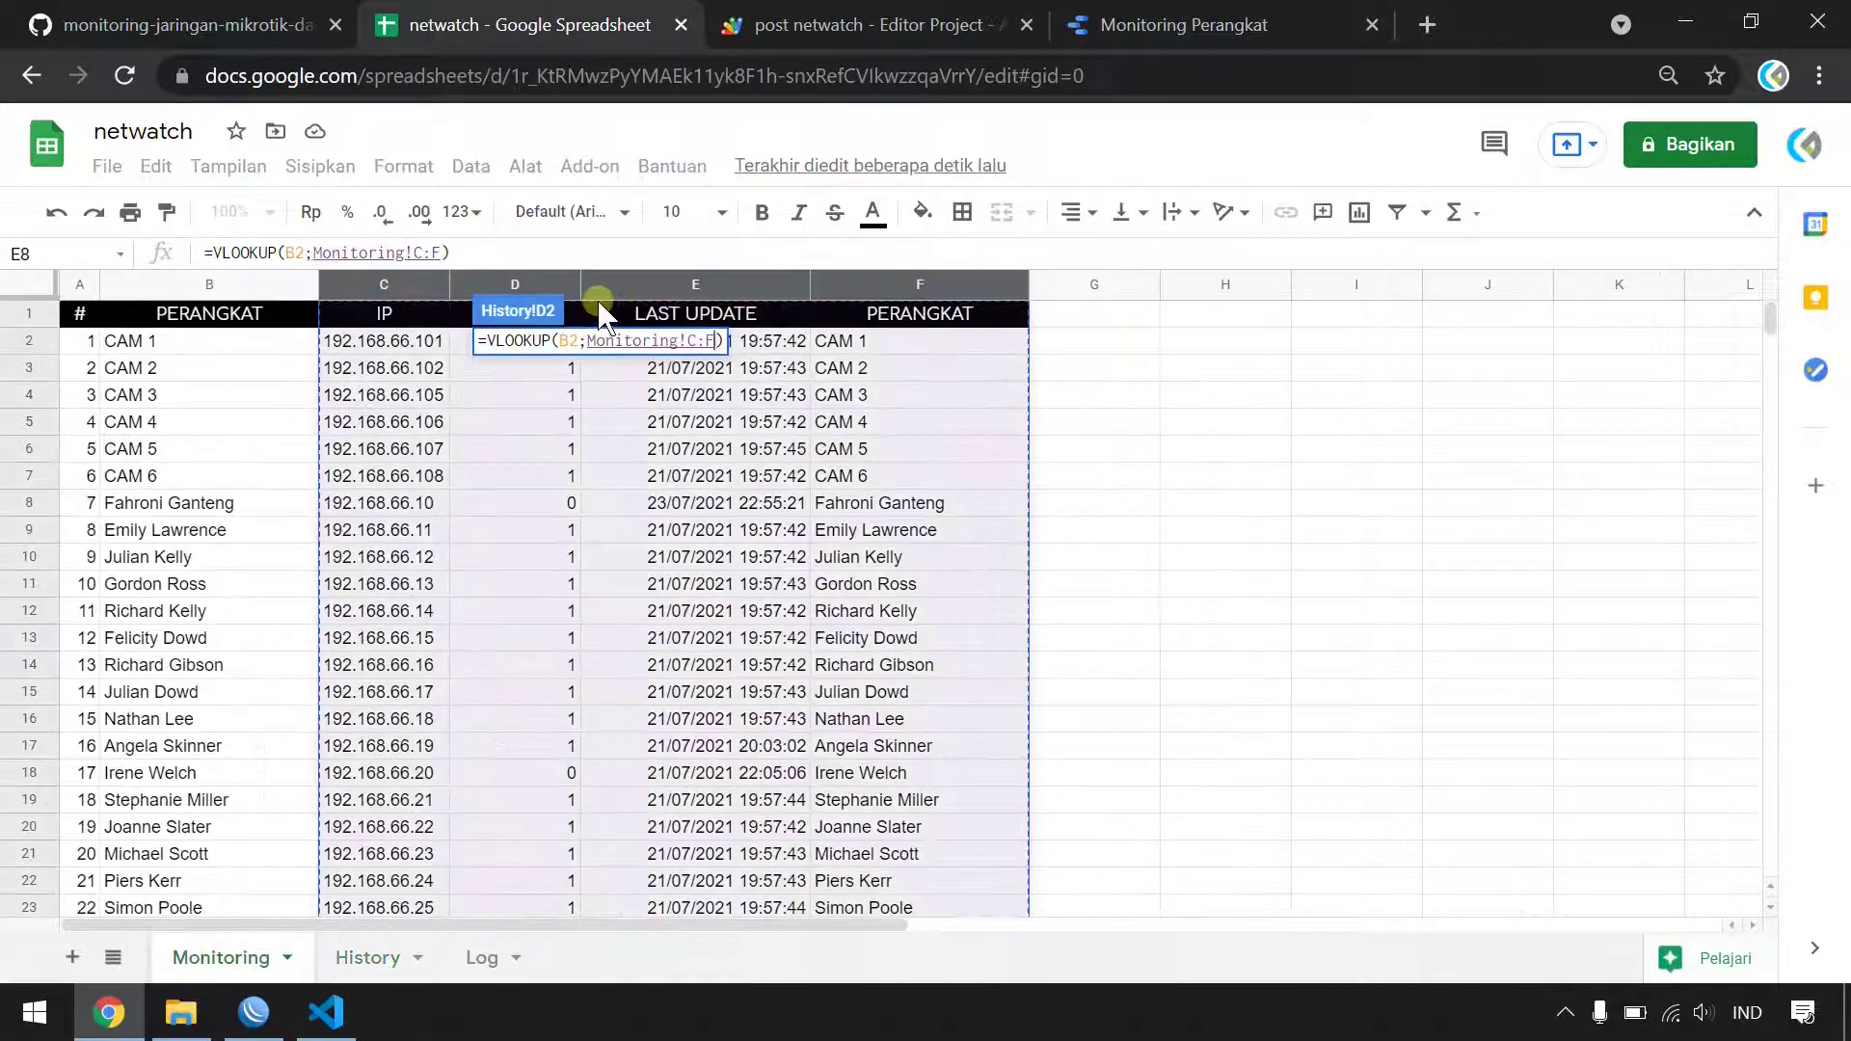
type(";4;0")
key("Return")
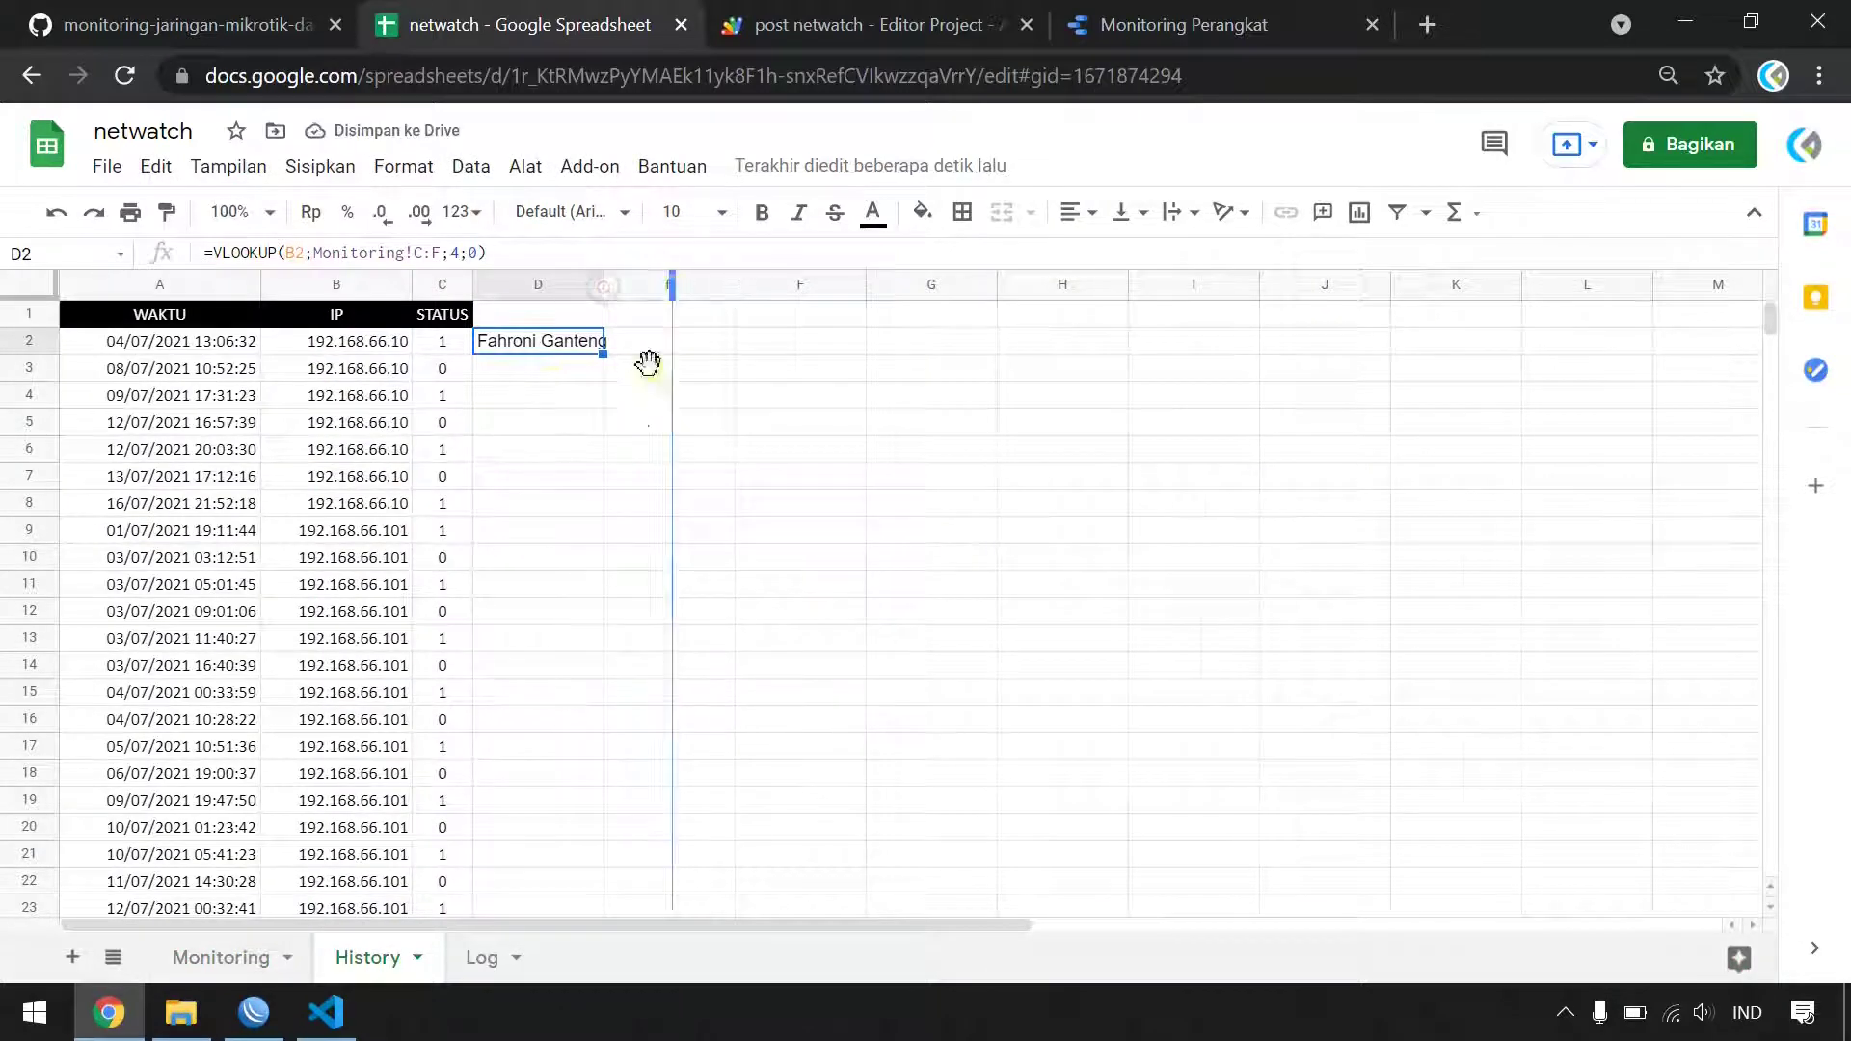
- Fill the lookup down column D, check the device names, and return to the report
left_click_drag(676, 355, 677, 378)
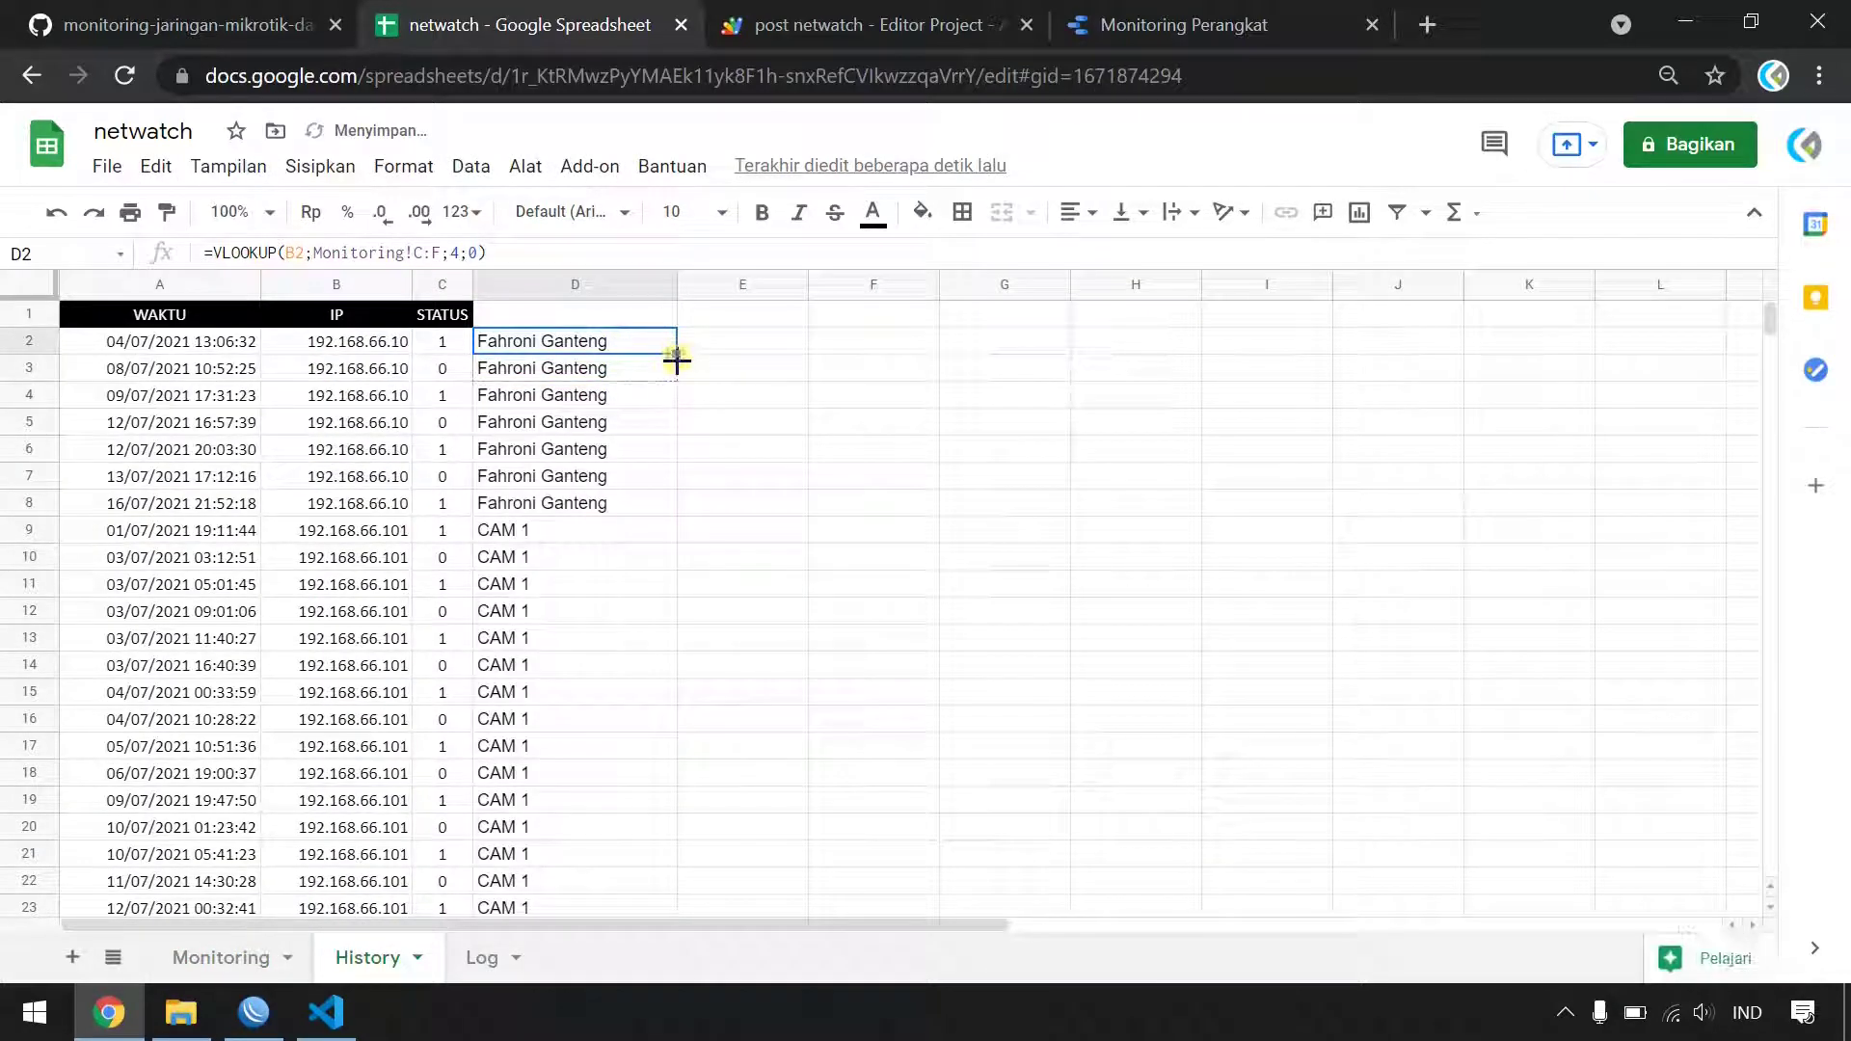
left_click(602, 540)
left_click(565, 349)
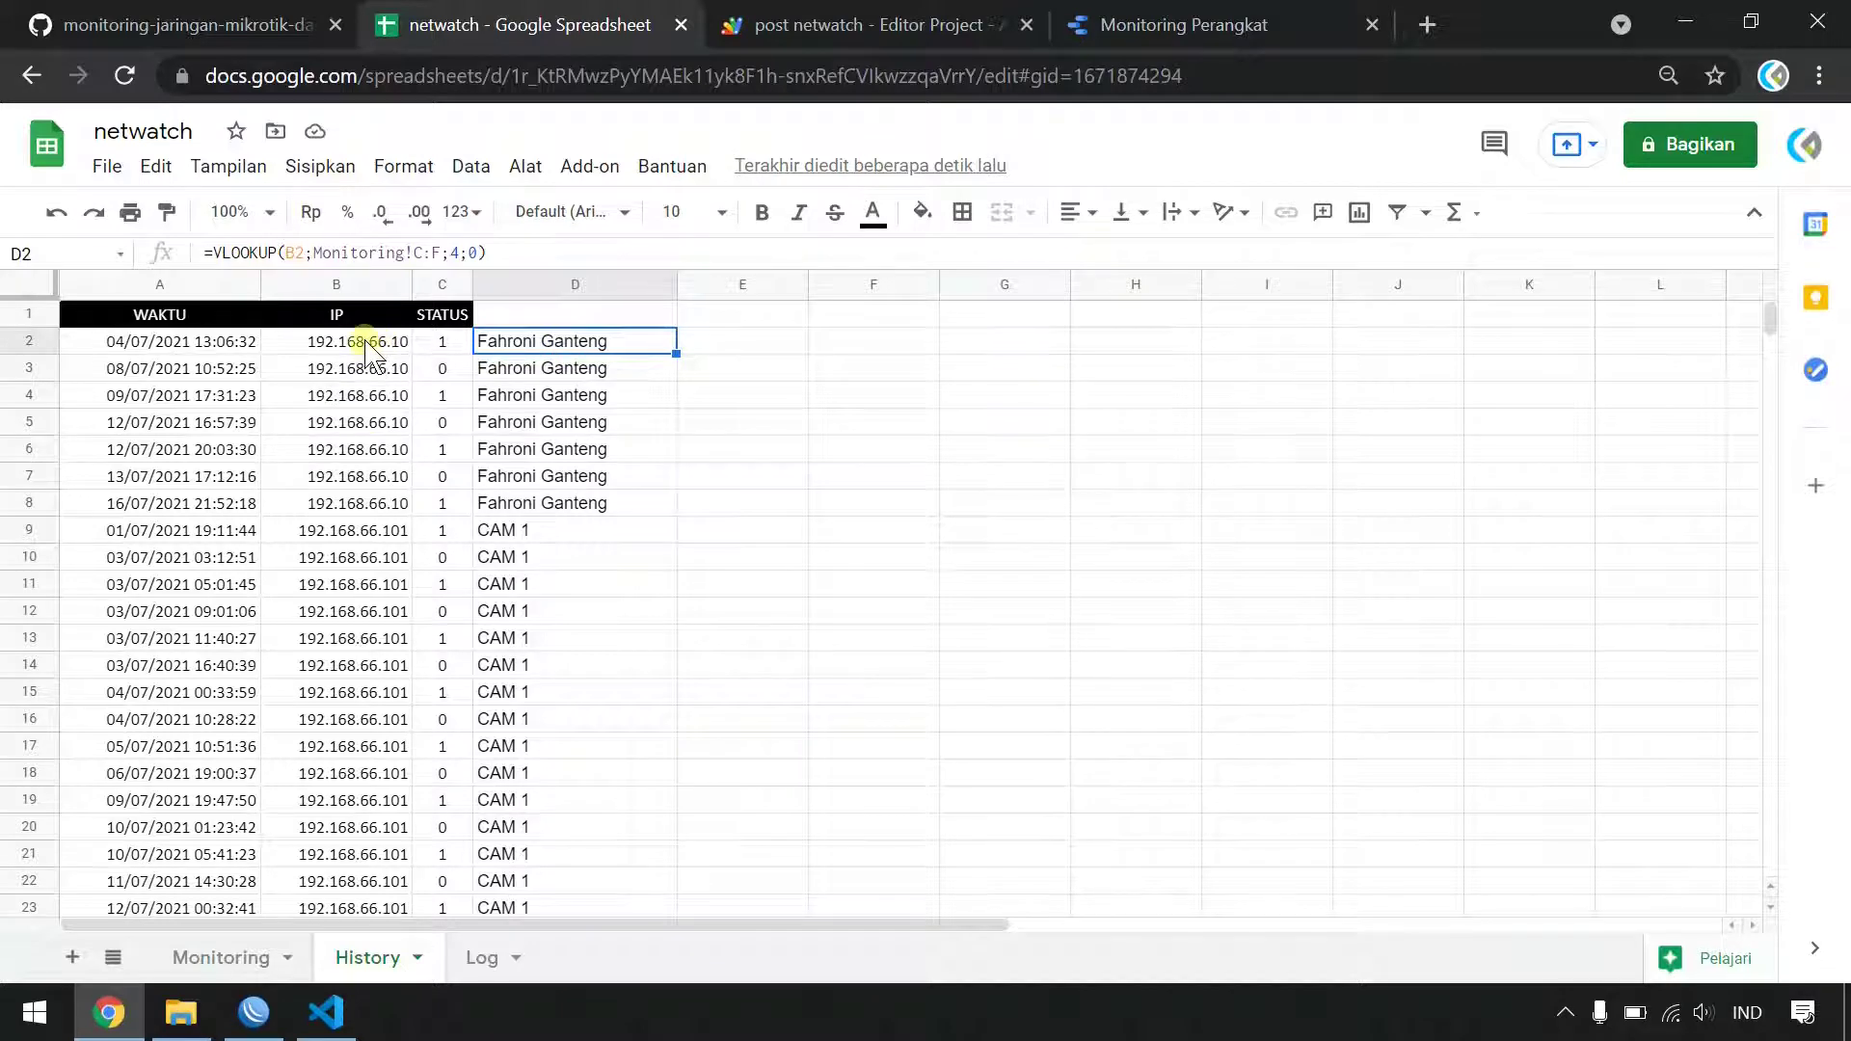
left_click(590, 479)
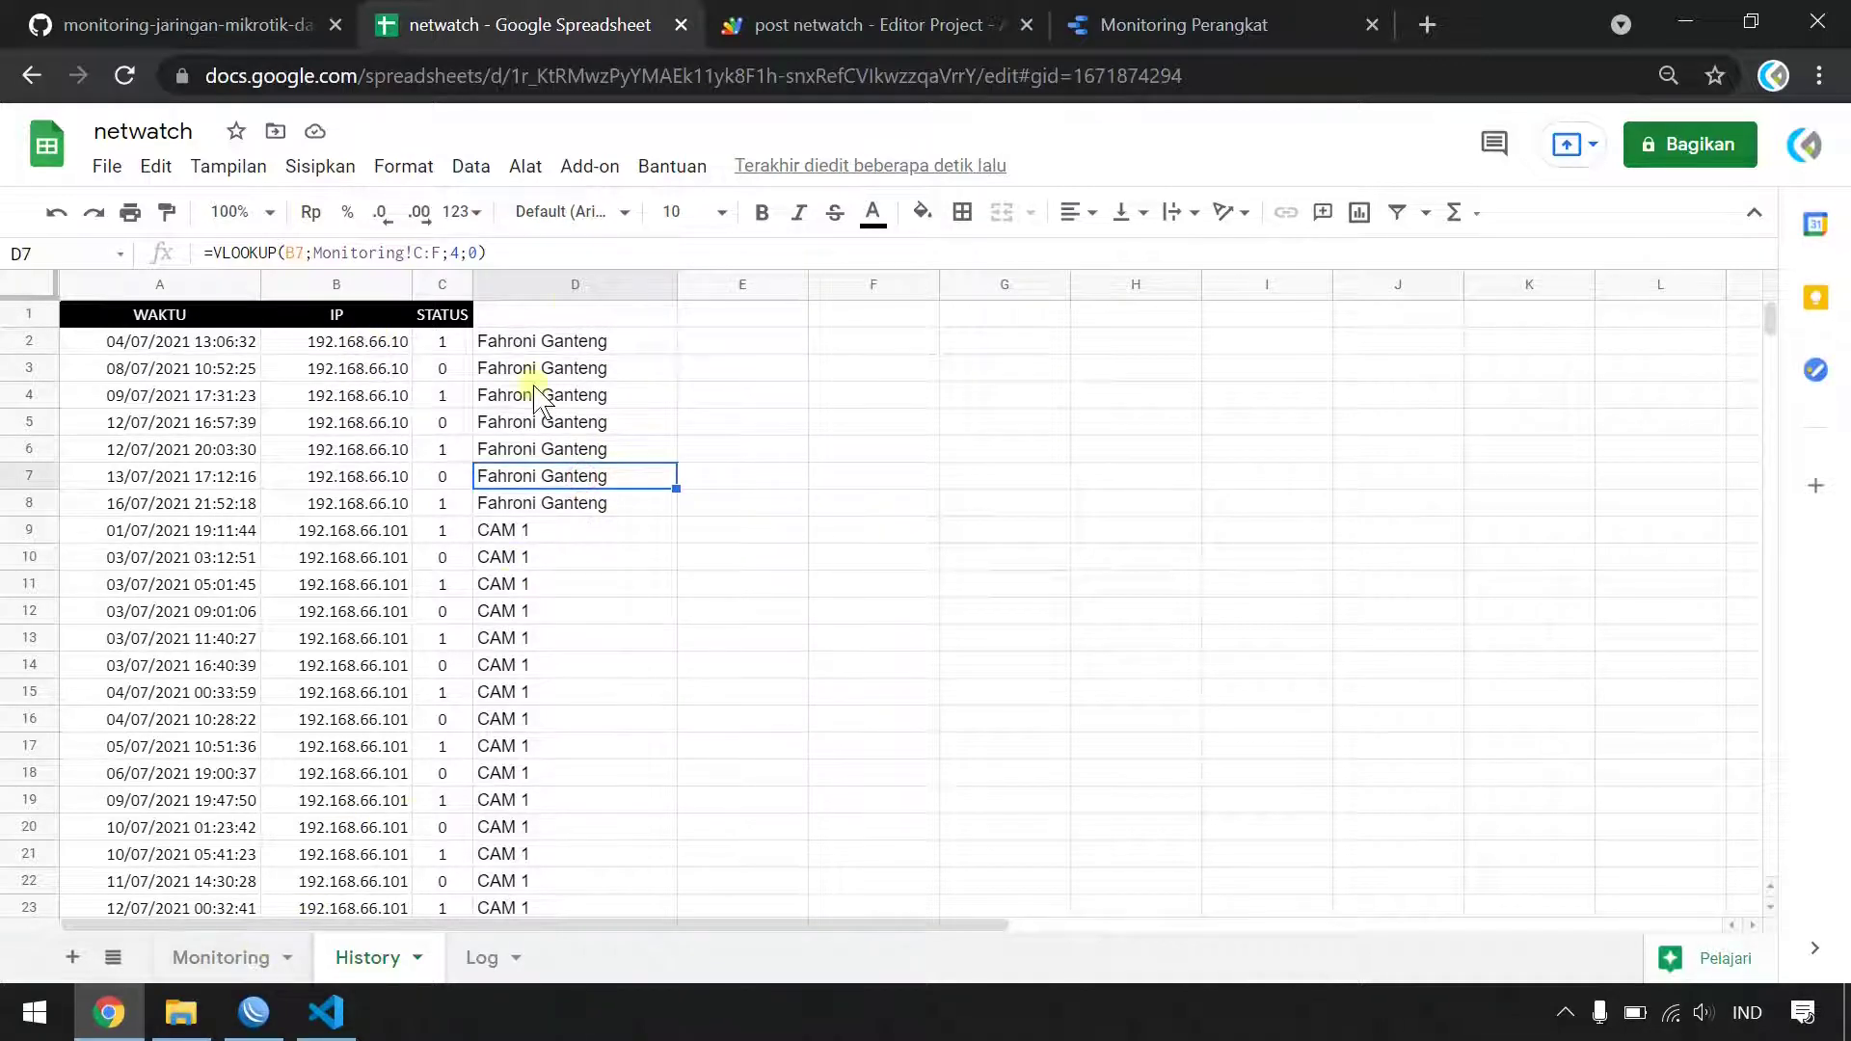
left_click(574, 285)
right_click(573, 282)
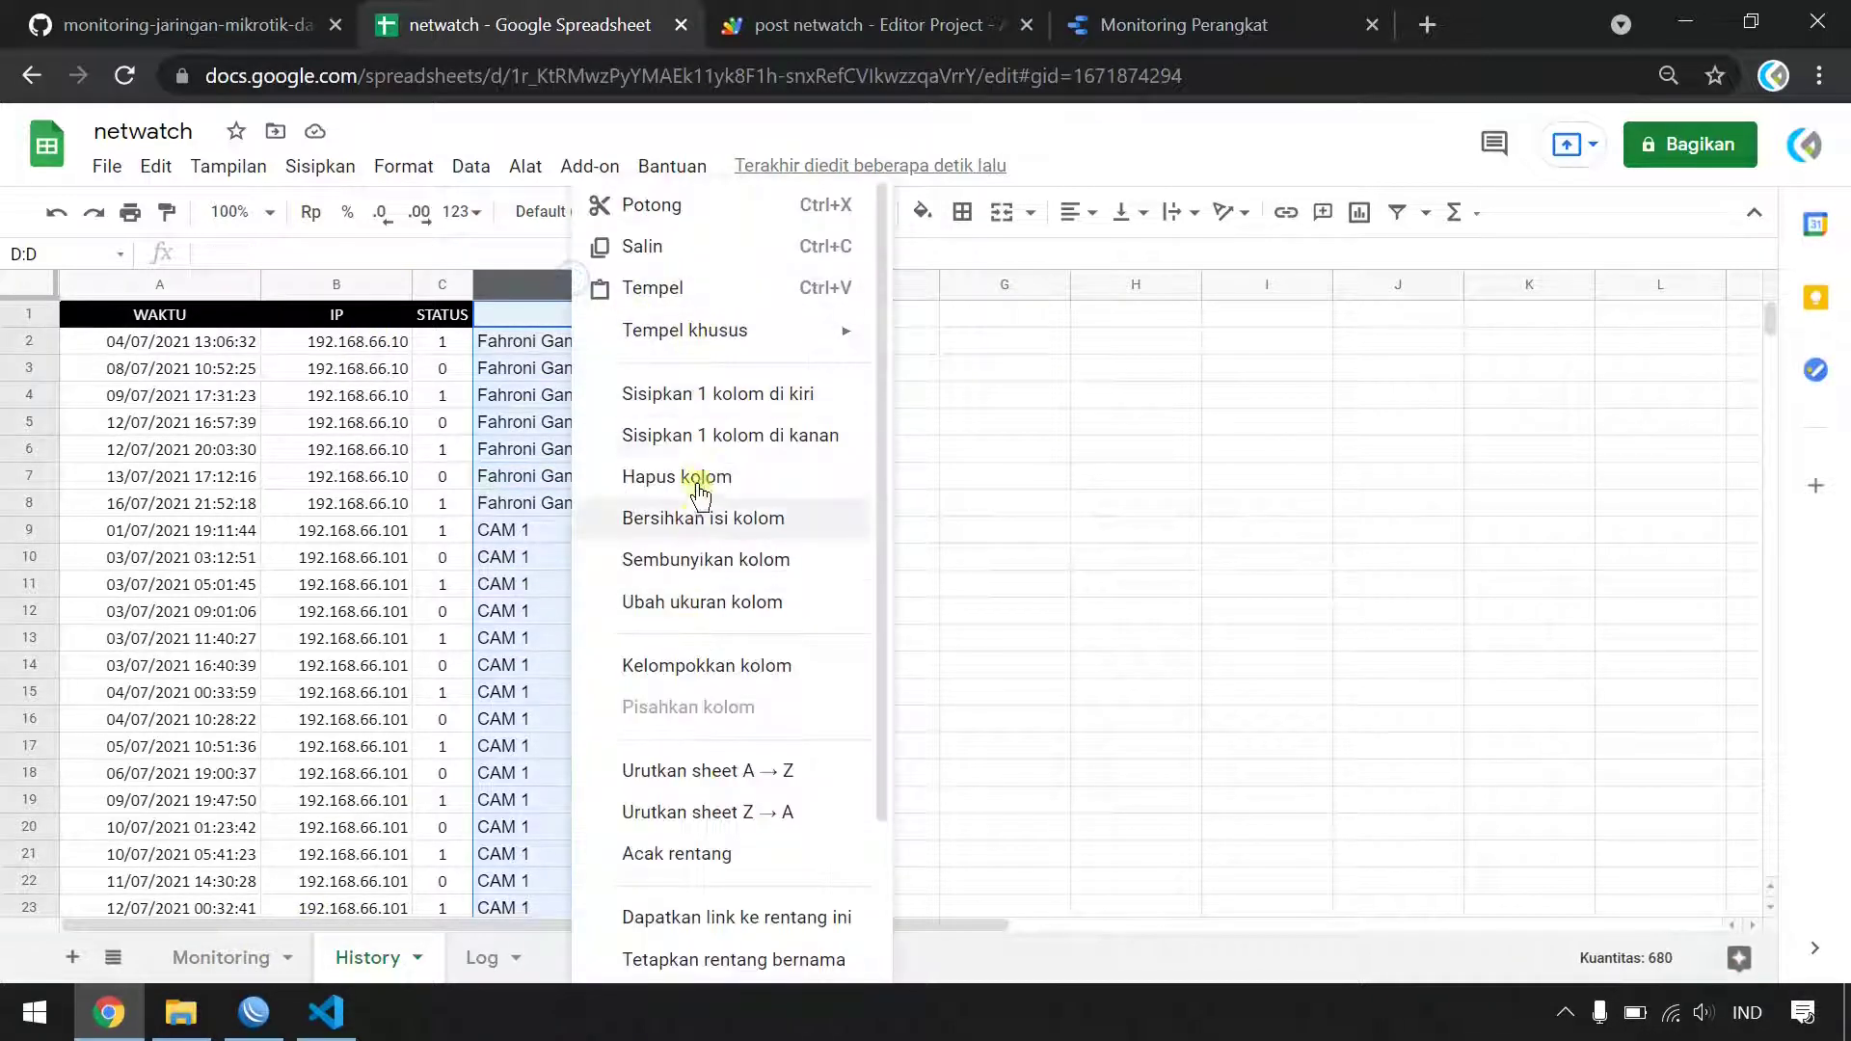
key("ctrl+4")
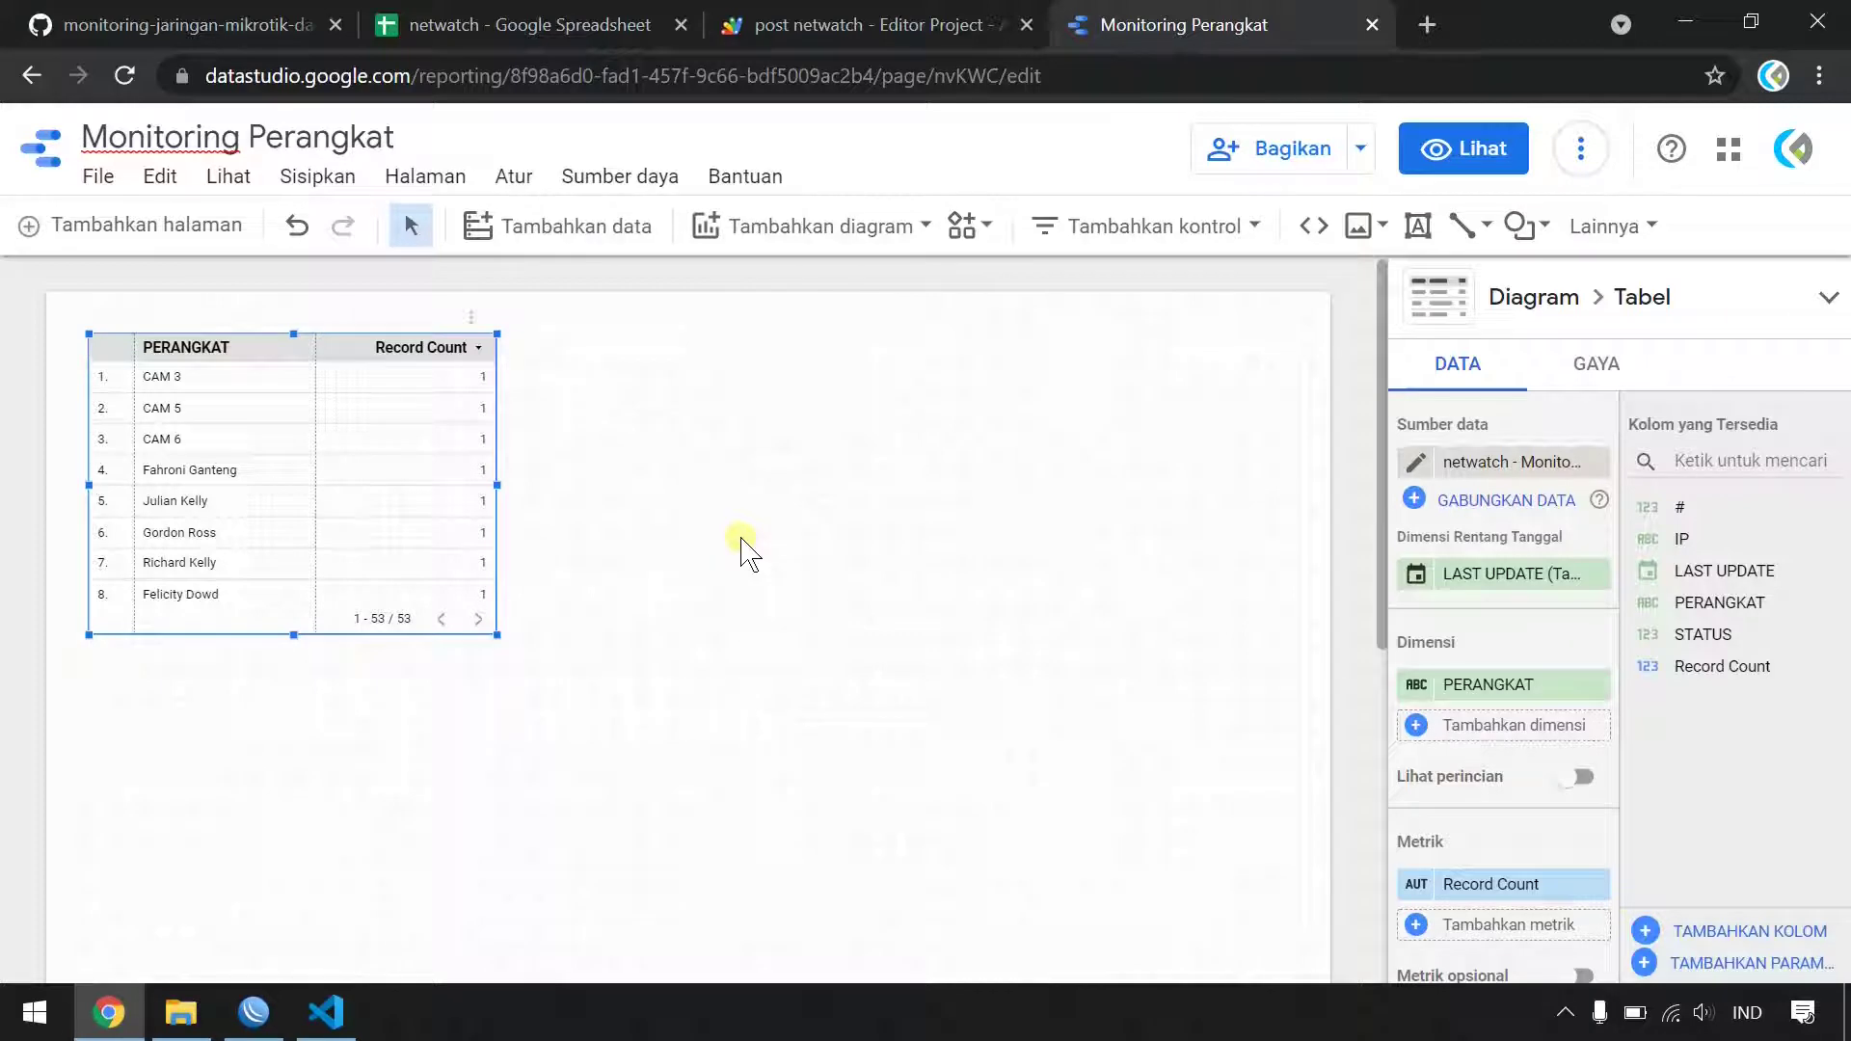
- Blend the table's data with netwatch - History as a second source joined on IP
left_click(1482, 500)
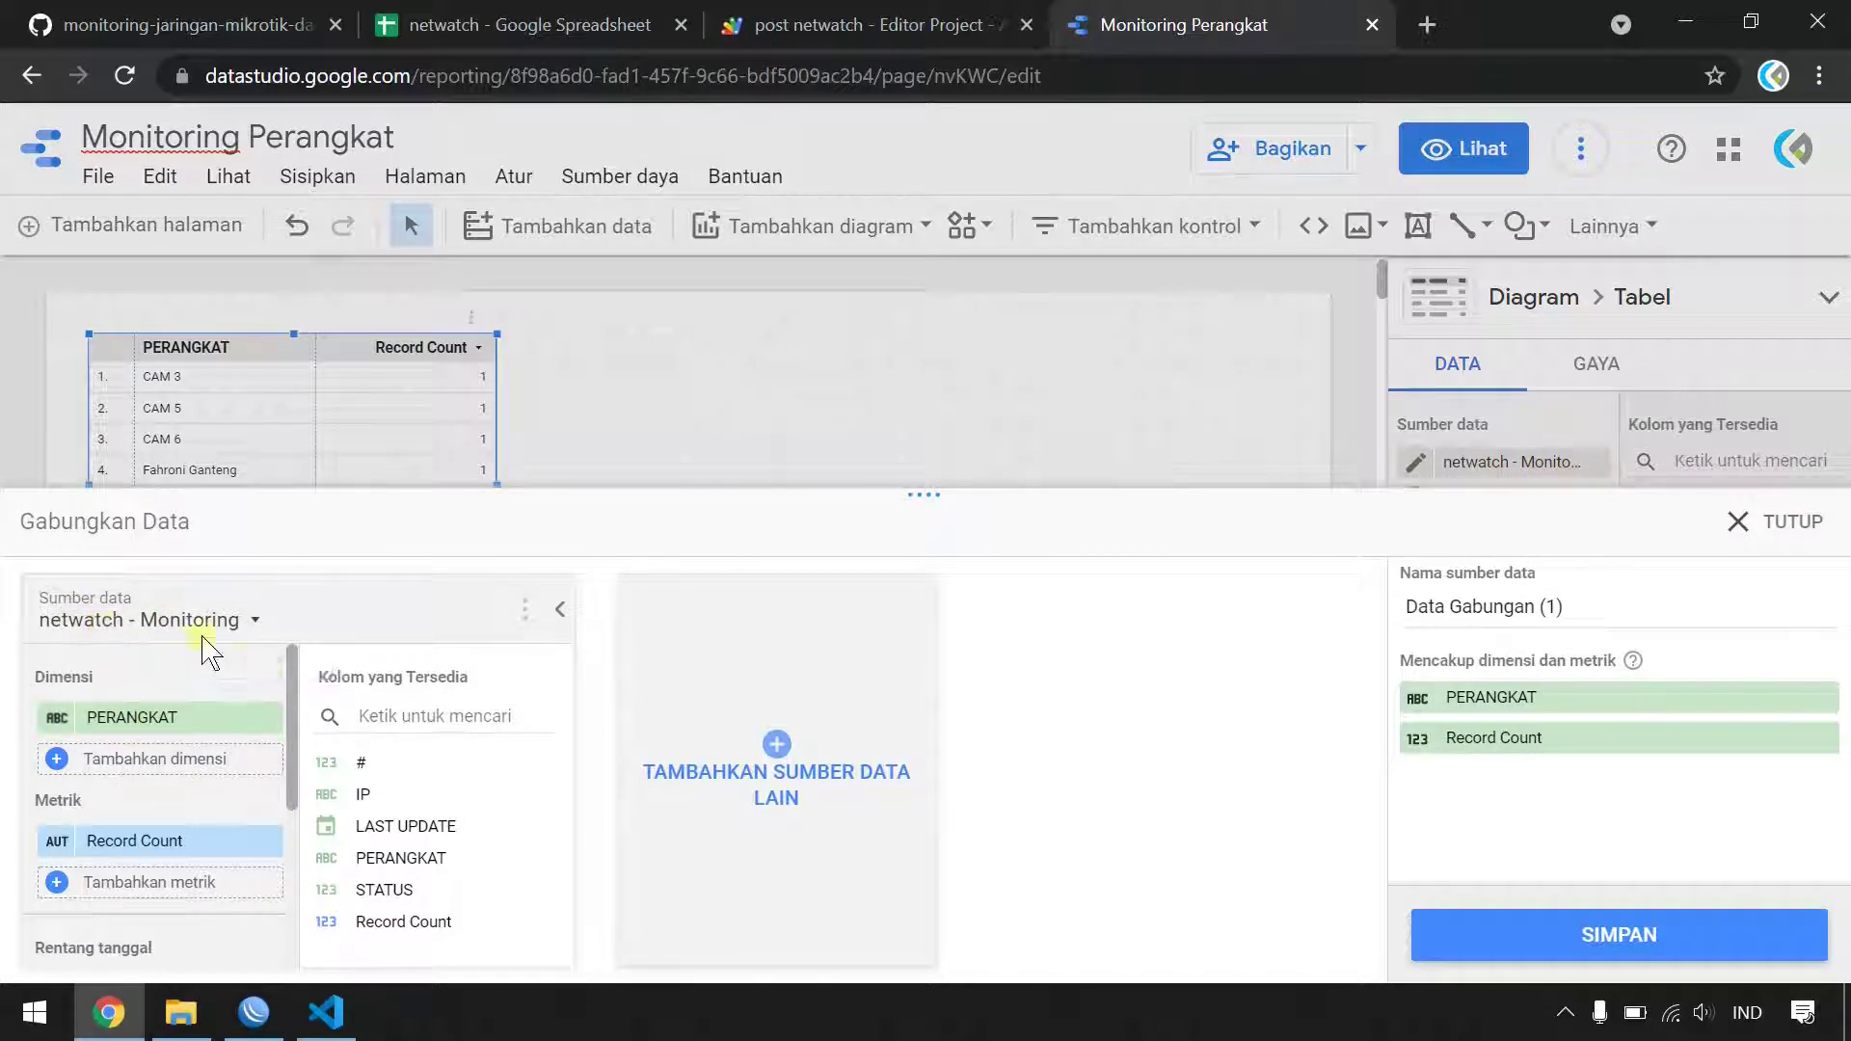
left_click(779, 753)
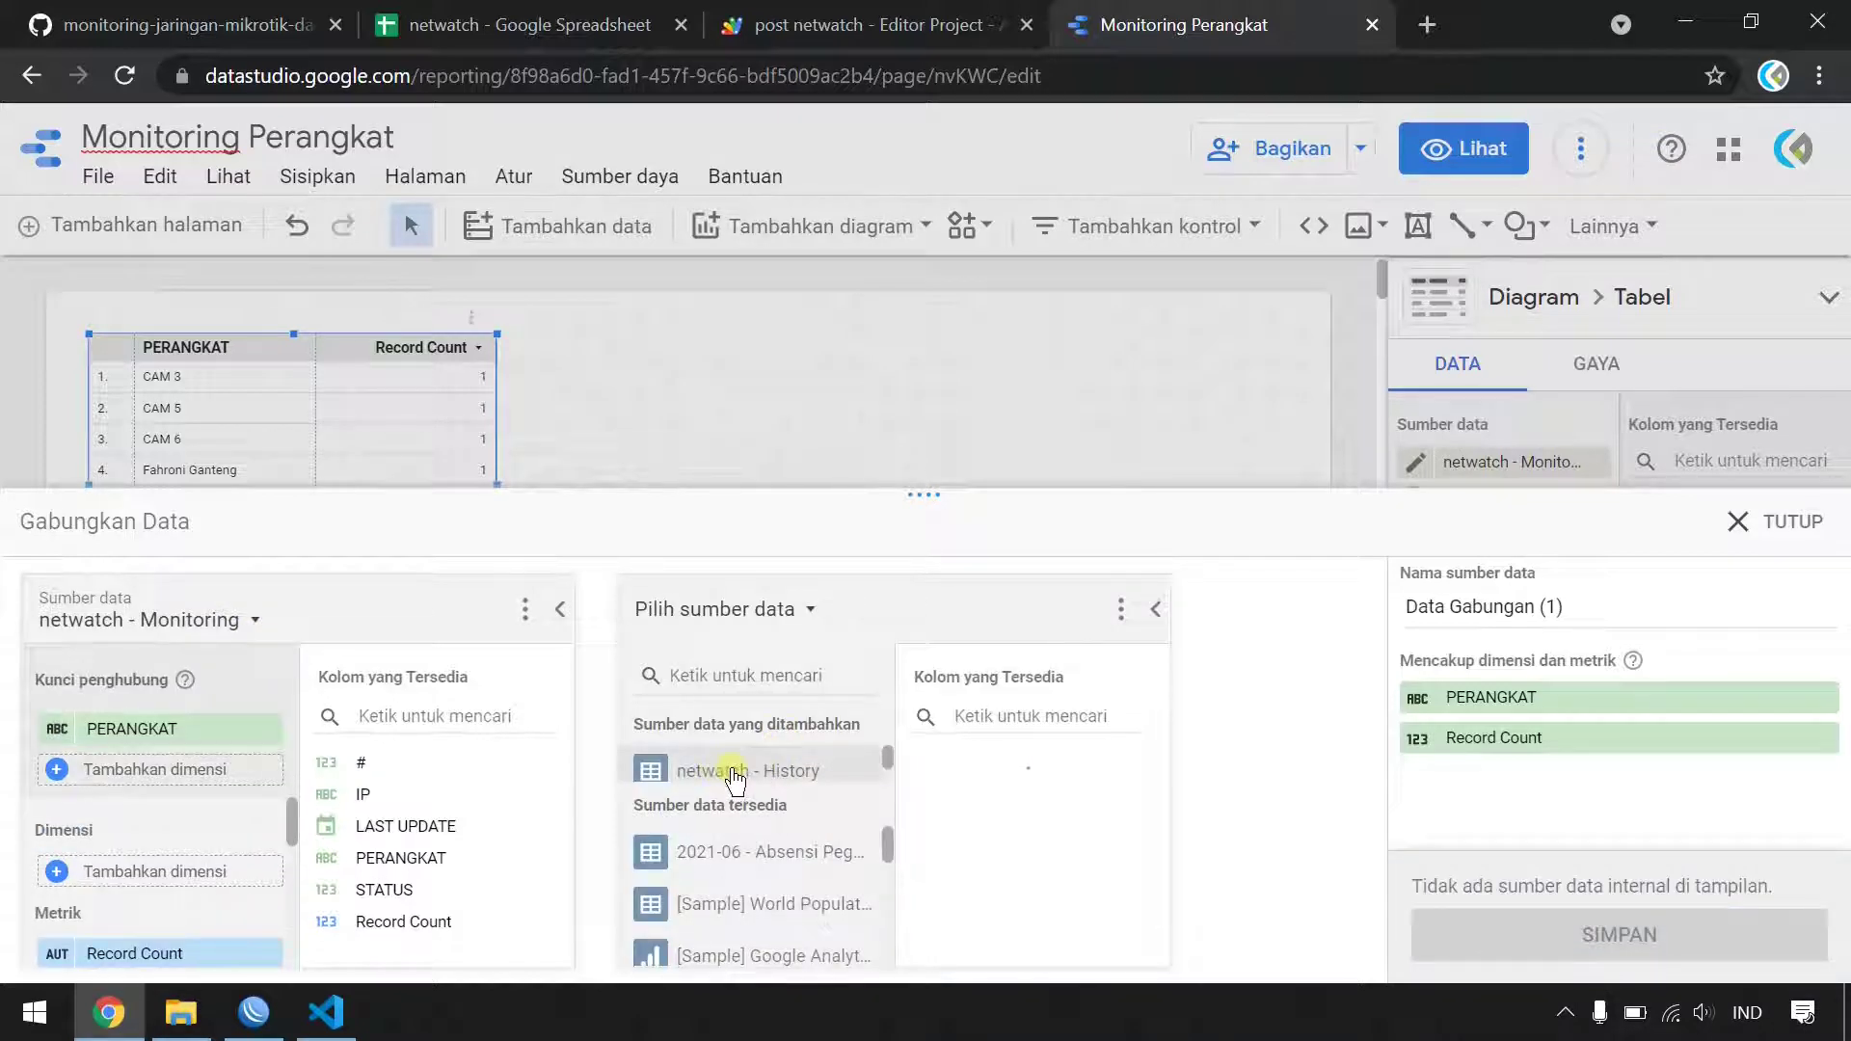
left_click(736, 771)
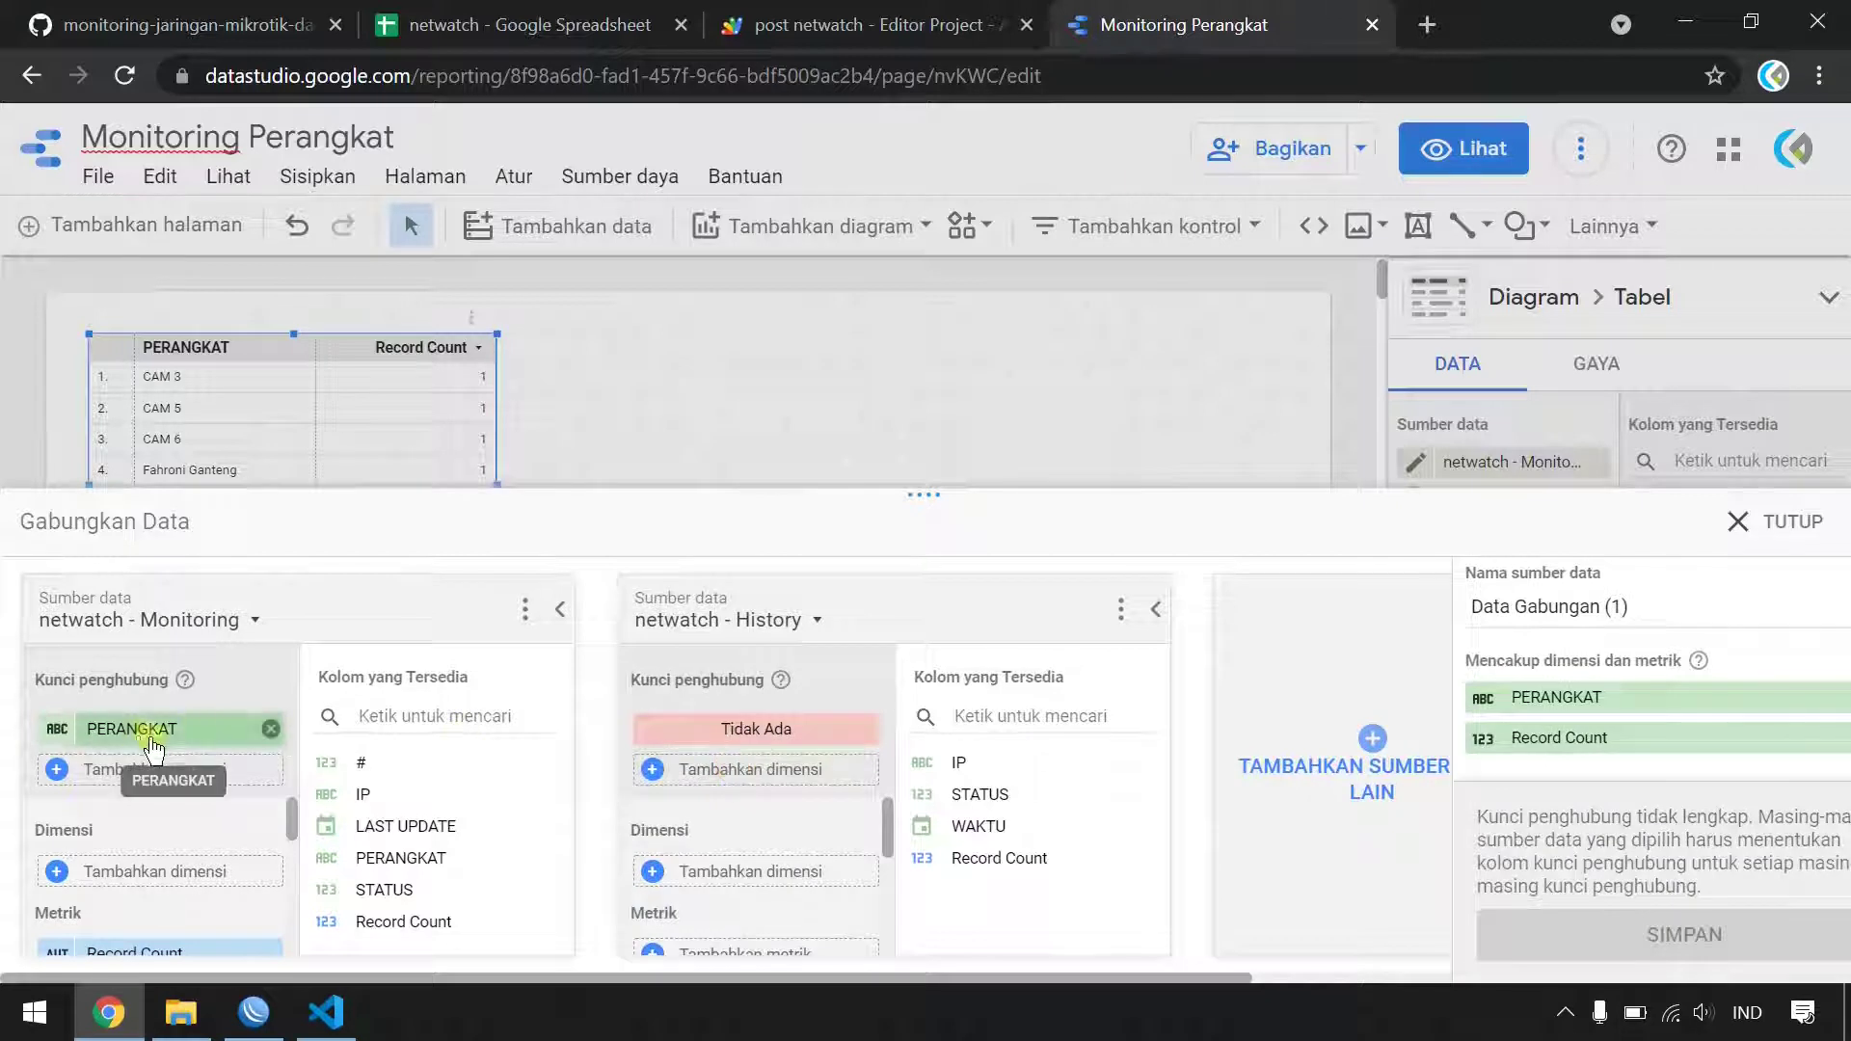
left_click(774, 727)
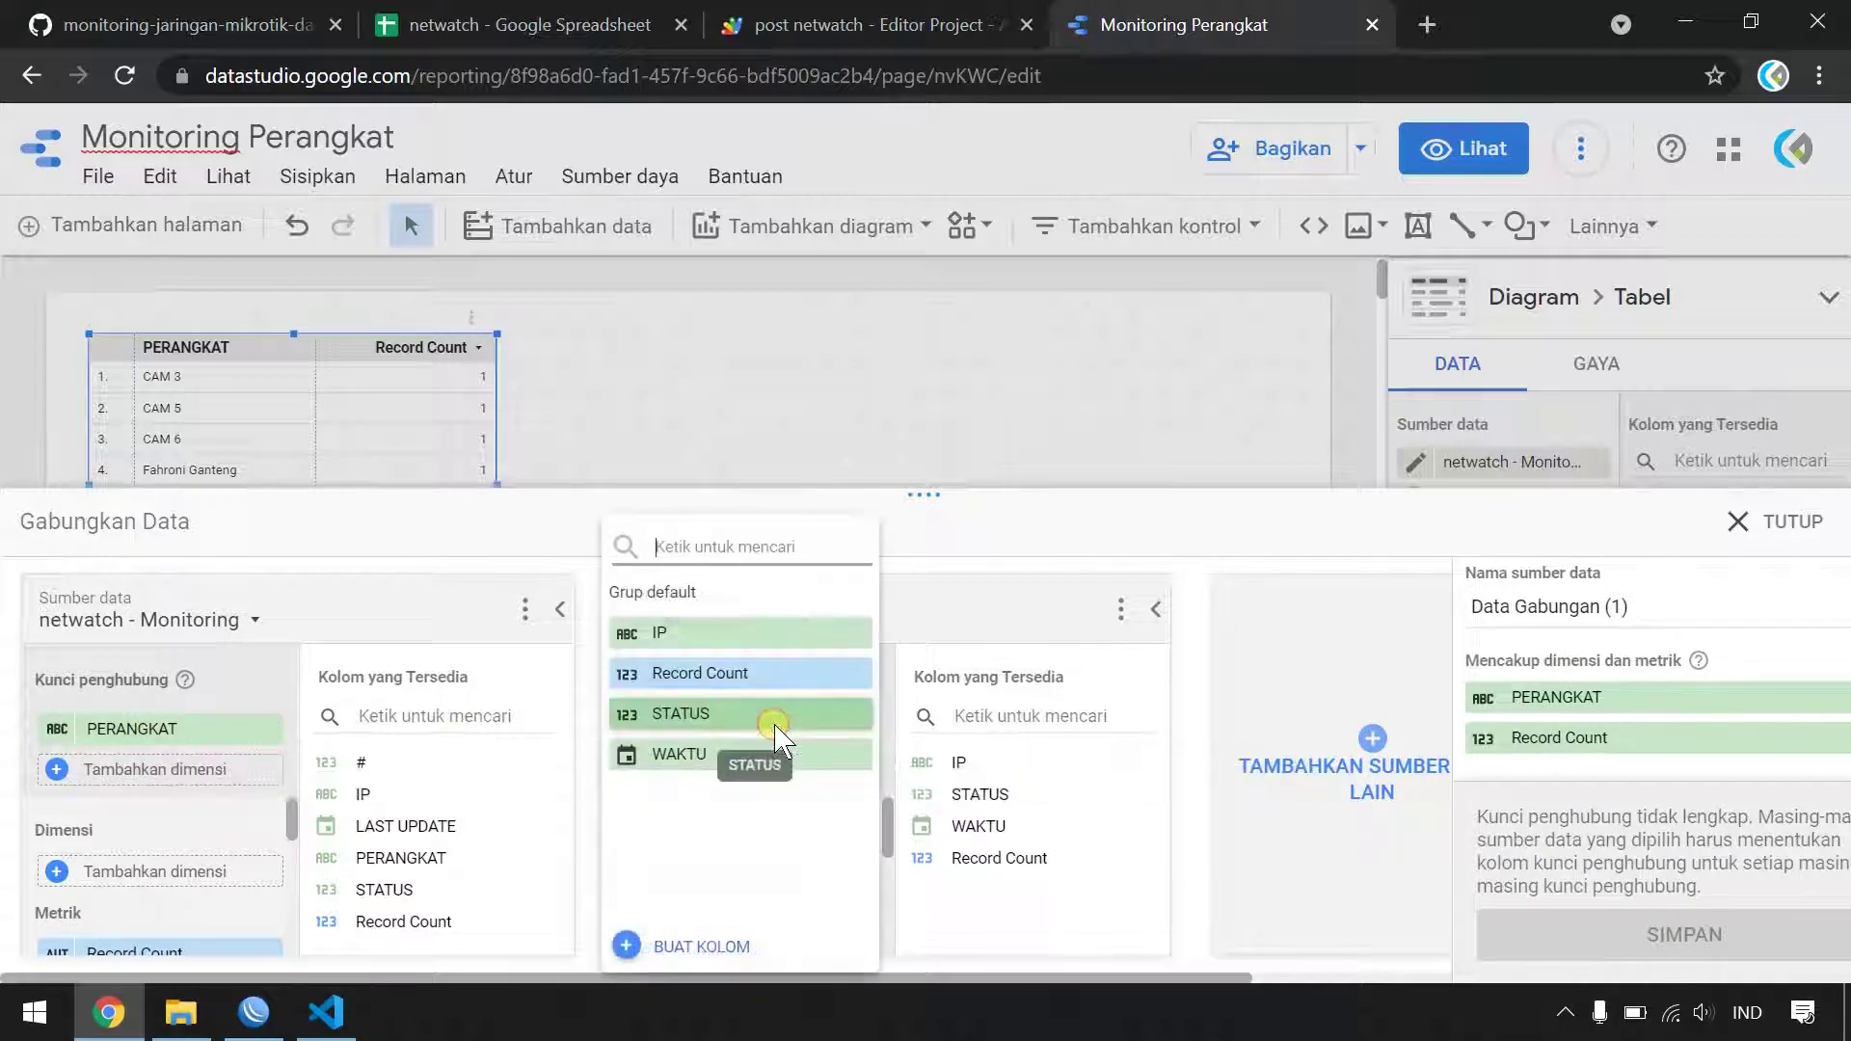
left_click(738, 634)
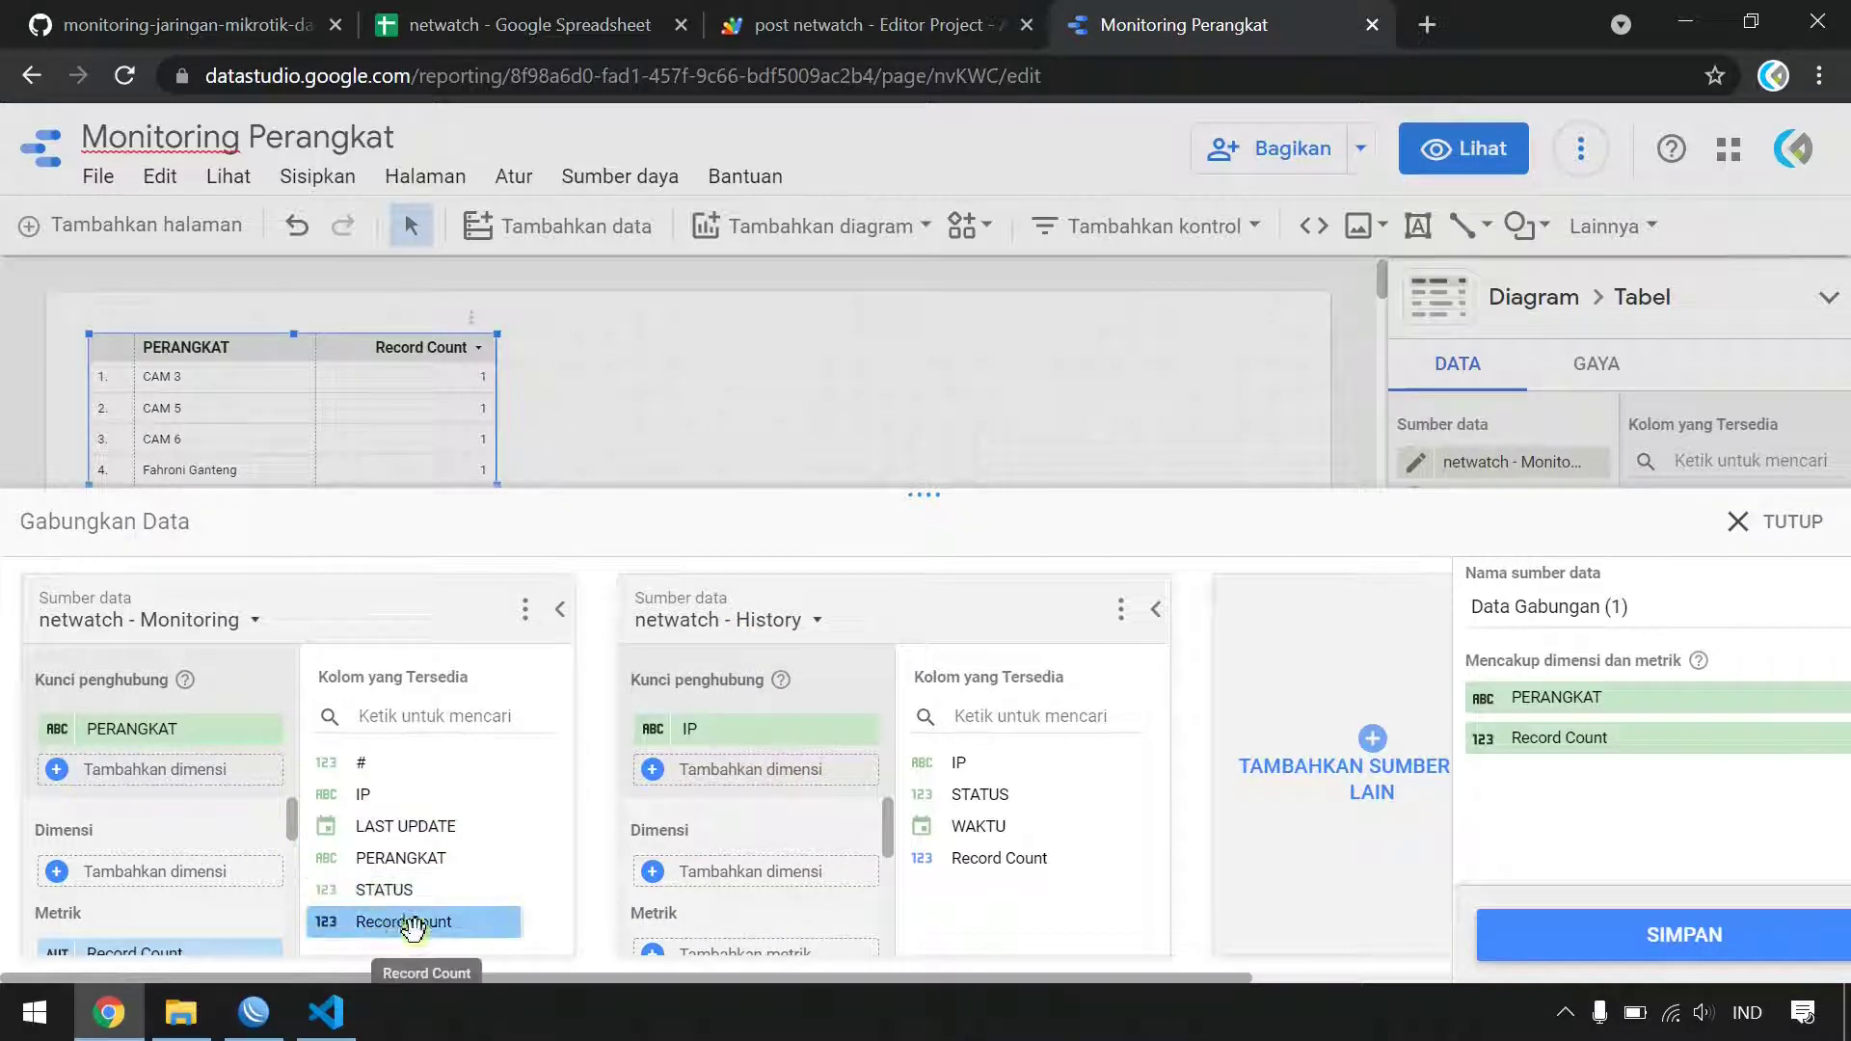
- Add PERANGKAT as a Monitoring dimension in the blend and open the field list
left_click_drag(432, 858, 156, 864)
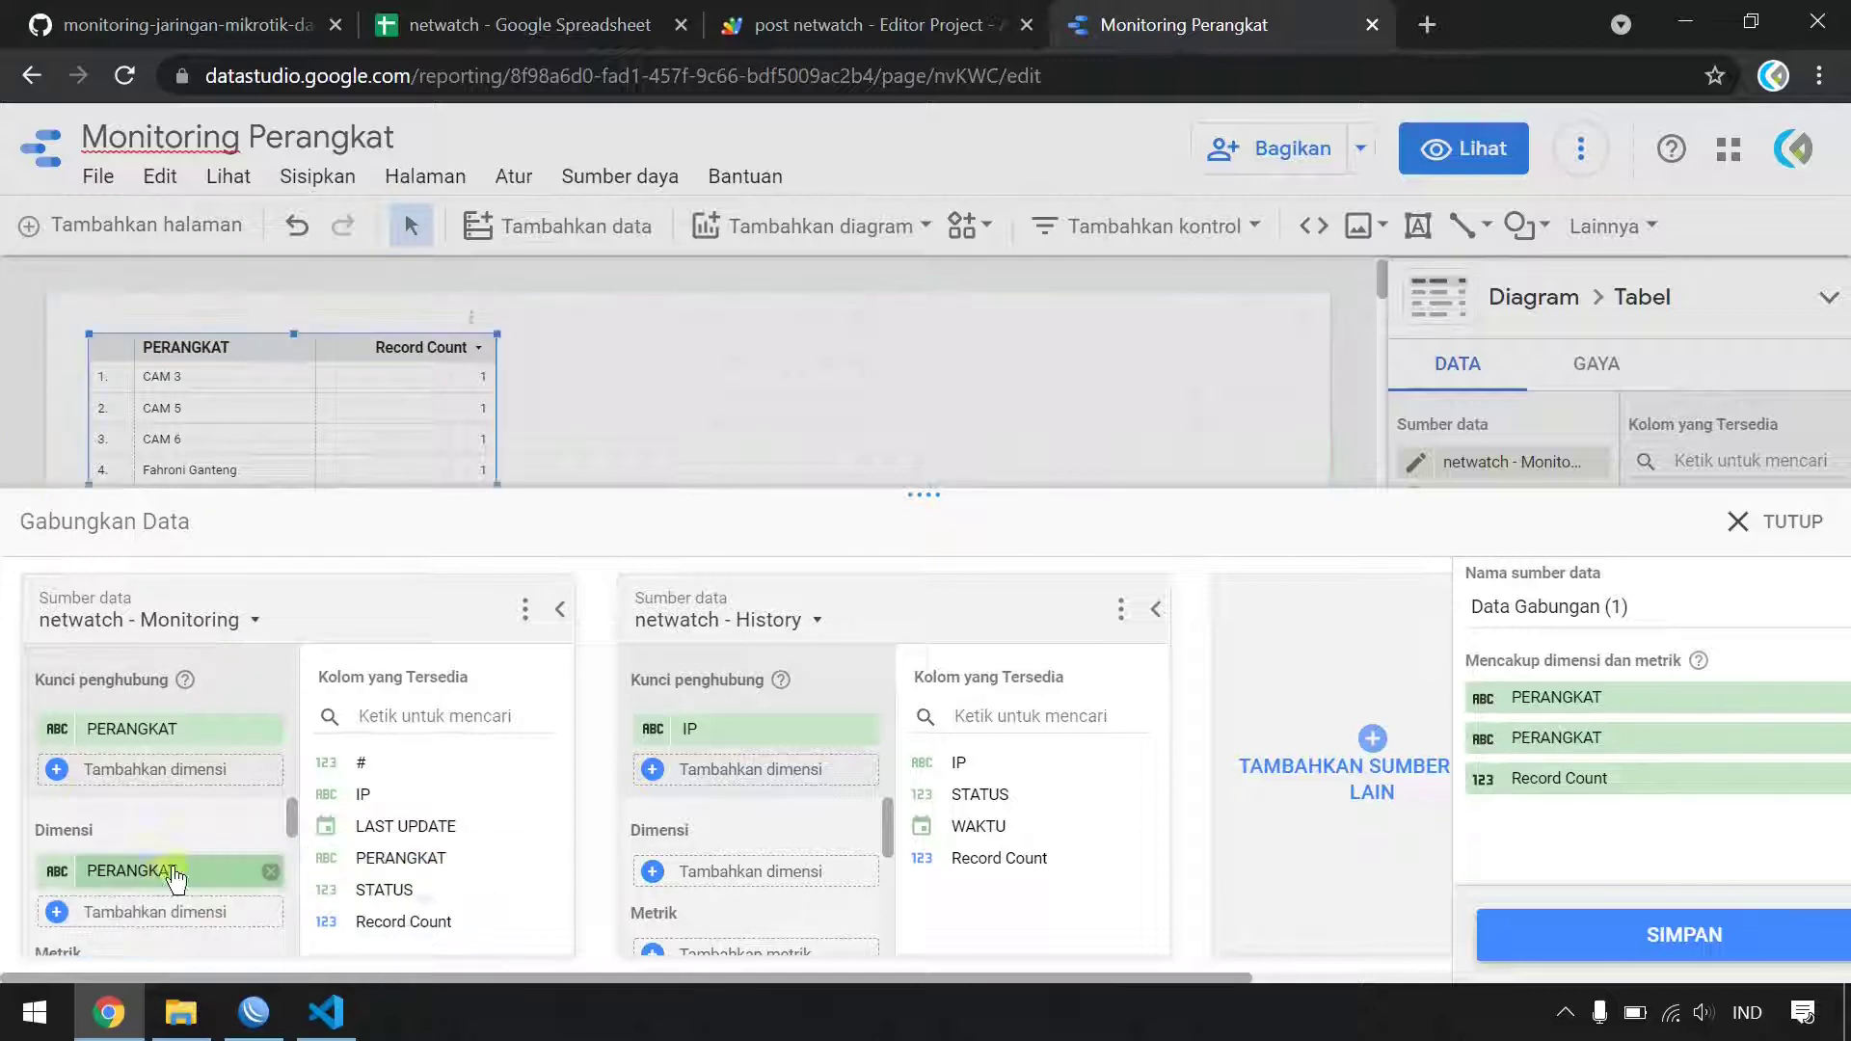
mouse_move(333, 888)
left_mouse_down()
mouse_move(429, 943)
mouse_move(154, 911)
left_mouse_up()
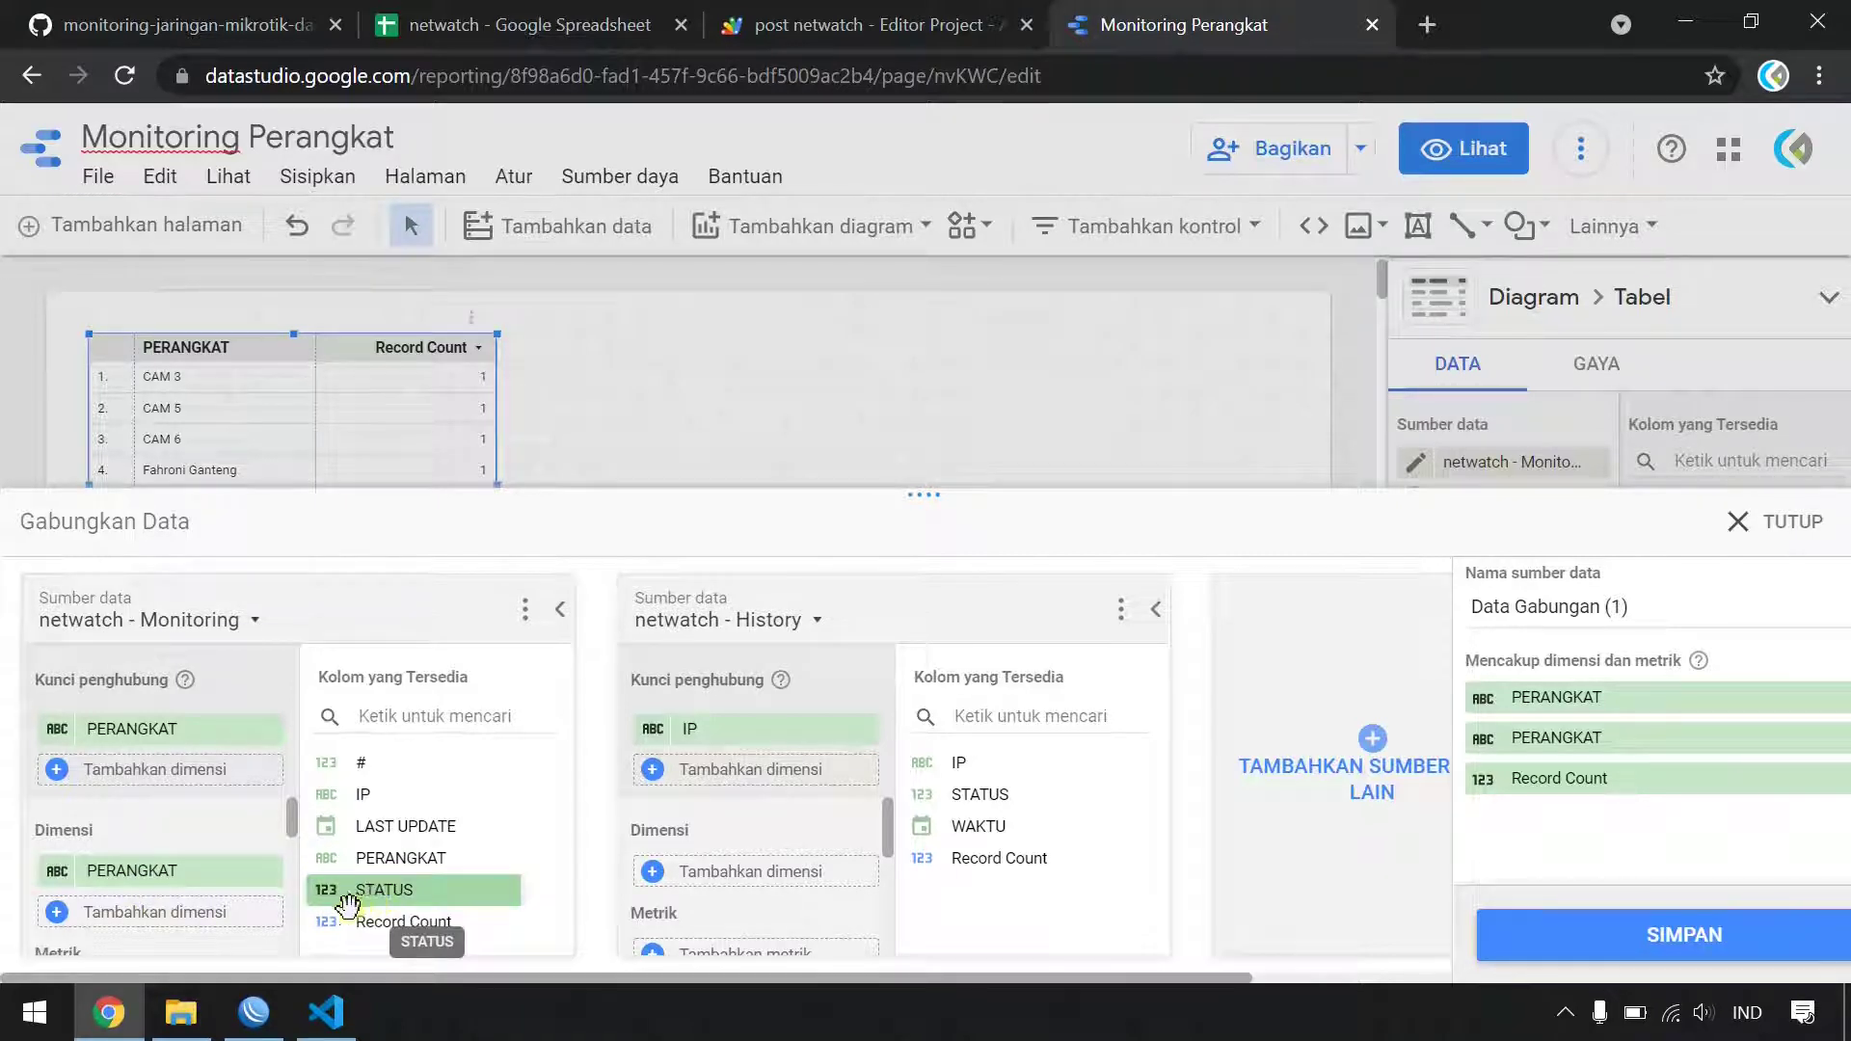
left_click(58, 907)
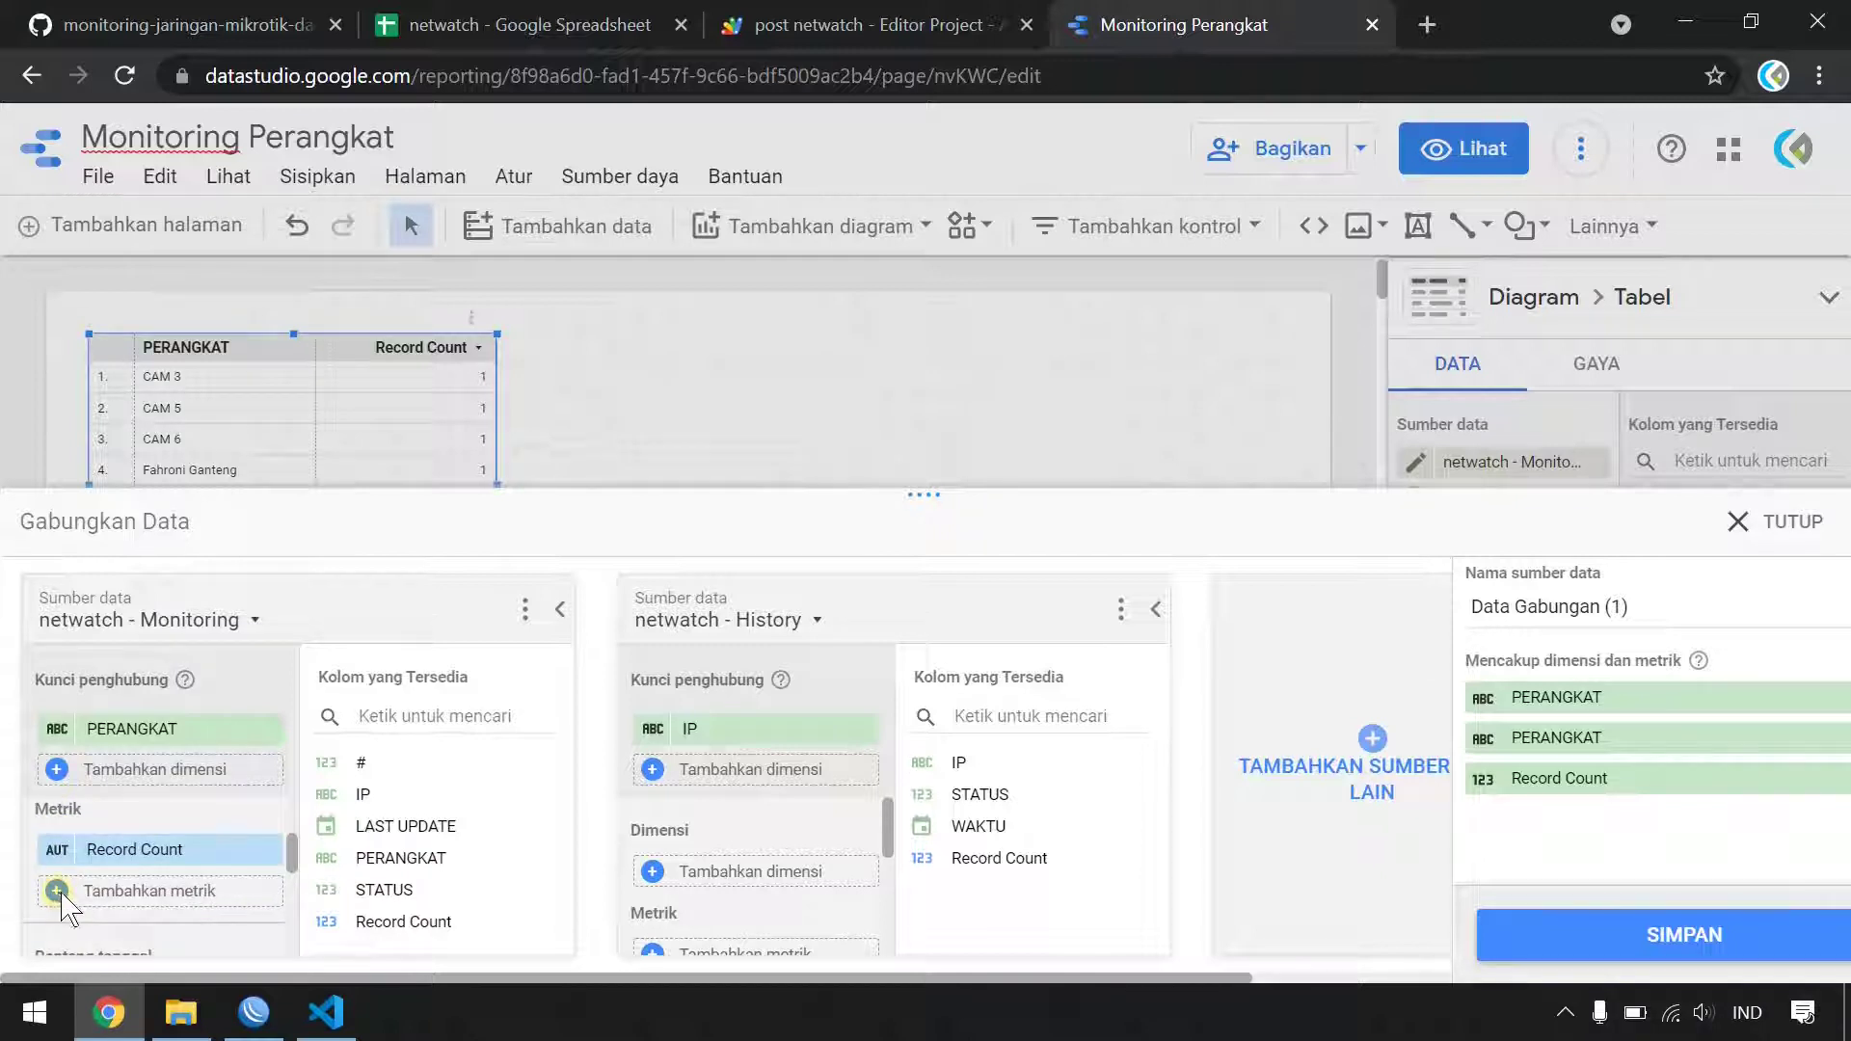
scroll(60, 907, "up", 2)
left_click(57, 911)
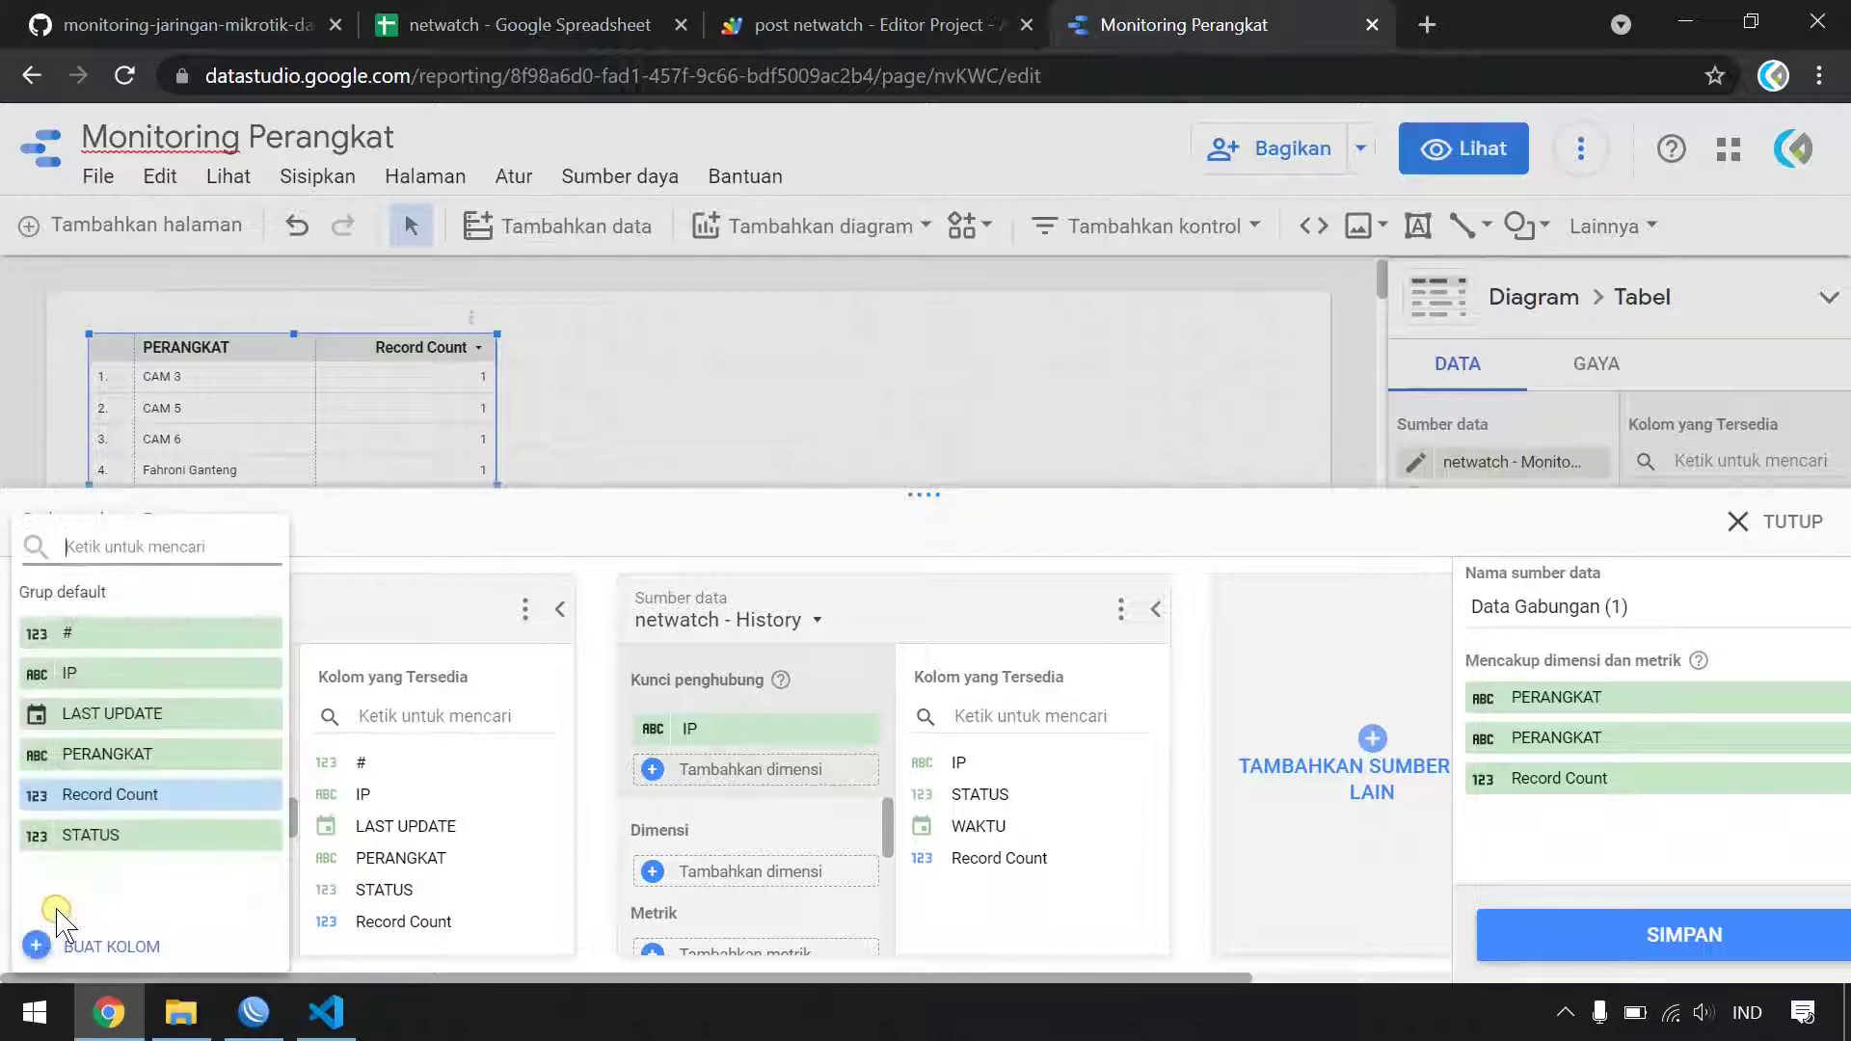
- Create a calculated field STATUS with formula IF(STATUS=1,"UP","DOWN")
left_click(85, 950)
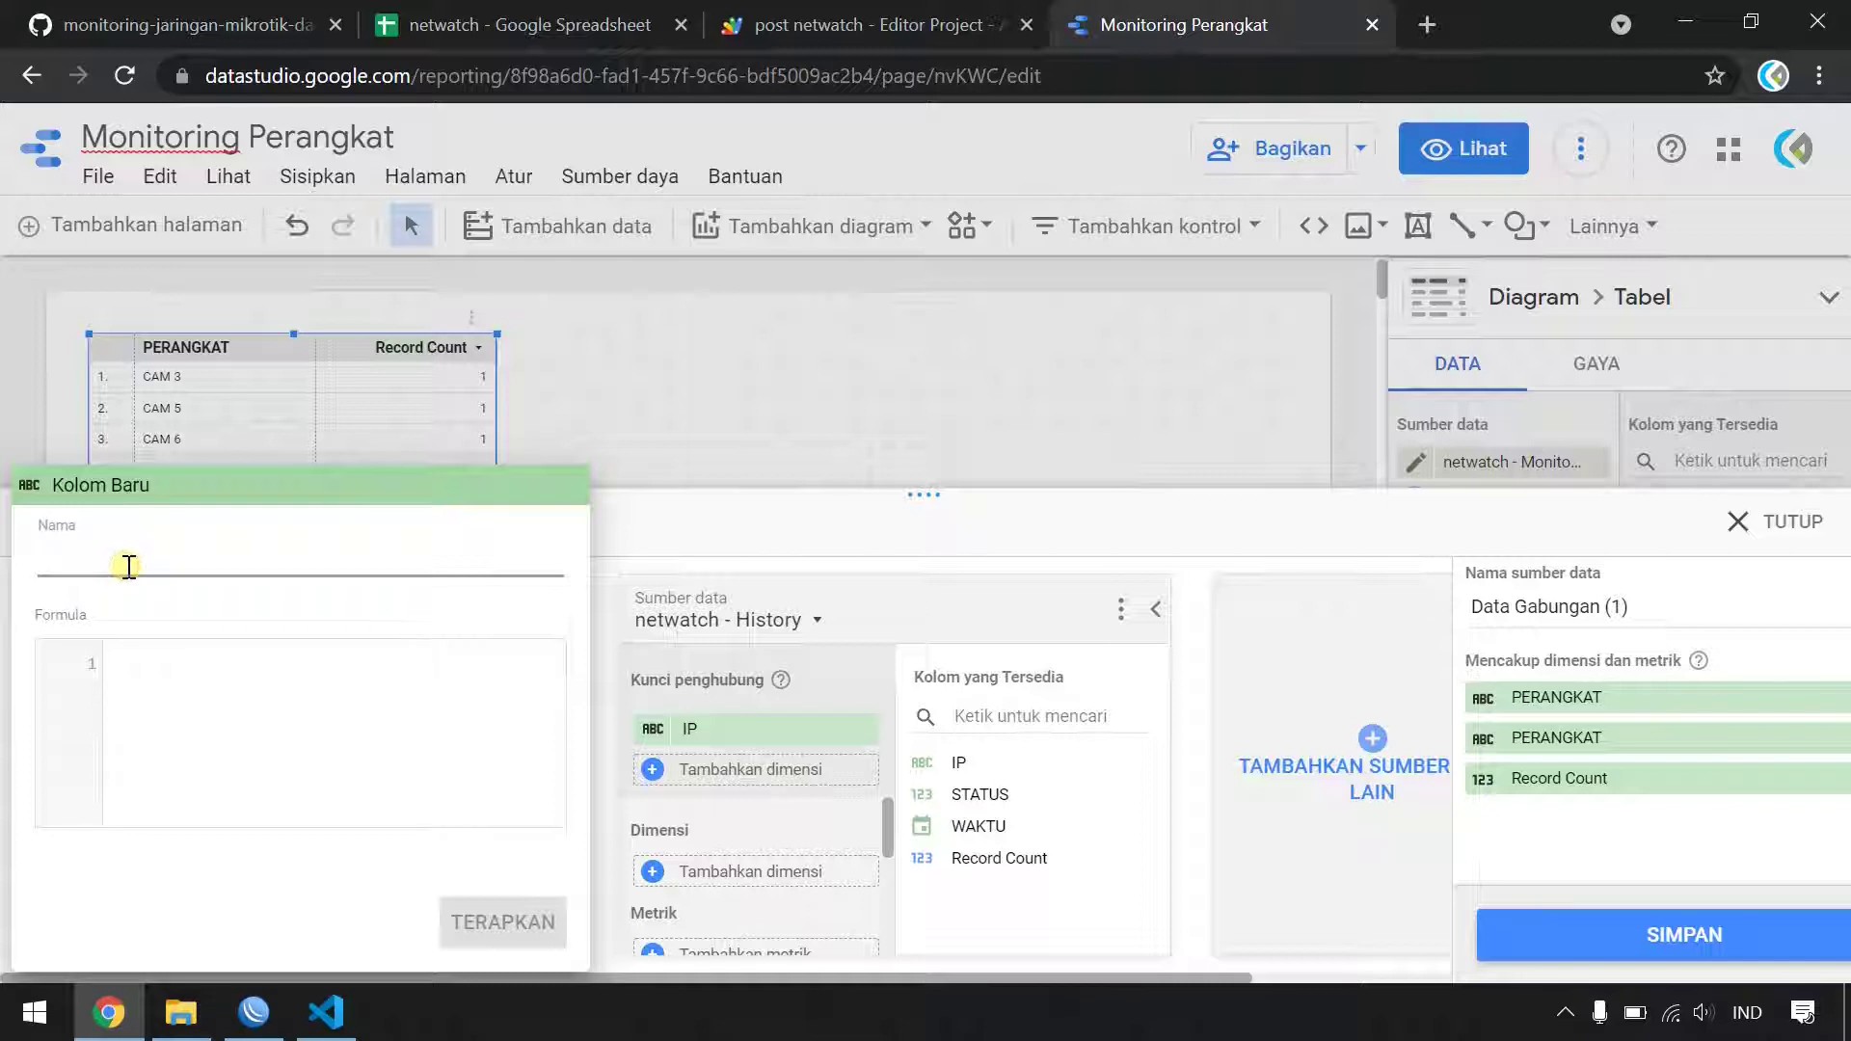
type("STATUS")
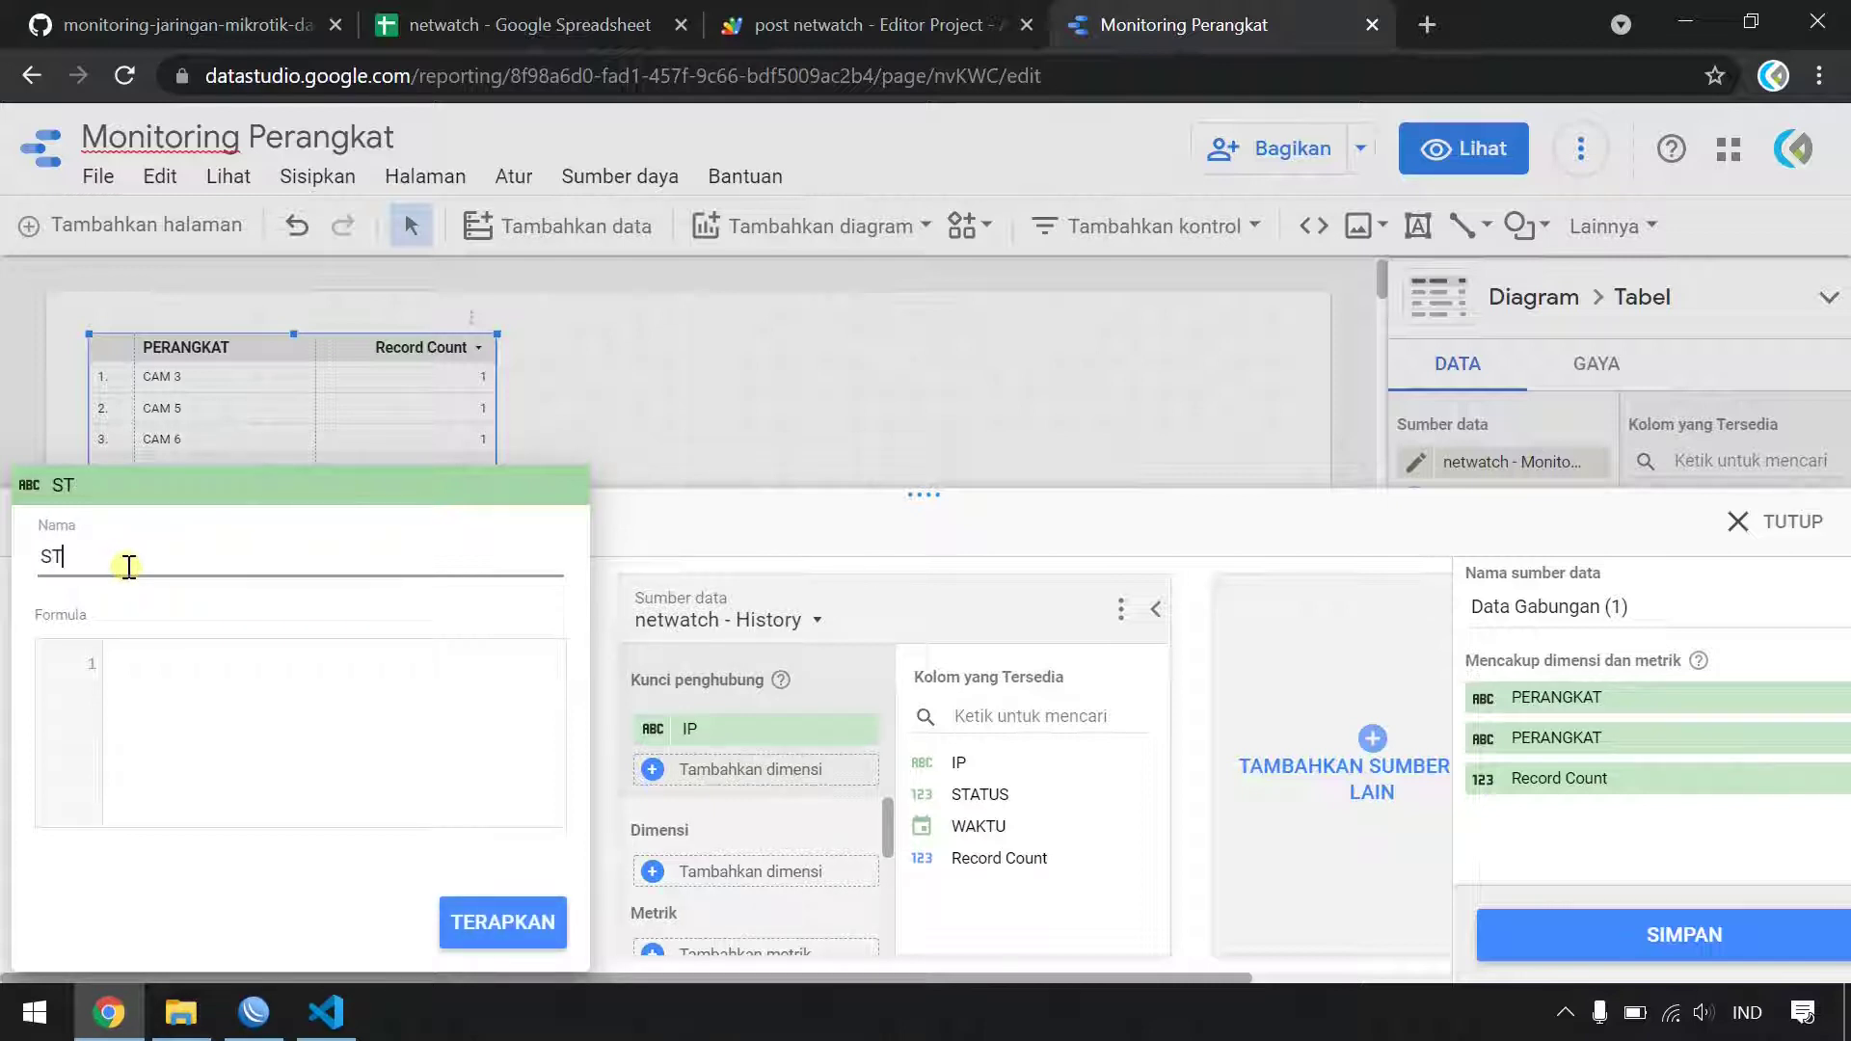
left_click(184, 711)
type("IF")
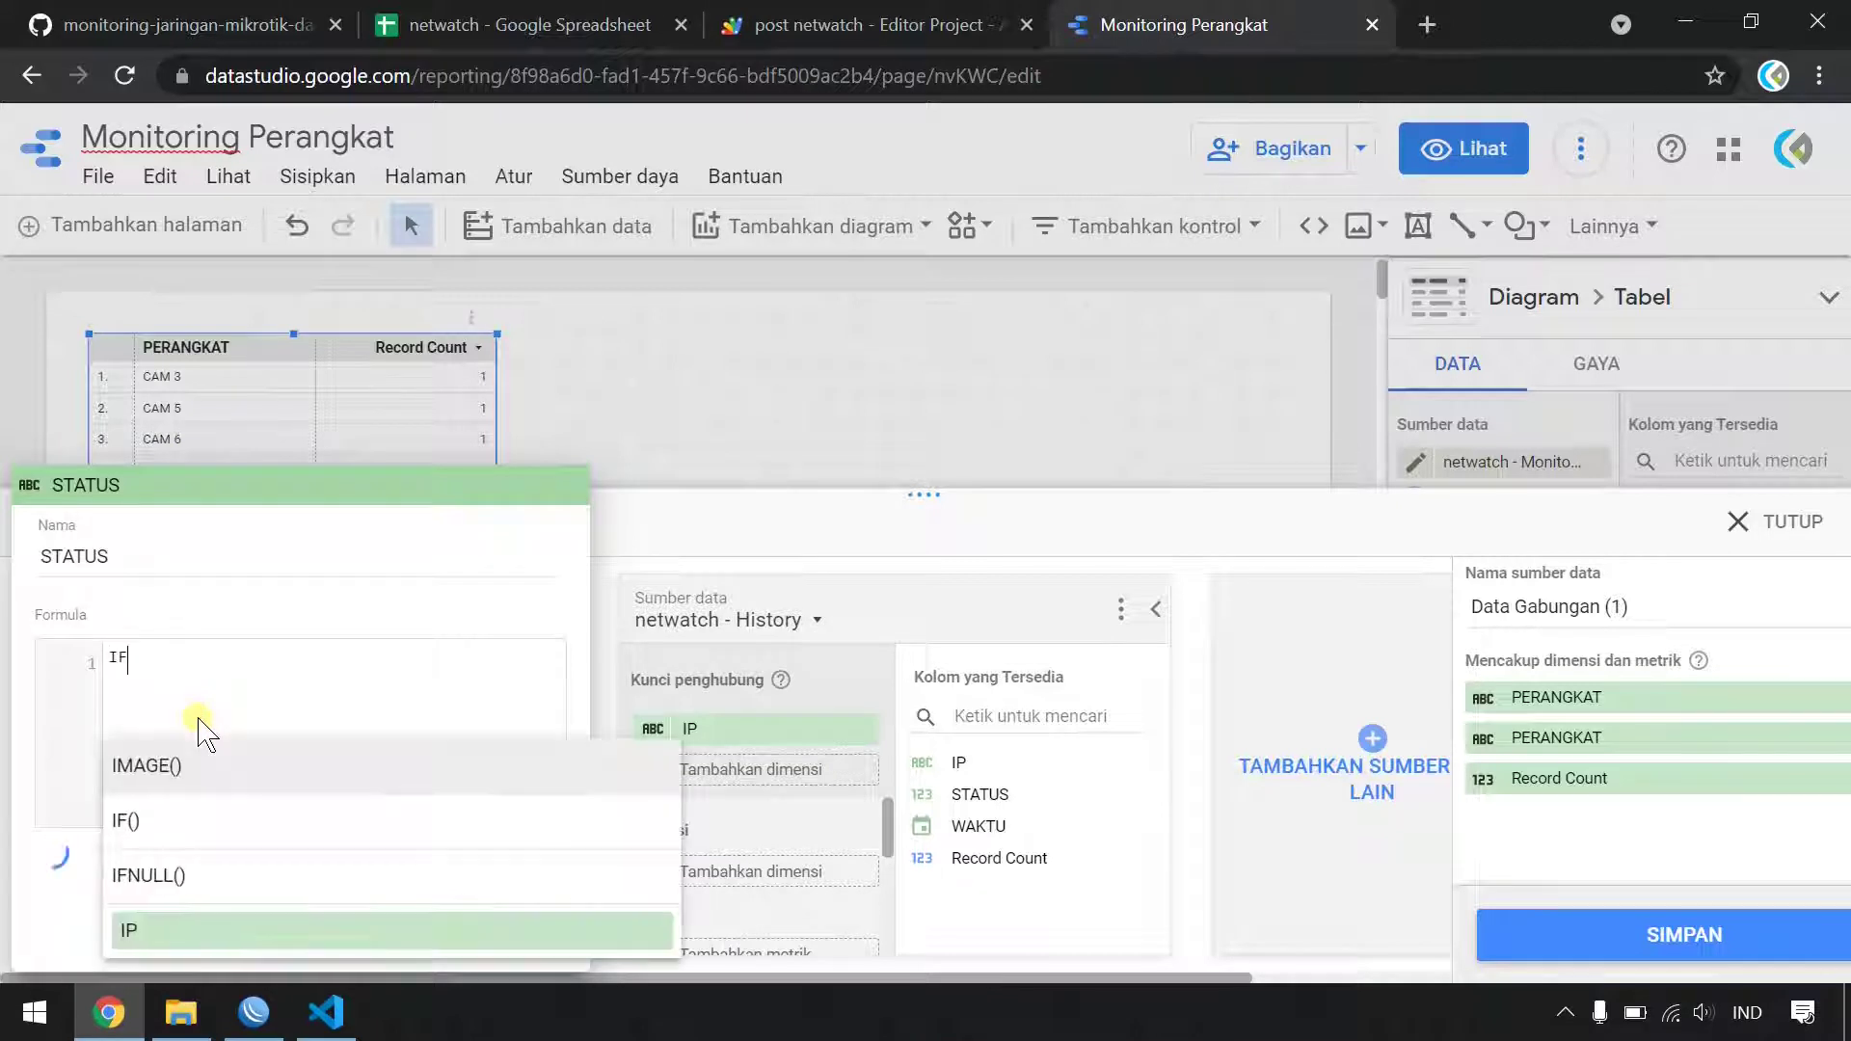
type("(")
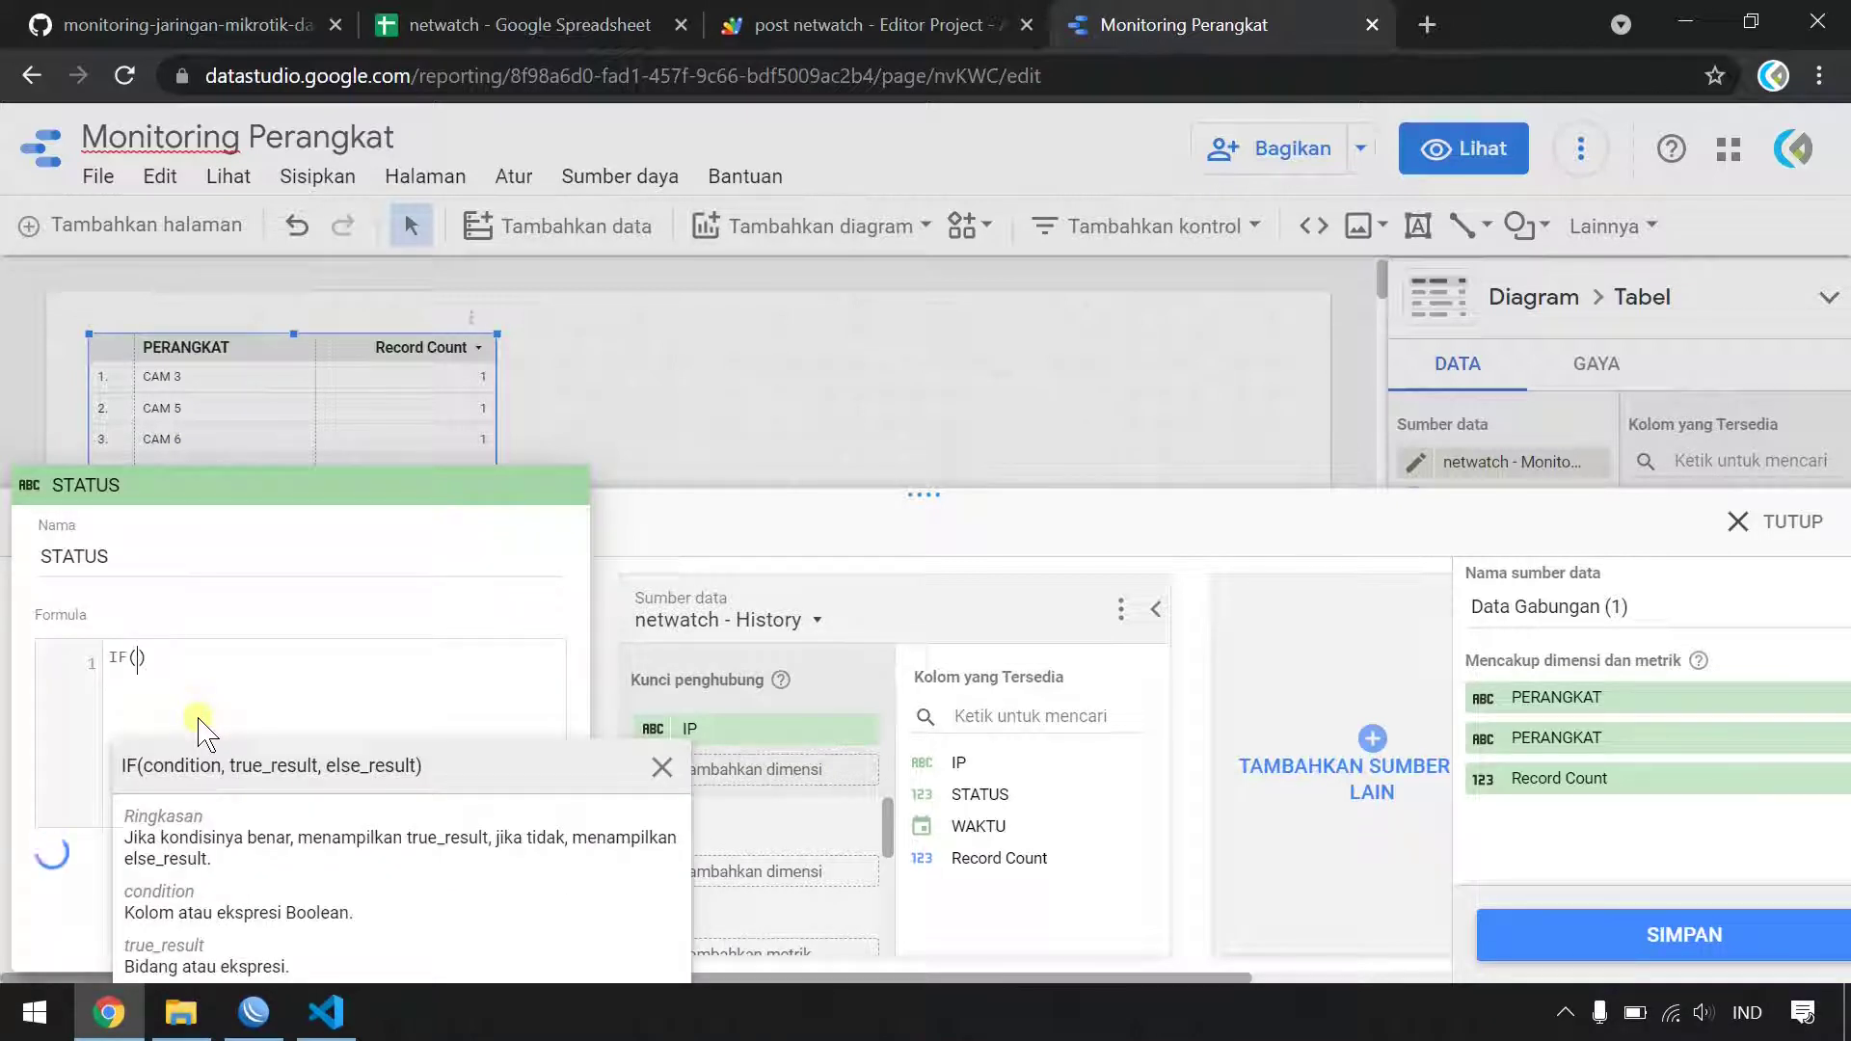
type("STA")
left_click(323, 875)
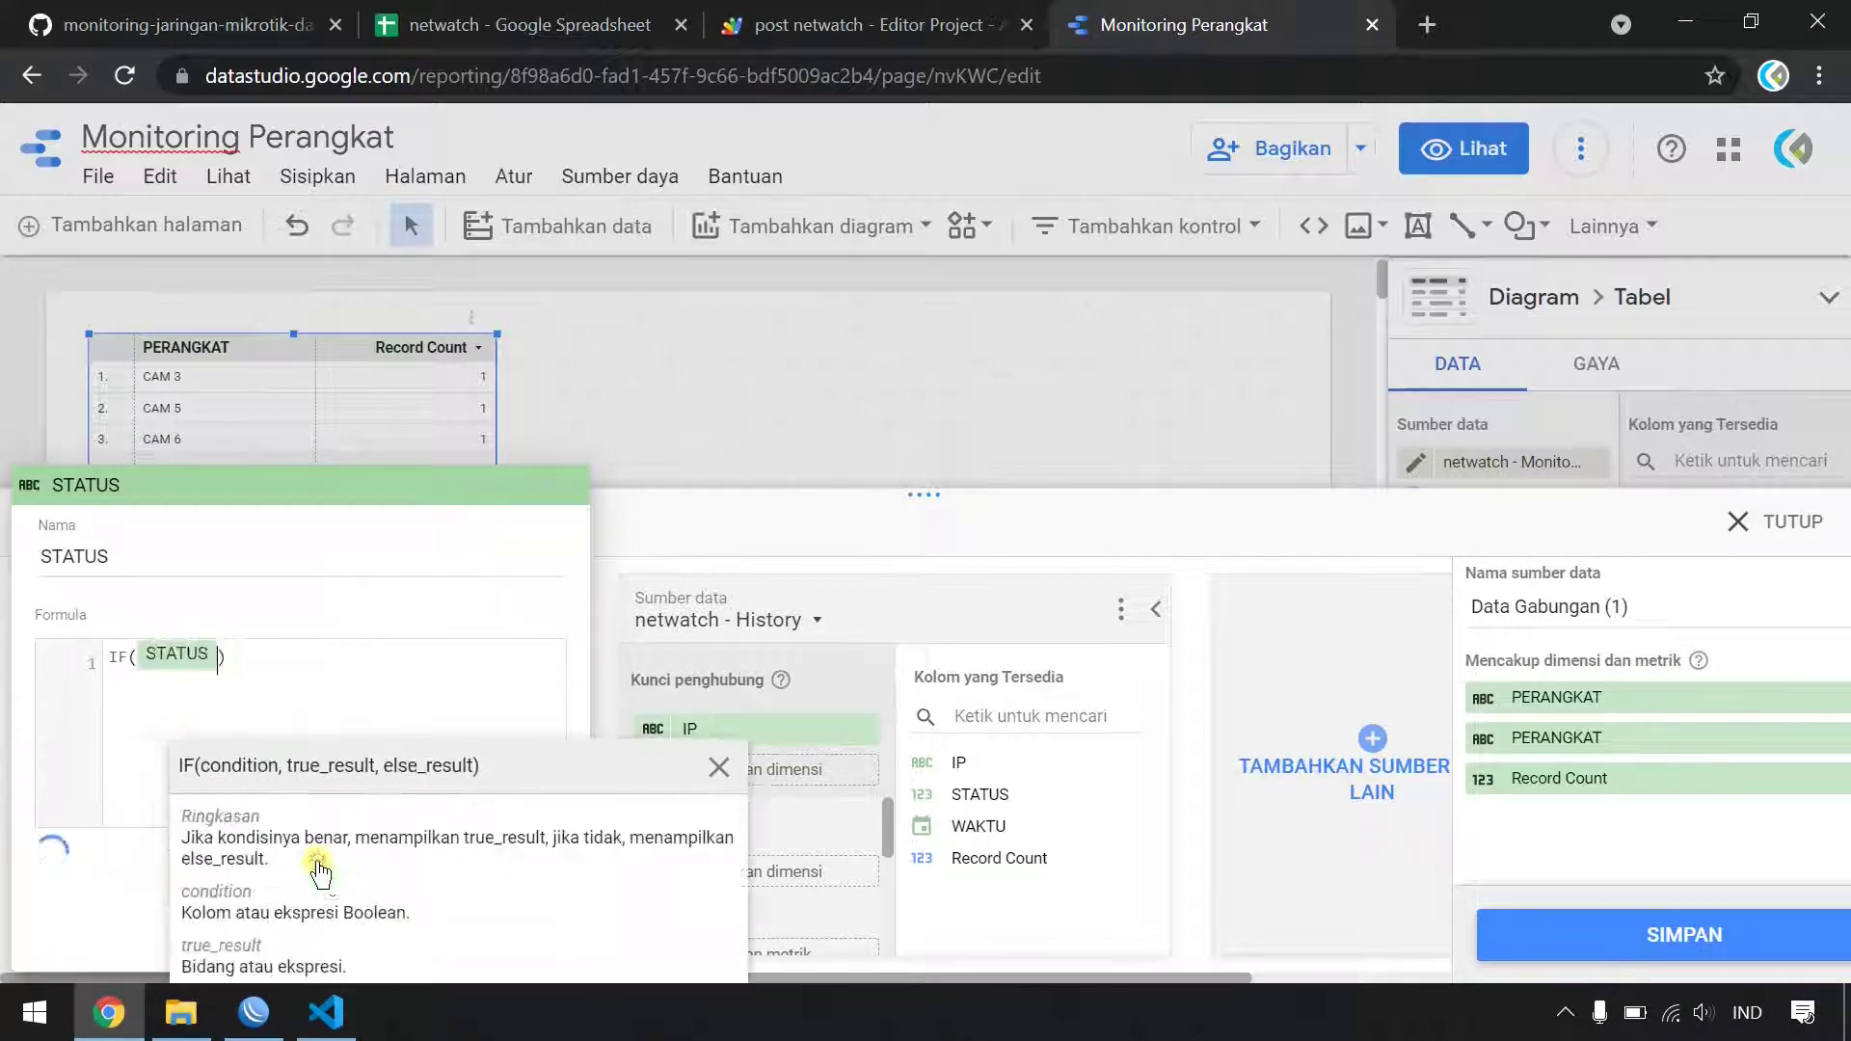
type("=1,")
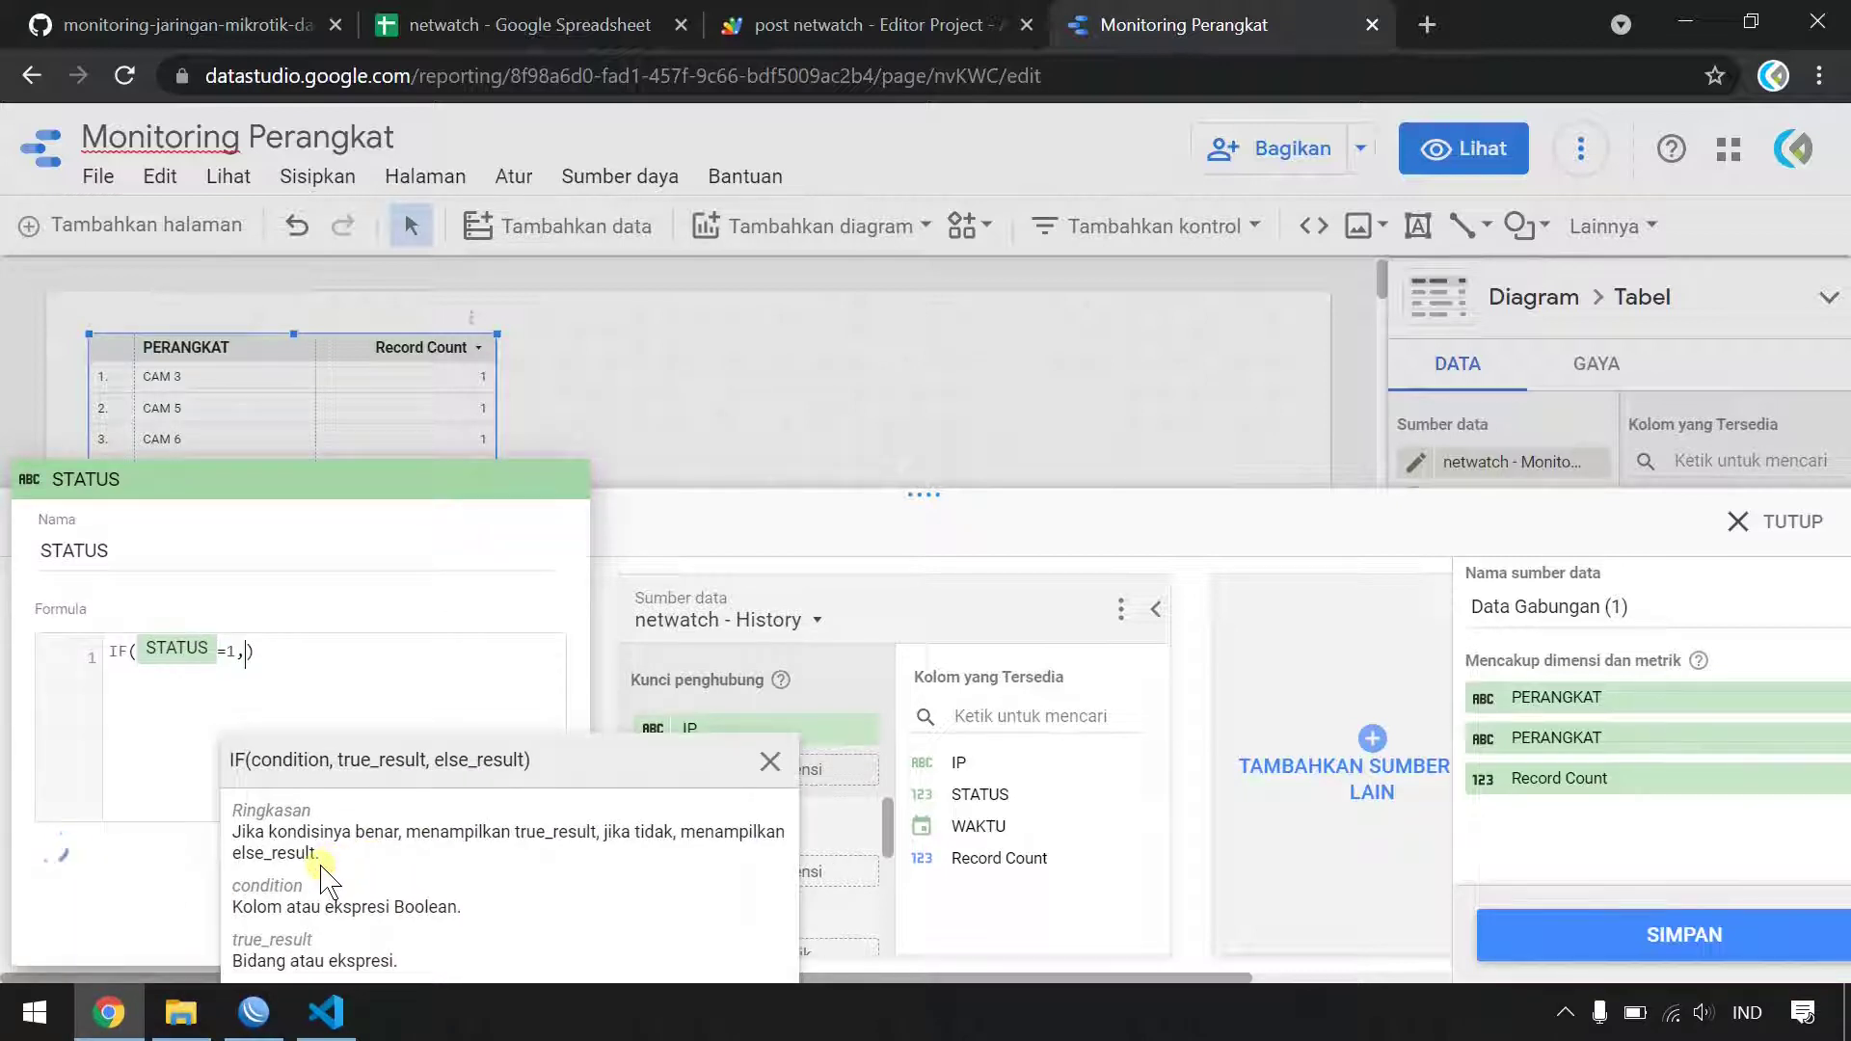
type("\"")
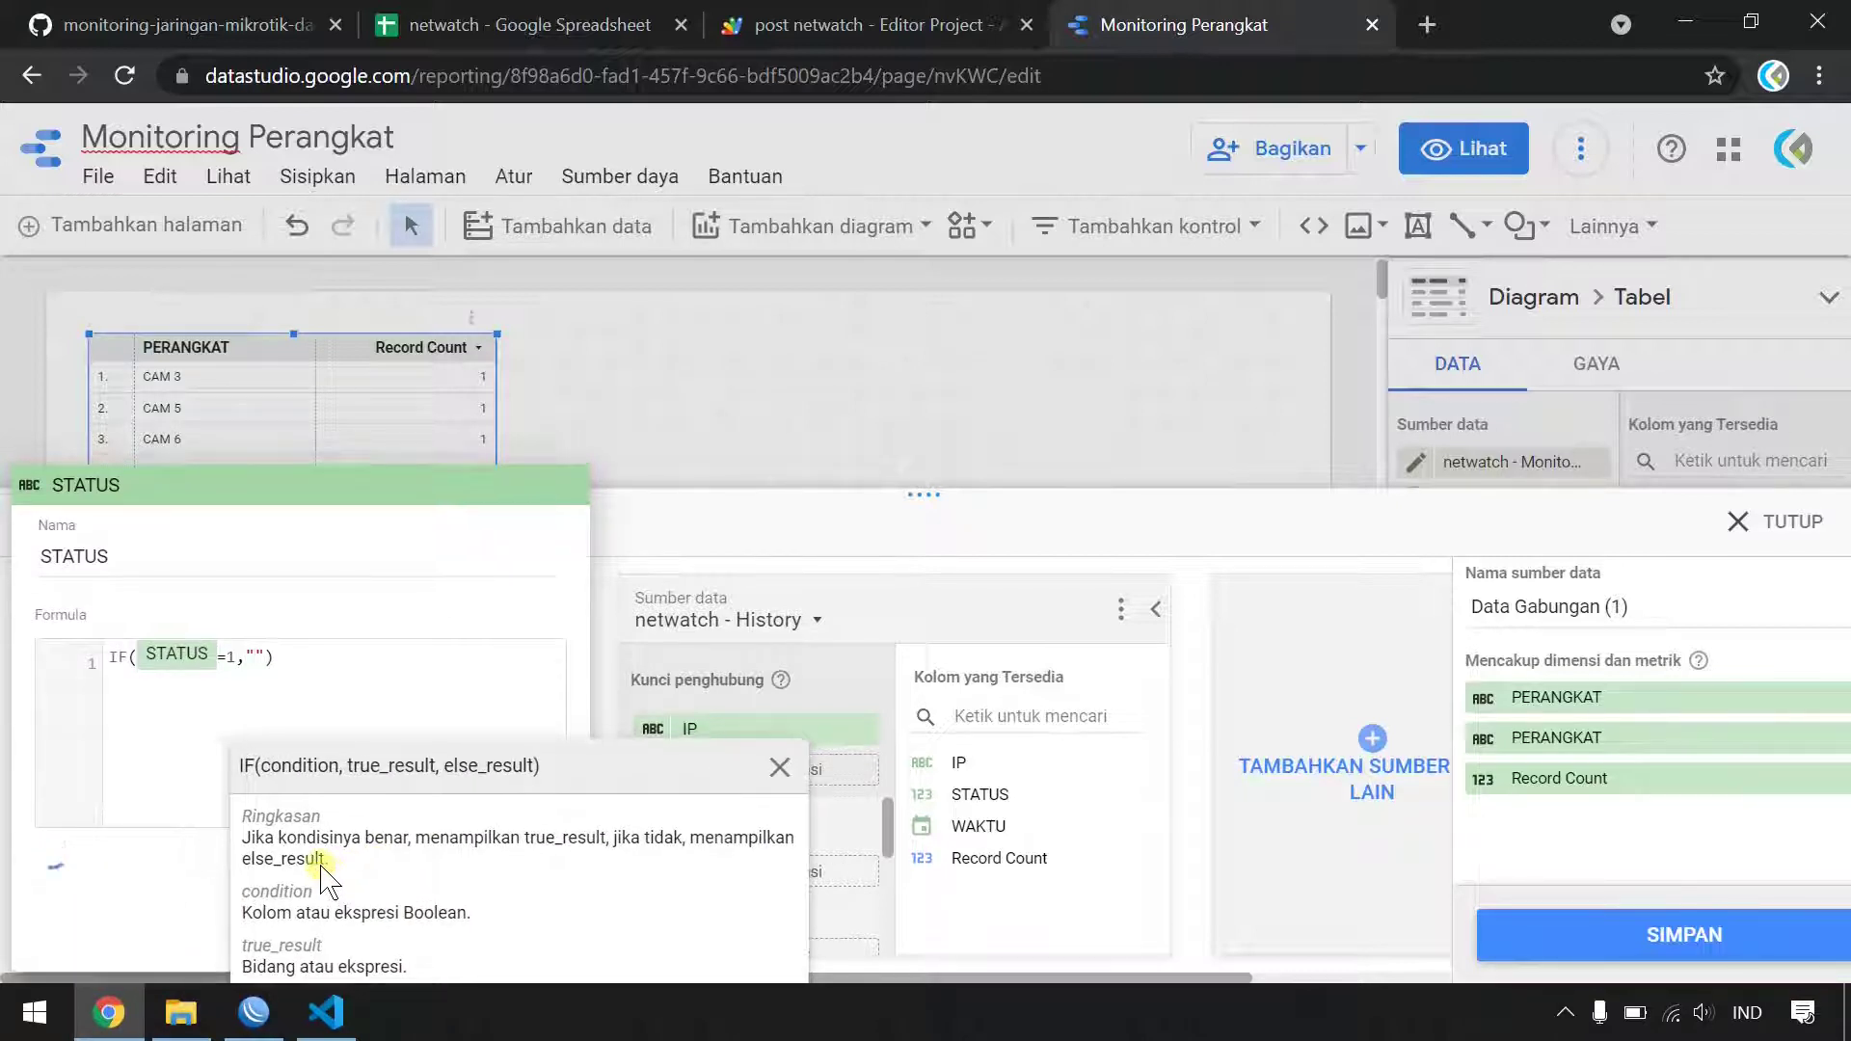
type("UP\"")
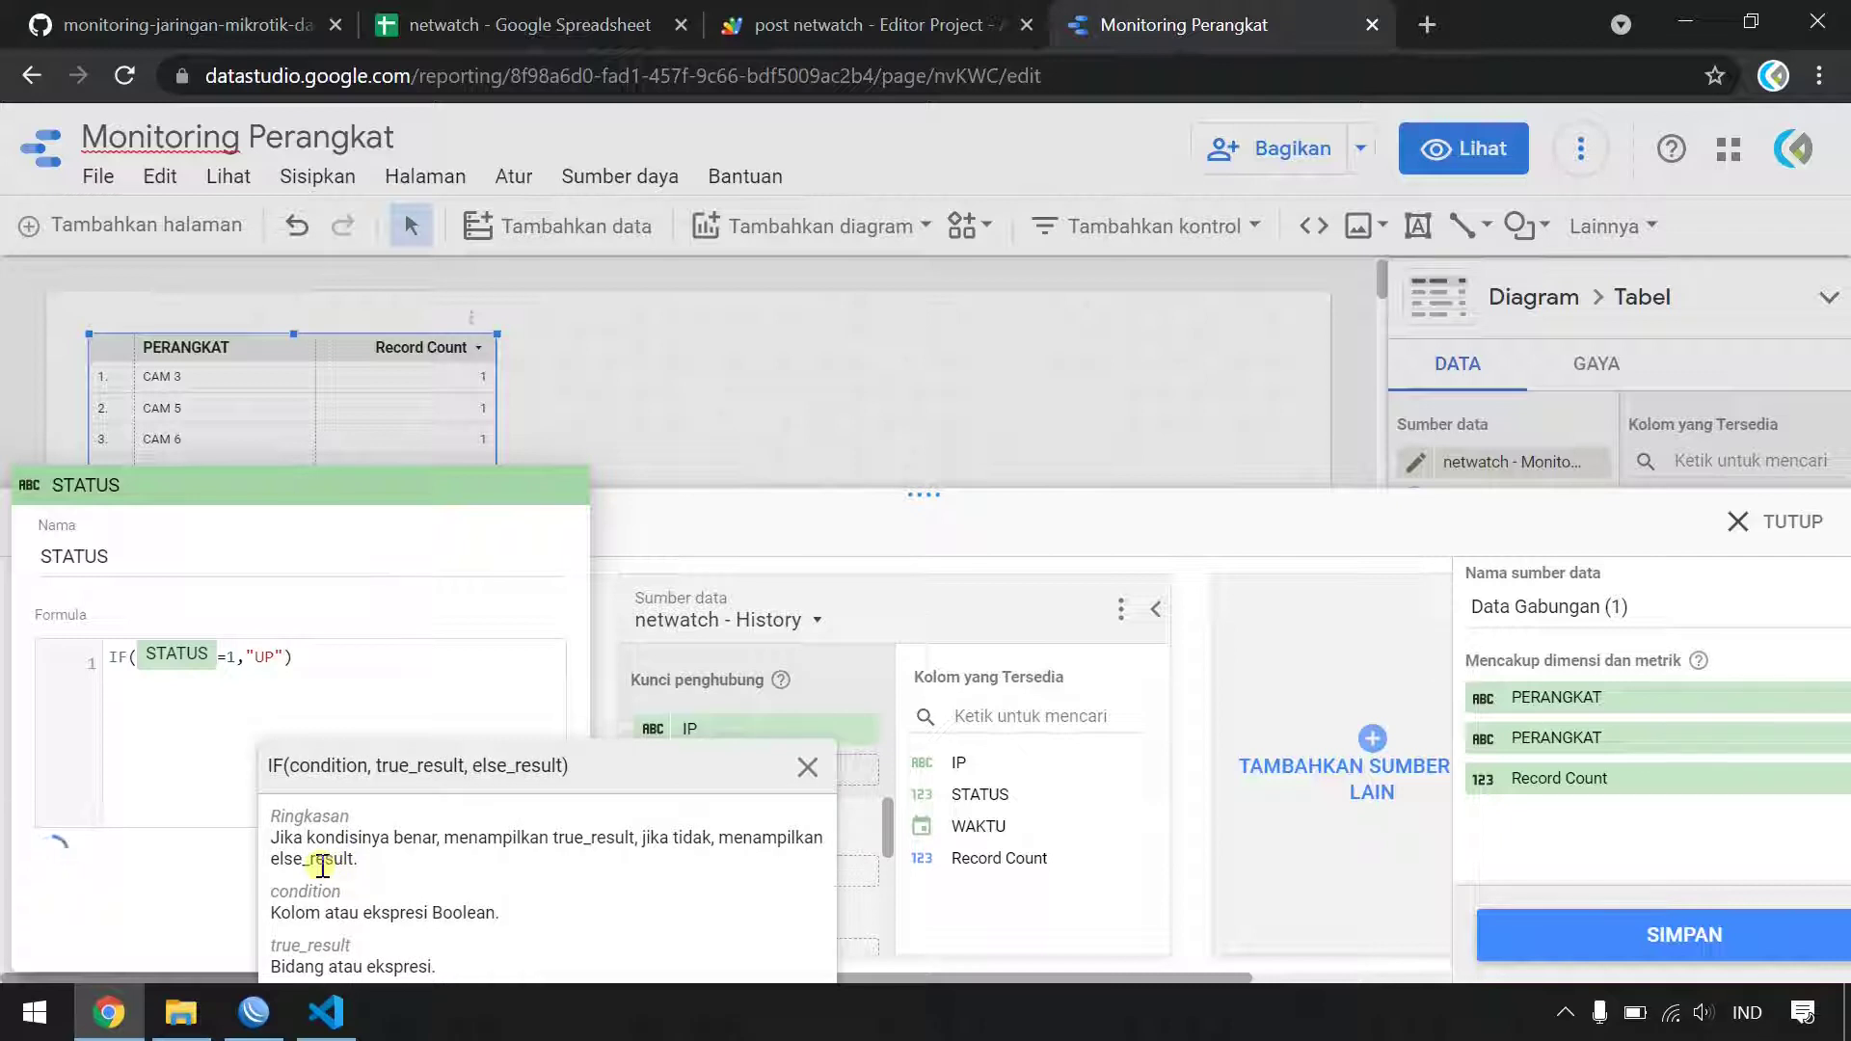
type(",\"")
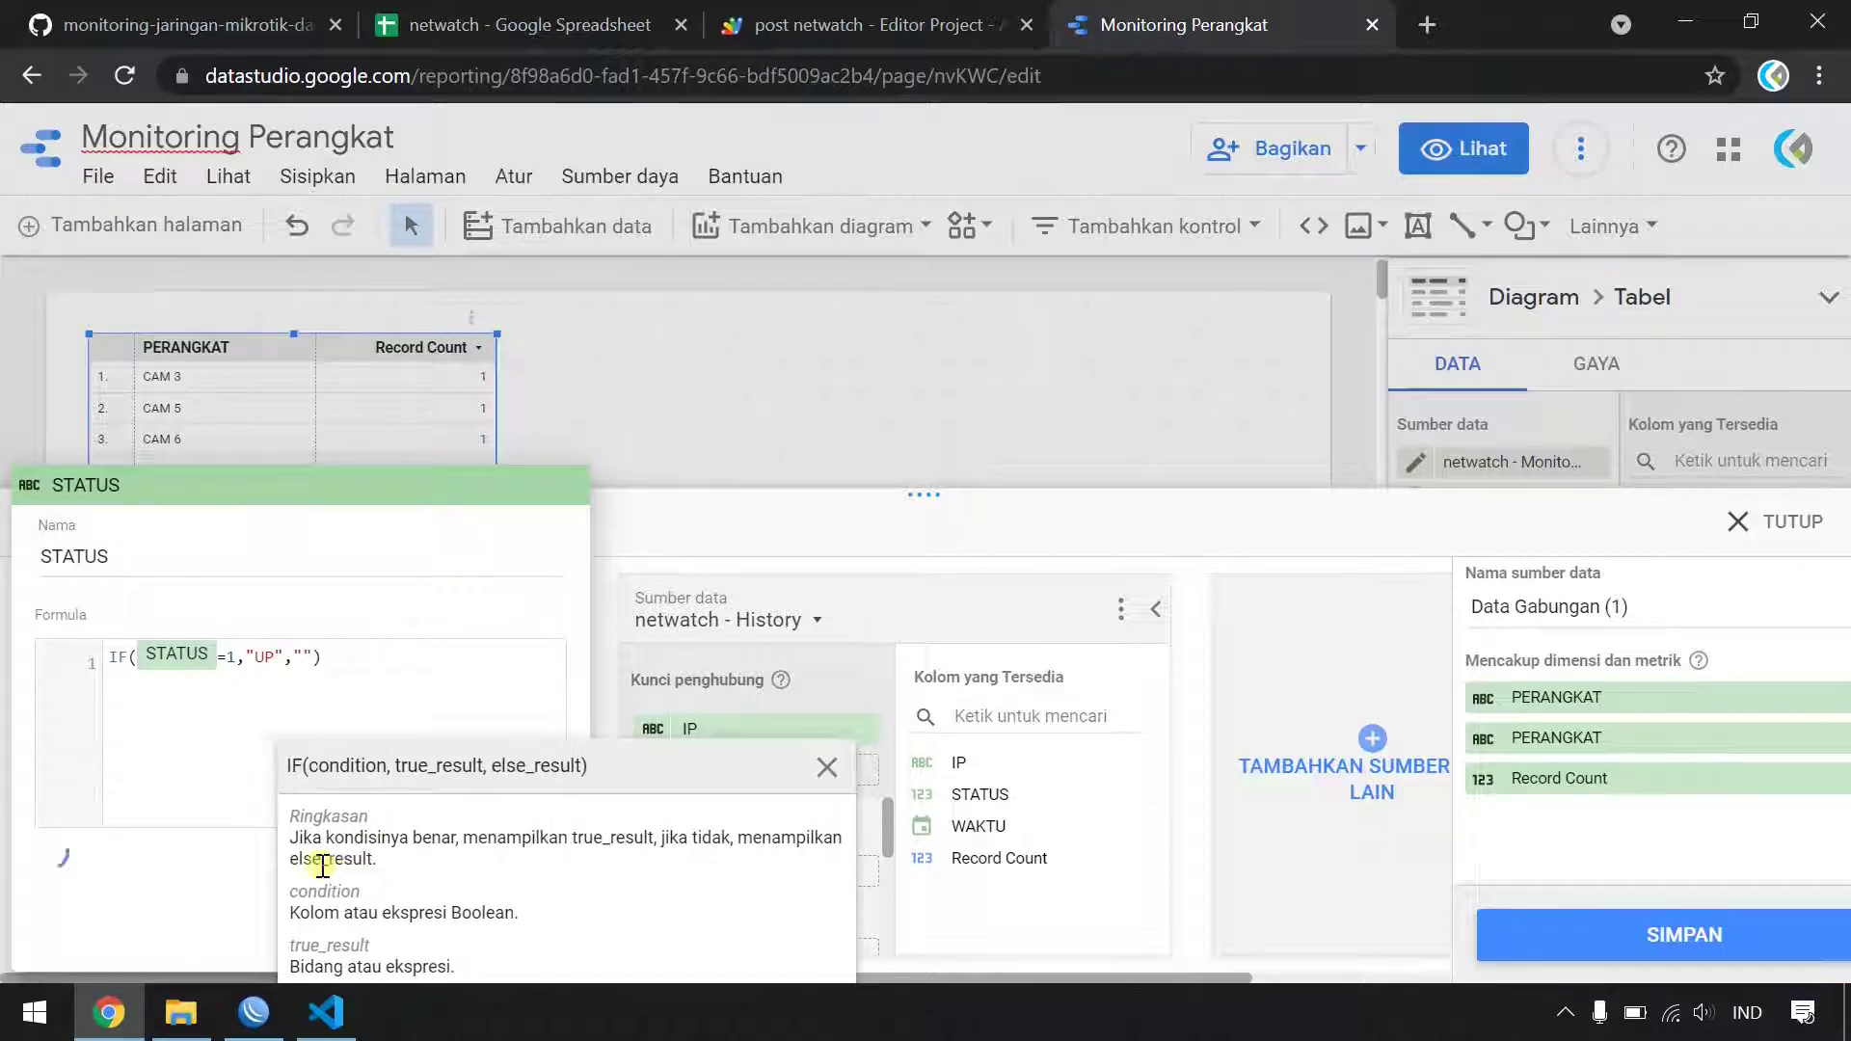
type("DOWN")
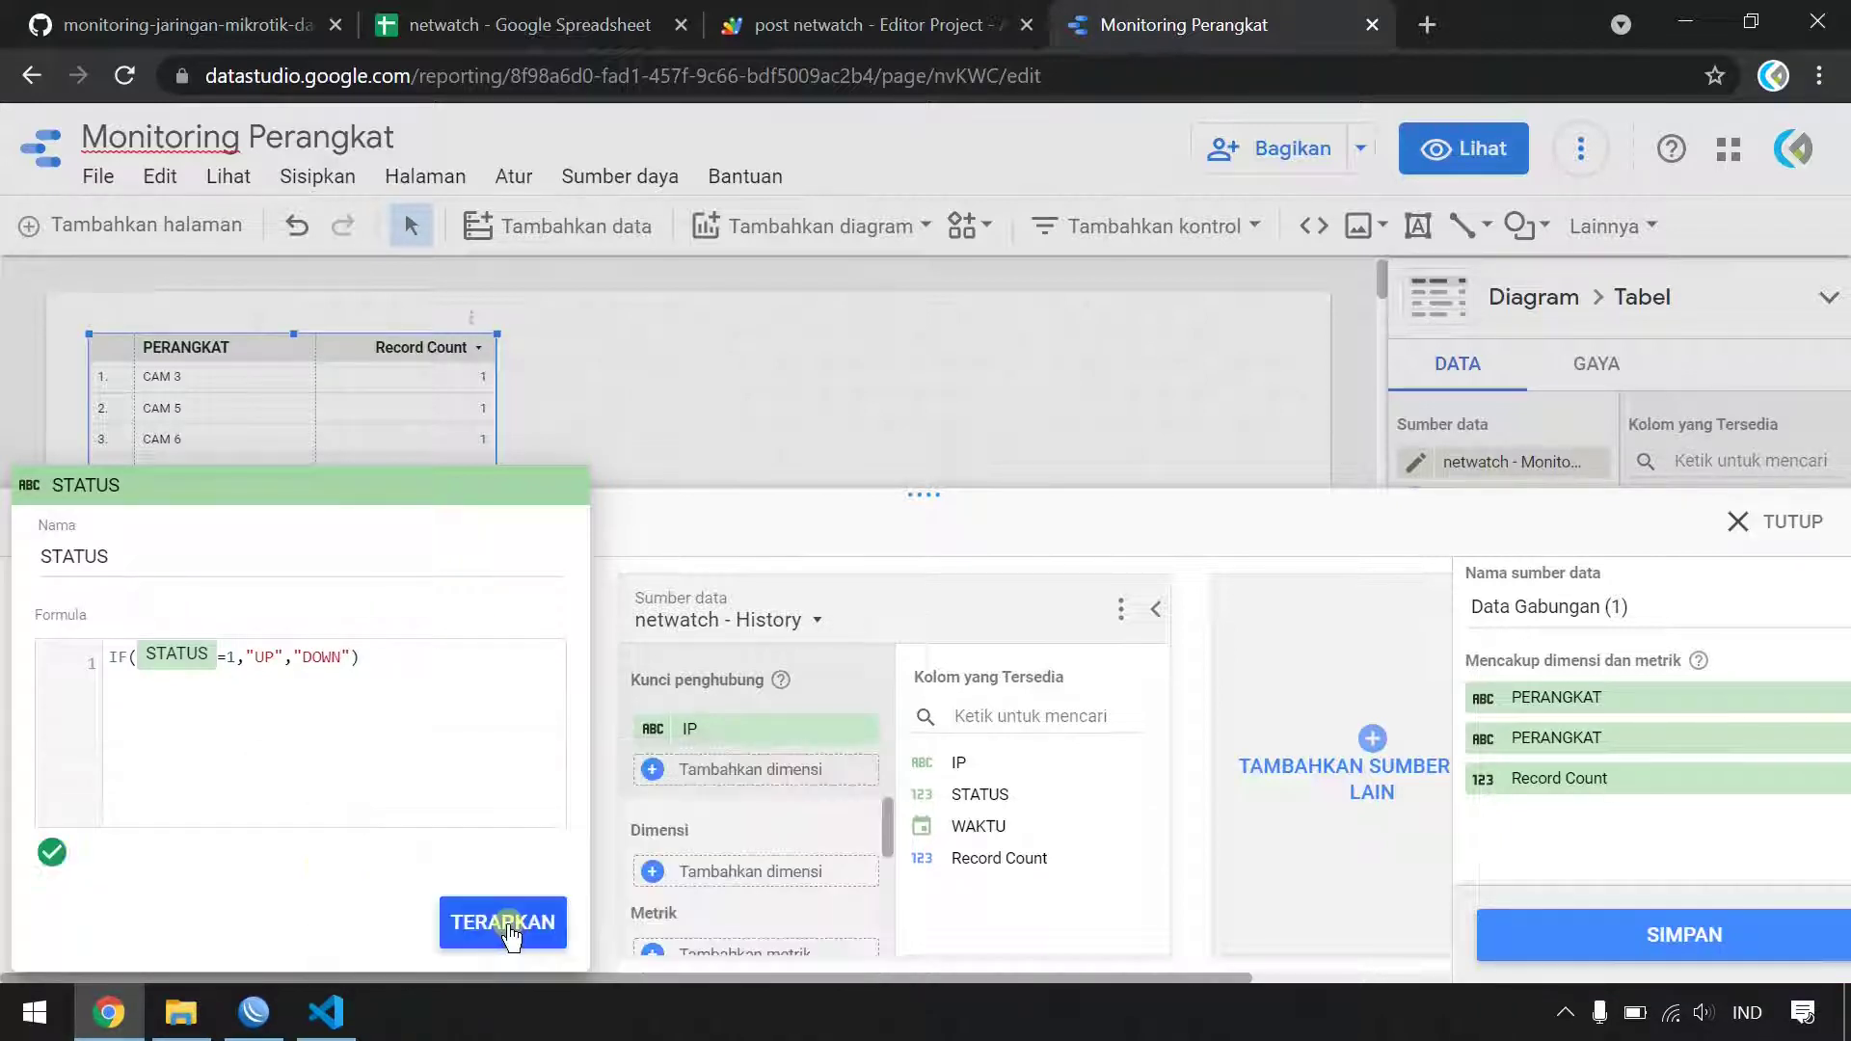
left_click(509, 923)
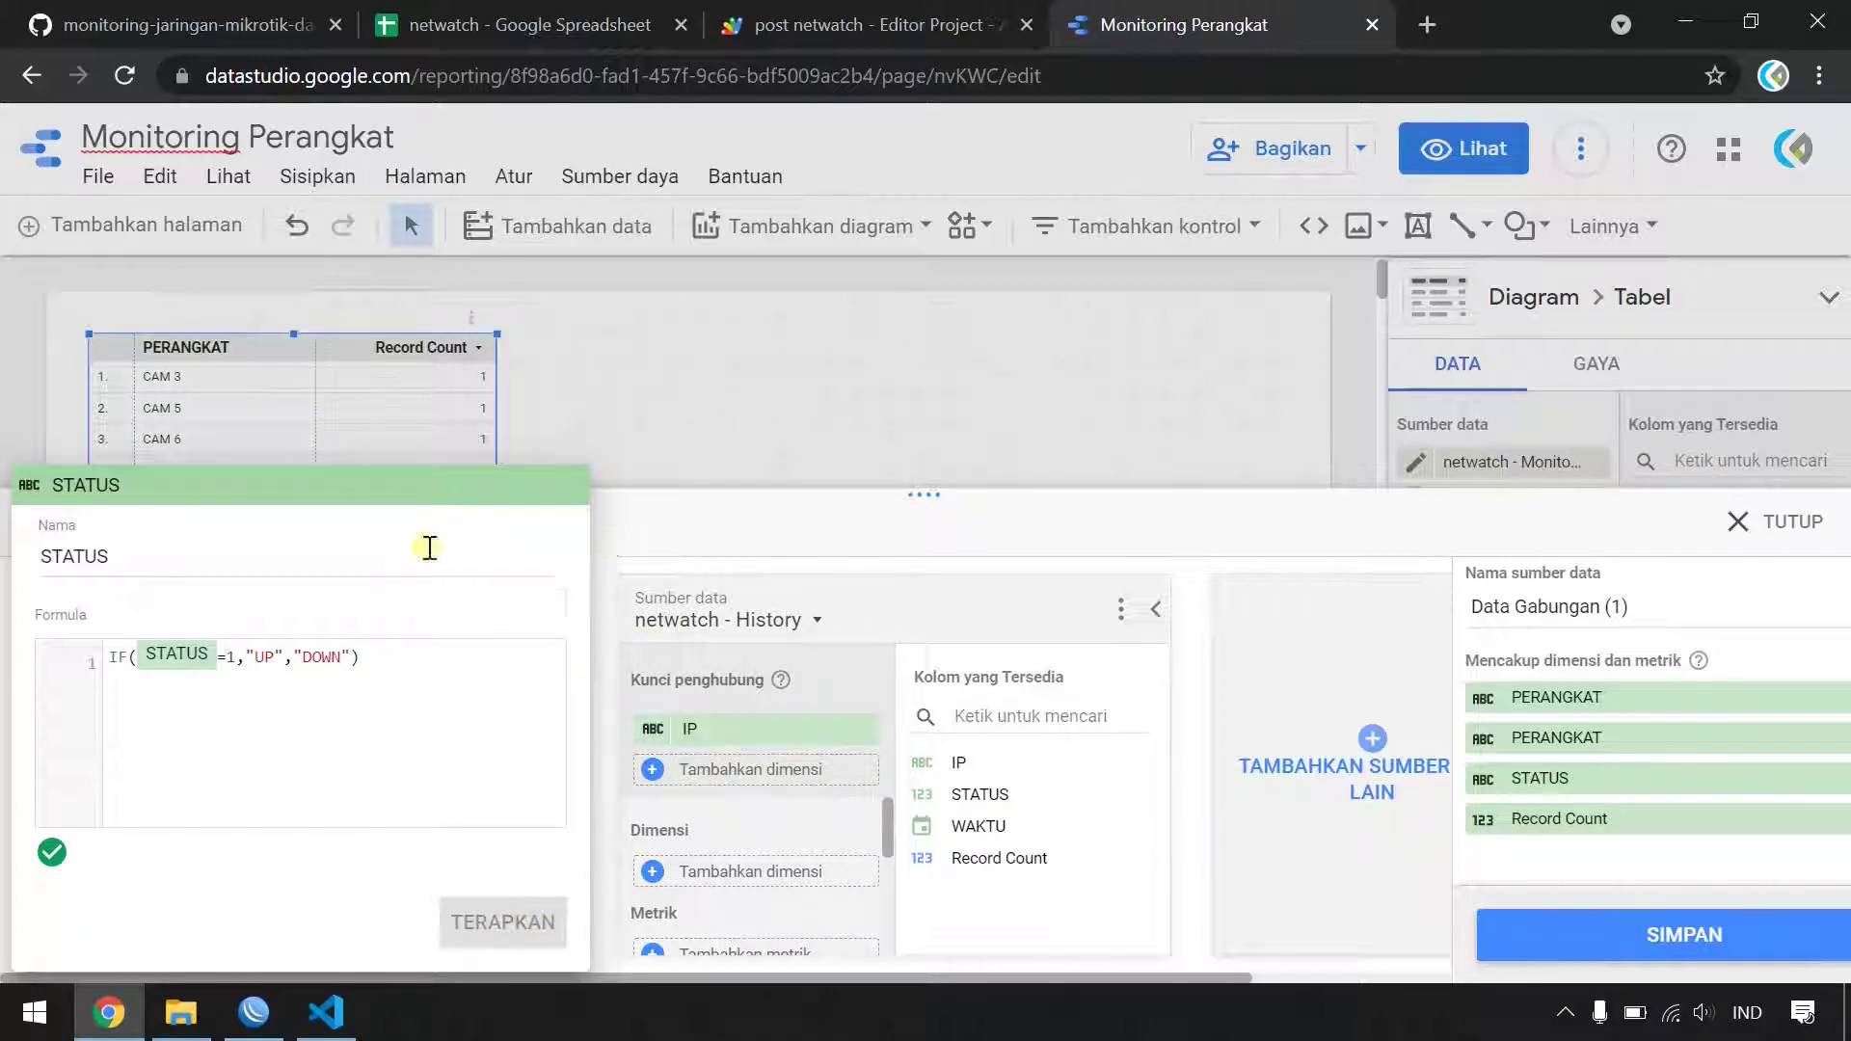
- Close the STATUS editor and add History's WAKTU as a blend dimension
left_click(649, 527)
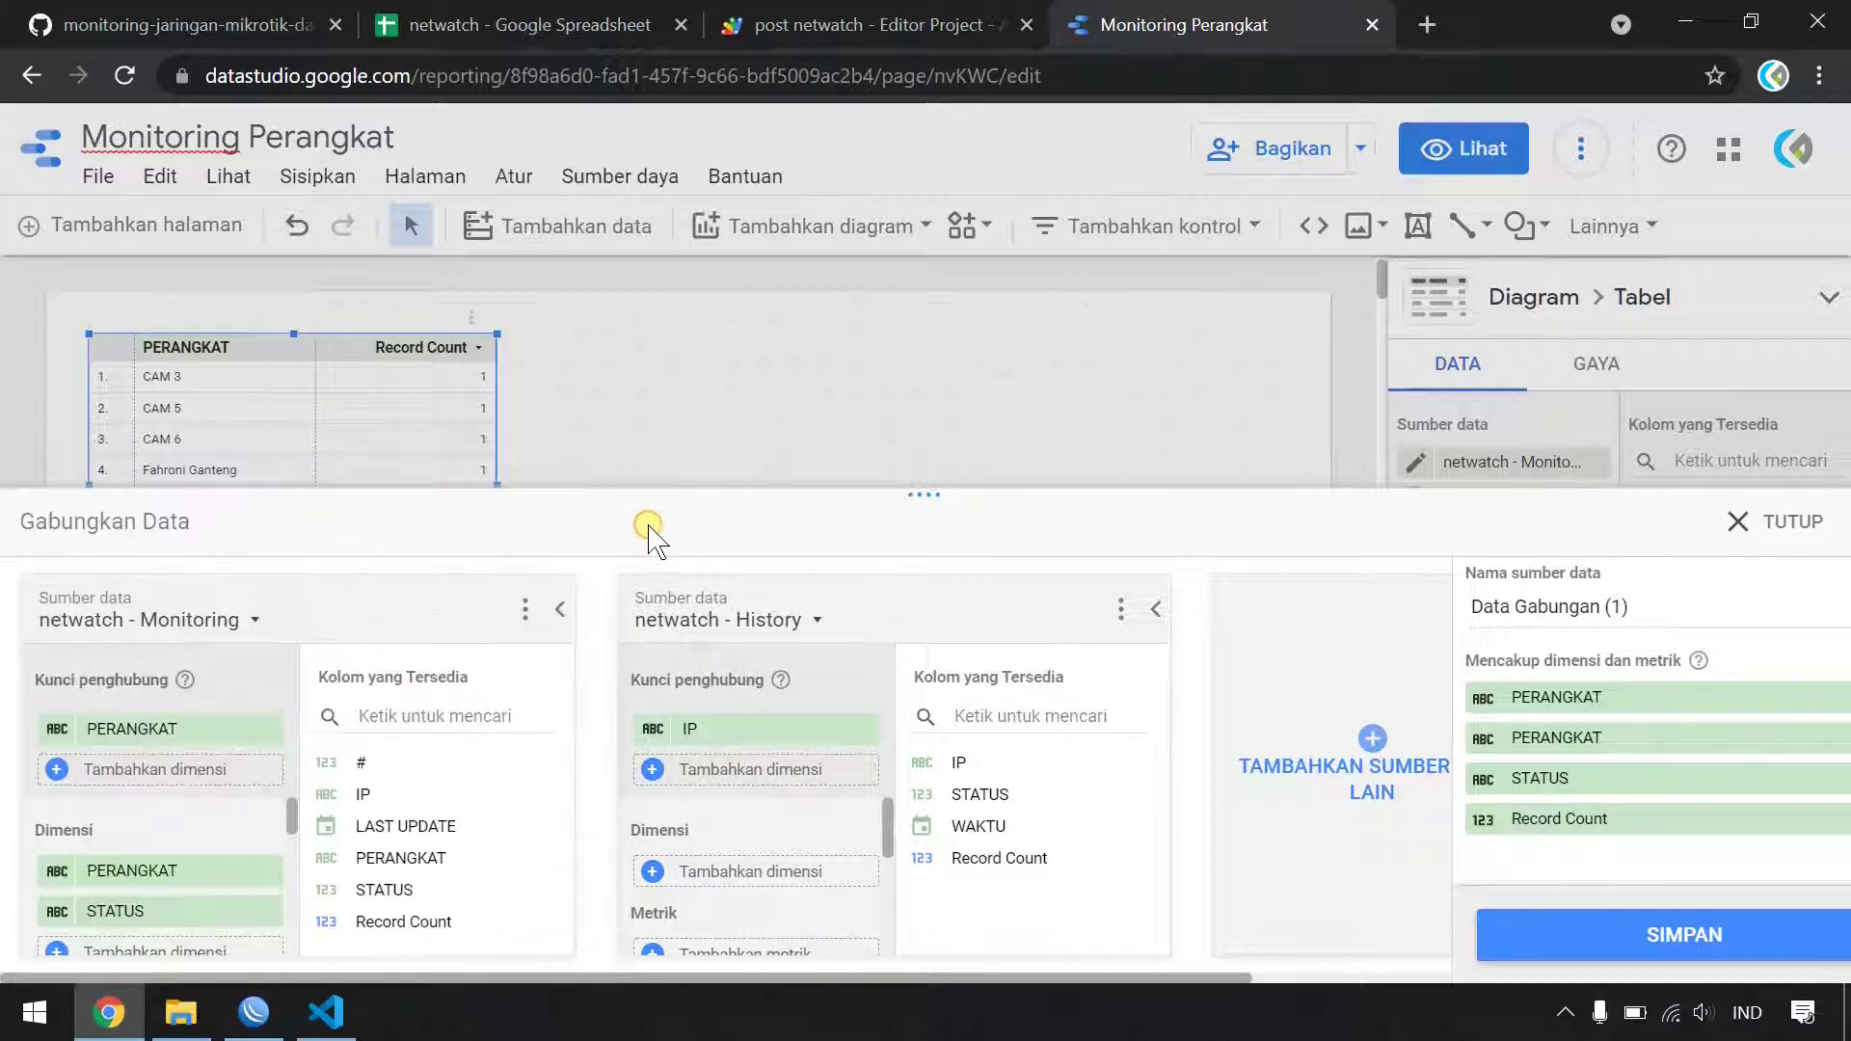
scroll(91, 918, "down", 2)
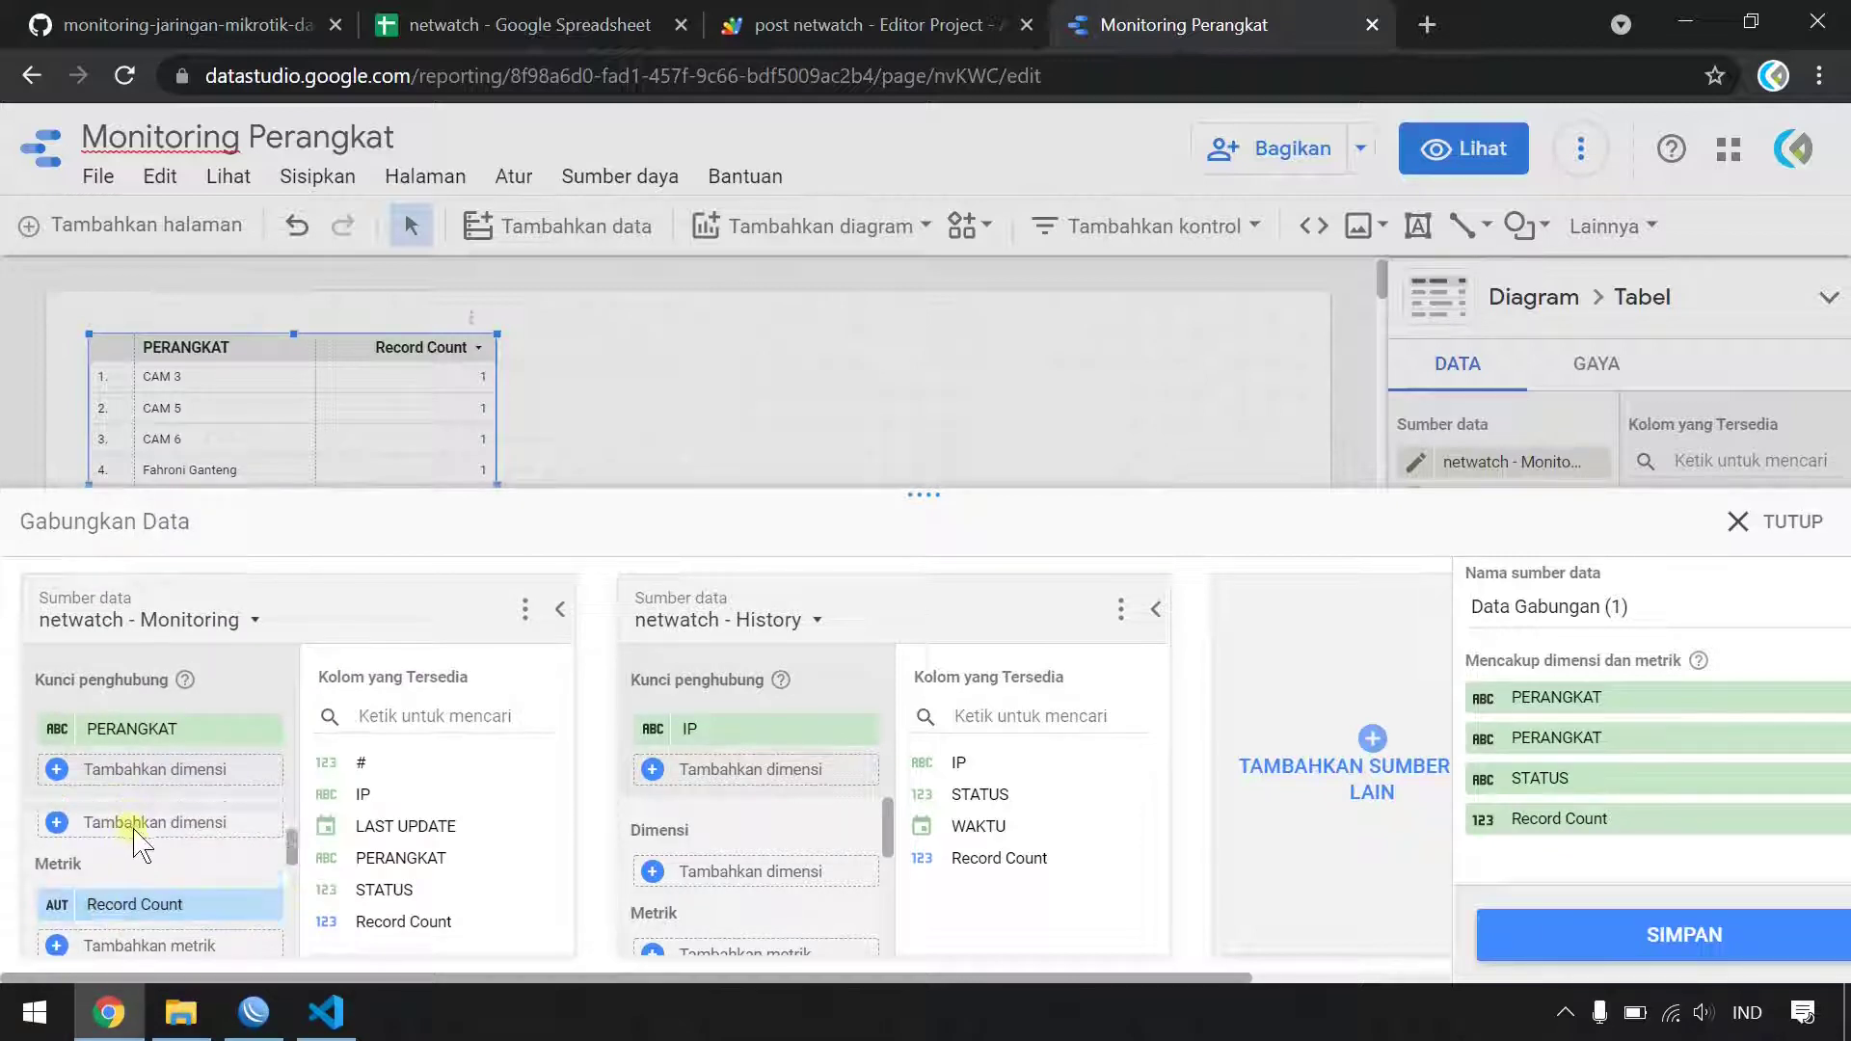
scroll(91, 918, "up", 2)
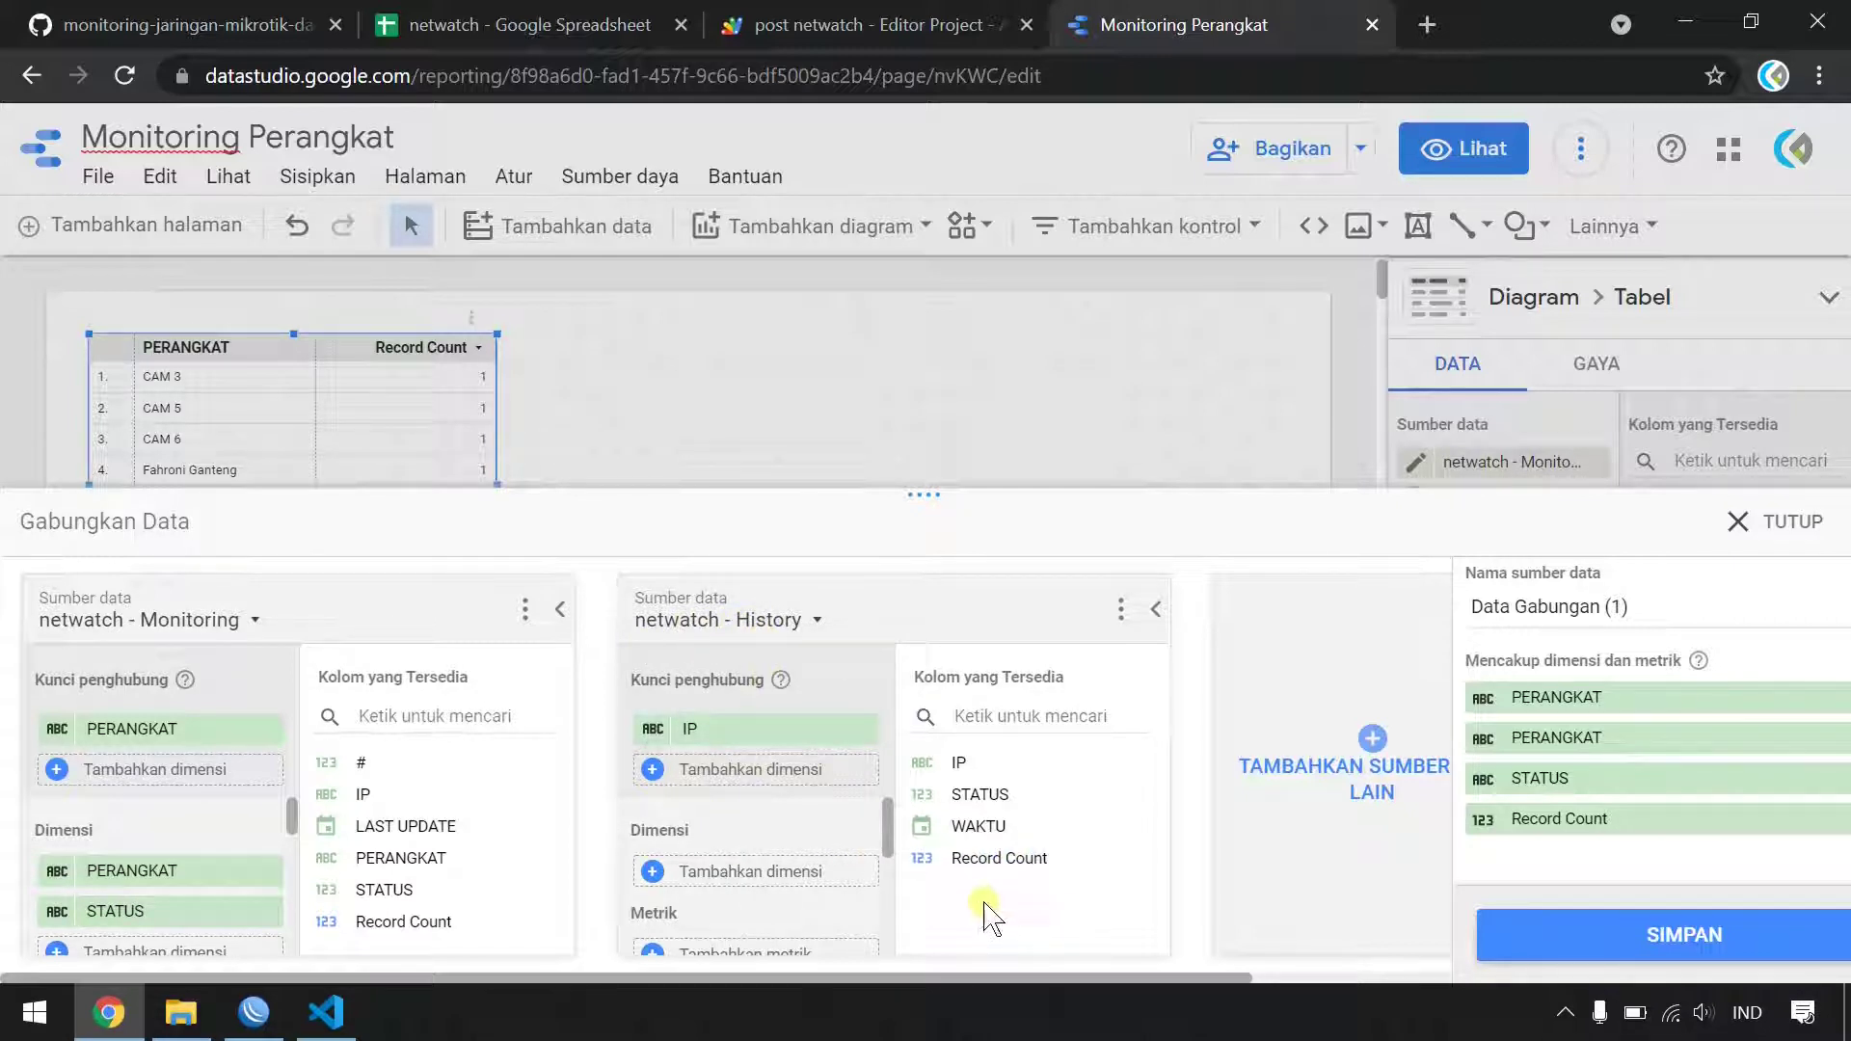
mouse_move(976, 826)
left_mouse_down()
mouse_move(796, 906)
mouse_move(682, 864)
left_mouse_up()
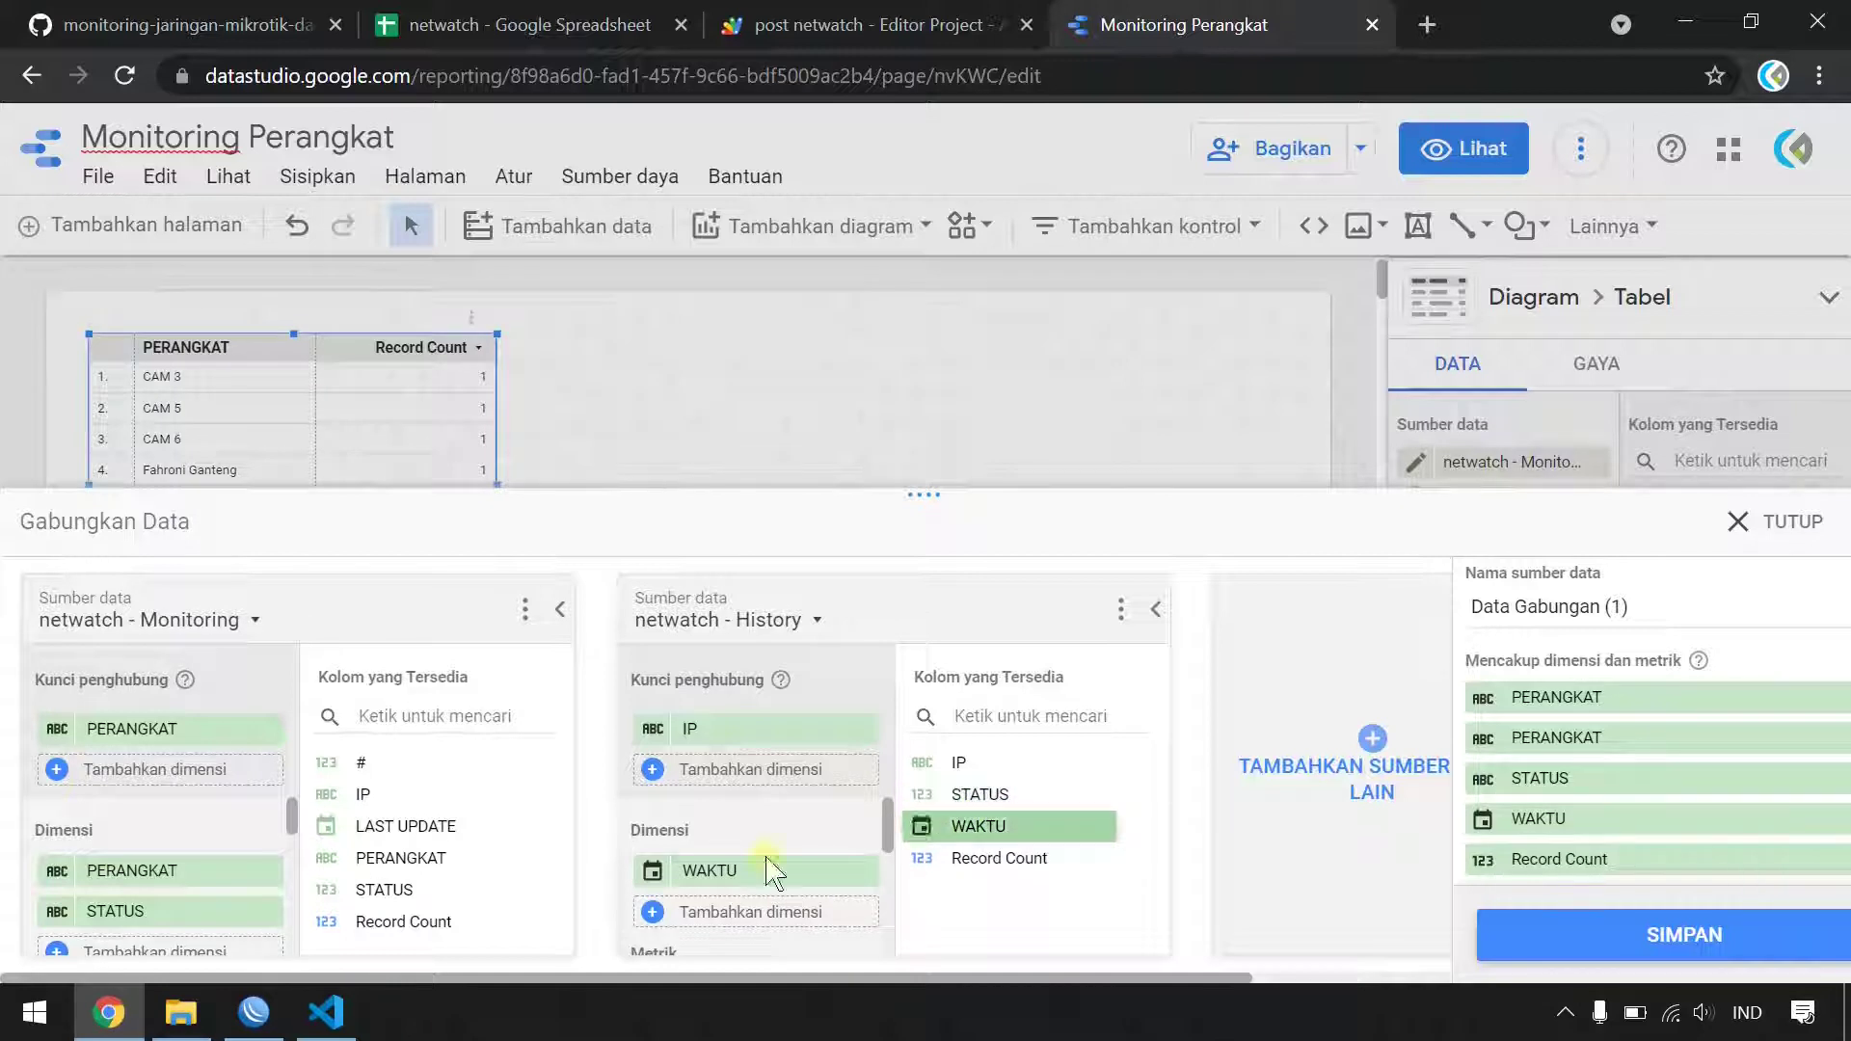
left_click(655, 914)
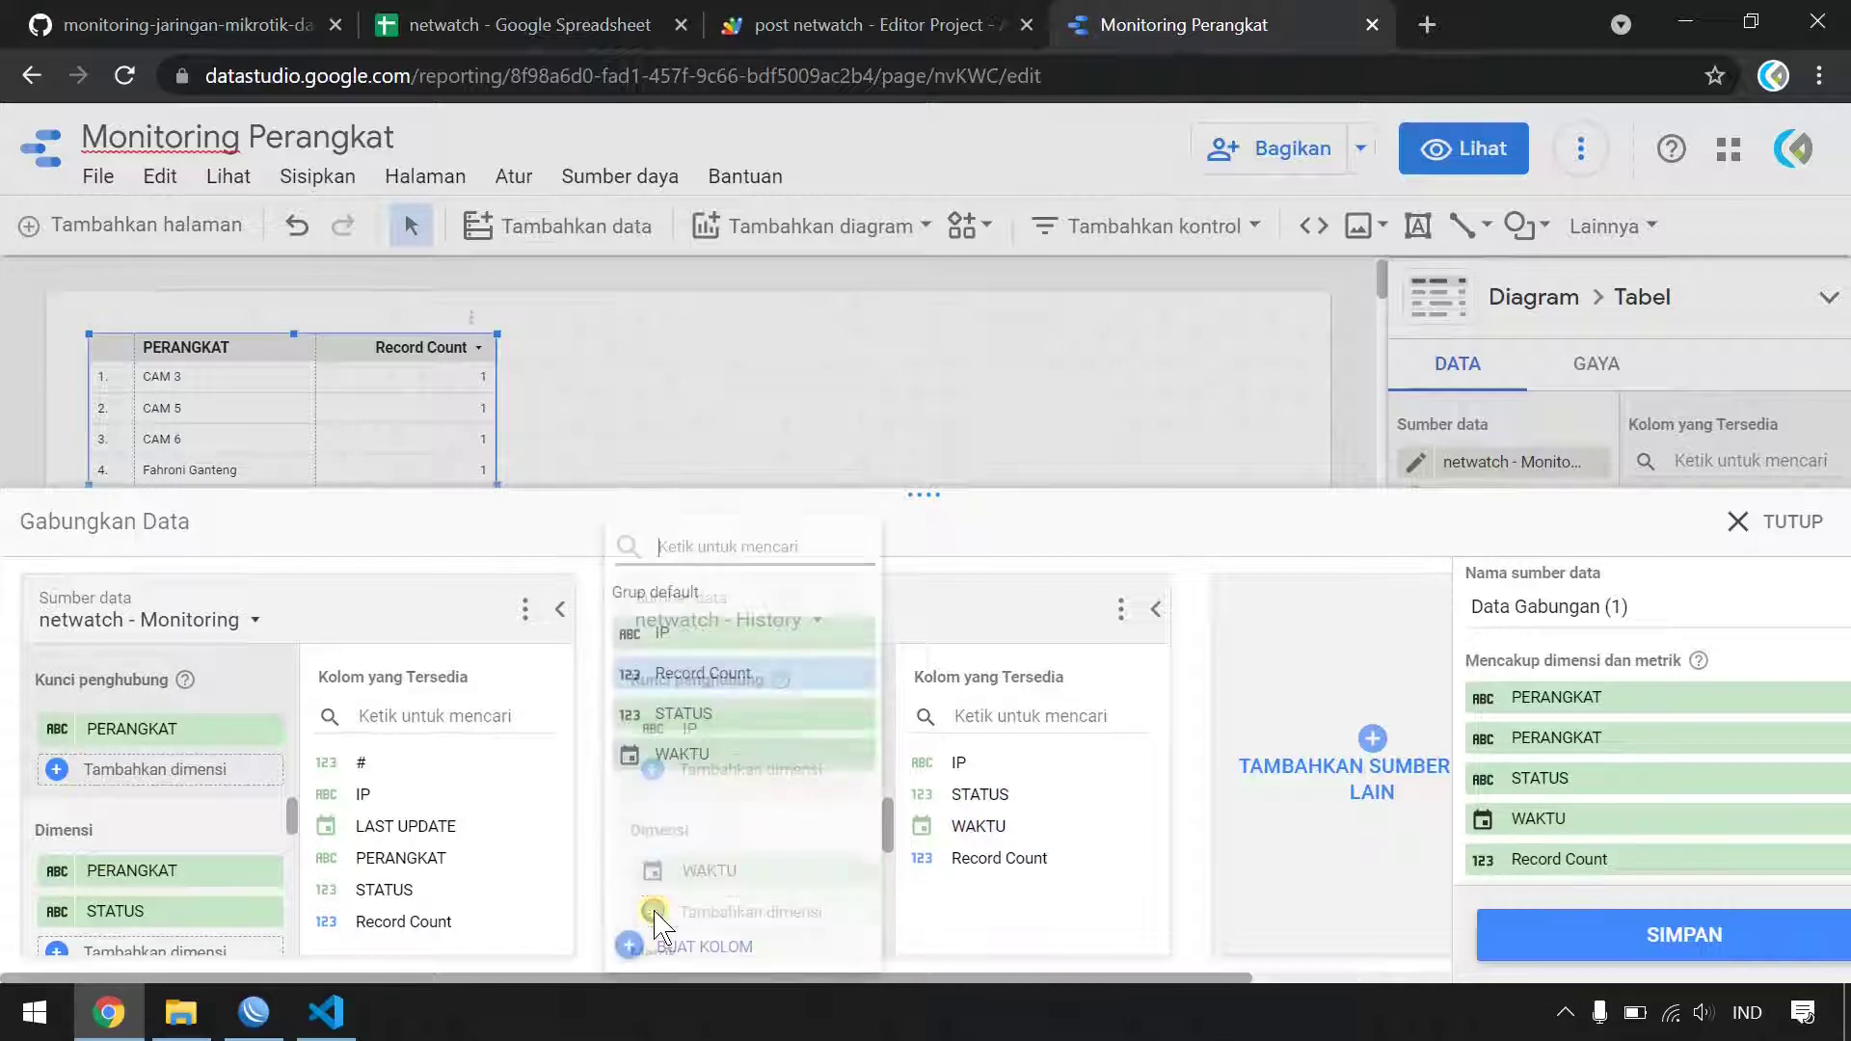
- Create a History-side calculated field 'STATUS HISTORY' as IF(STATUS=1,"UP","DOWN")
left_click(632, 948)
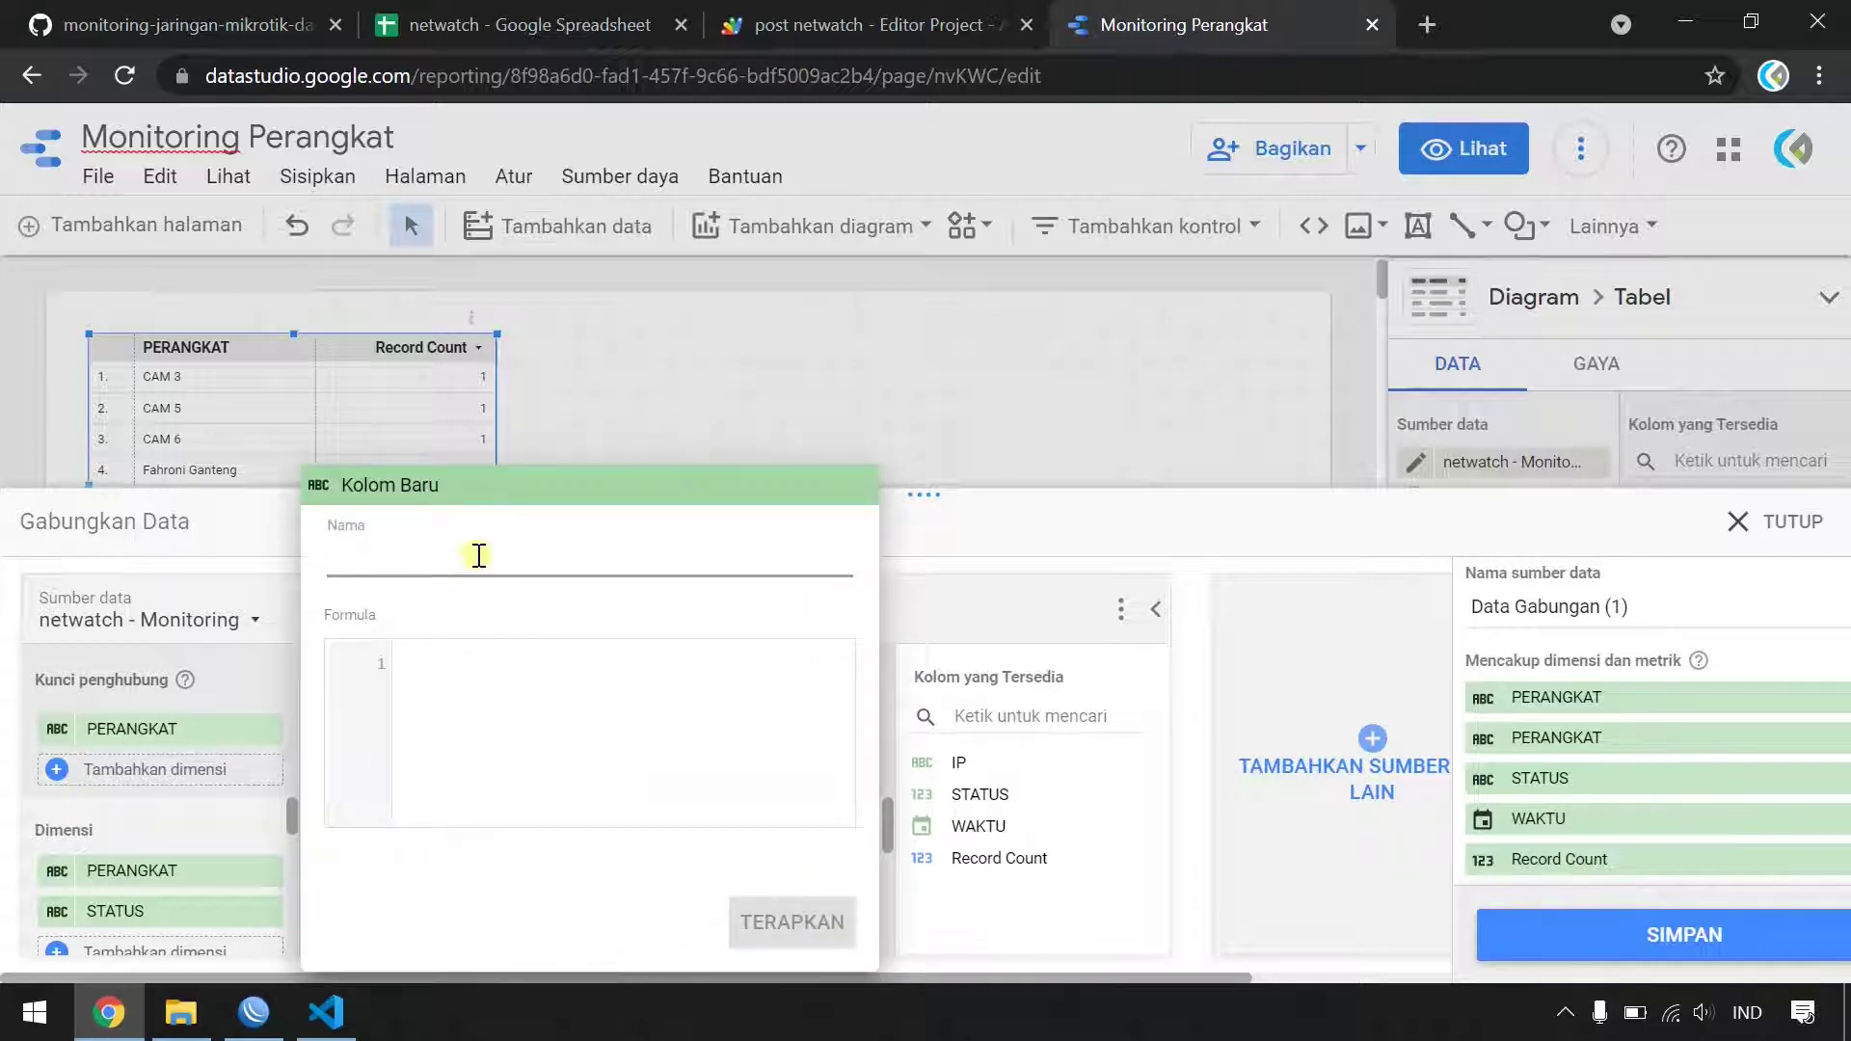
type("STATUS HIS")
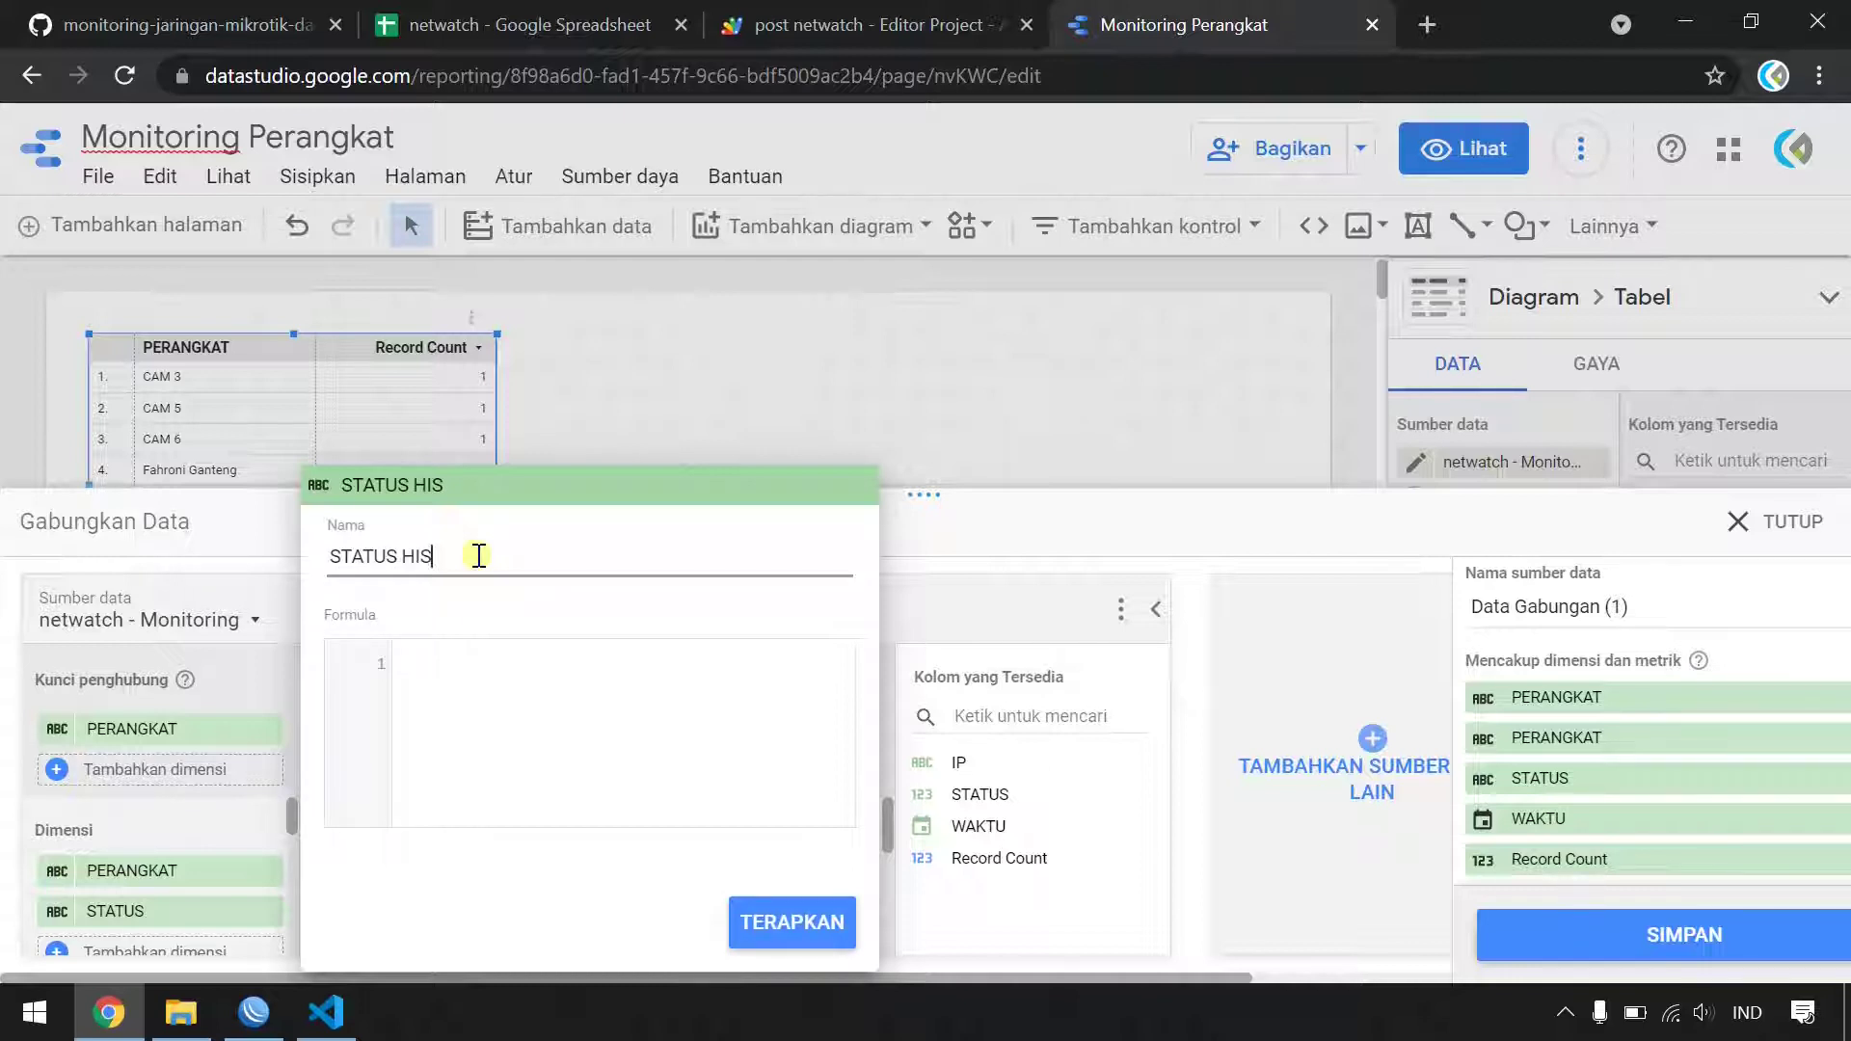
type("TORY")
left_click(501, 656)
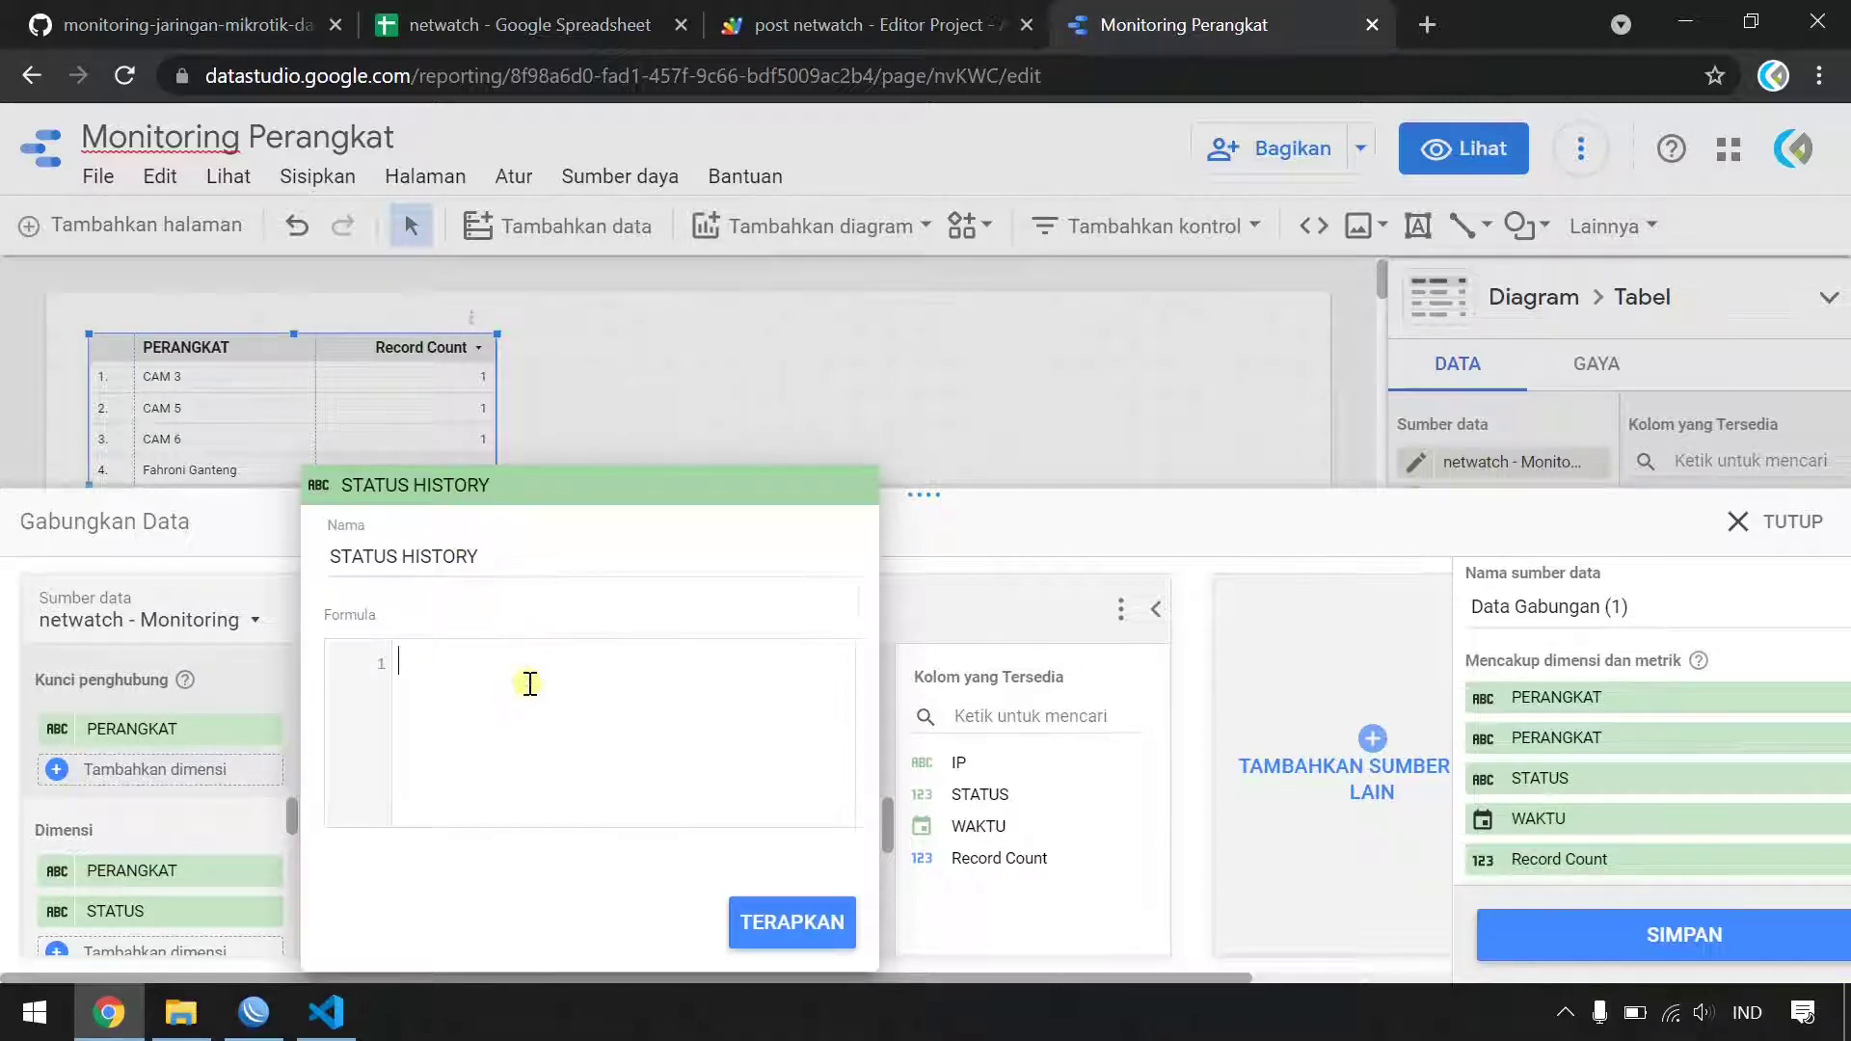
type("IF(STATUS=1,\"UP\",\"DOWN\")")
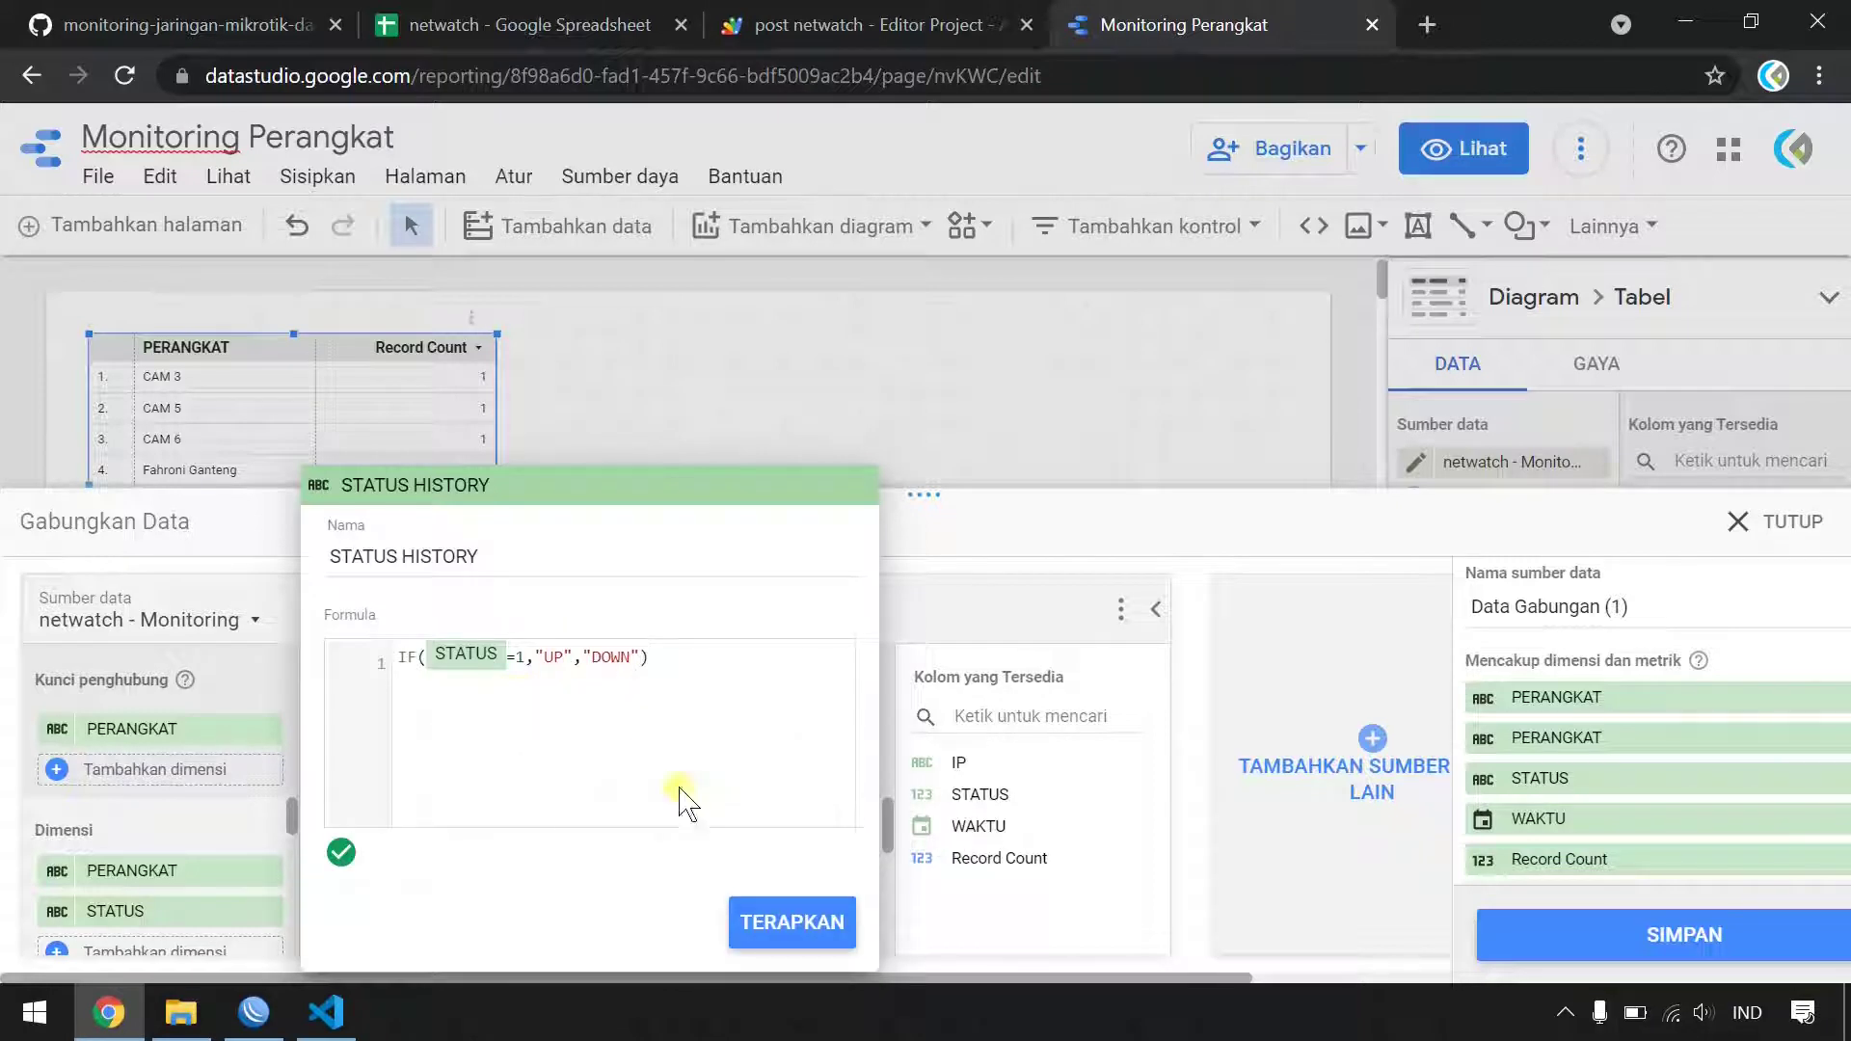
left_click(799, 933)
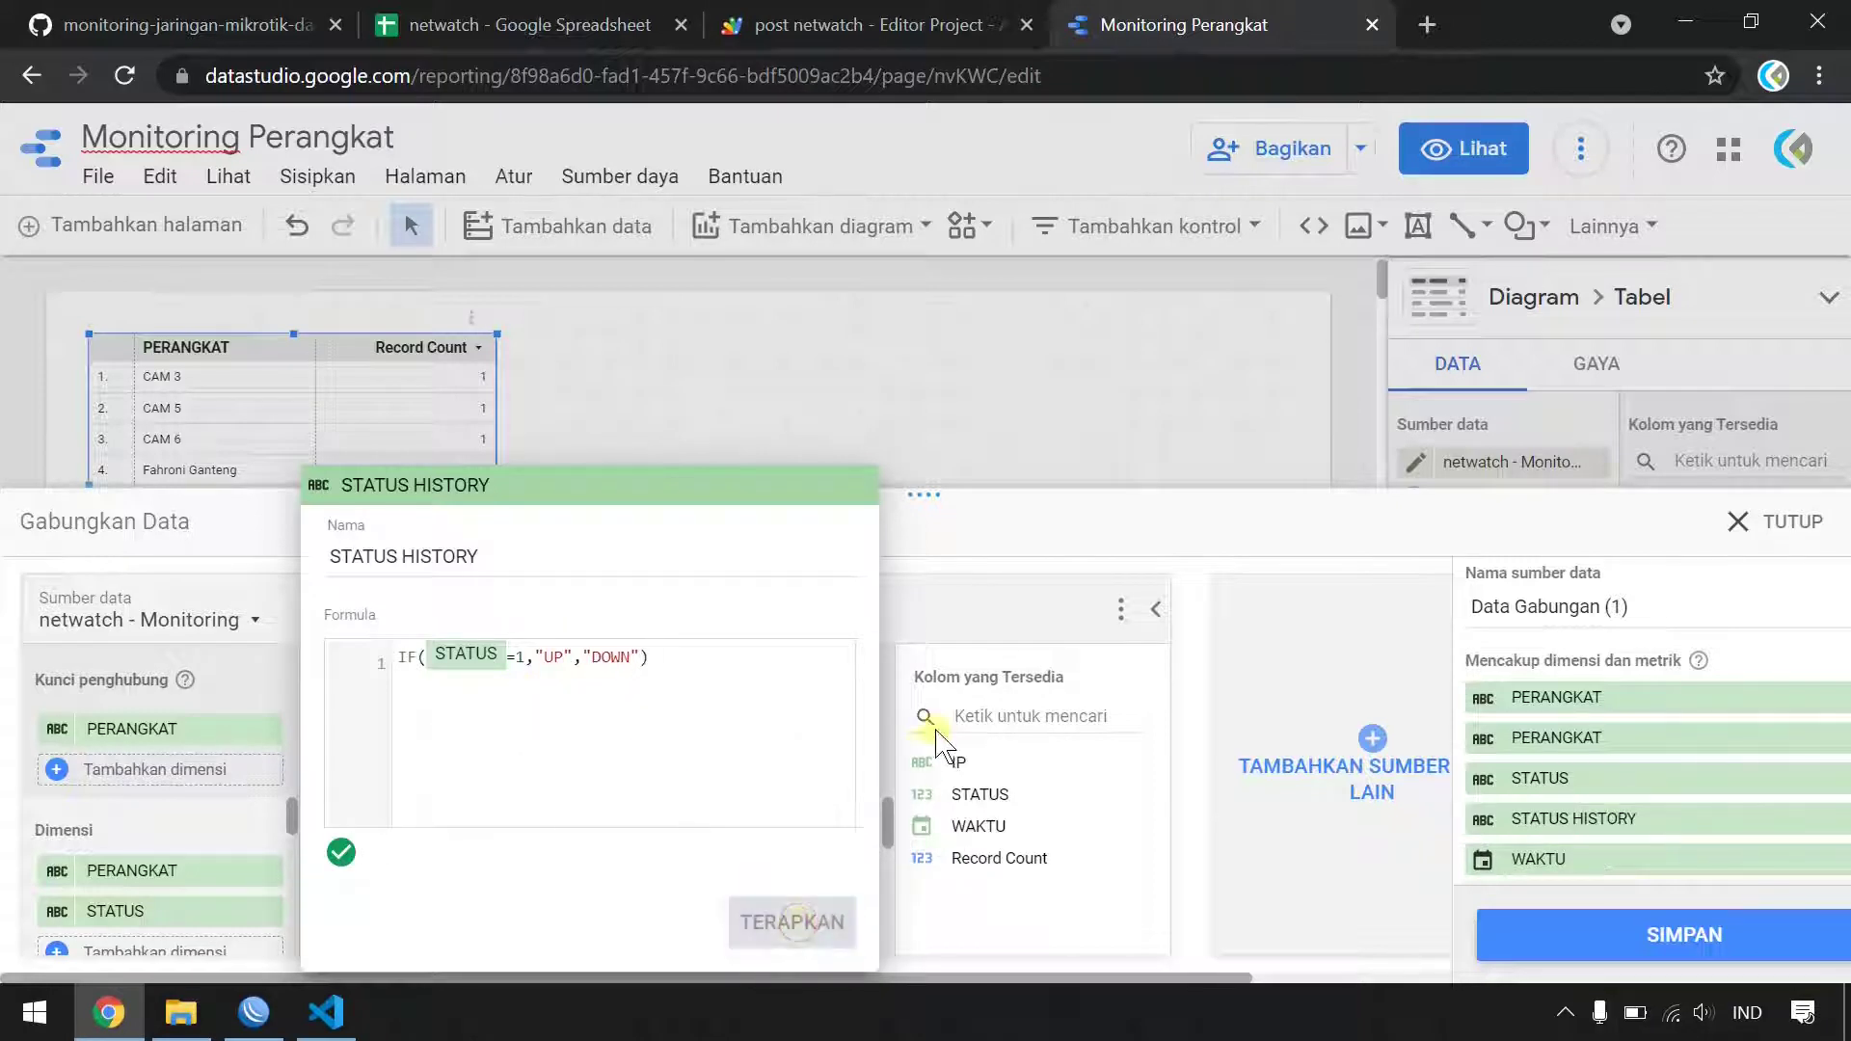
left_click(990, 555)
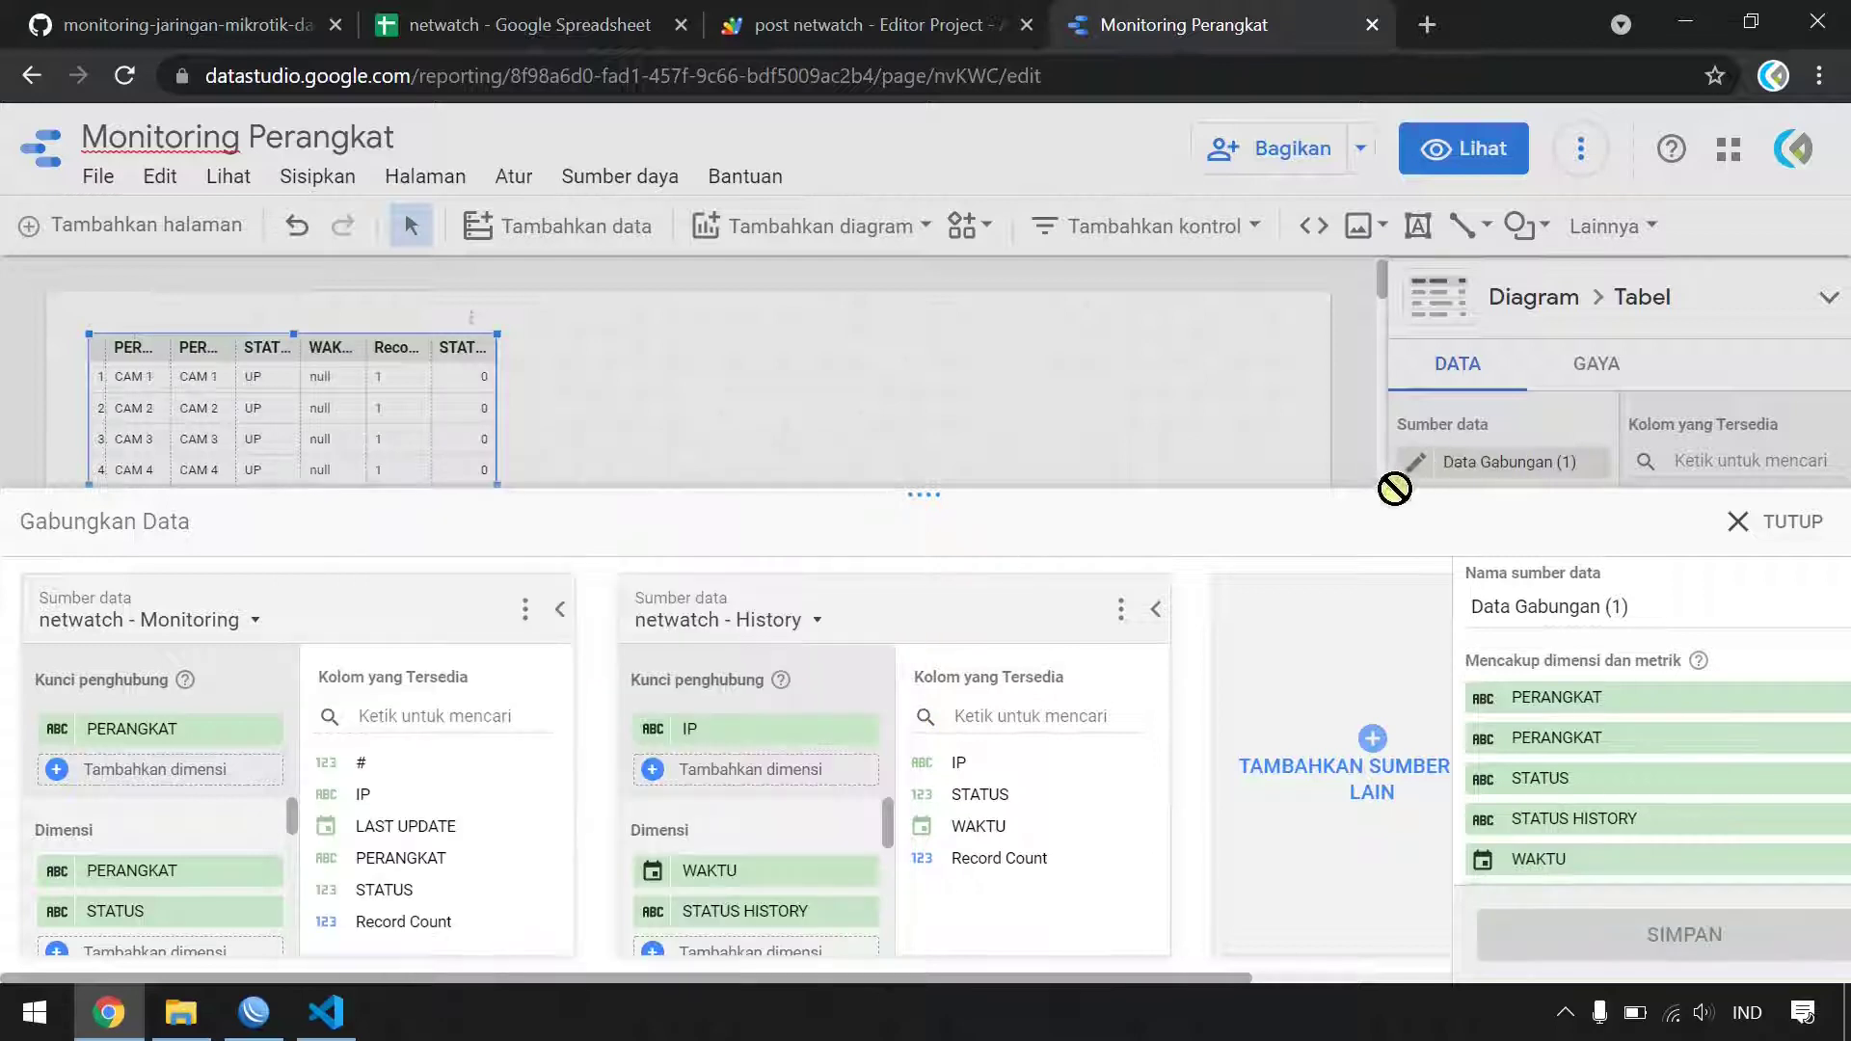
- Switch the Monitoring join key to IP and save the blend
left_click(149, 730)
left_click(125, 676)
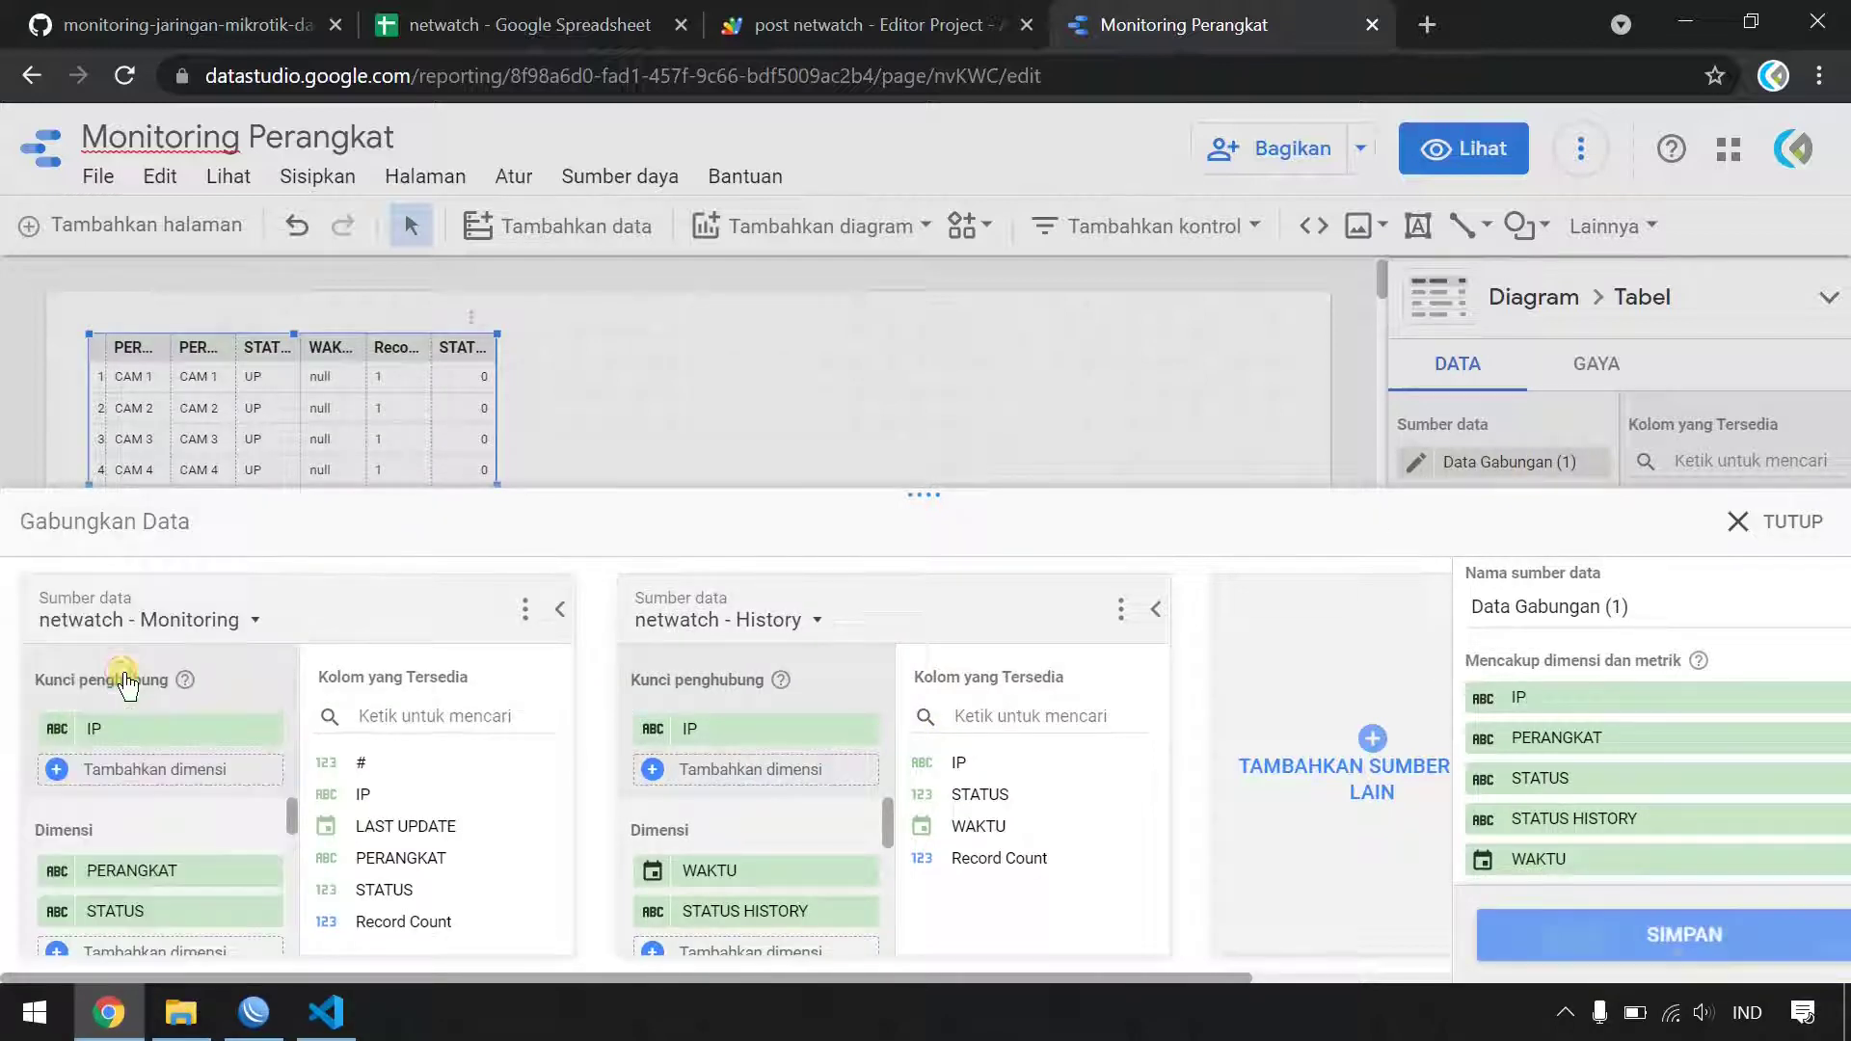
left_click(1635, 940)
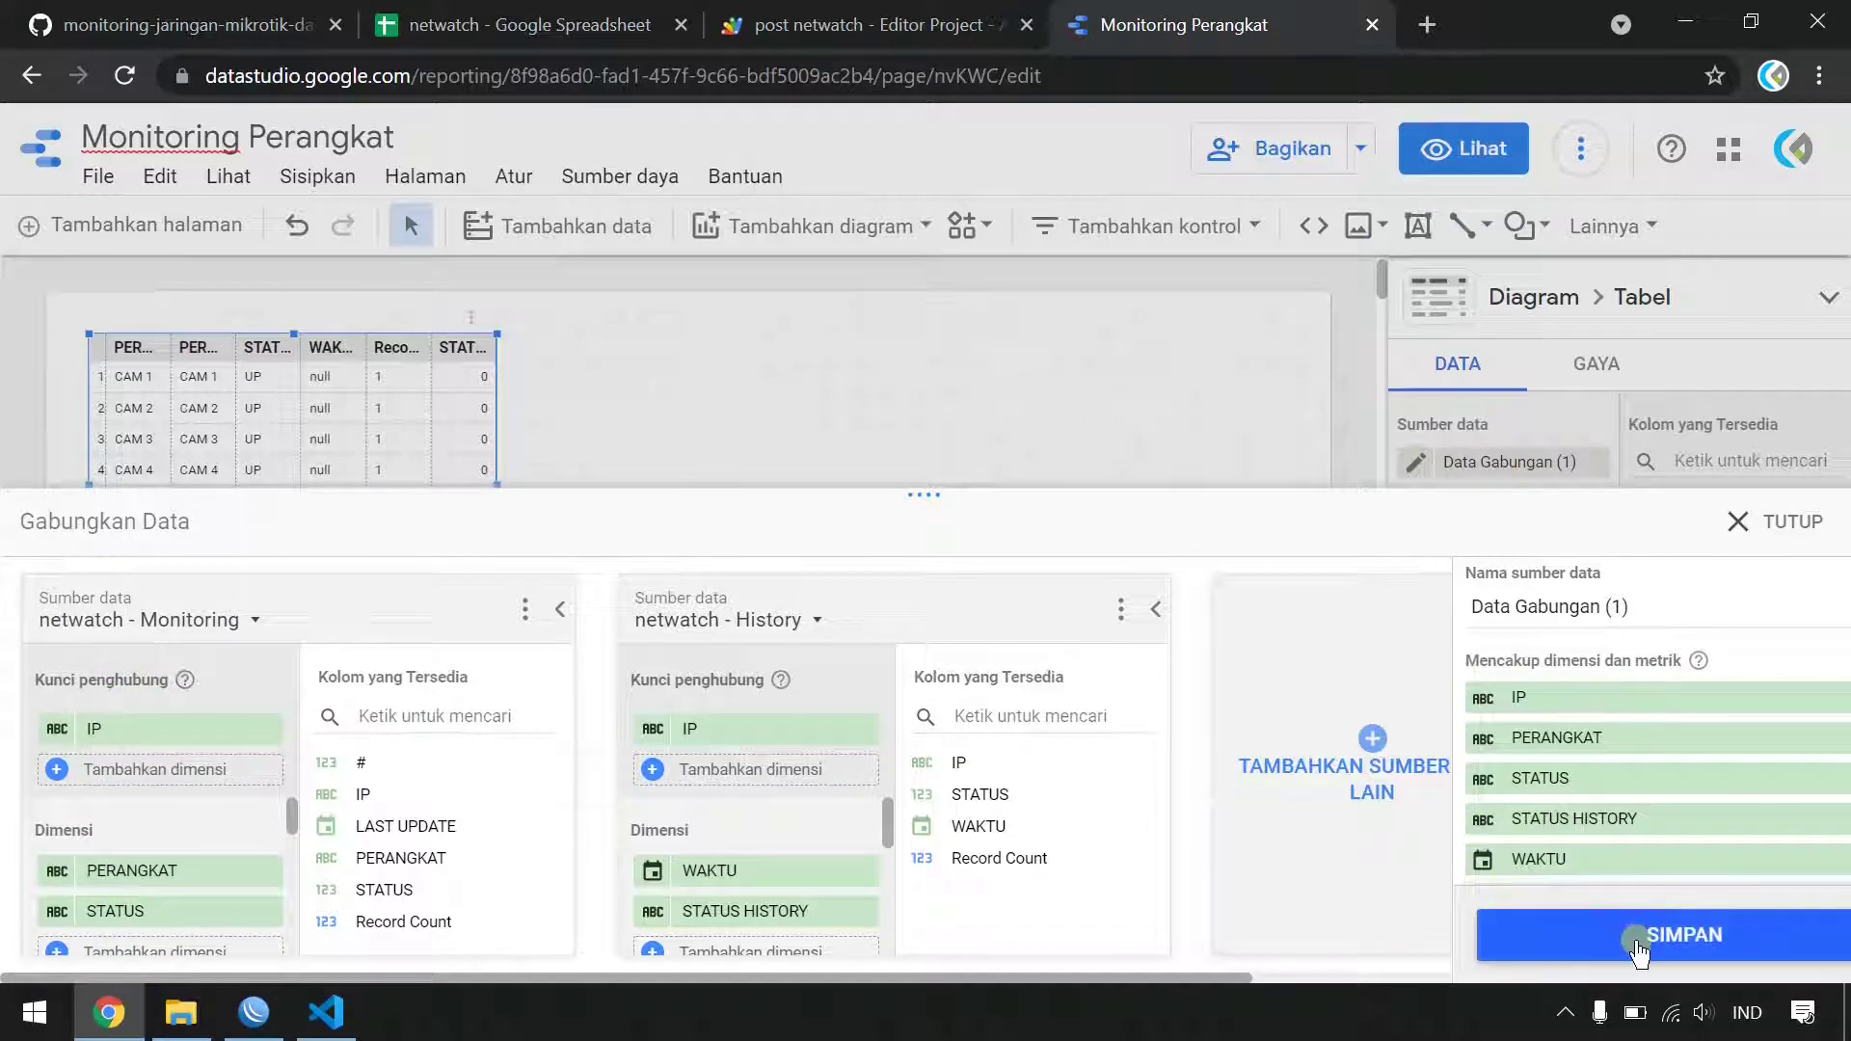
left_click(1788, 525)
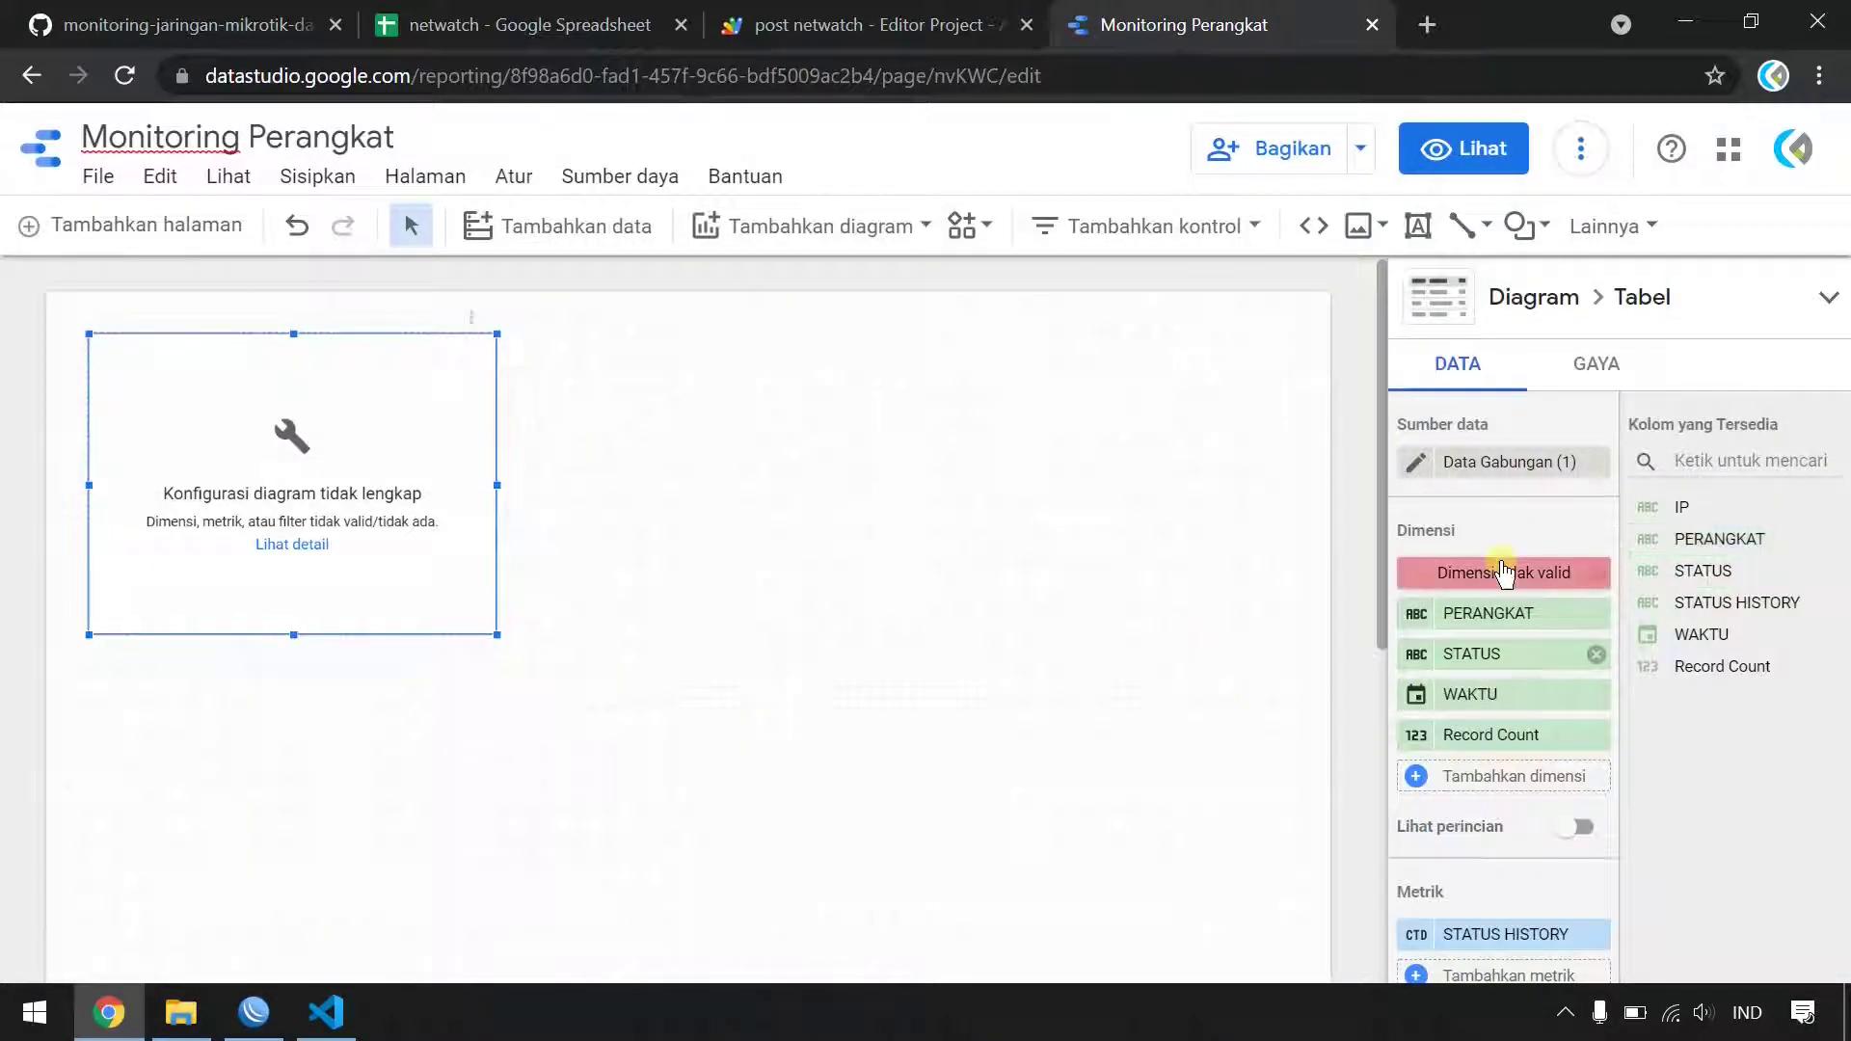
- Replace the table's invalid dimension with IP and widen the table
left_click(1504, 571)
left_click(1434, 634)
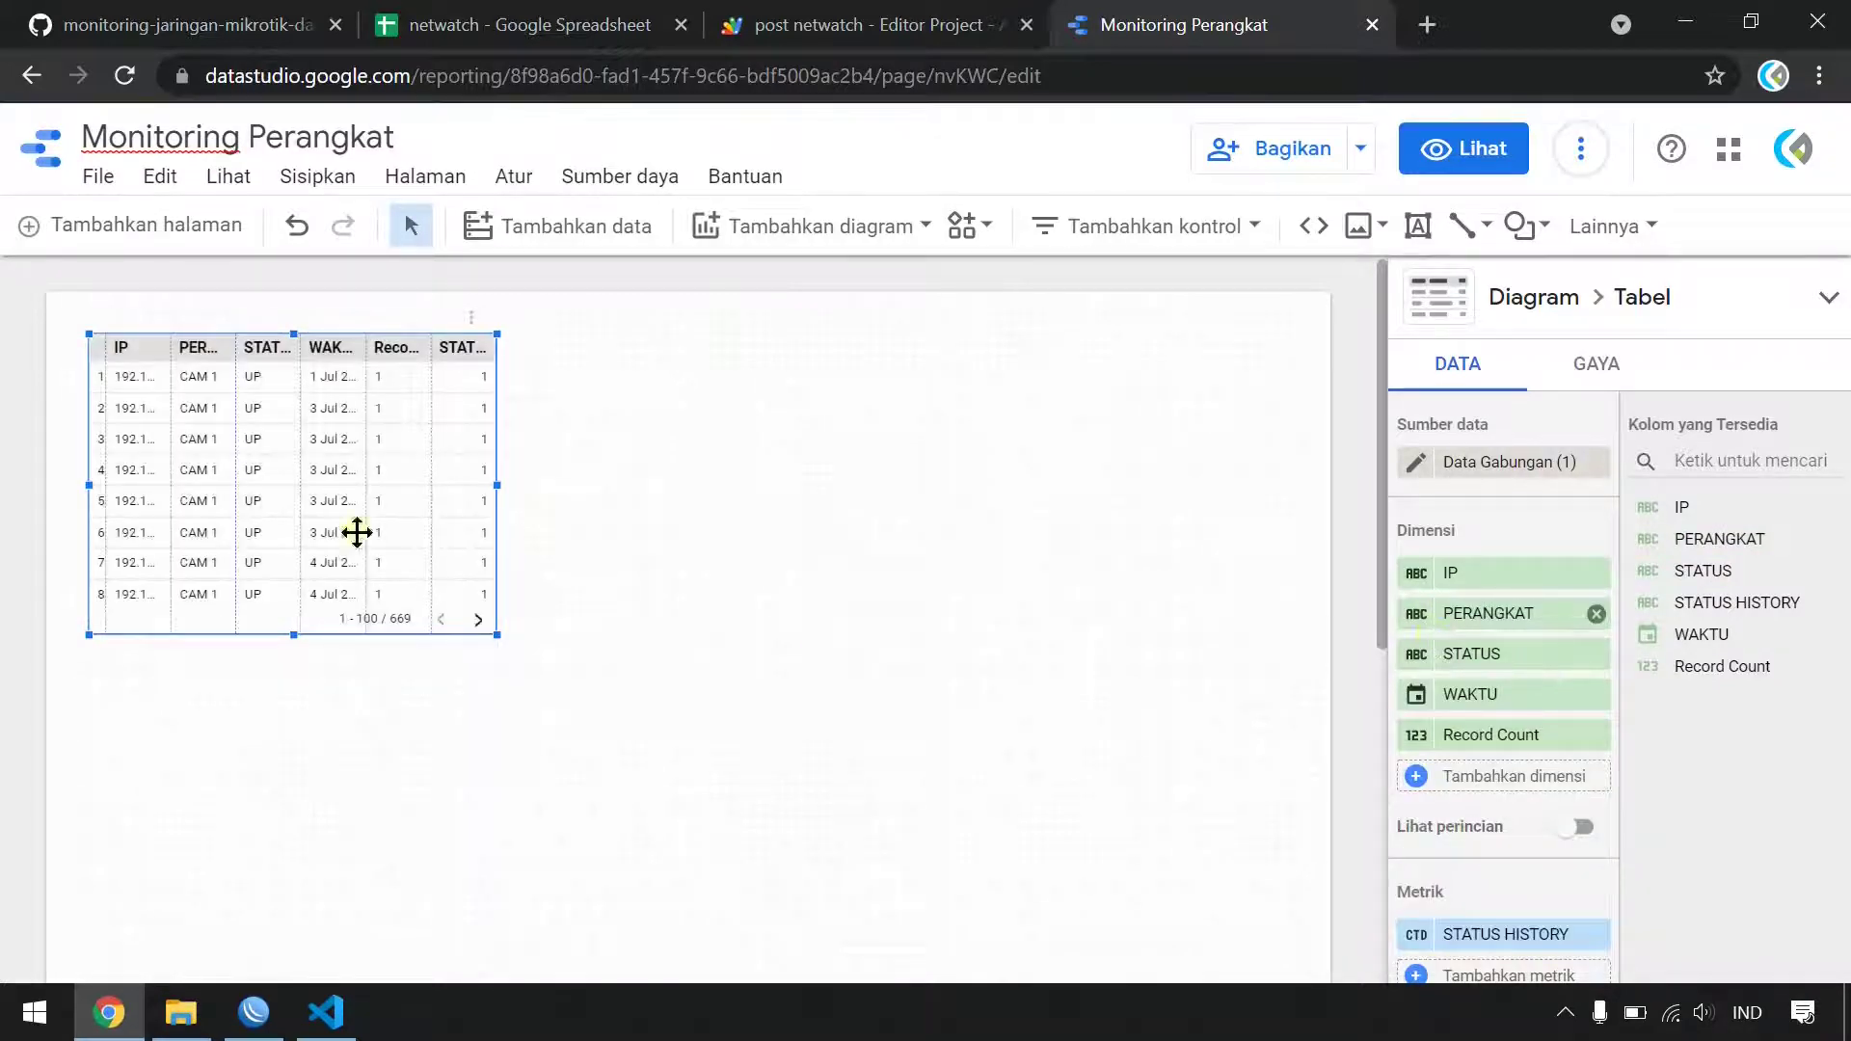
left_click_drag(498, 484, 1012, 485)
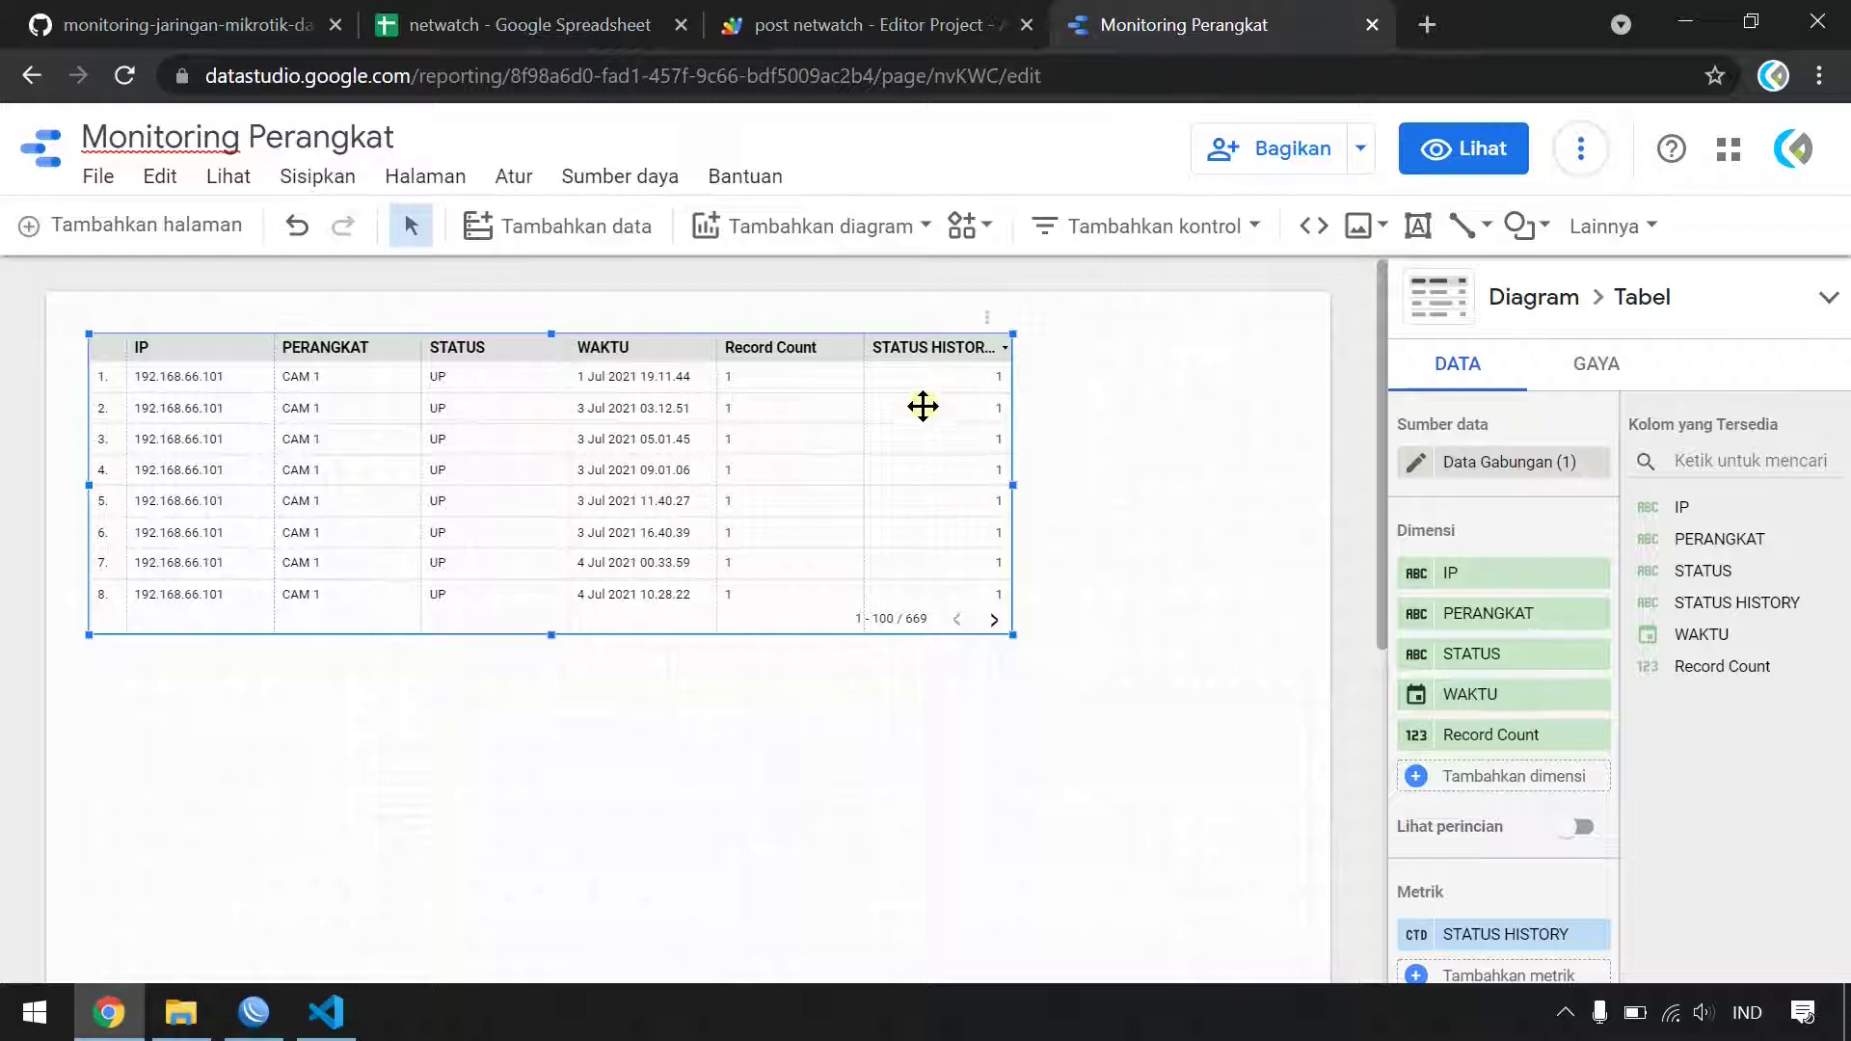
scroll(1507, 824, "down", 3)
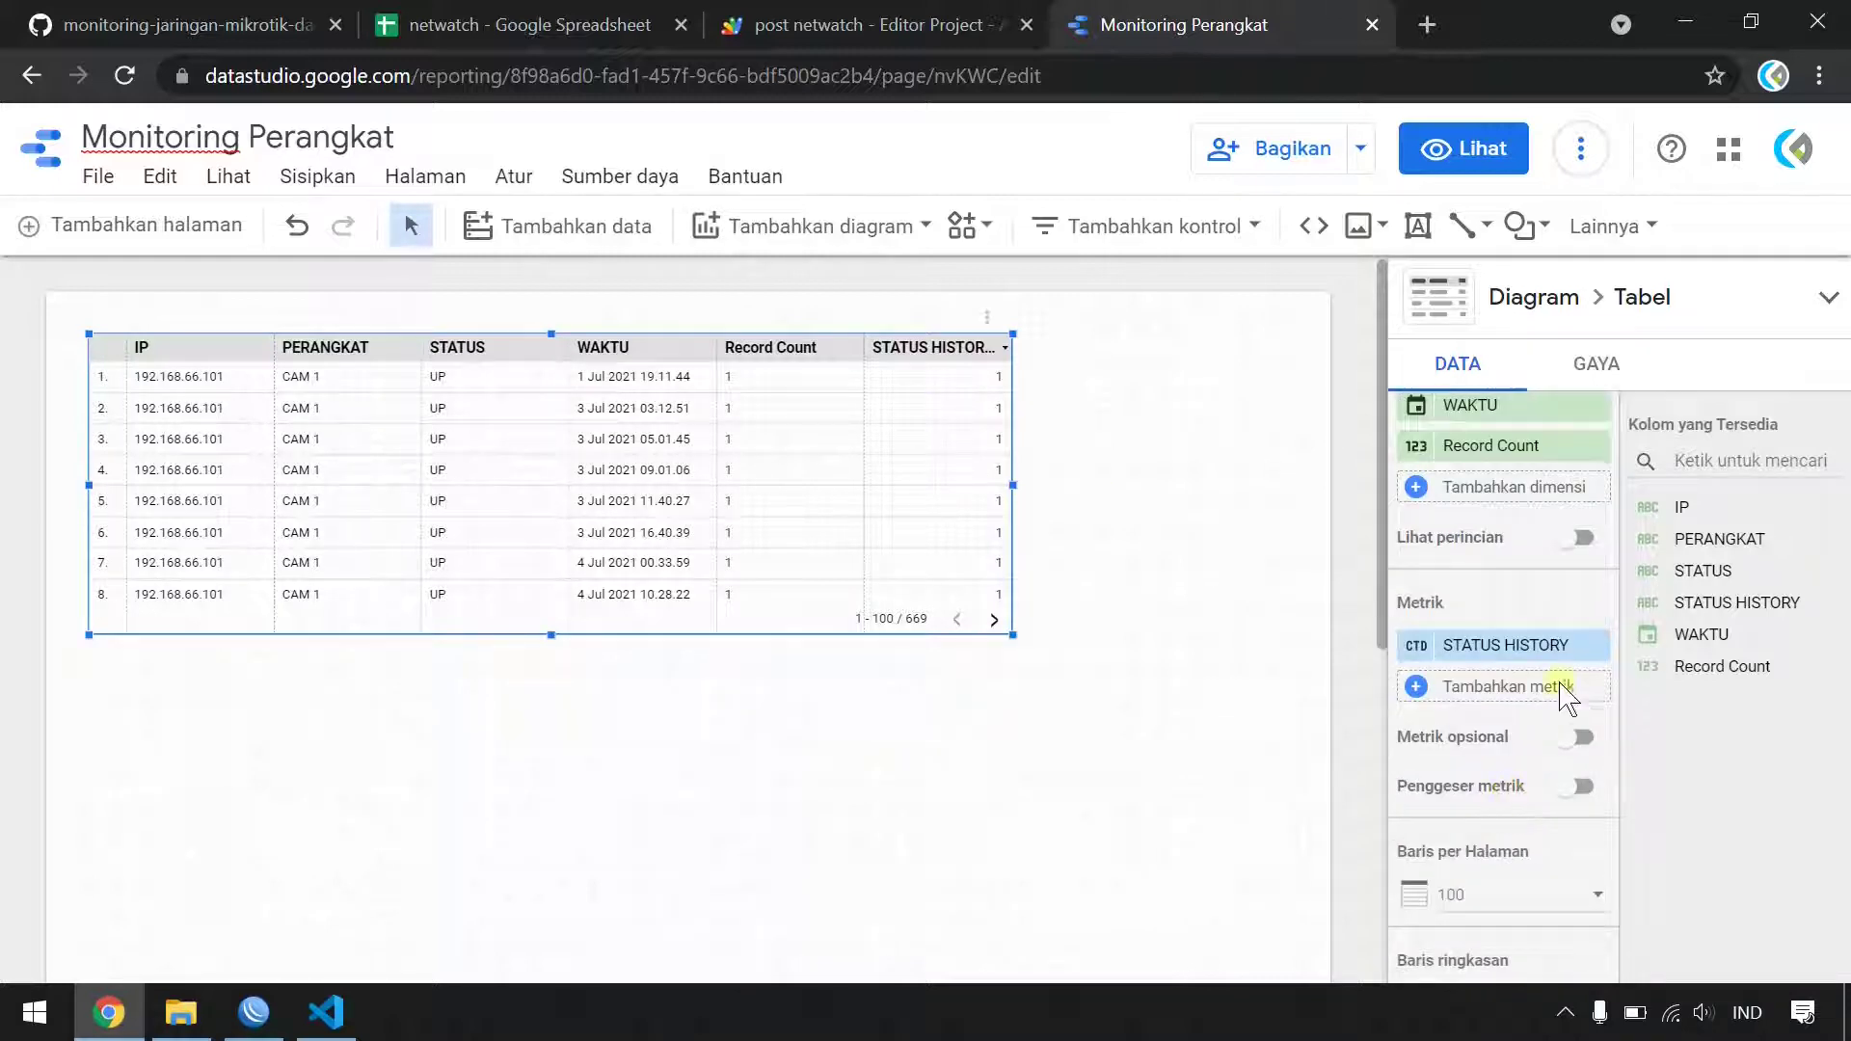
- Swap the STATUS HISTORY metric for a STATUS HISTORY dimension column and drop Record Count
left_click(1595, 647)
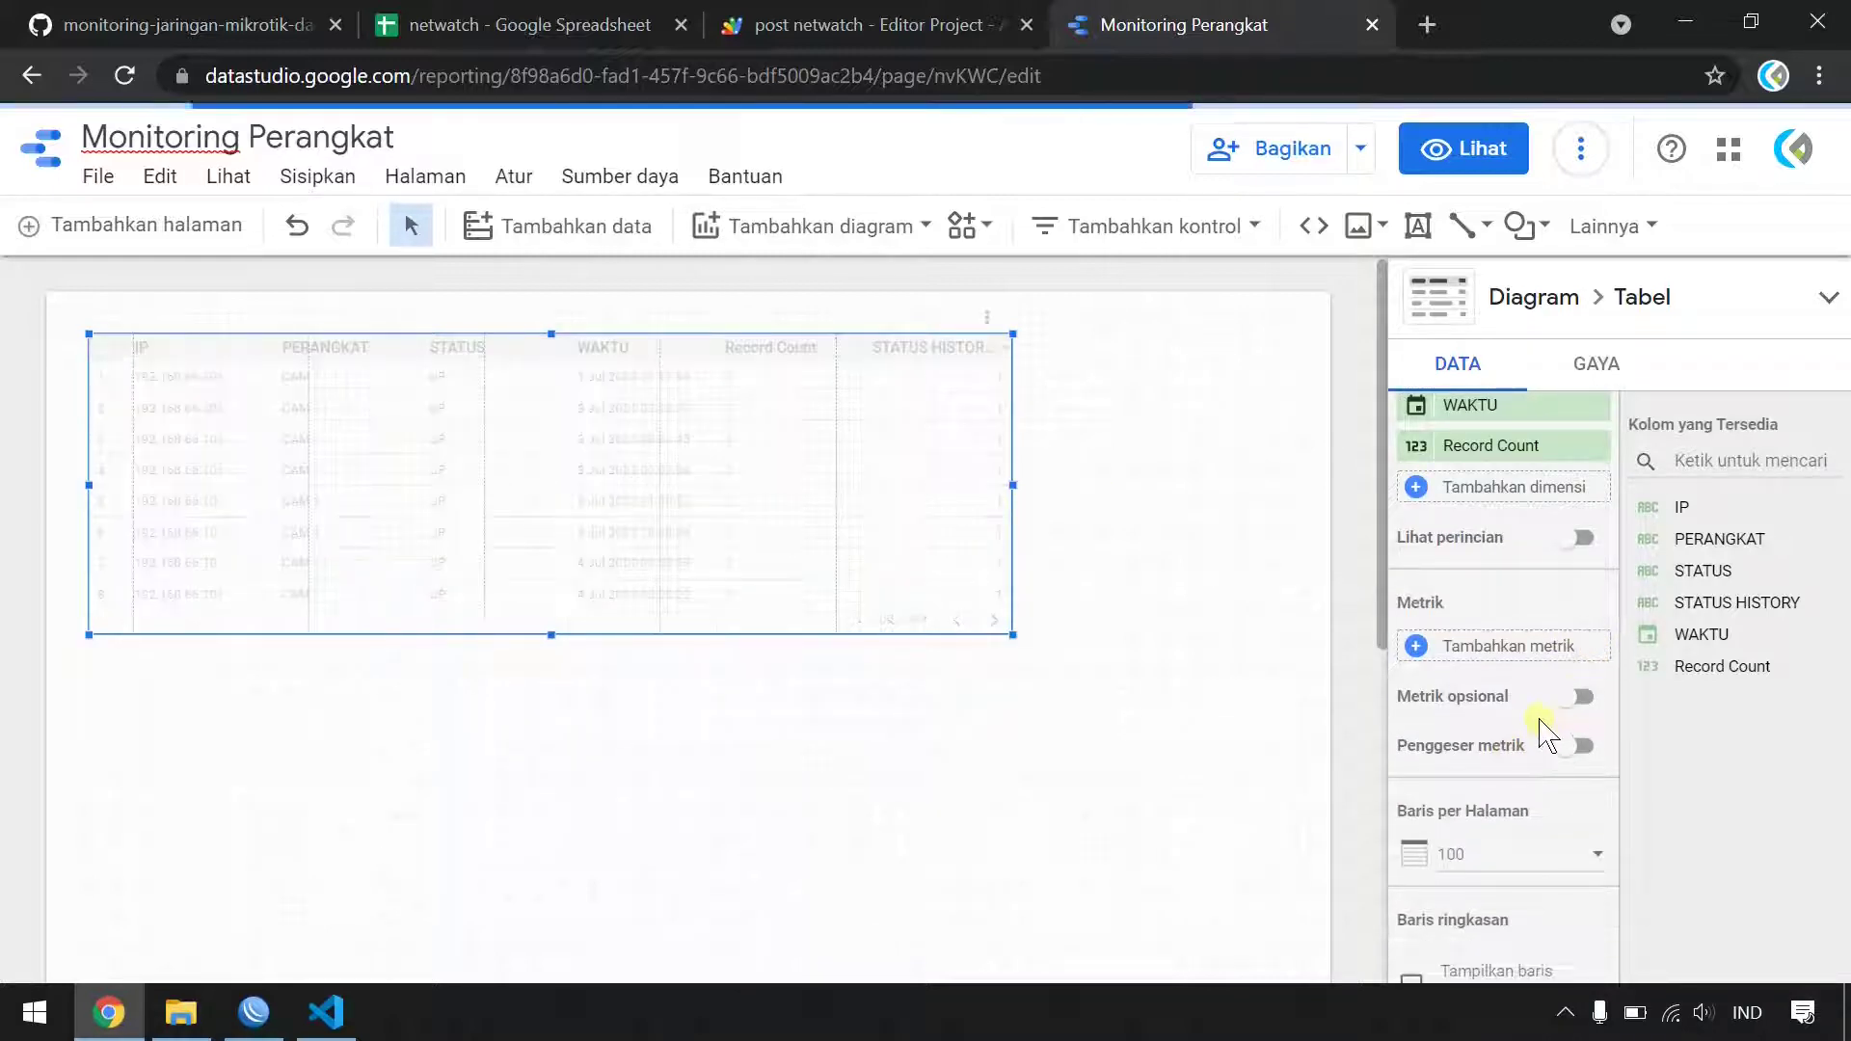
scroll(1419, 521, "up", 3)
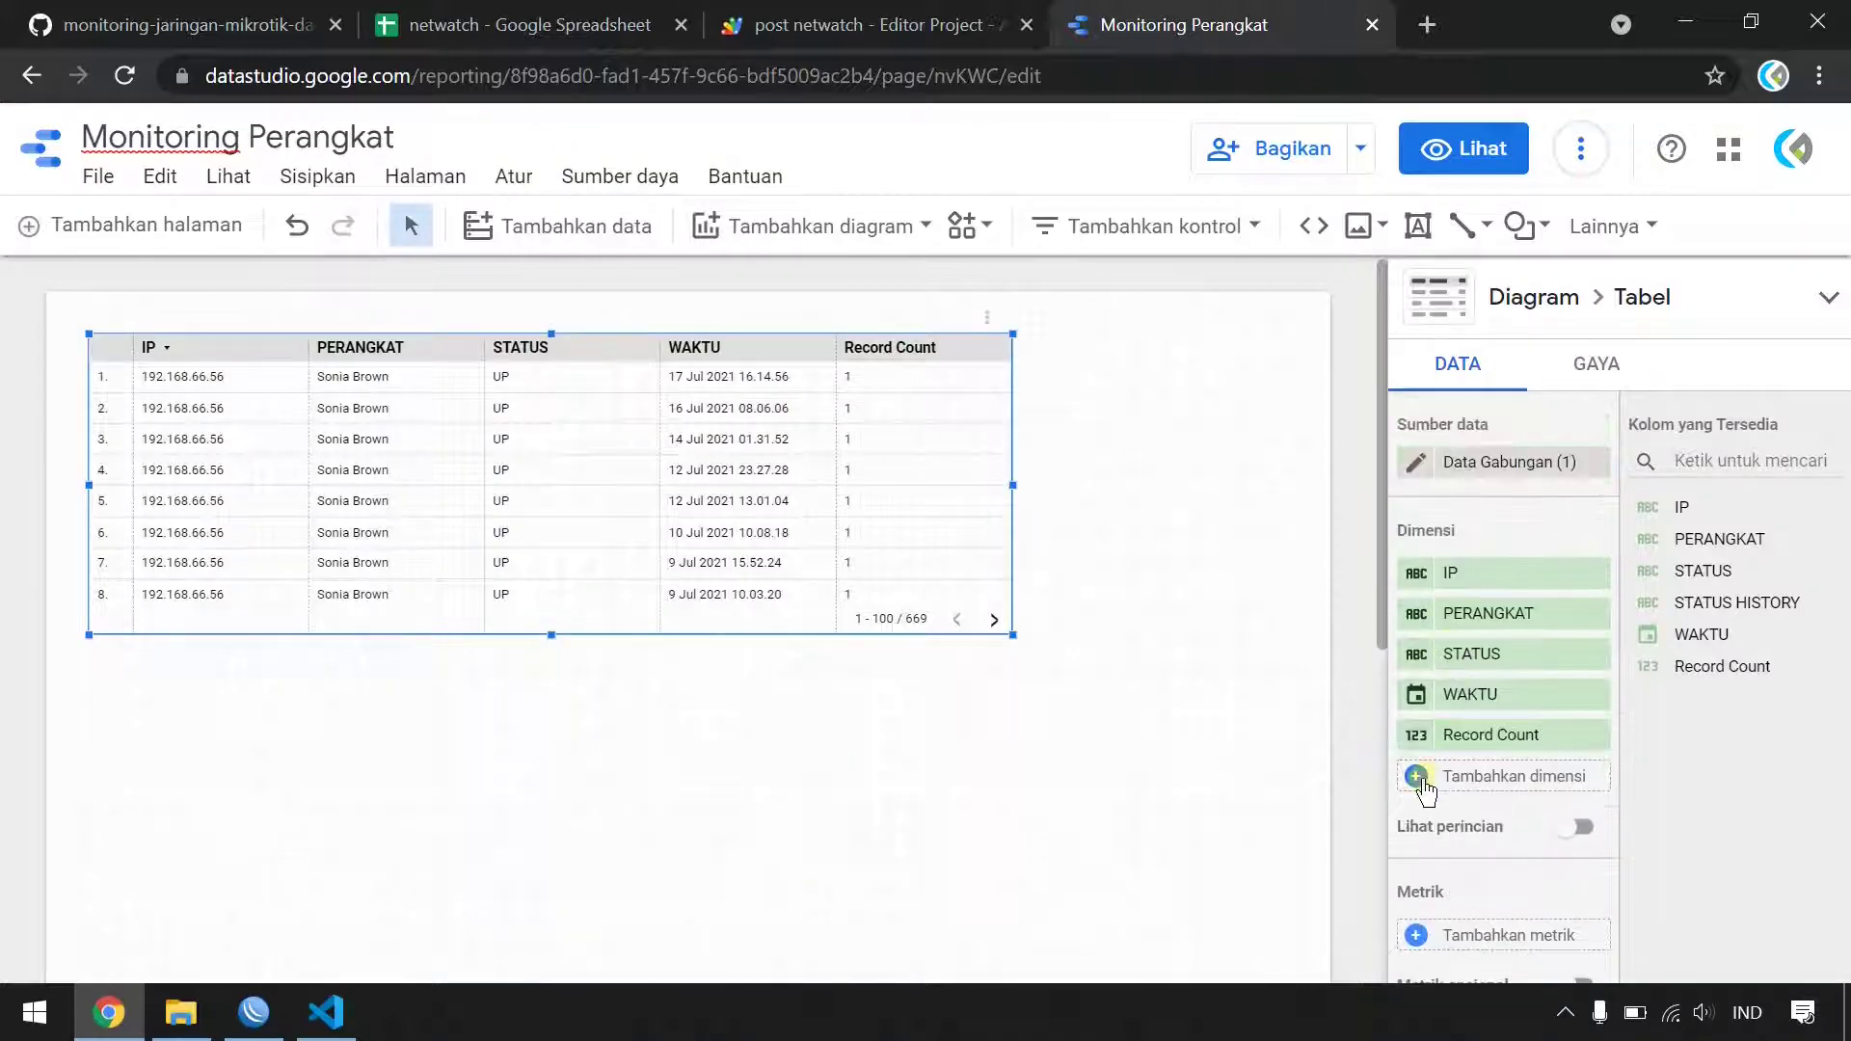
left_click(1428, 786)
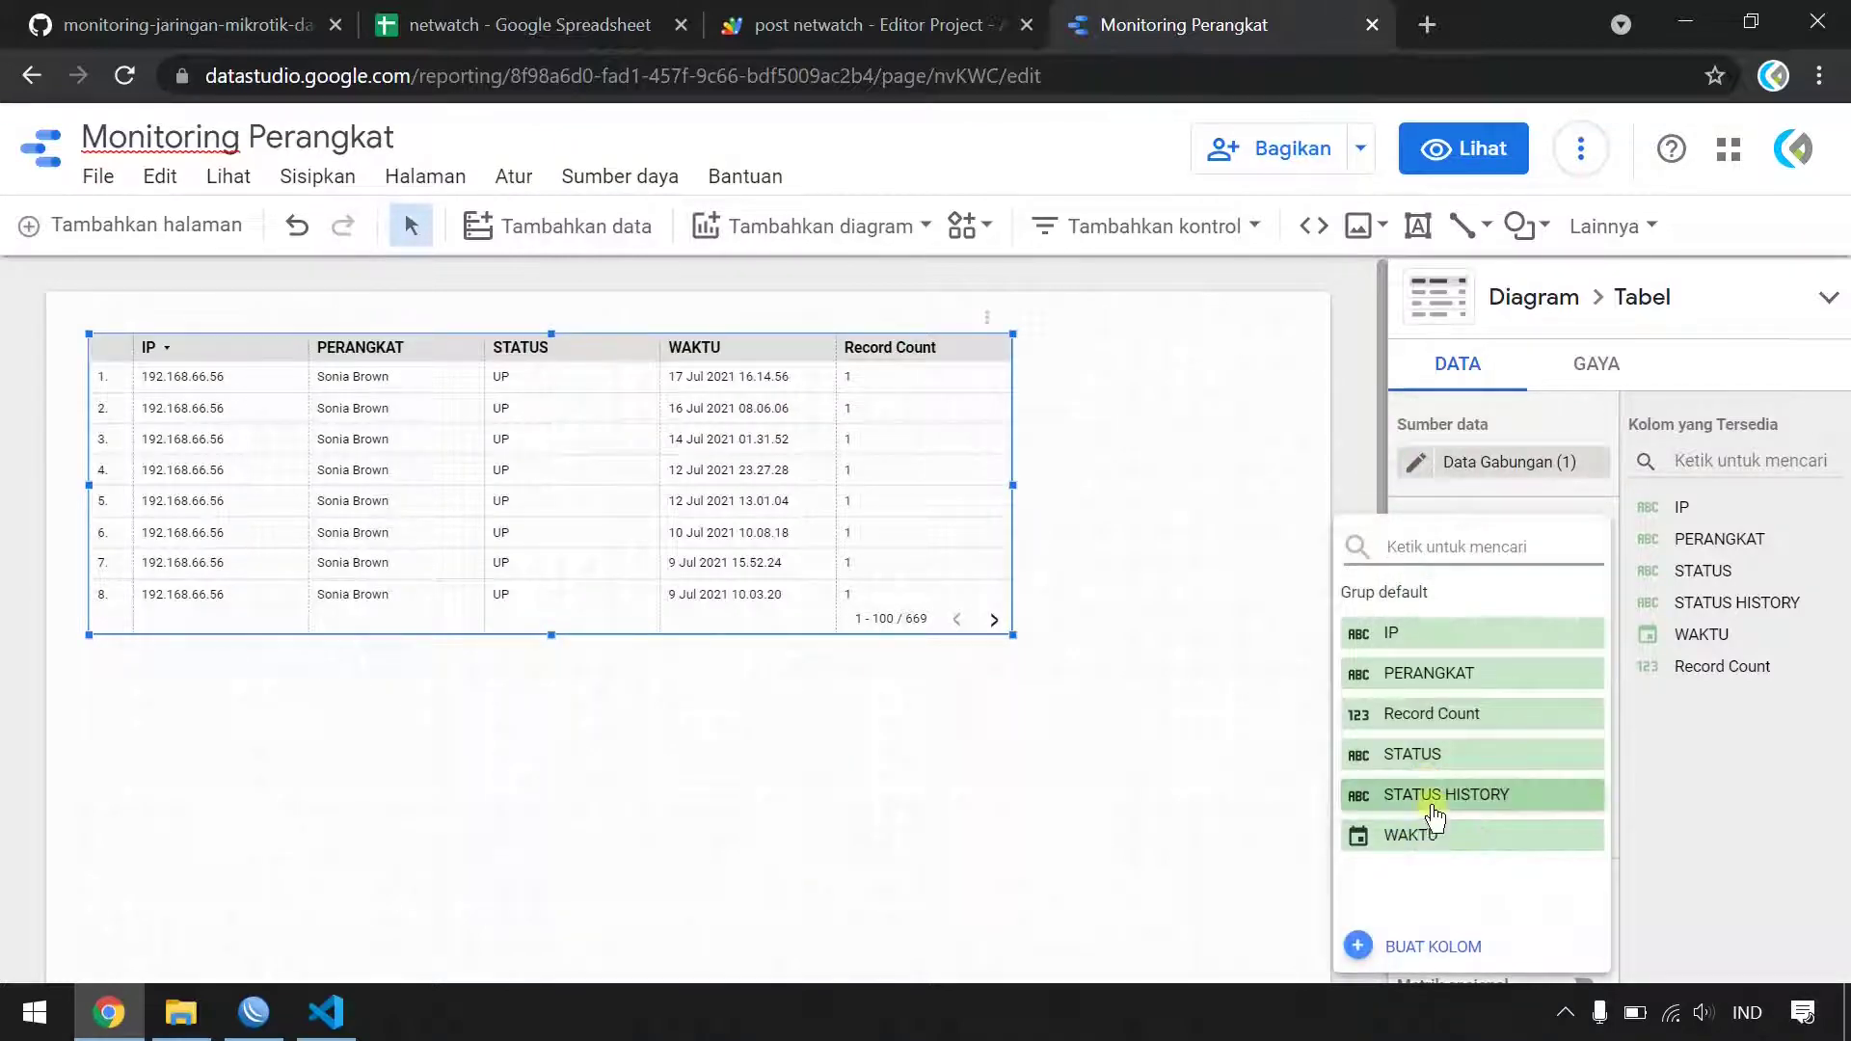
left_click(1434, 795)
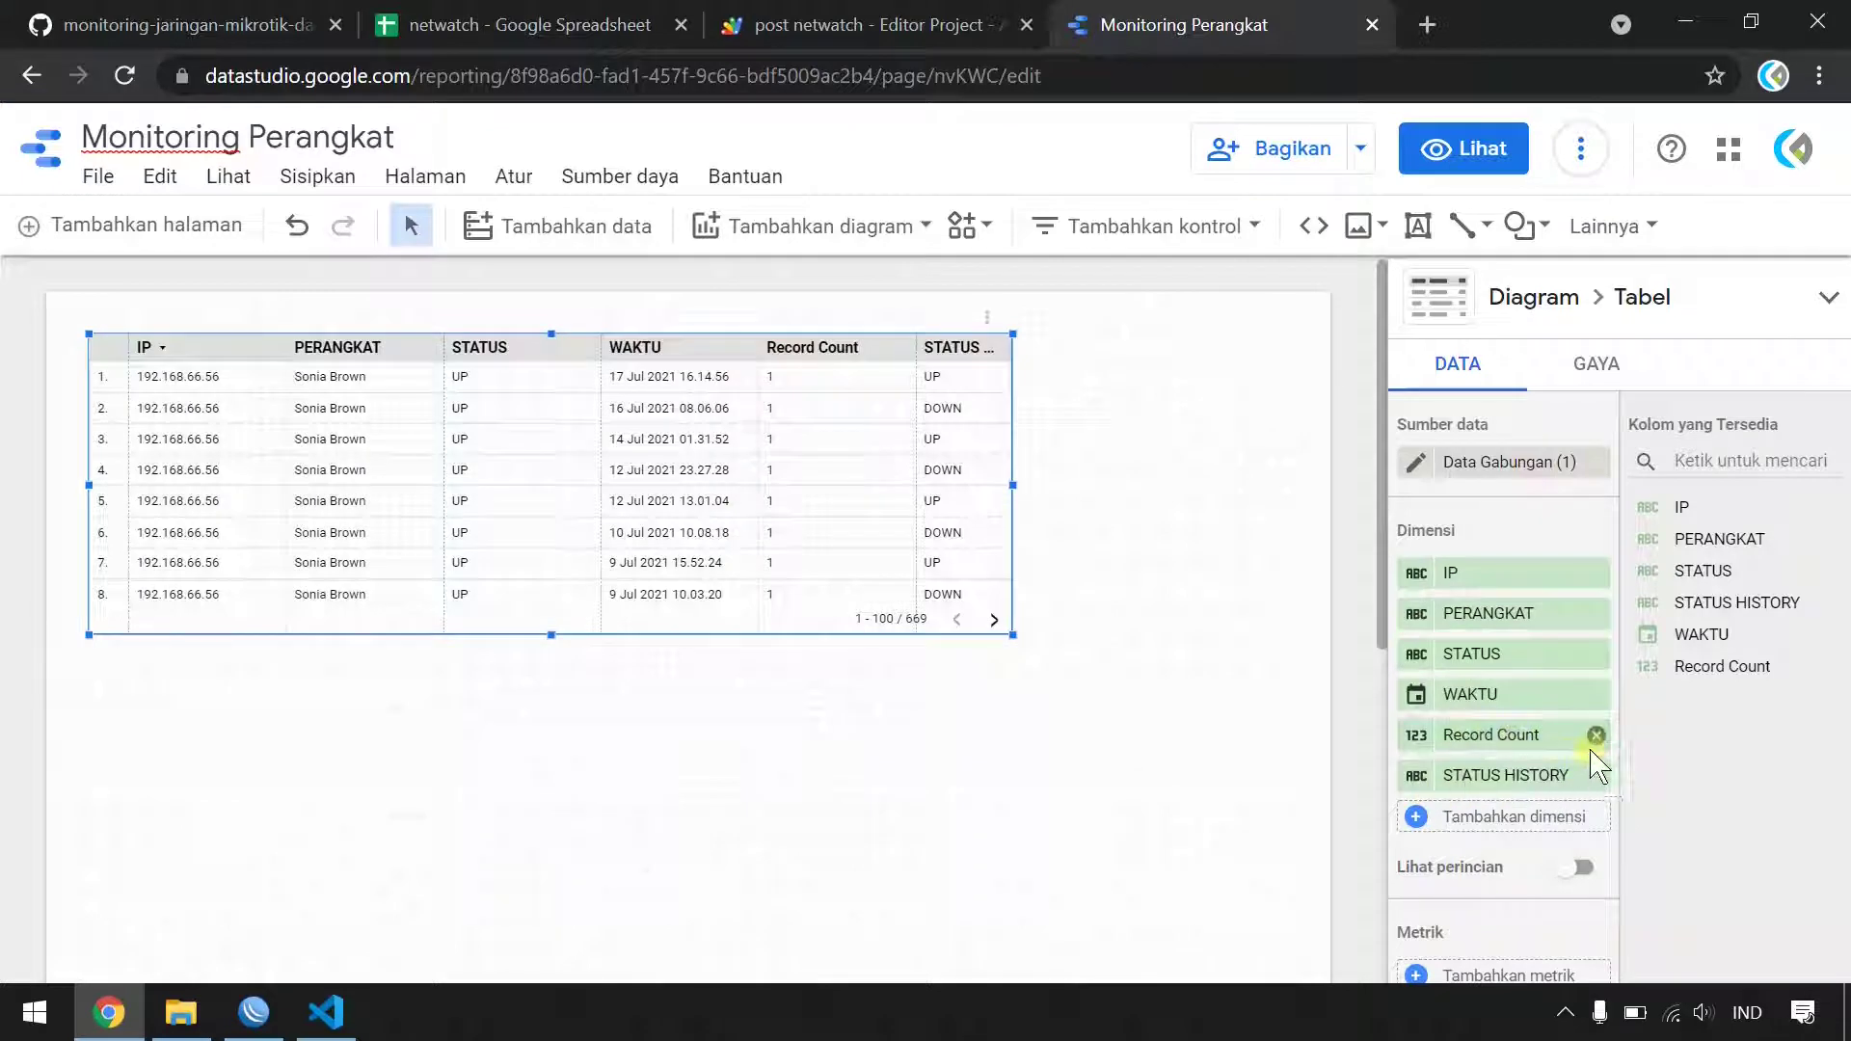
left_click(1596, 736)
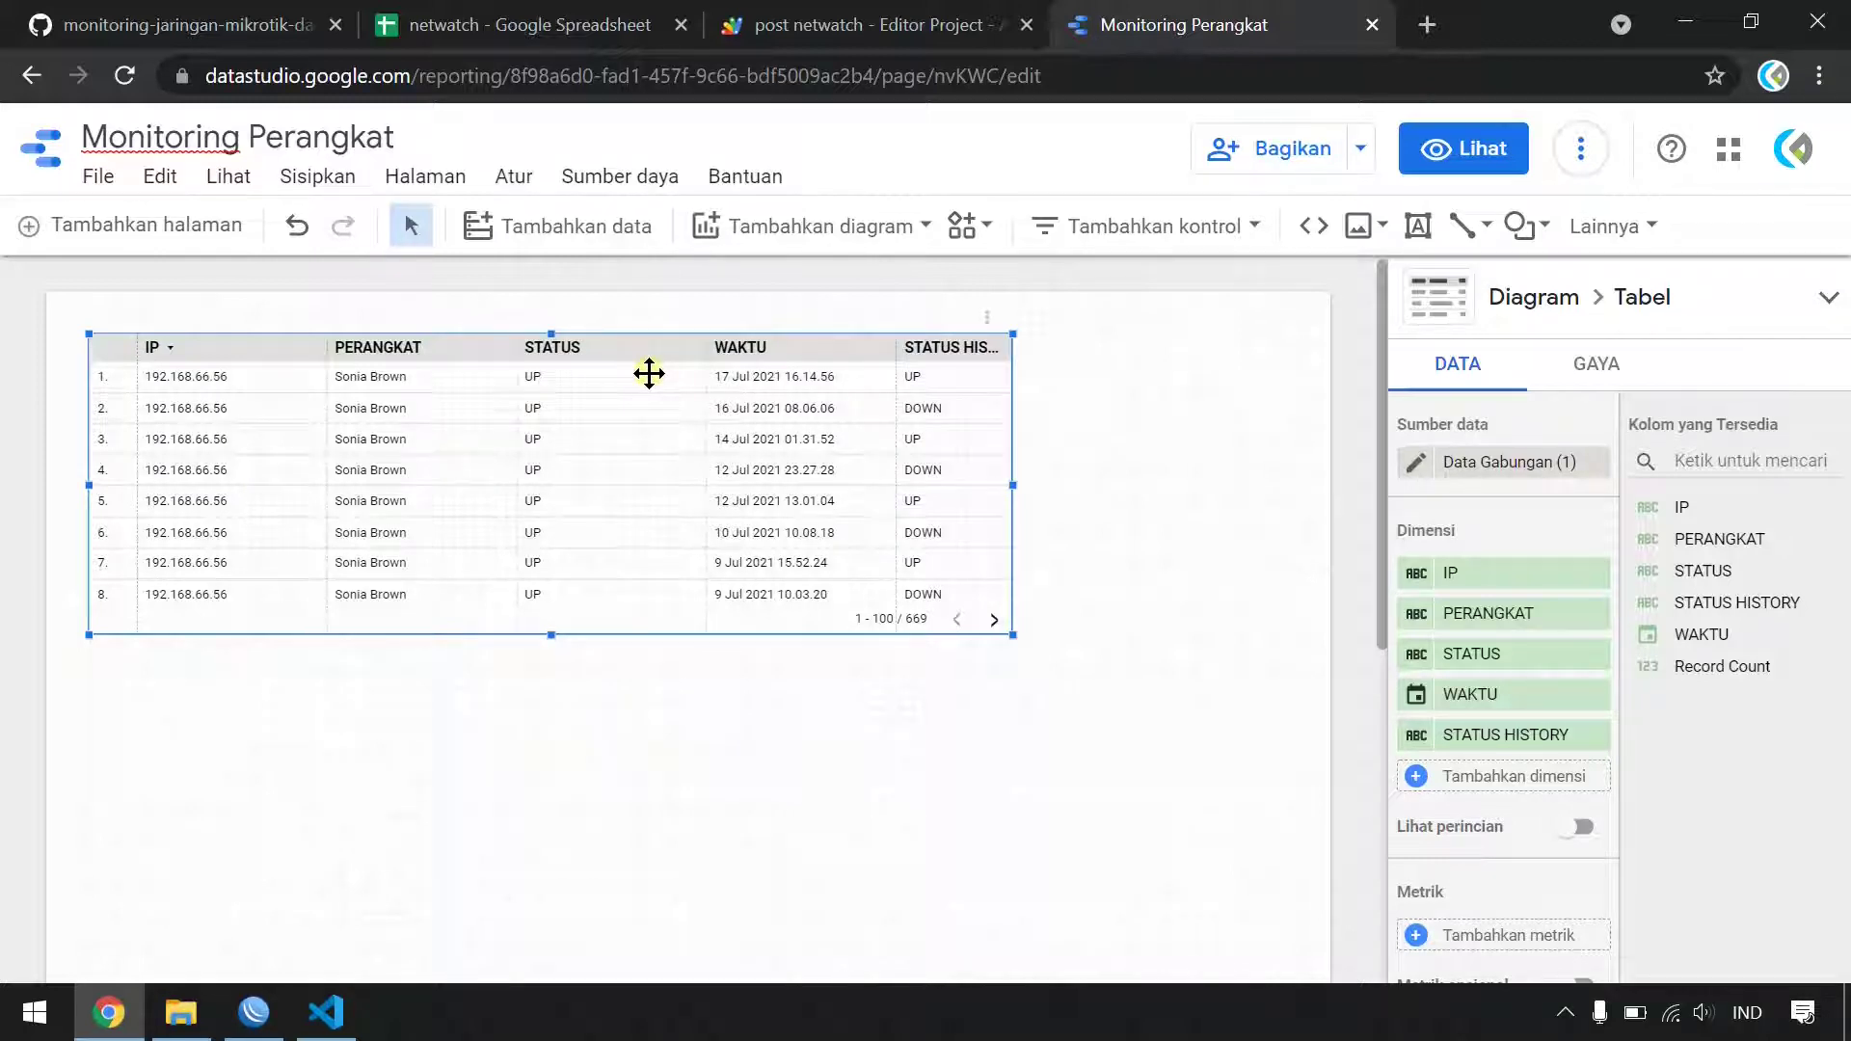
- Duplicate the table below the original and remove STATUS HISTORY and WAKTU from the top table
key("ctrl+d")
mouse_move(660, 371)
left_mouse_down()
mouse_move(657, 675)
mouse_move(639, 681)
left_mouse_up()
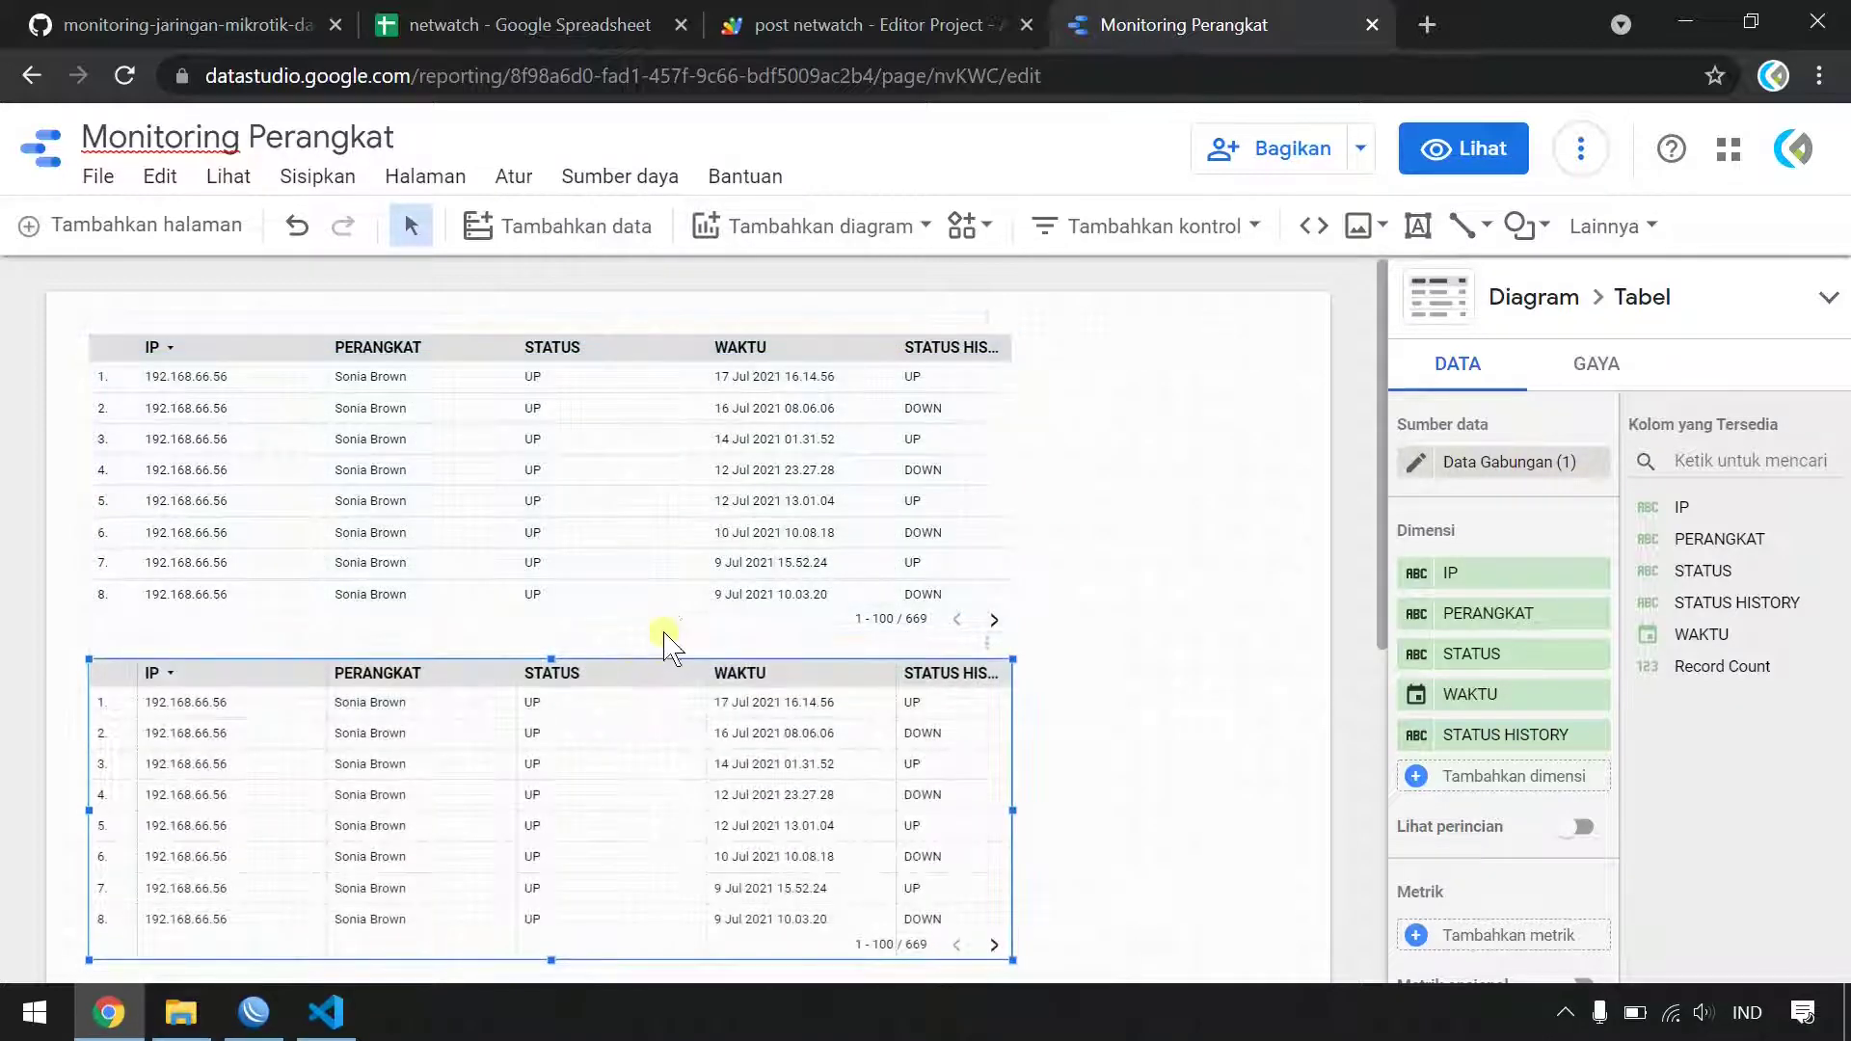
left_click(375, 430)
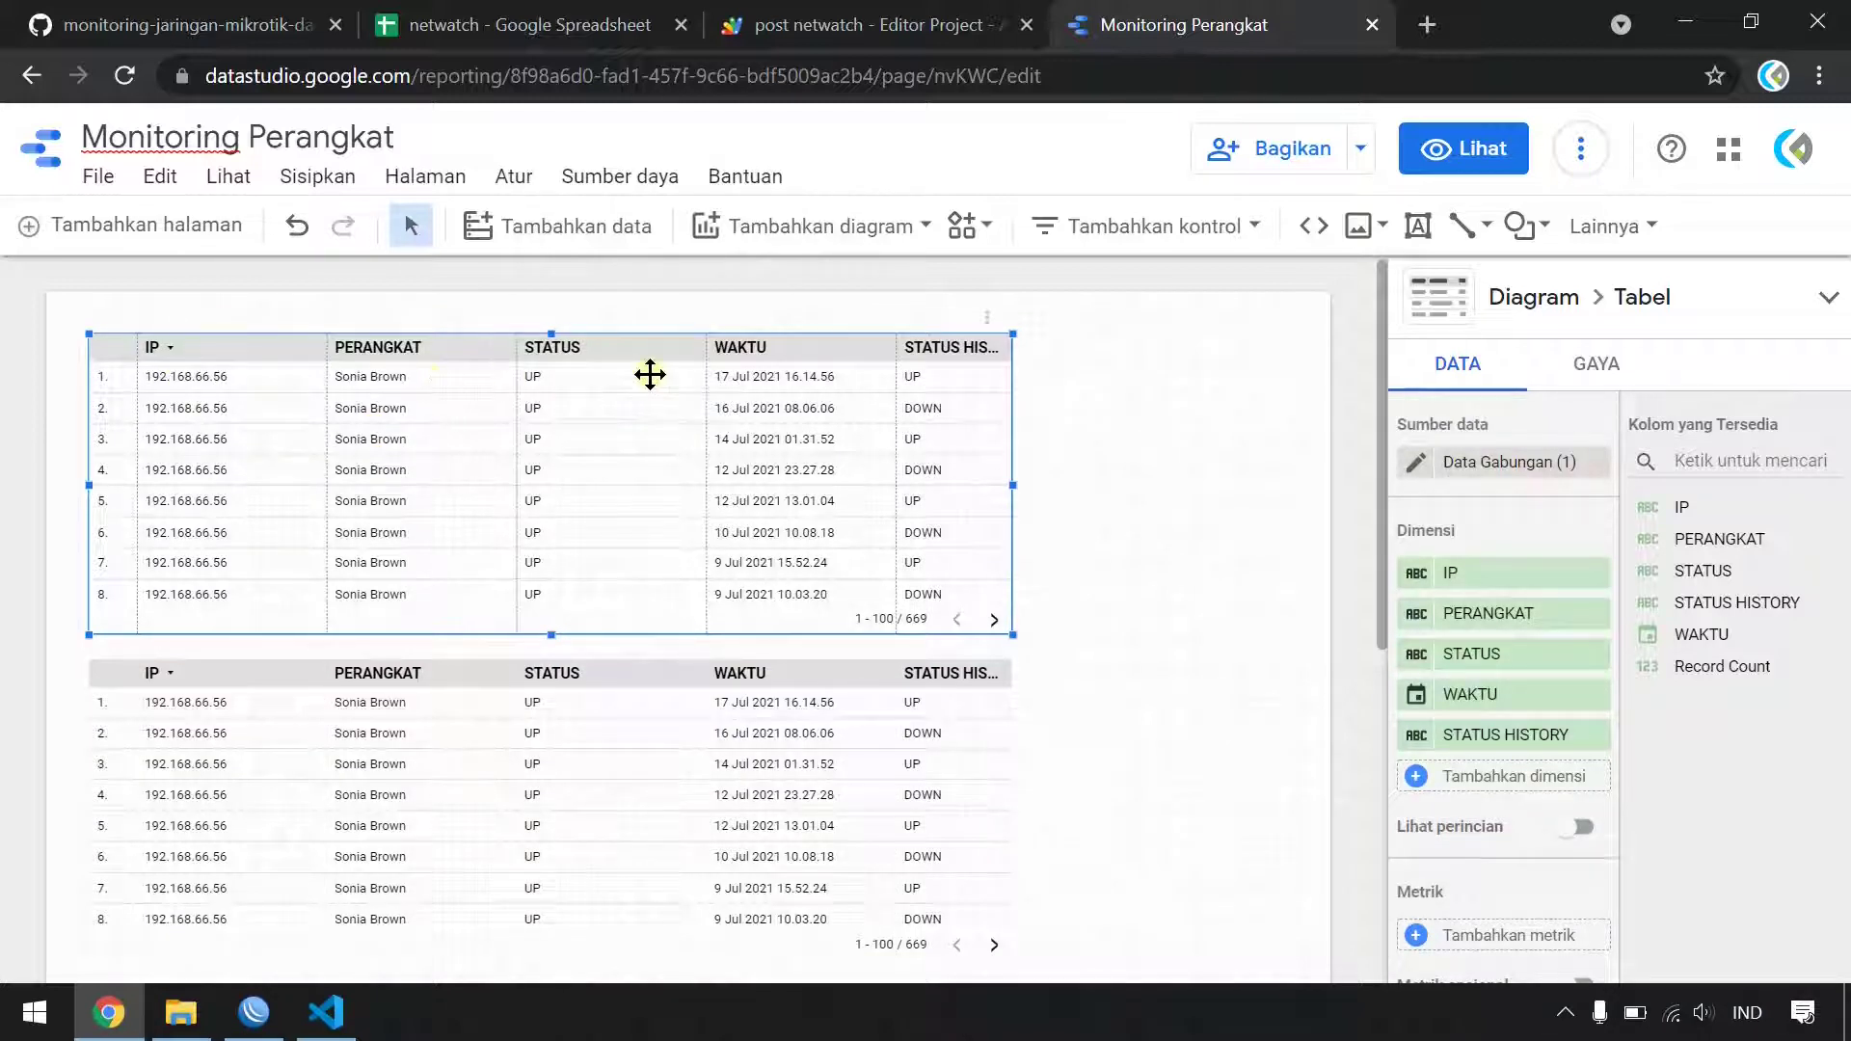
left_click(1596, 735)
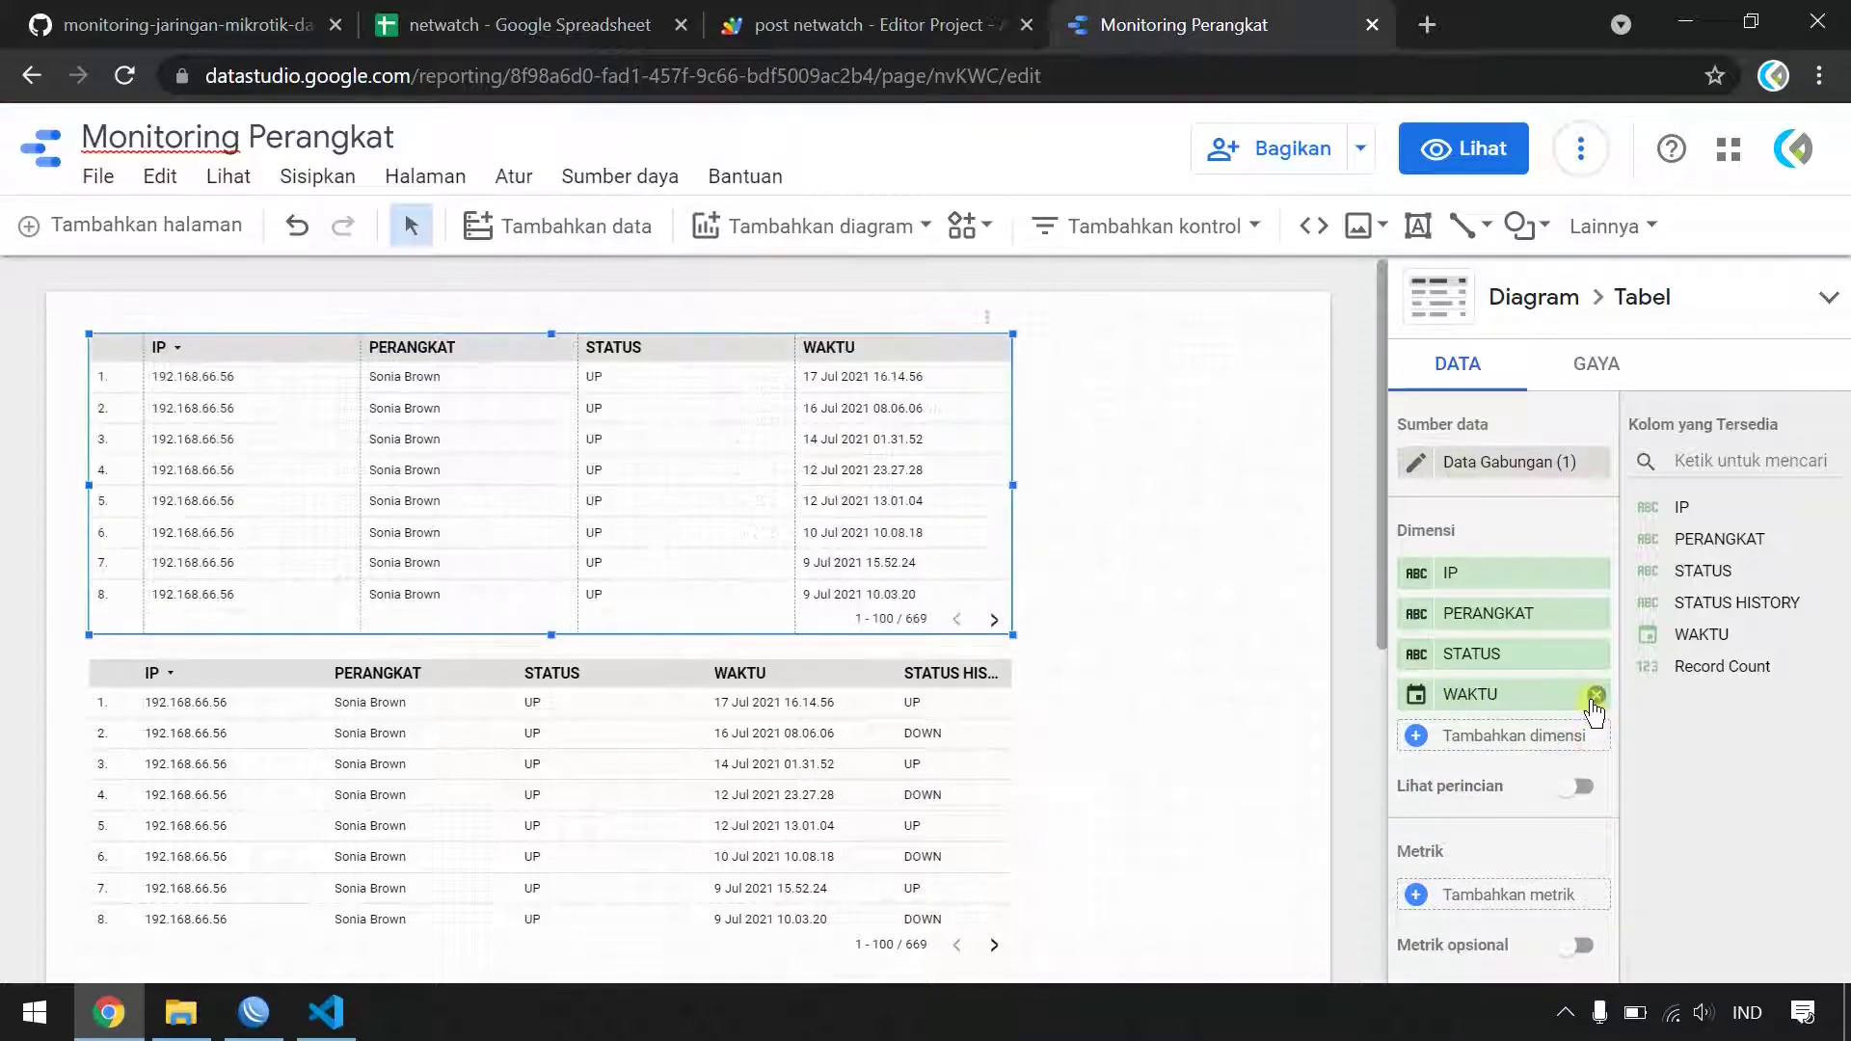
left_click(1596, 695)
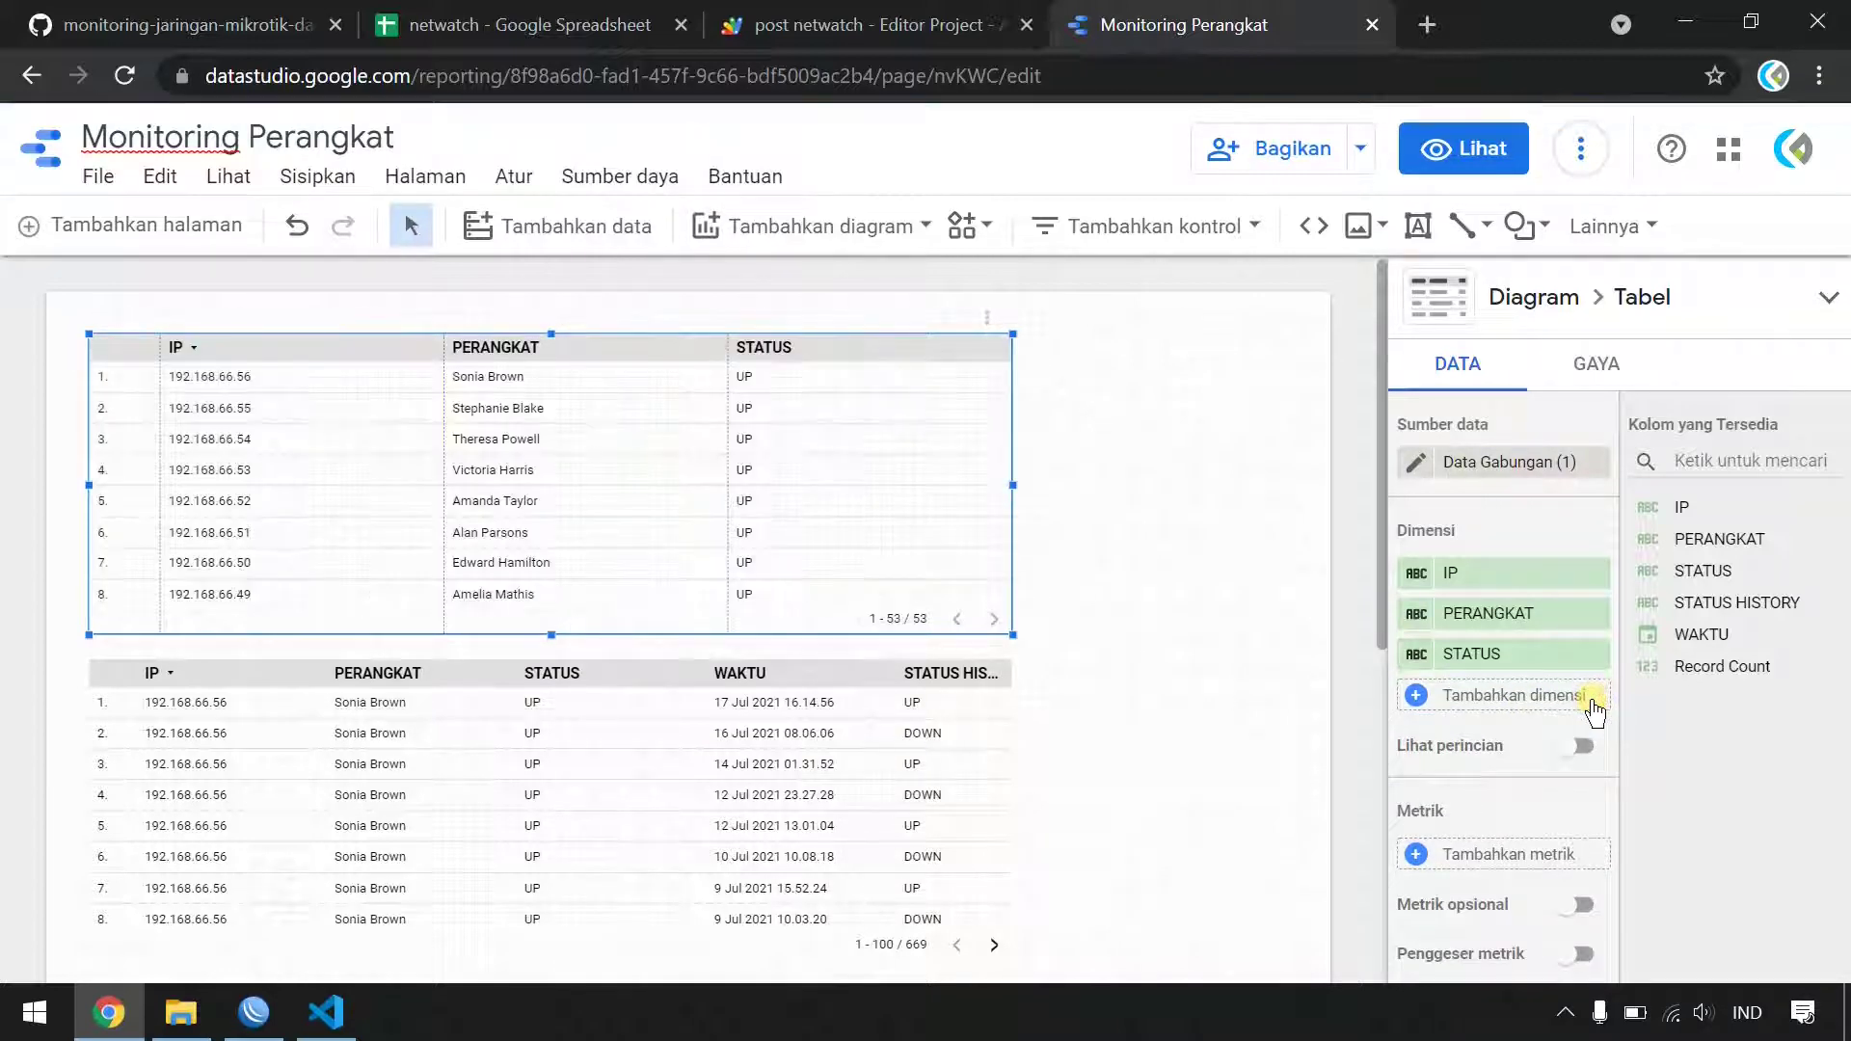
- Remove IP and STATUS from the bottom table and make WAKTU its first column
scroll(482, 530, "down", 2)
left_click(498, 624)
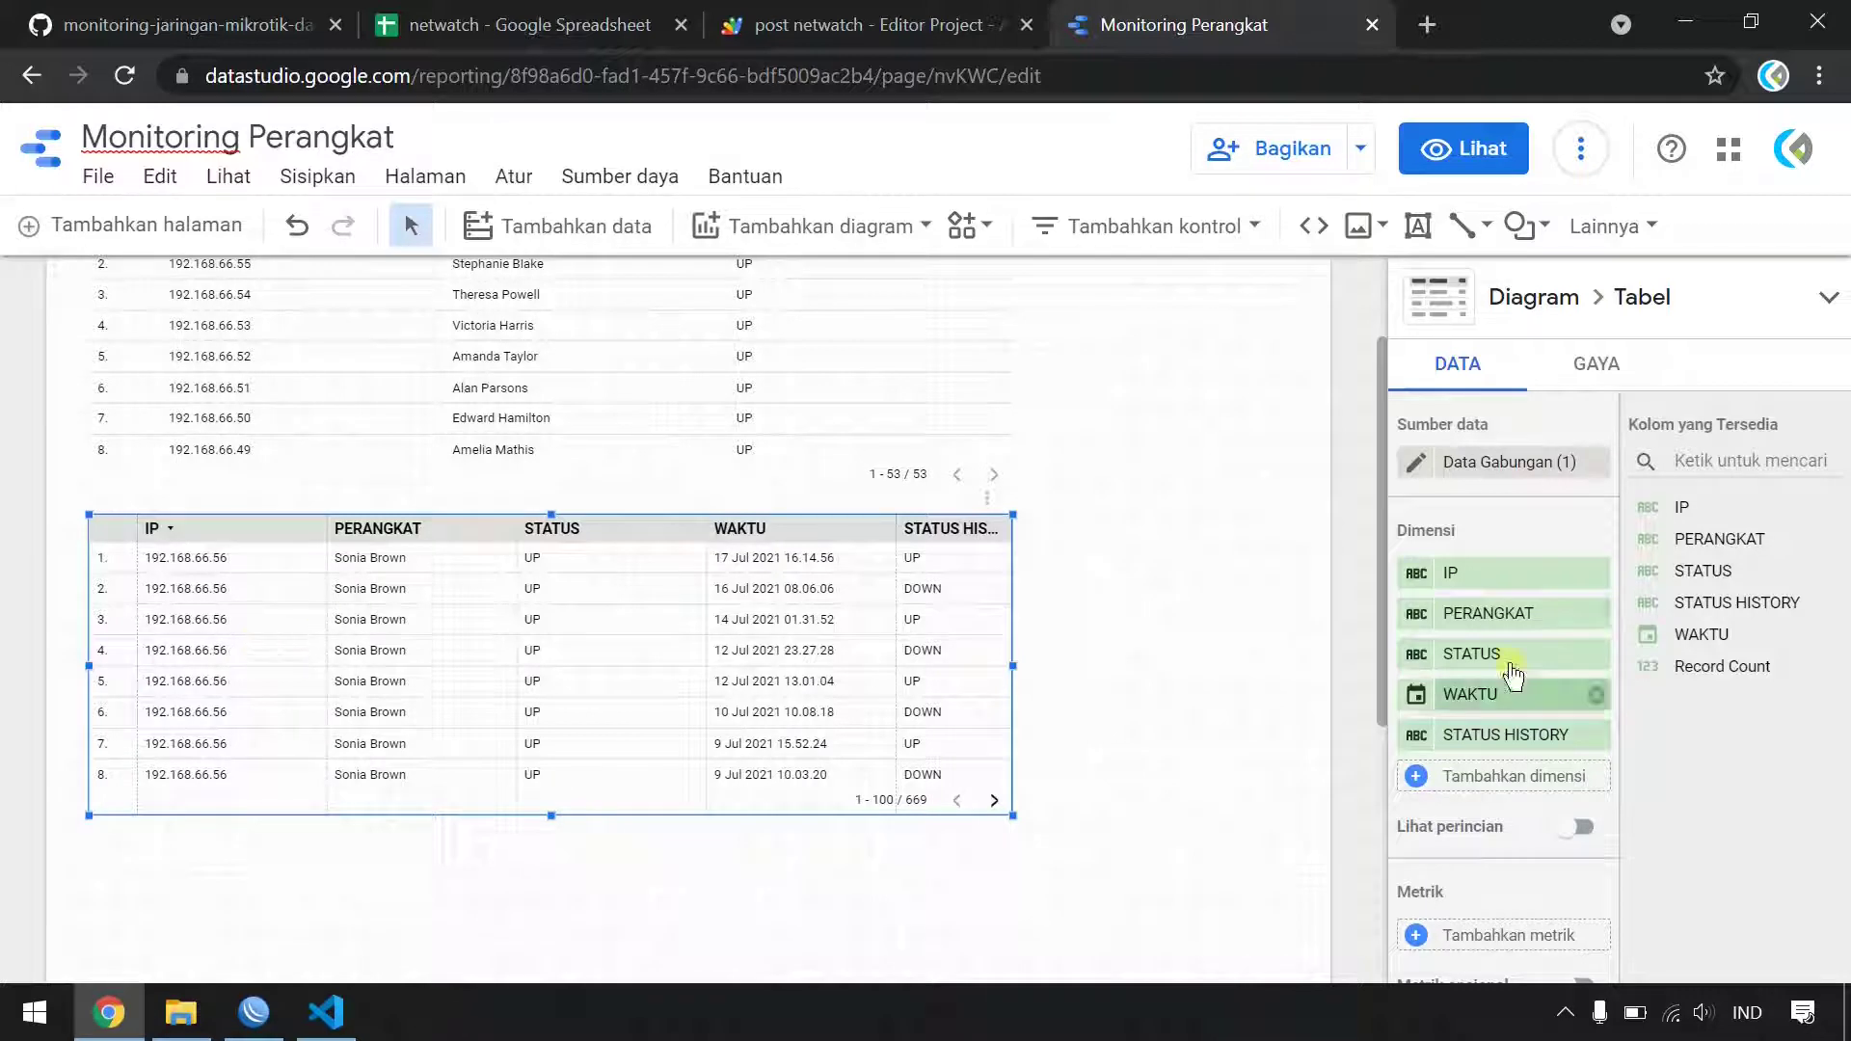
left_click(1596, 574)
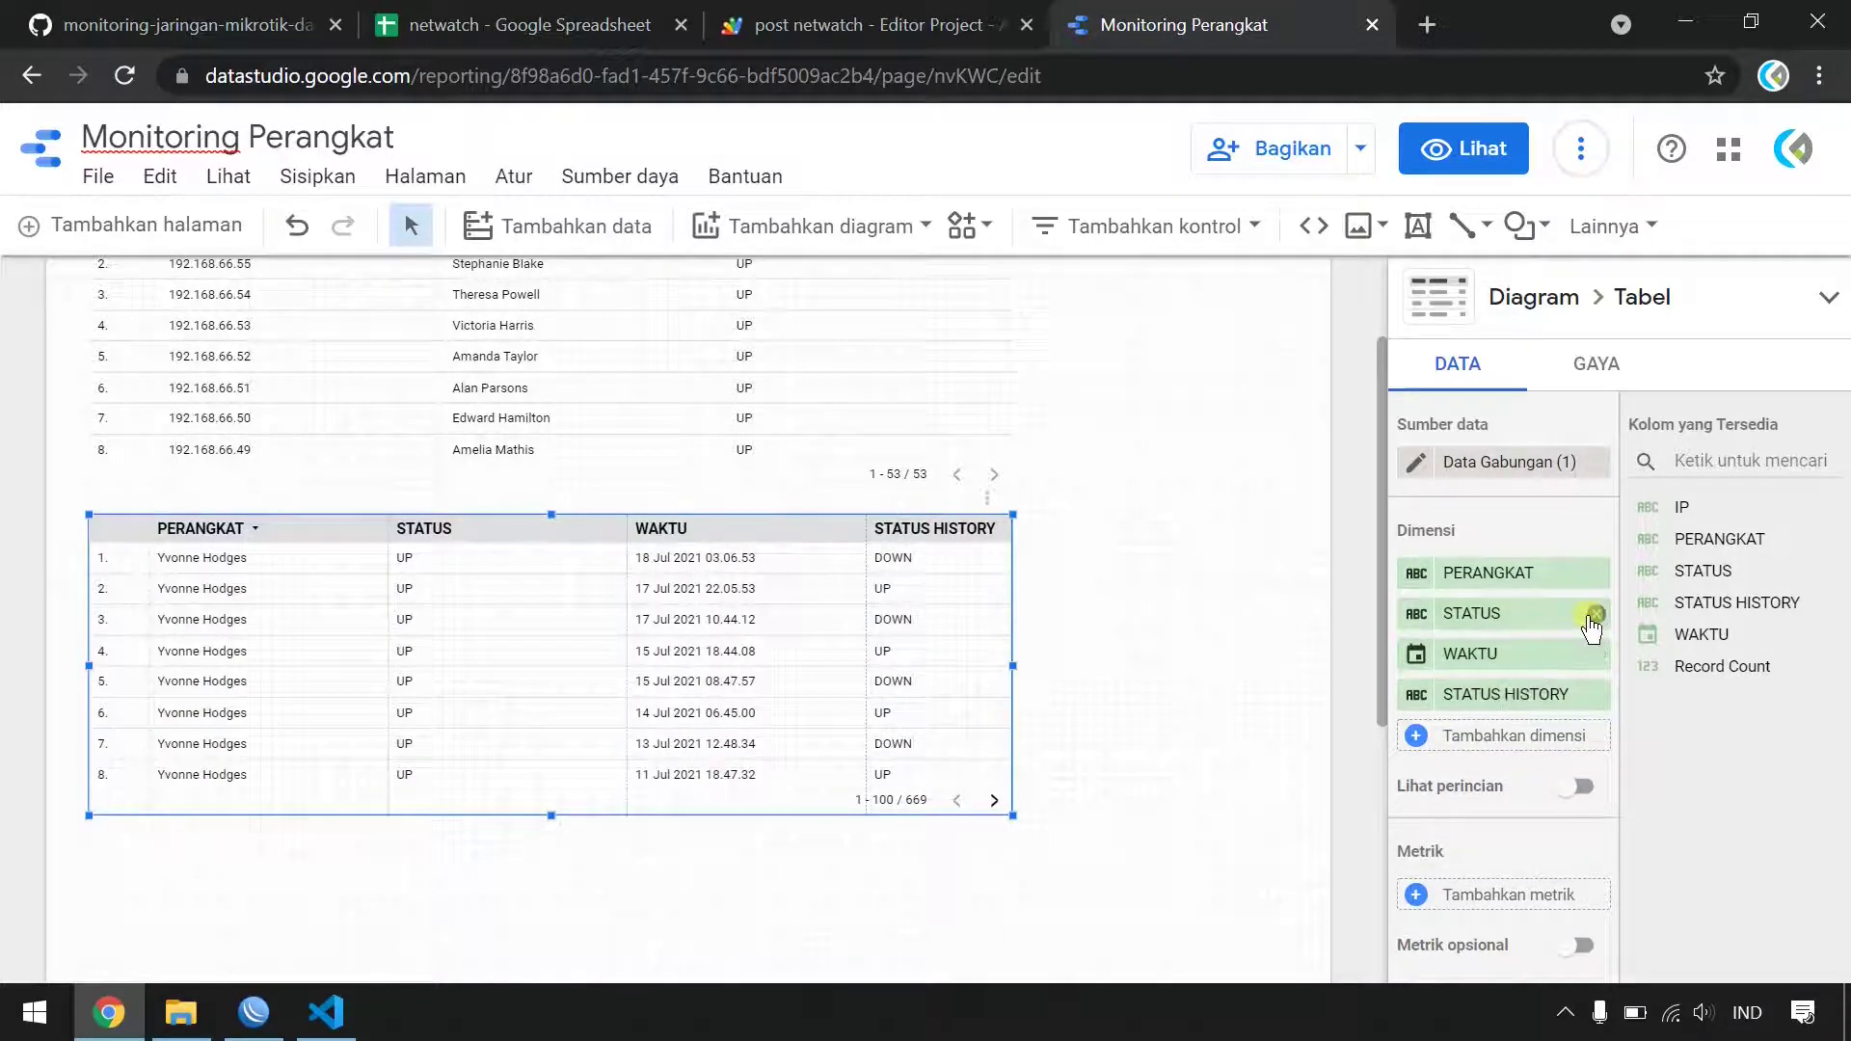
left_click(1595, 615)
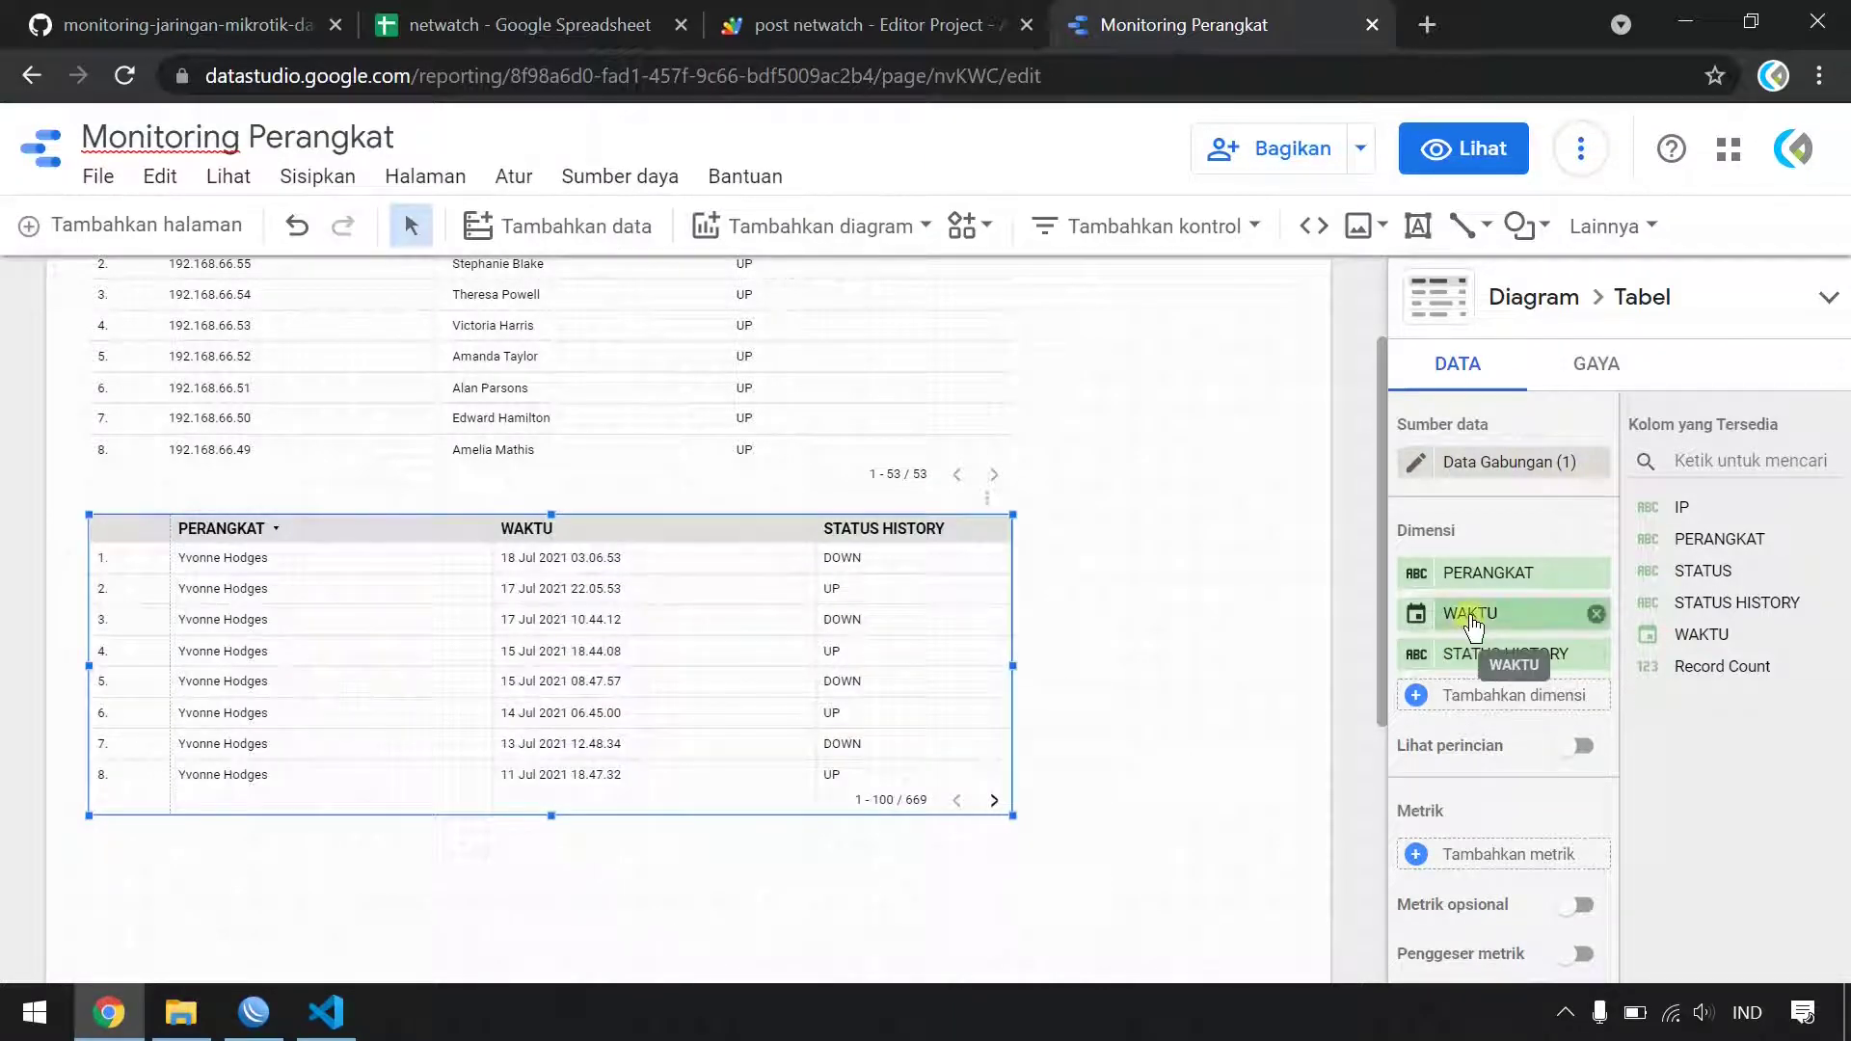
left_click_drag(1472, 625, 1464, 564)
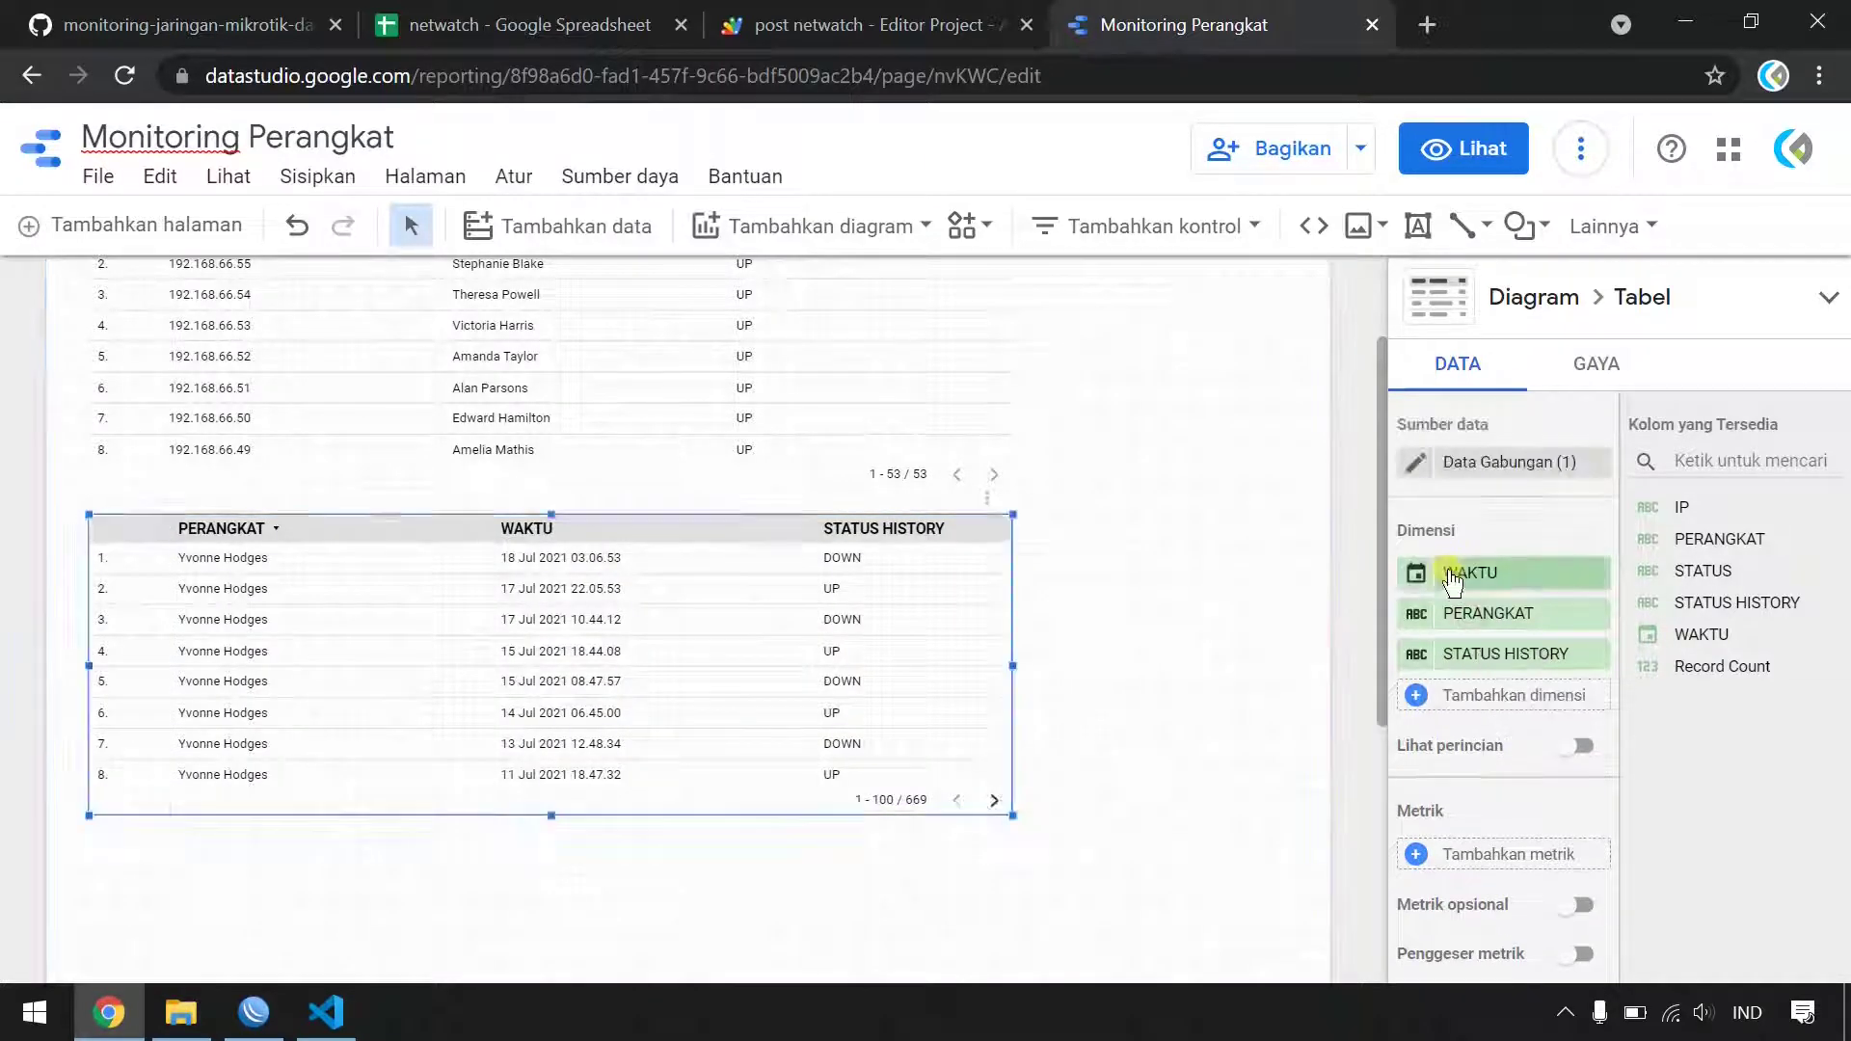
left_click(1152, 661)
- Arrange the device table on the left and the history table beside it on the right
scroll(1153, 662, "up", 2)
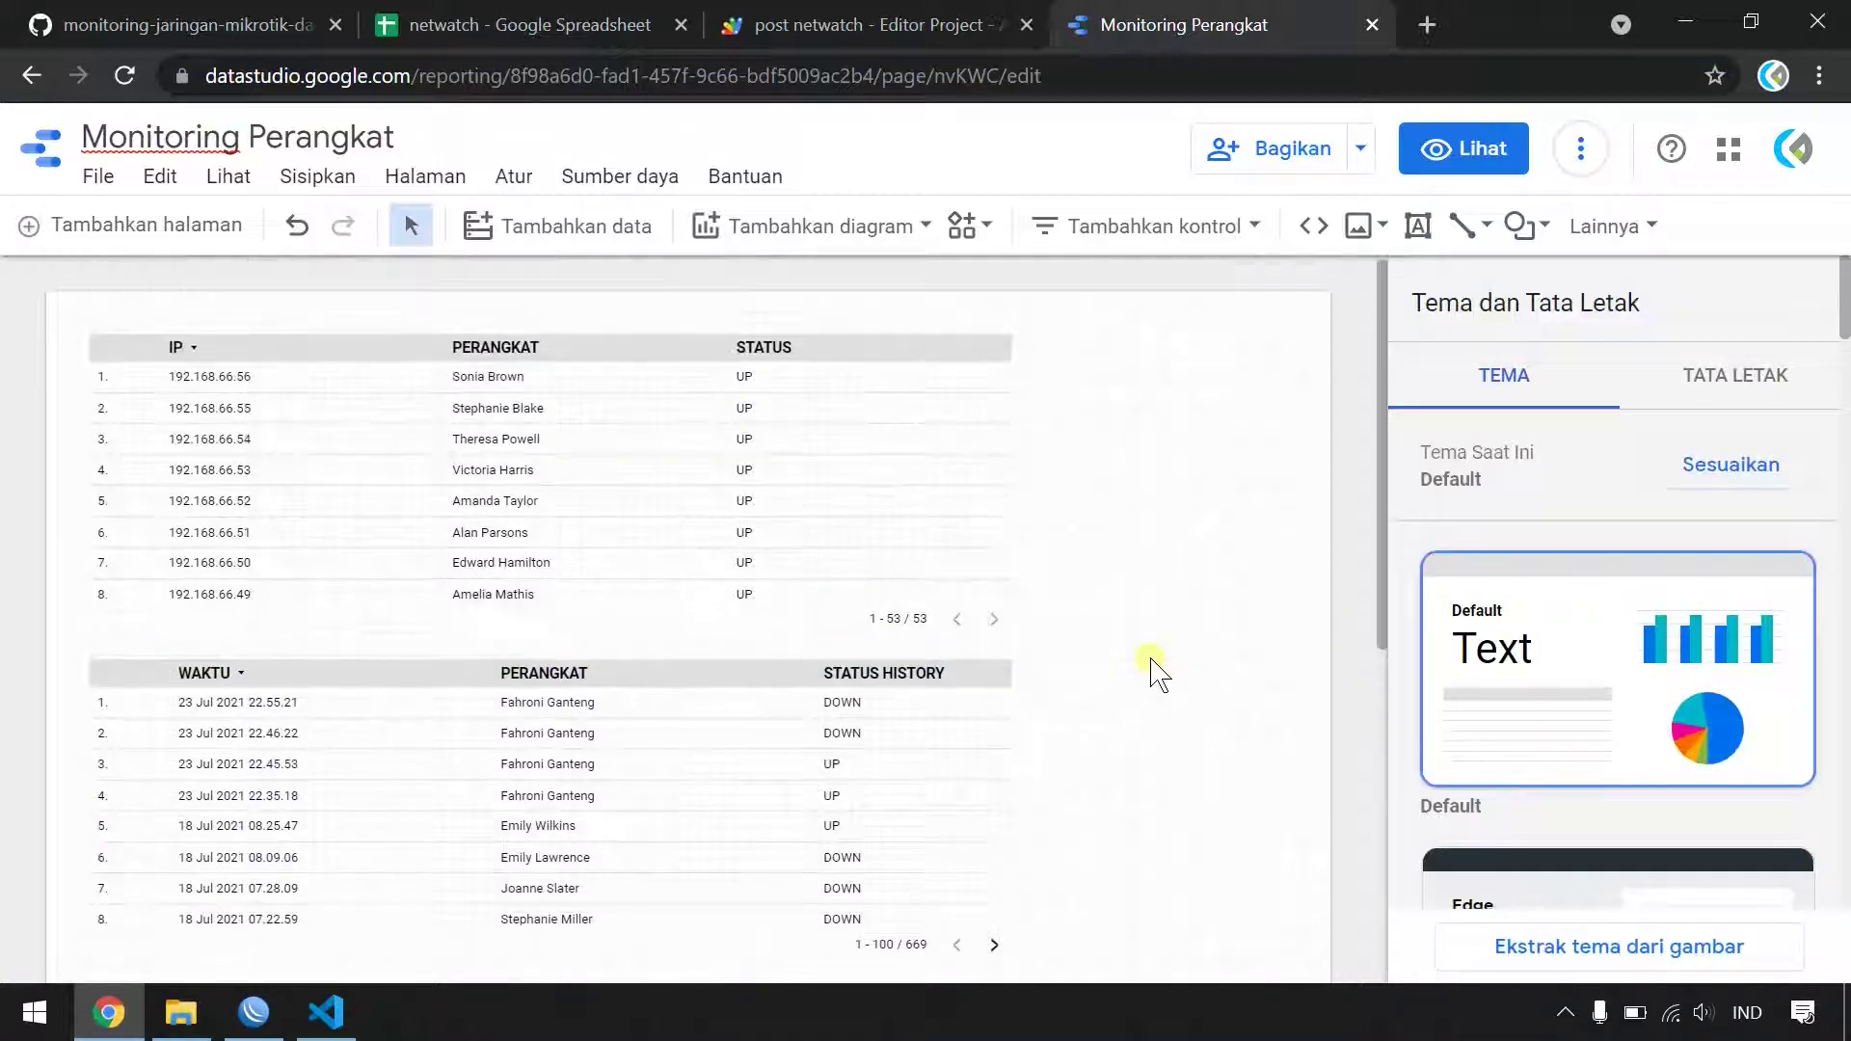
scroll(699, 684, "down", 2)
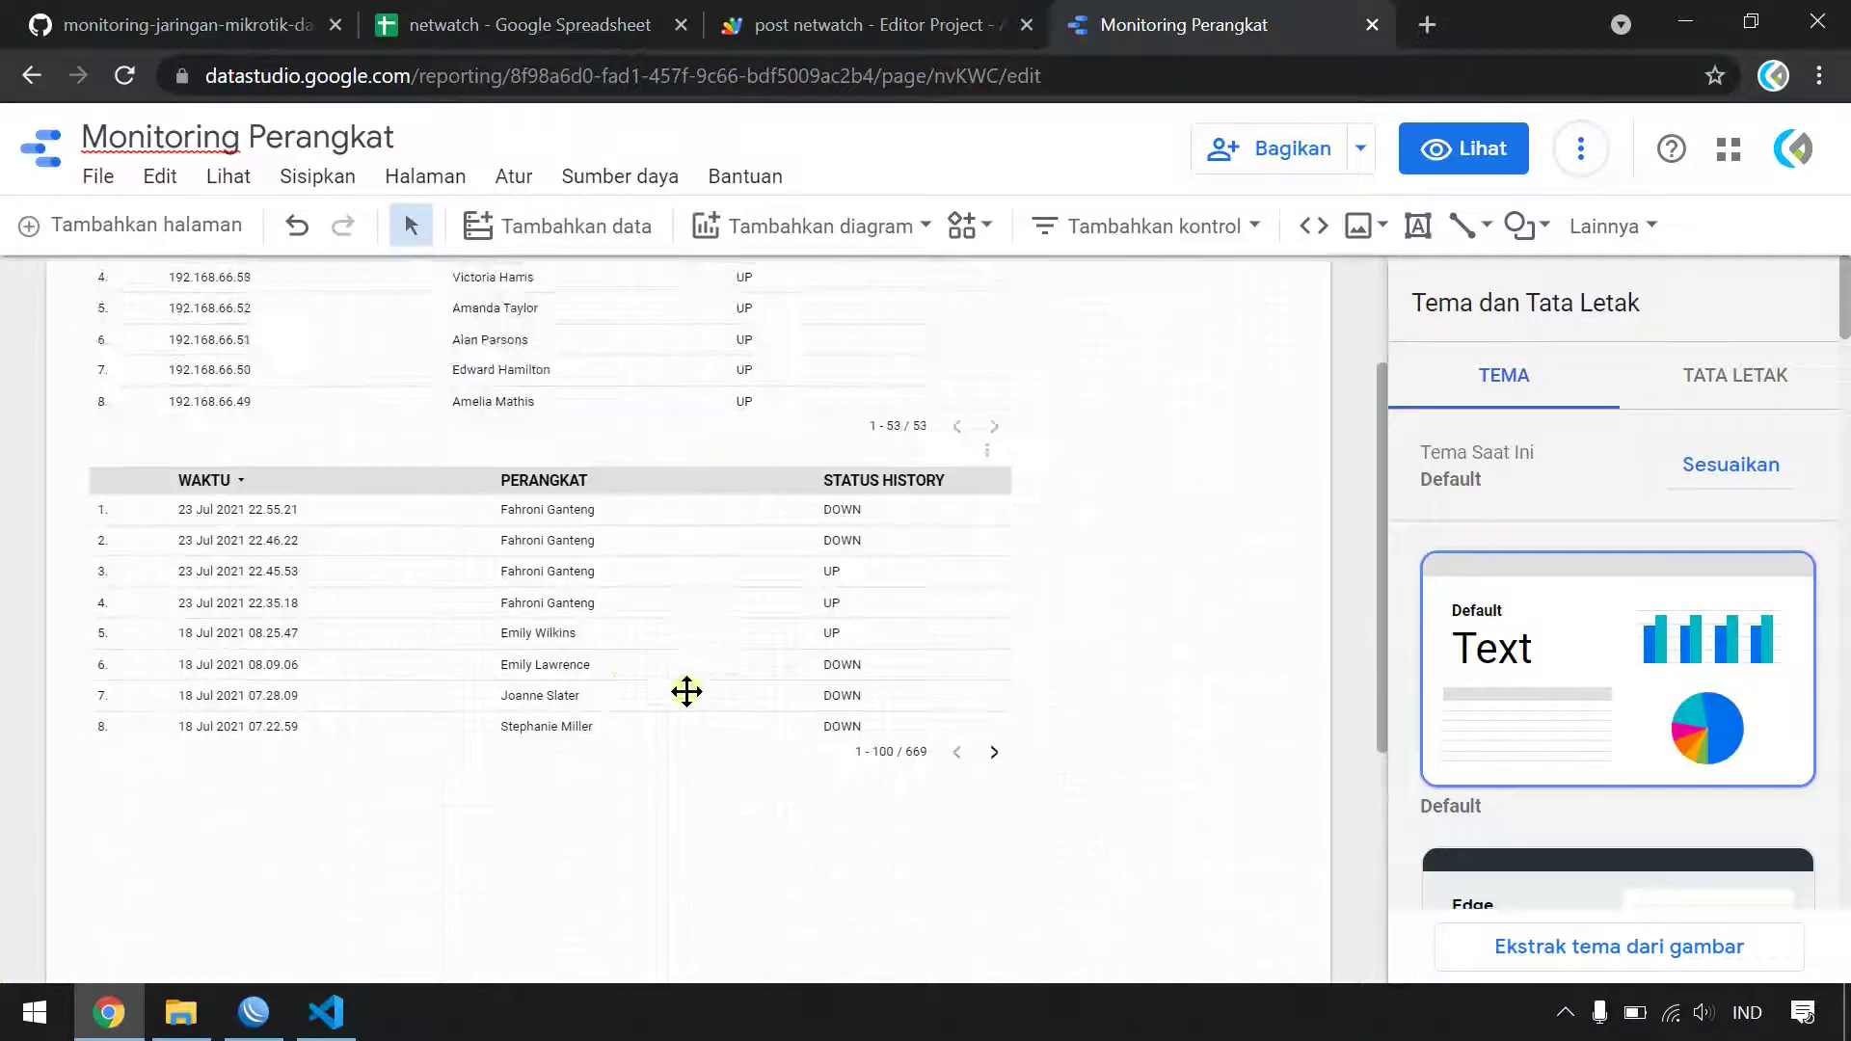
scroll(687, 690, "up", 2)
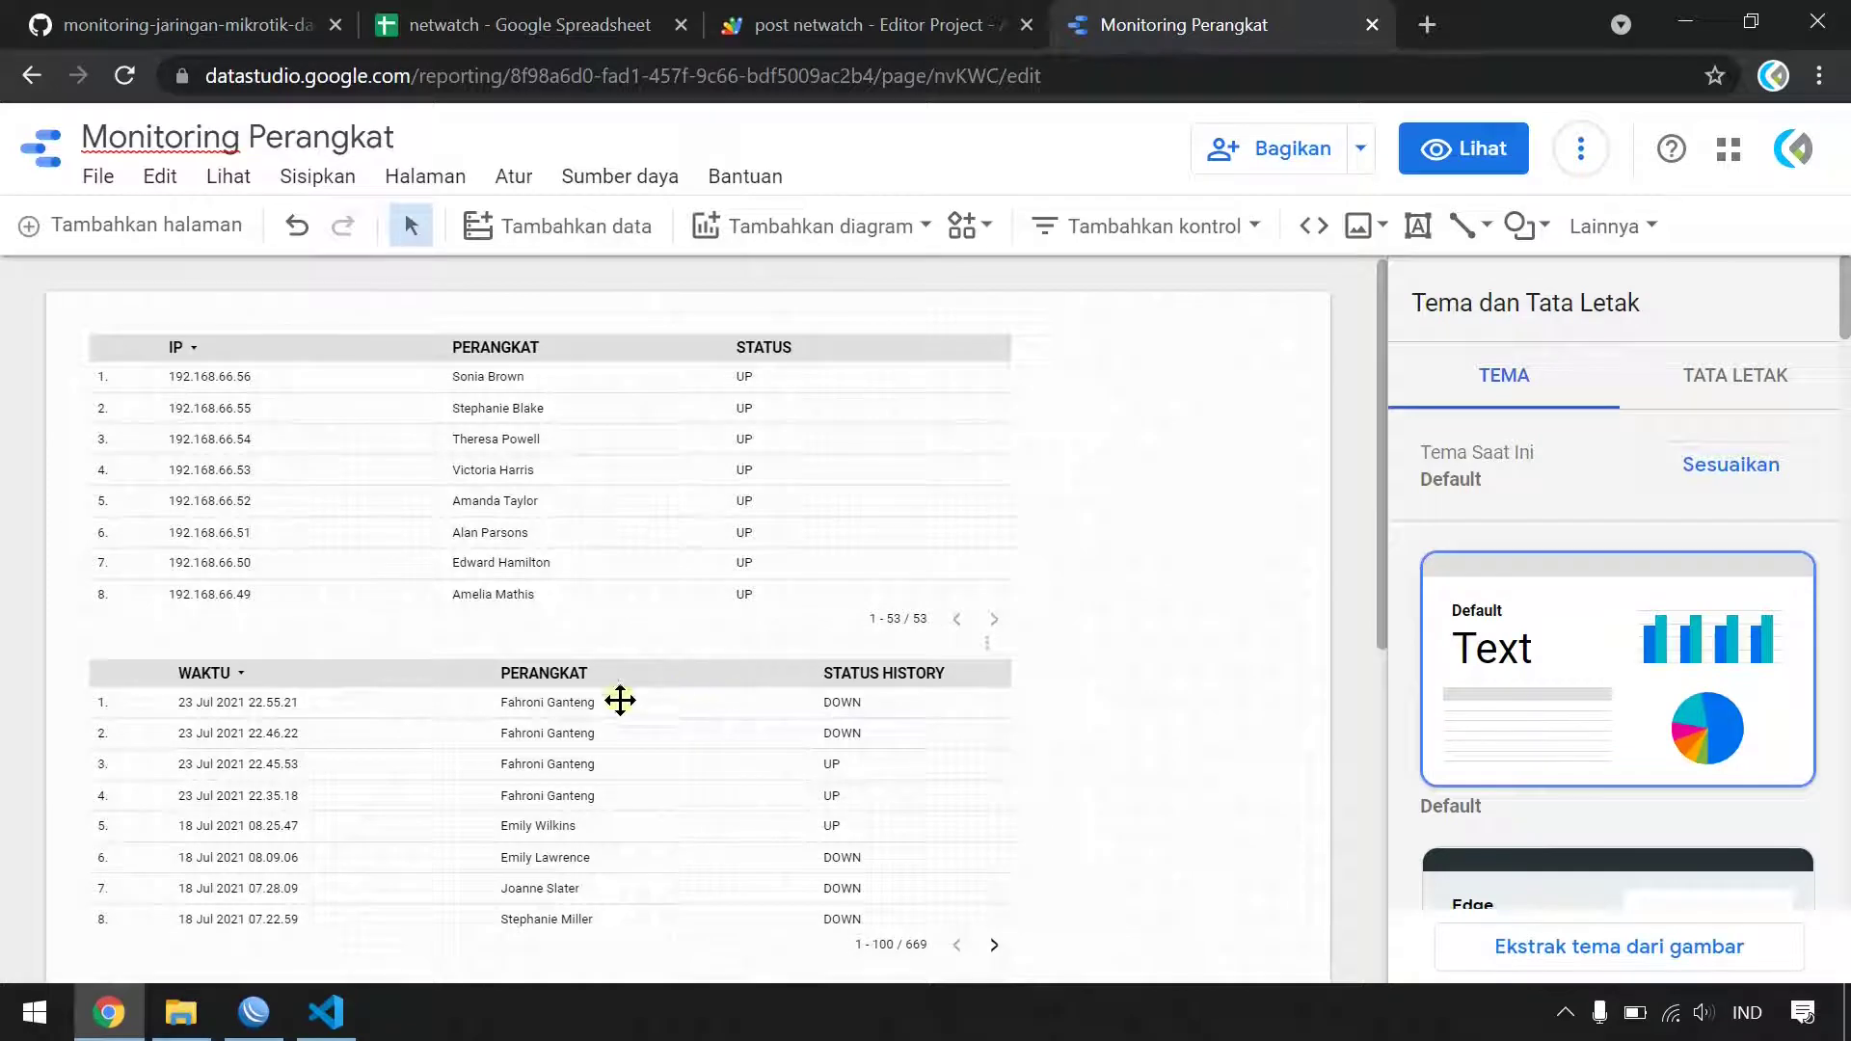
left_click(514, 374)
left_click_drag(515, 376, 473, 456)
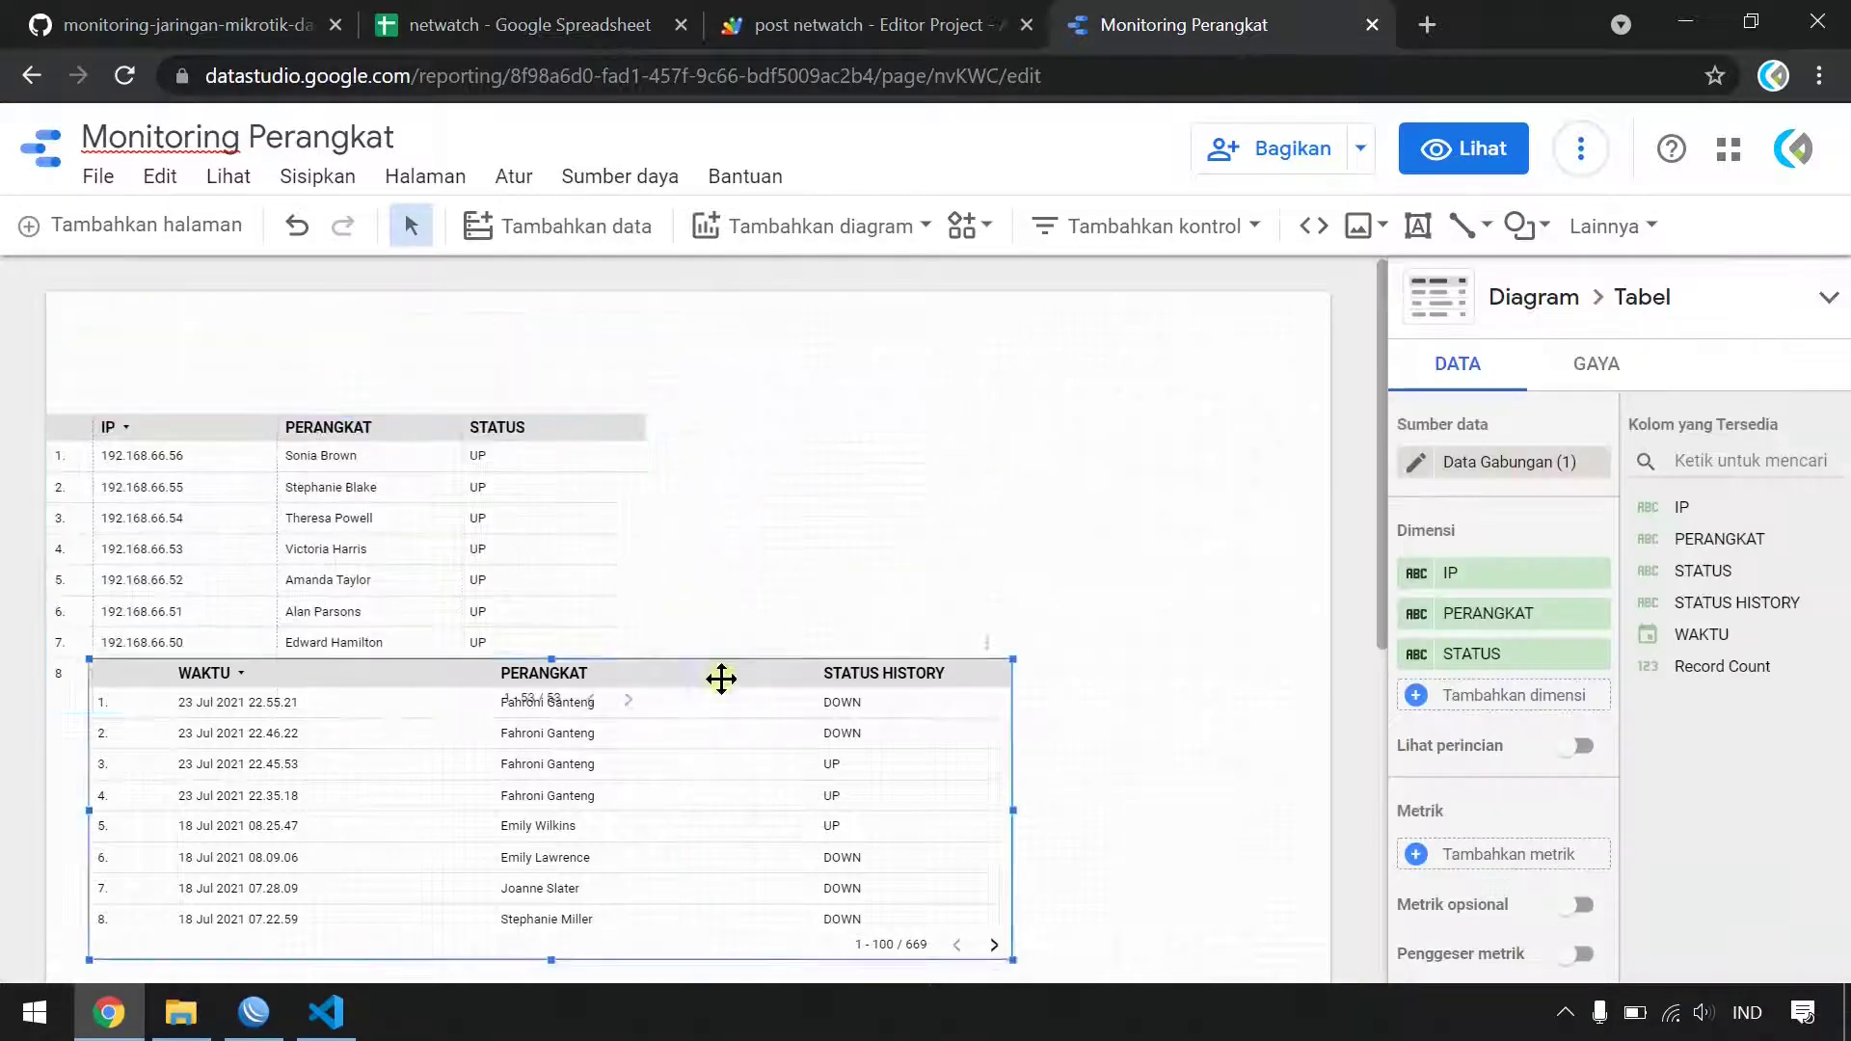
mouse_move(720, 672)
left_mouse_down()
mouse_move(627, 463)
mouse_move(699, 587)
left_mouse_up()
left_click(625, 800)
scroll(624, 800, "down", 3)
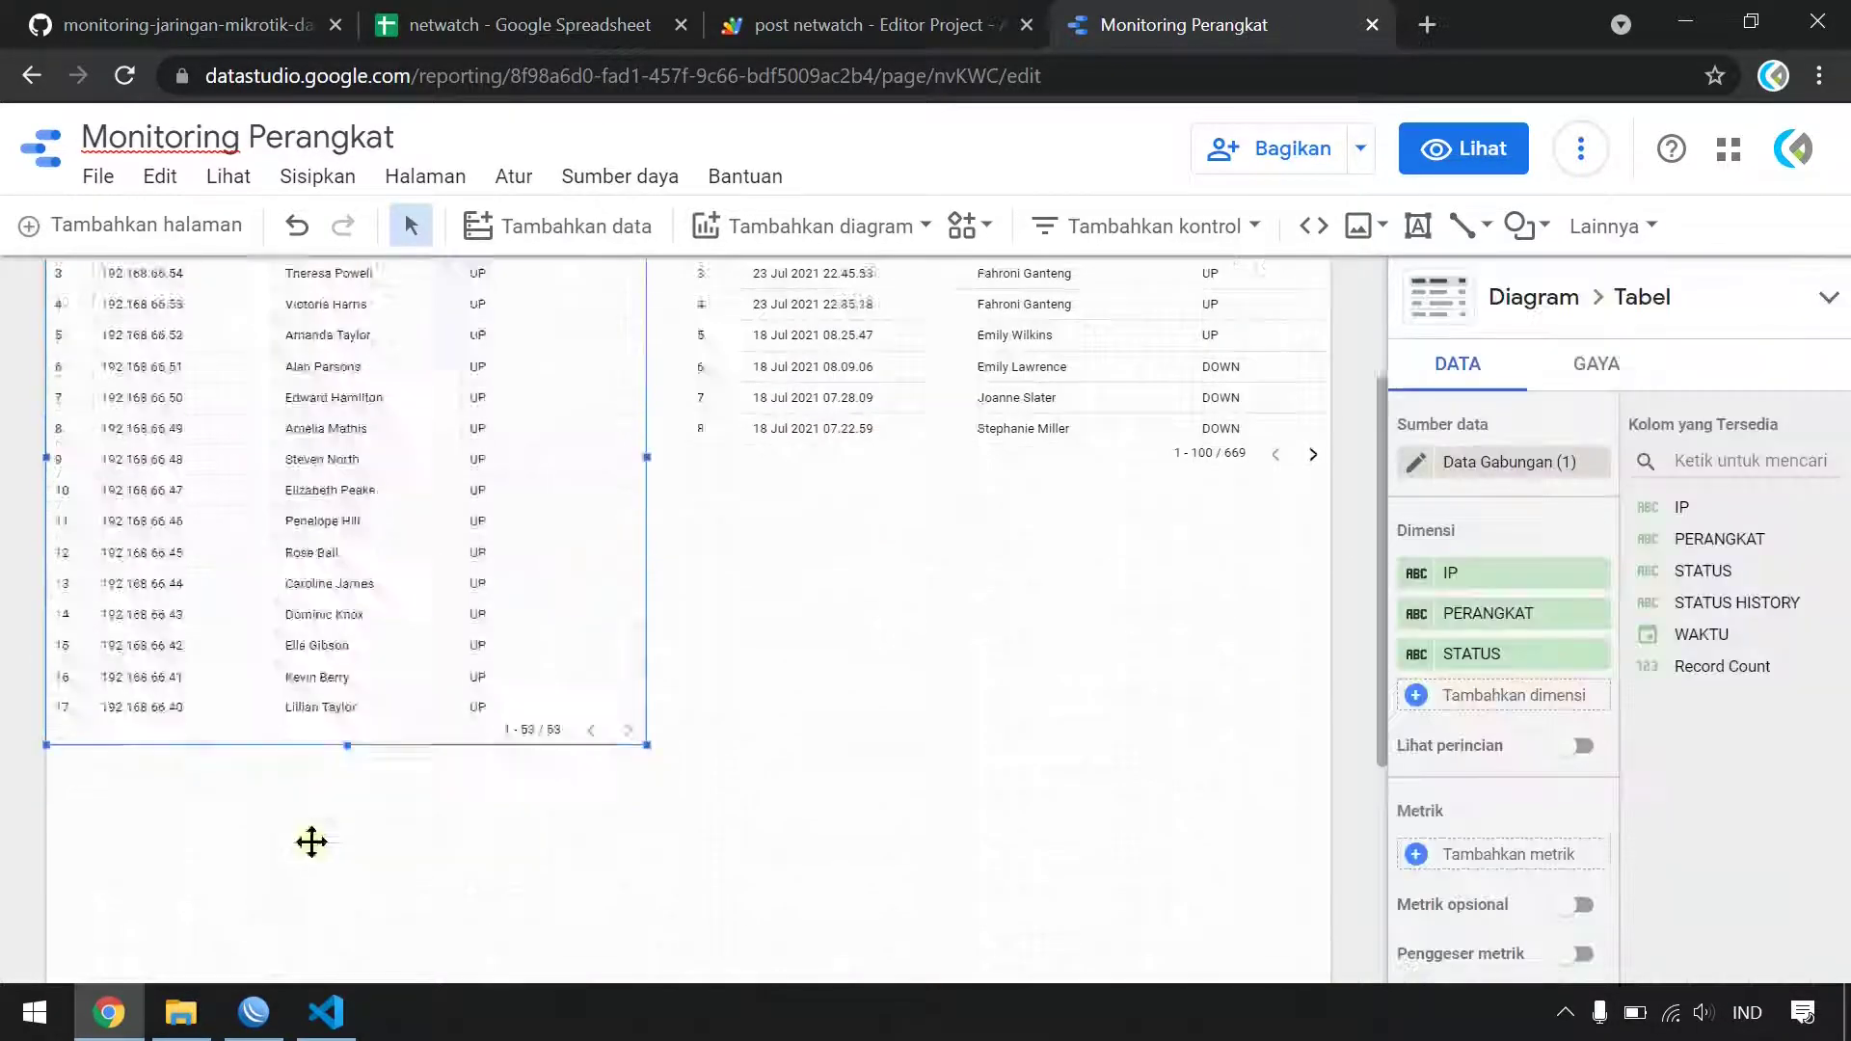
left_click_drag(347, 743, 343, 915)
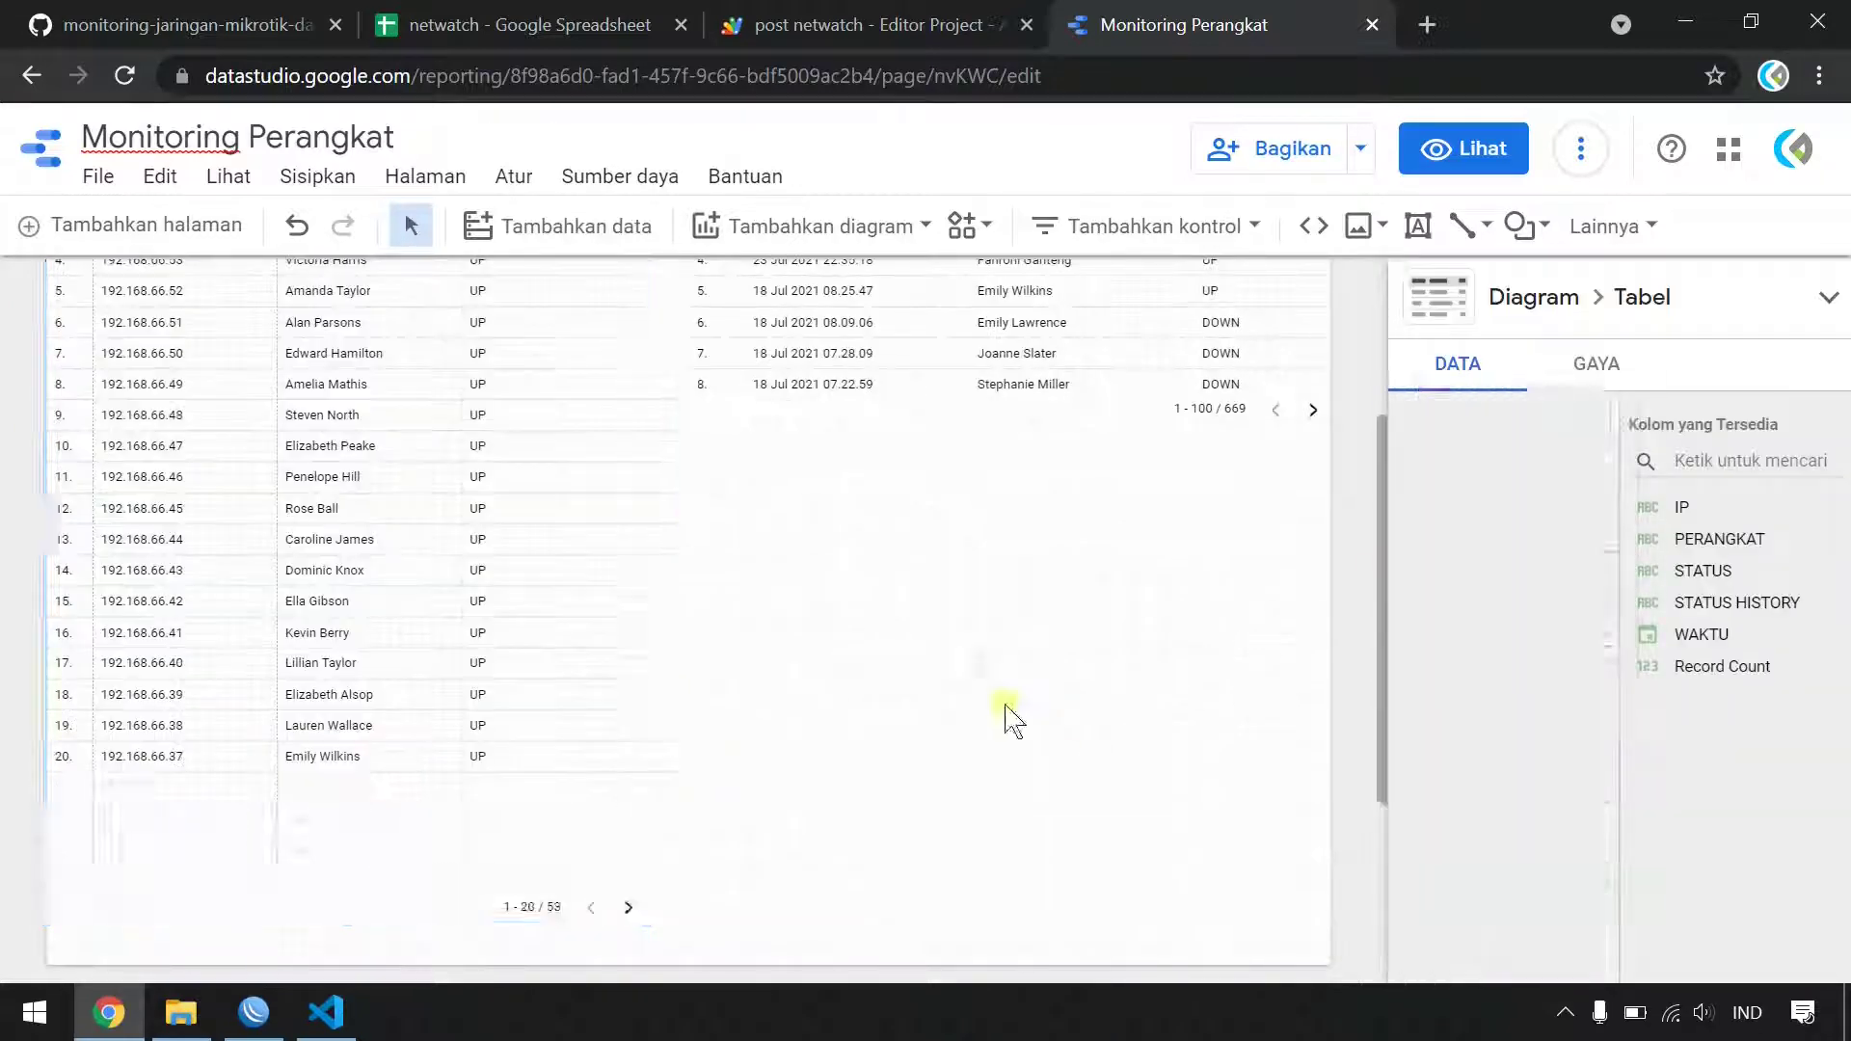
- Stretch the history table downward and set it to 10 rows per page
left_click(1004, 718)
left_click_drag(1010, 721, 1010, 920)
scroll(1504, 675, "down", 5)
left_click(1427, 653)
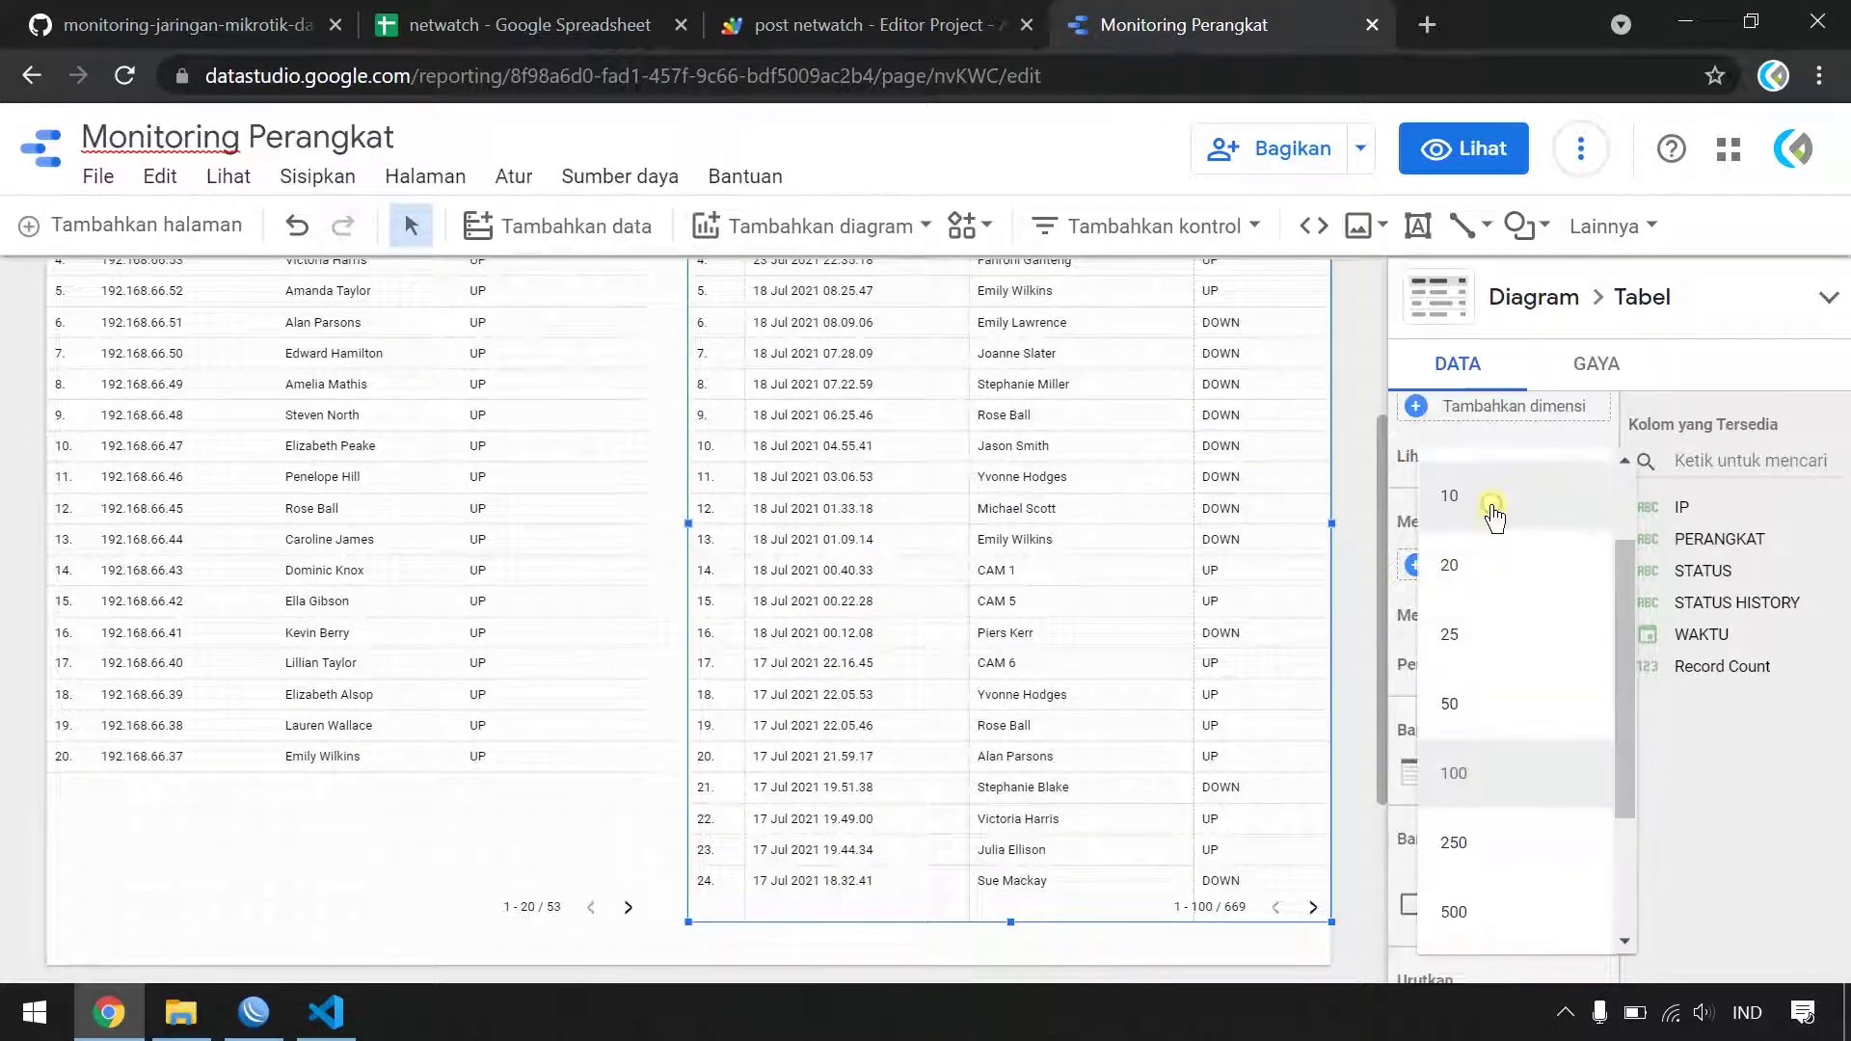
left_click(1388, 385)
left_click(822, 385)
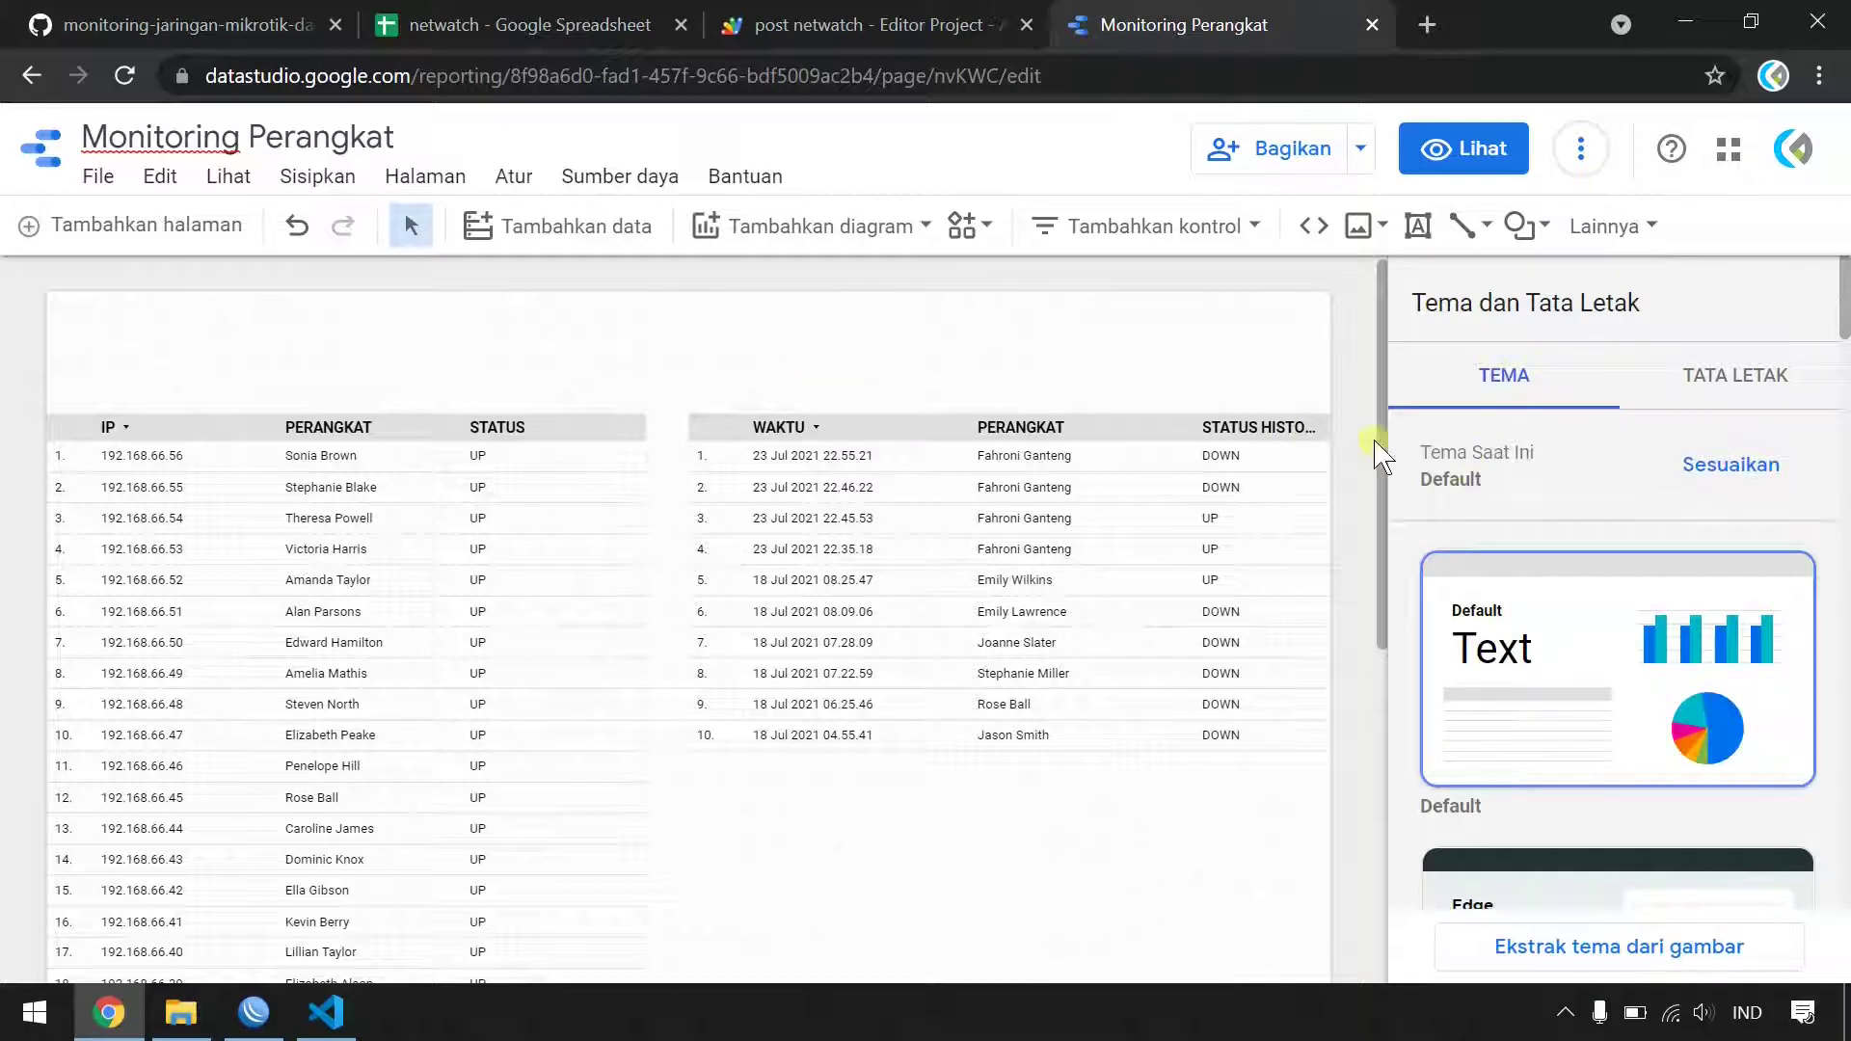
- Apply the dark Laguna theme and drag the netwatch logo image from the project folder
scroll(1455, 517, "down", 5)
scroll(1466, 528, "down", 5)
scroll(1542, 540, "down", 5)
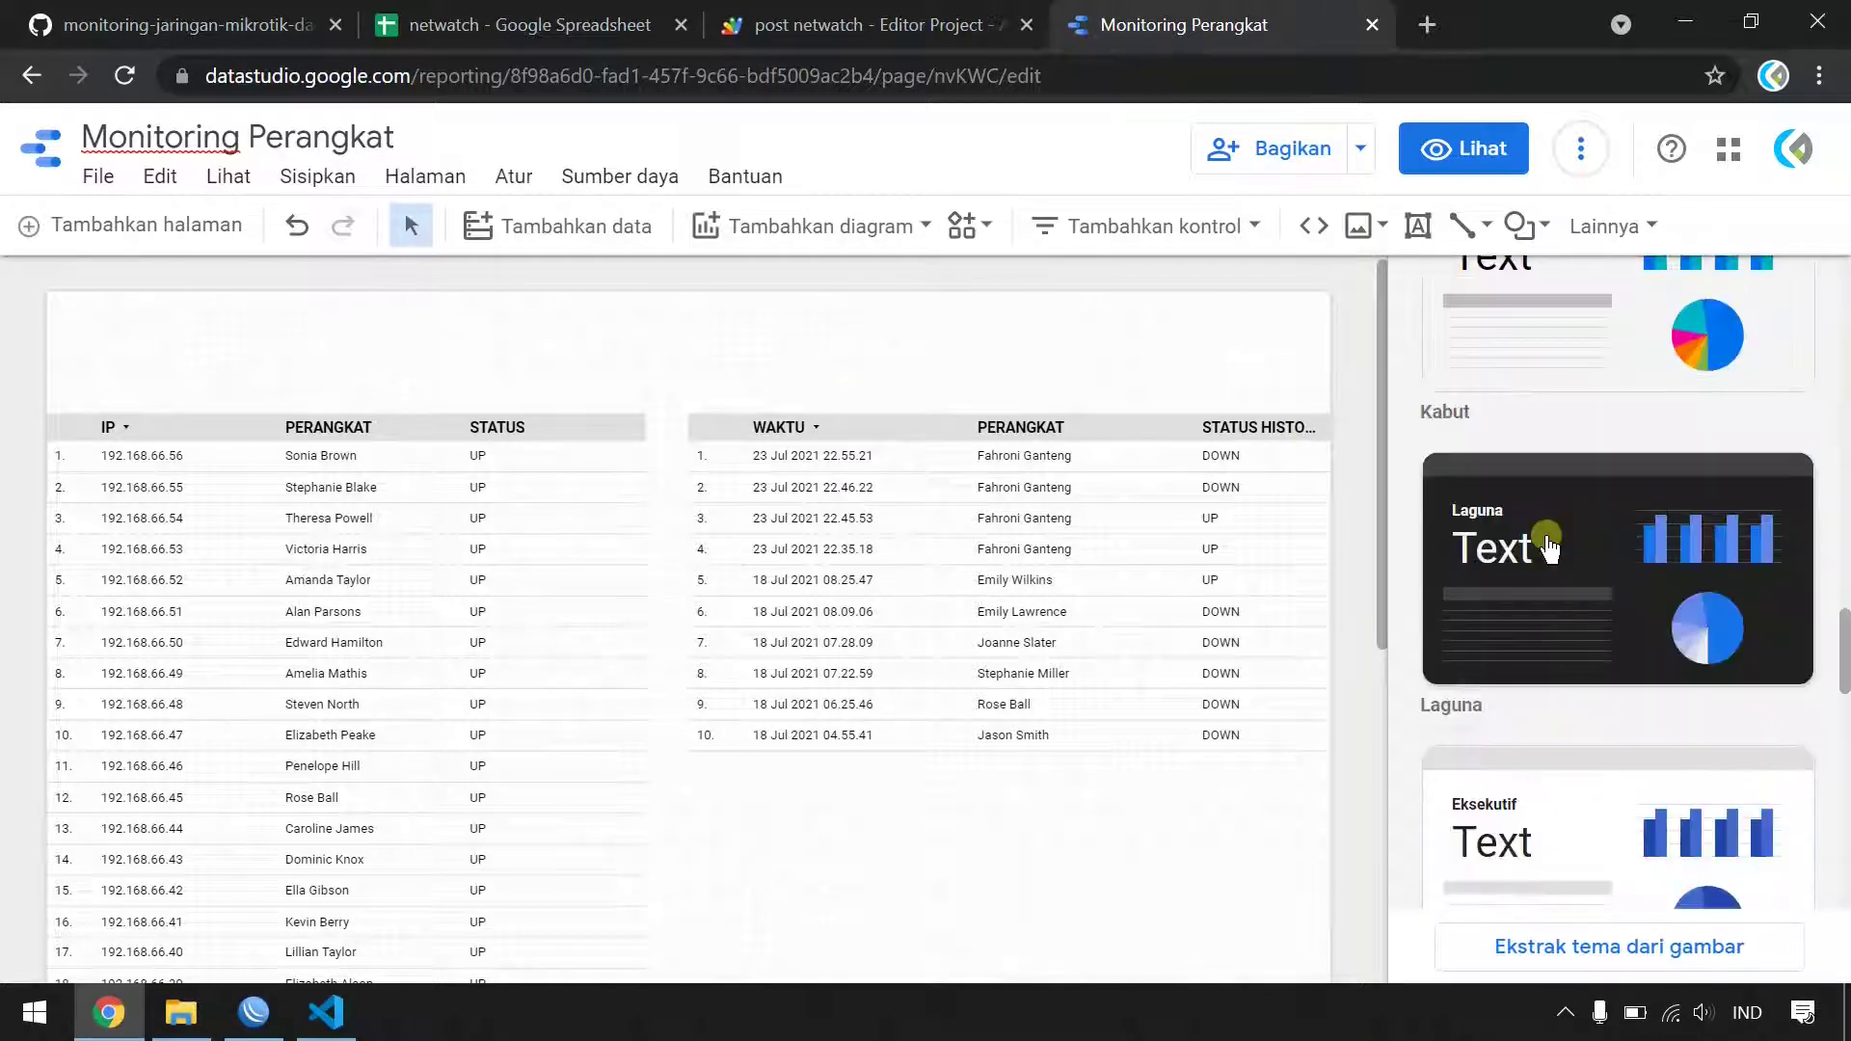
left_click(1548, 547)
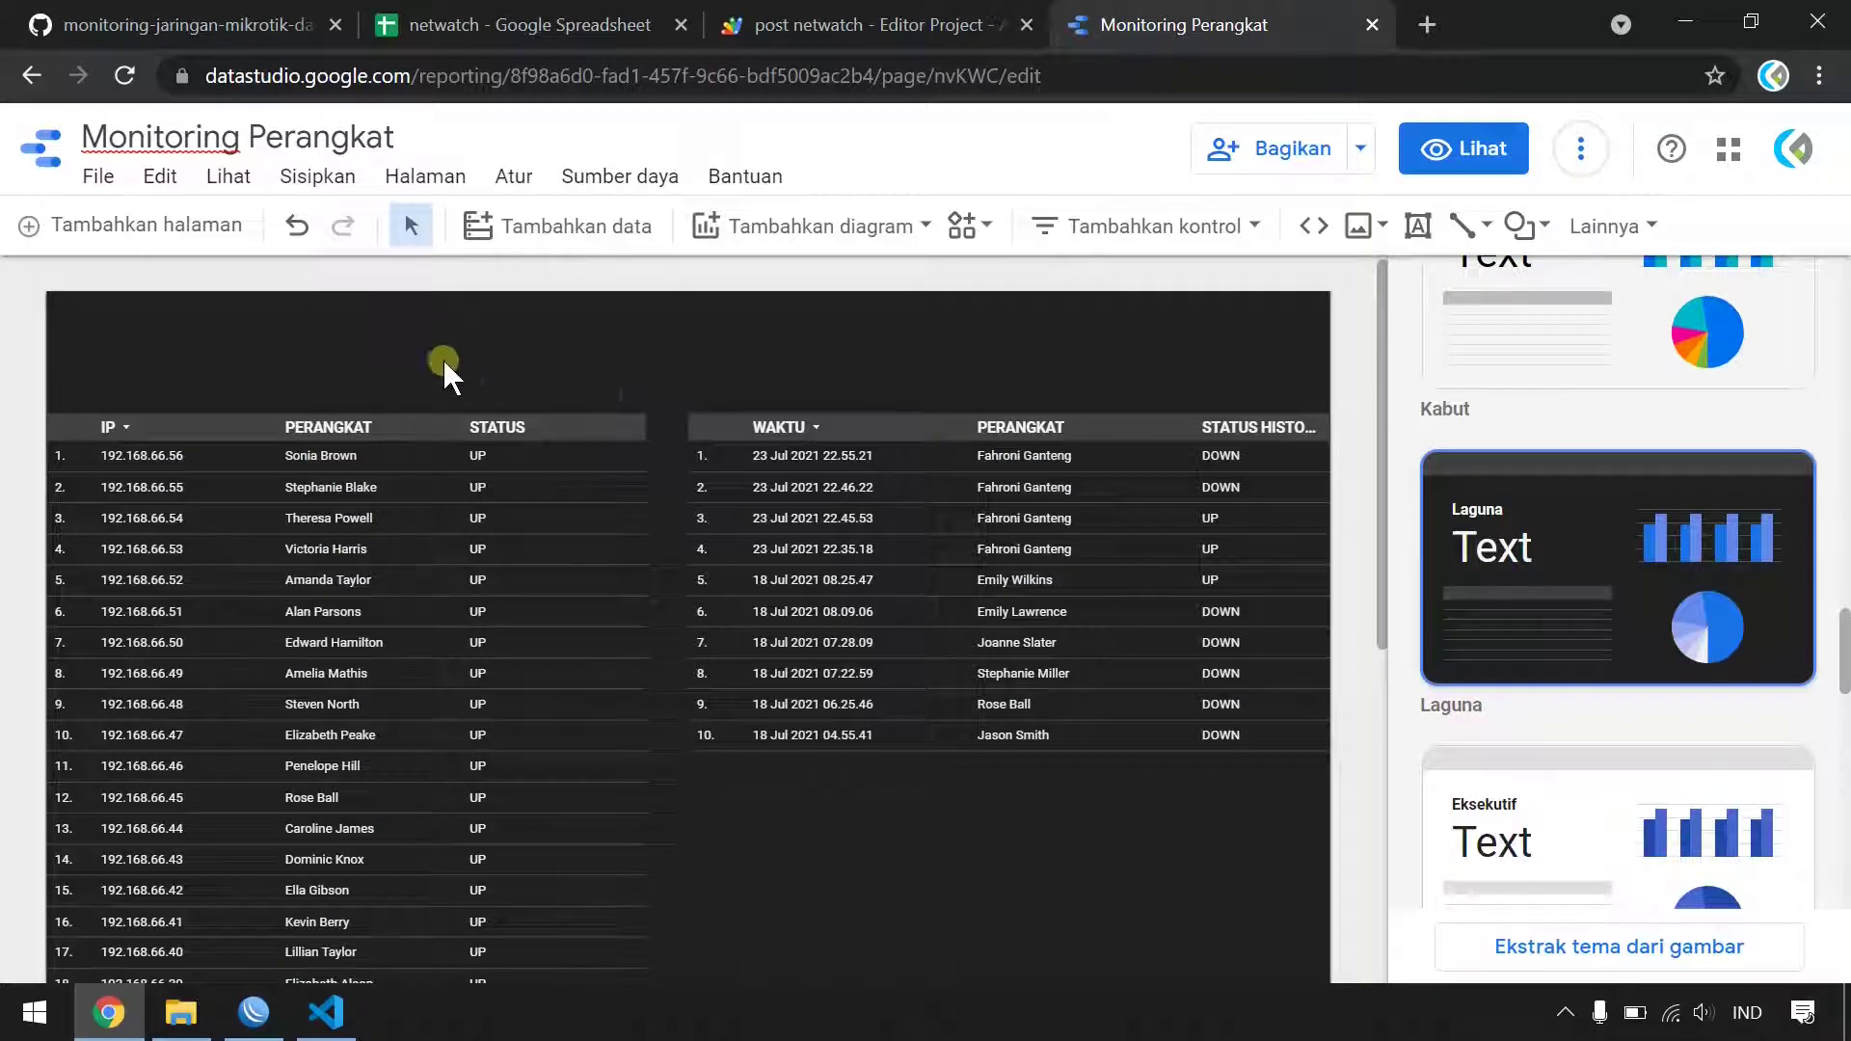
left_click(184, 1012)
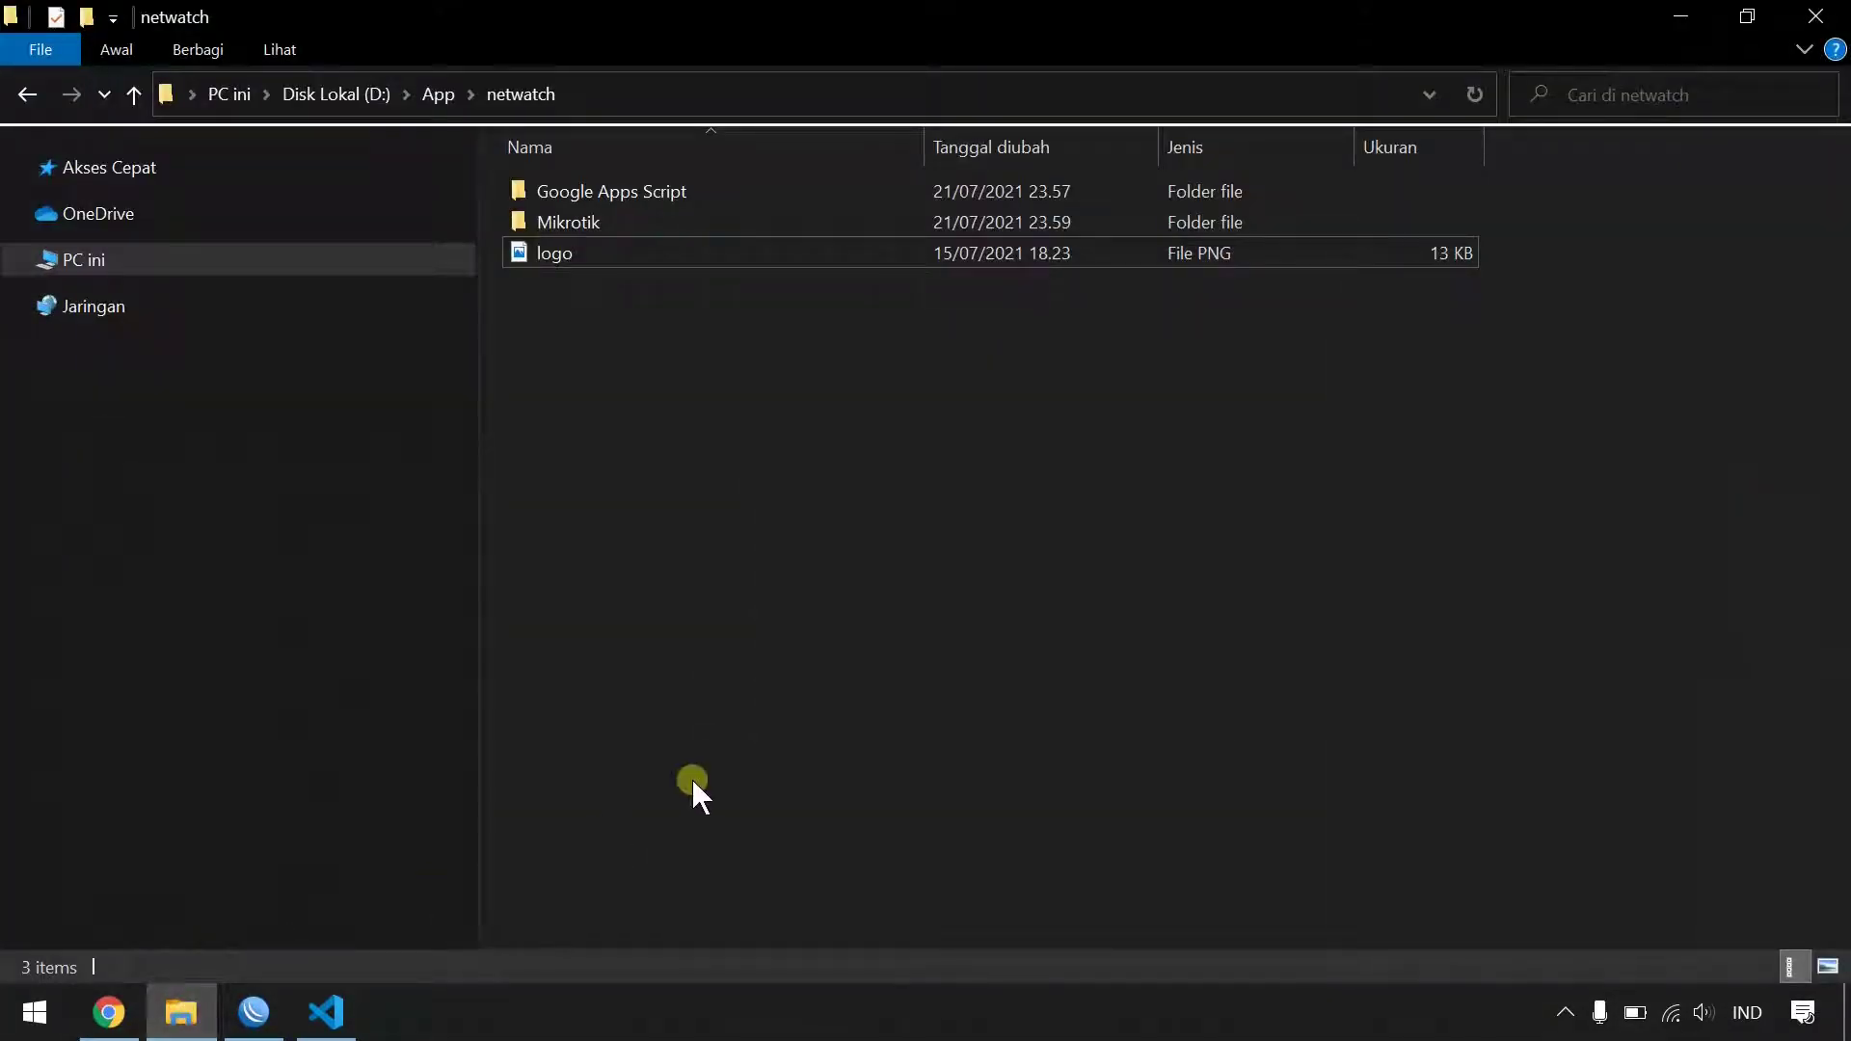
left_click_drag(522, 258, 721, 587)
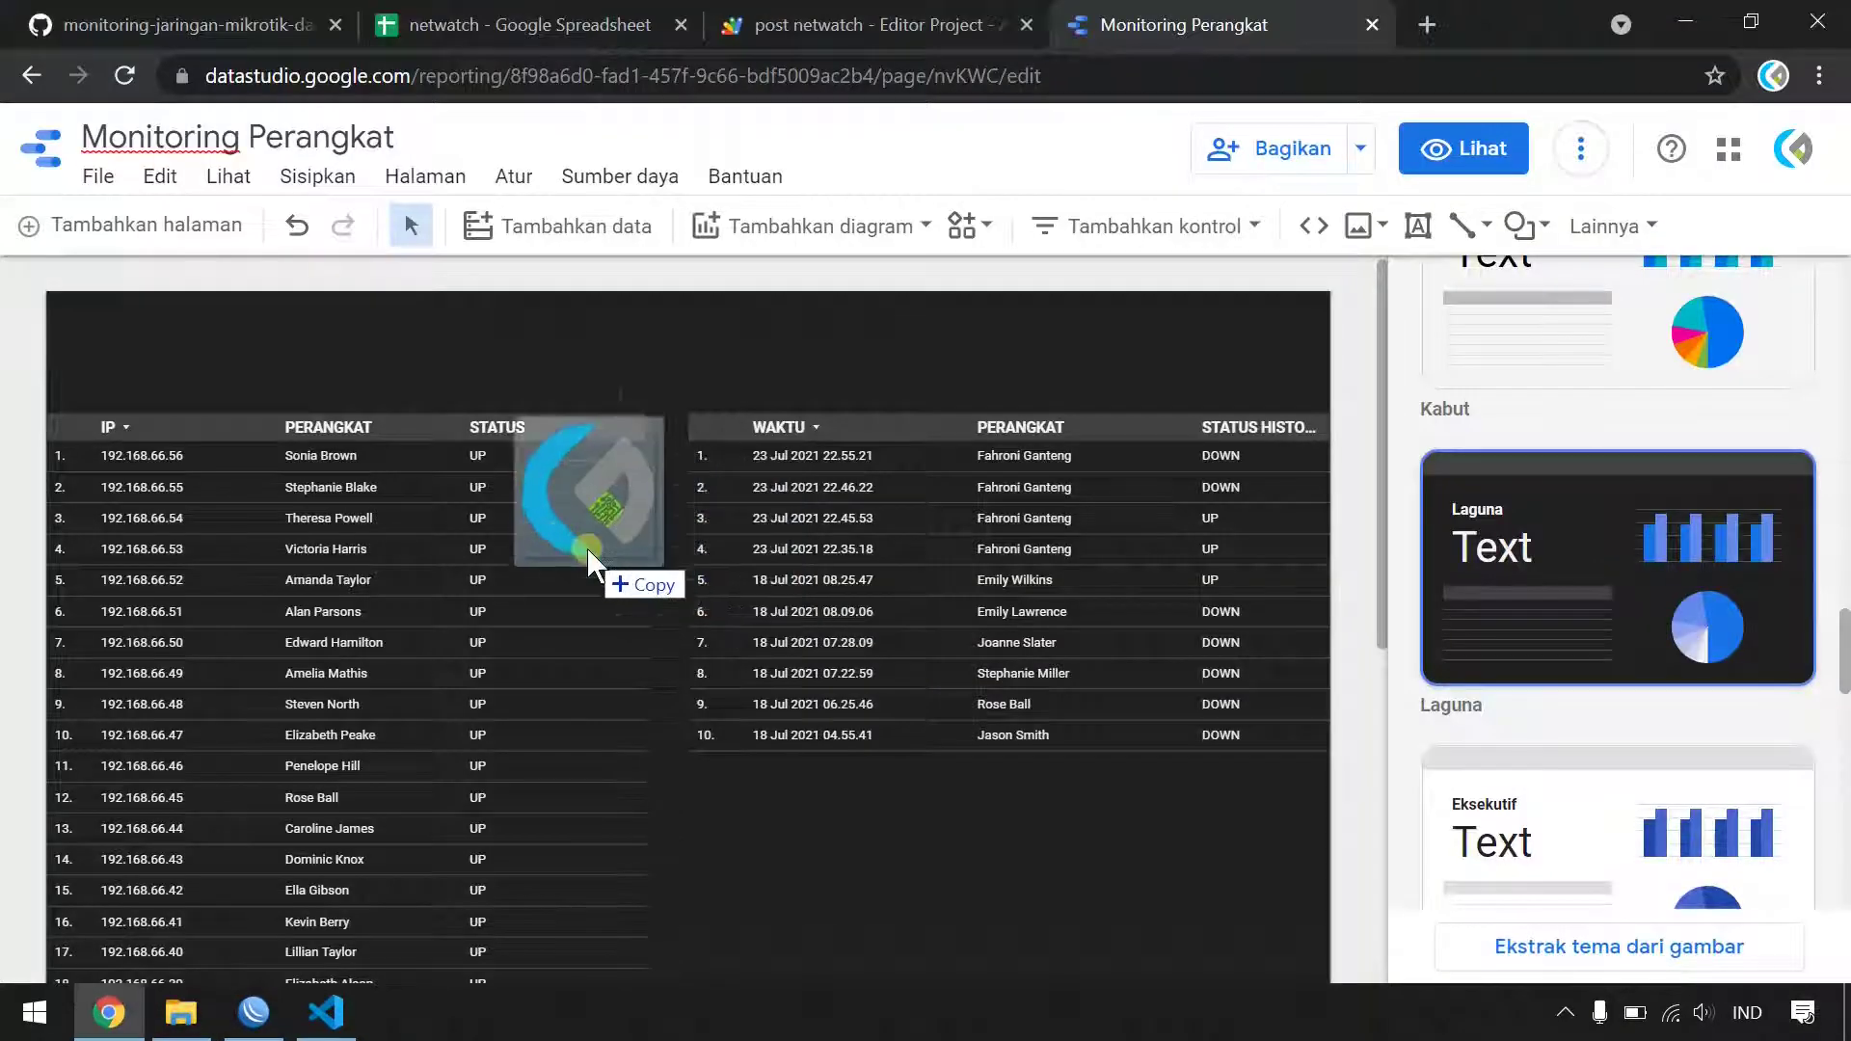
- Place the netwatch logo beside the 'MONITORING JARINGAN' title and centre both above the tables
left_click_drag(721, 587, 672, 380)
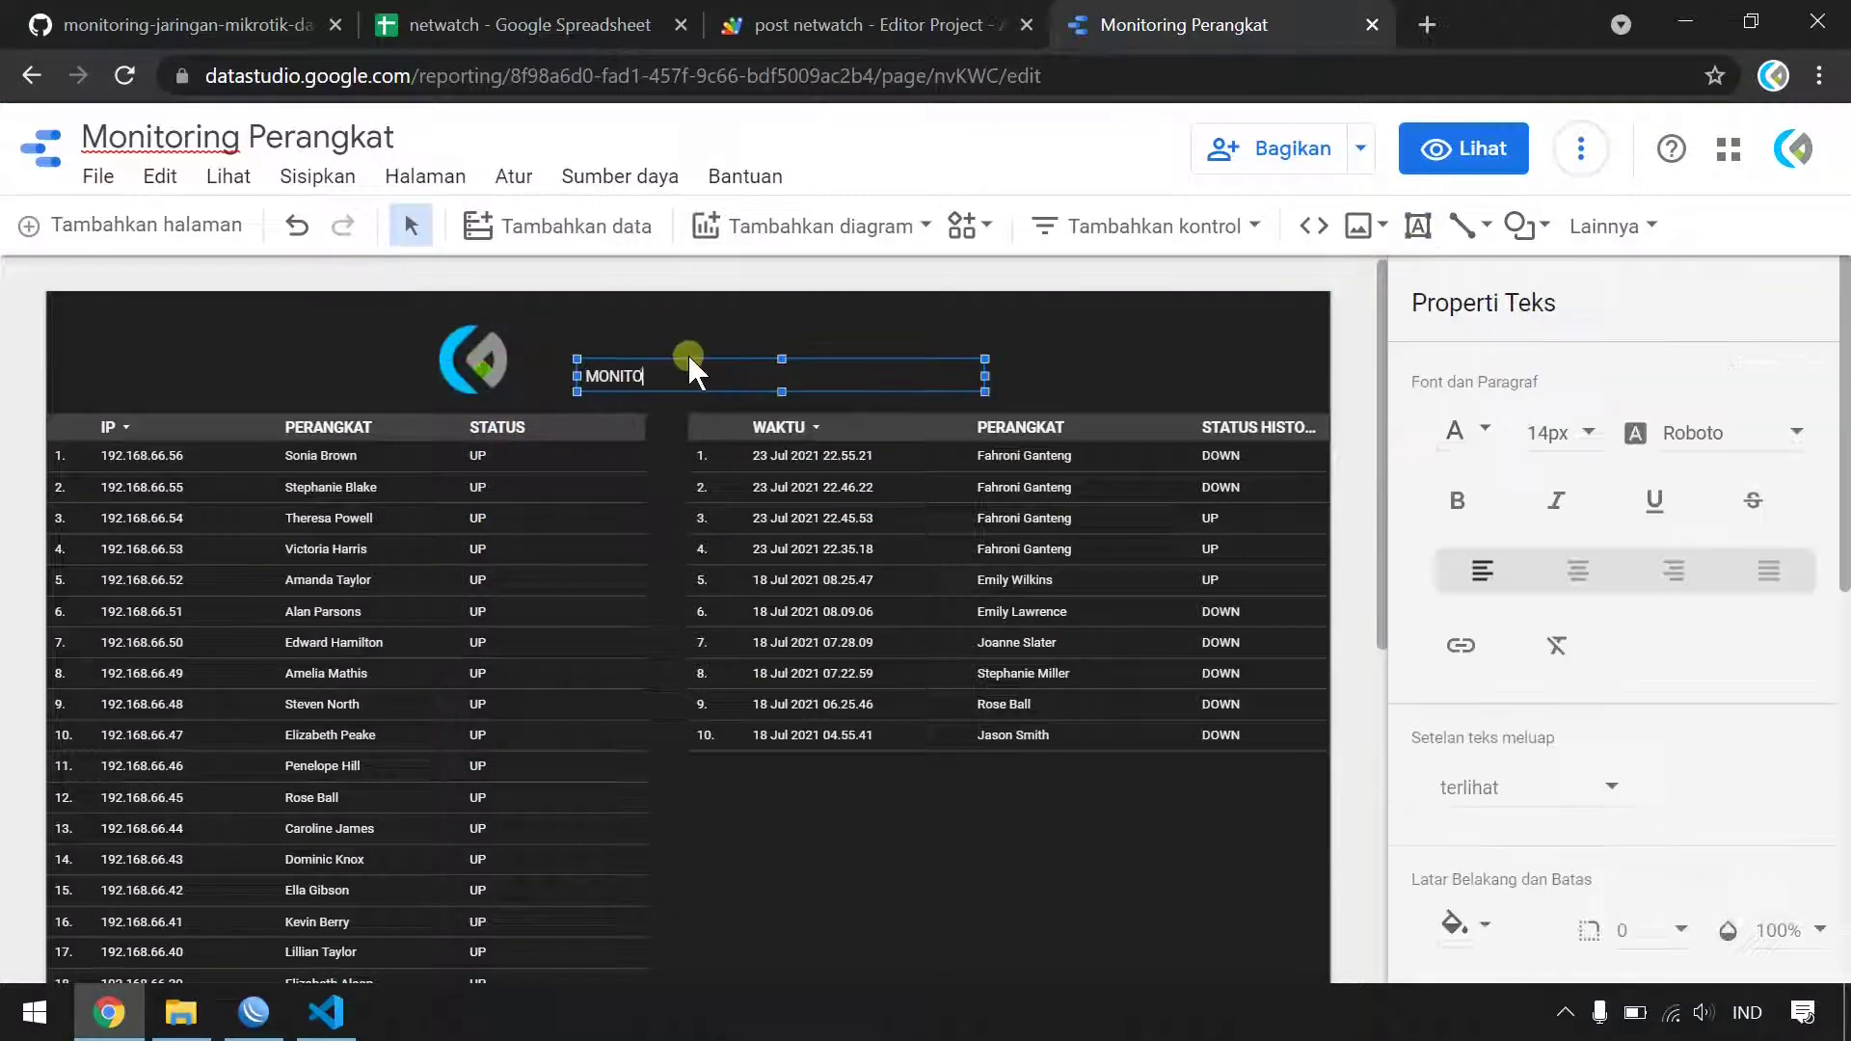
left_click_drag(1185, 440, 826, 425)
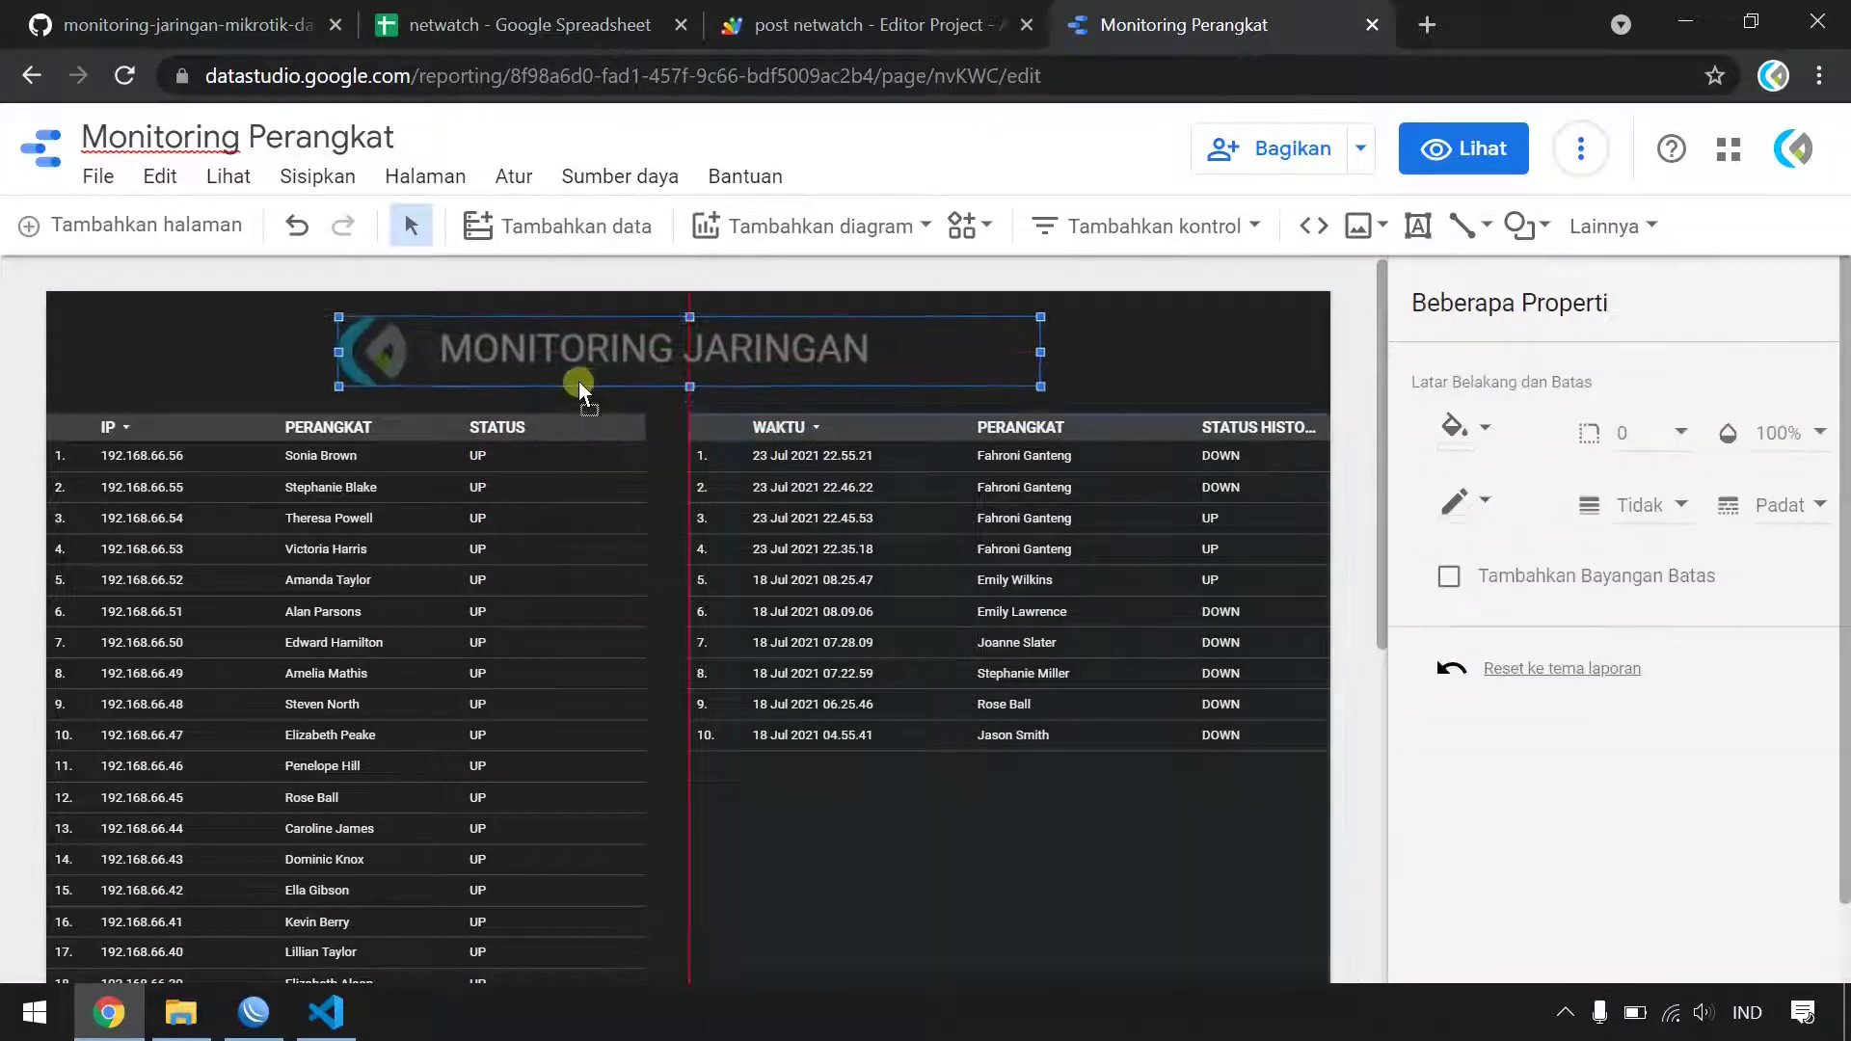
left_click_drag(578, 380, 695, 383)
left_click(1072, 366)
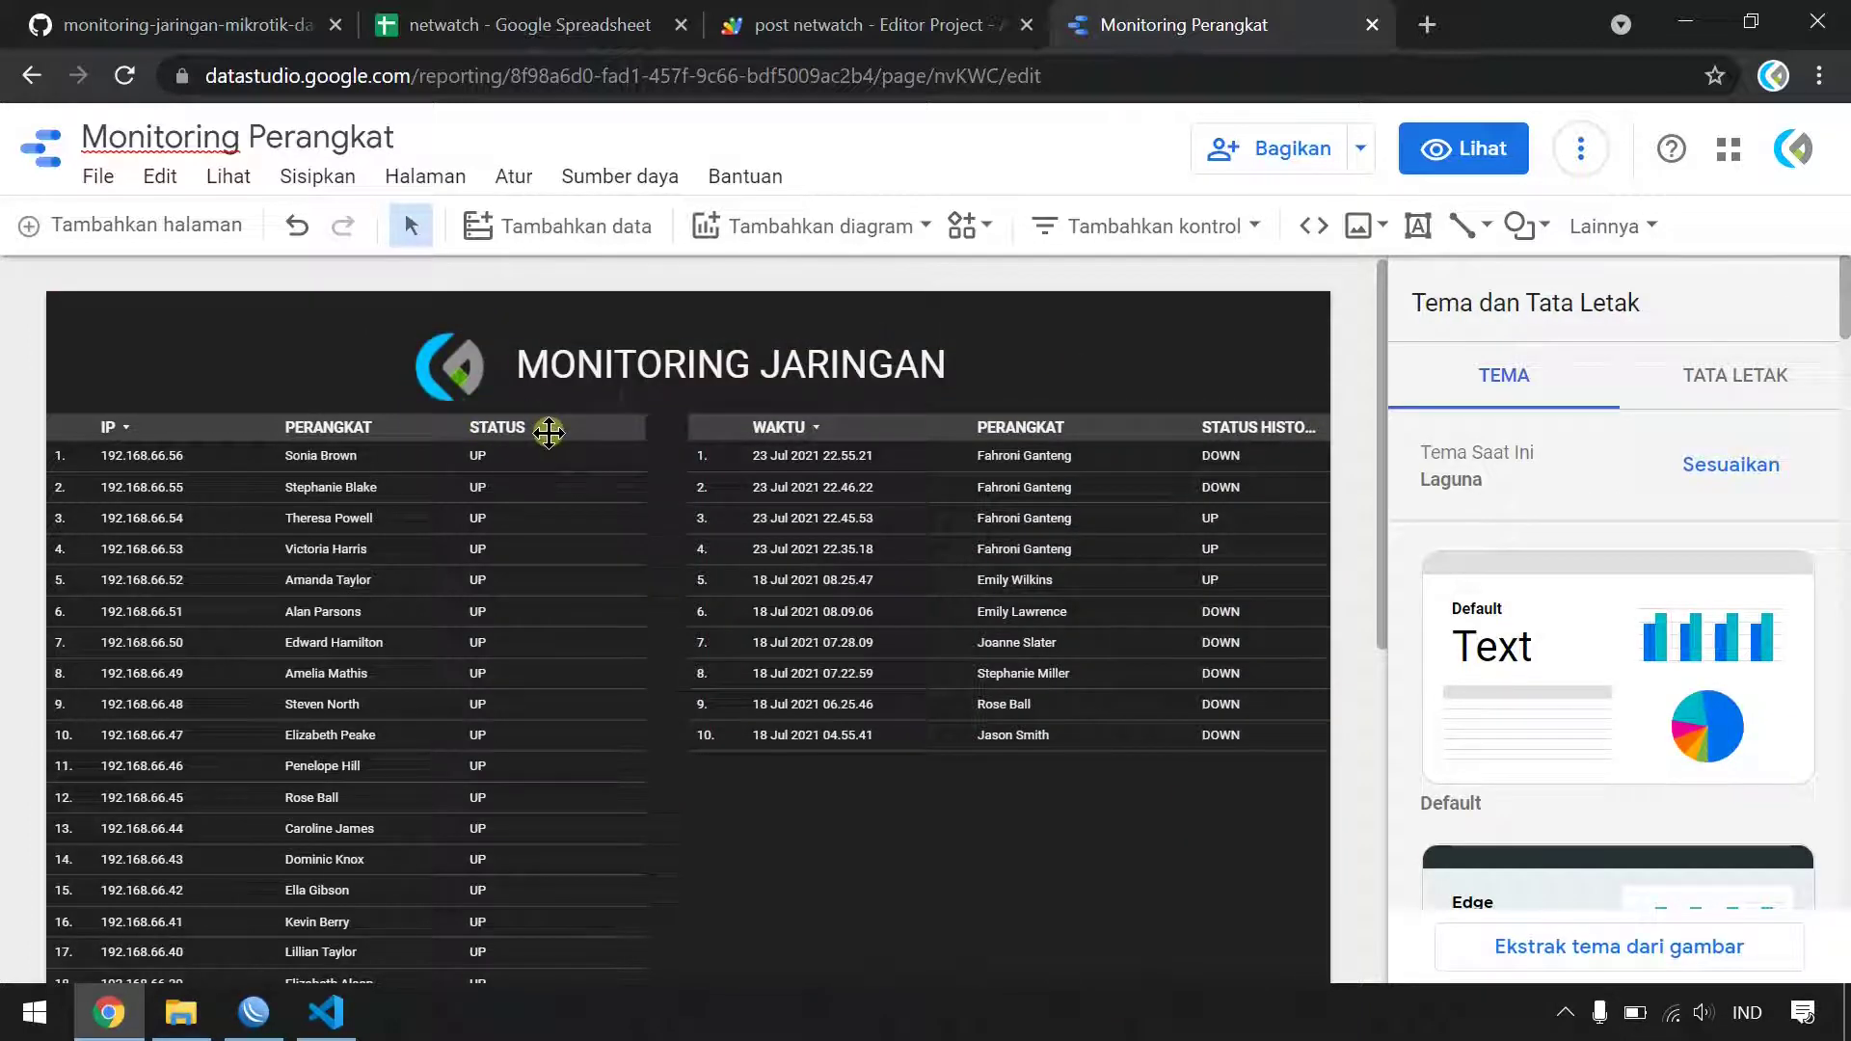
- Enable Terapkan filter on the device status table so row clicks filter the report
left_click(973, 881)
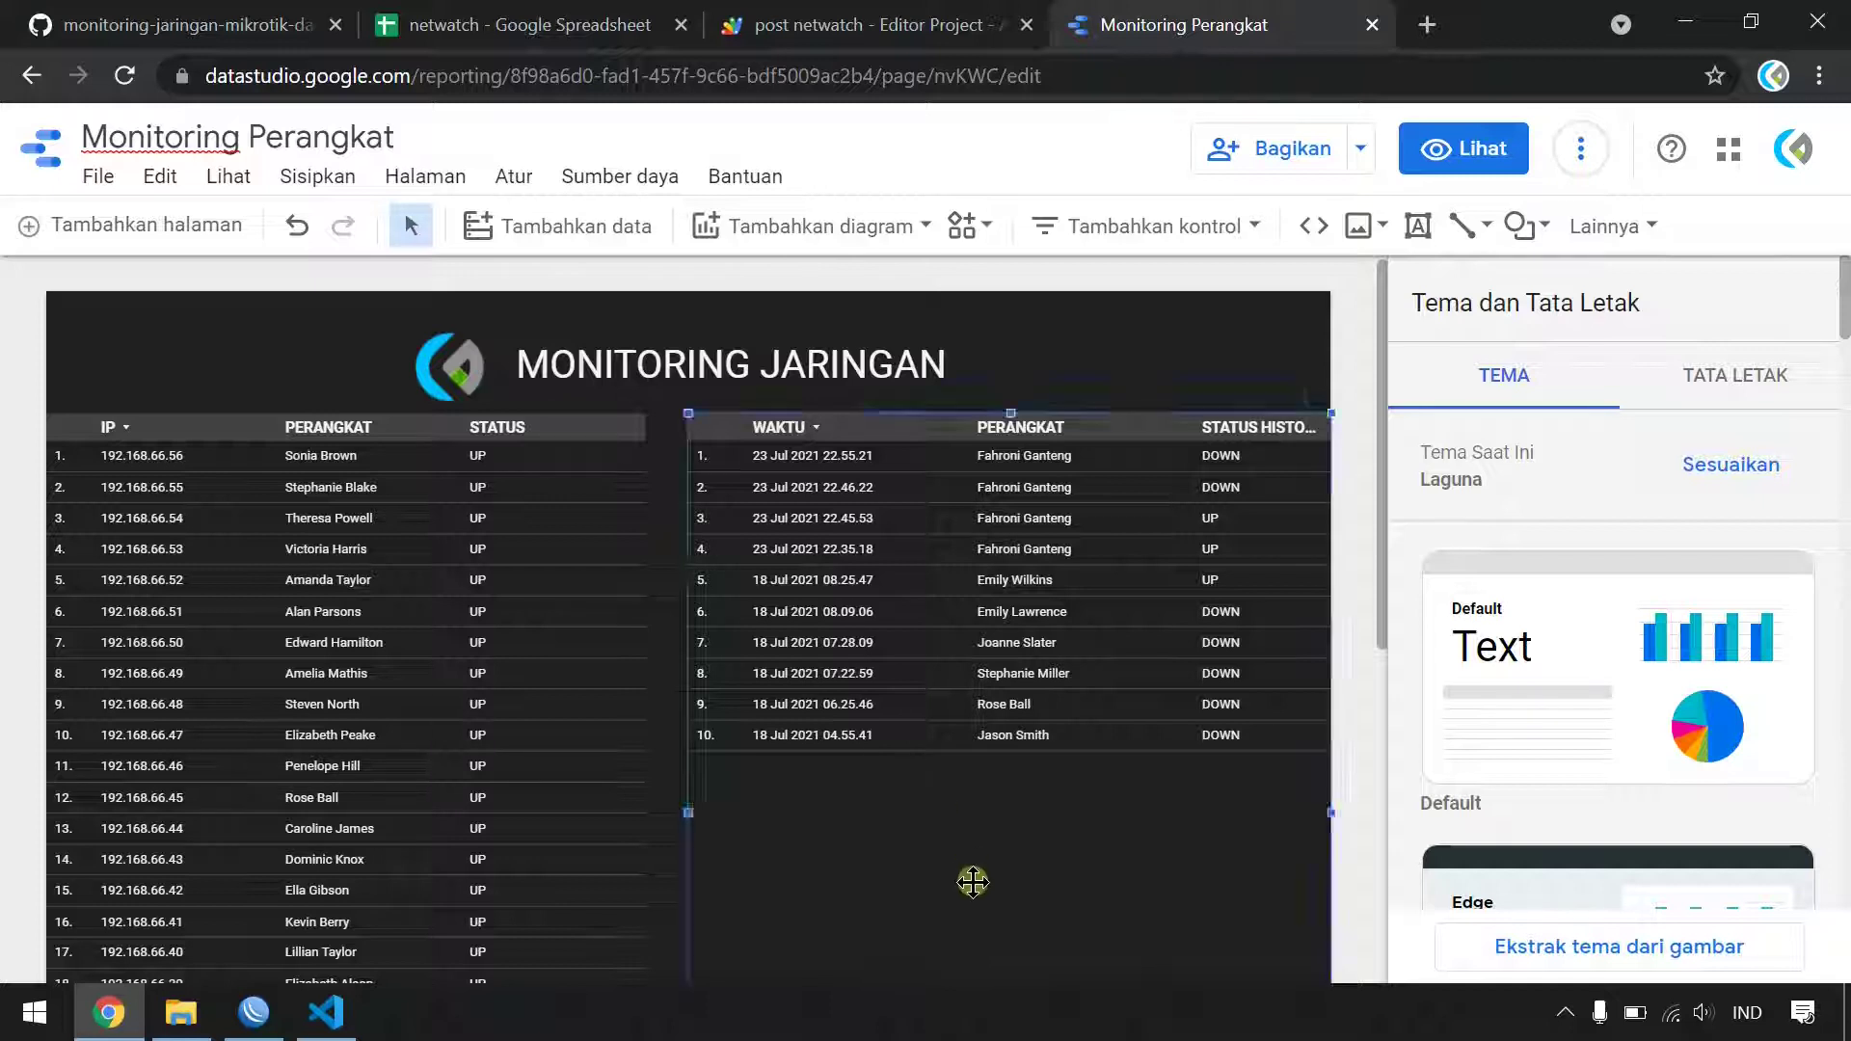
left_click(973, 881)
left_click(395, 519)
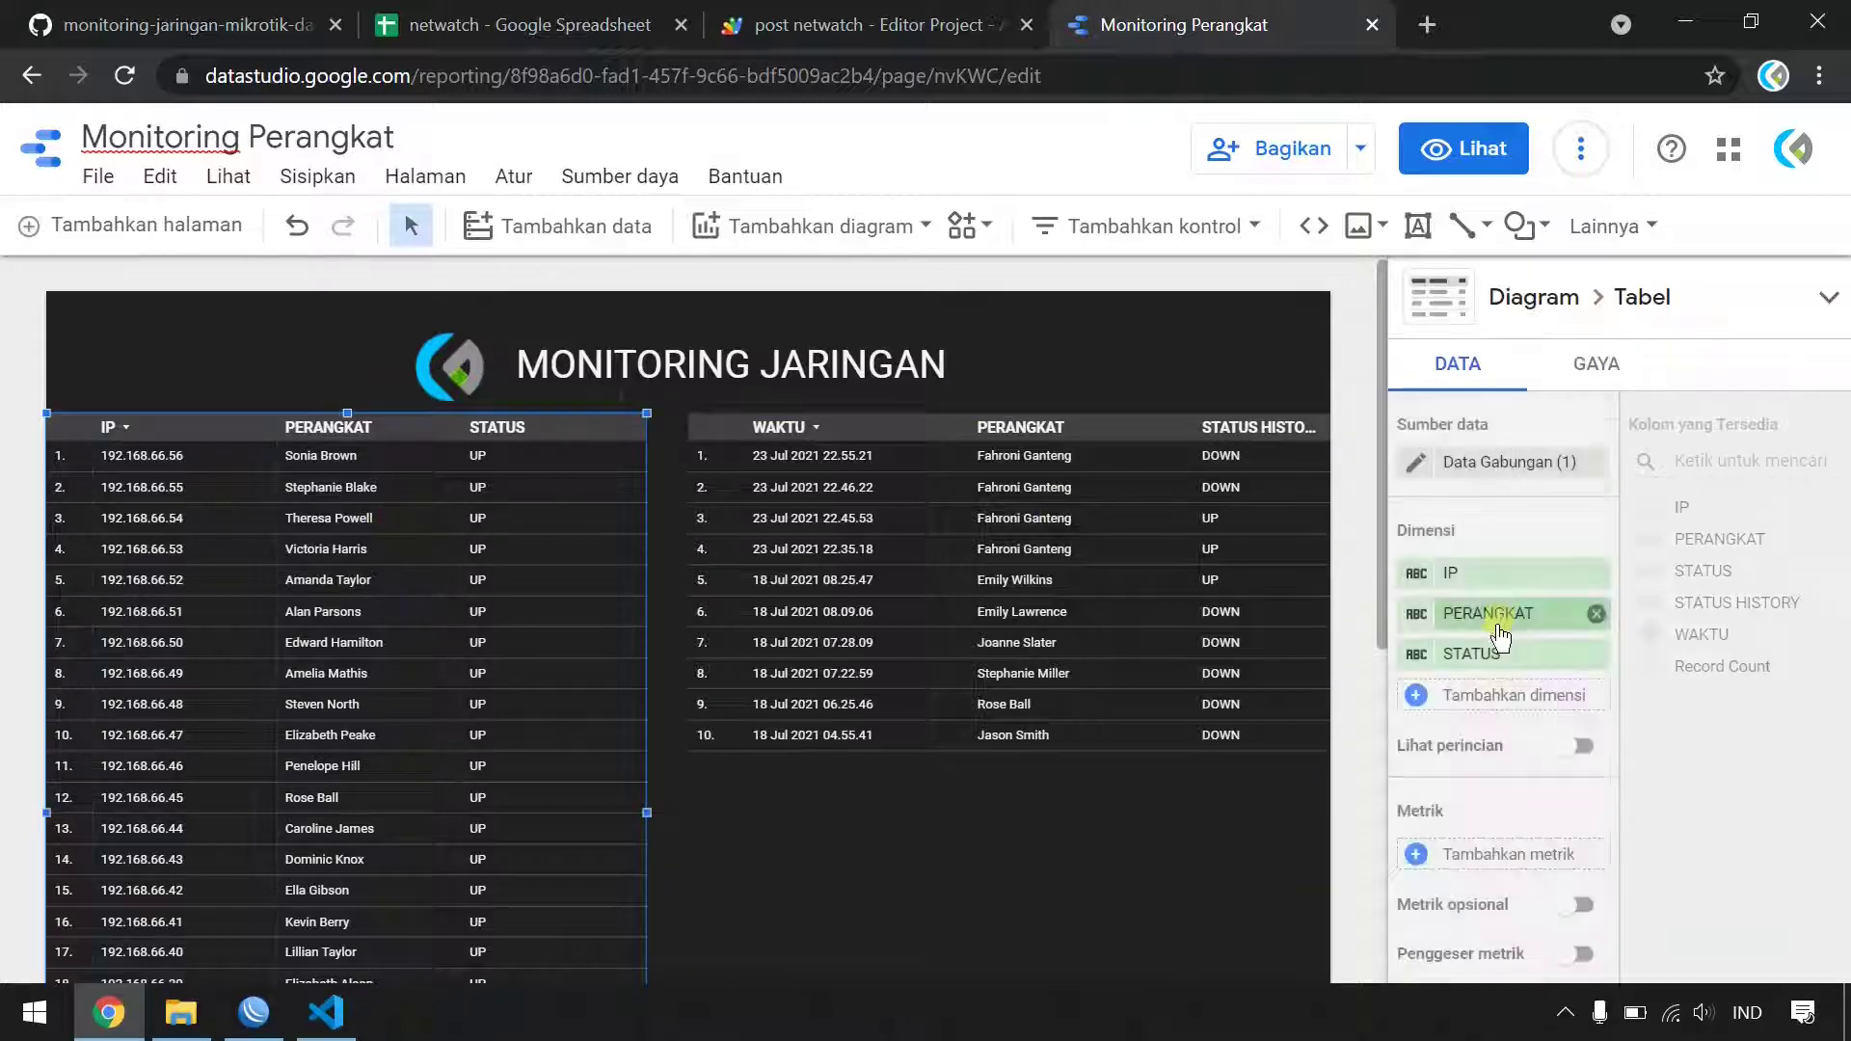
scroll(1499, 641, "down", 5)
scroll(1509, 652, "down", 5)
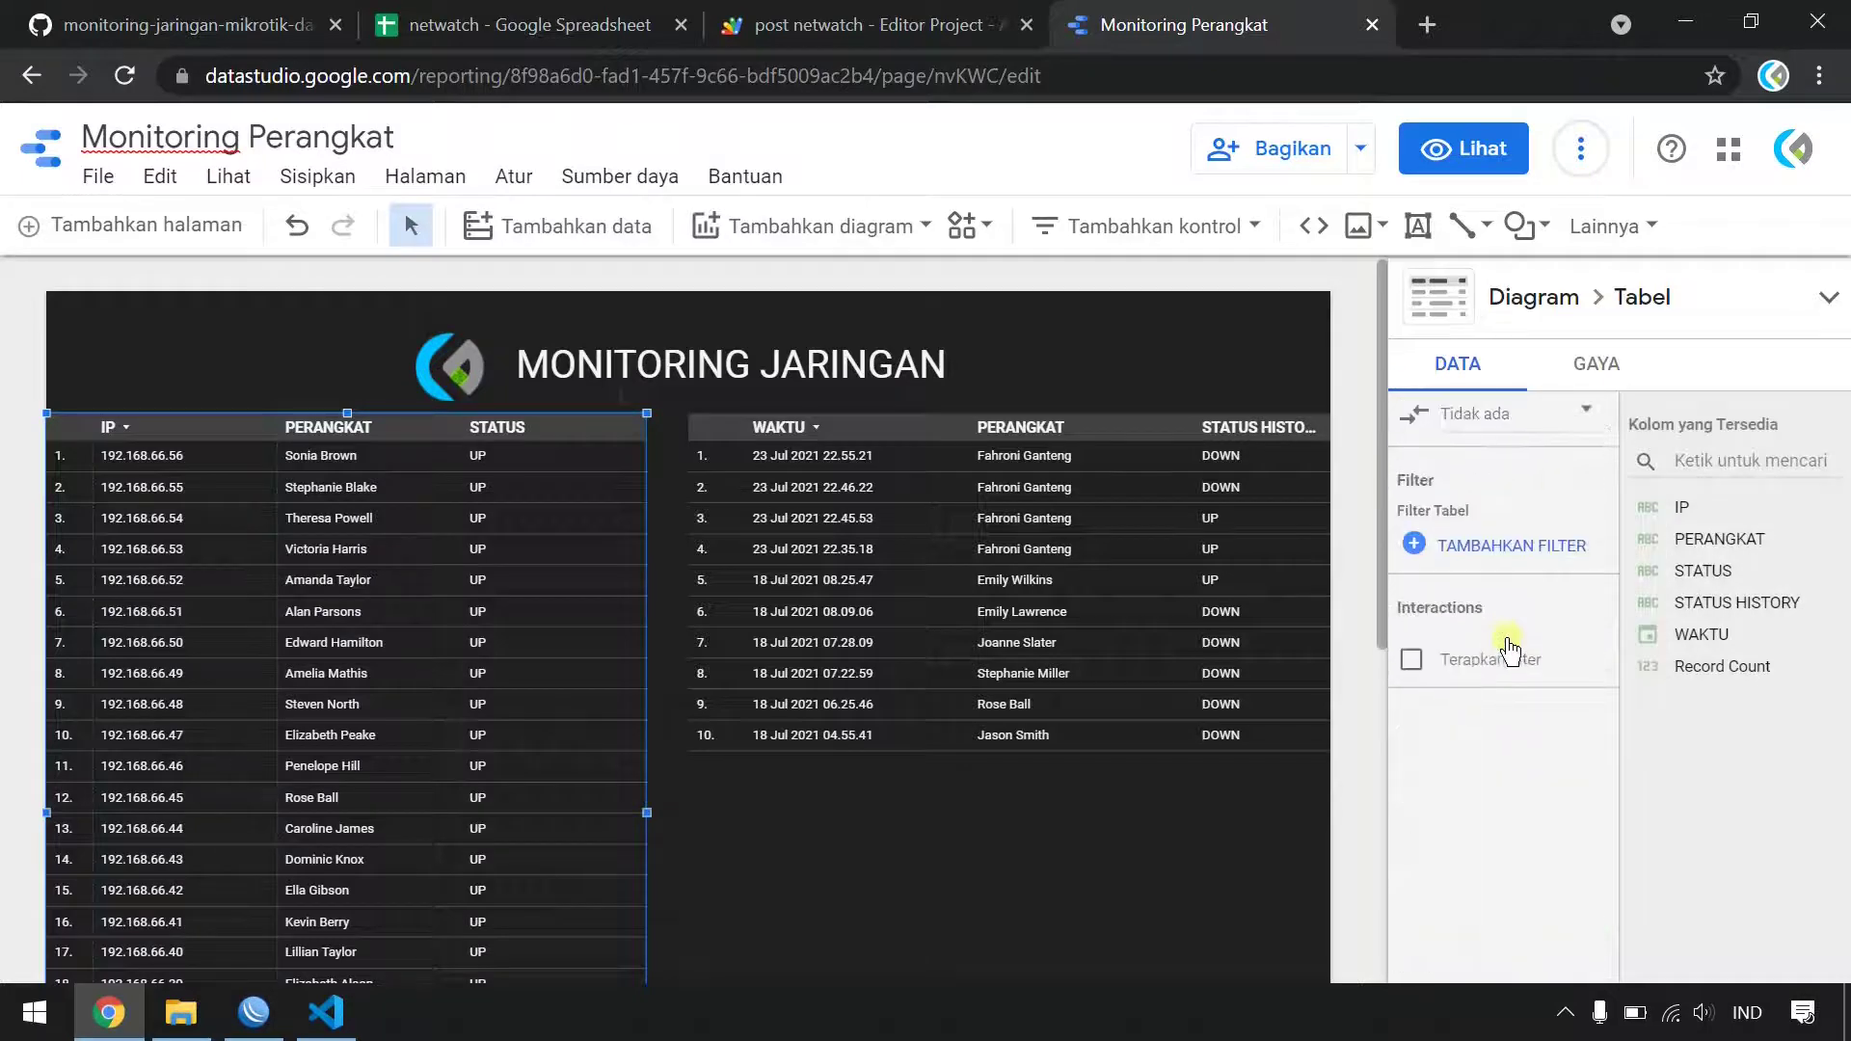
left_click(1411, 659)
left_click(1189, 364)
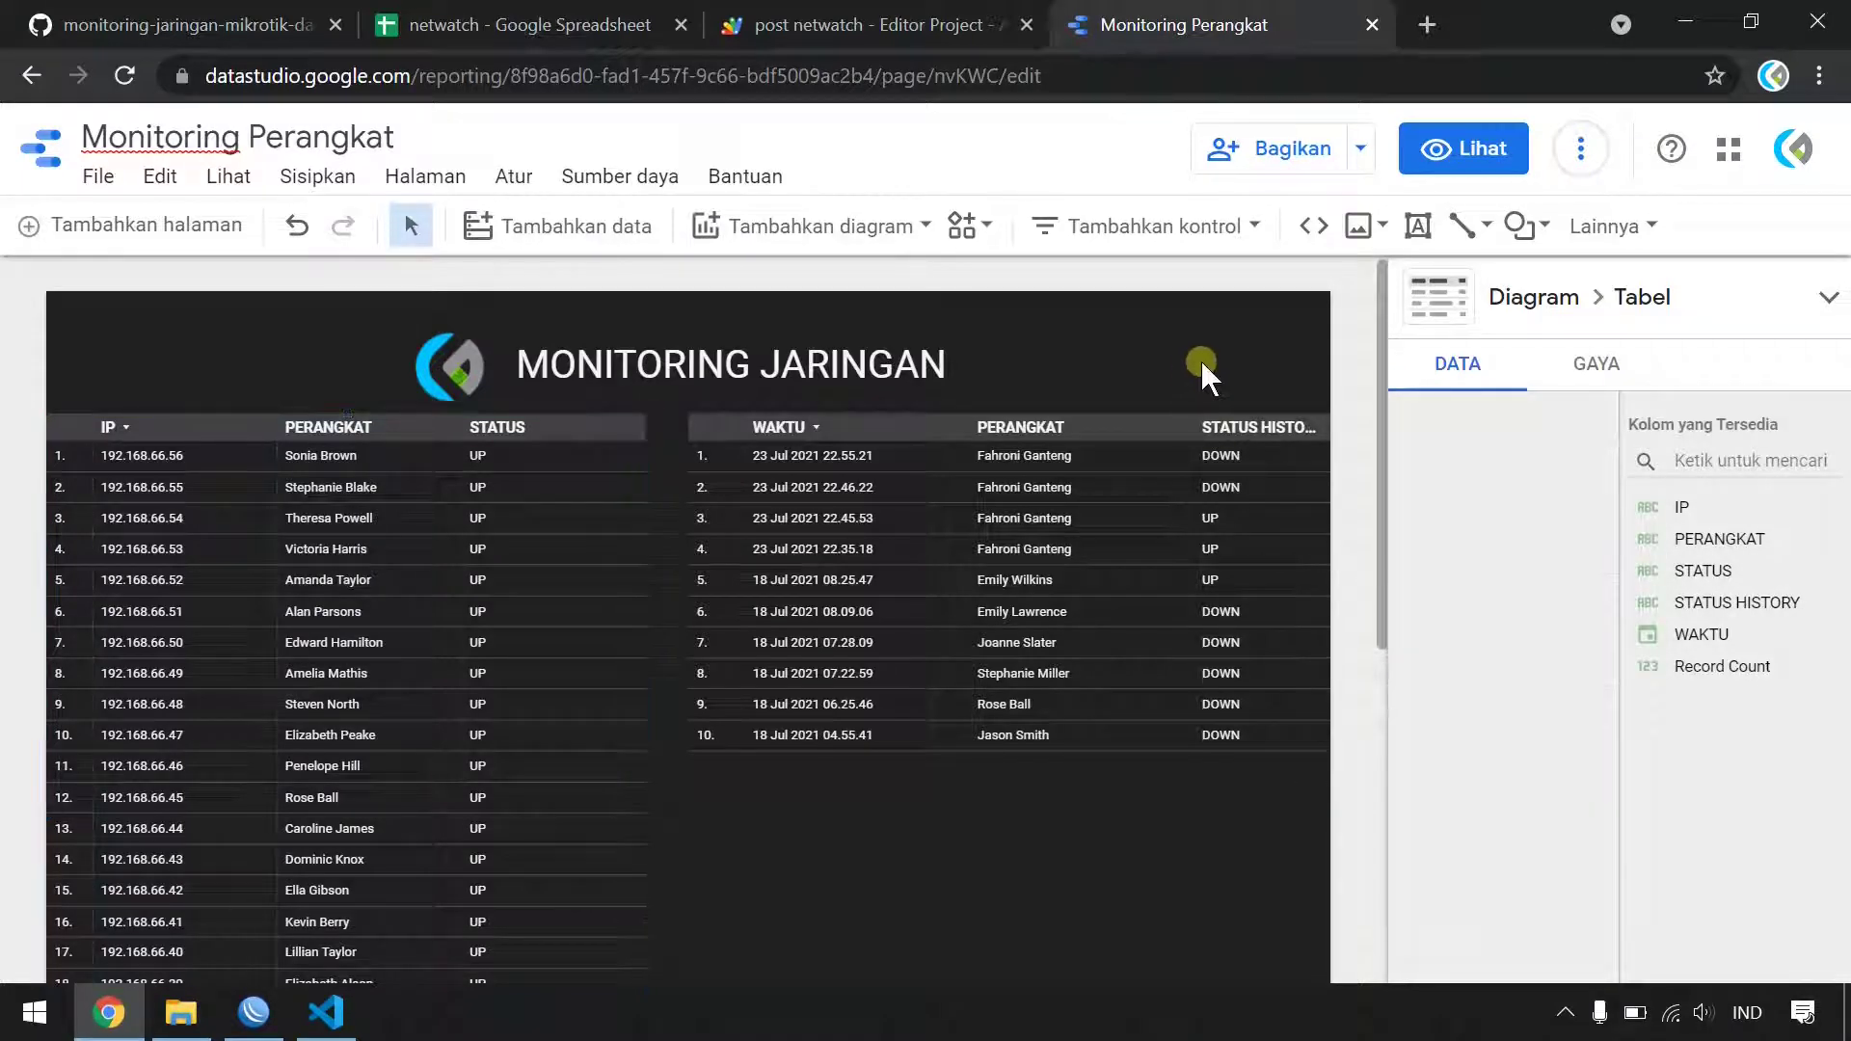
- Test the filter in view mode on devices 192.168.66.56, .52 and .50, then return to edit
left_click(1467, 151)
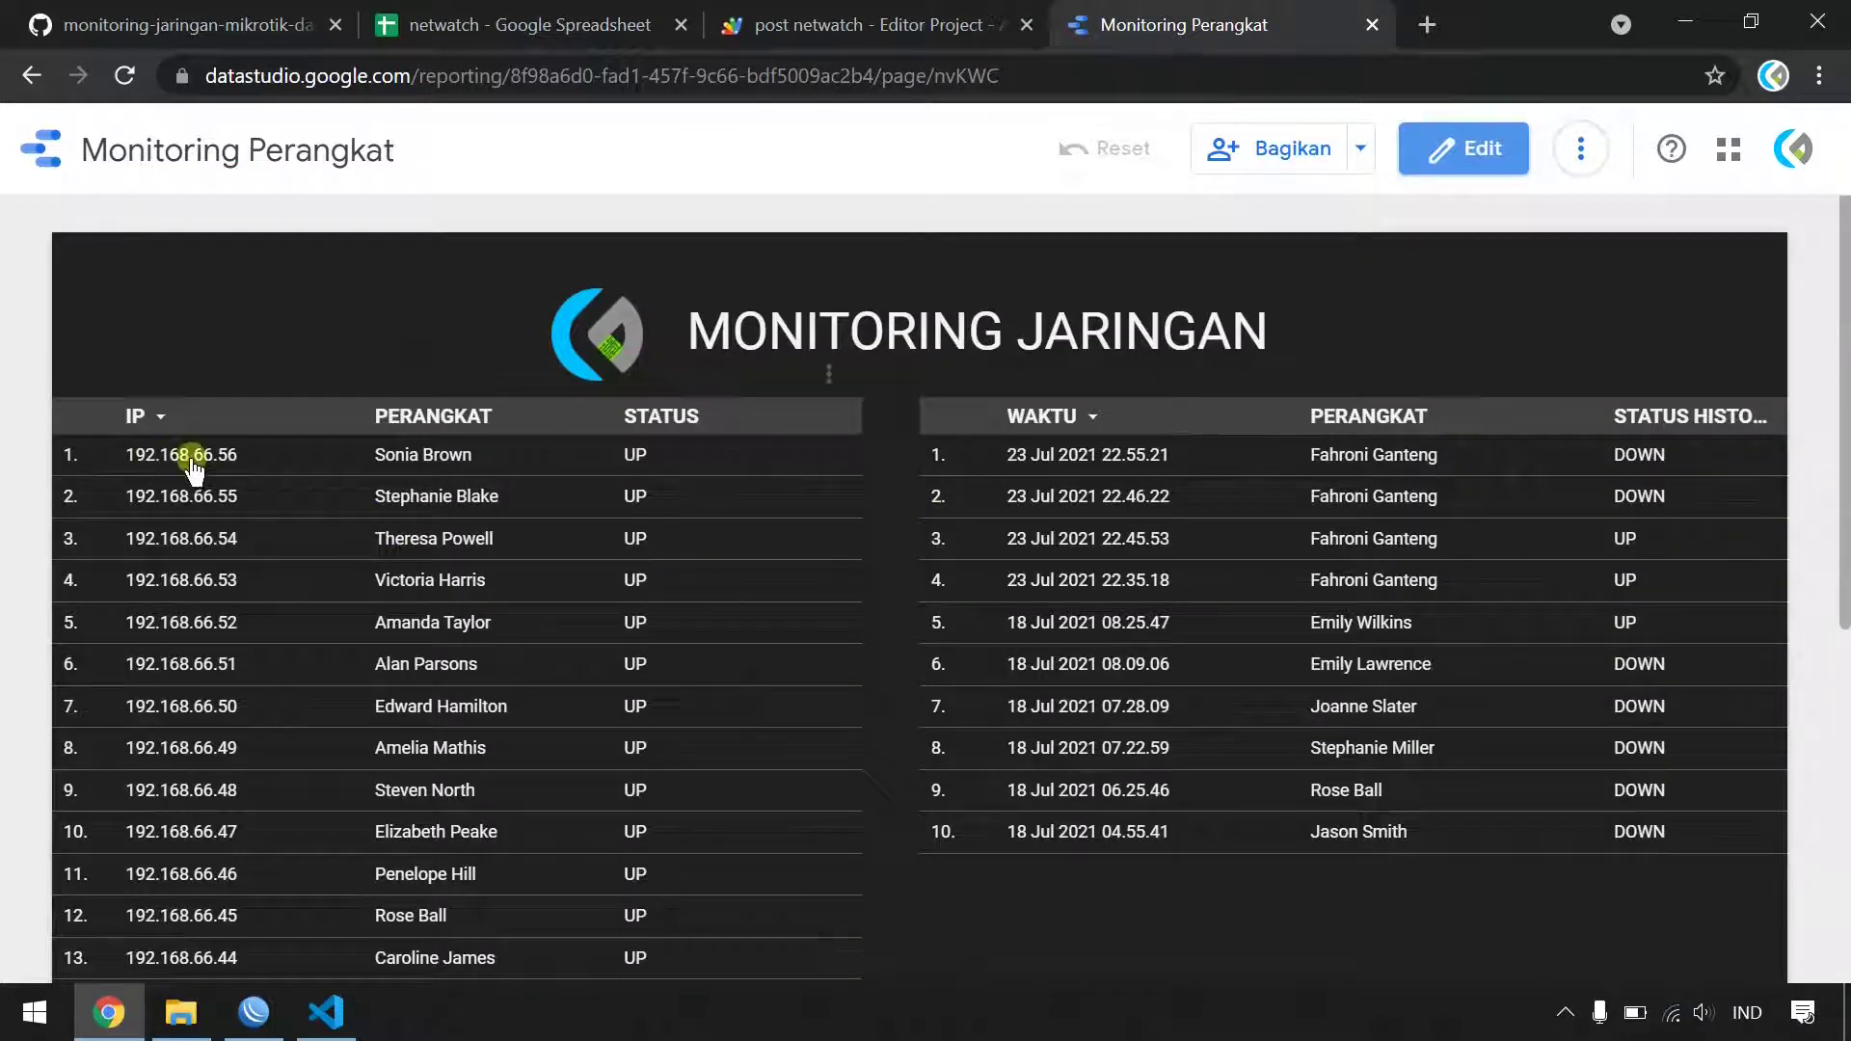
left_click(193, 463)
left_click(183, 622)
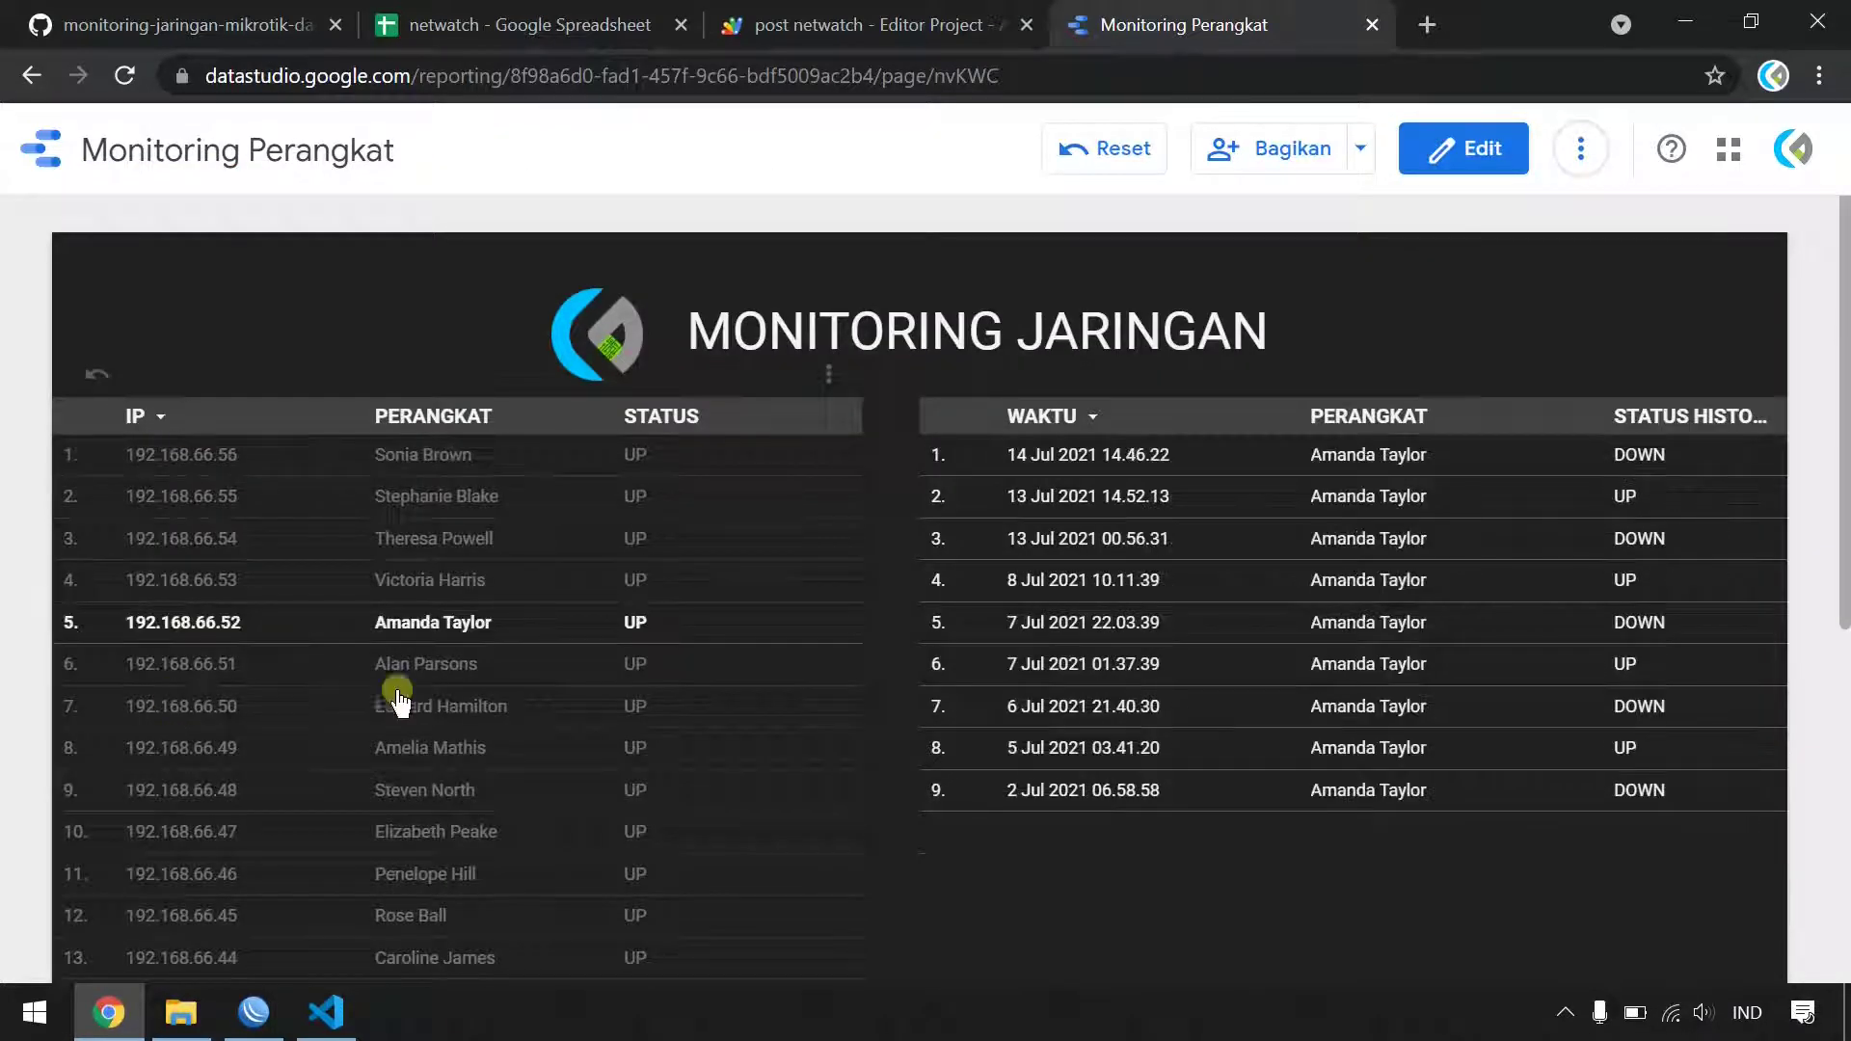
left_click(410, 709)
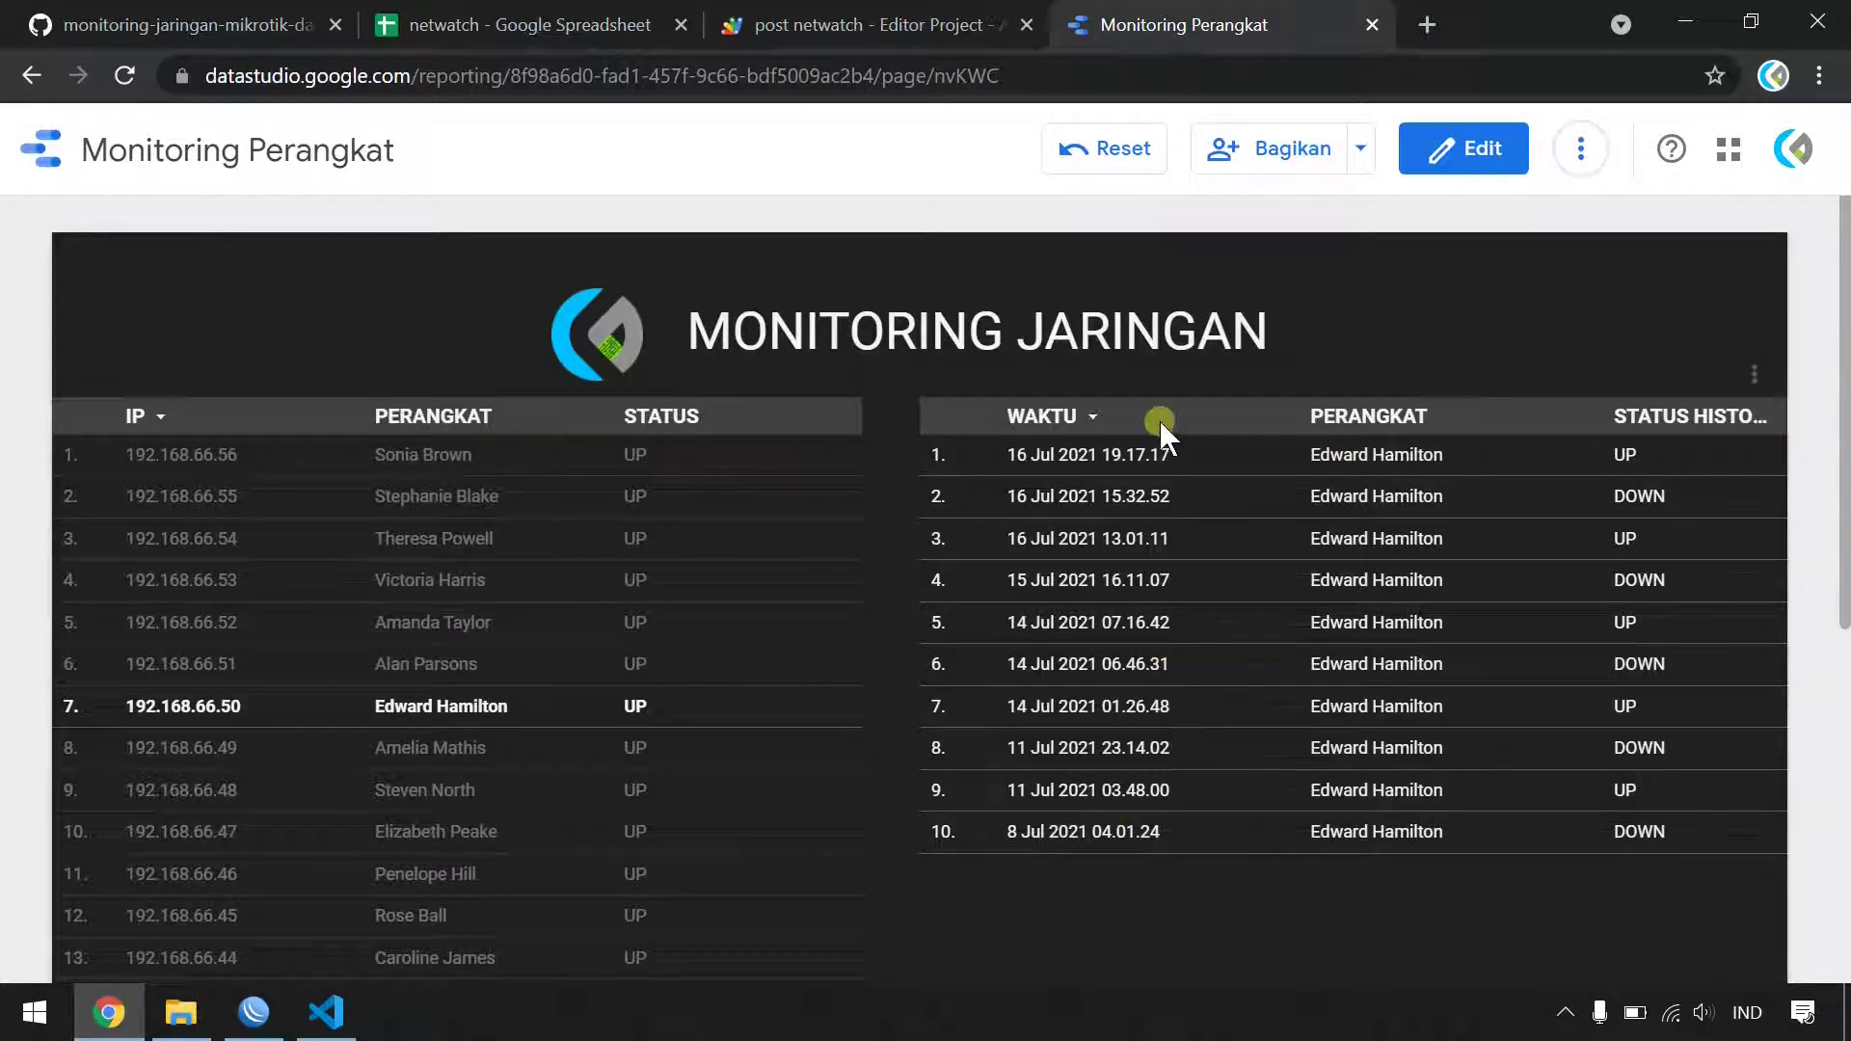
left_click(1464, 149)
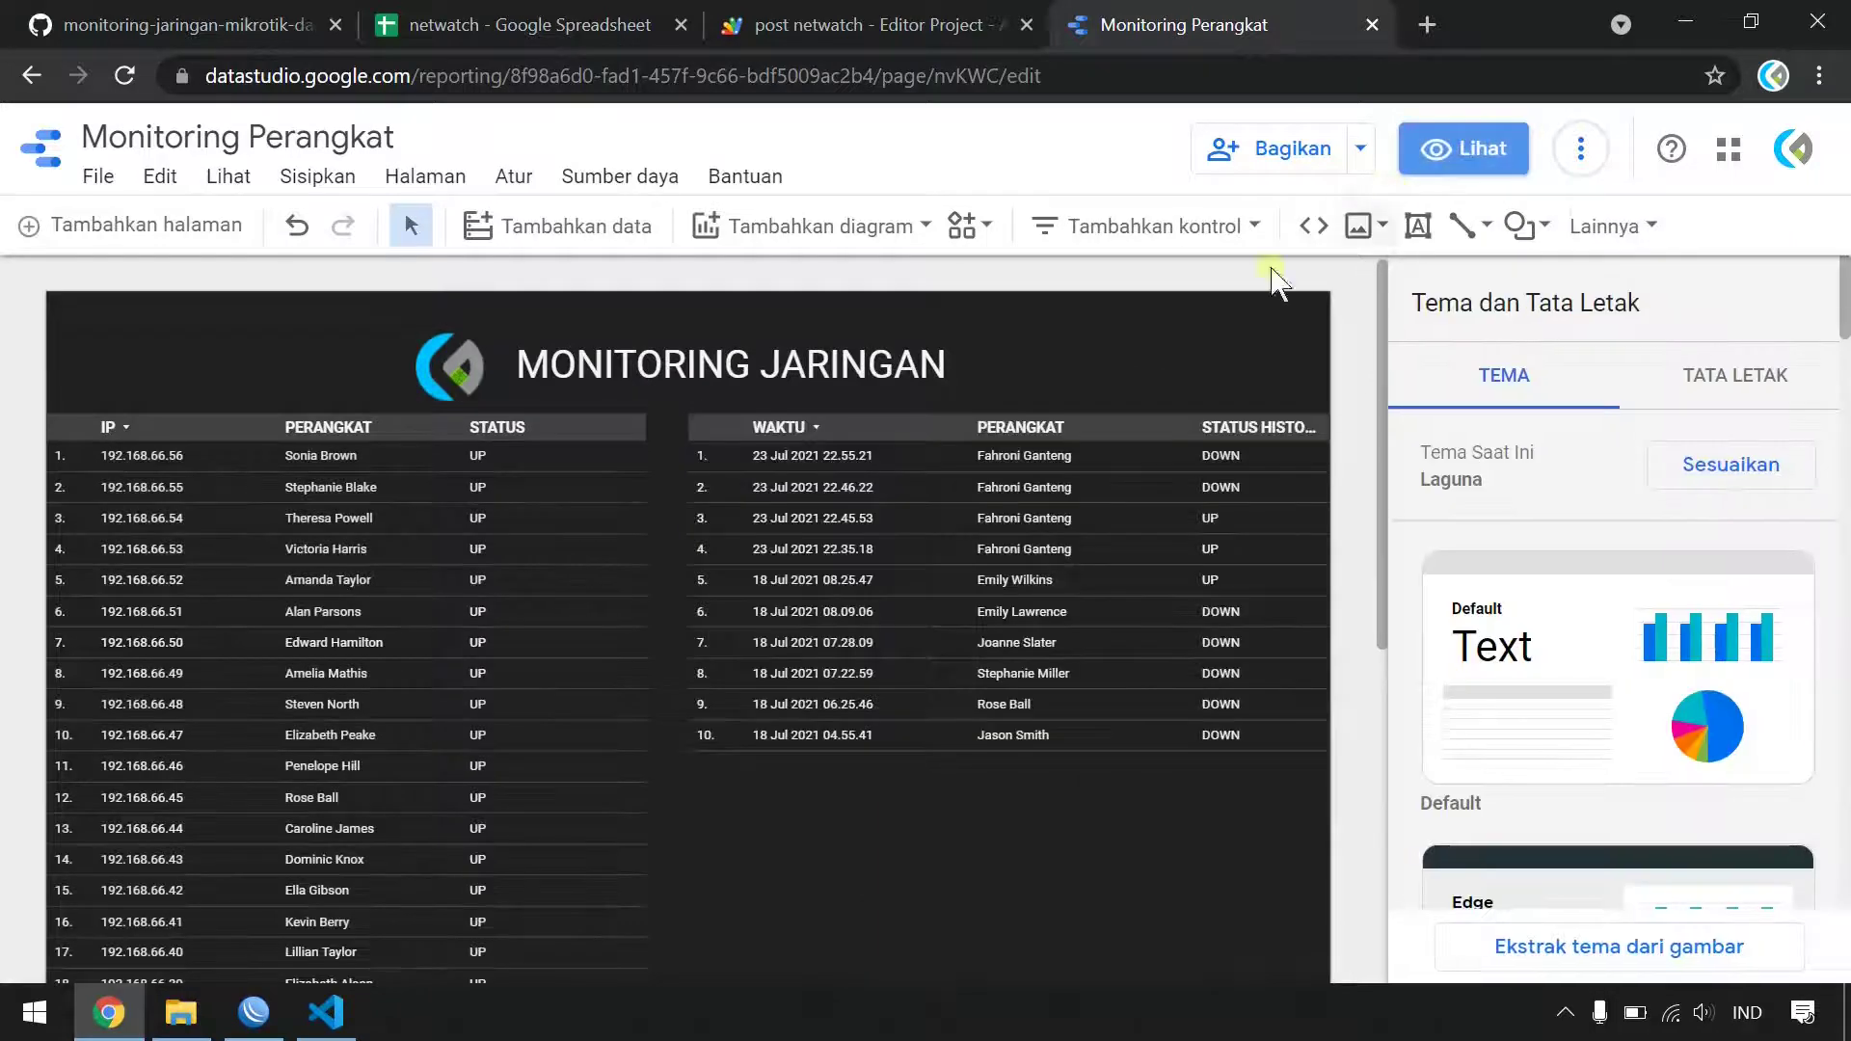
- Sort the device status table by PERANGKAT in ascending (Menaik) order
left_click(277, 611)
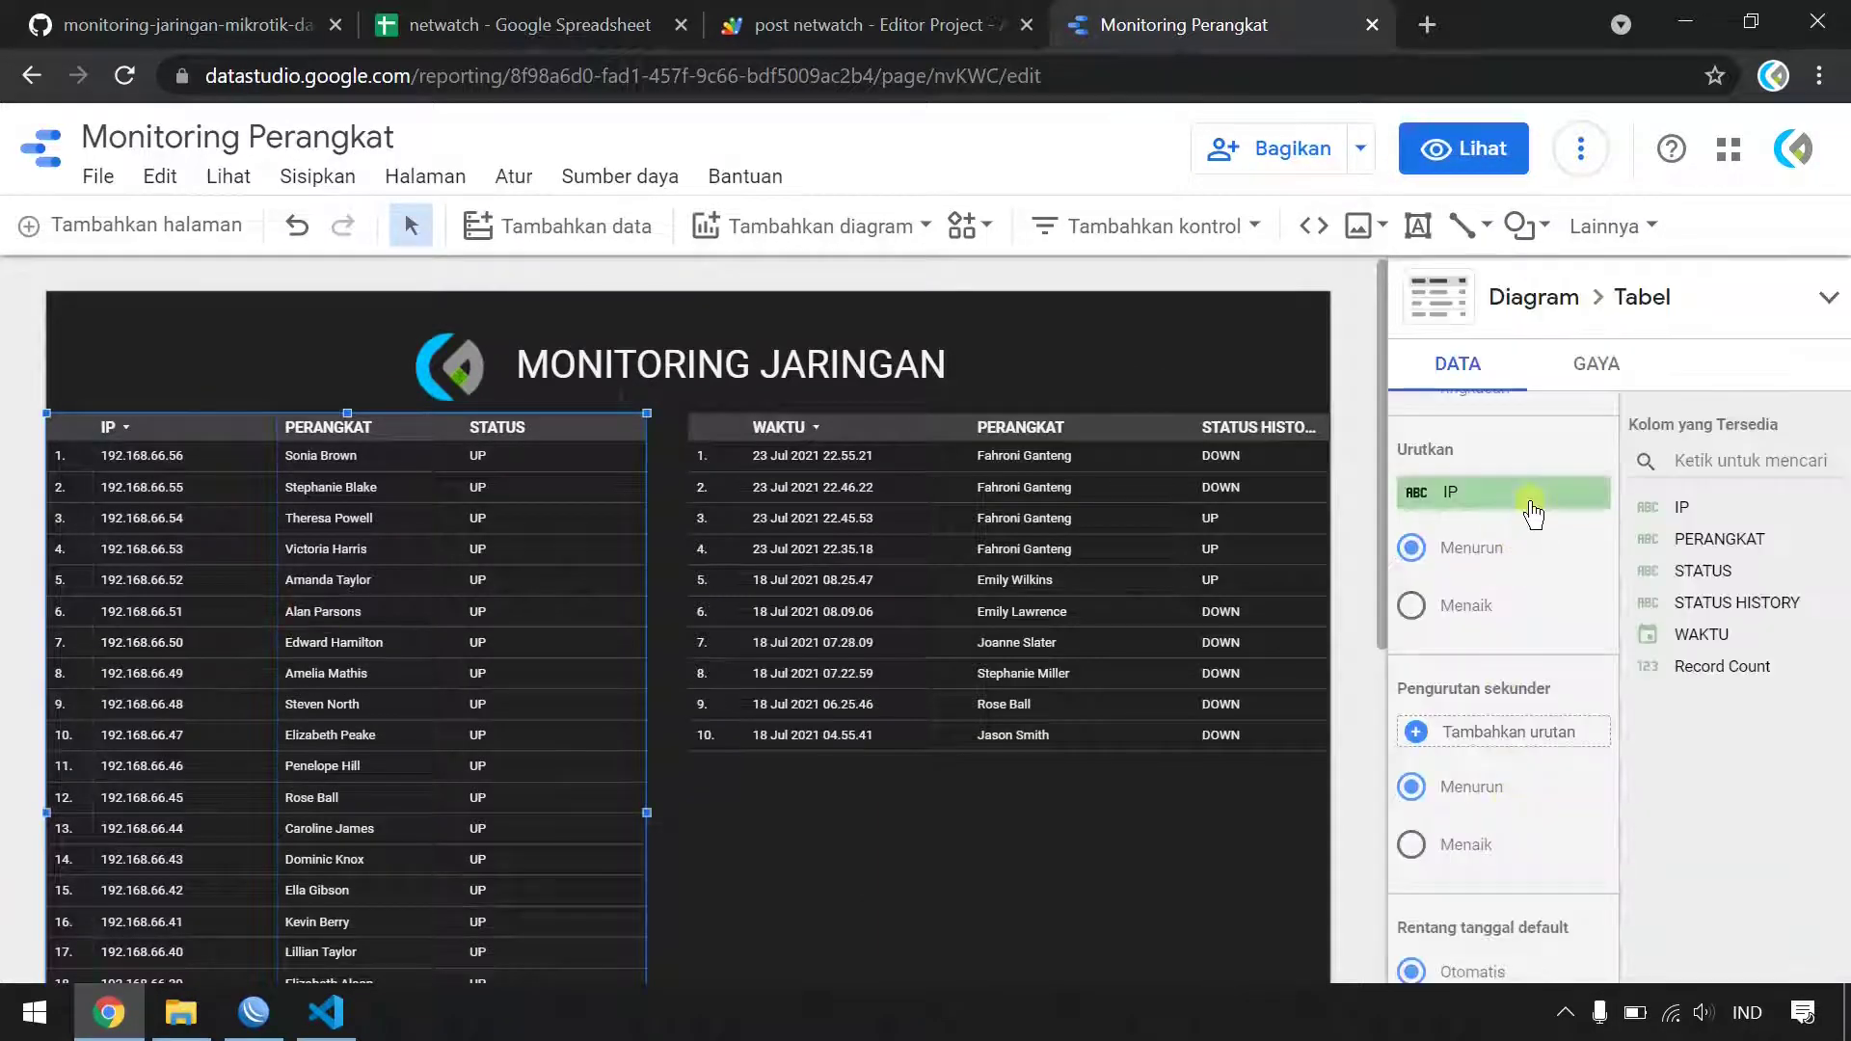
left_click(1532, 503)
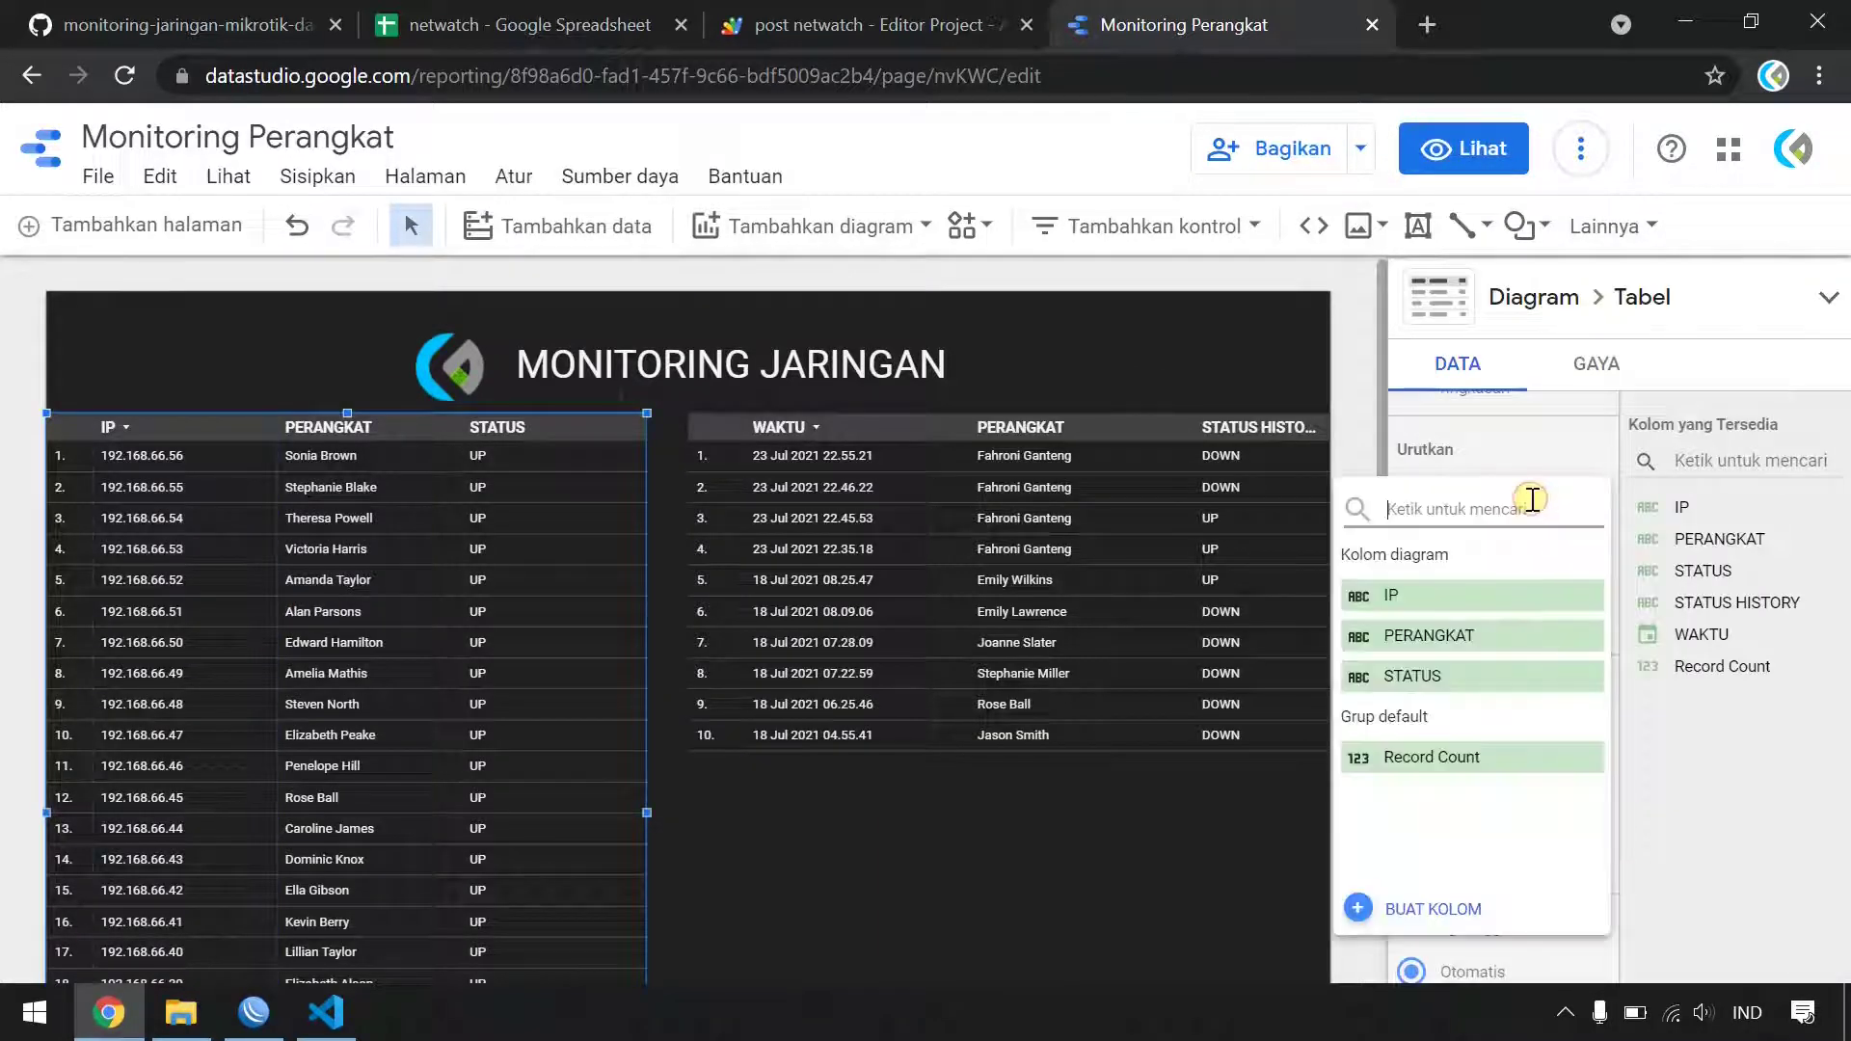
left_click(1484, 636)
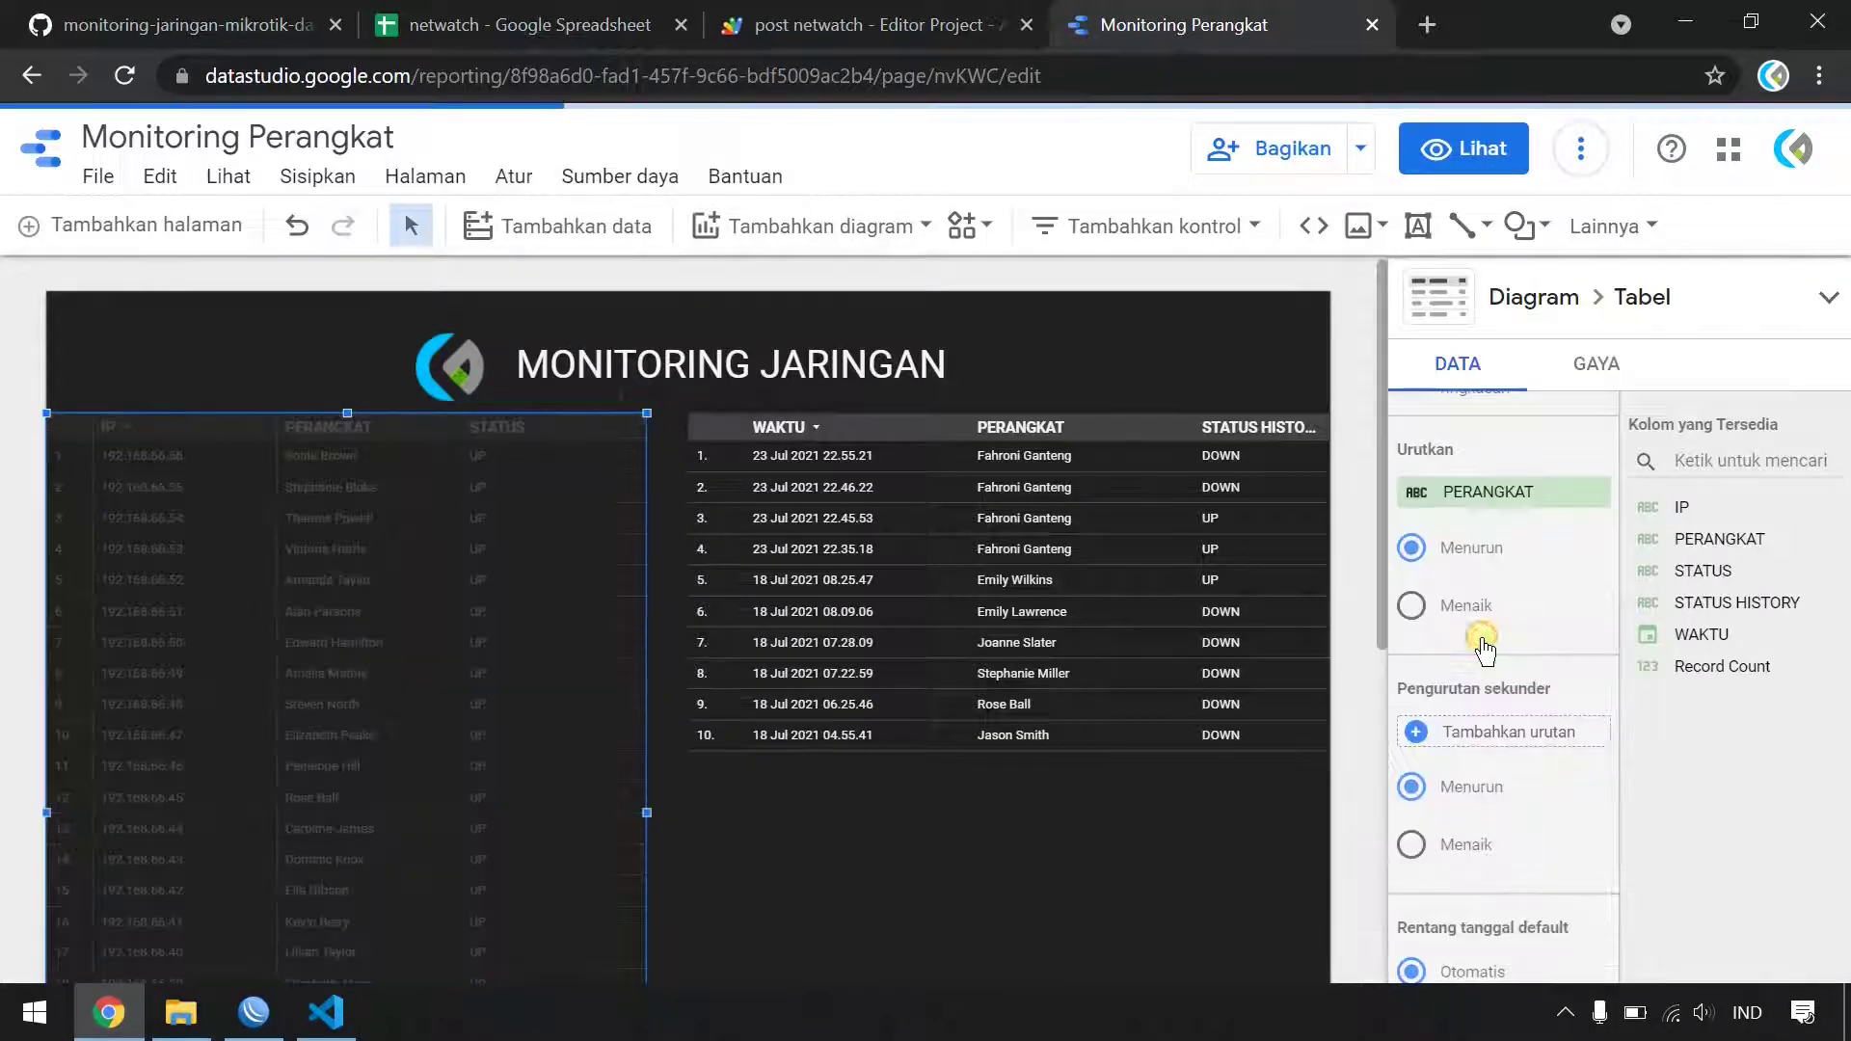
left_click(1411, 606)
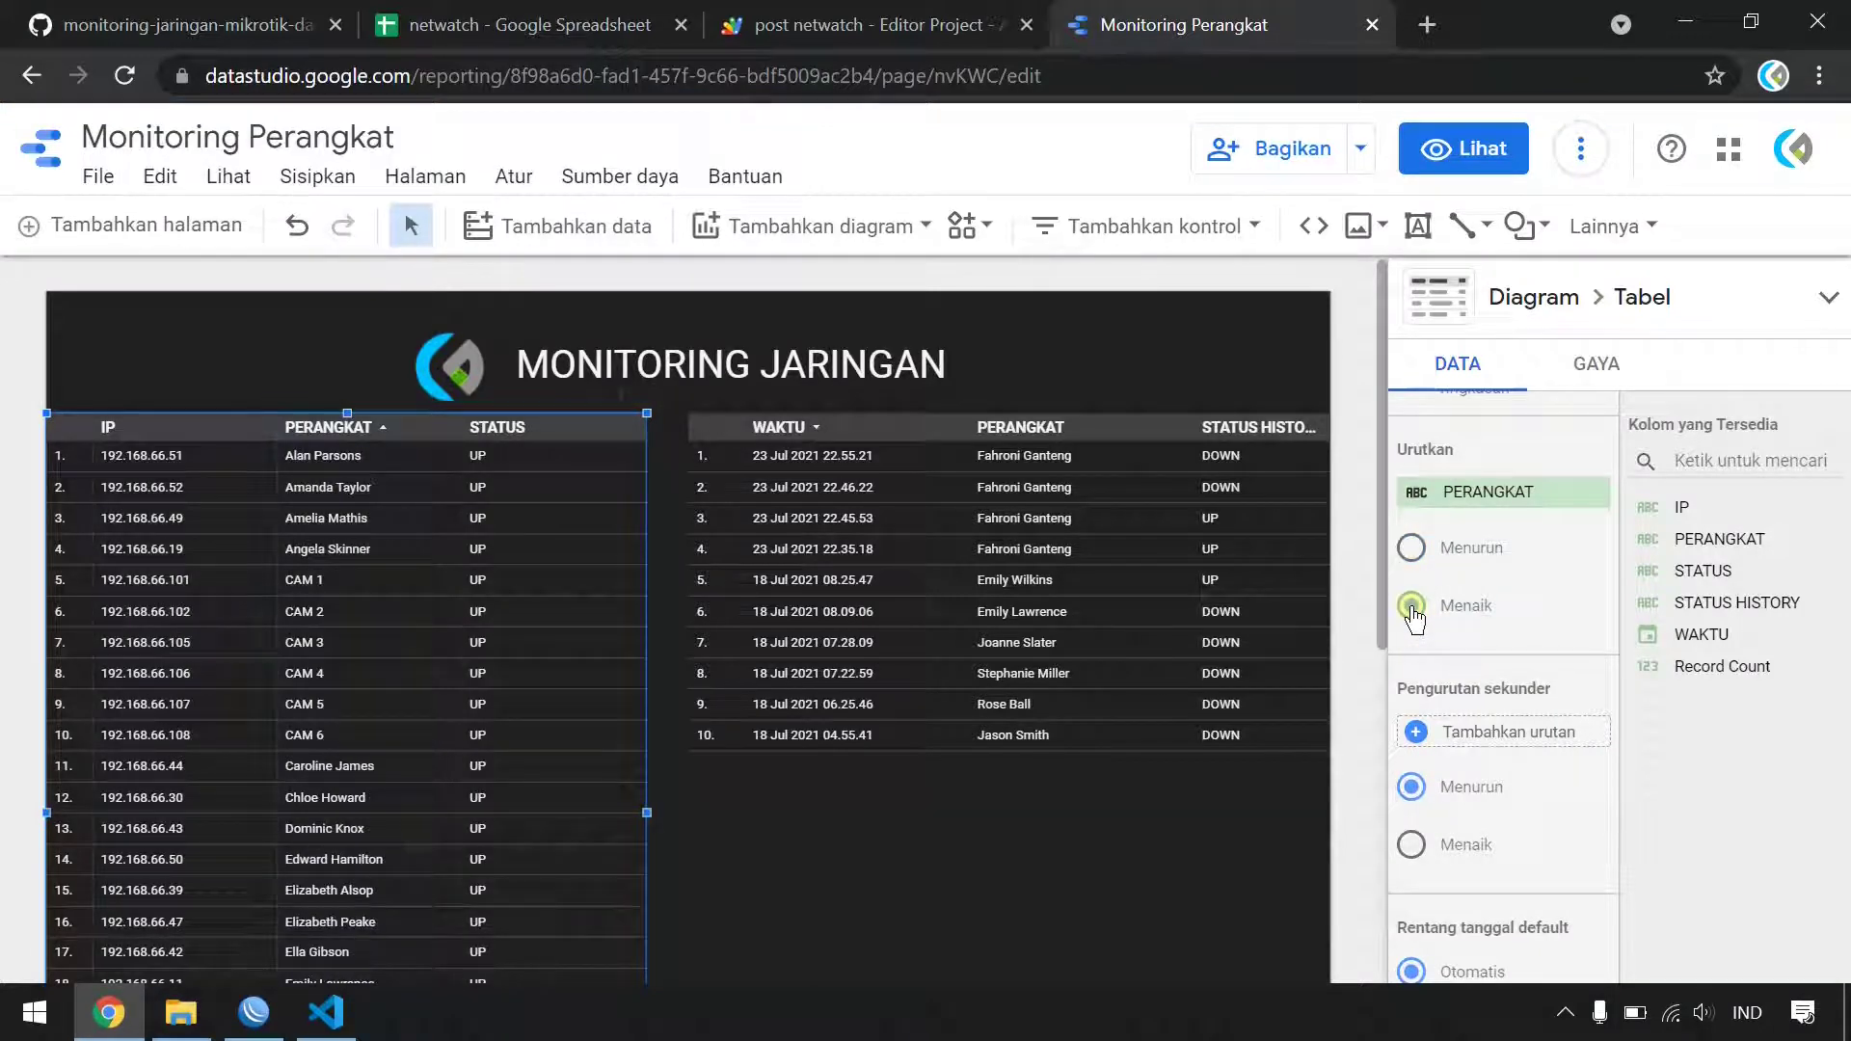
left_click(983, 653)
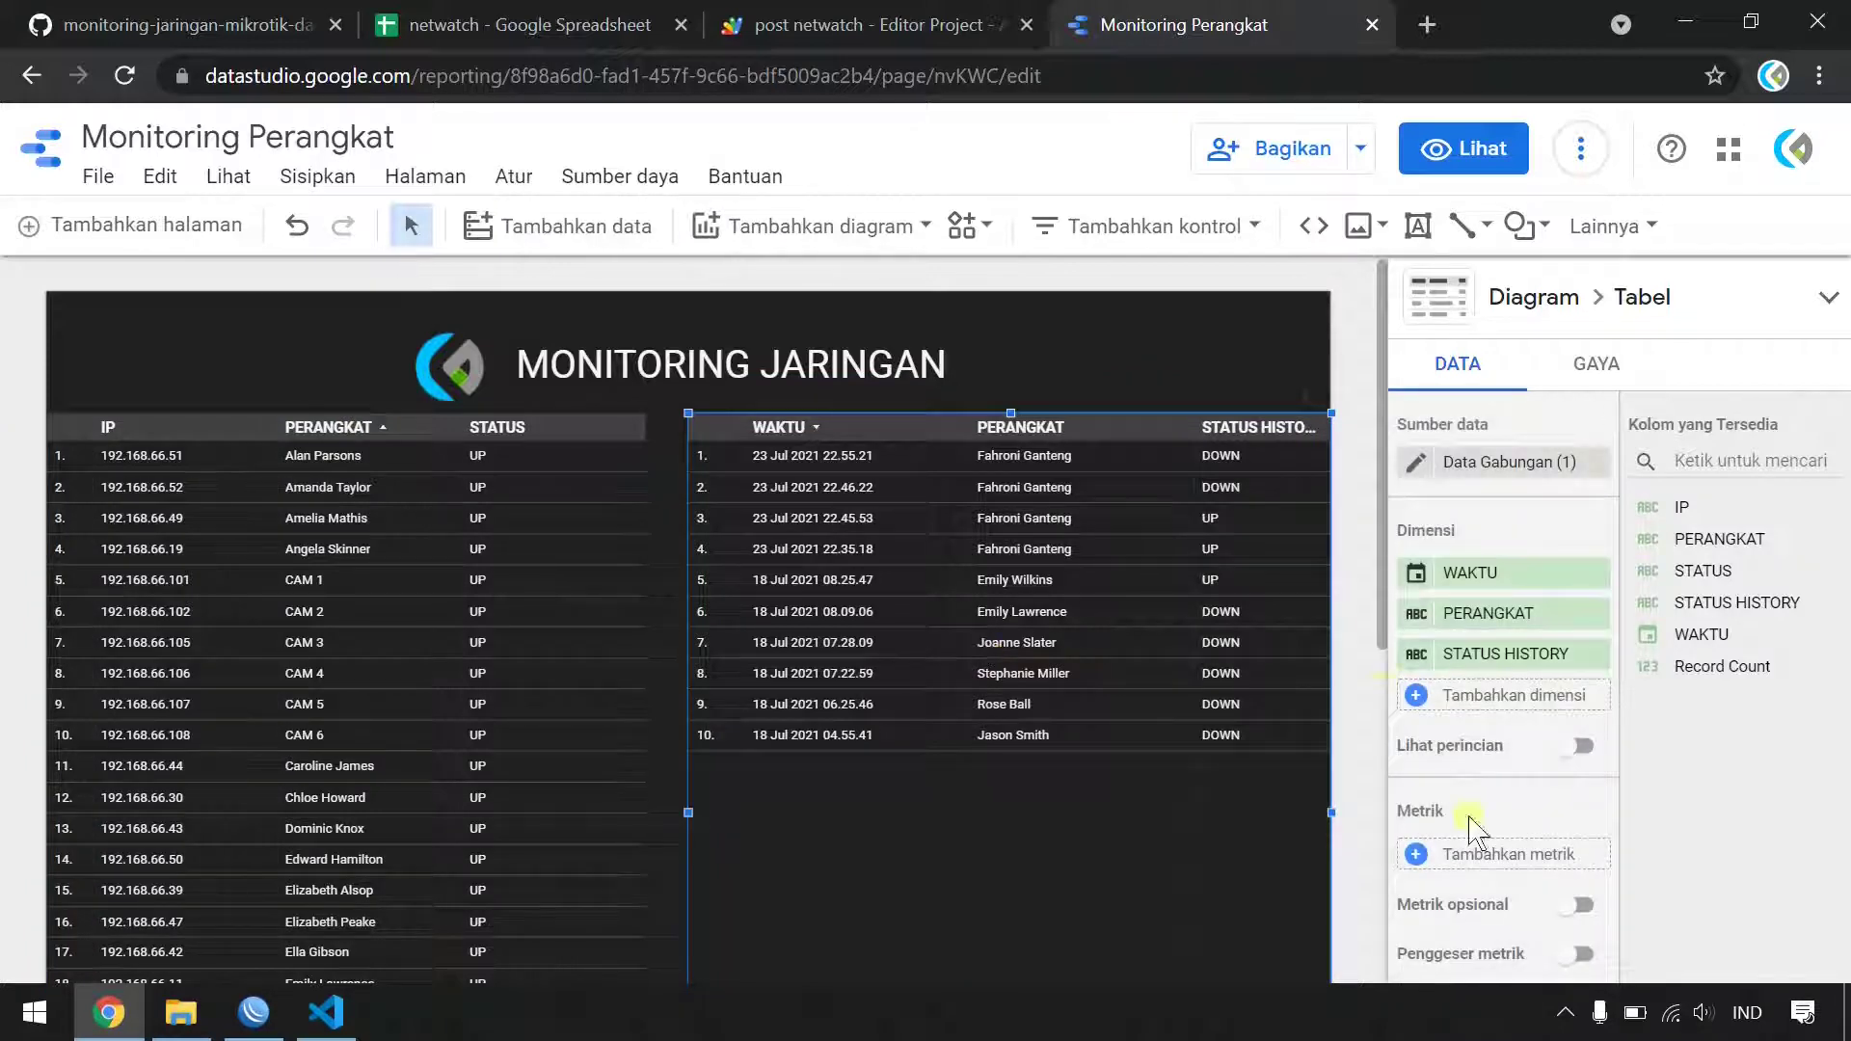
scroll(1484, 858, "down", 3)
scroll(1484, 872, "down", 4)
scroll(1484, 873, "up", 8)
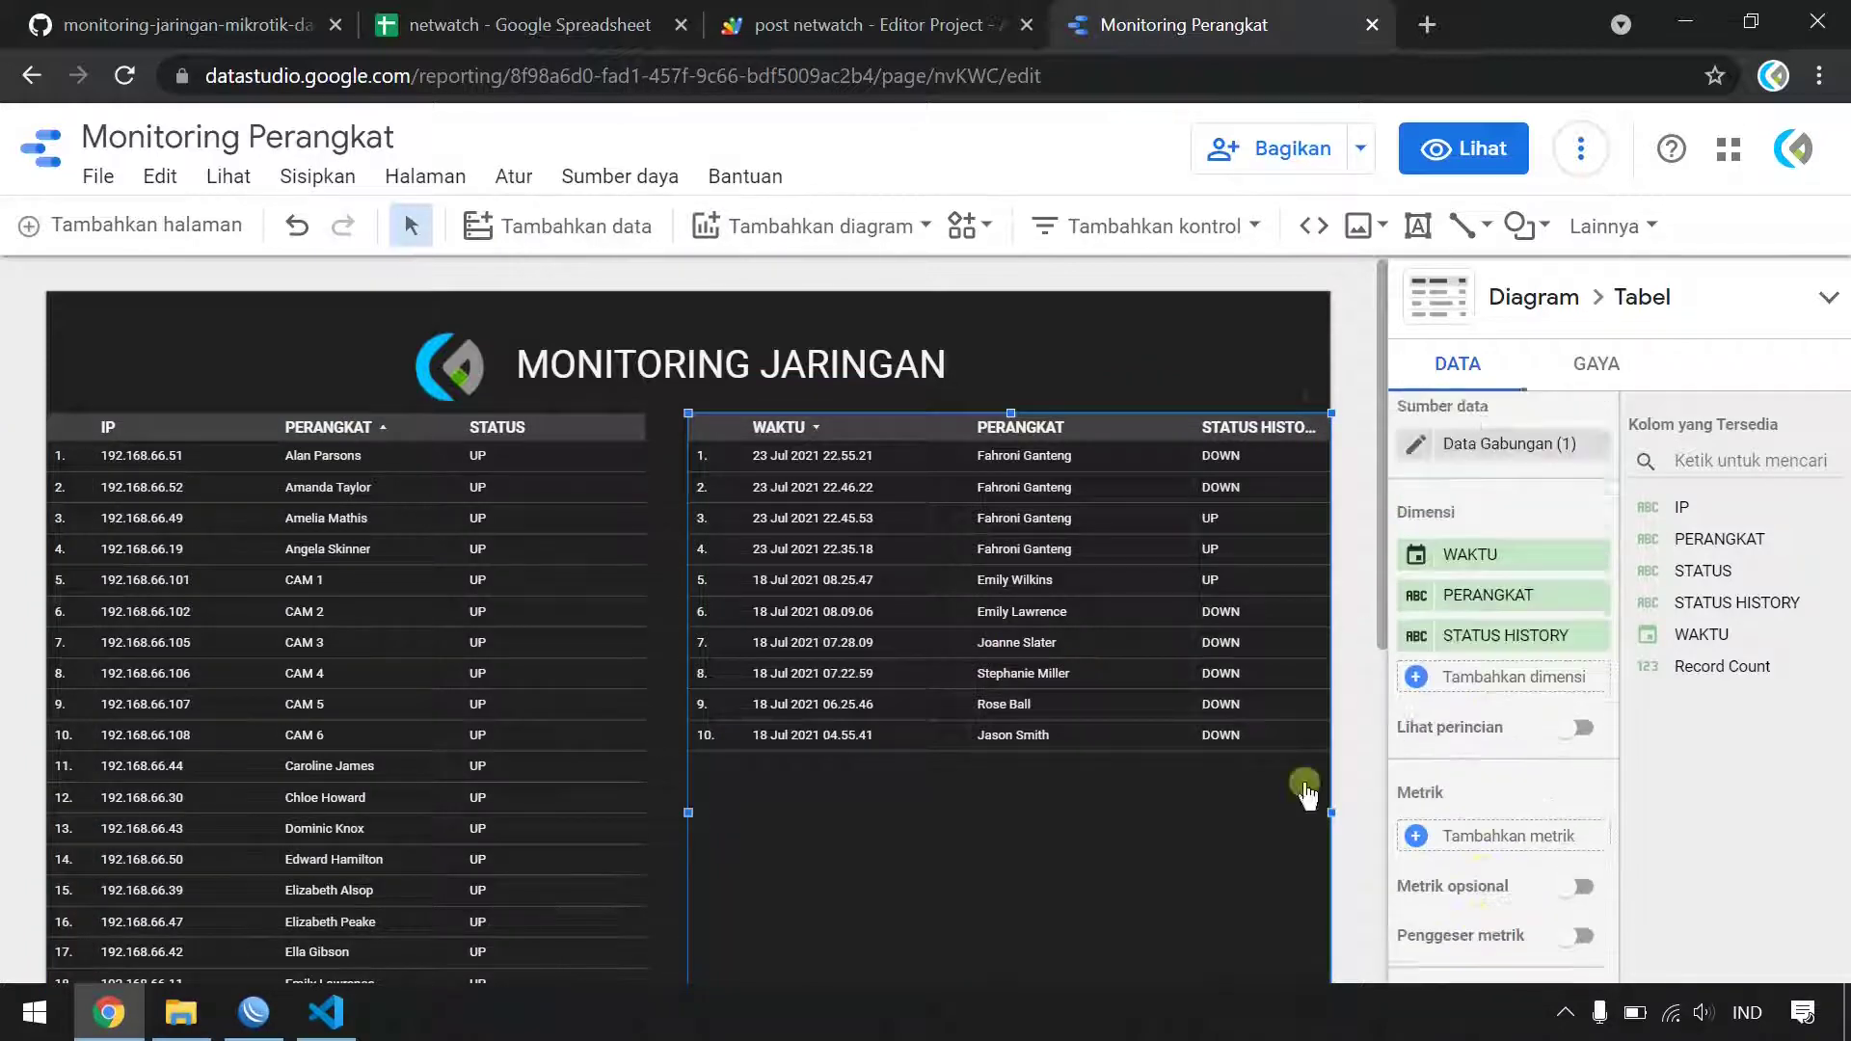
left_click(1111, 366)
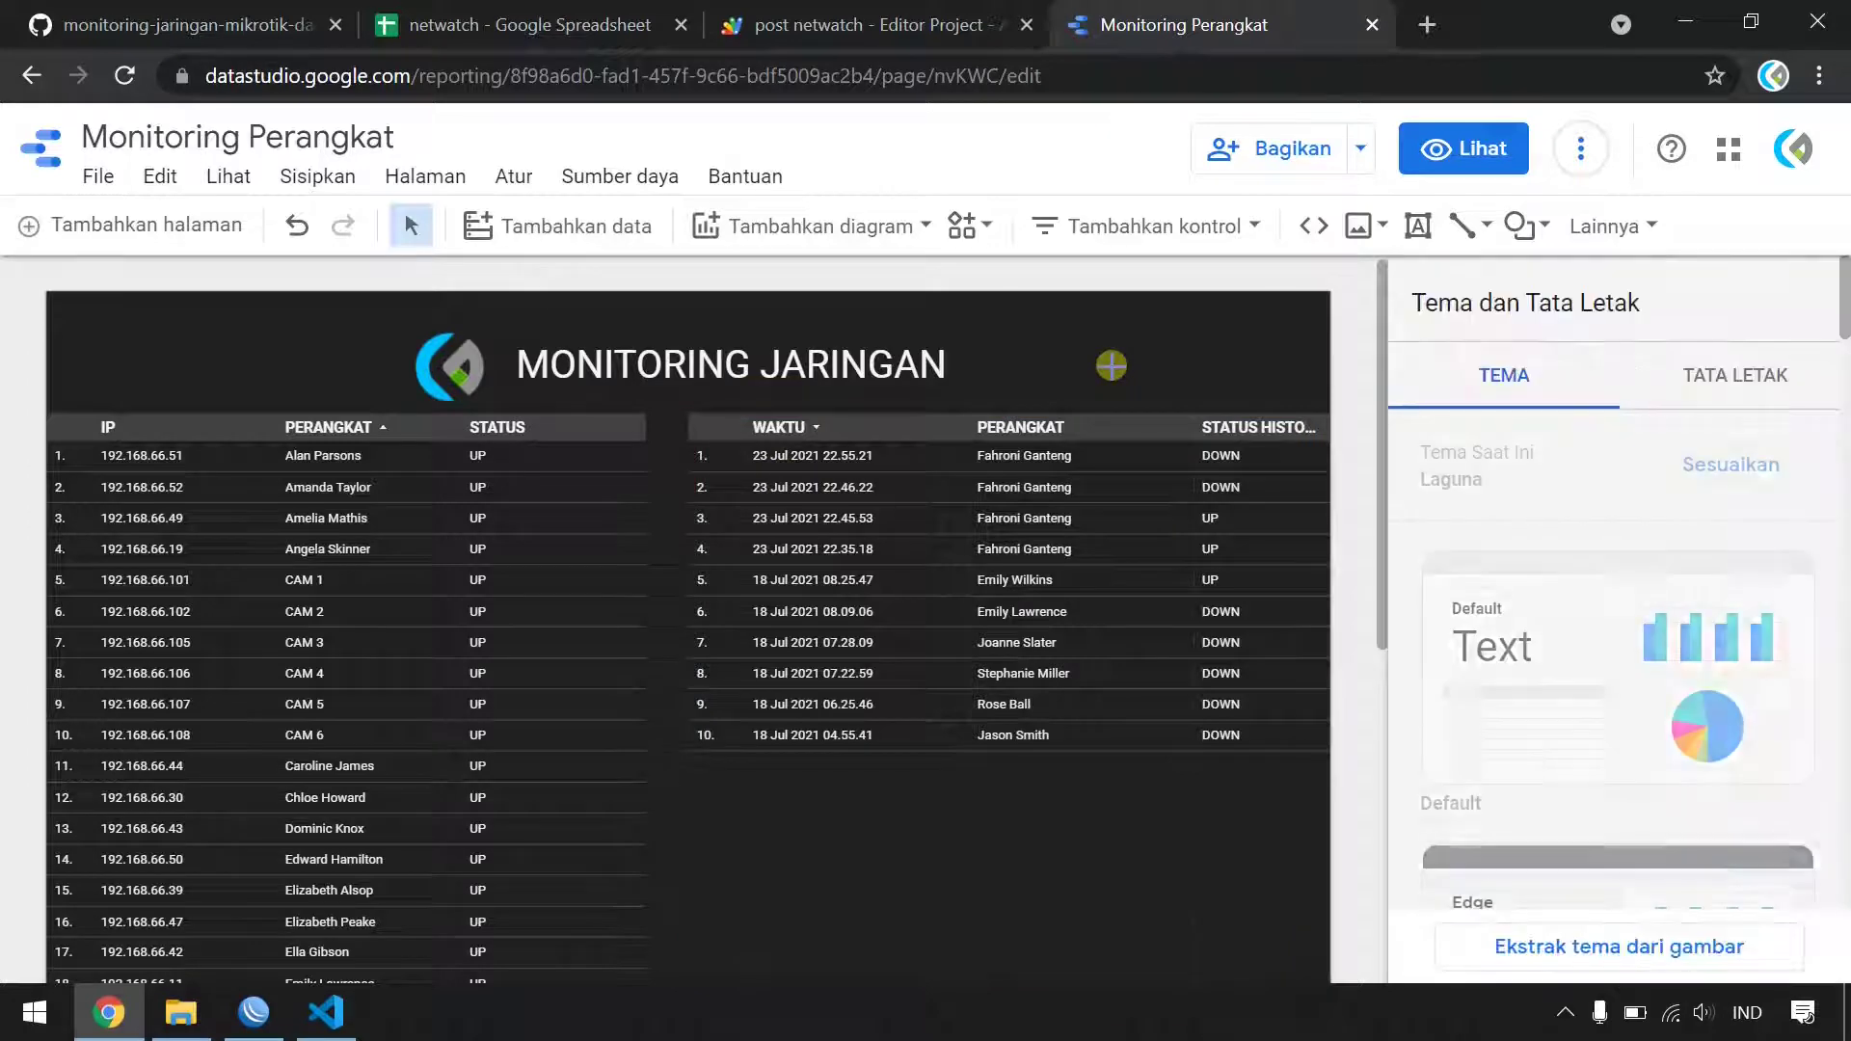
- Set the device table's STATUS column (Kolom #3) to centre (Tengah) alignment in GAYA
left_click(425, 587)
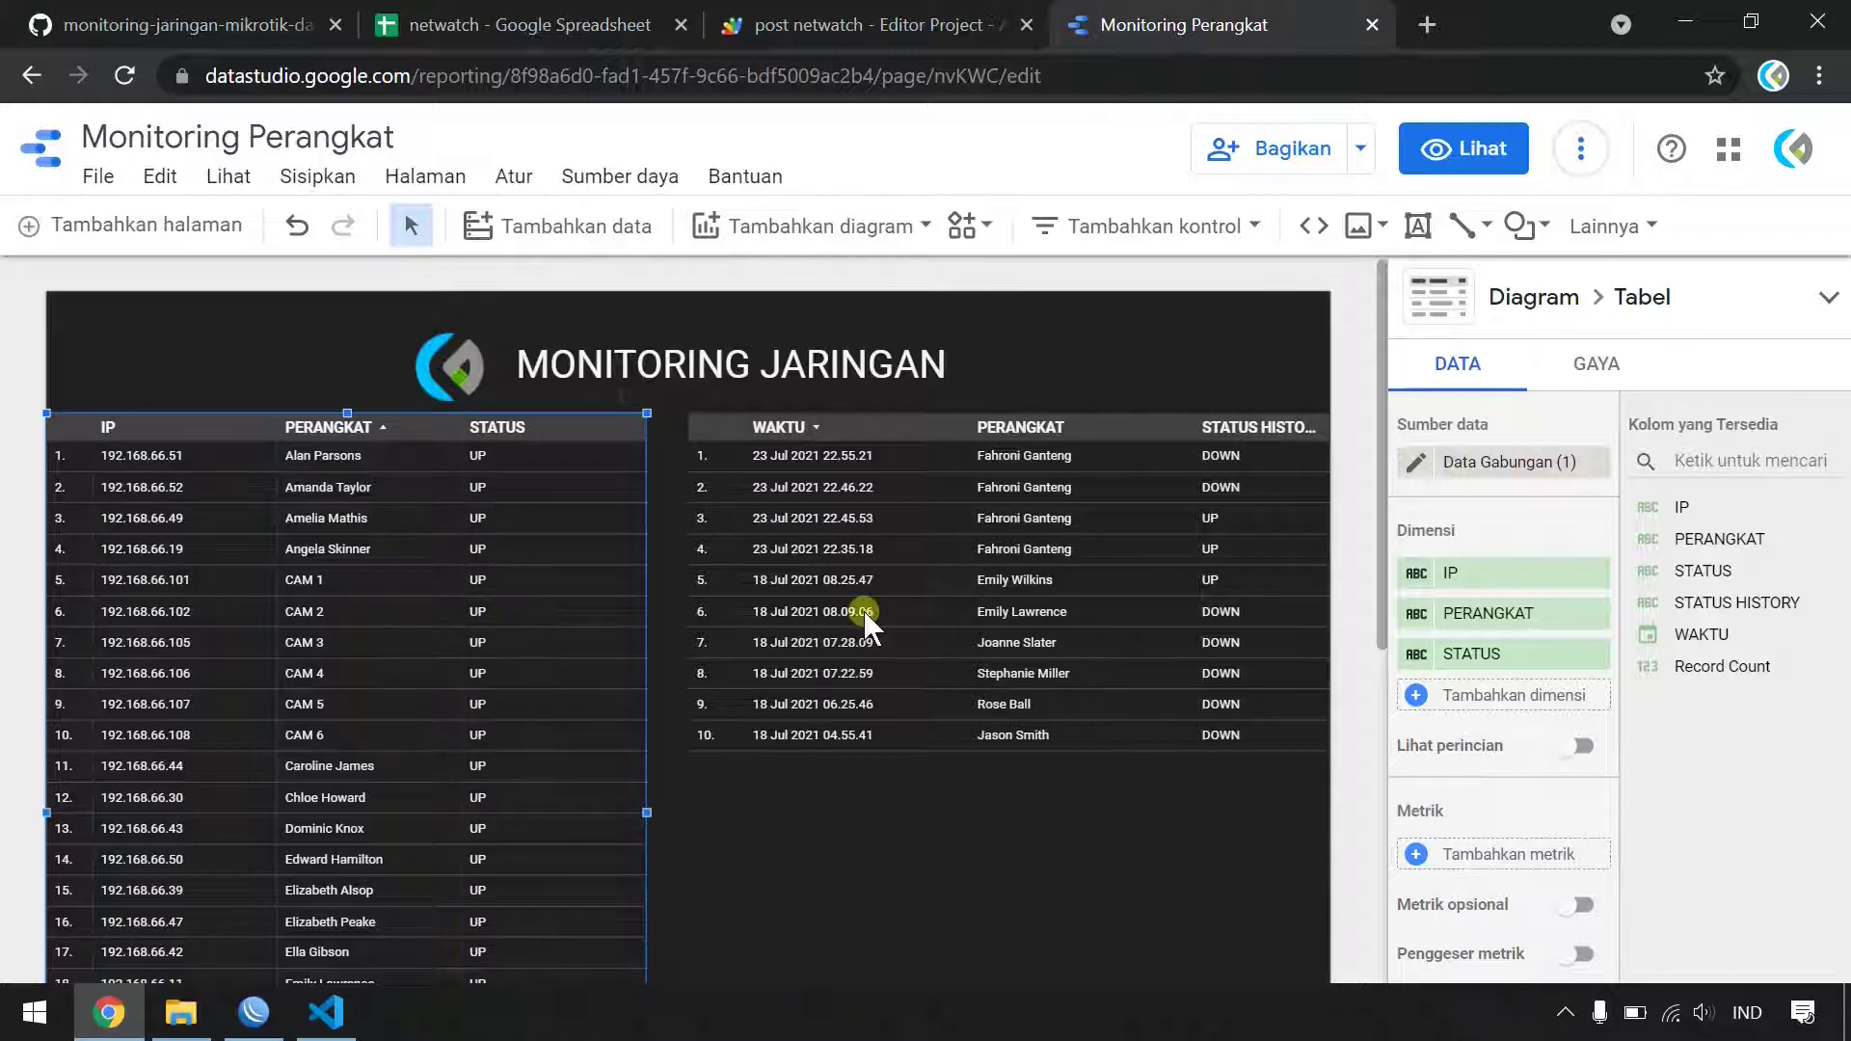
left_click(1618, 371)
scroll(1553, 673, "down", 3)
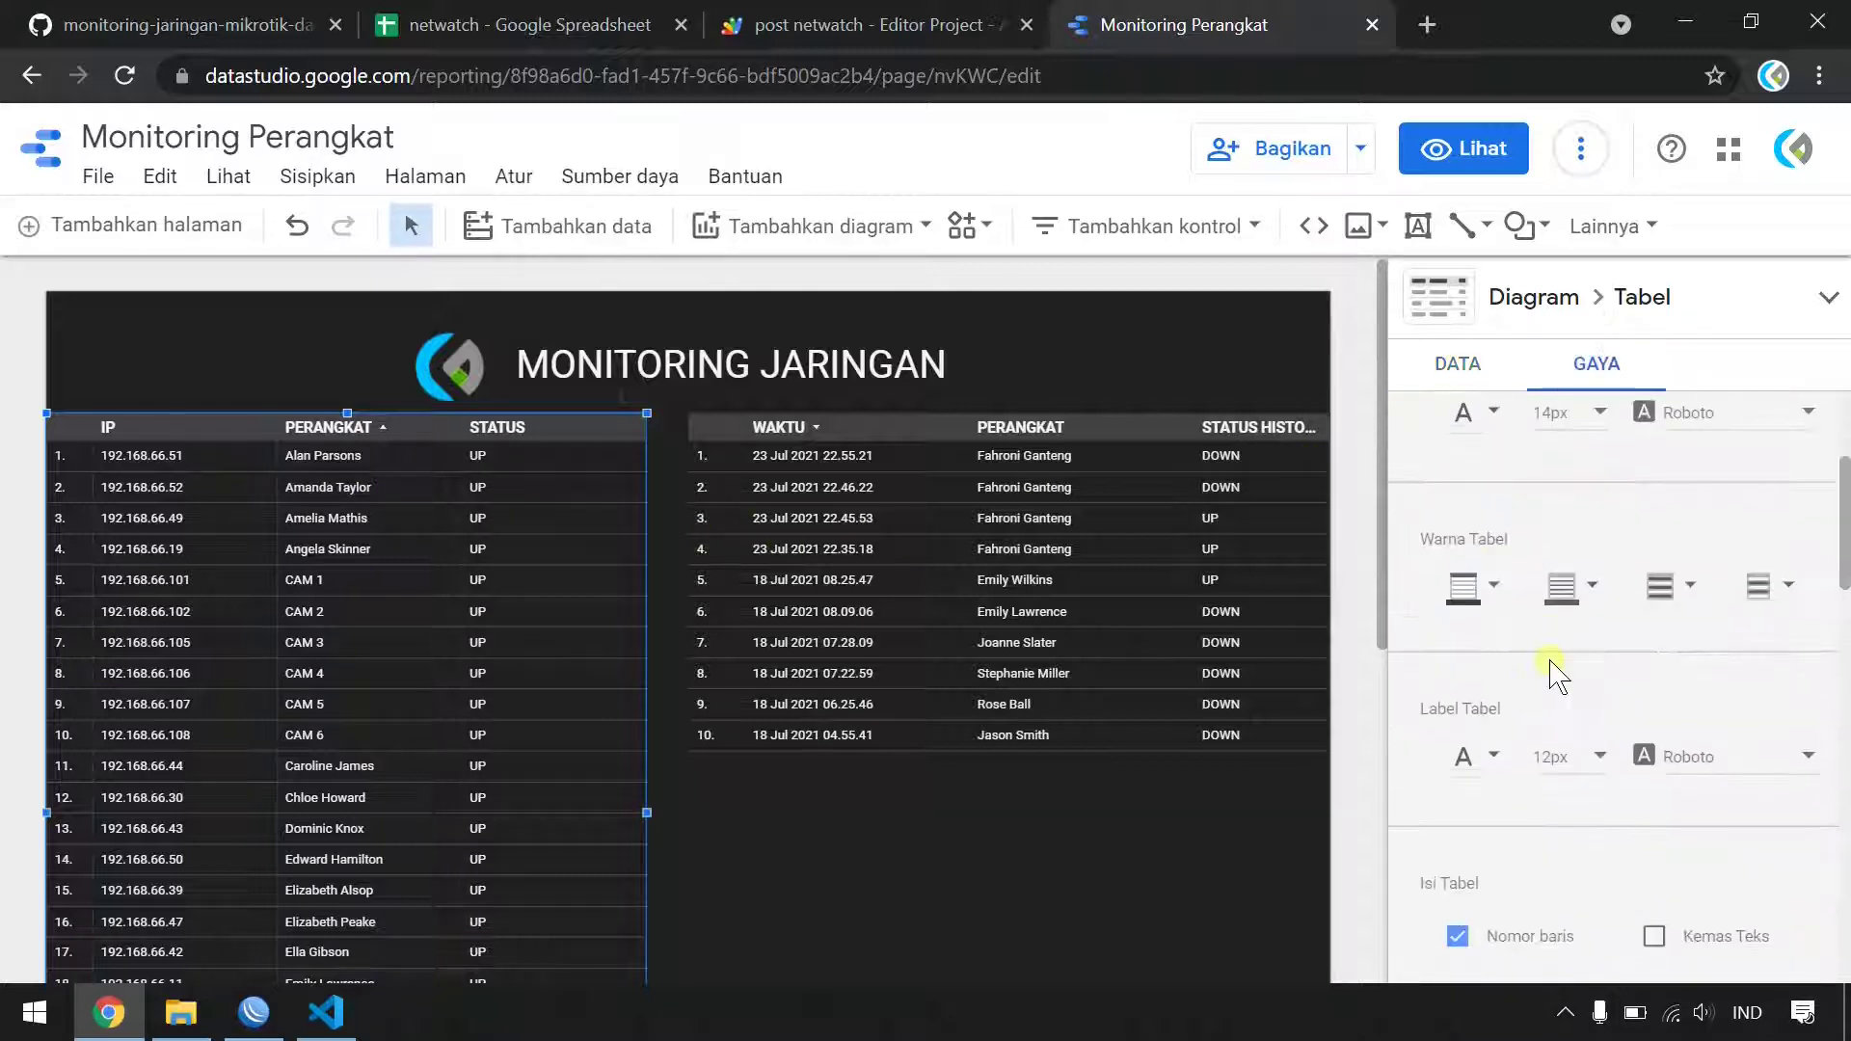
scroll(1555, 675, "down", 3)
scroll(1555, 675, "down", 3)
scroll(1562, 713, "down", 3)
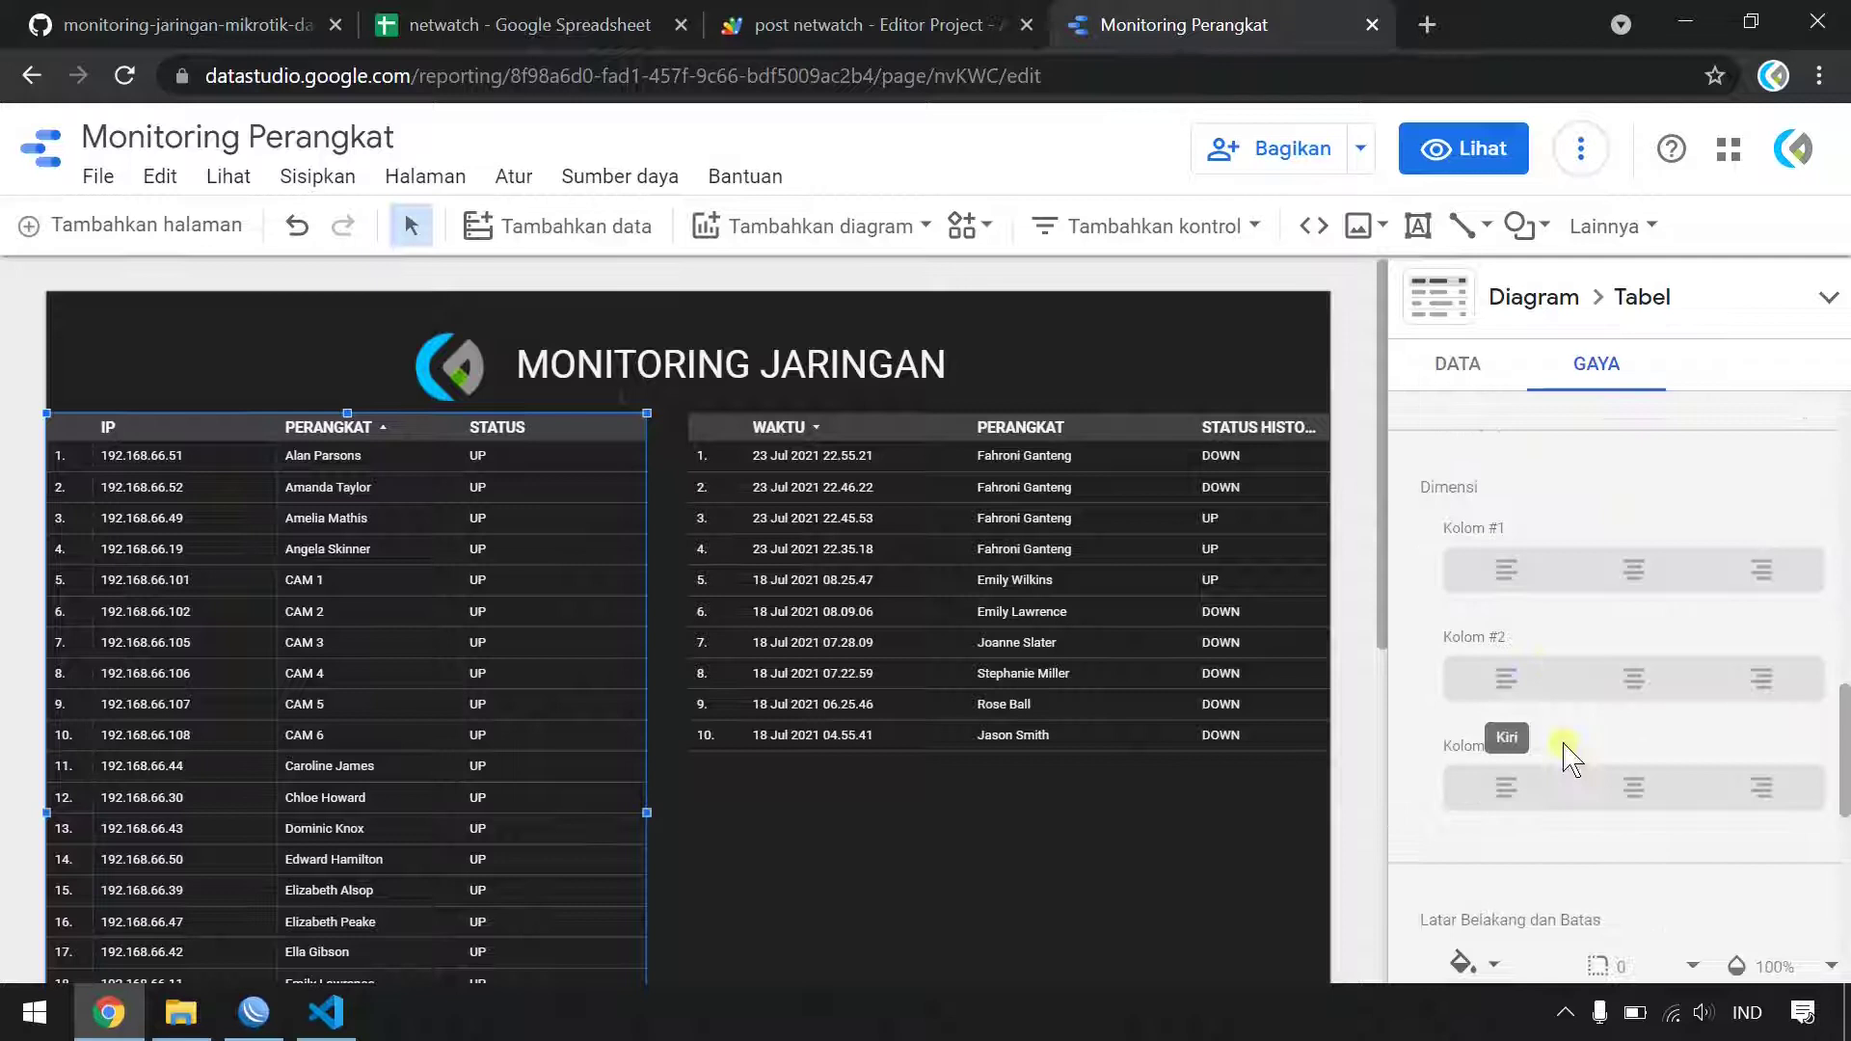
left_click(1632, 787)
scroll(1672, 598, "up", 10)
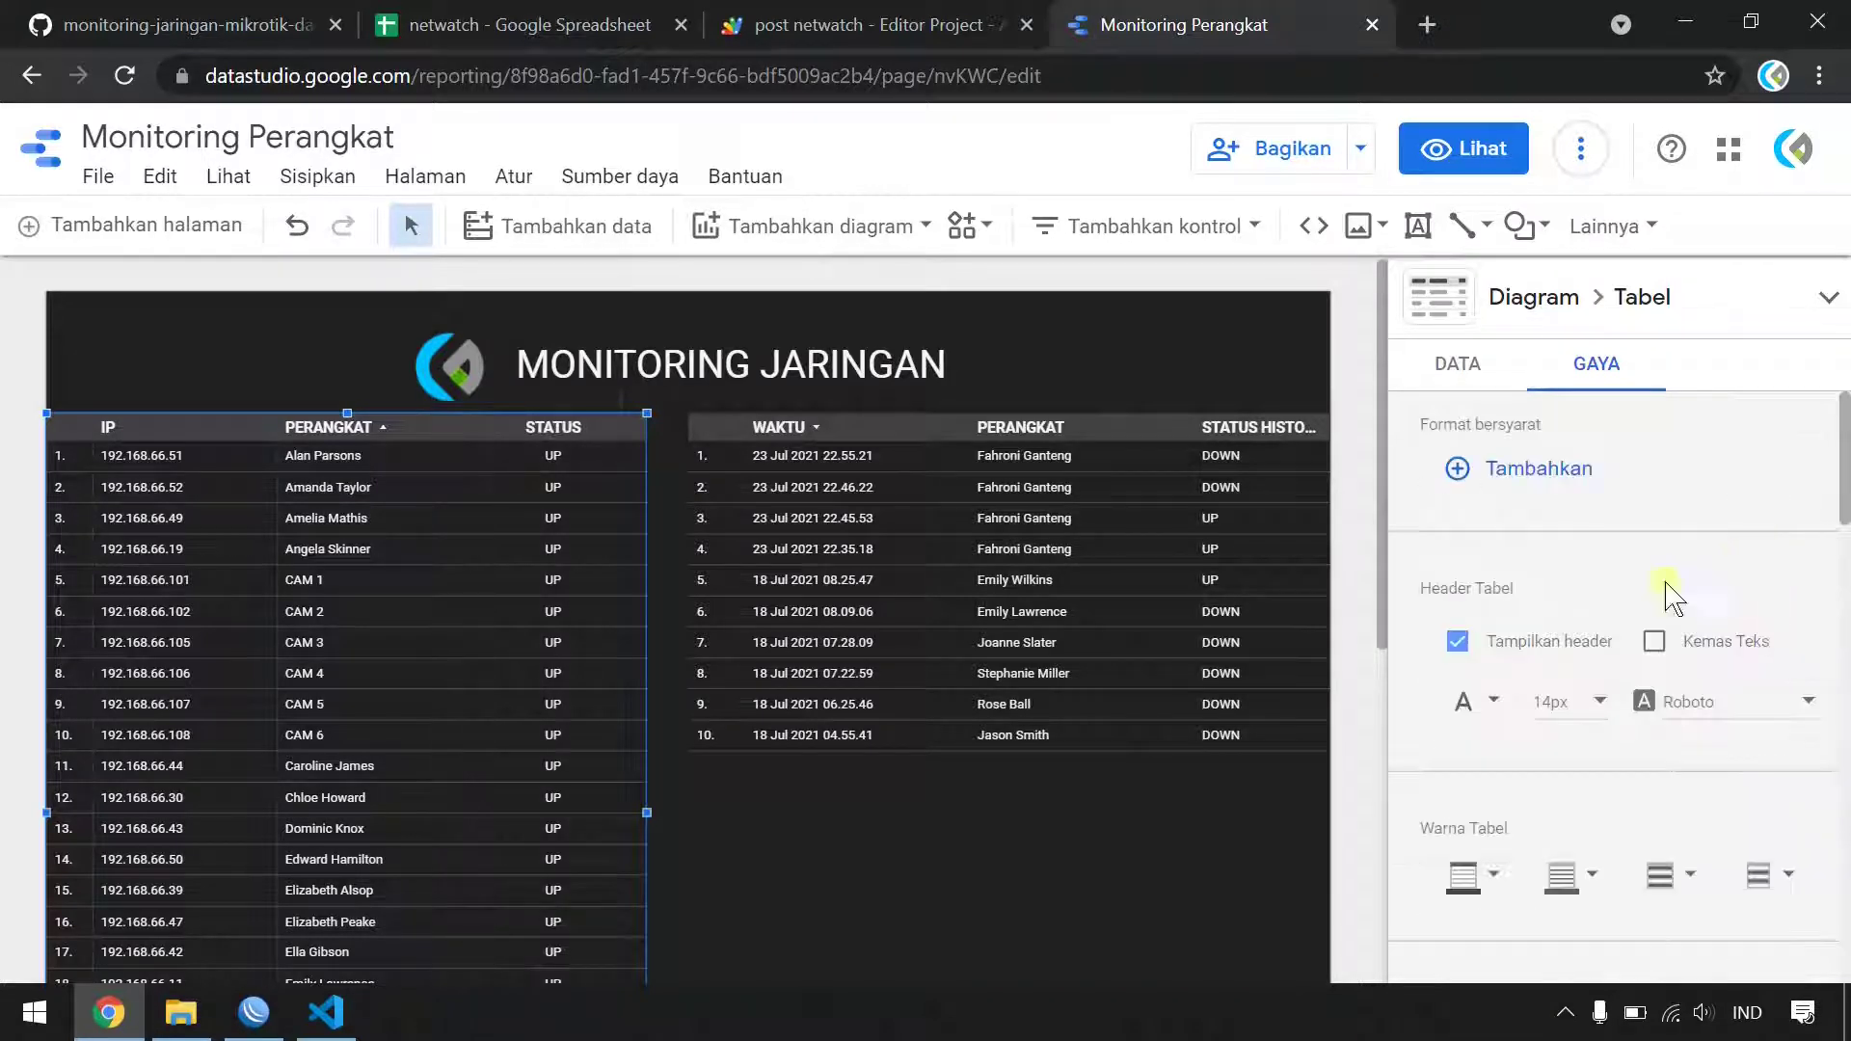
- Start a conditional formatting rule where STATUS contains (BERISI) UP
left_click(1521, 472)
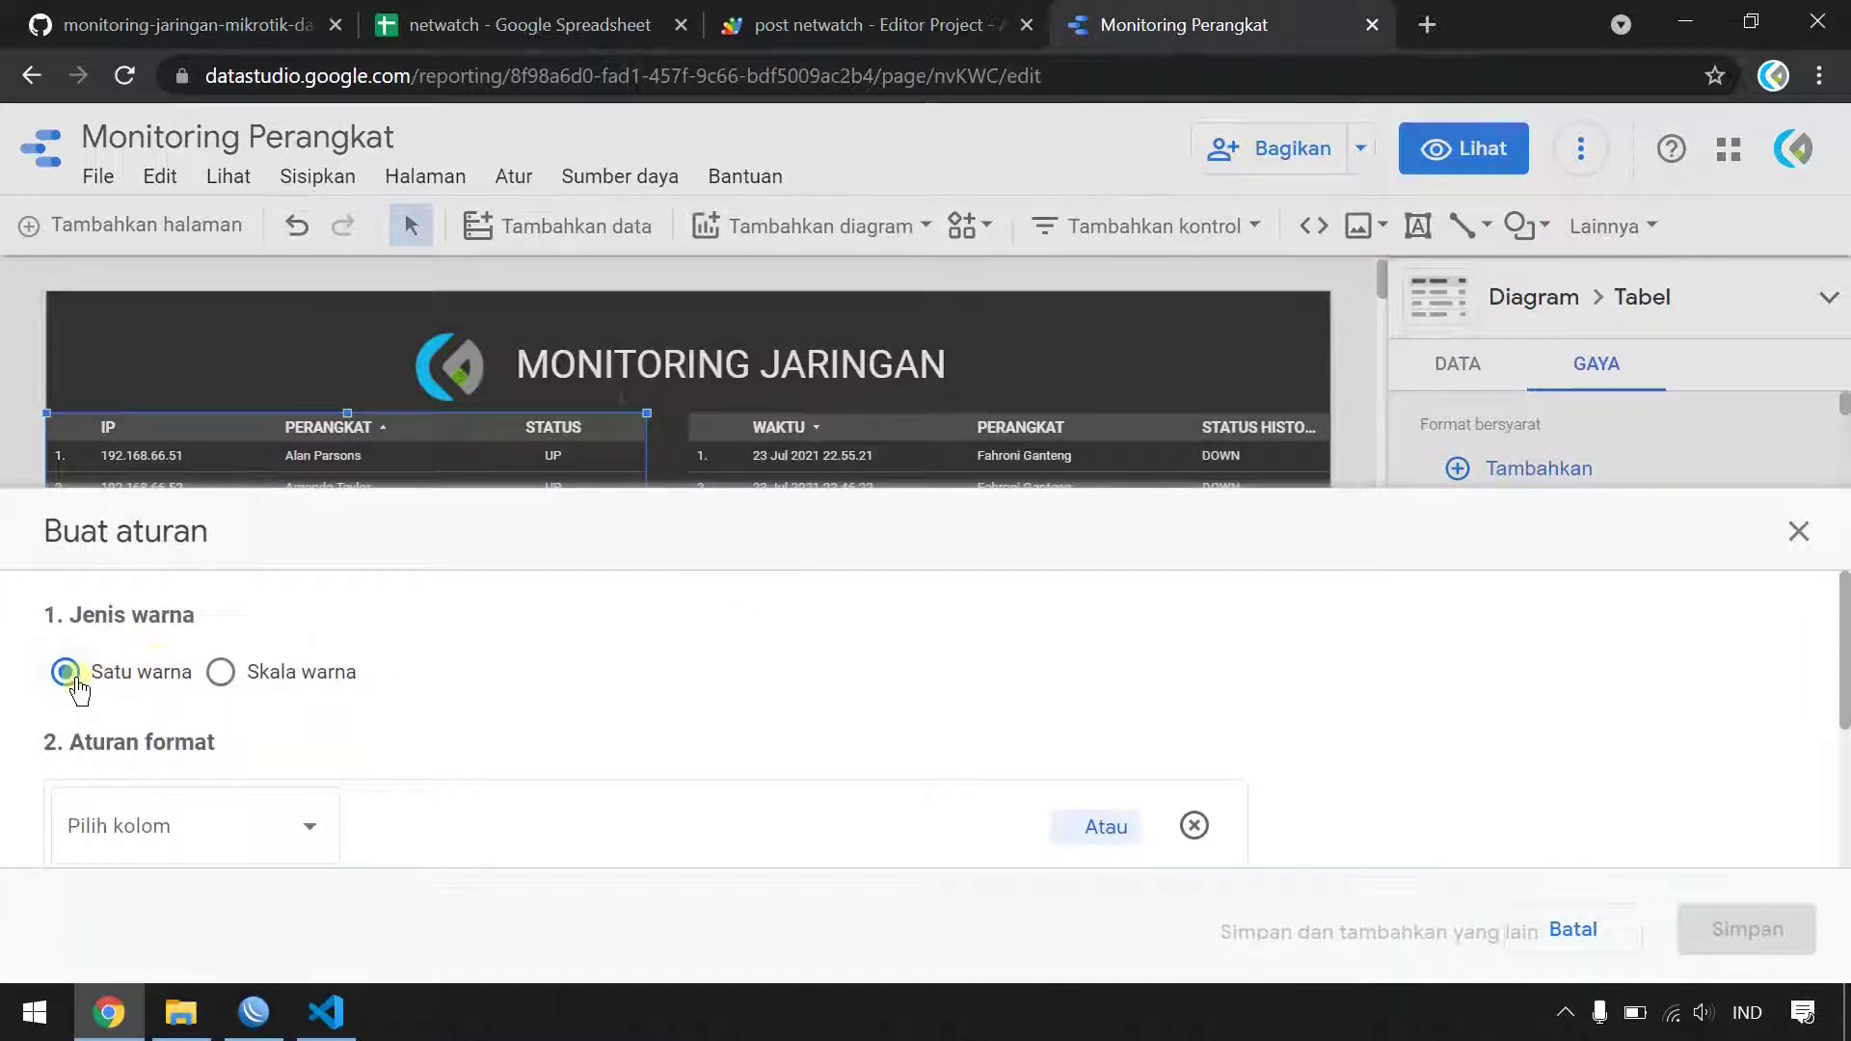
left_click(227, 822)
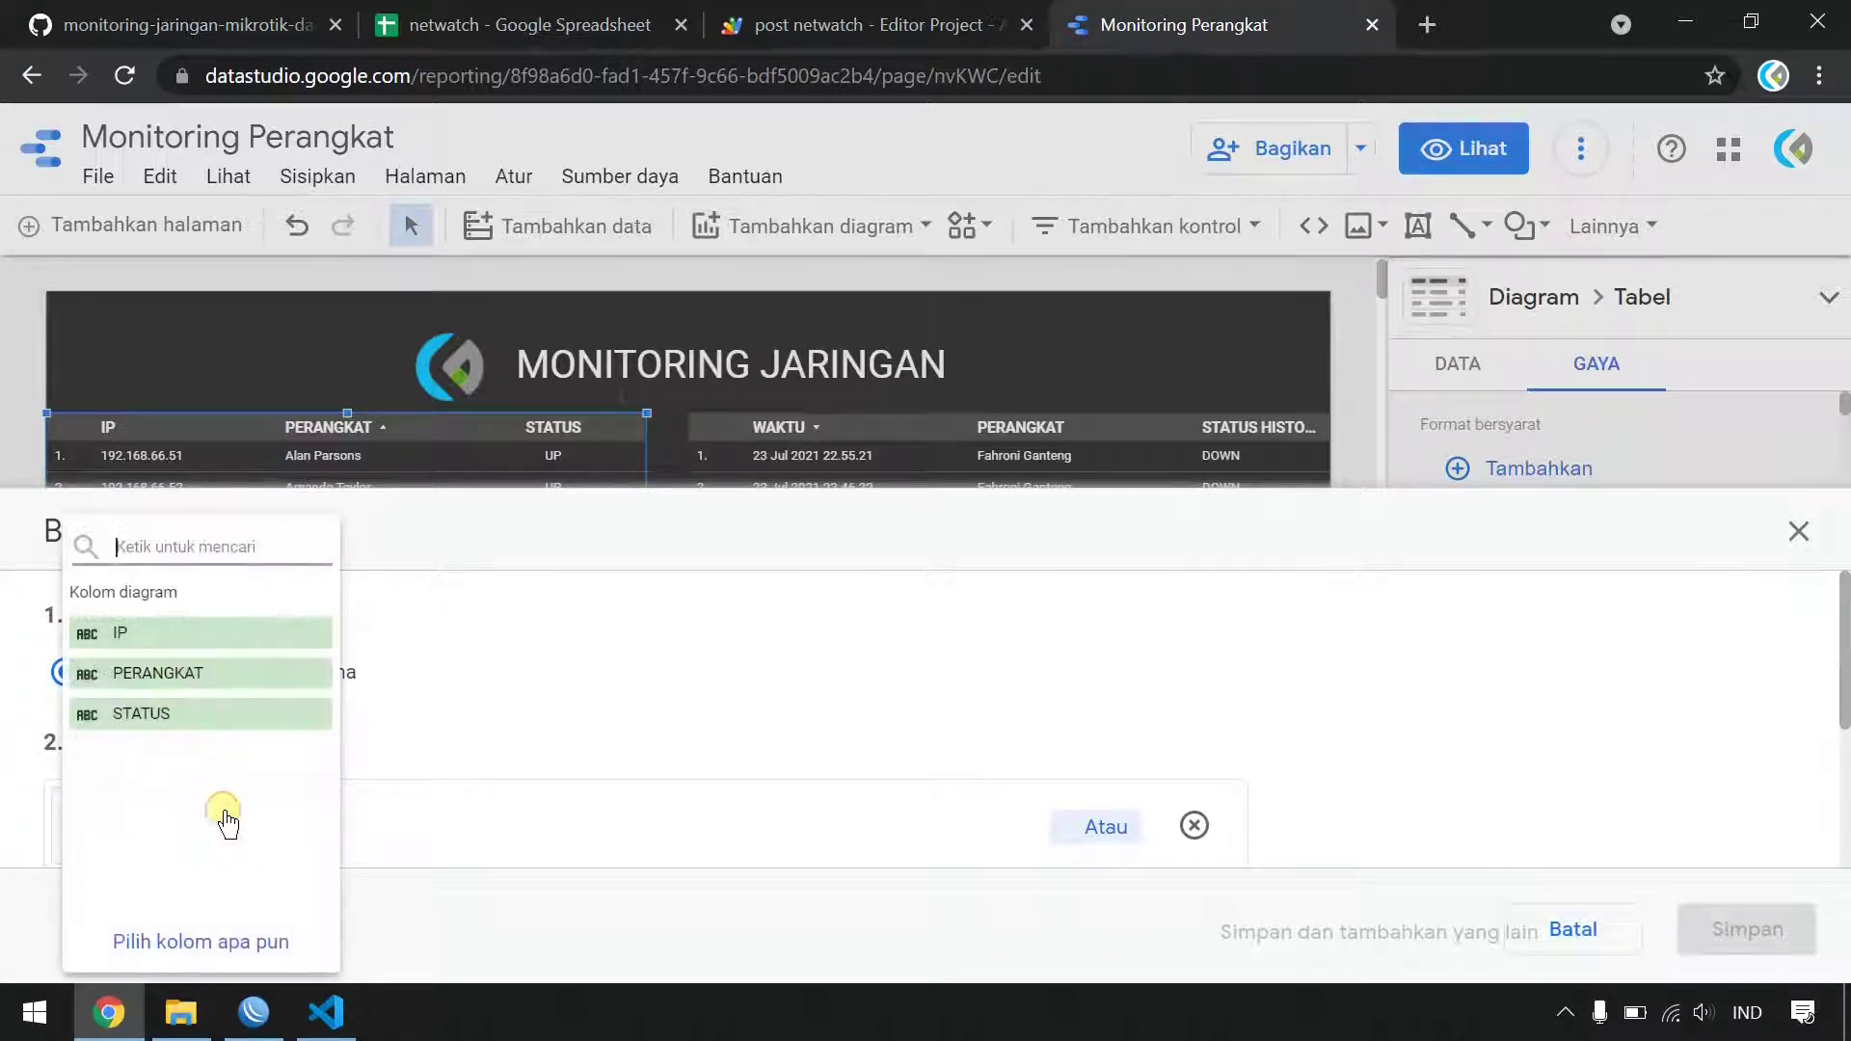
left_click(141, 715)
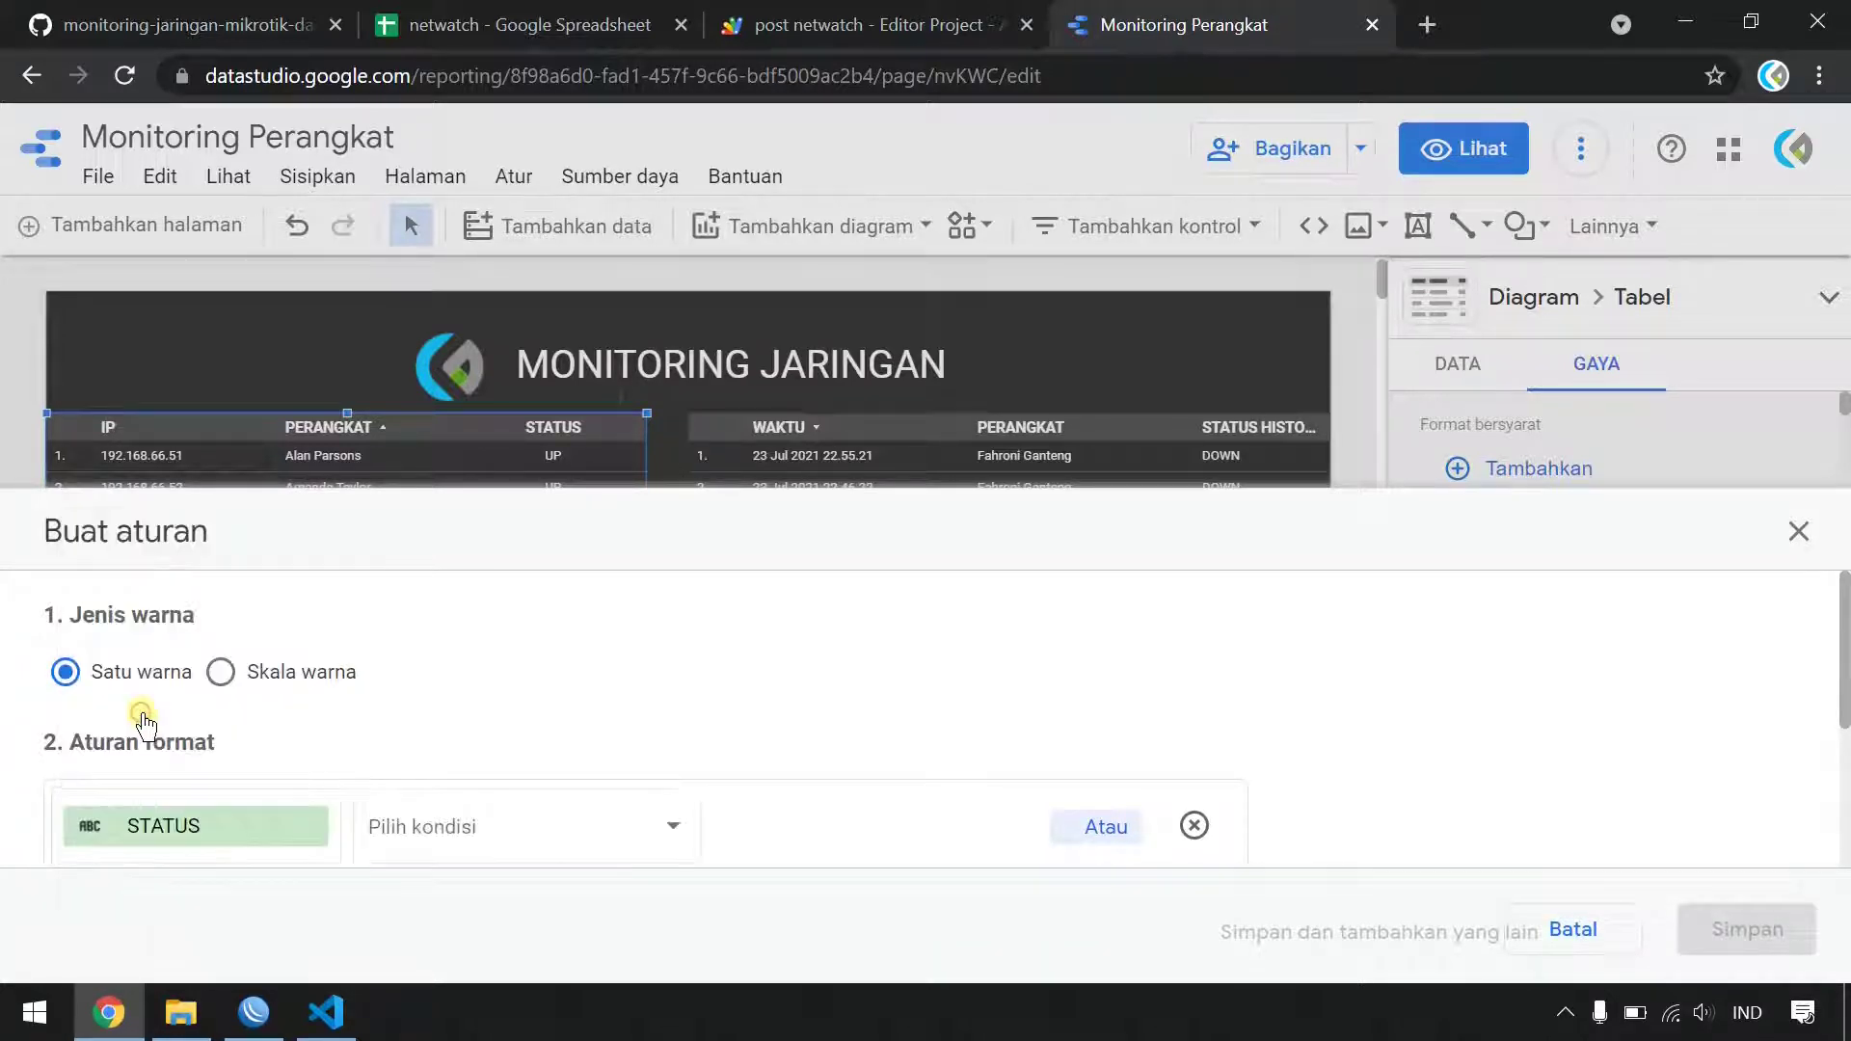
left_click(463, 826)
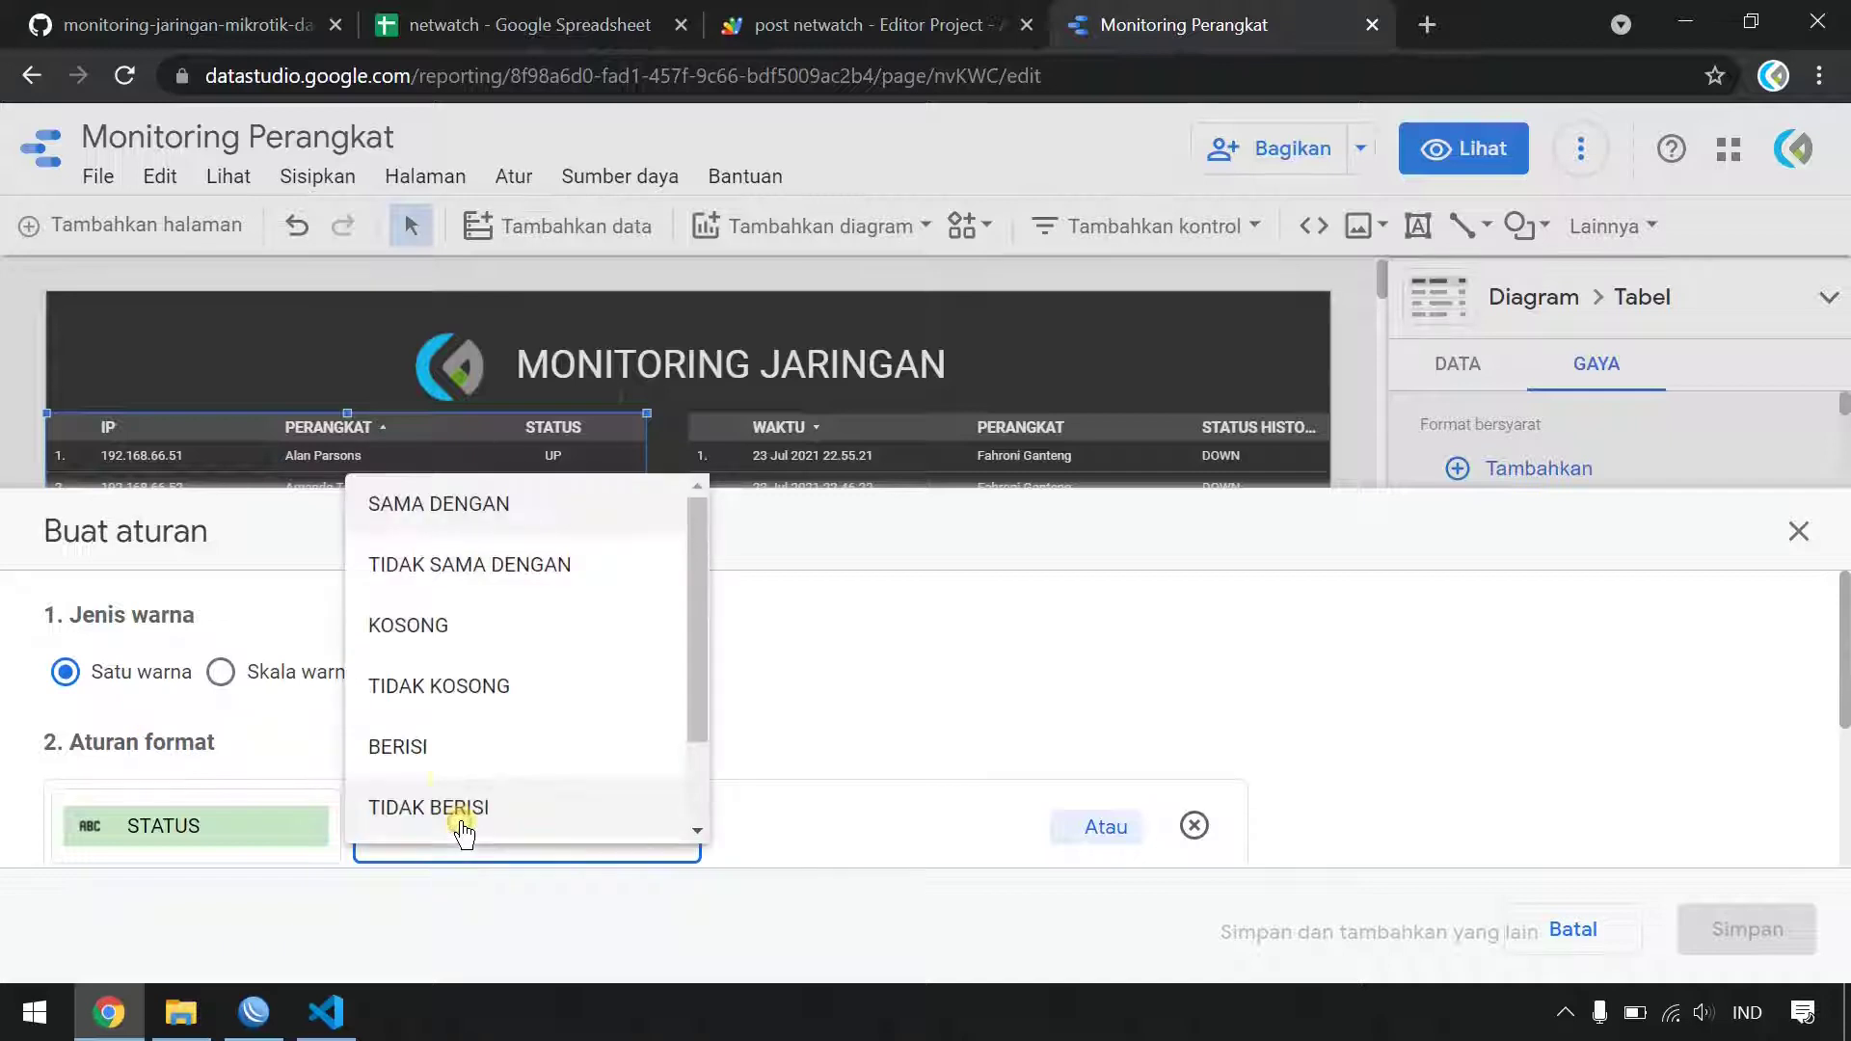
left_click(432, 746)
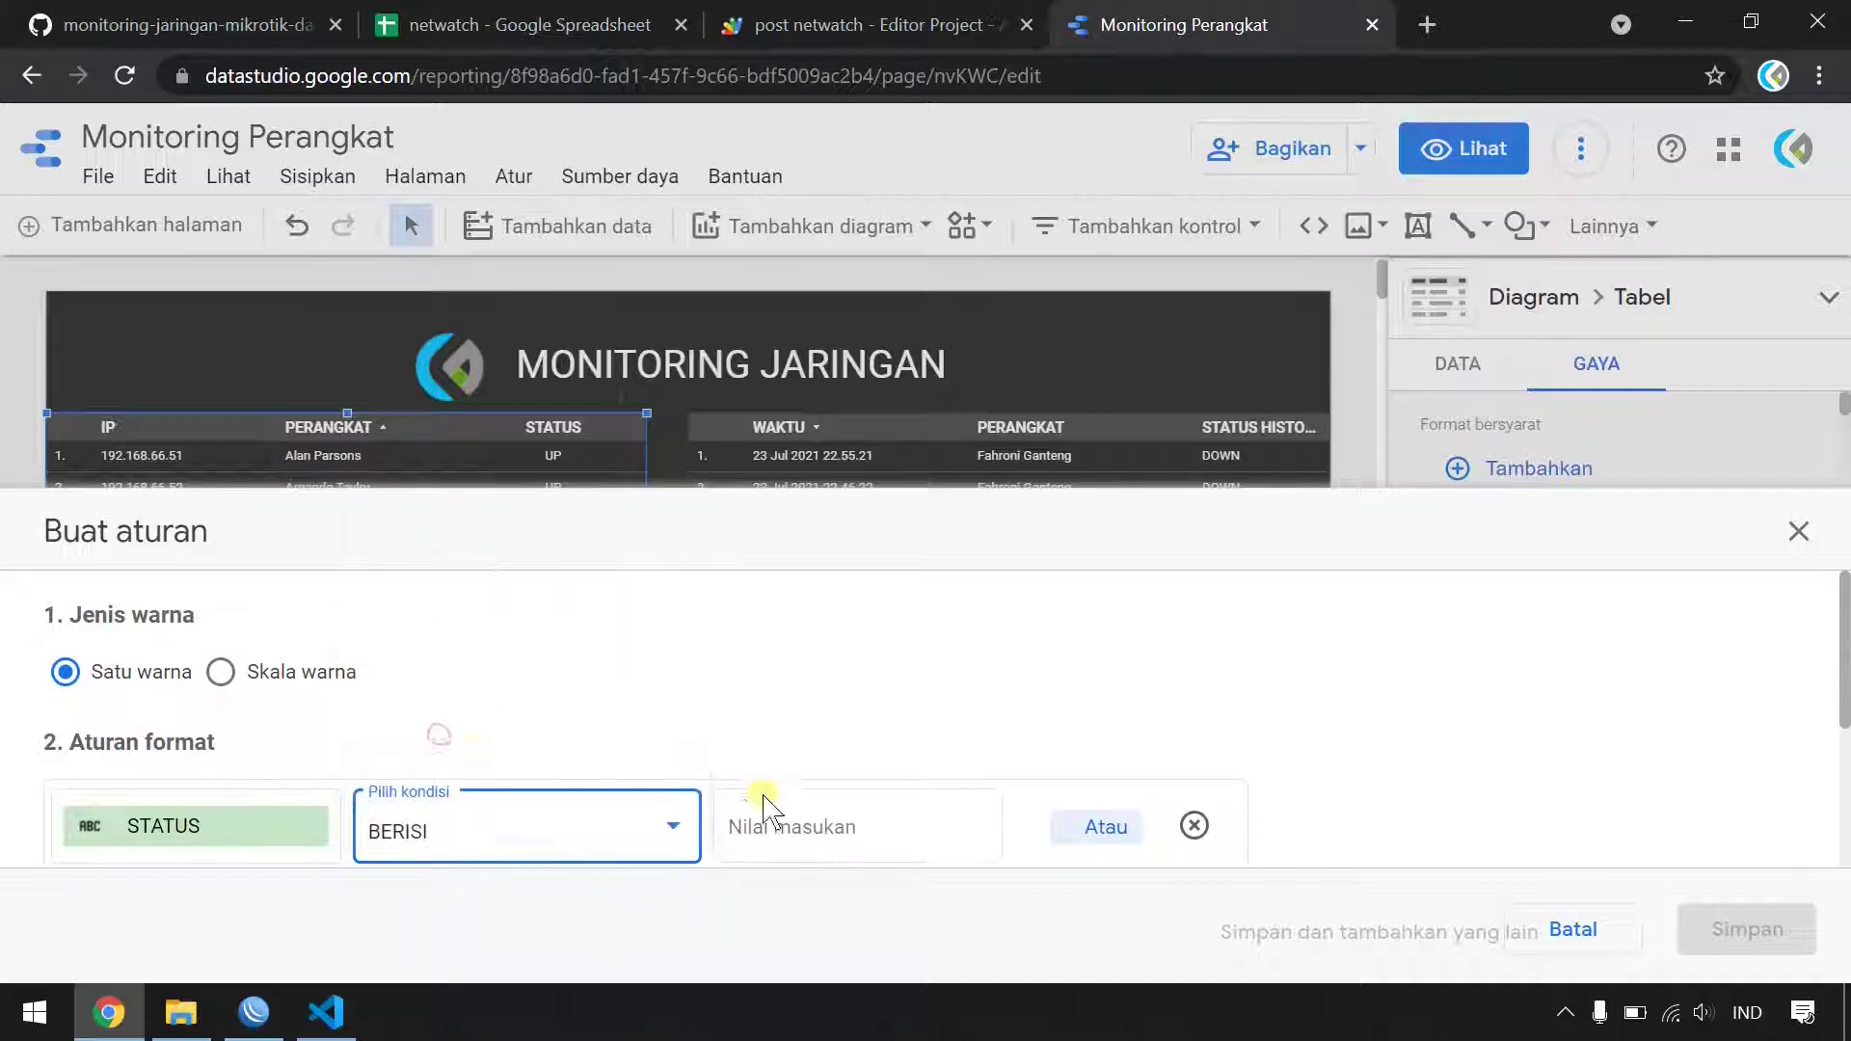
left_click(829, 829)
type("UP")
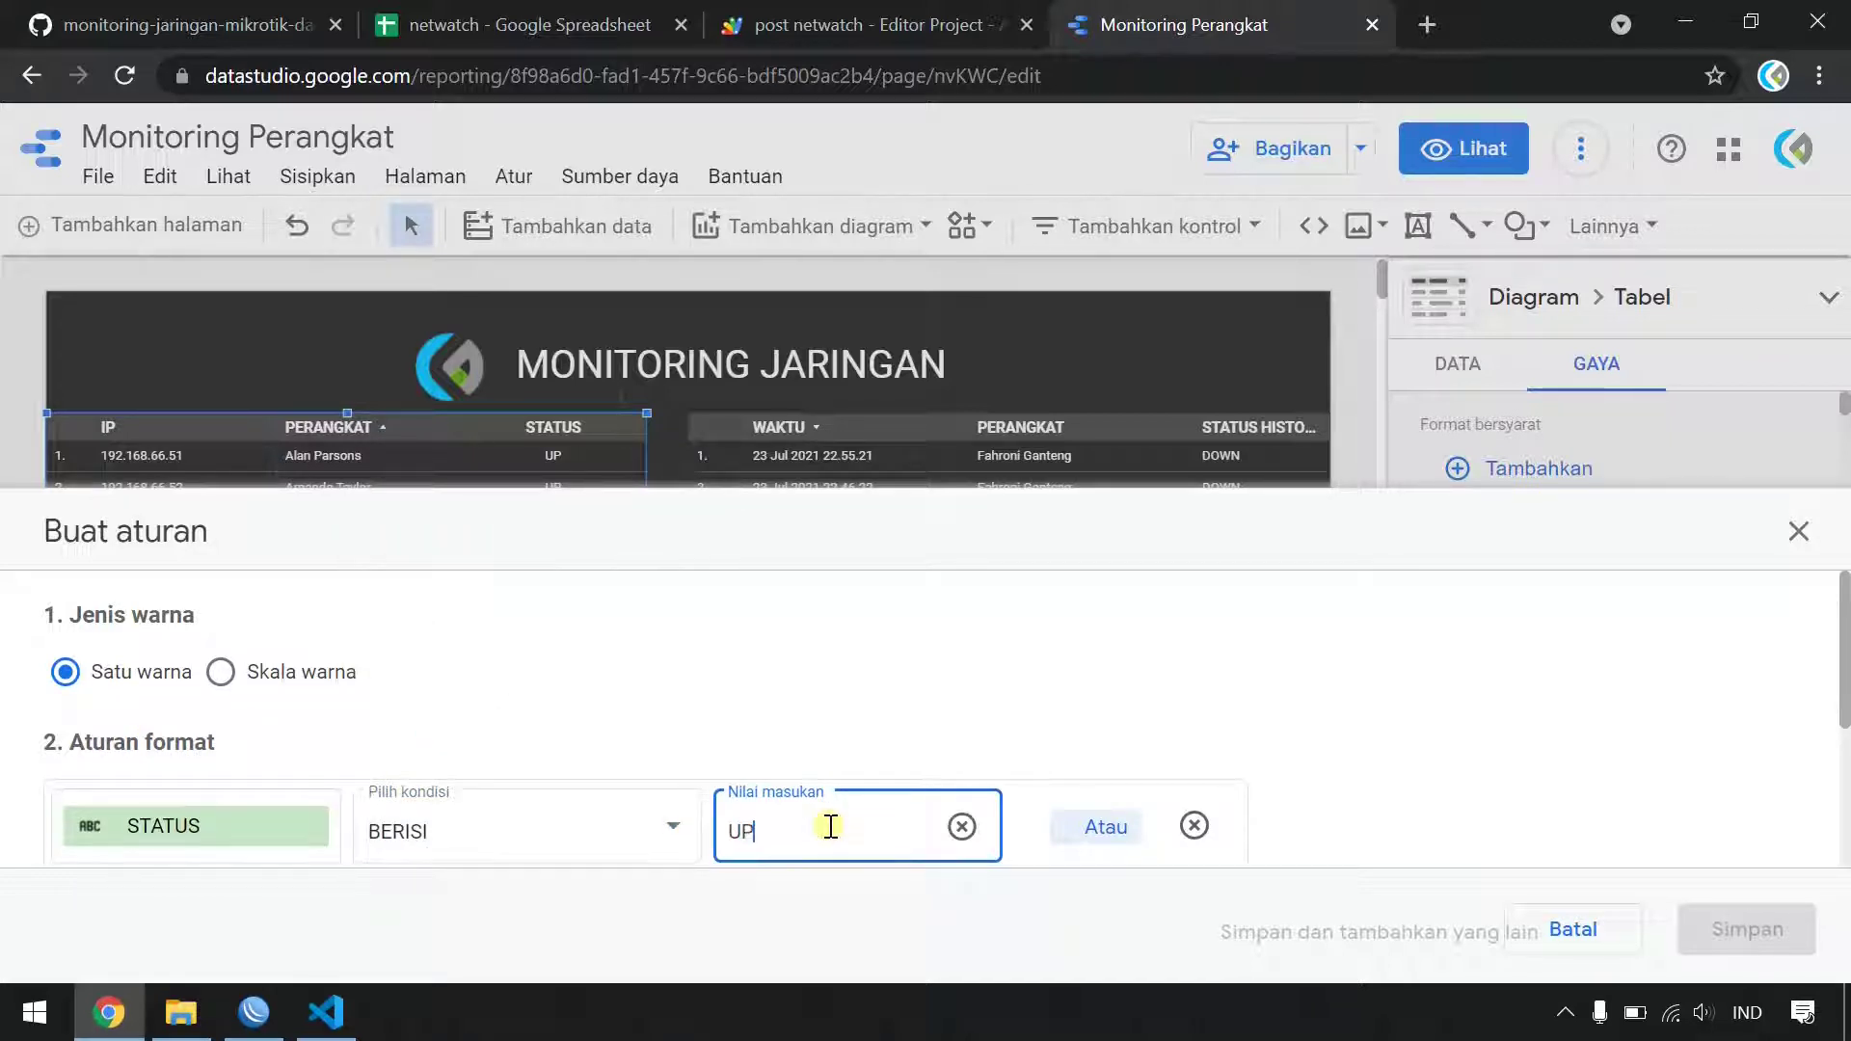
scroll(1361, 731, "down", 3)
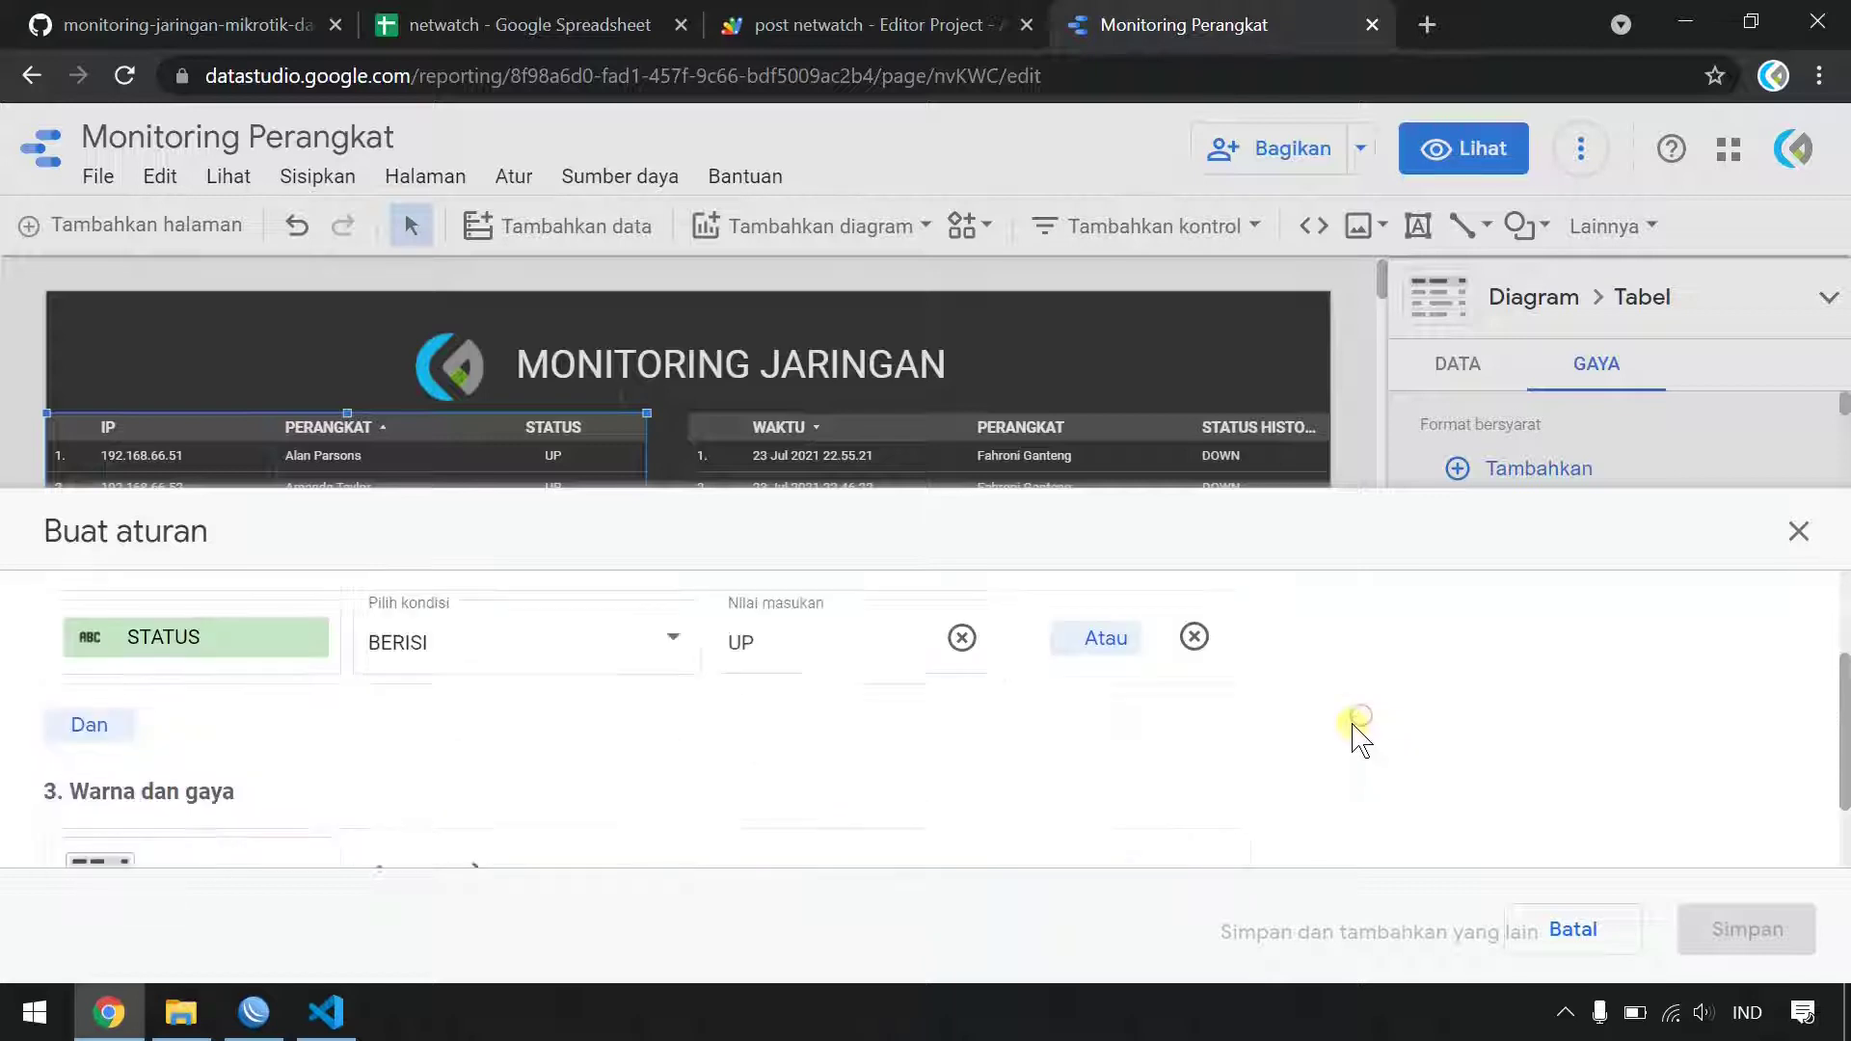
- Apply the rule to the STATUS column with a font colour and green fill, and save
left_click(193, 788)
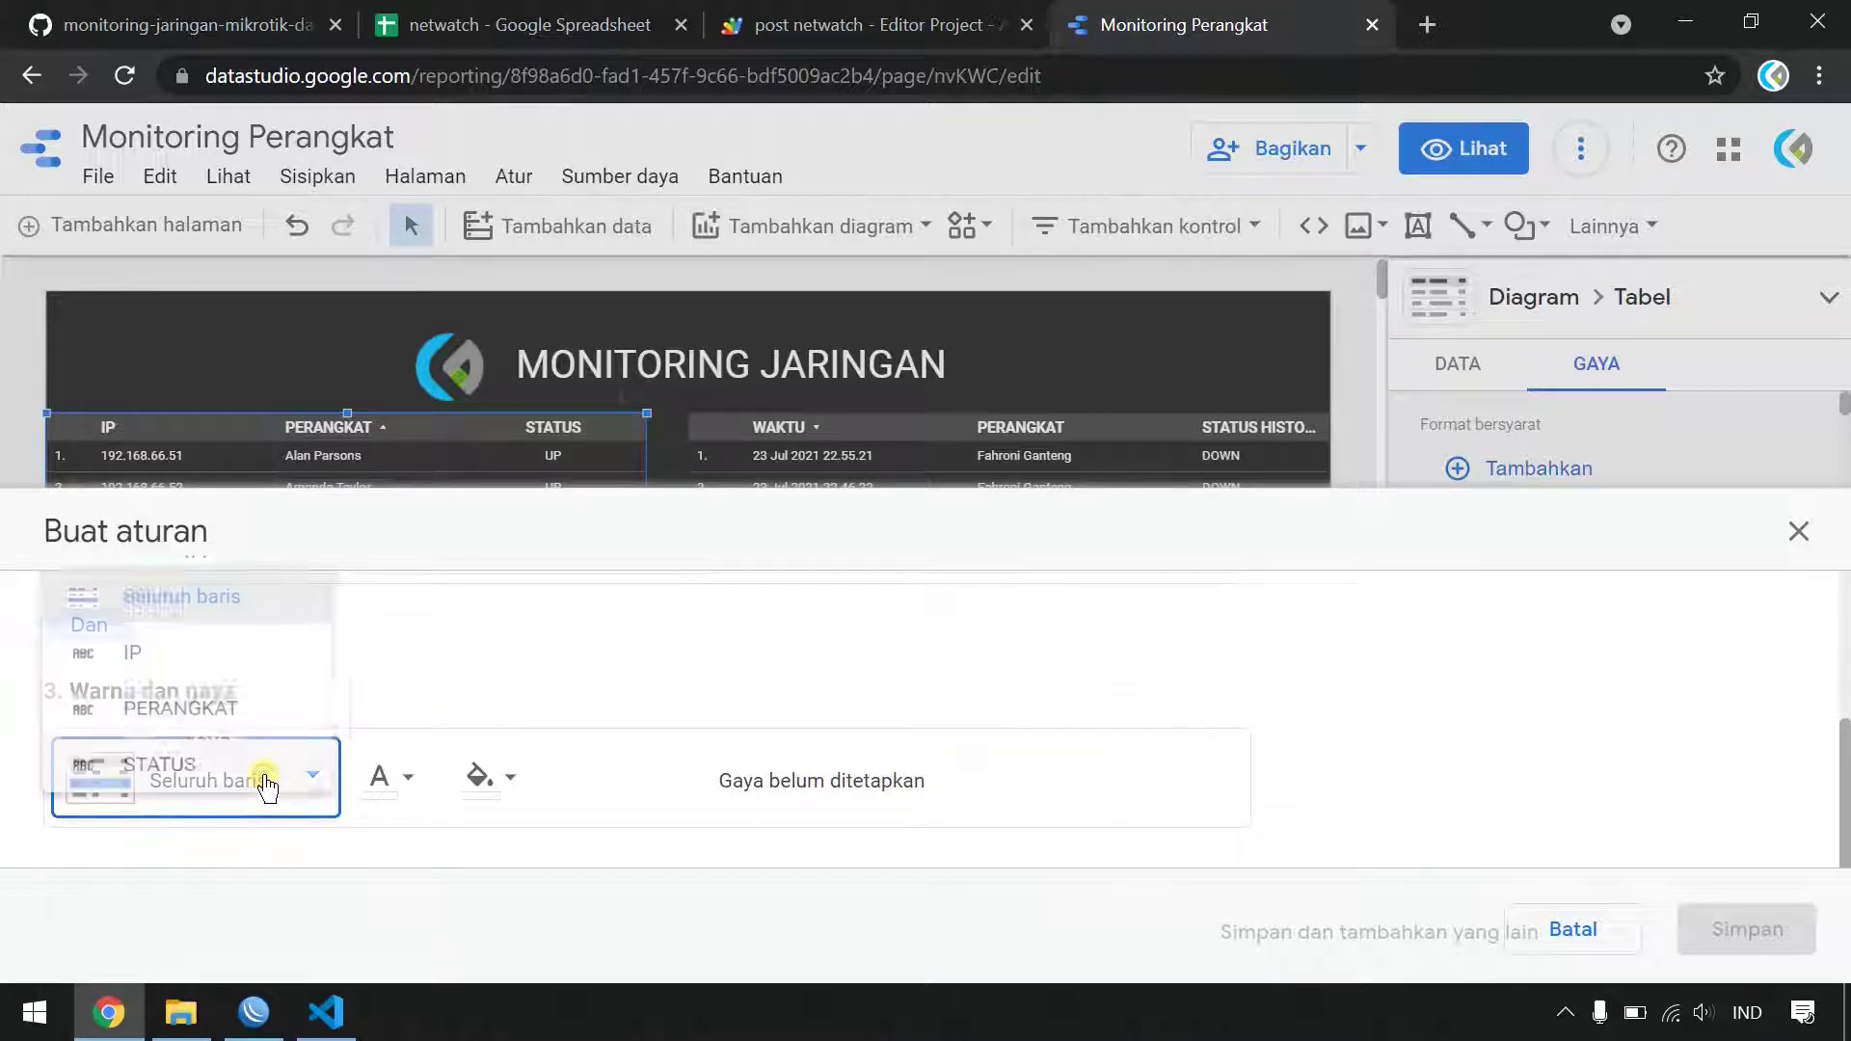
left_click(201, 766)
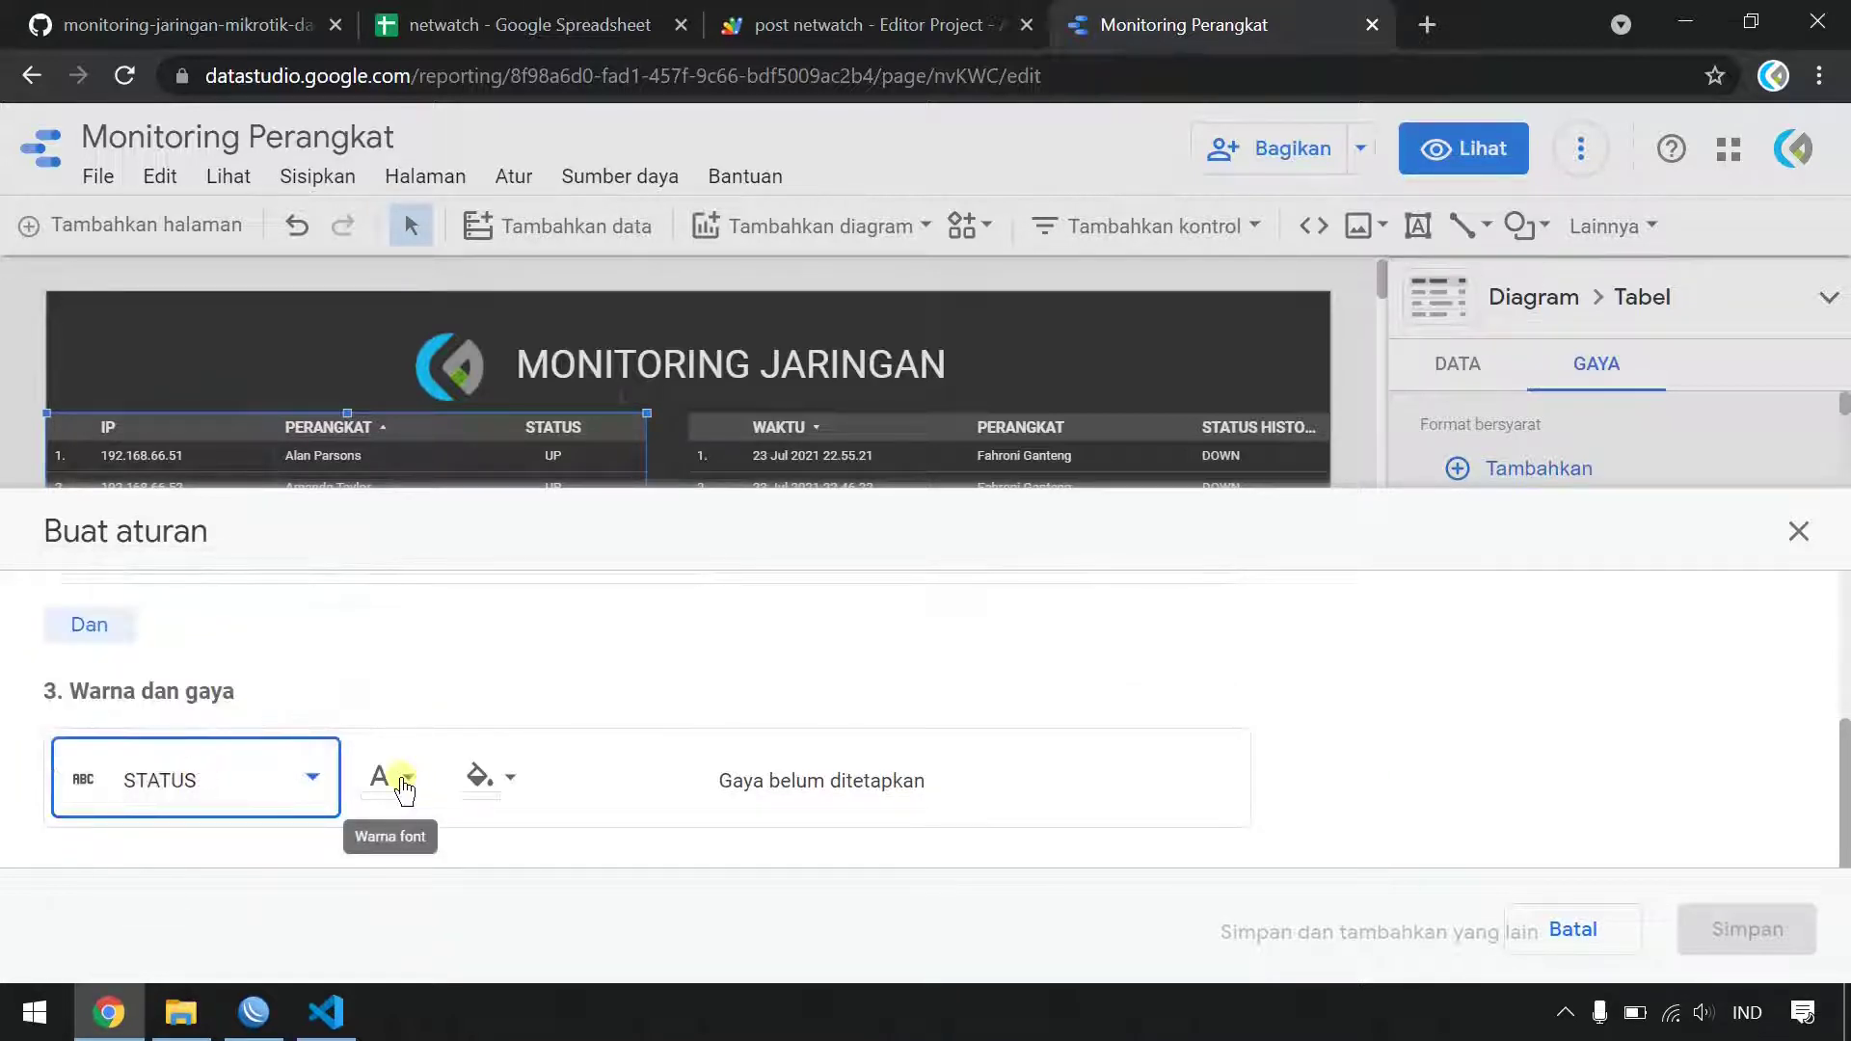
left_click(399, 776)
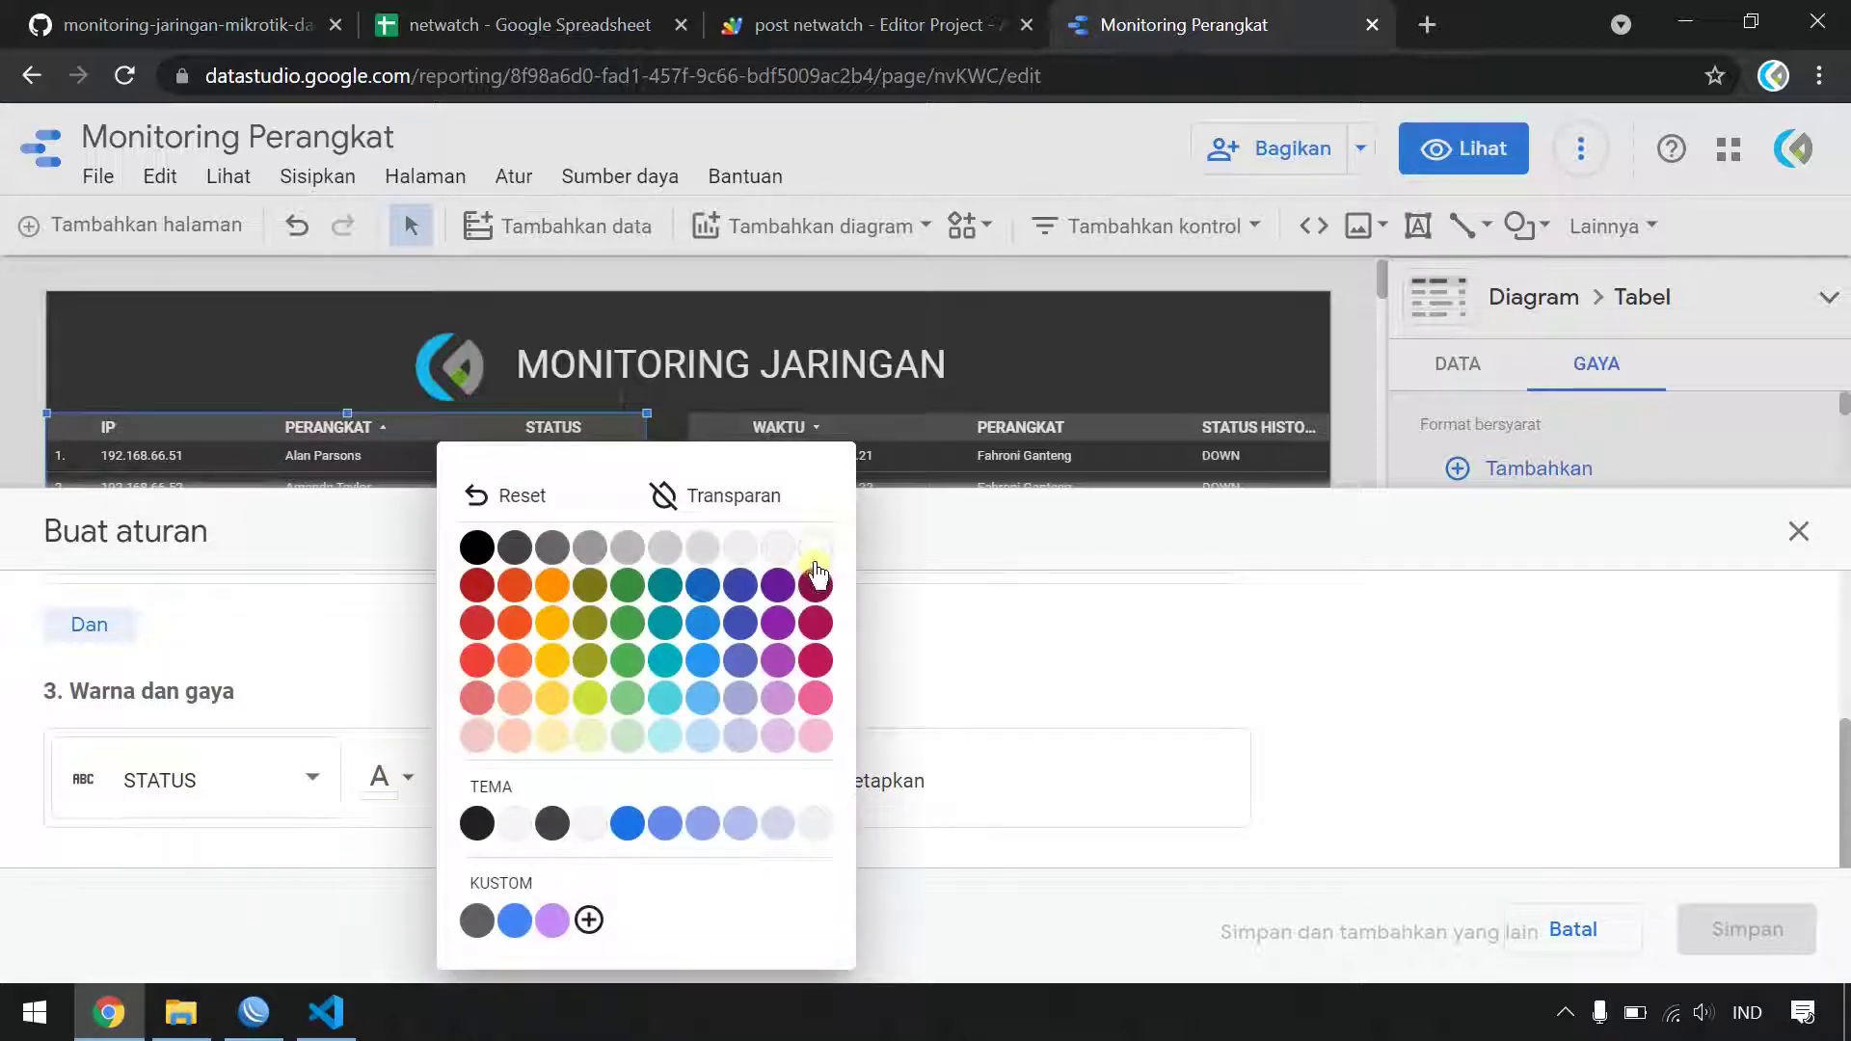
left_click(816, 556)
left_click(478, 776)
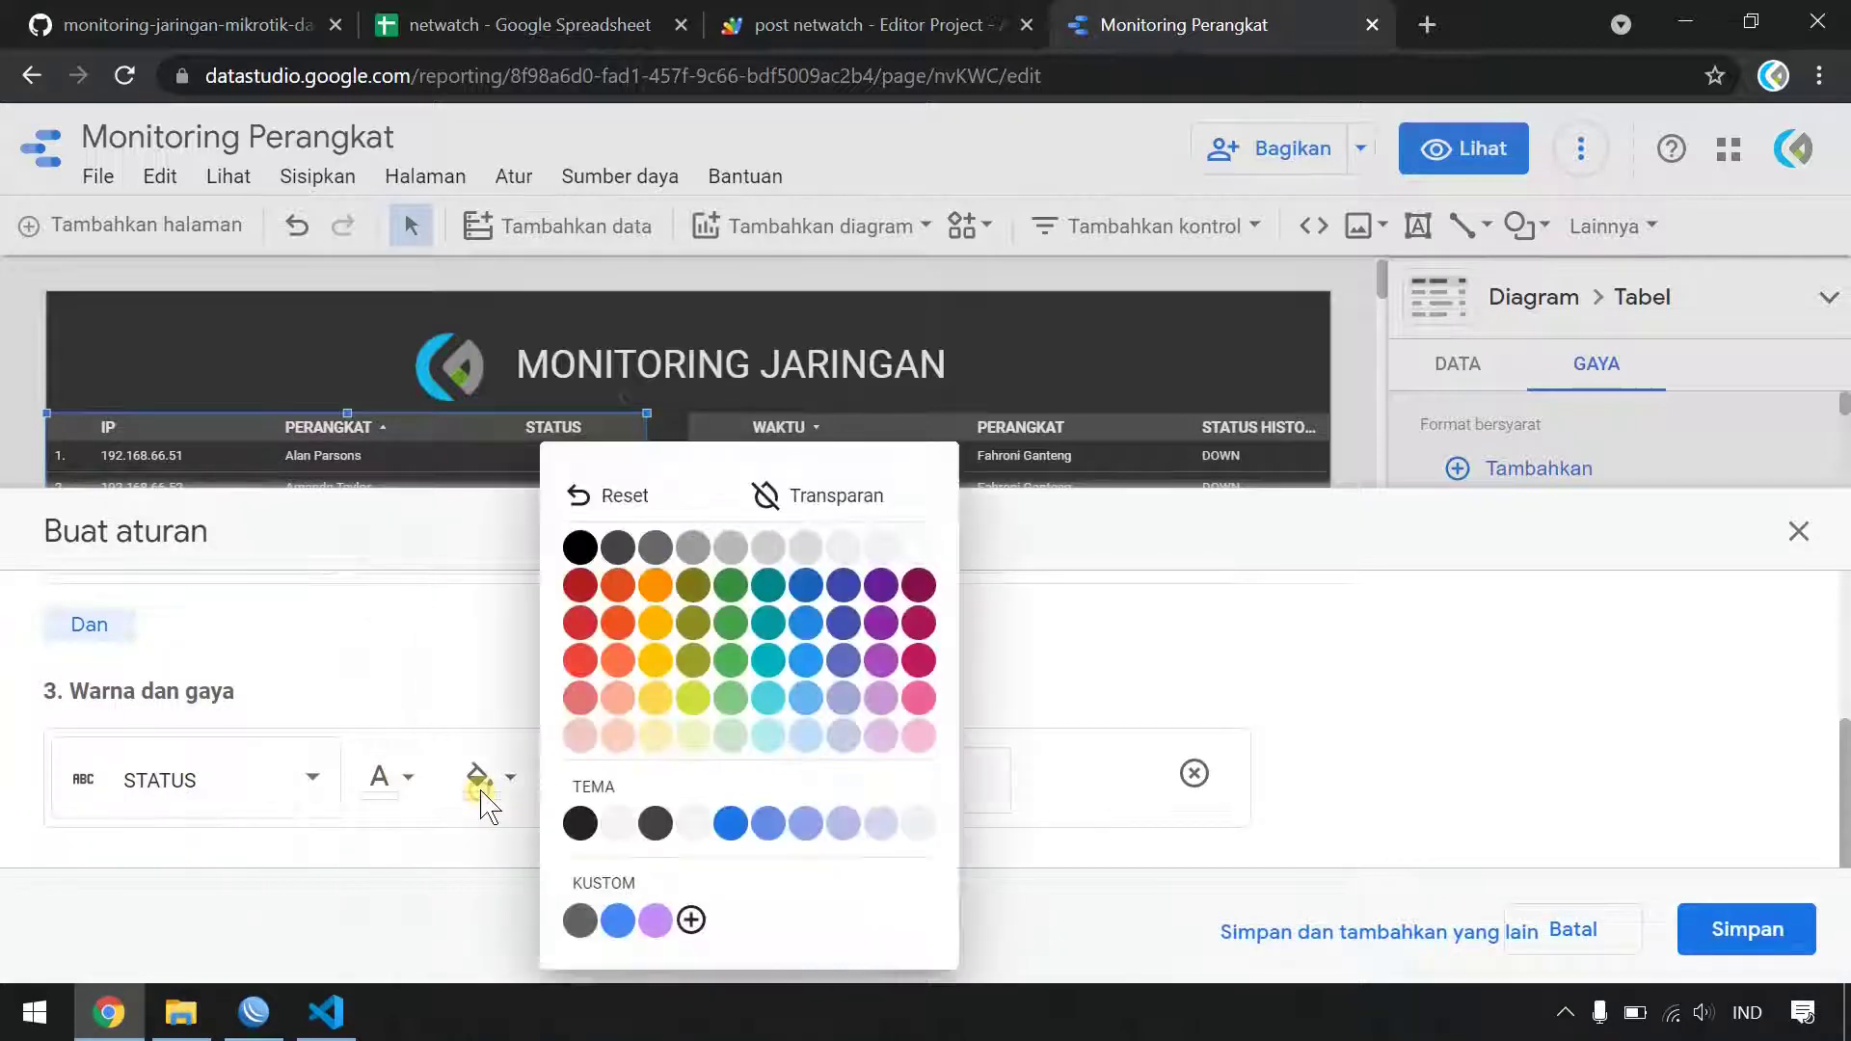
left_click(733, 661)
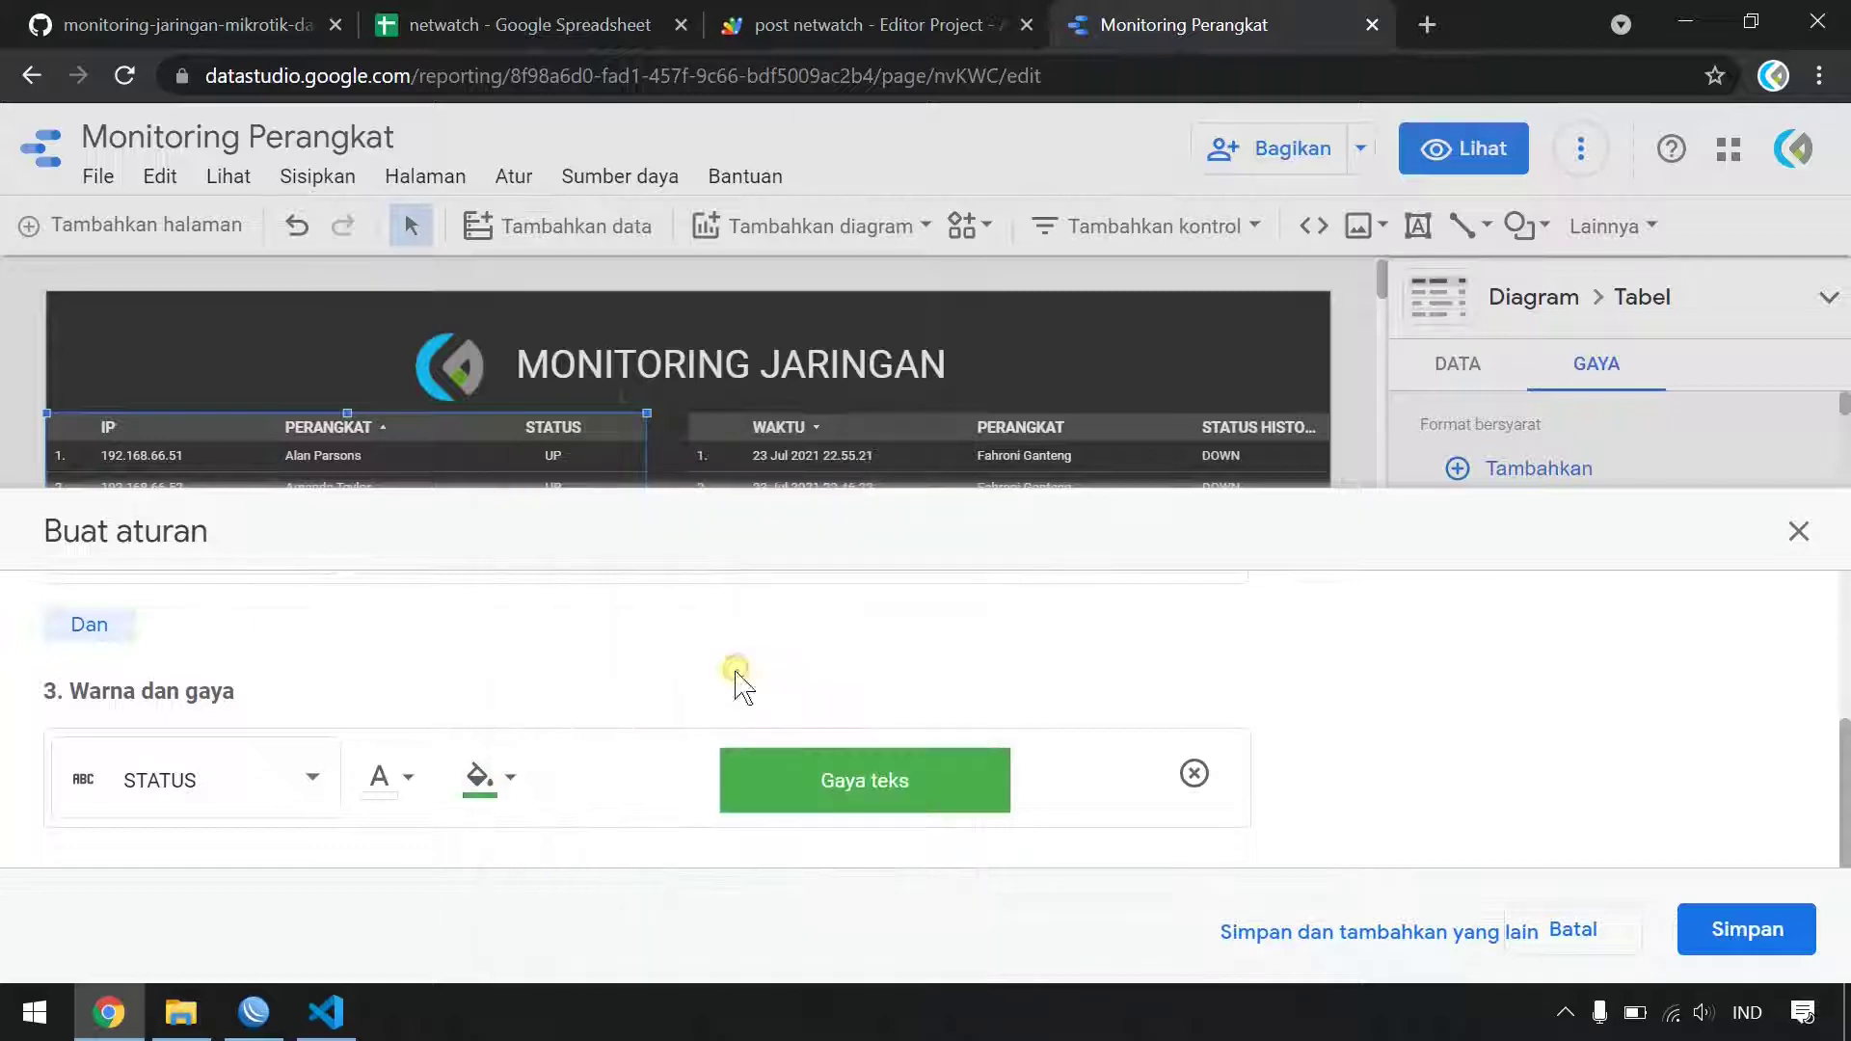
left_click(1716, 943)
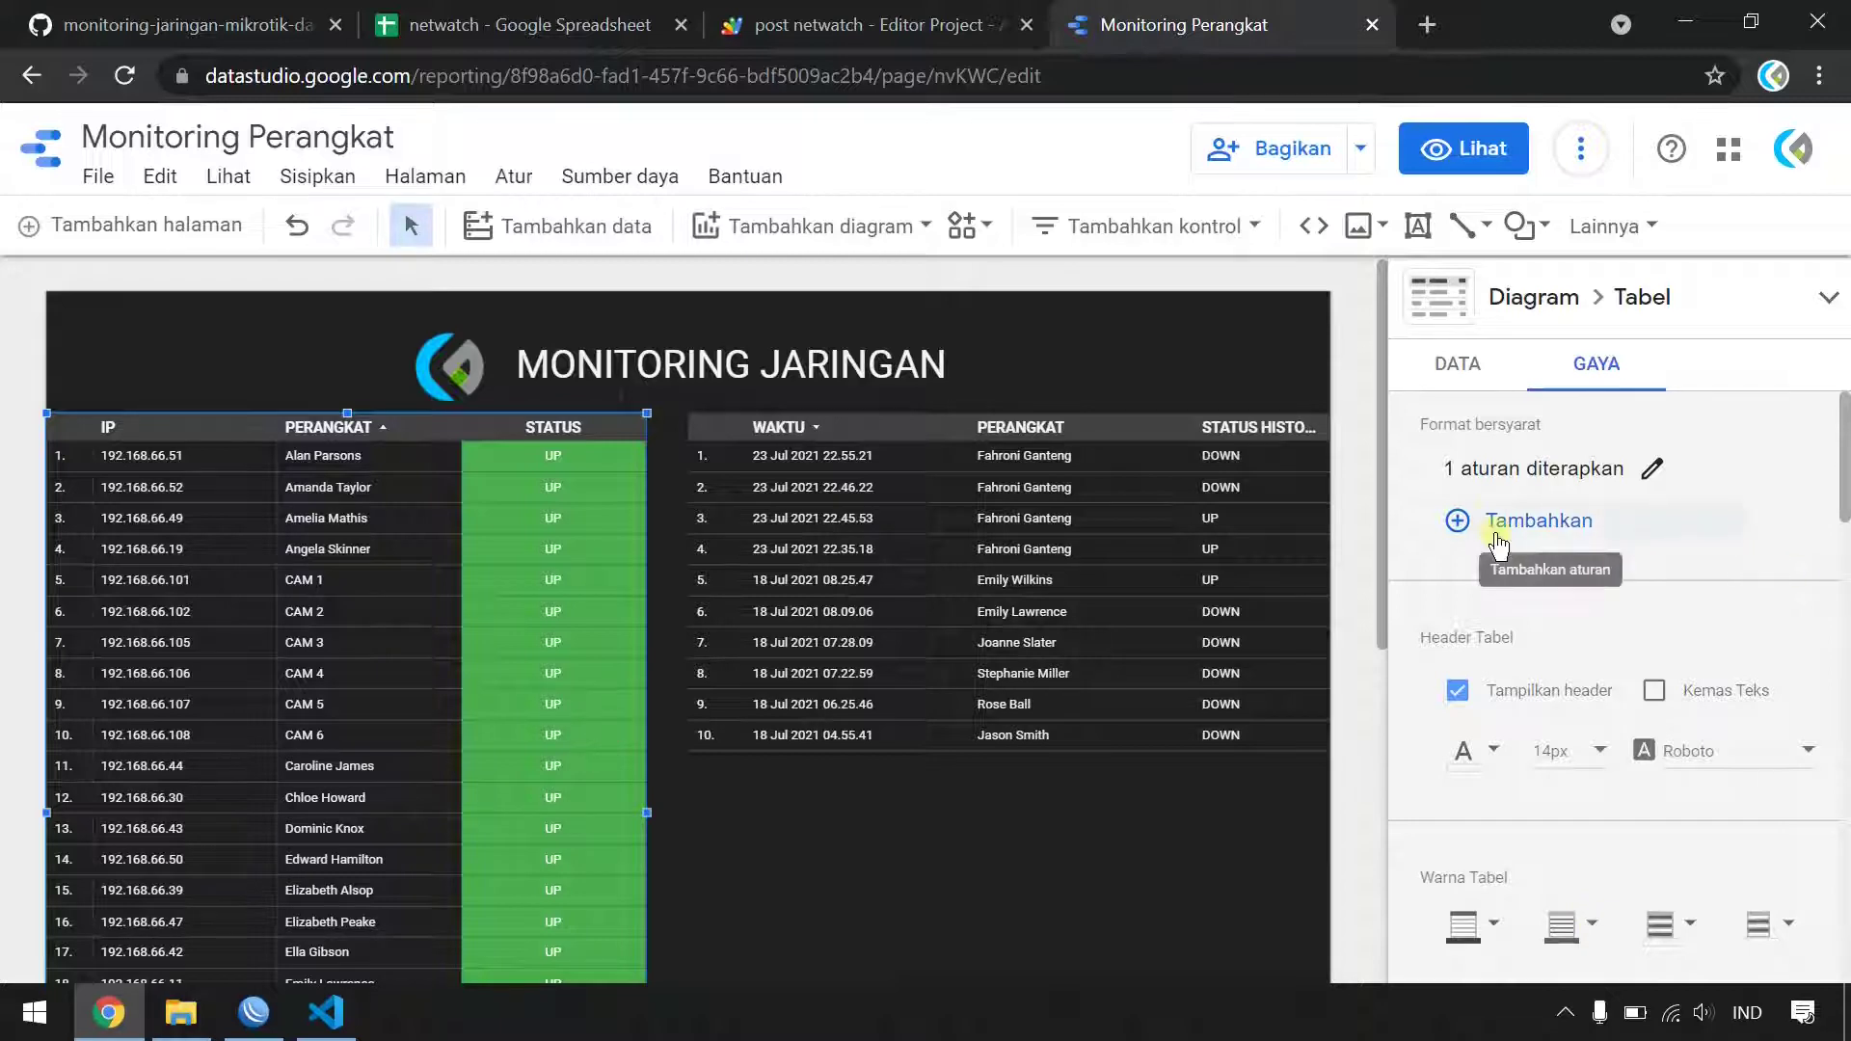
- Start a second conditional formatting rule where STATUS contains (BERISI) DOWN
left_click(1489, 518)
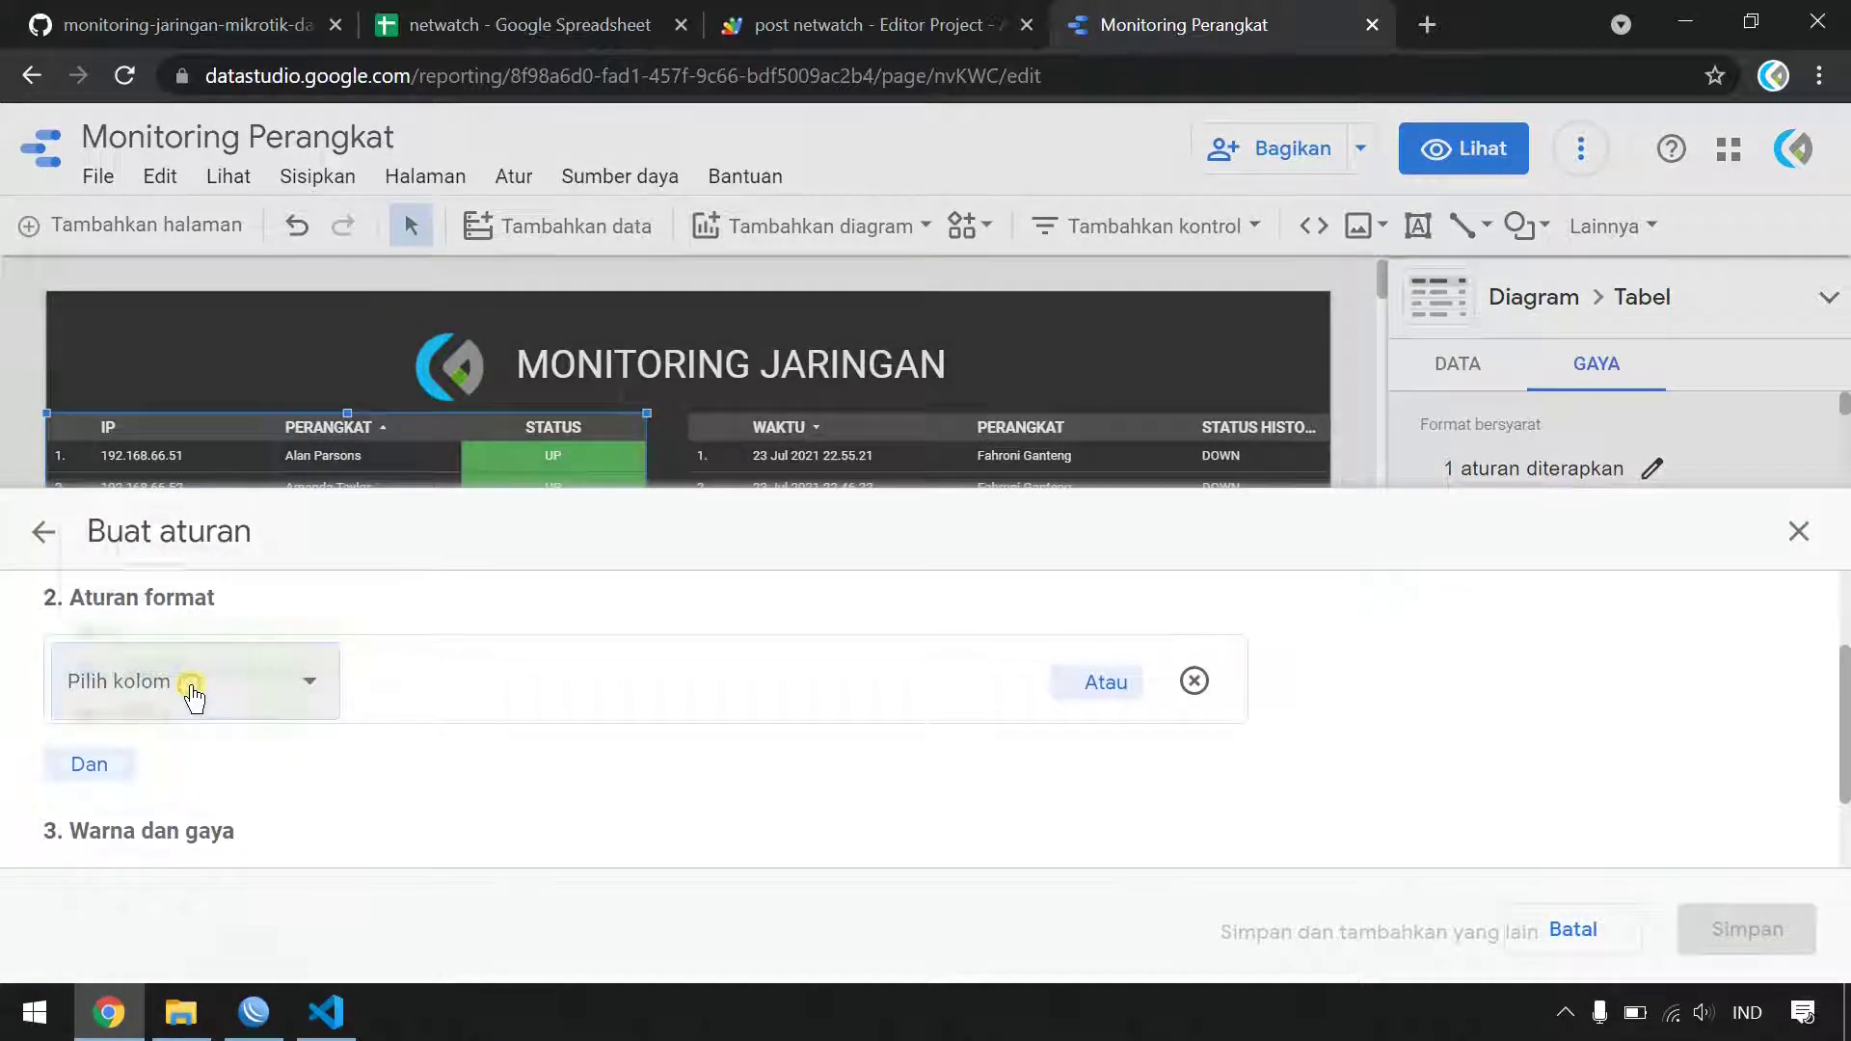
left_click(193, 692)
left_click(166, 723)
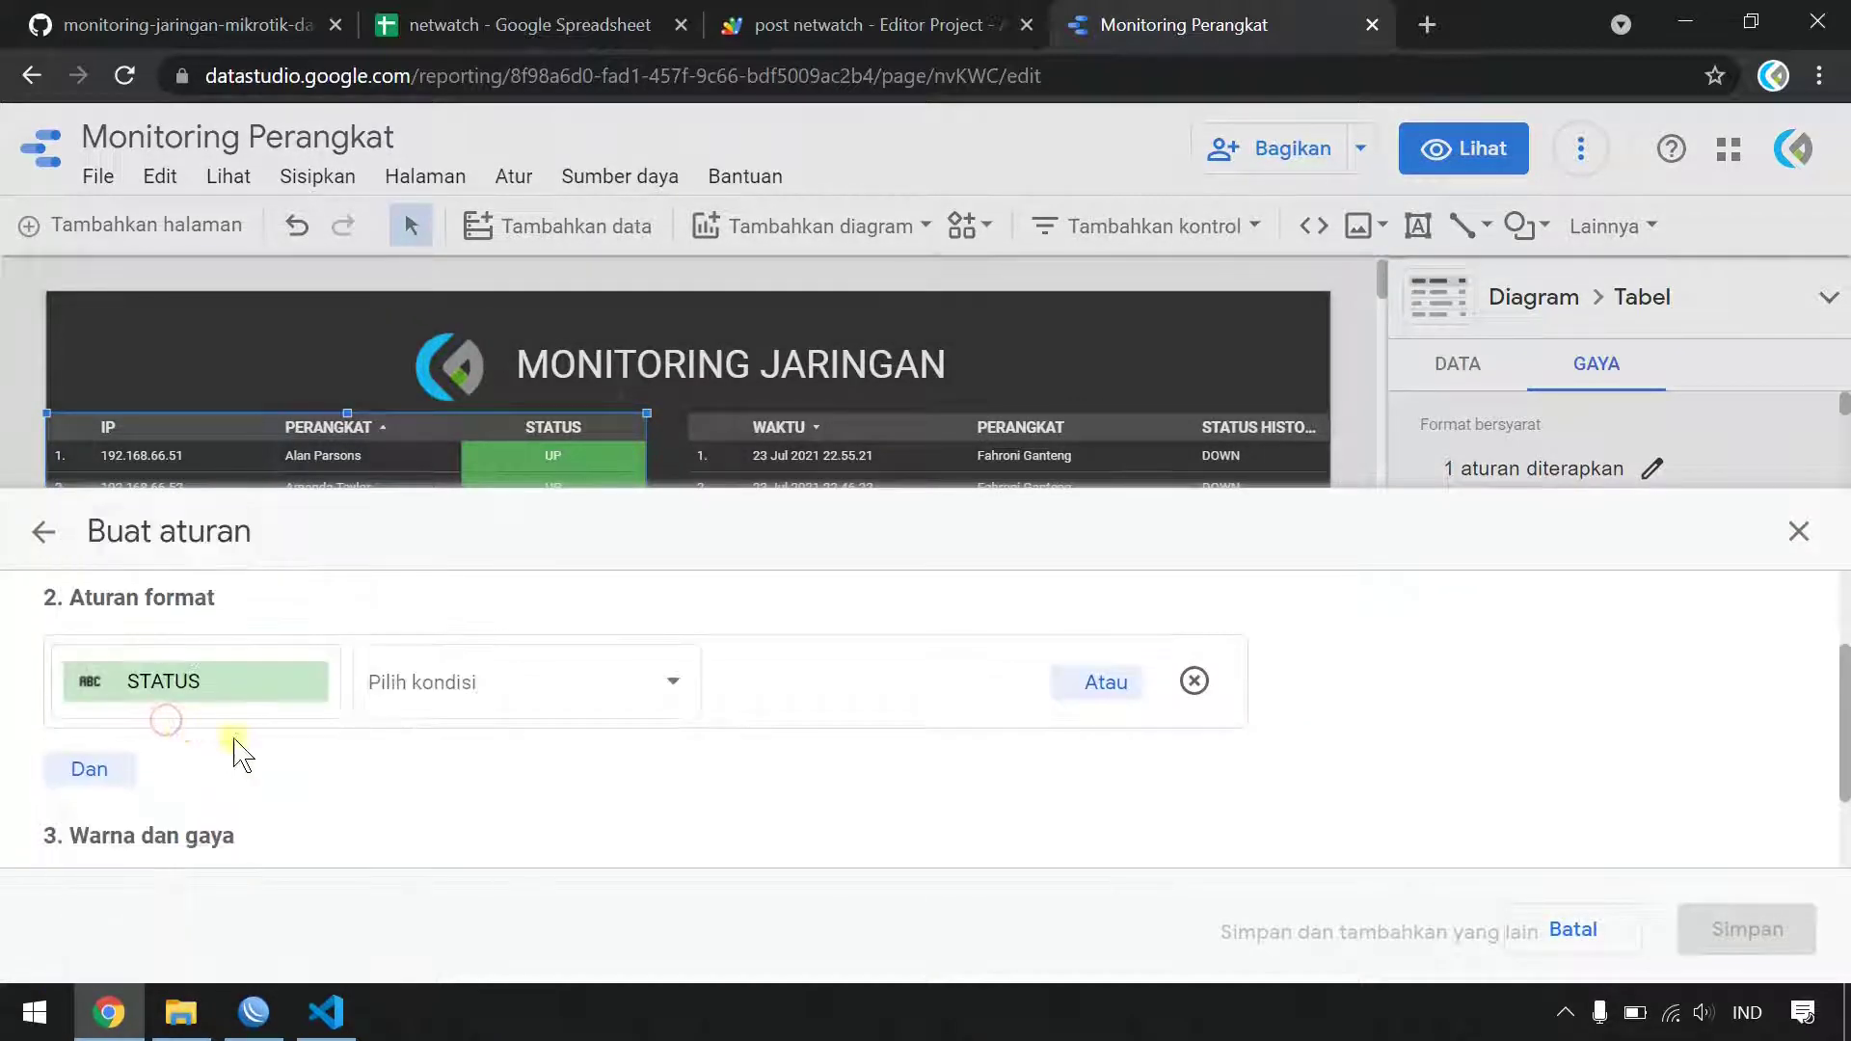
left_click(488, 691)
left_click(437, 625)
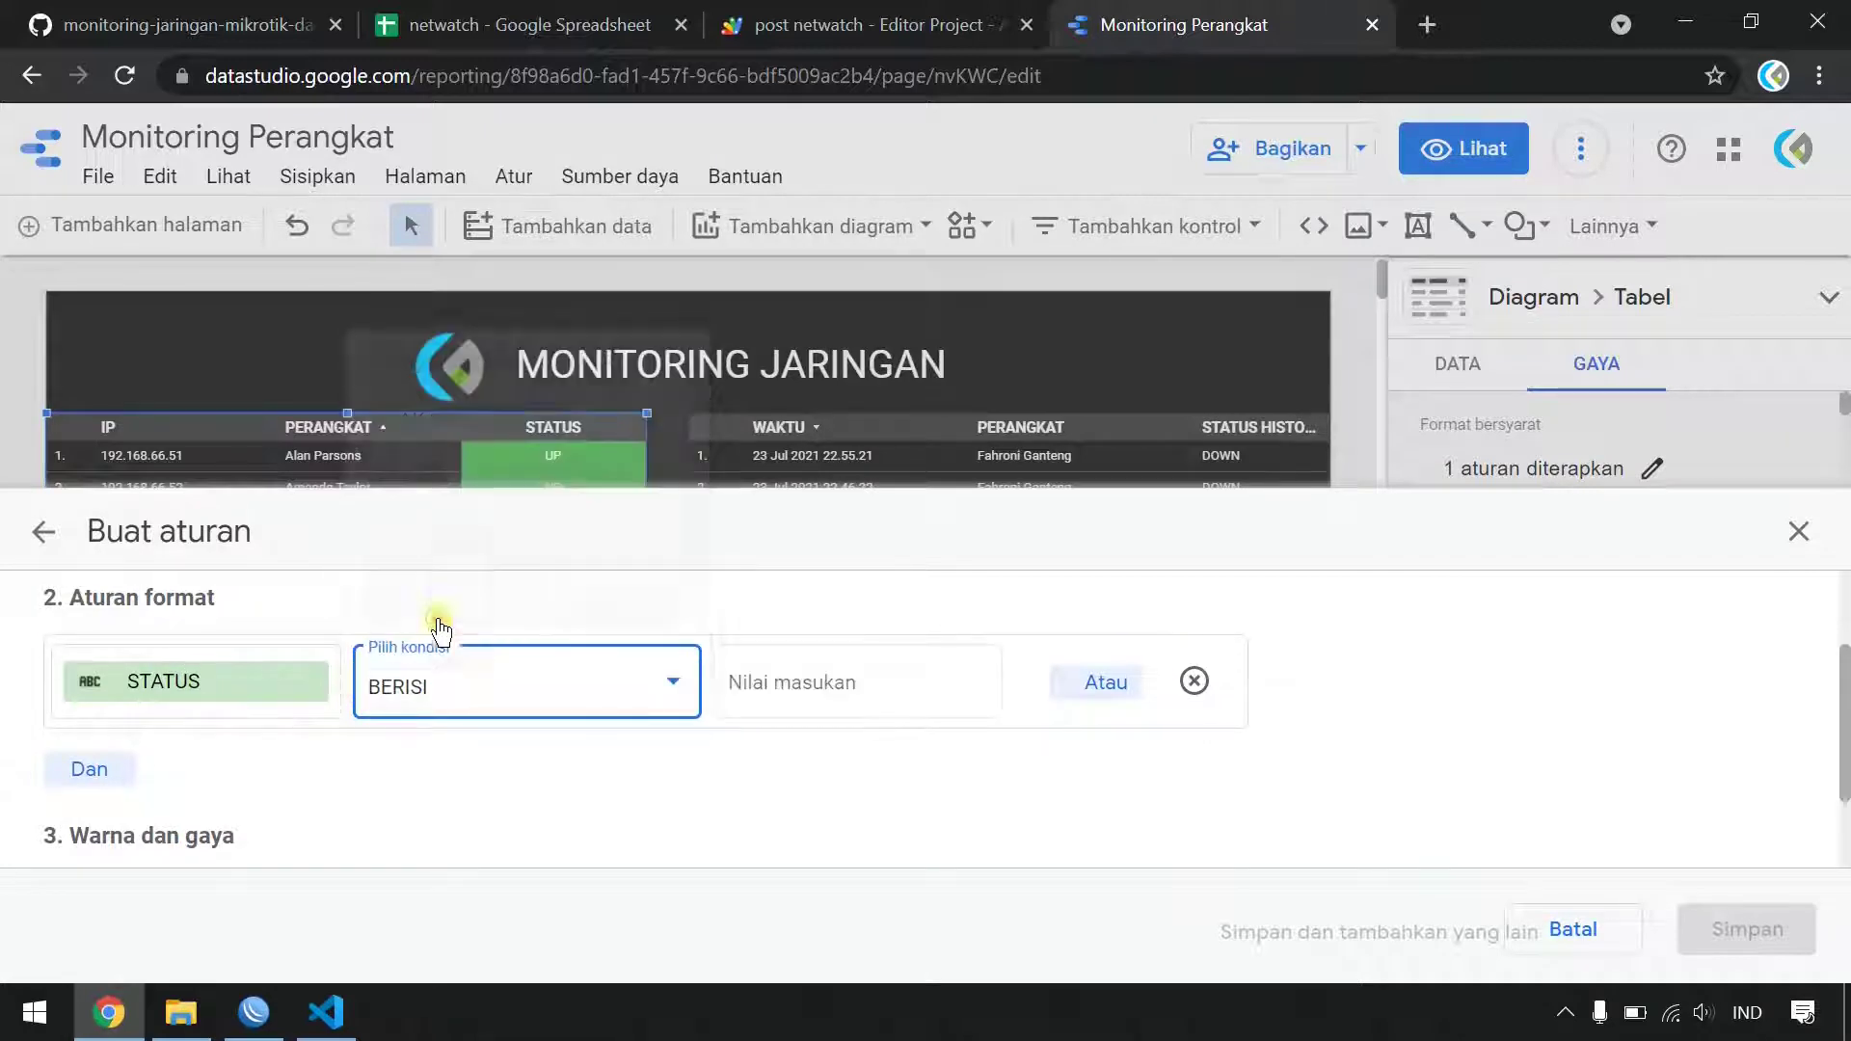
left_click(835, 696)
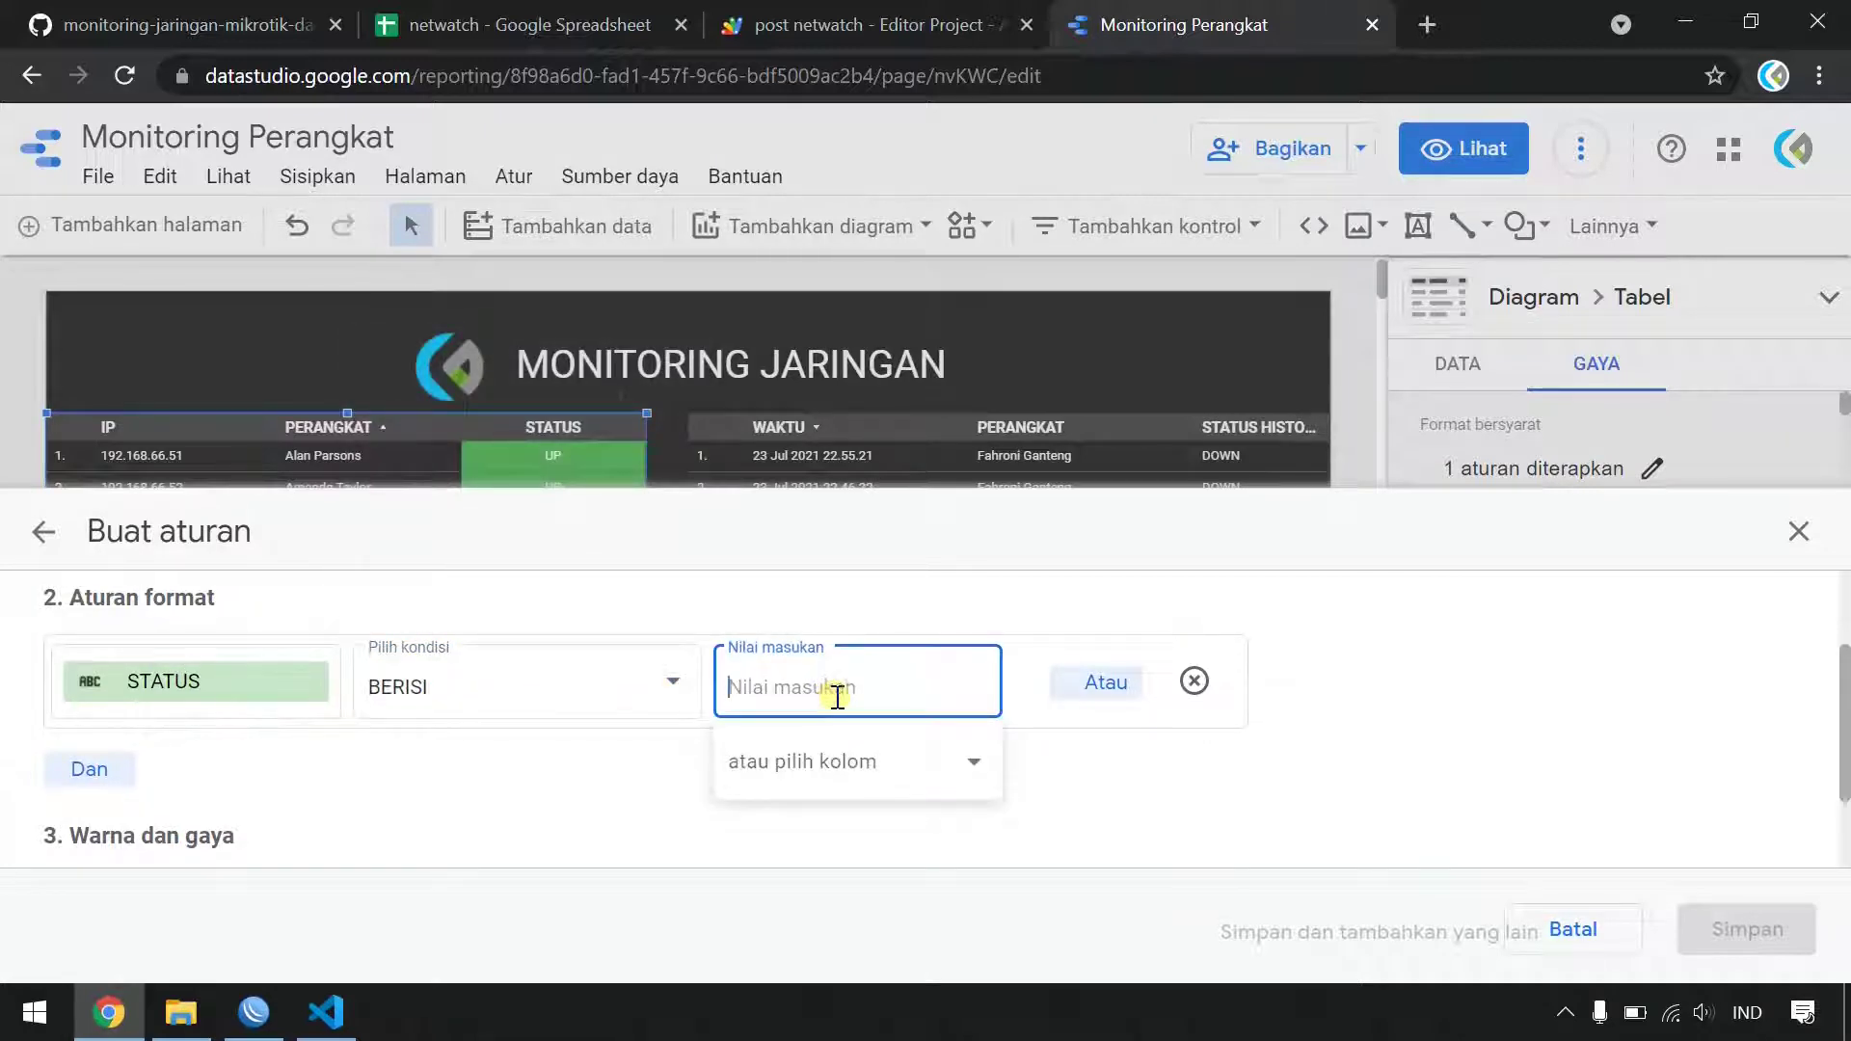
type("DOWN")
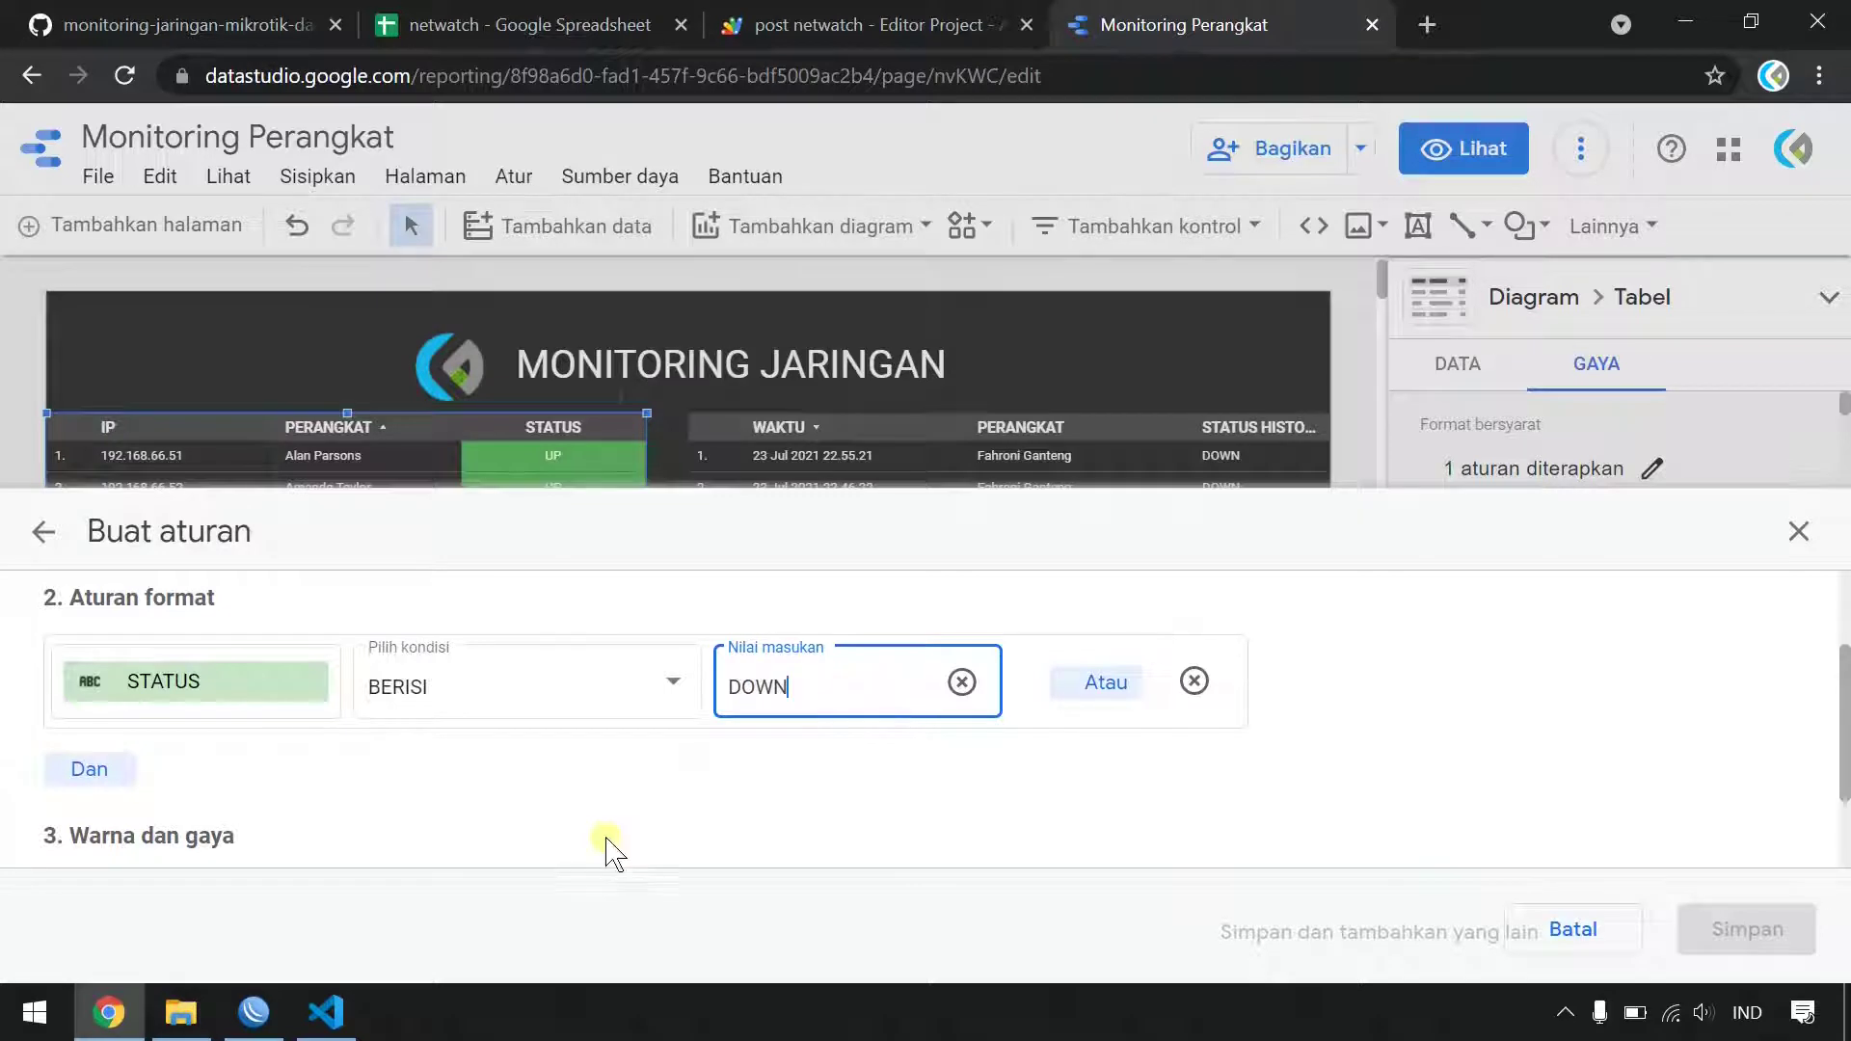
left_click(474, 829)
- Apply the rule to the STATUS column with white text and red fill, and save
scroll(474, 828, "down", 2)
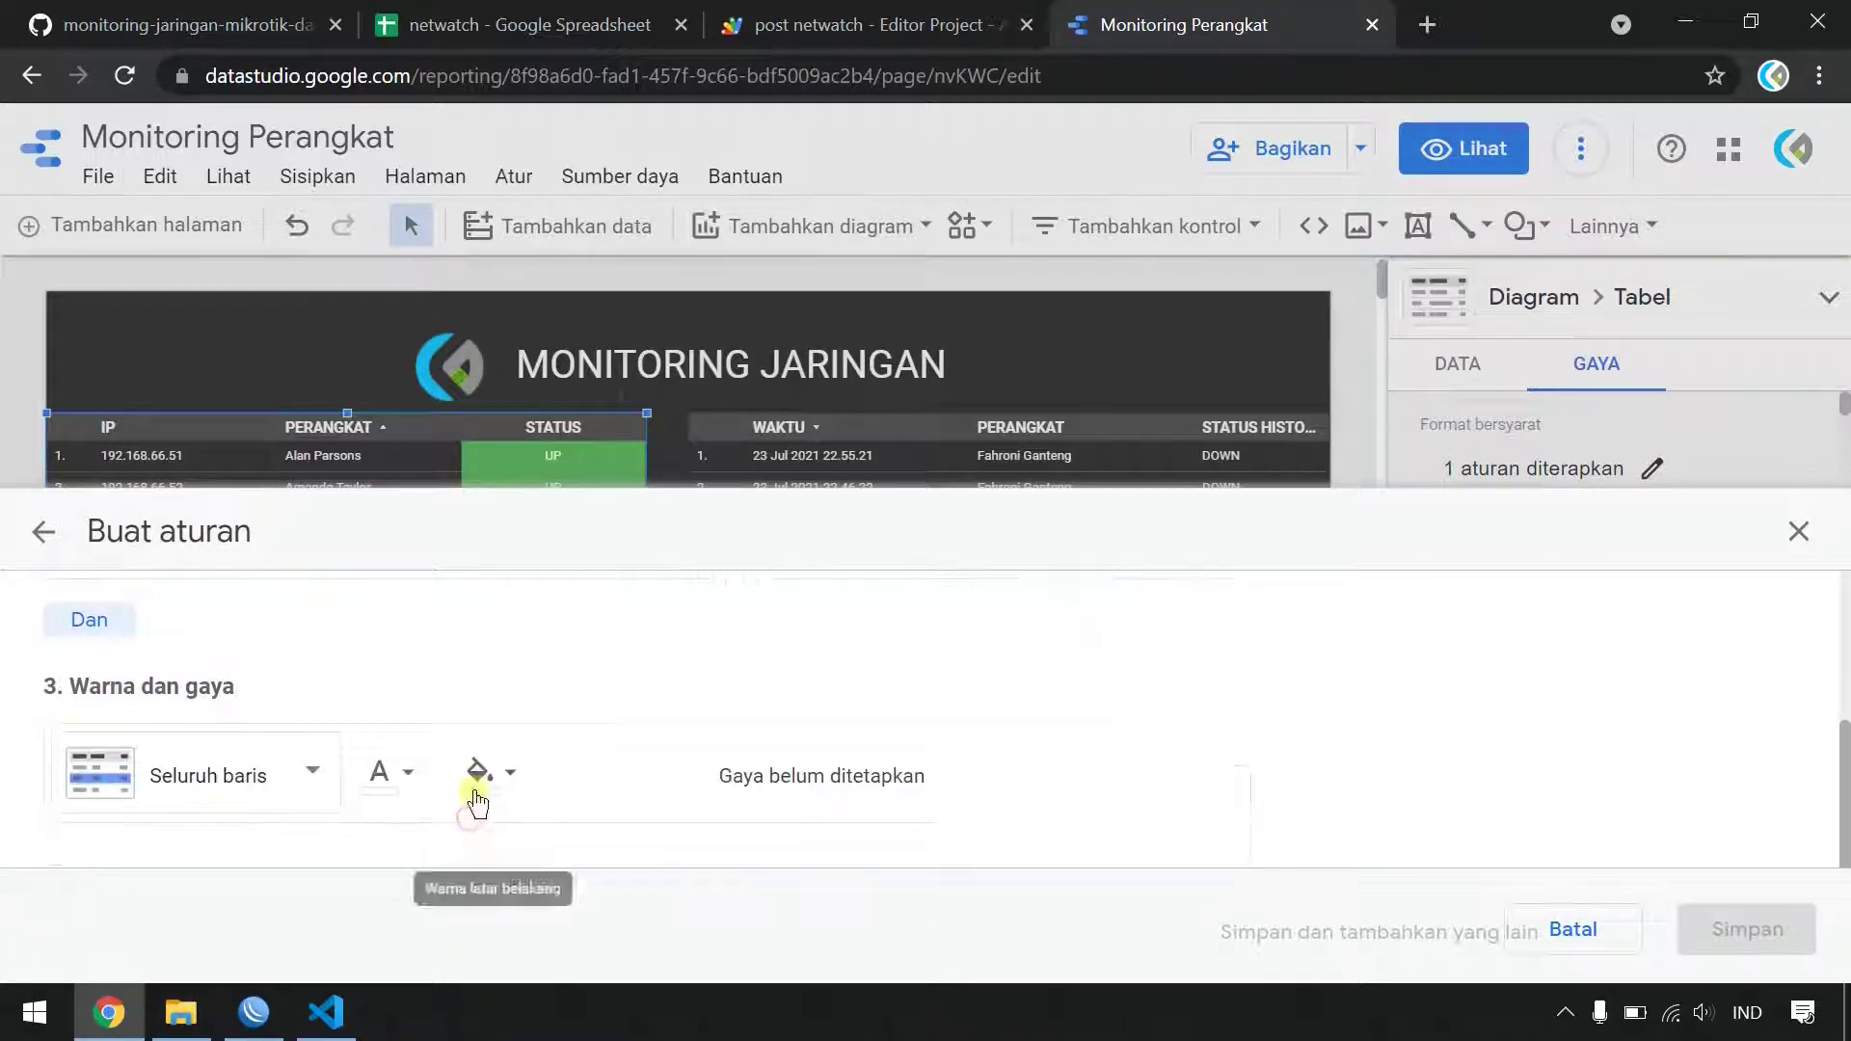
left_click(269, 793)
left_click(262, 757)
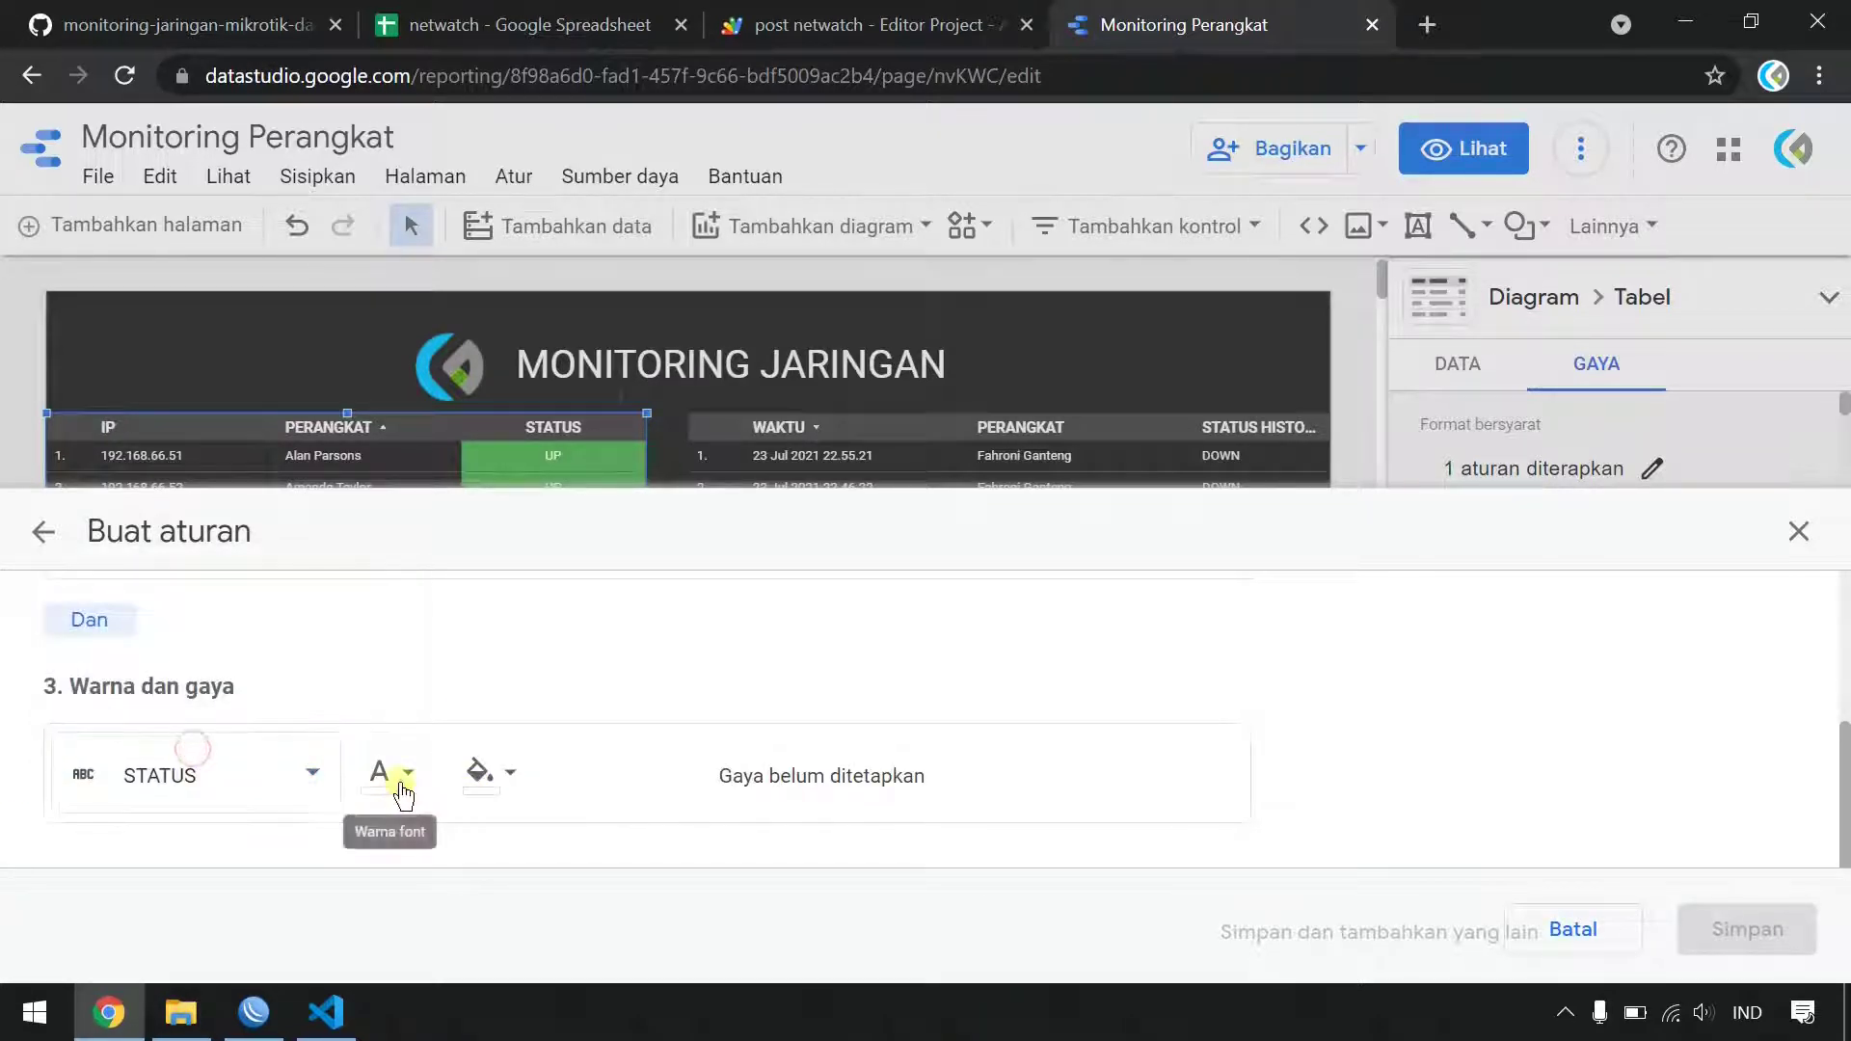
left_click(403, 795)
left_click(809, 536)
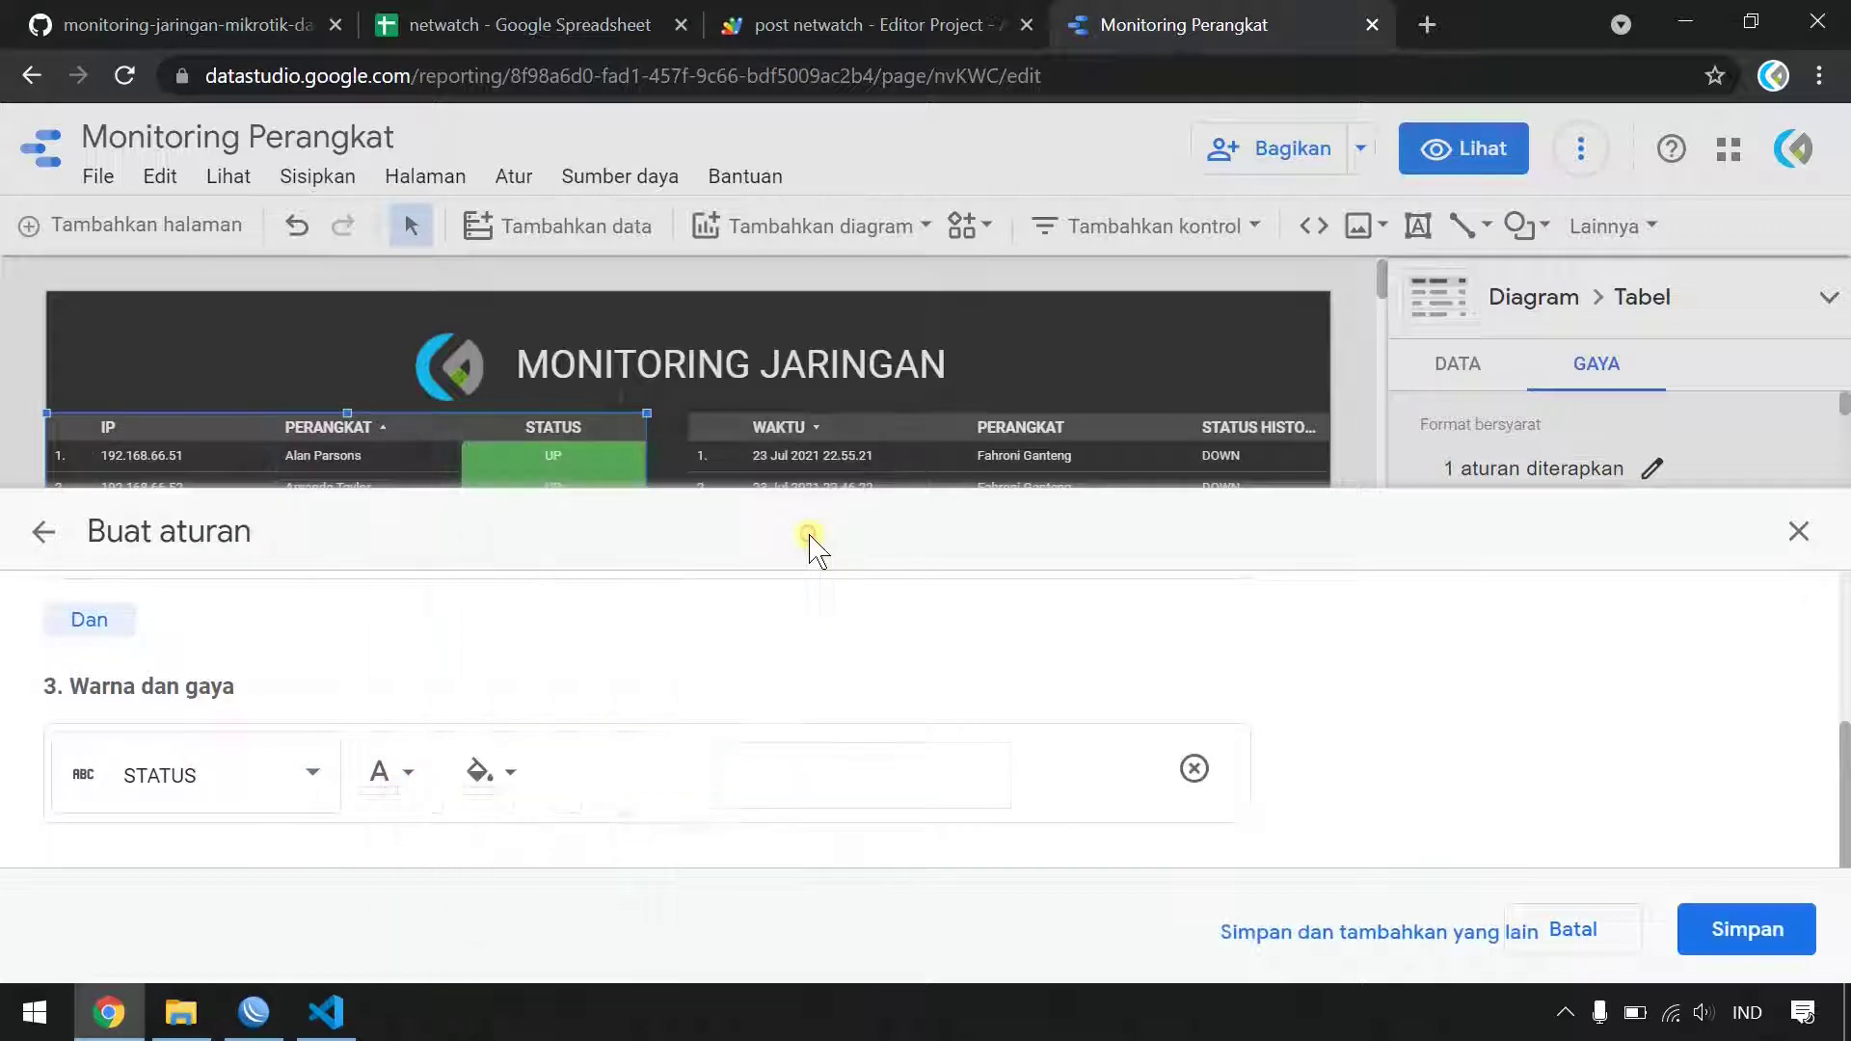
left_click(500, 790)
left_click(585, 631)
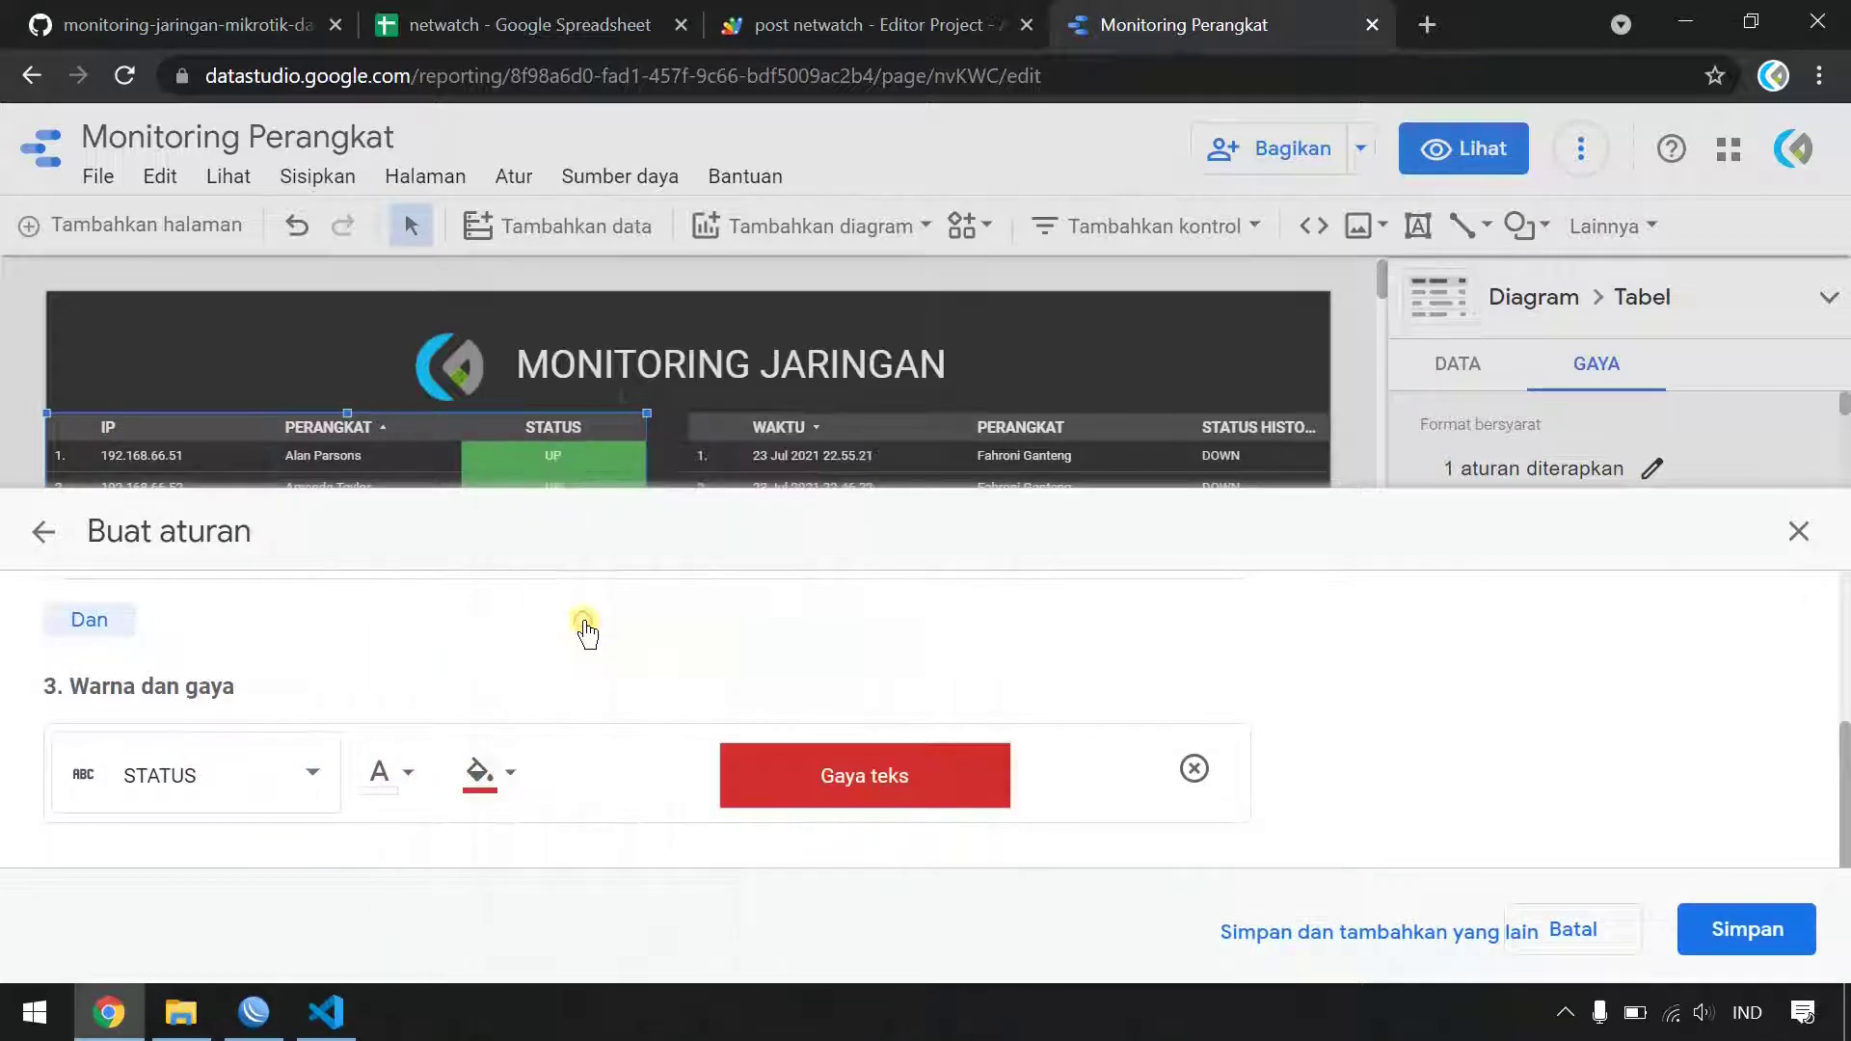
left_click(1717, 937)
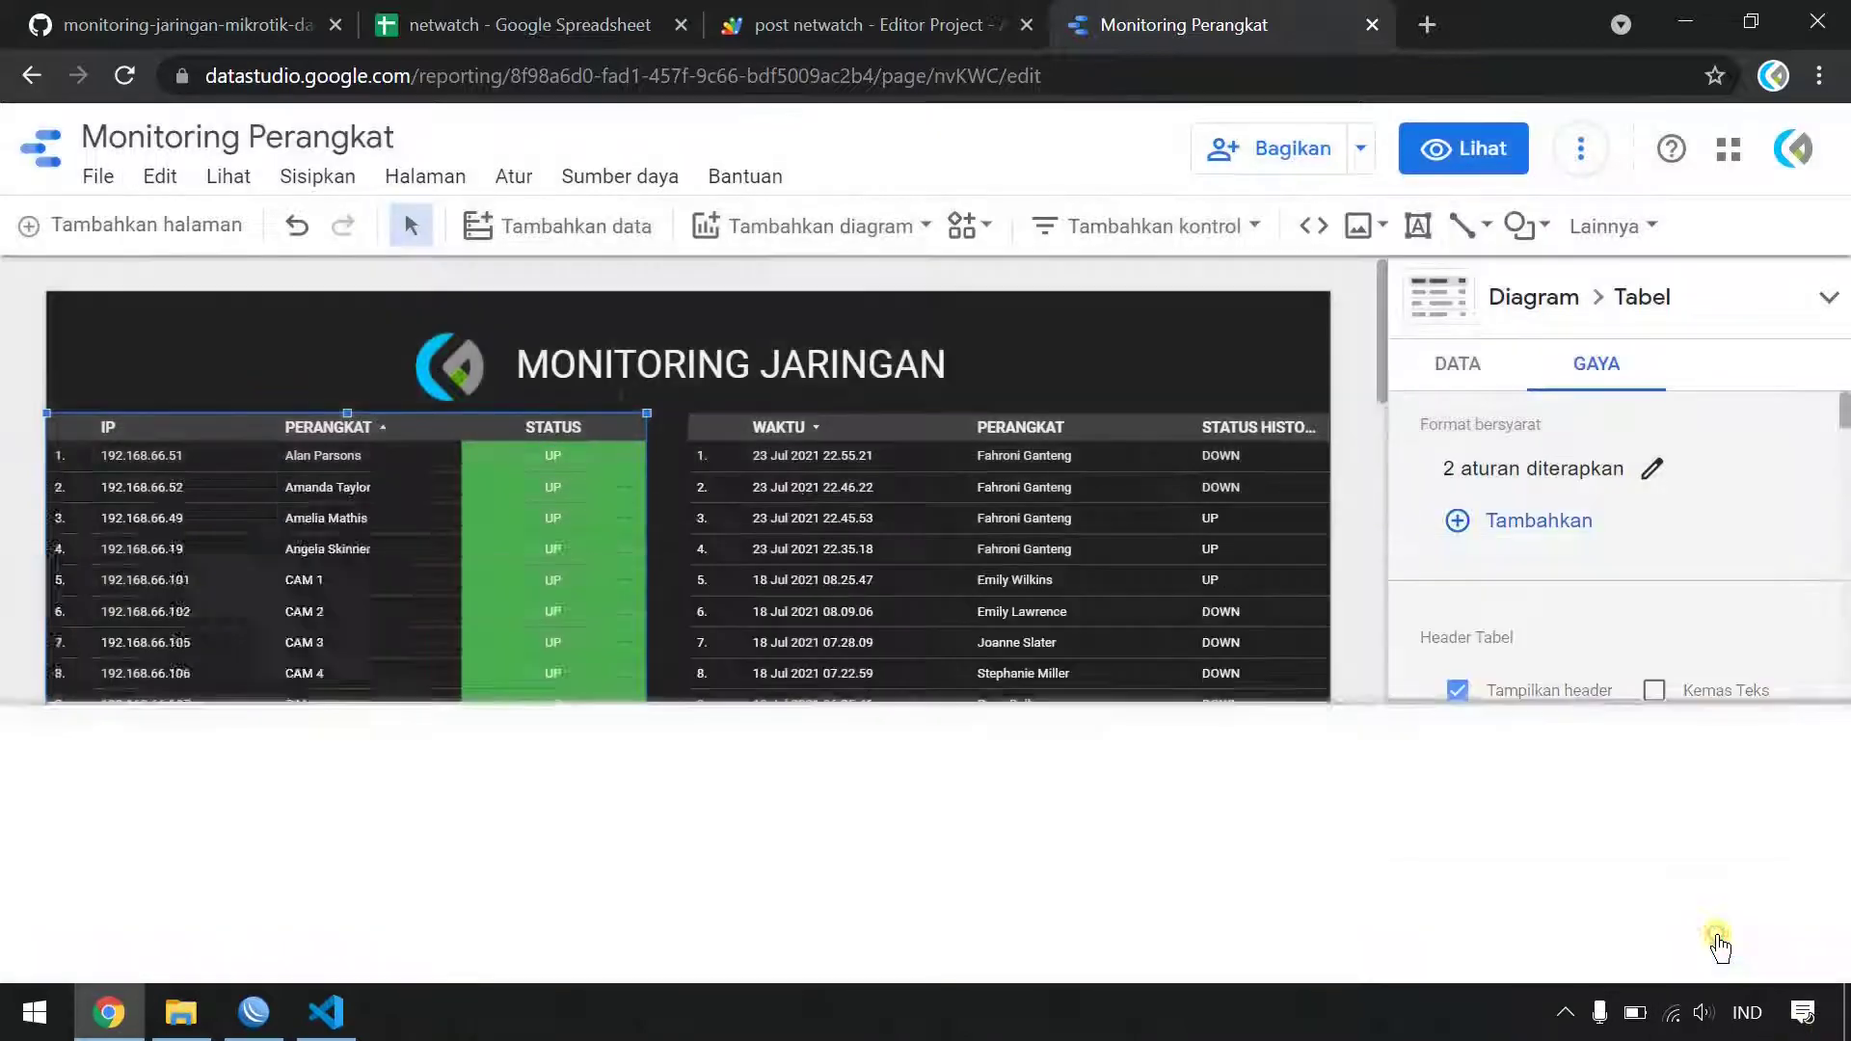
- Select the status history table for formatting
scroll(500, 880, "down", 7)
scroll(521, 897, "up", 3)
scroll(536, 917, "up", 3)
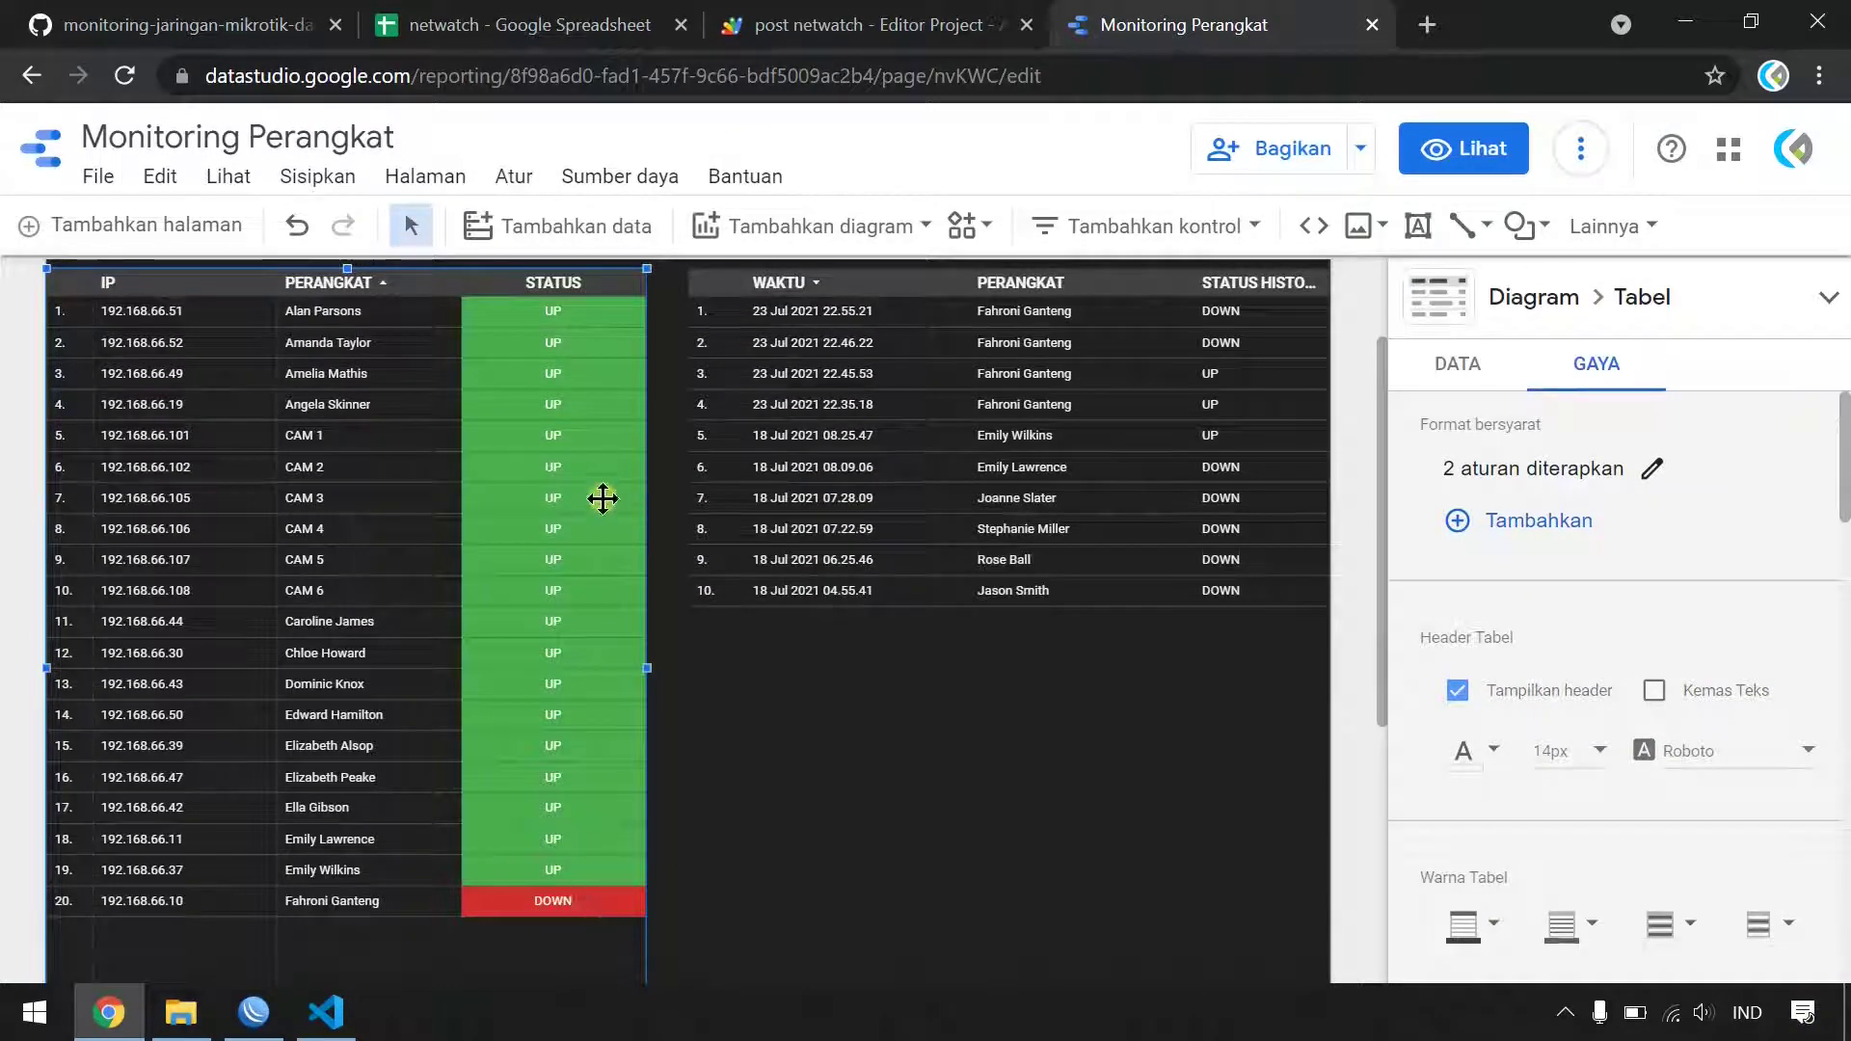
scroll(586, 466, "up", 2)
scroll(569, 521, "up", 1)
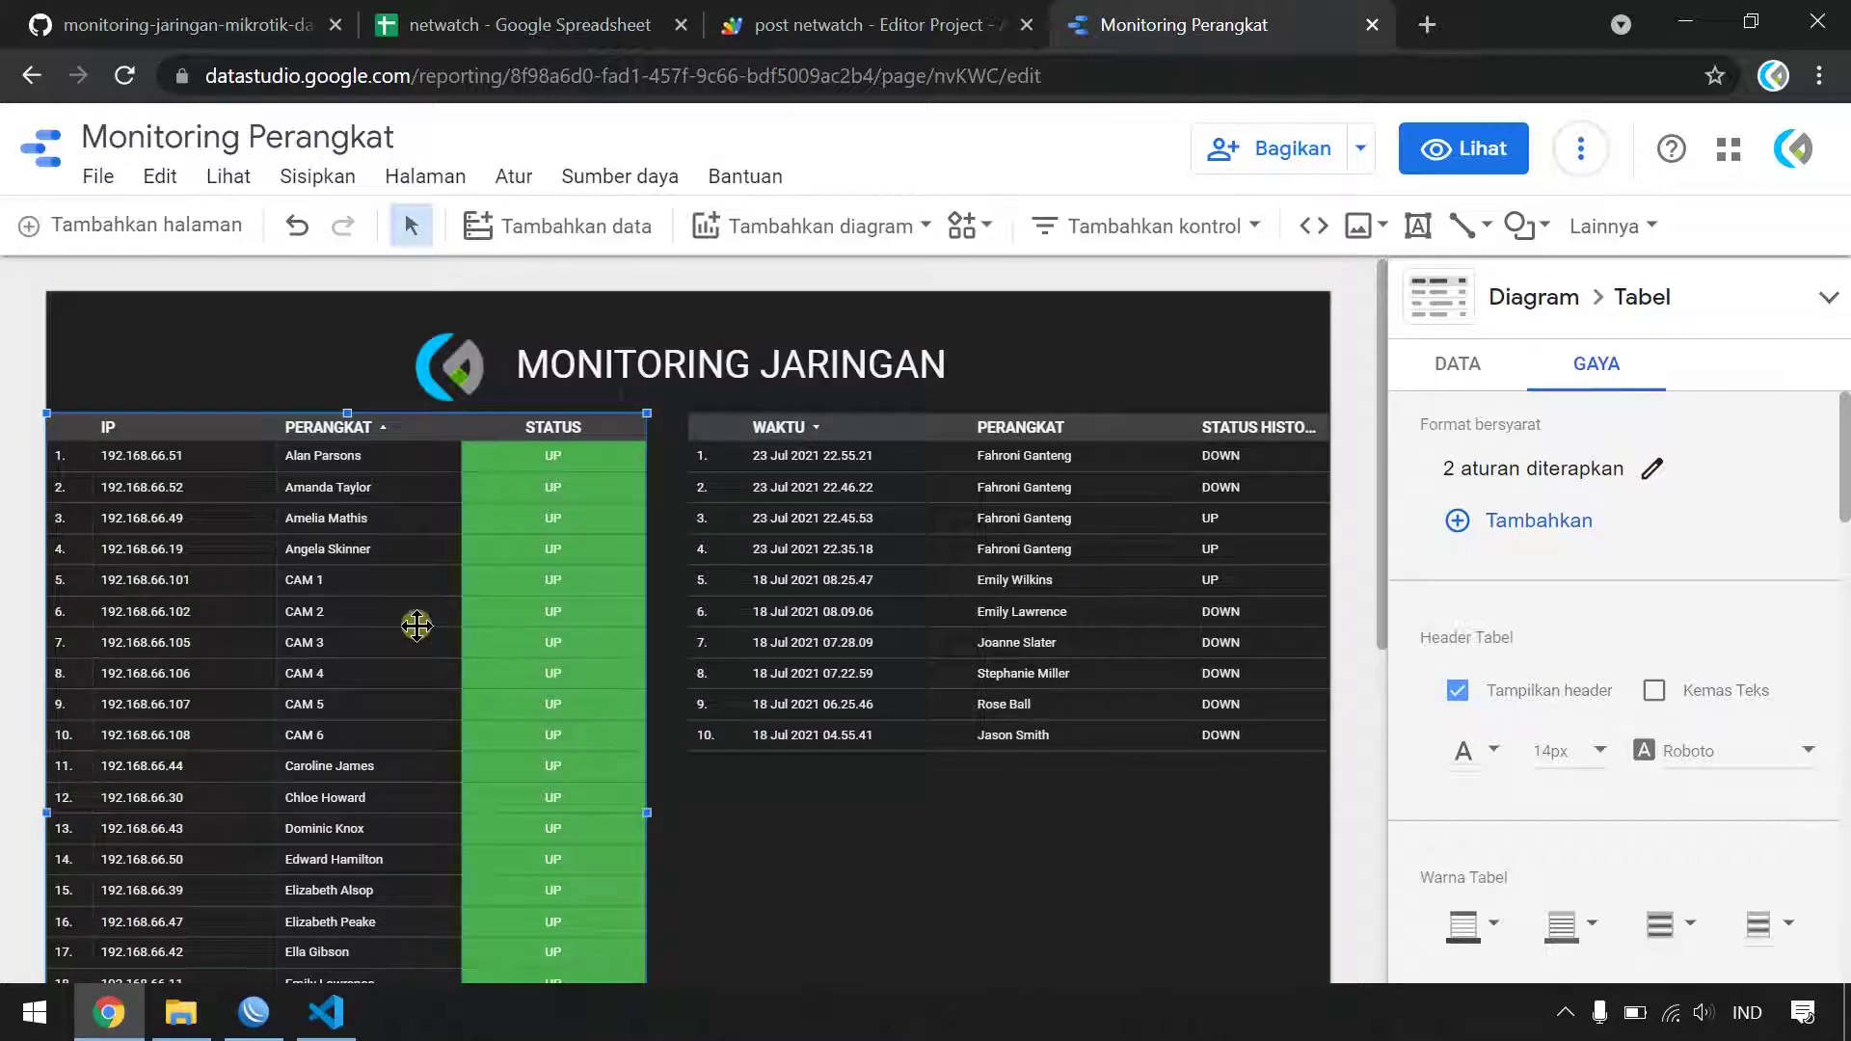
left_click(947, 777)
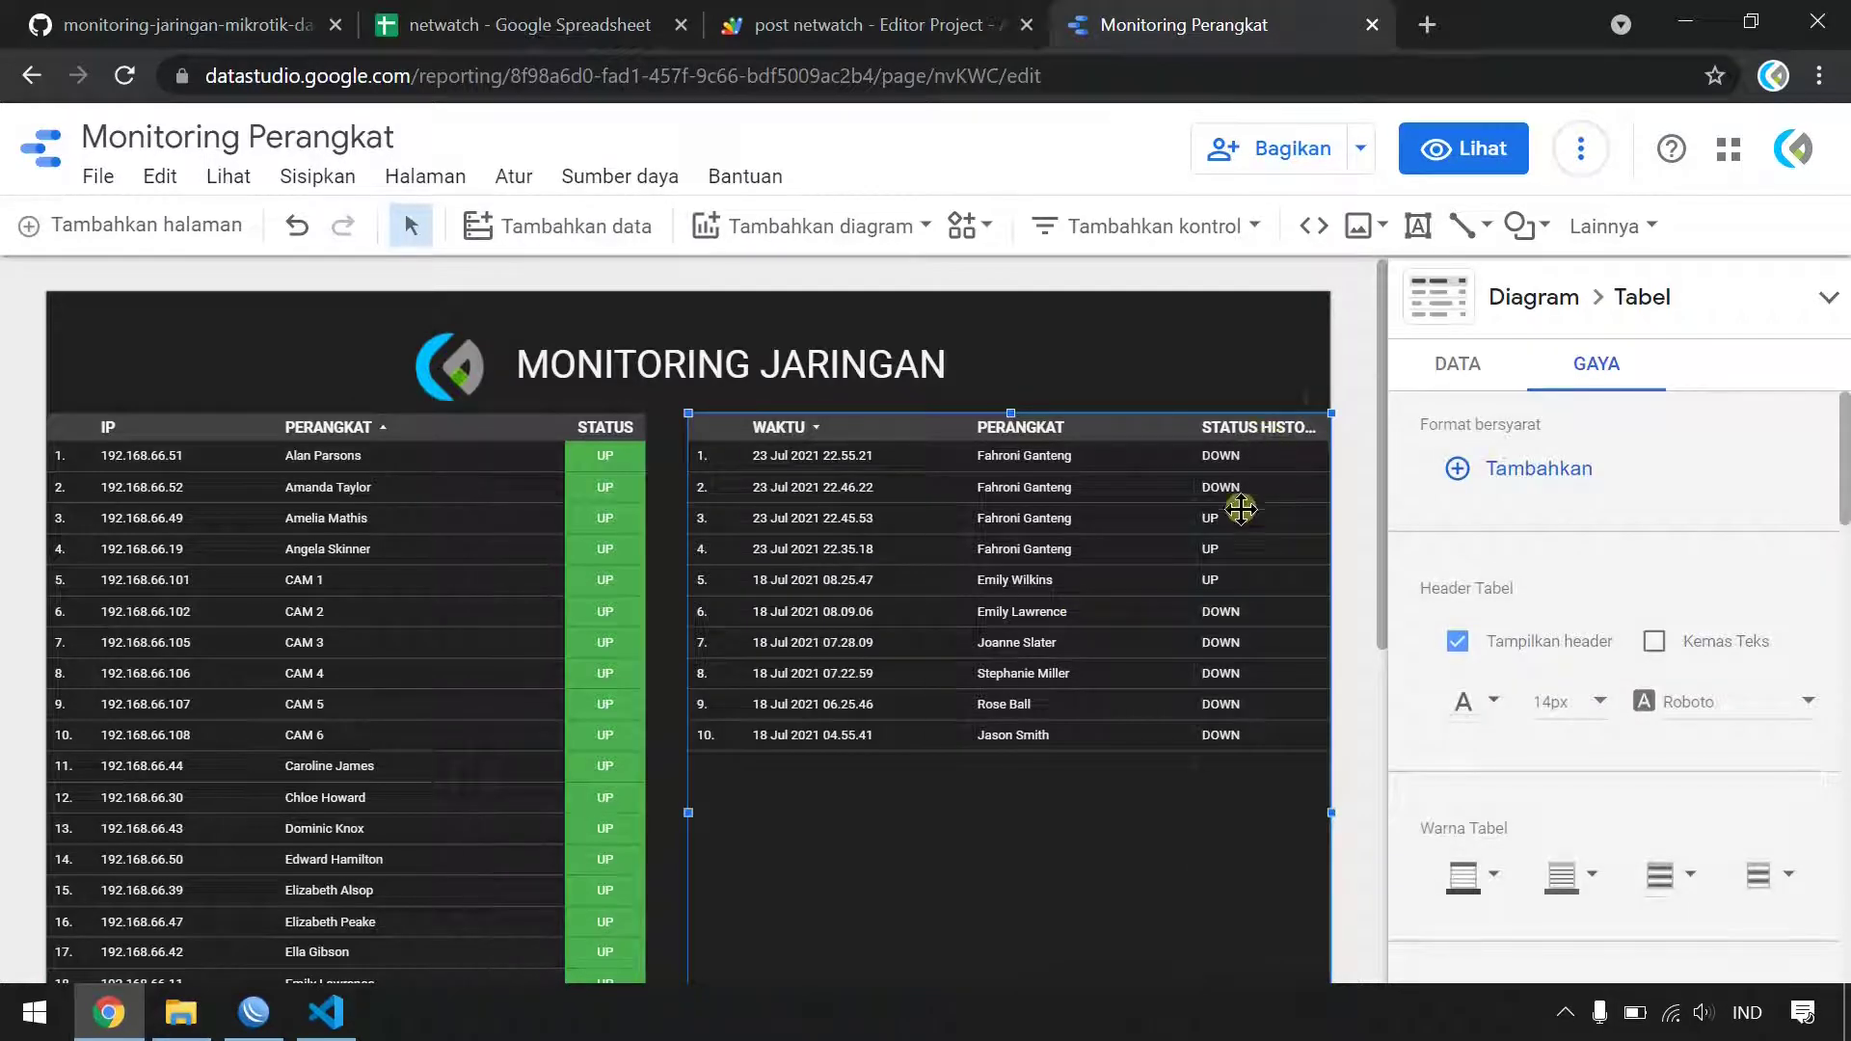
- Add a BERISI colour rule on STATUS HISTORY and narrow that column
scroll(1543, 579, "down", 5)
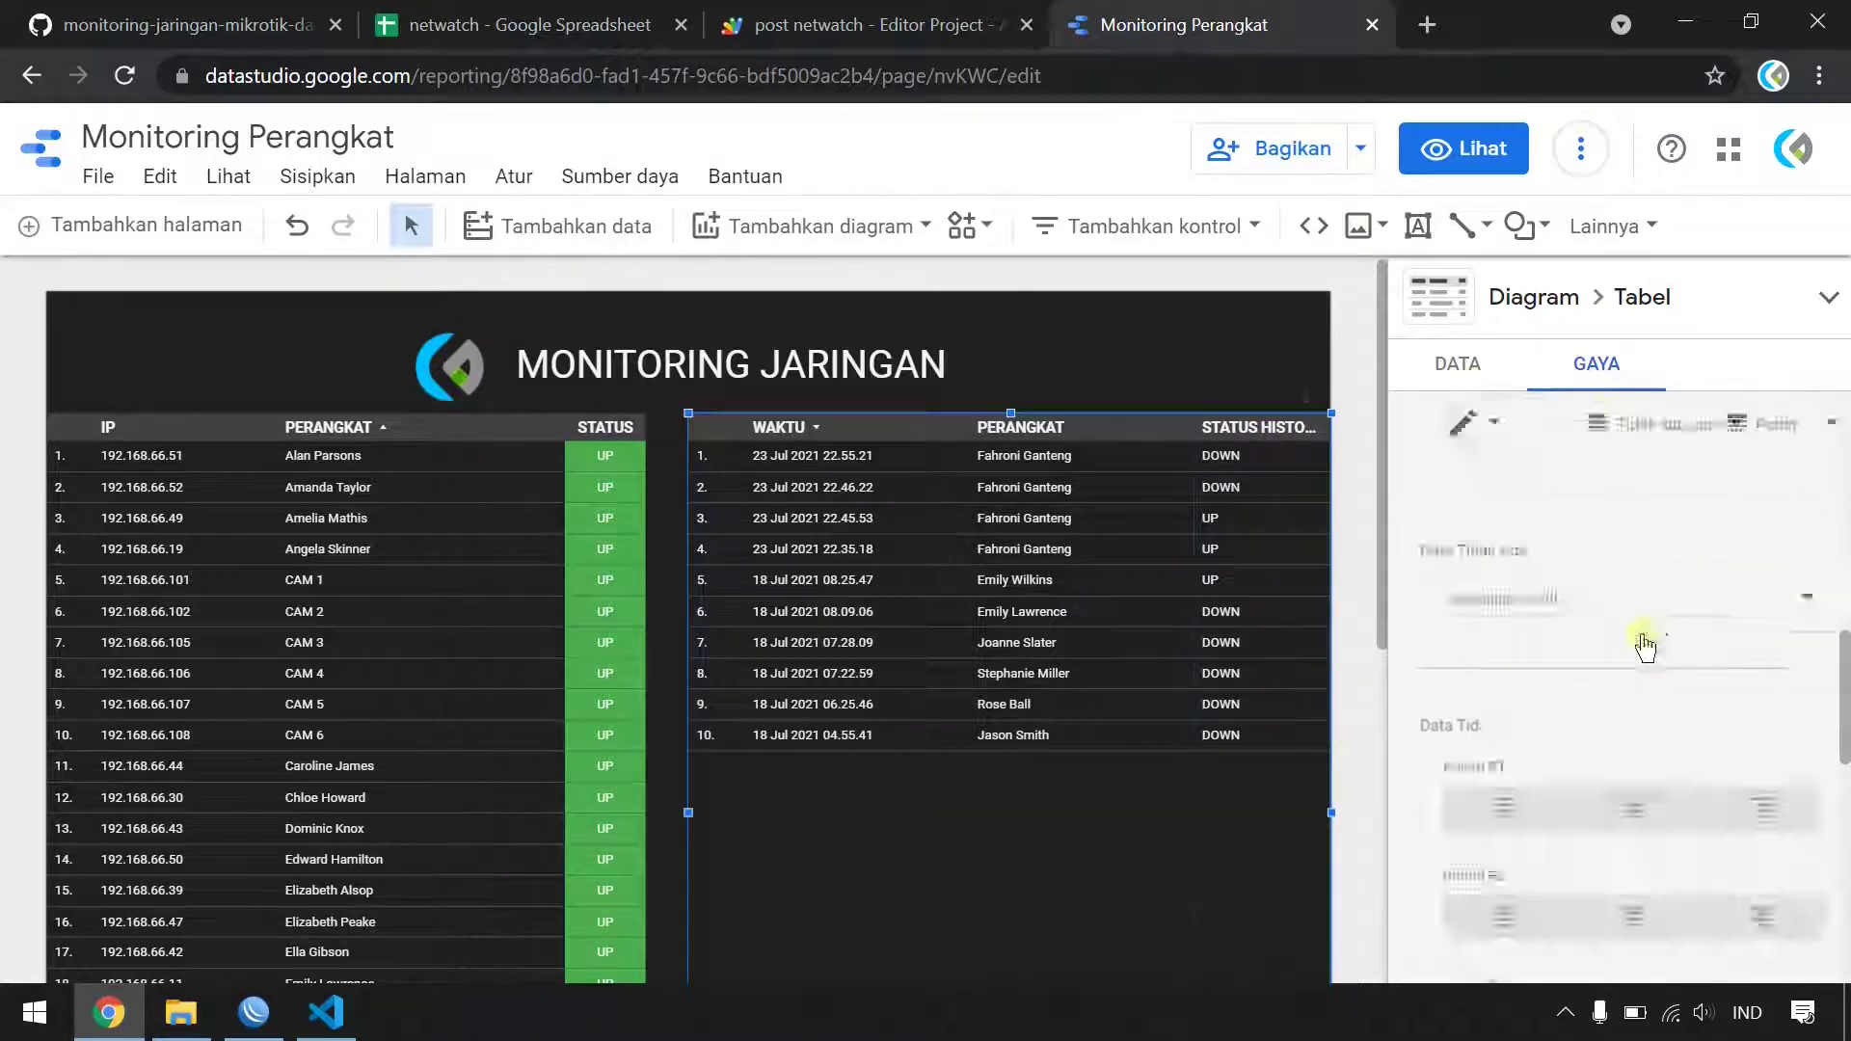
scroll(1638, 640, "down", 5)
scroll(1639, 640, "up", 10)
left_click(1538, 467)
left_click(158, 711)
left_click(526, 849)
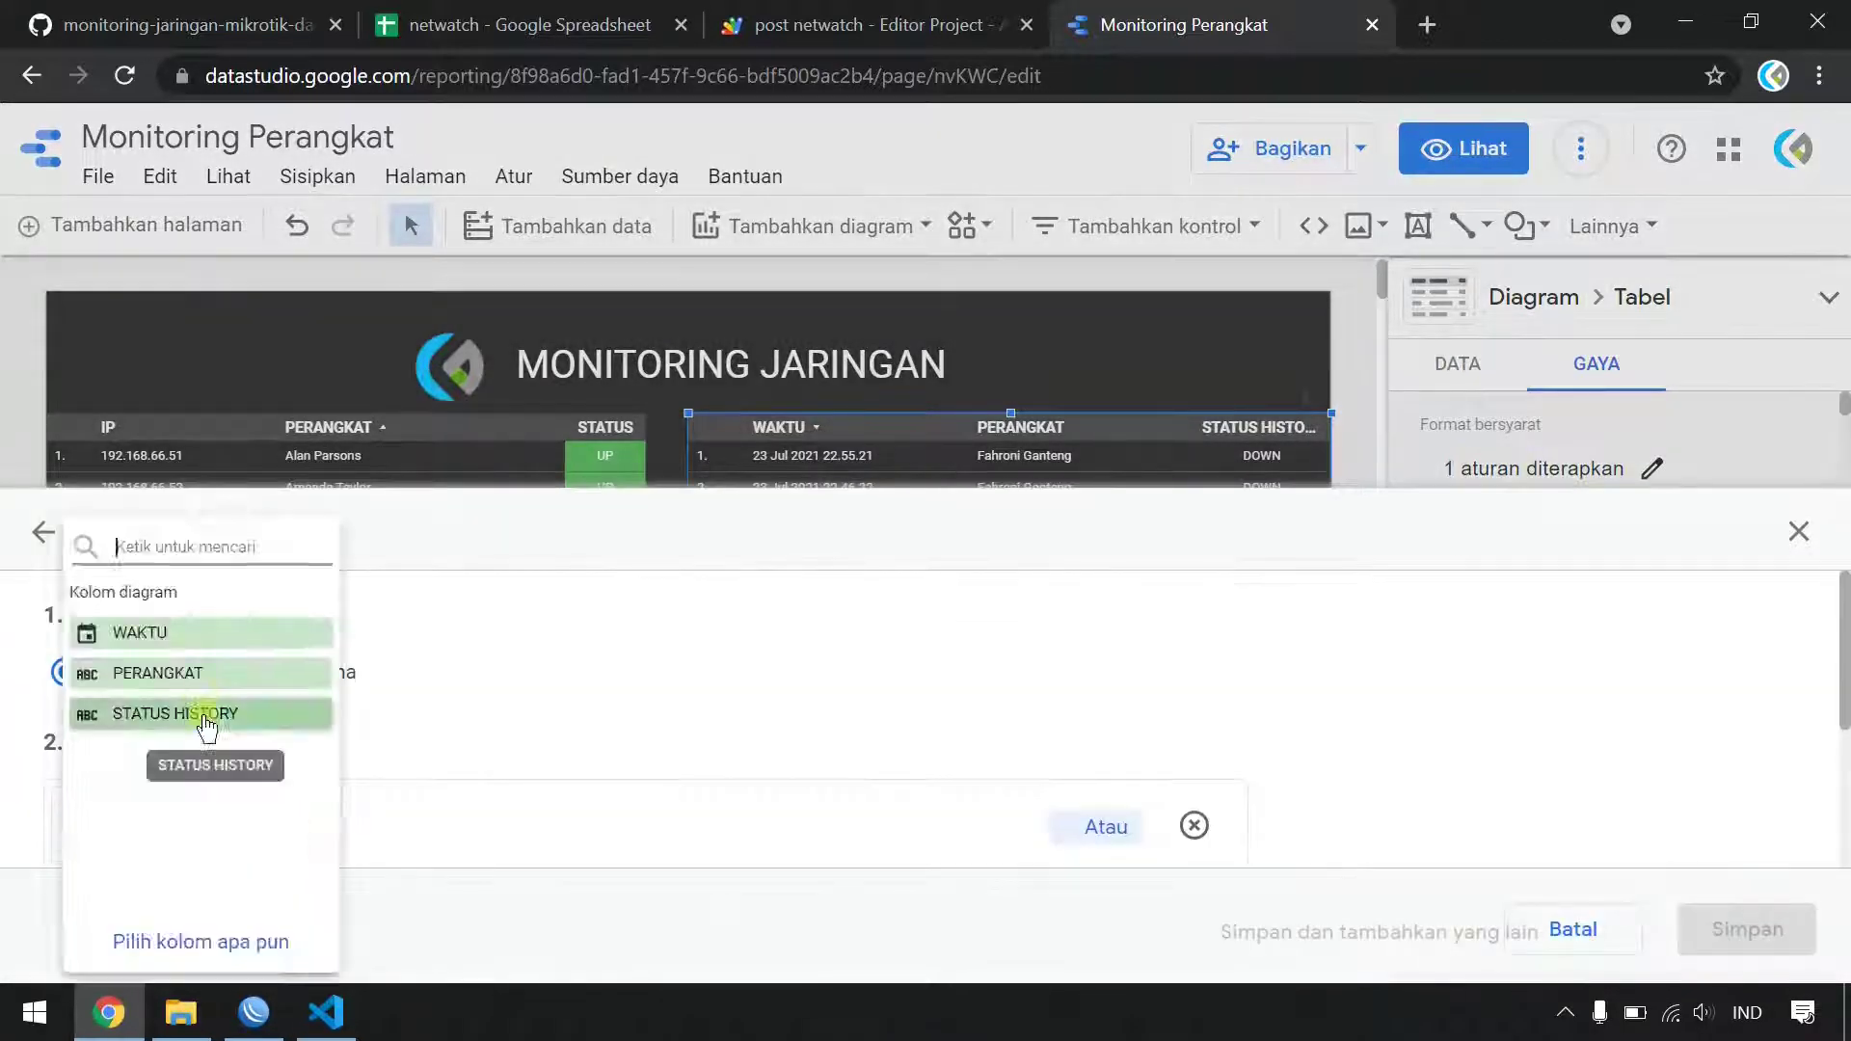
left_click(205, 713)
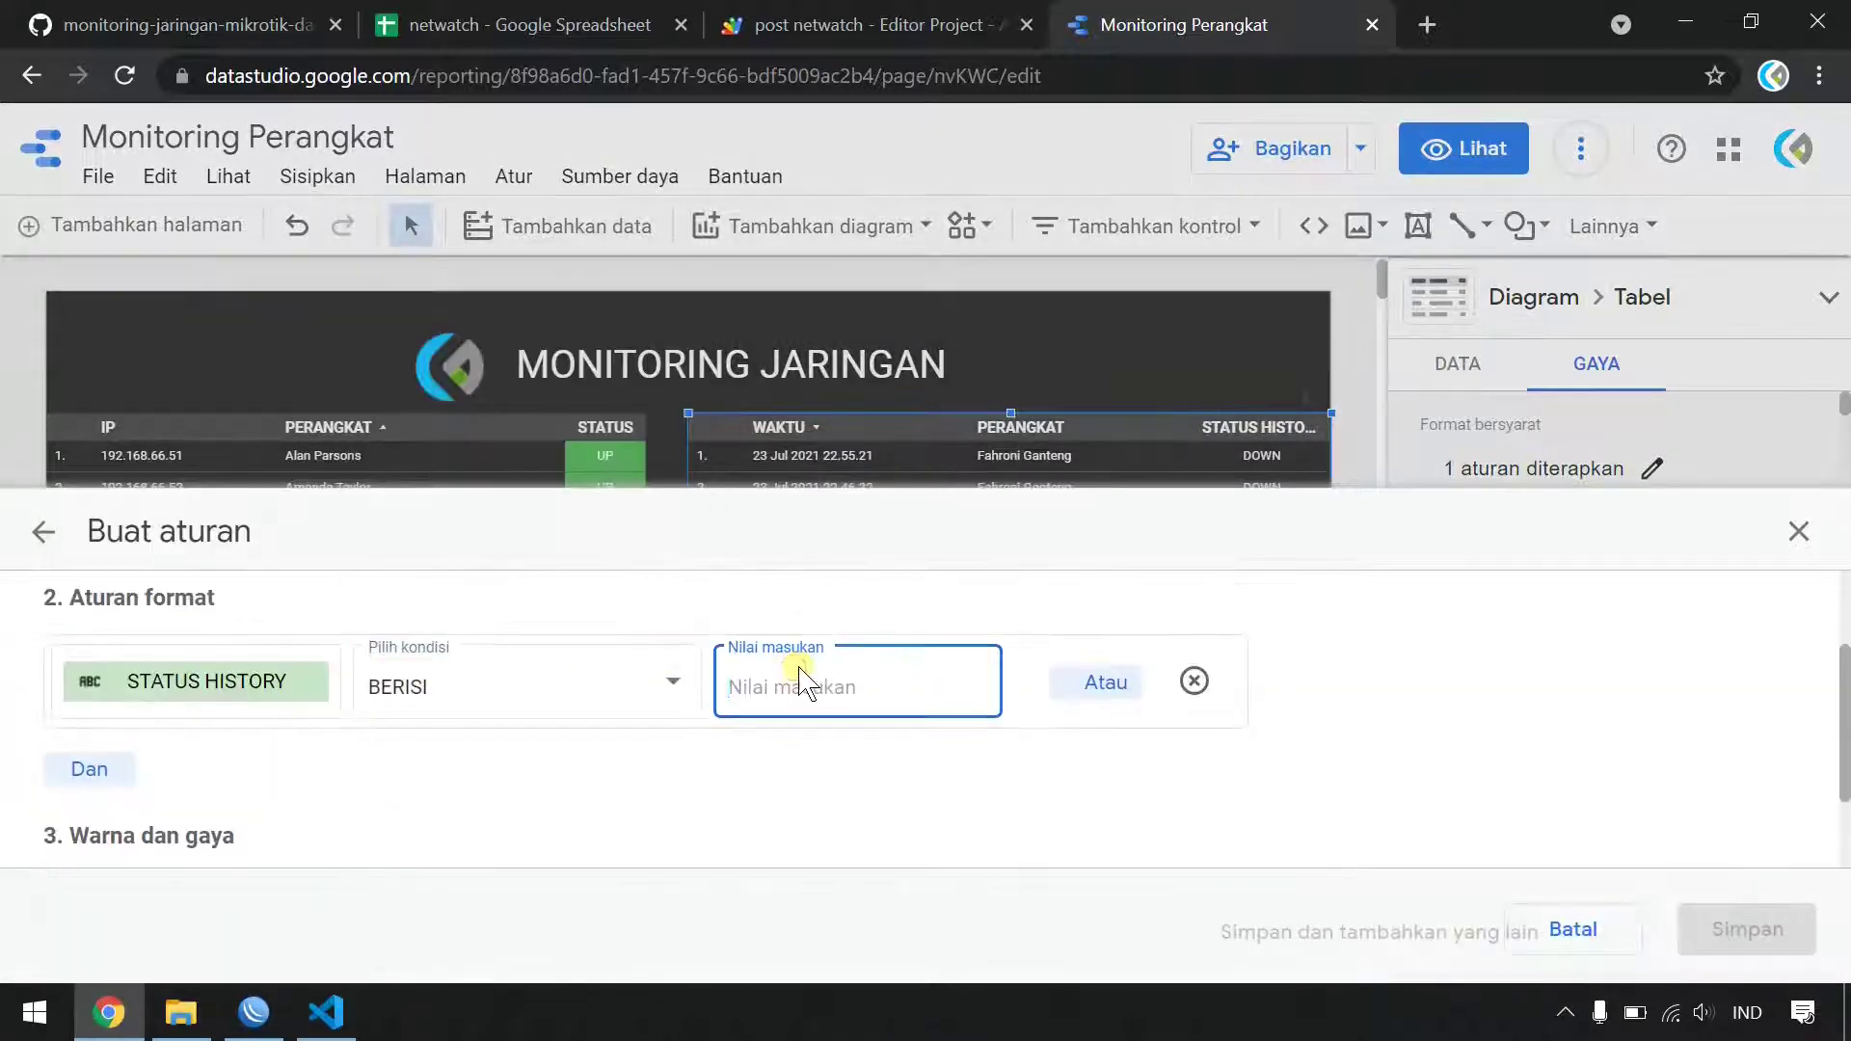
left_click(1747, 927)
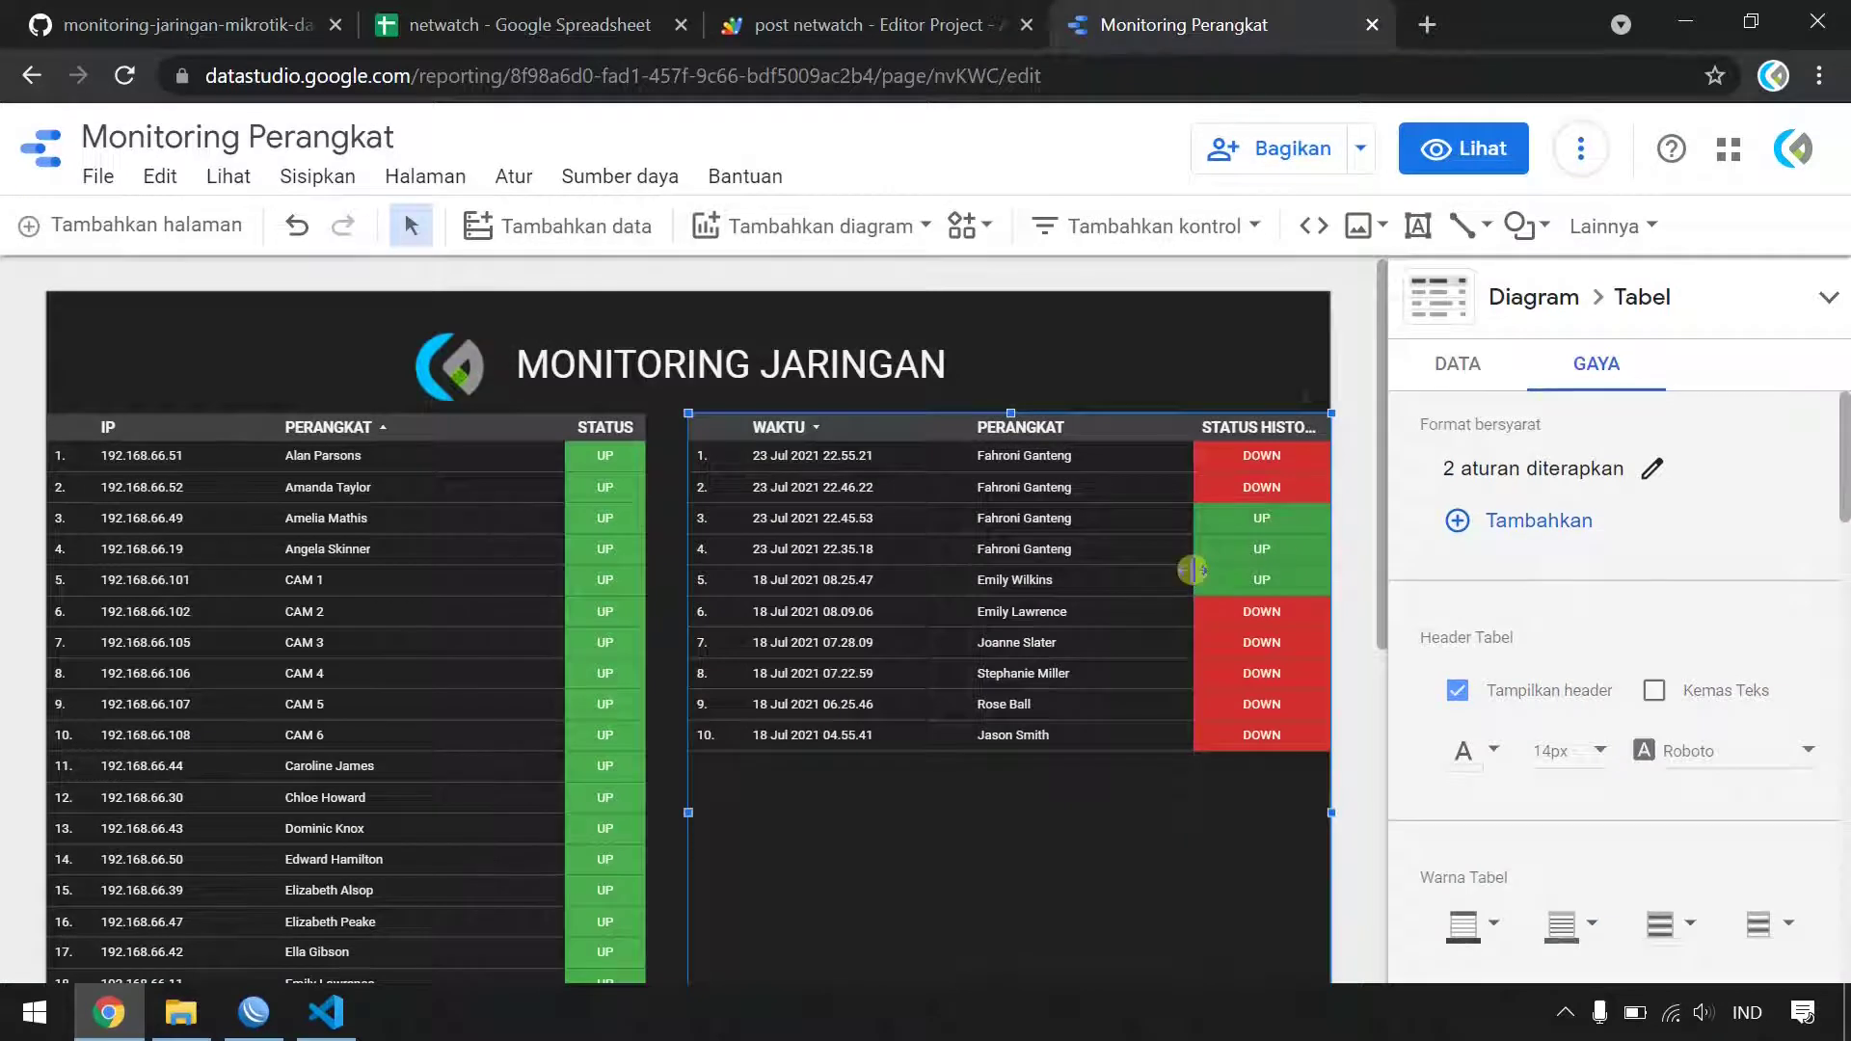
left_click_drag(1193, 571, 1262, 572)
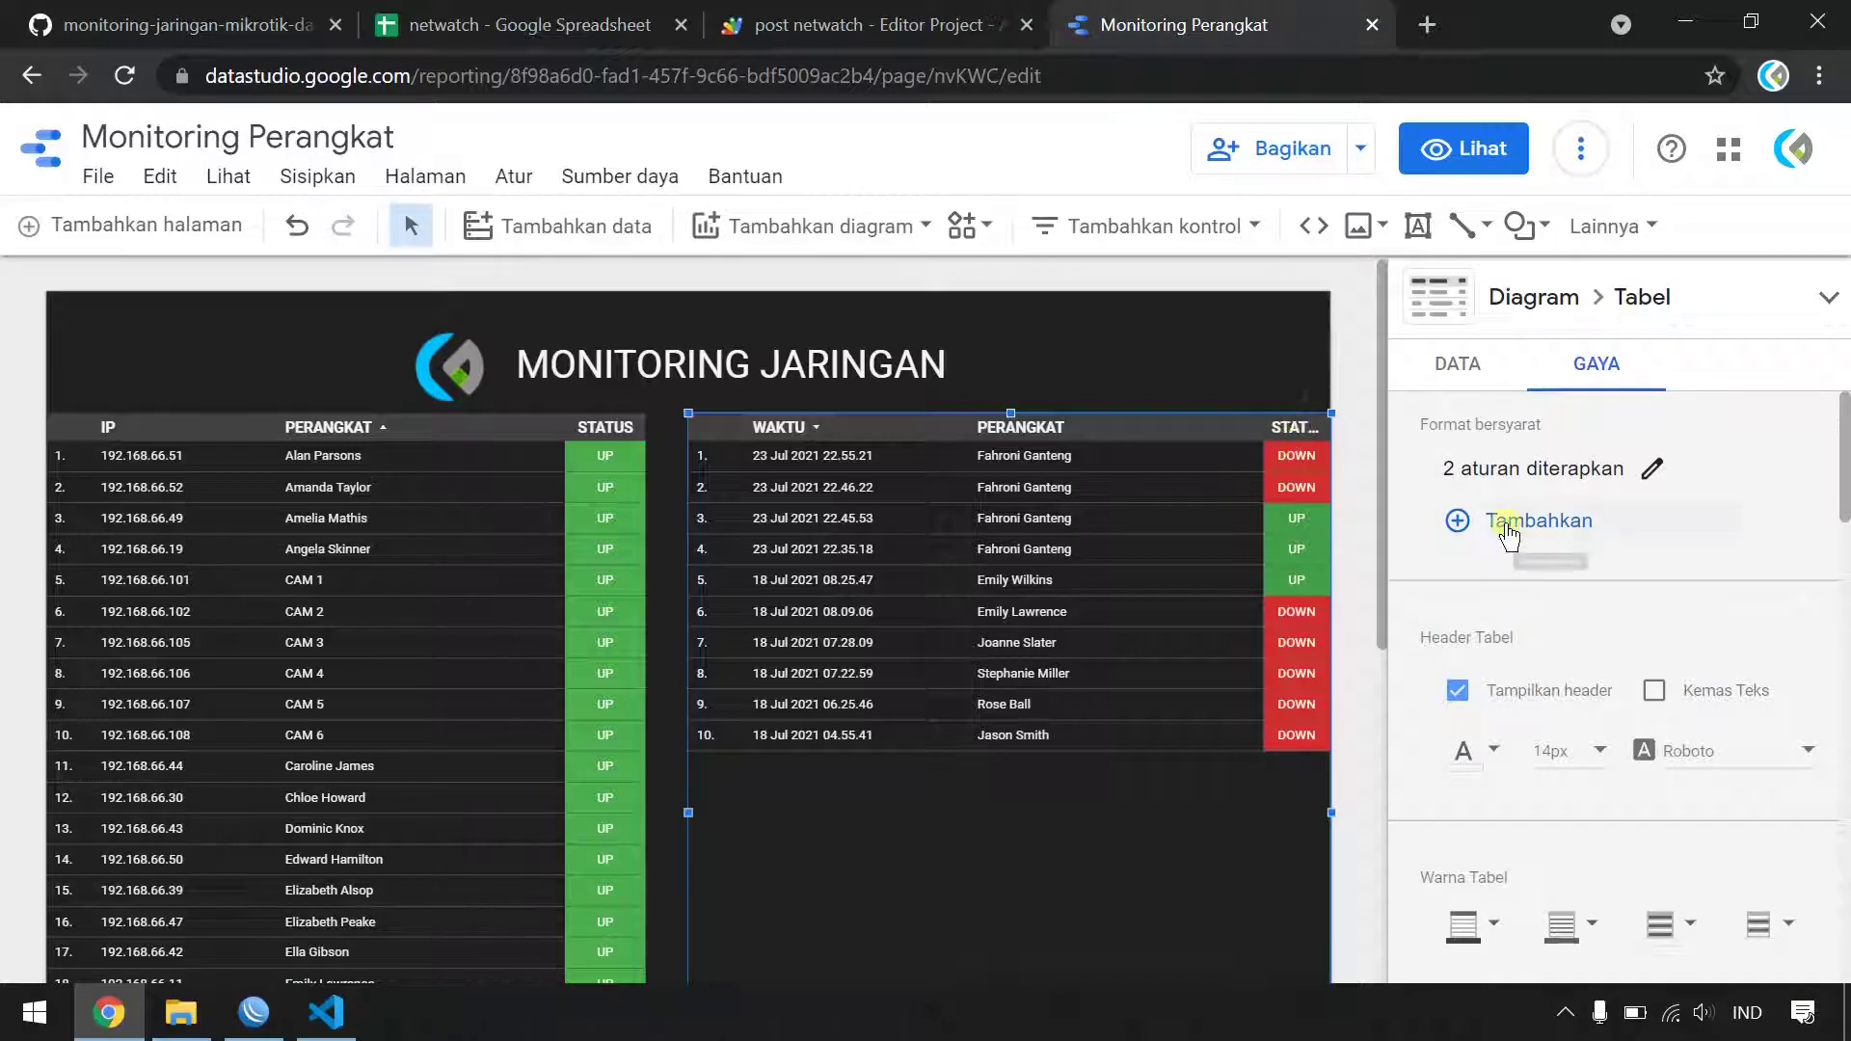
- Rename the history table's STATUS HISTORY column to STATUS and drag the table's top edge down
left_click(1451, 390)
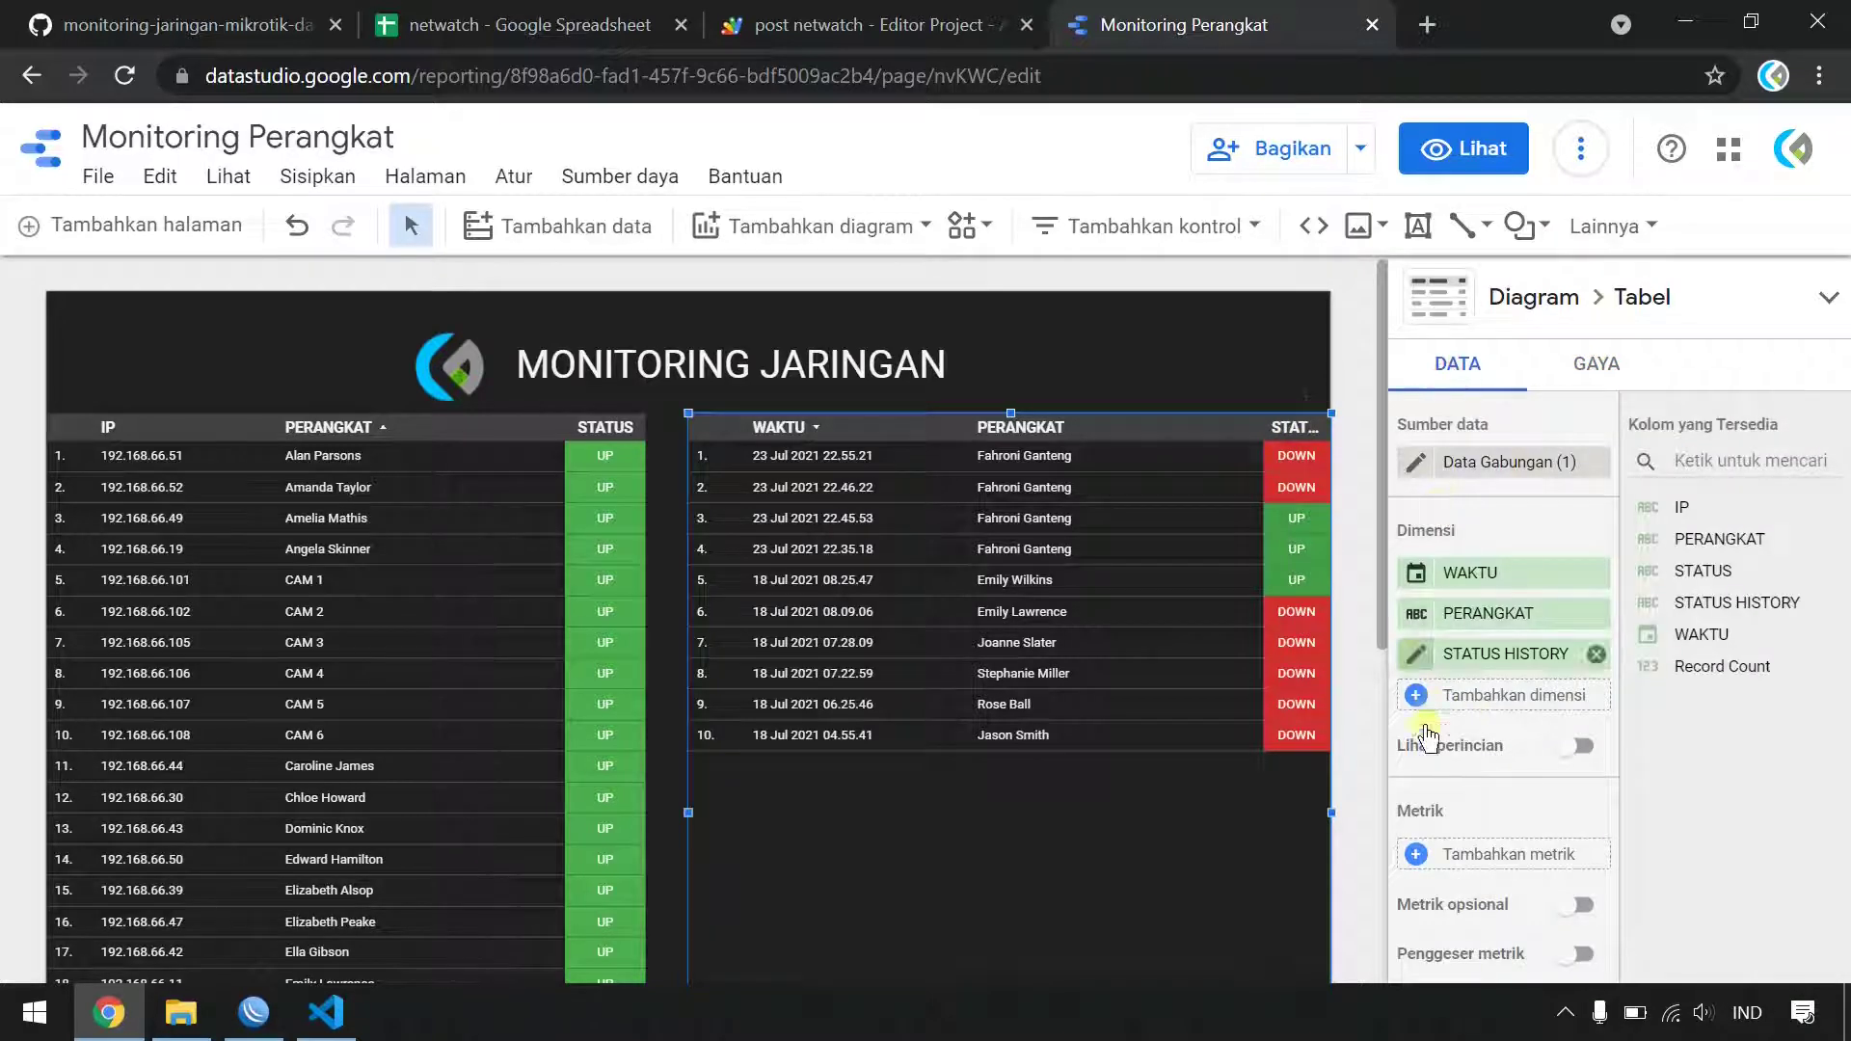
left_click(1420, 660)
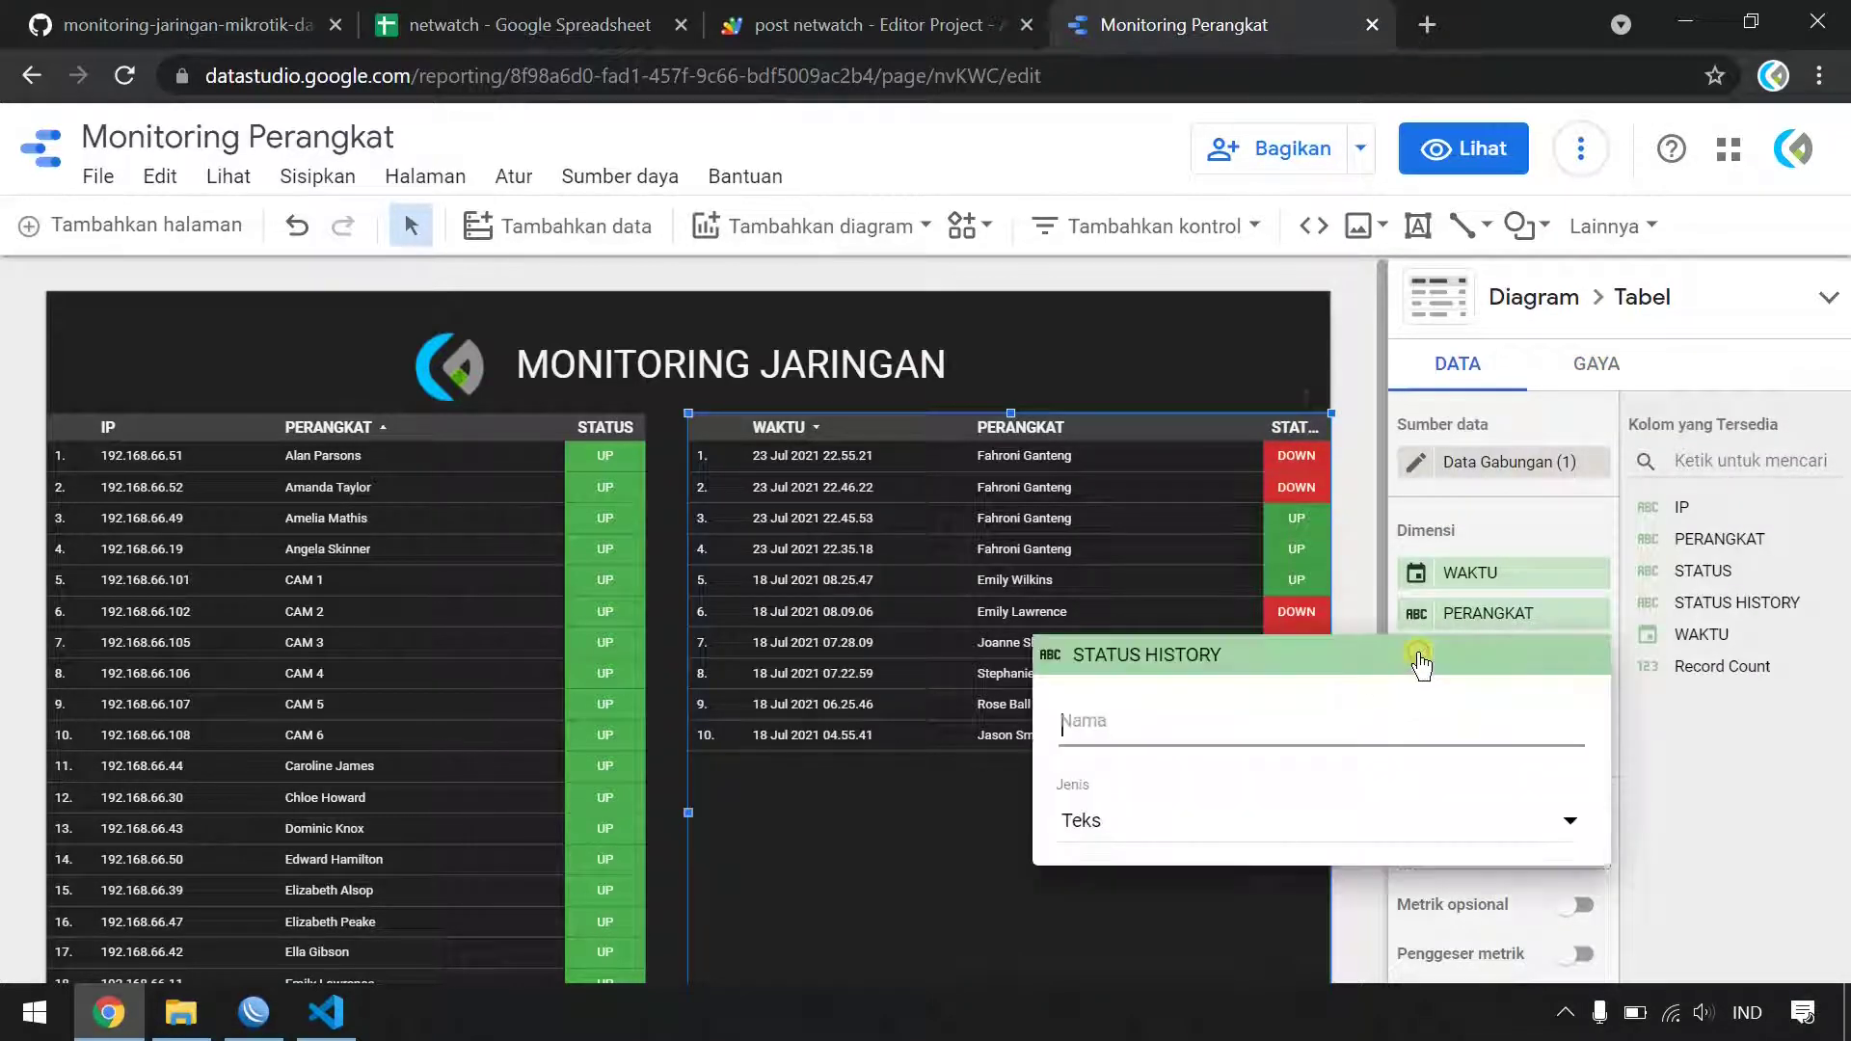
type("STATUS")
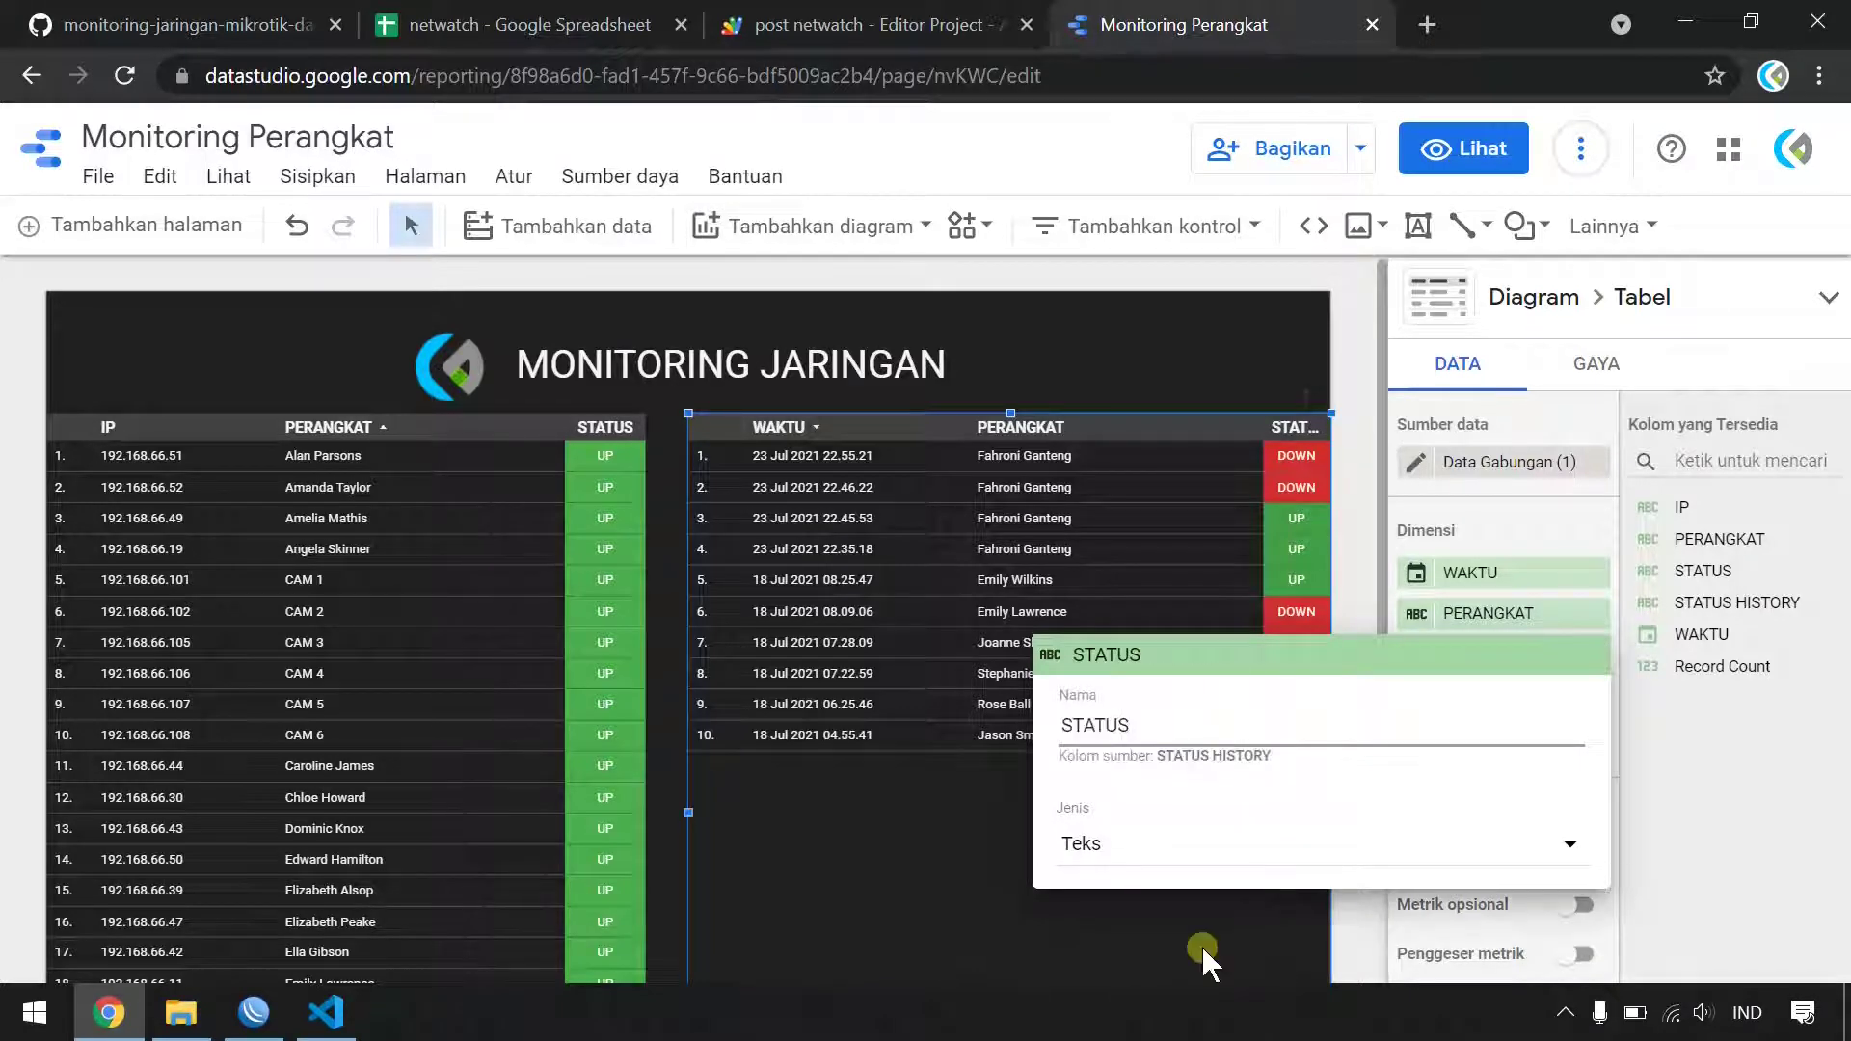
left_click(1211, 953)
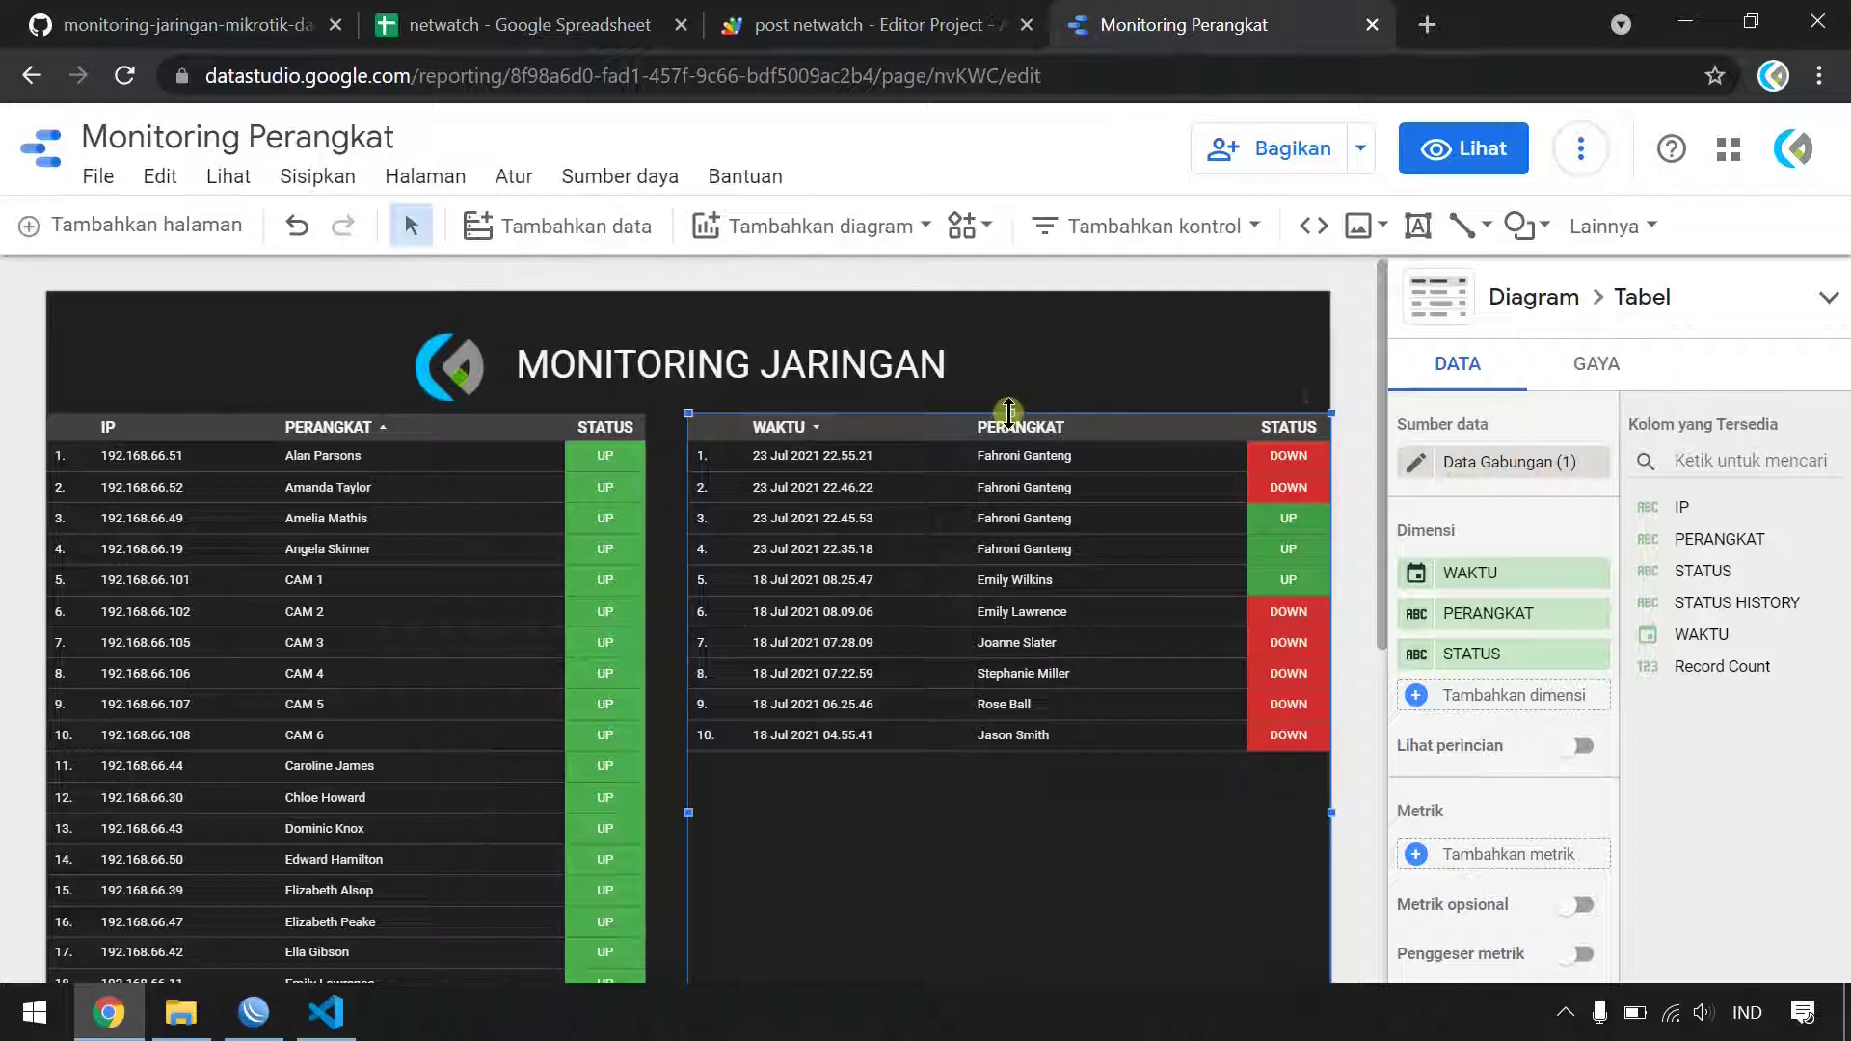
left_click_drag(1008, 412, 1010, 665)
- Insert a scorecard above the history table counting distinct IPs (53), with its metric renamed PERANGKAT
left_click(1038, 506)
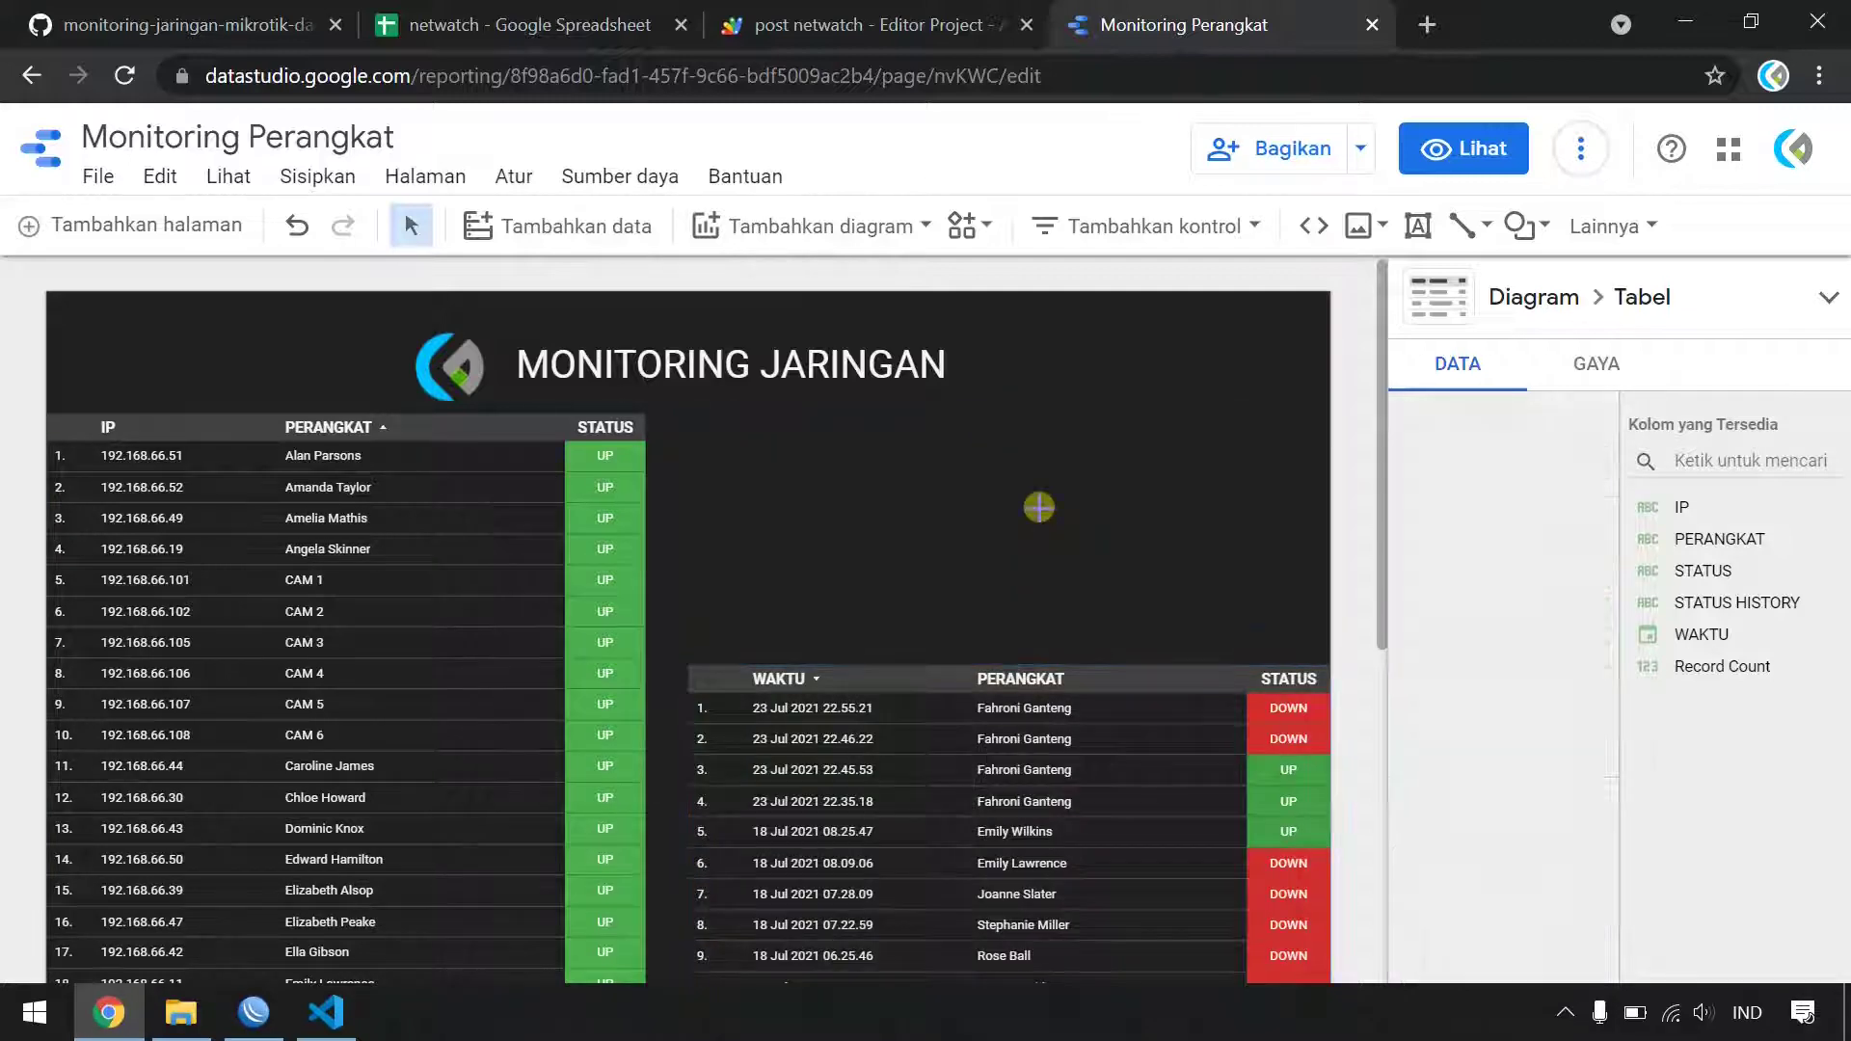
left_click(780, 231)
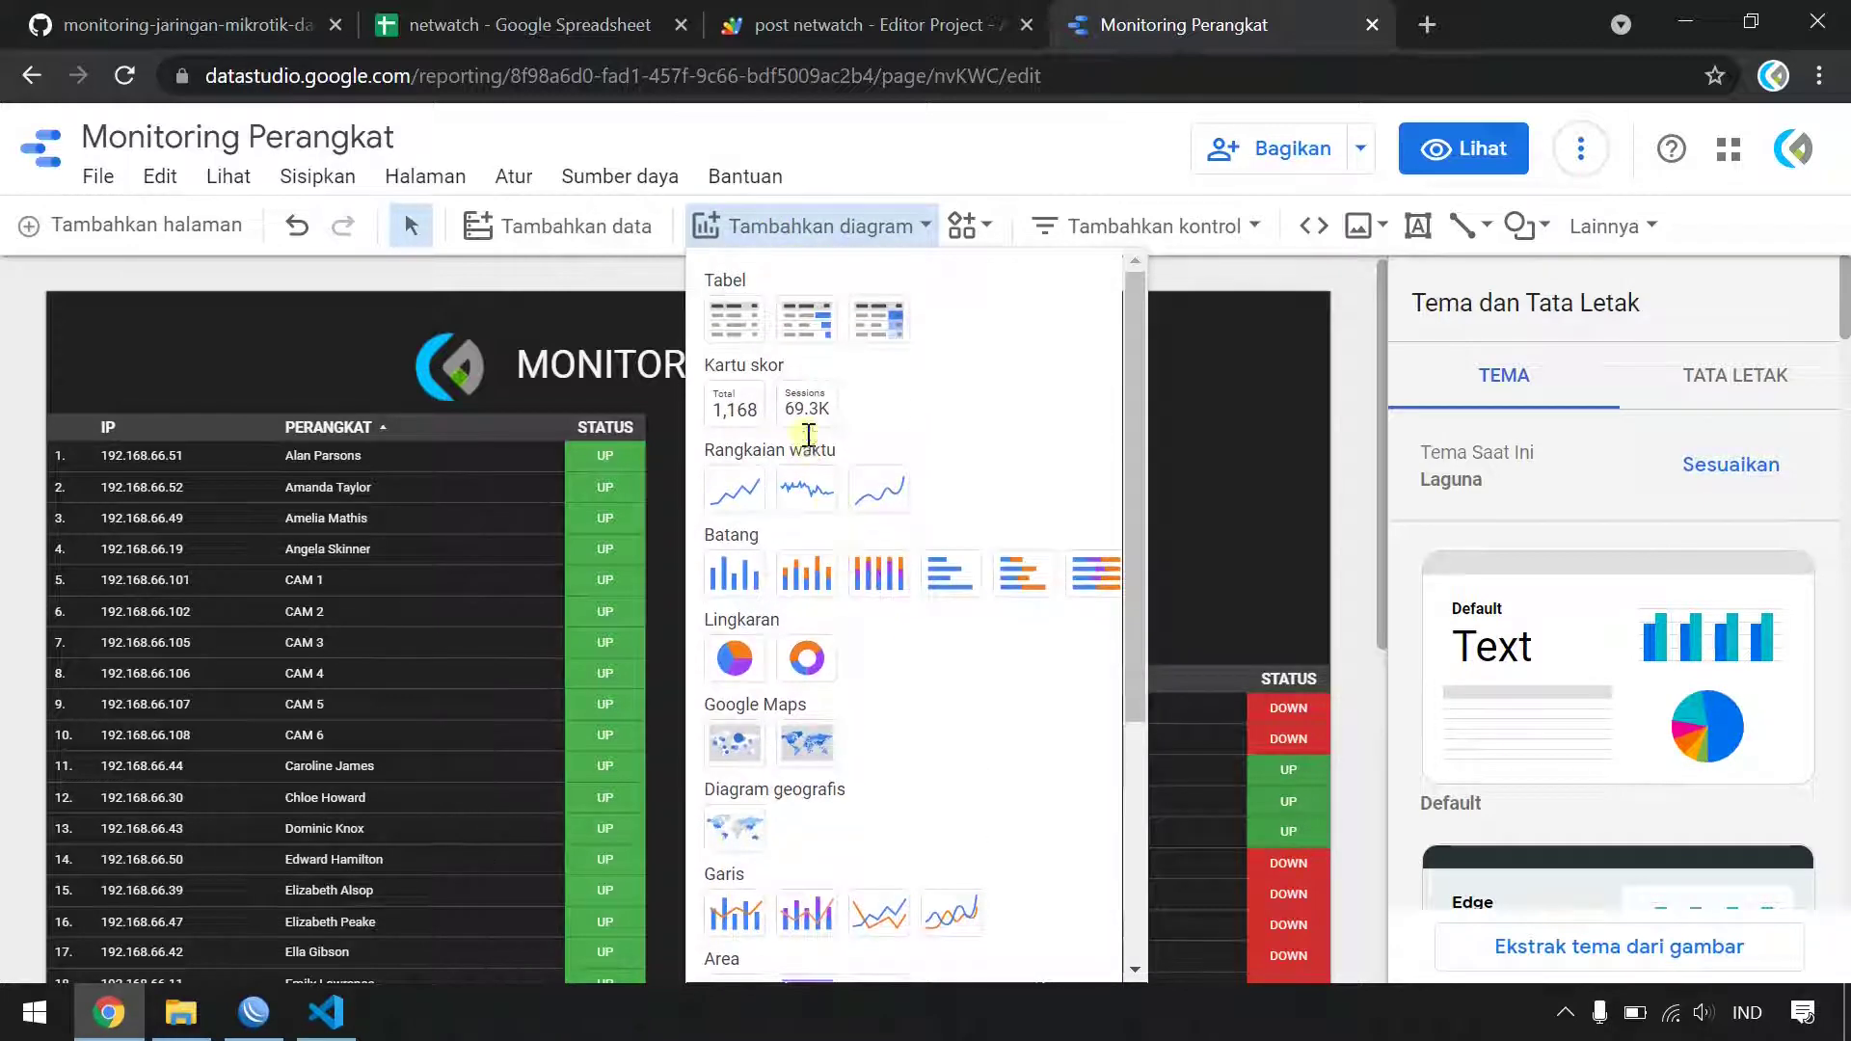
left_click(734, 410)
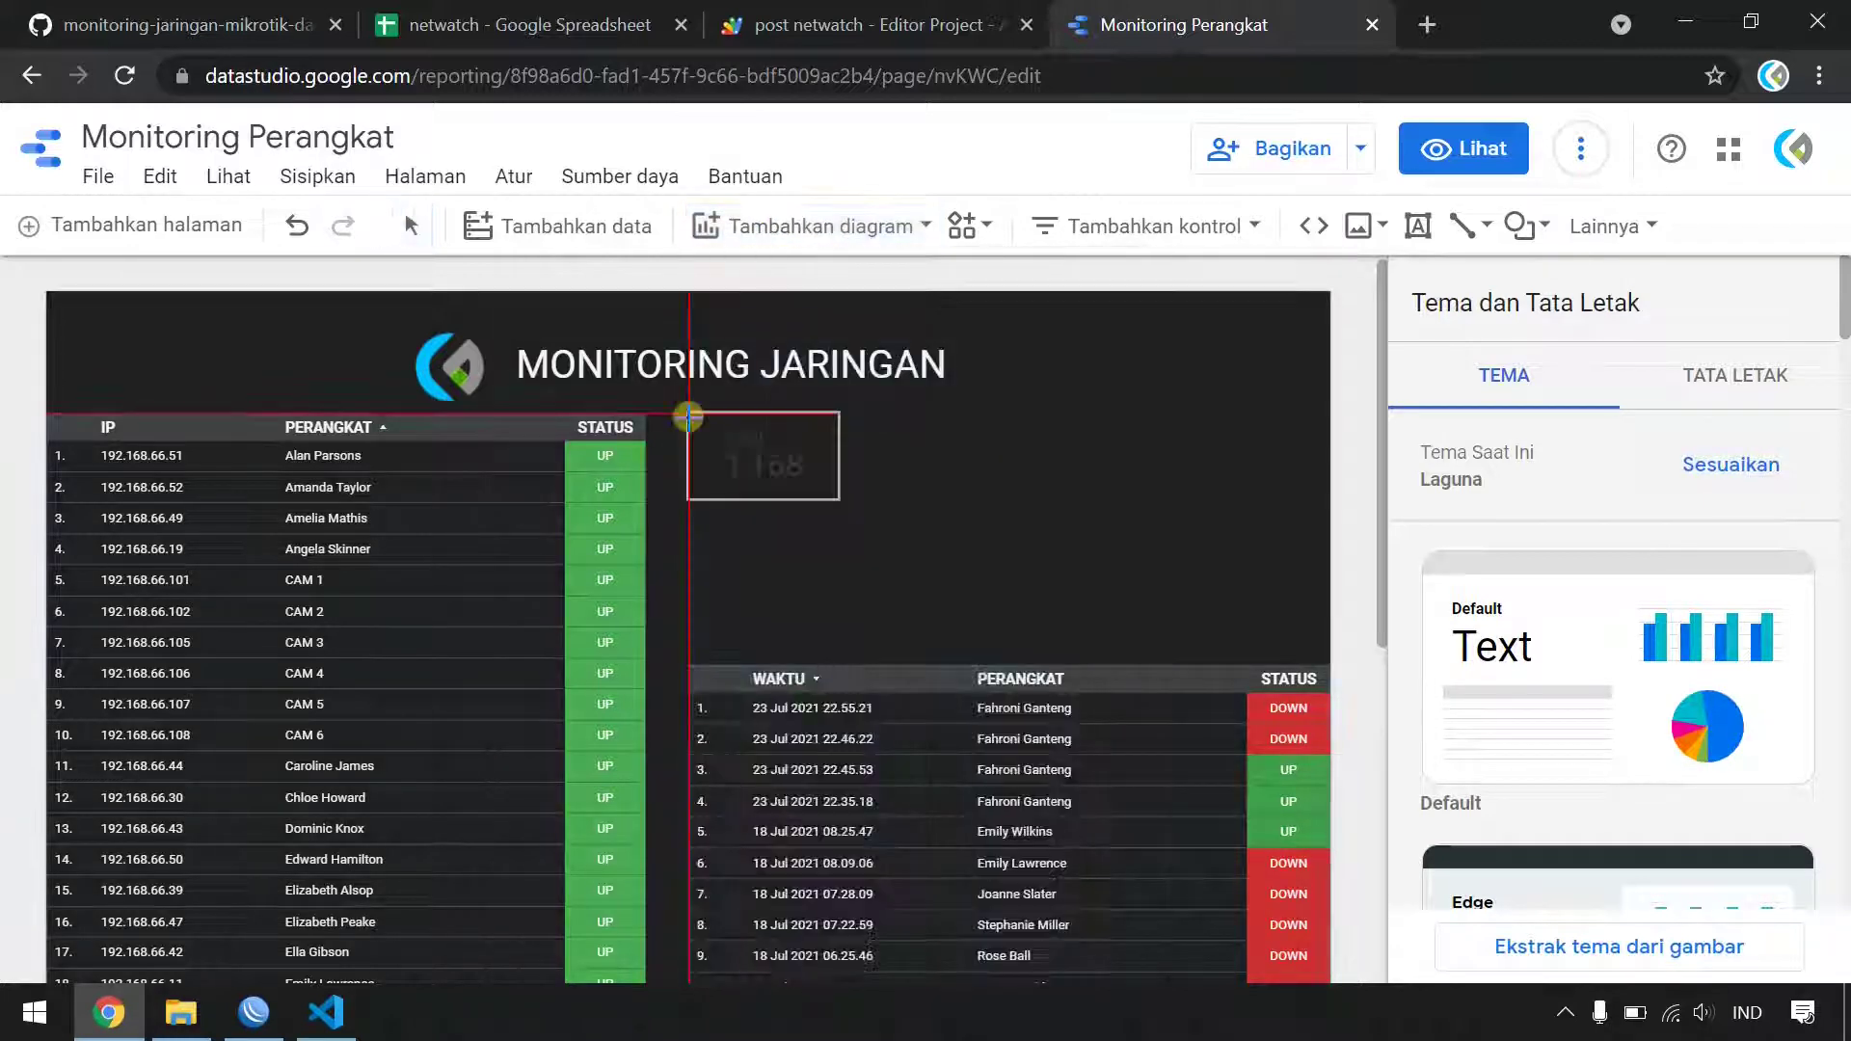
left_click(687, 412)
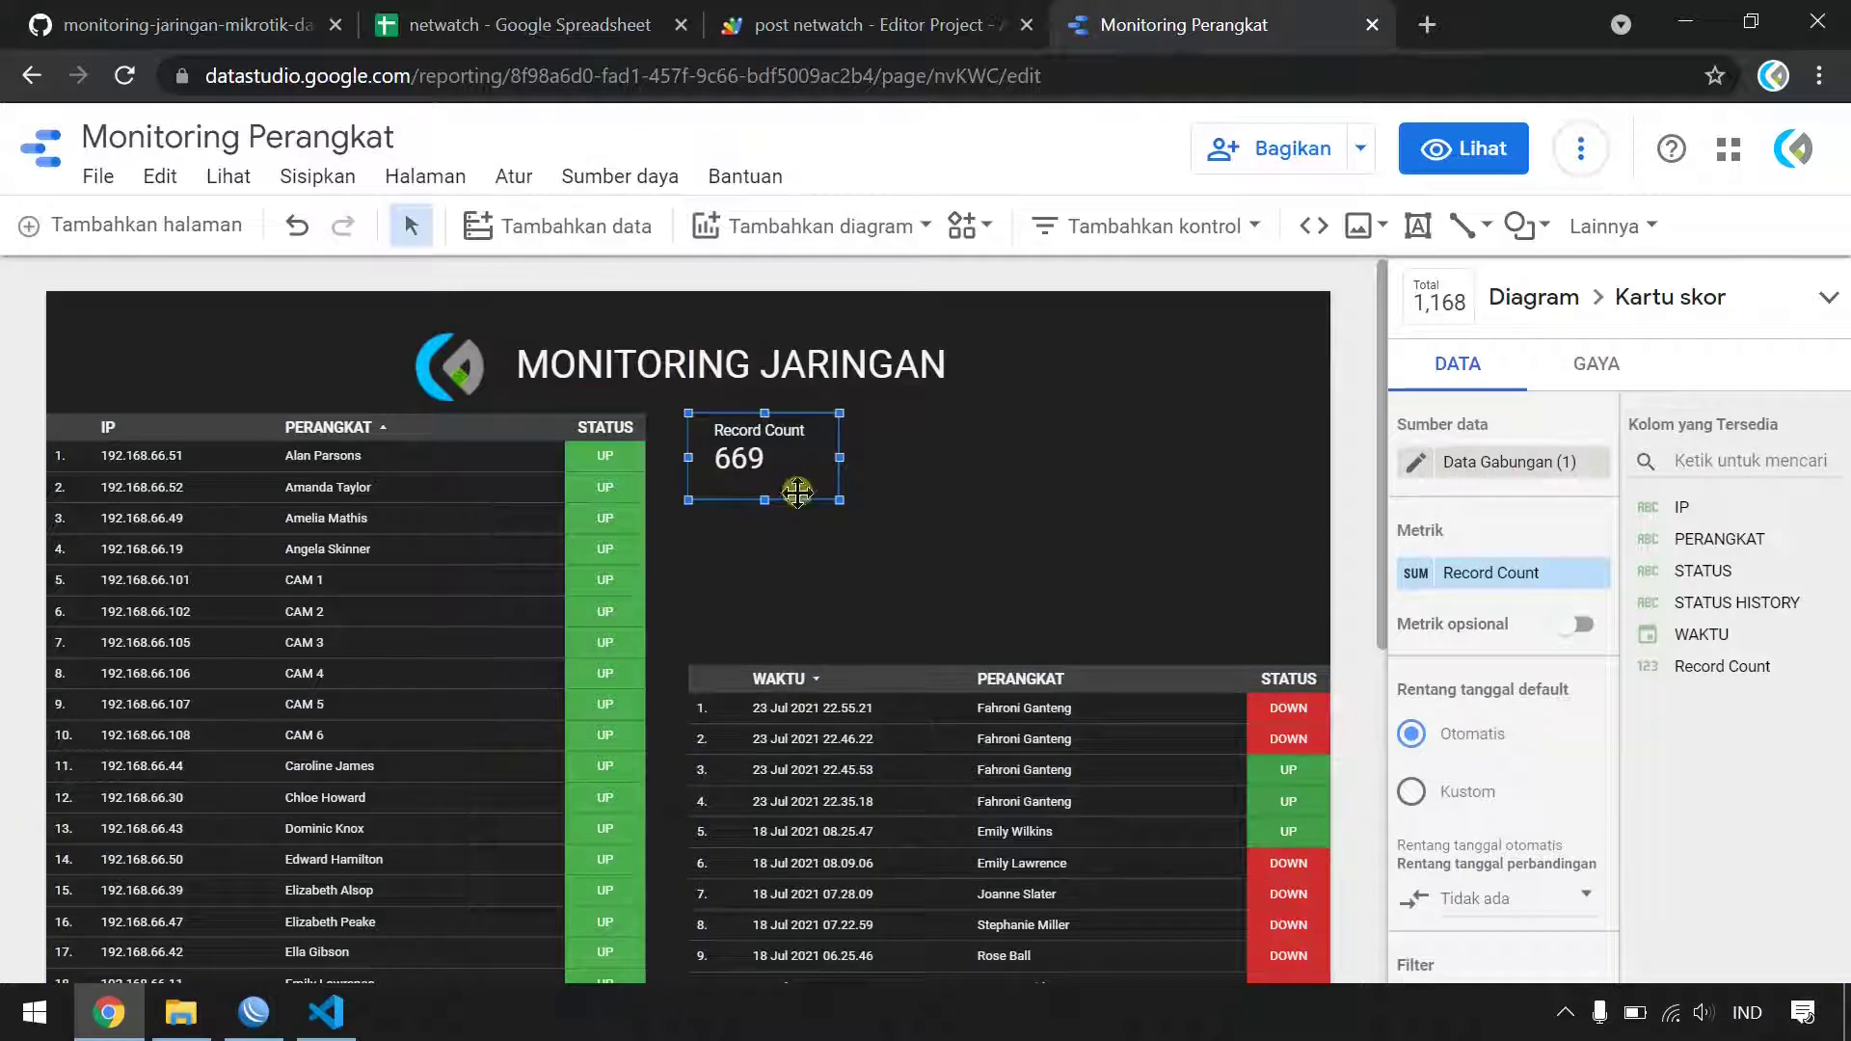
left_click(1503, 576)
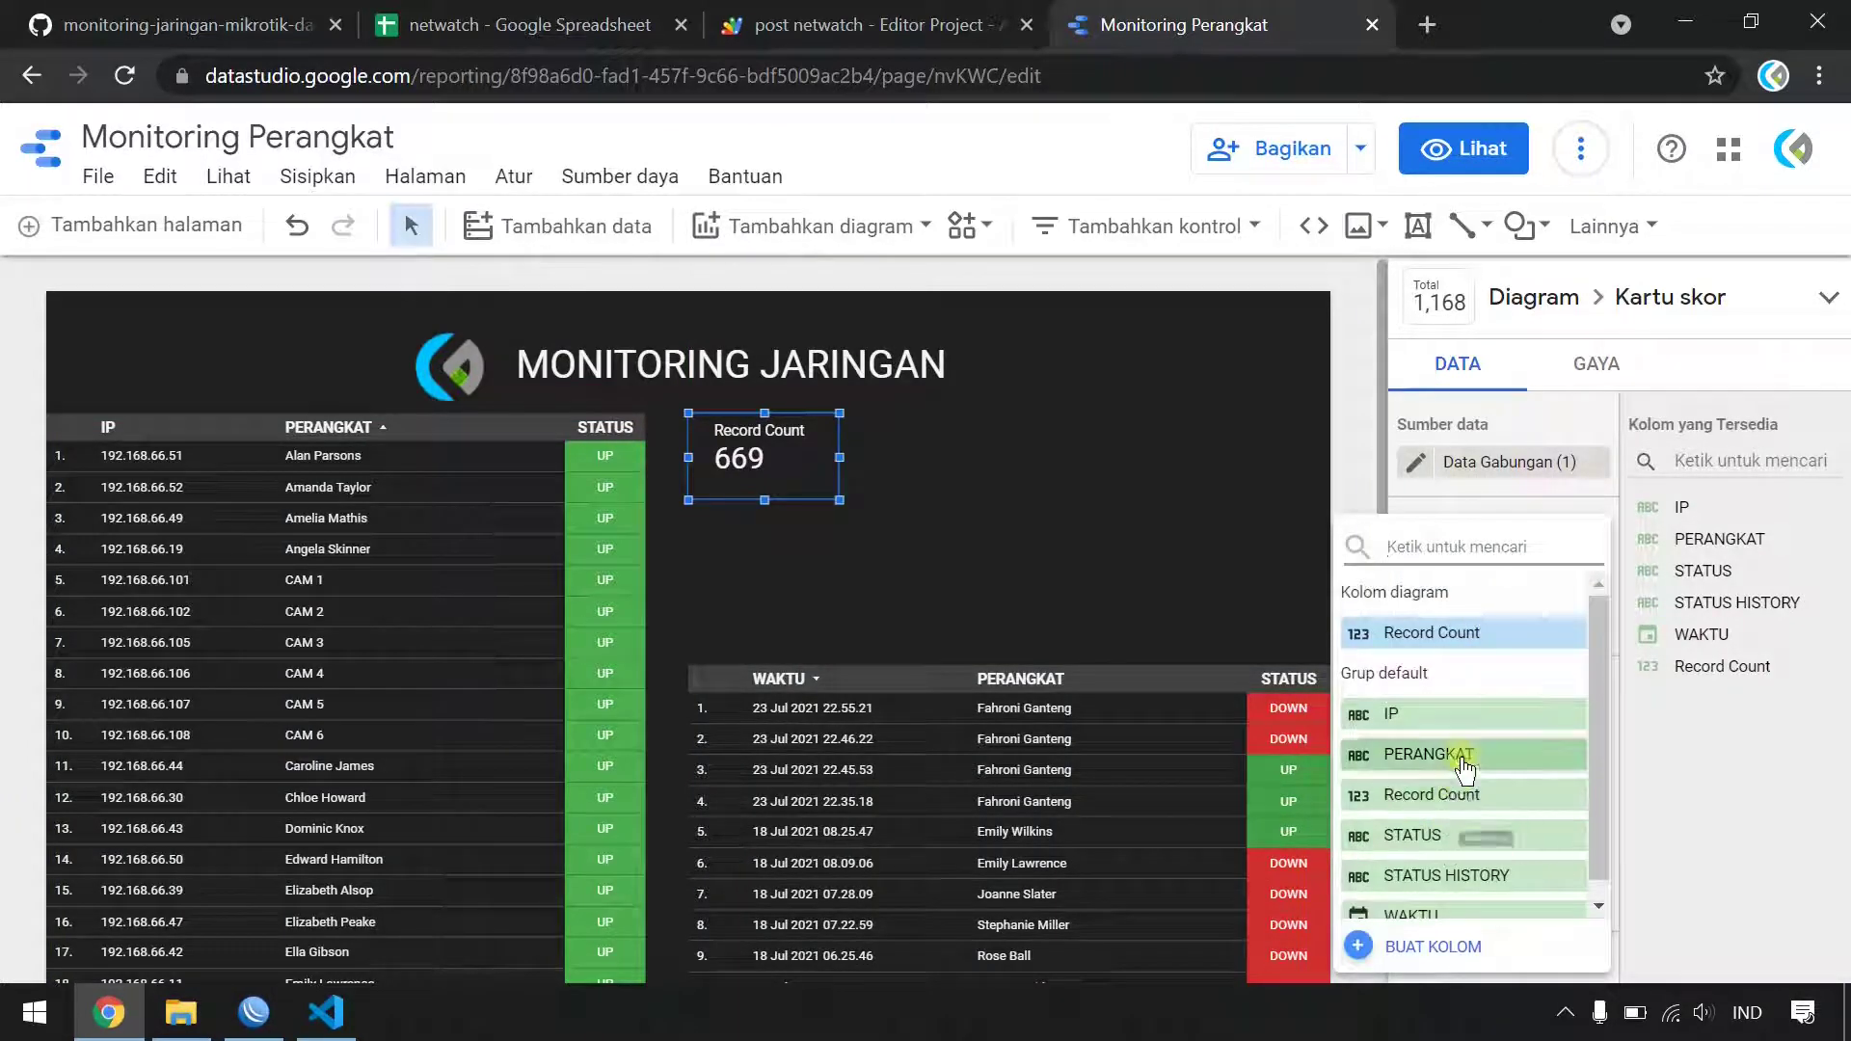
left_click(1465, 718)
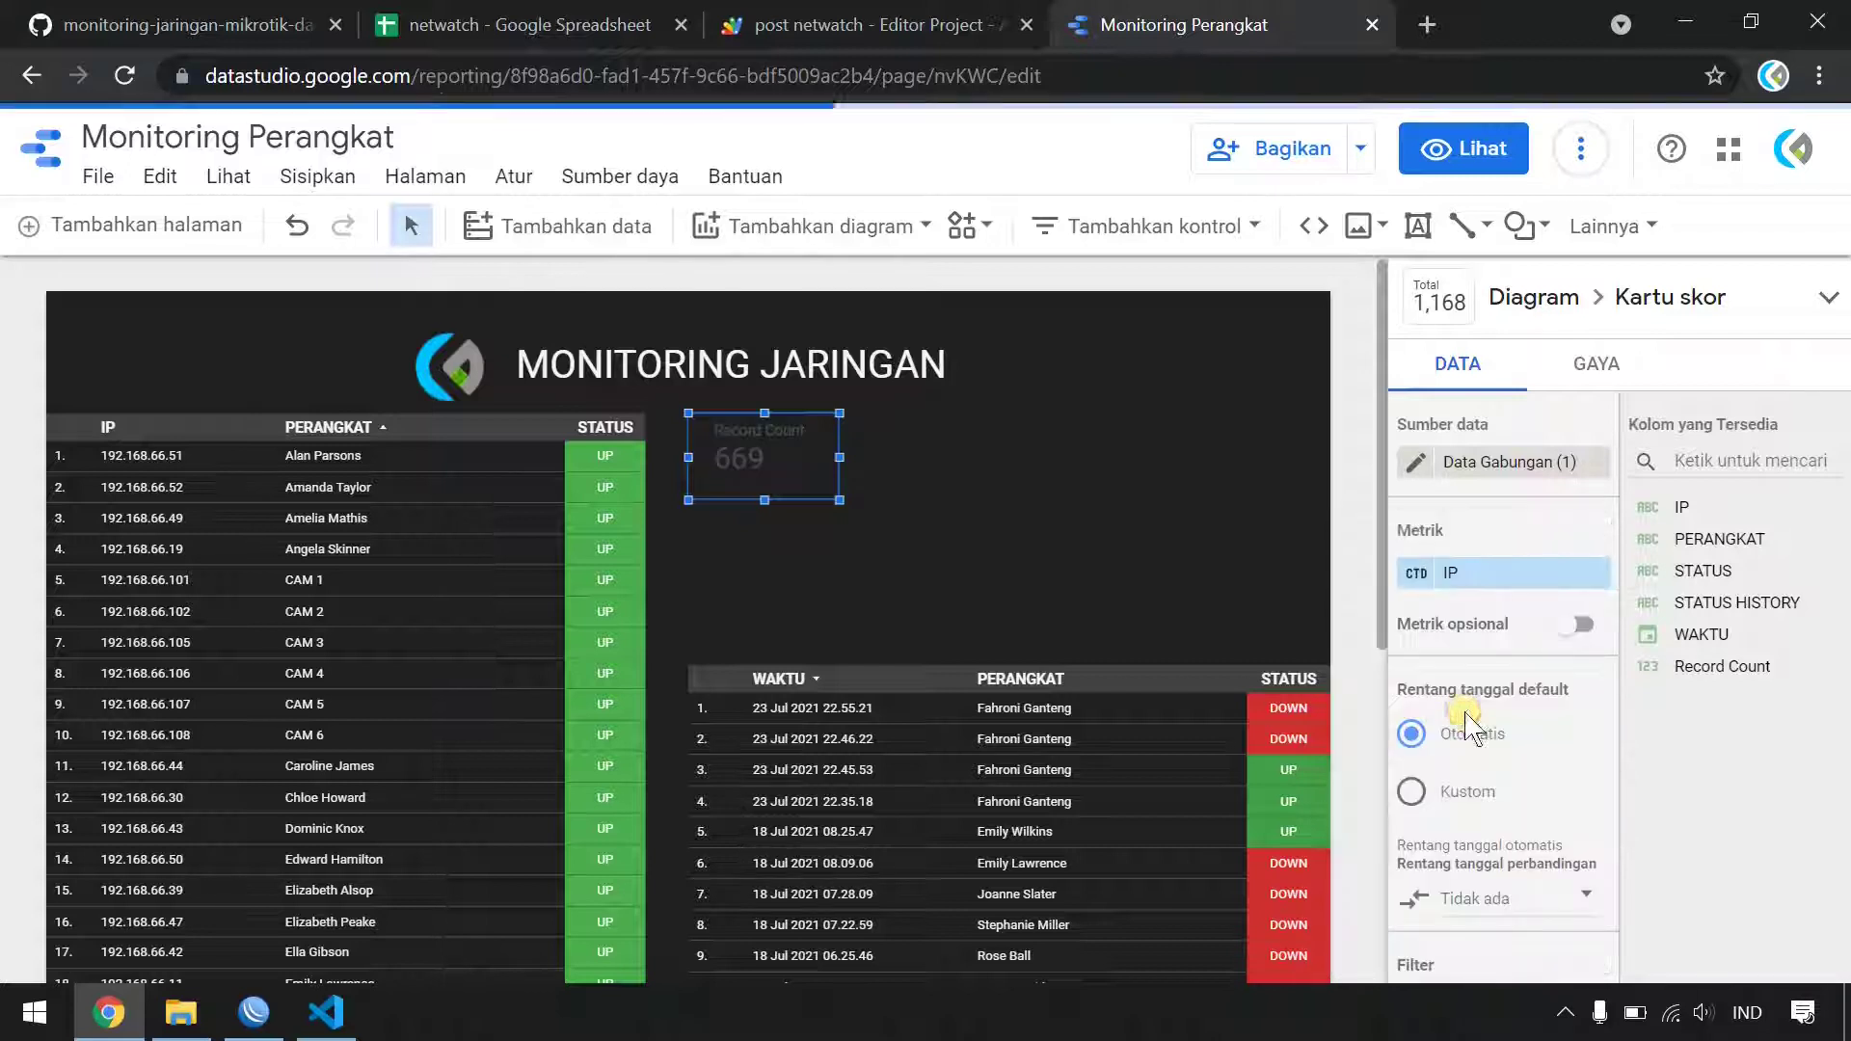
left_click(1417, 573)
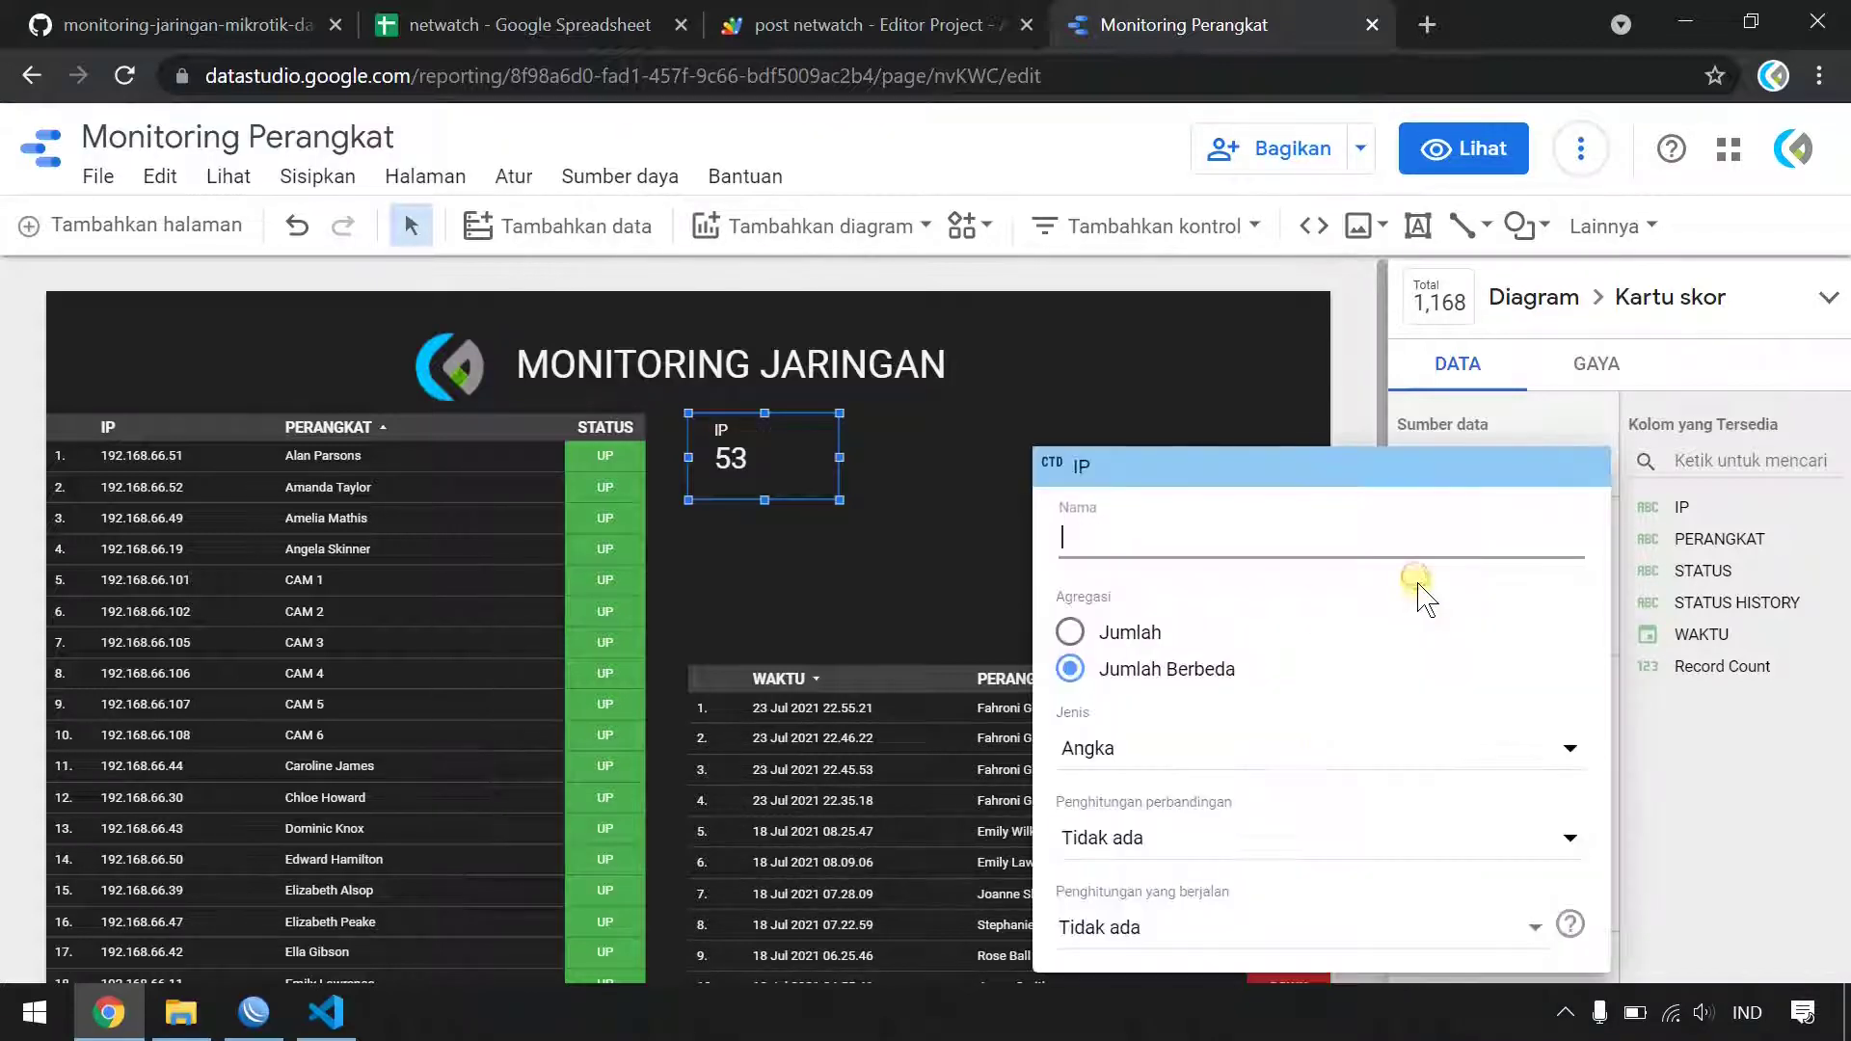
type("PERA")
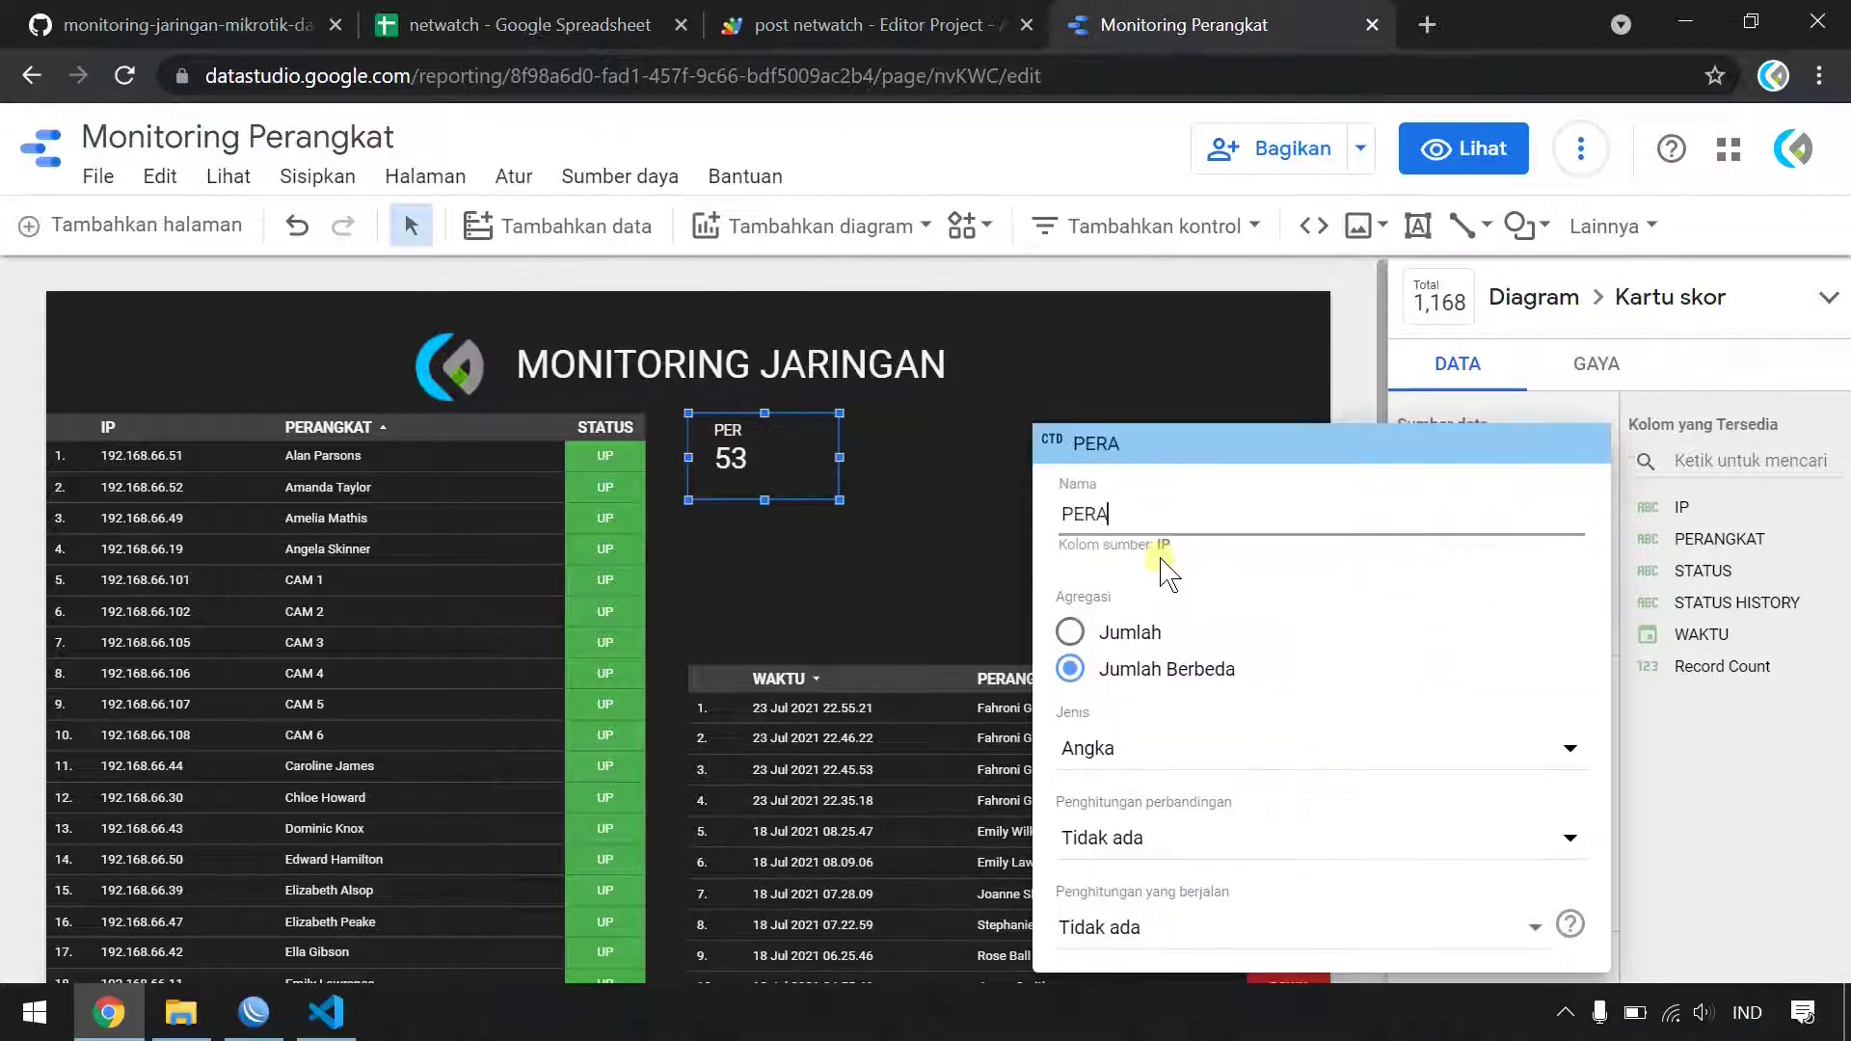
type("NGKAT")
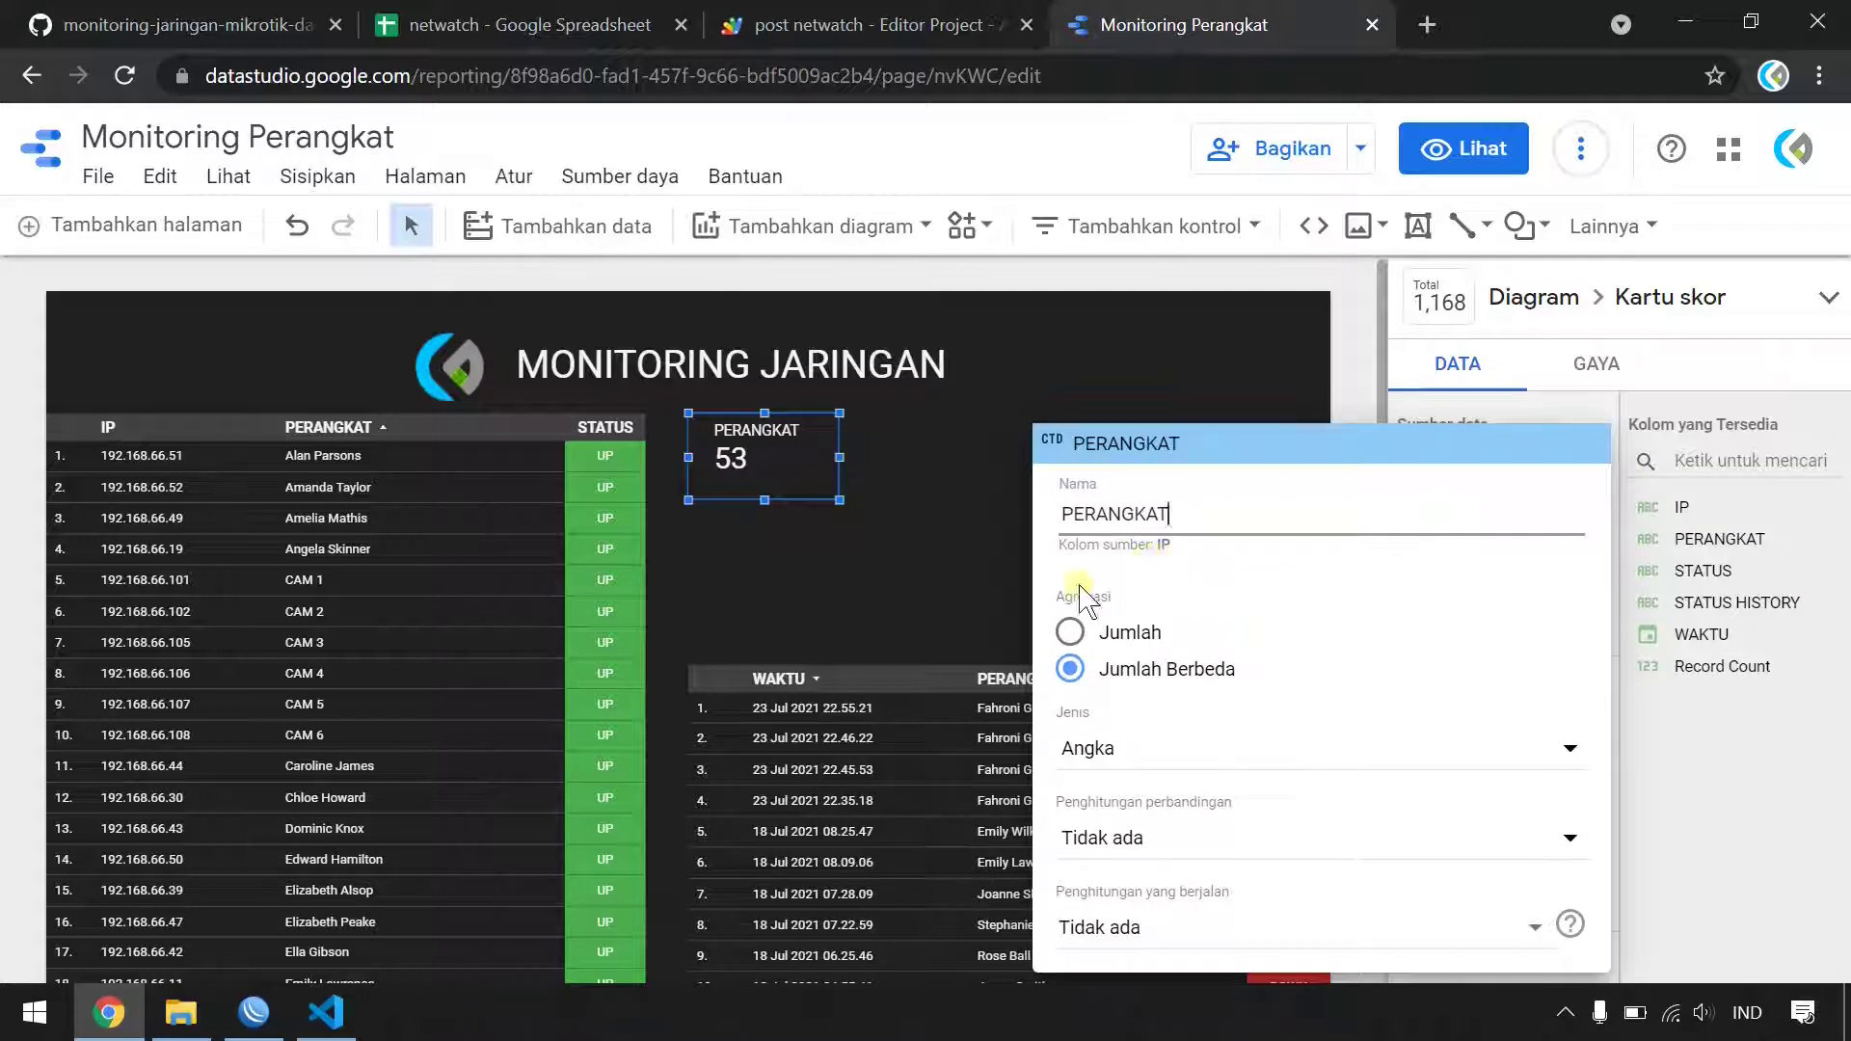
left_click(1667, 381)
- Give the PERANGKAT scorecard a blue background
left_click(1617, 371)
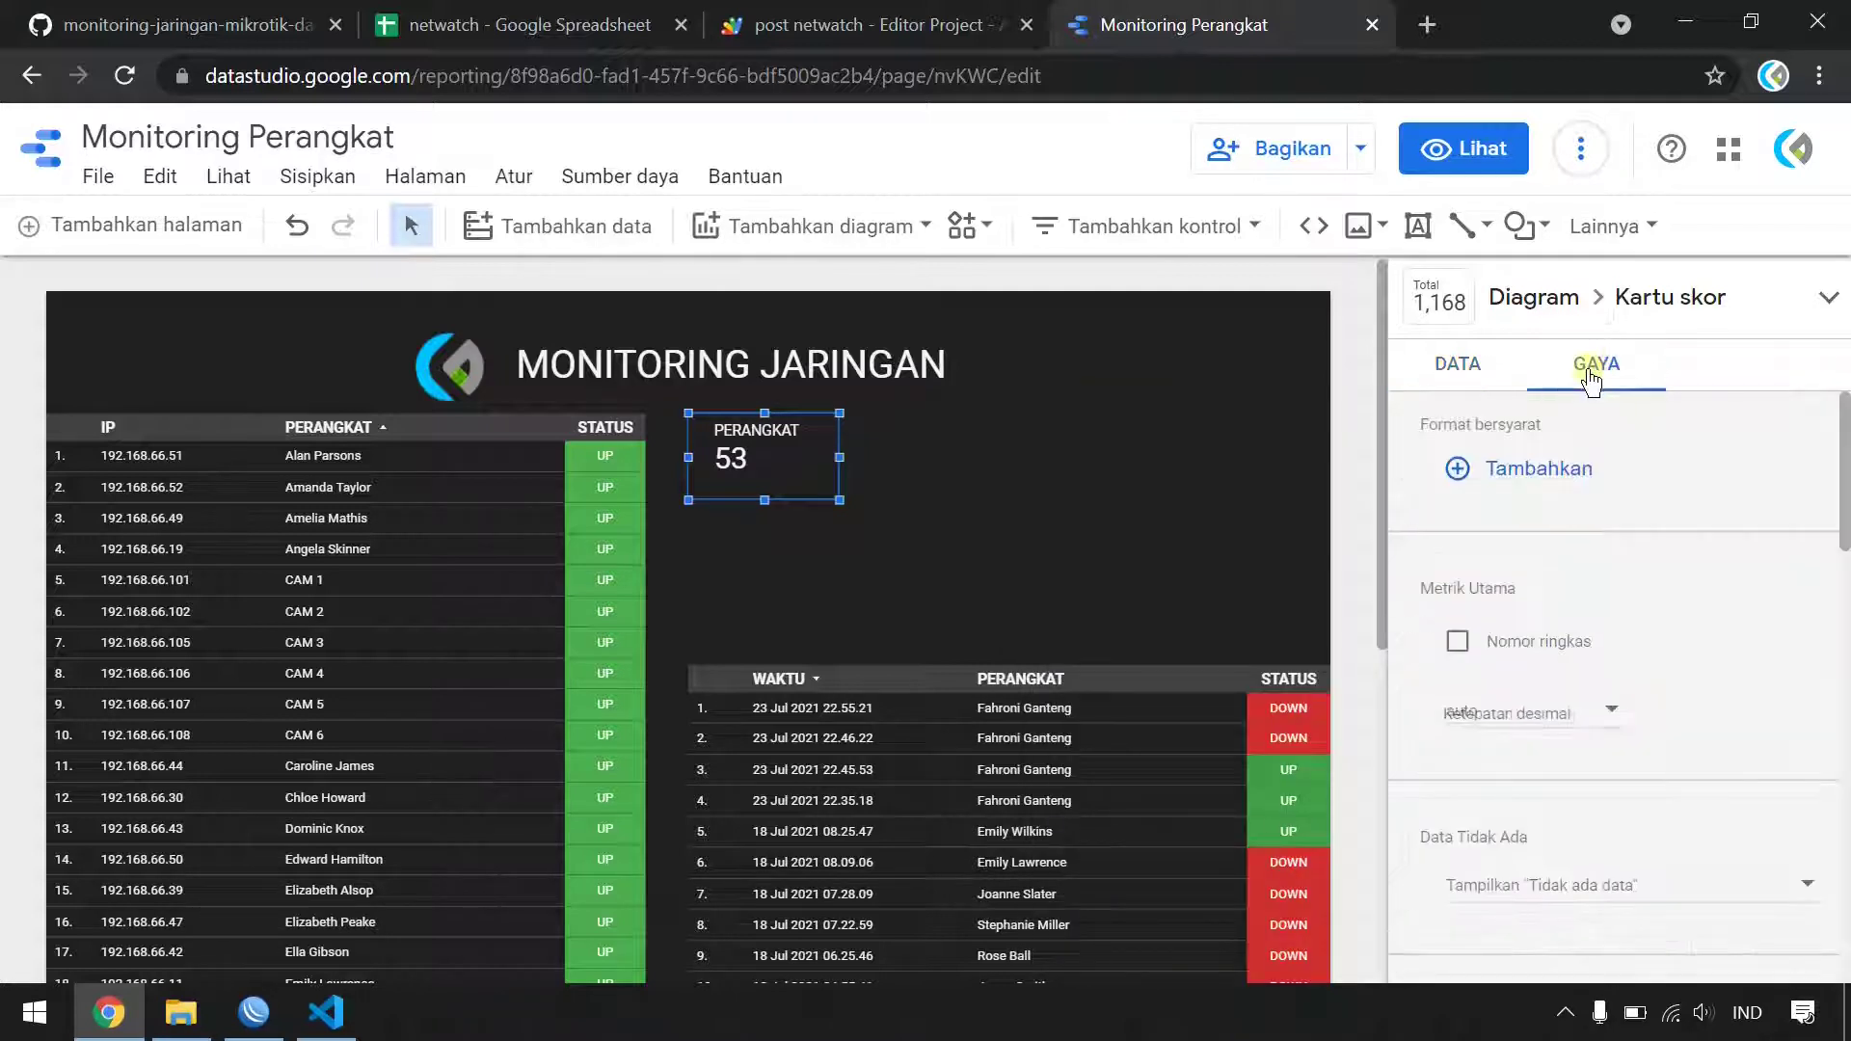
scroll(1605, 636, "down", 5)
scroll(1597, 691, "down", 3)
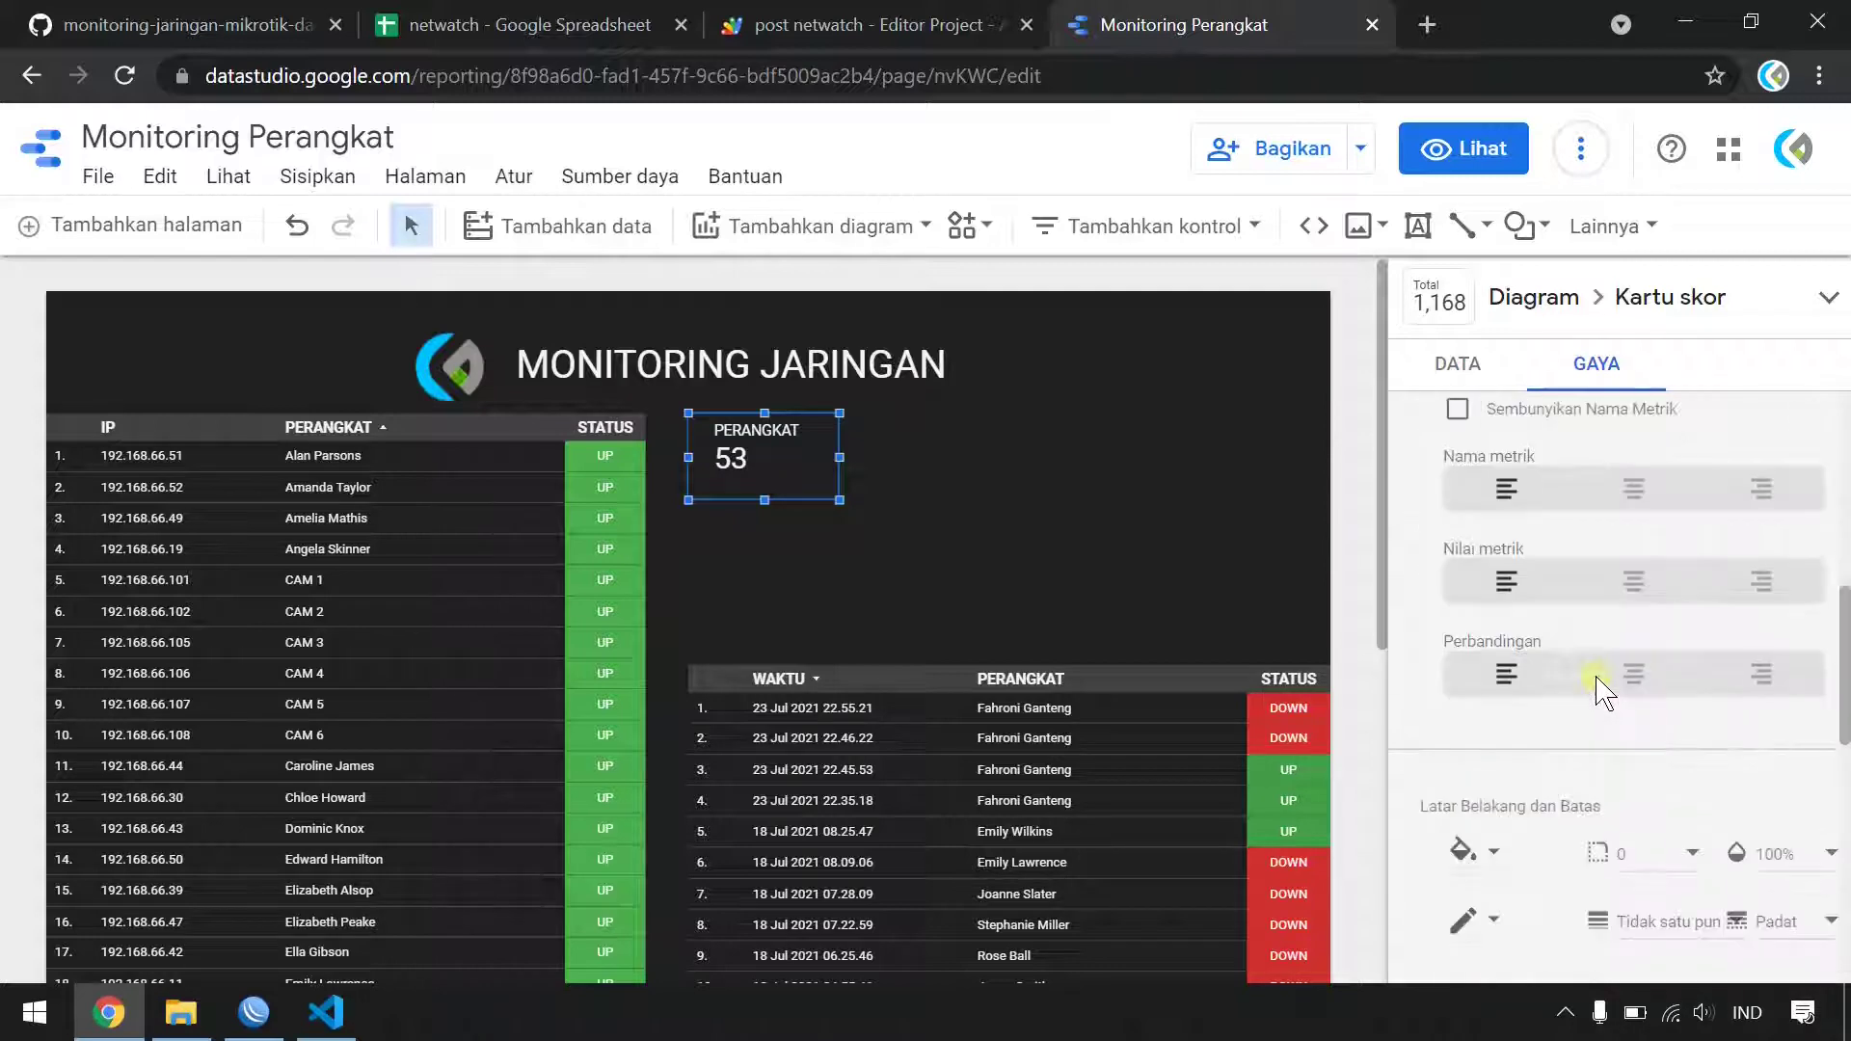
left_click(1463, 853)
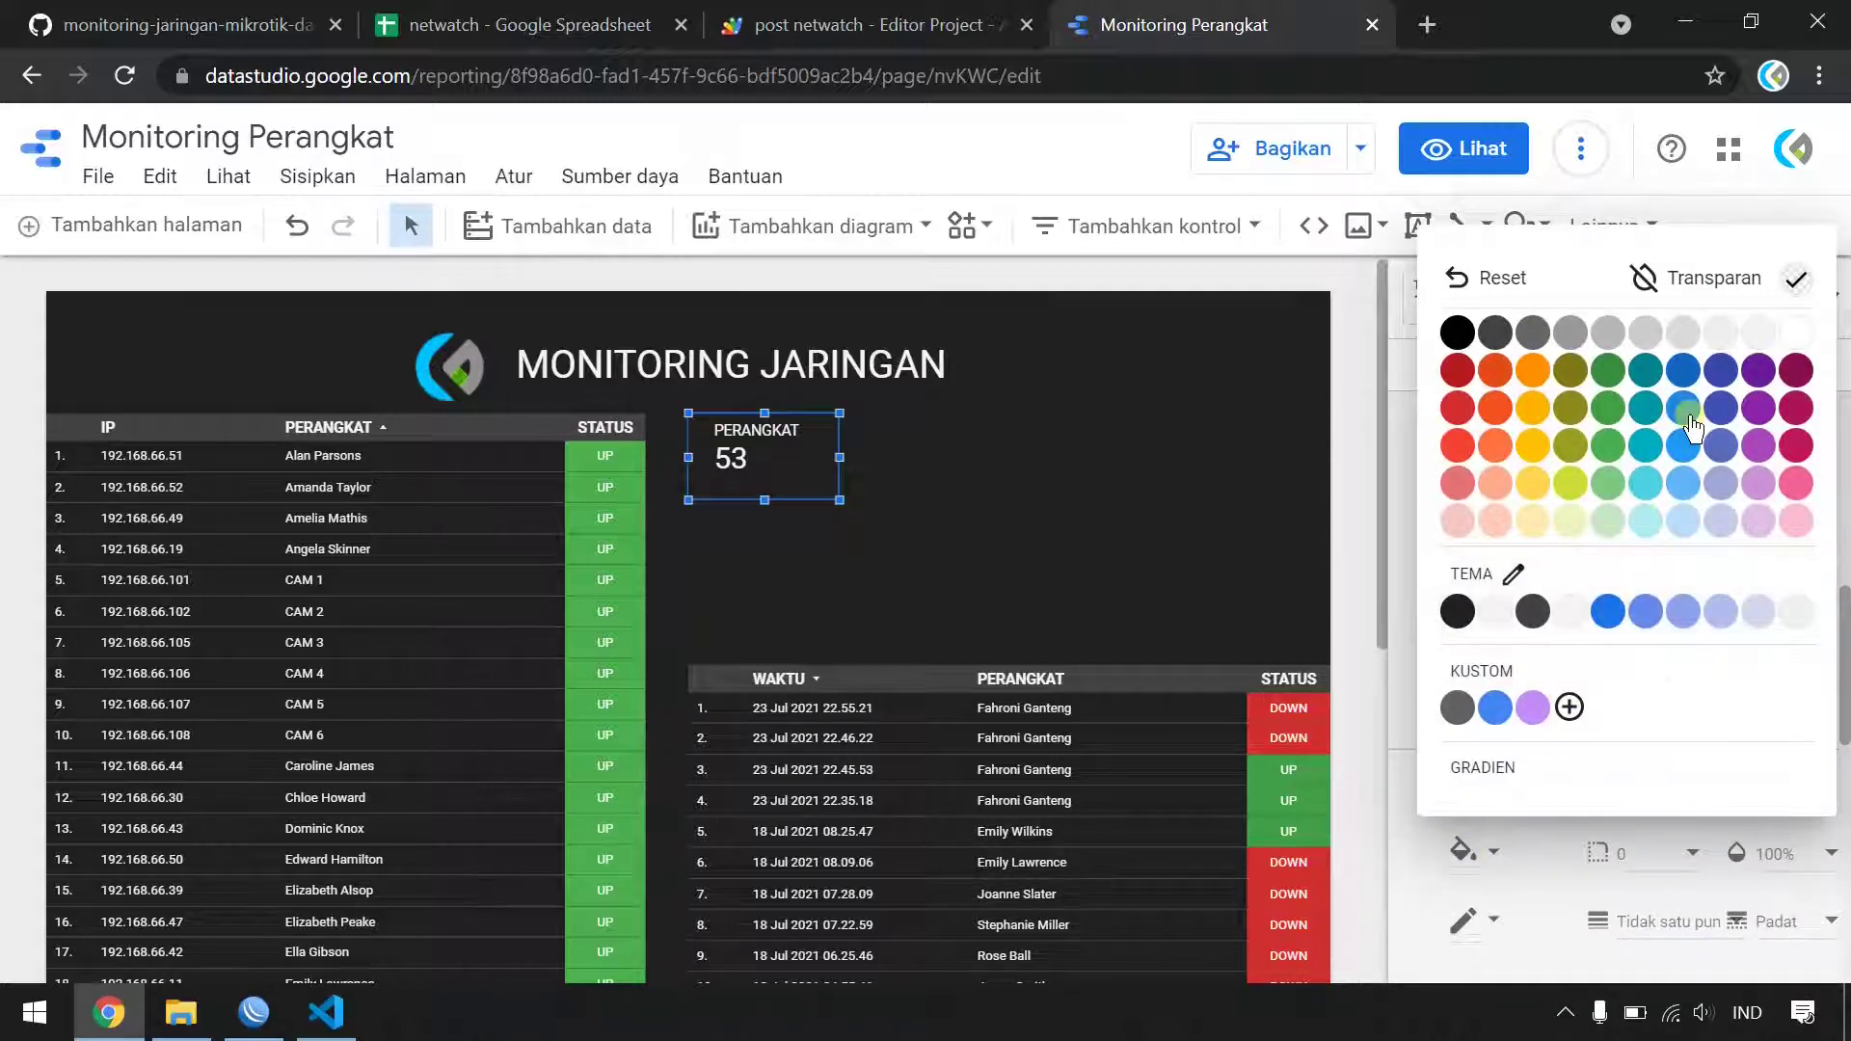
left_click(1686, 413)
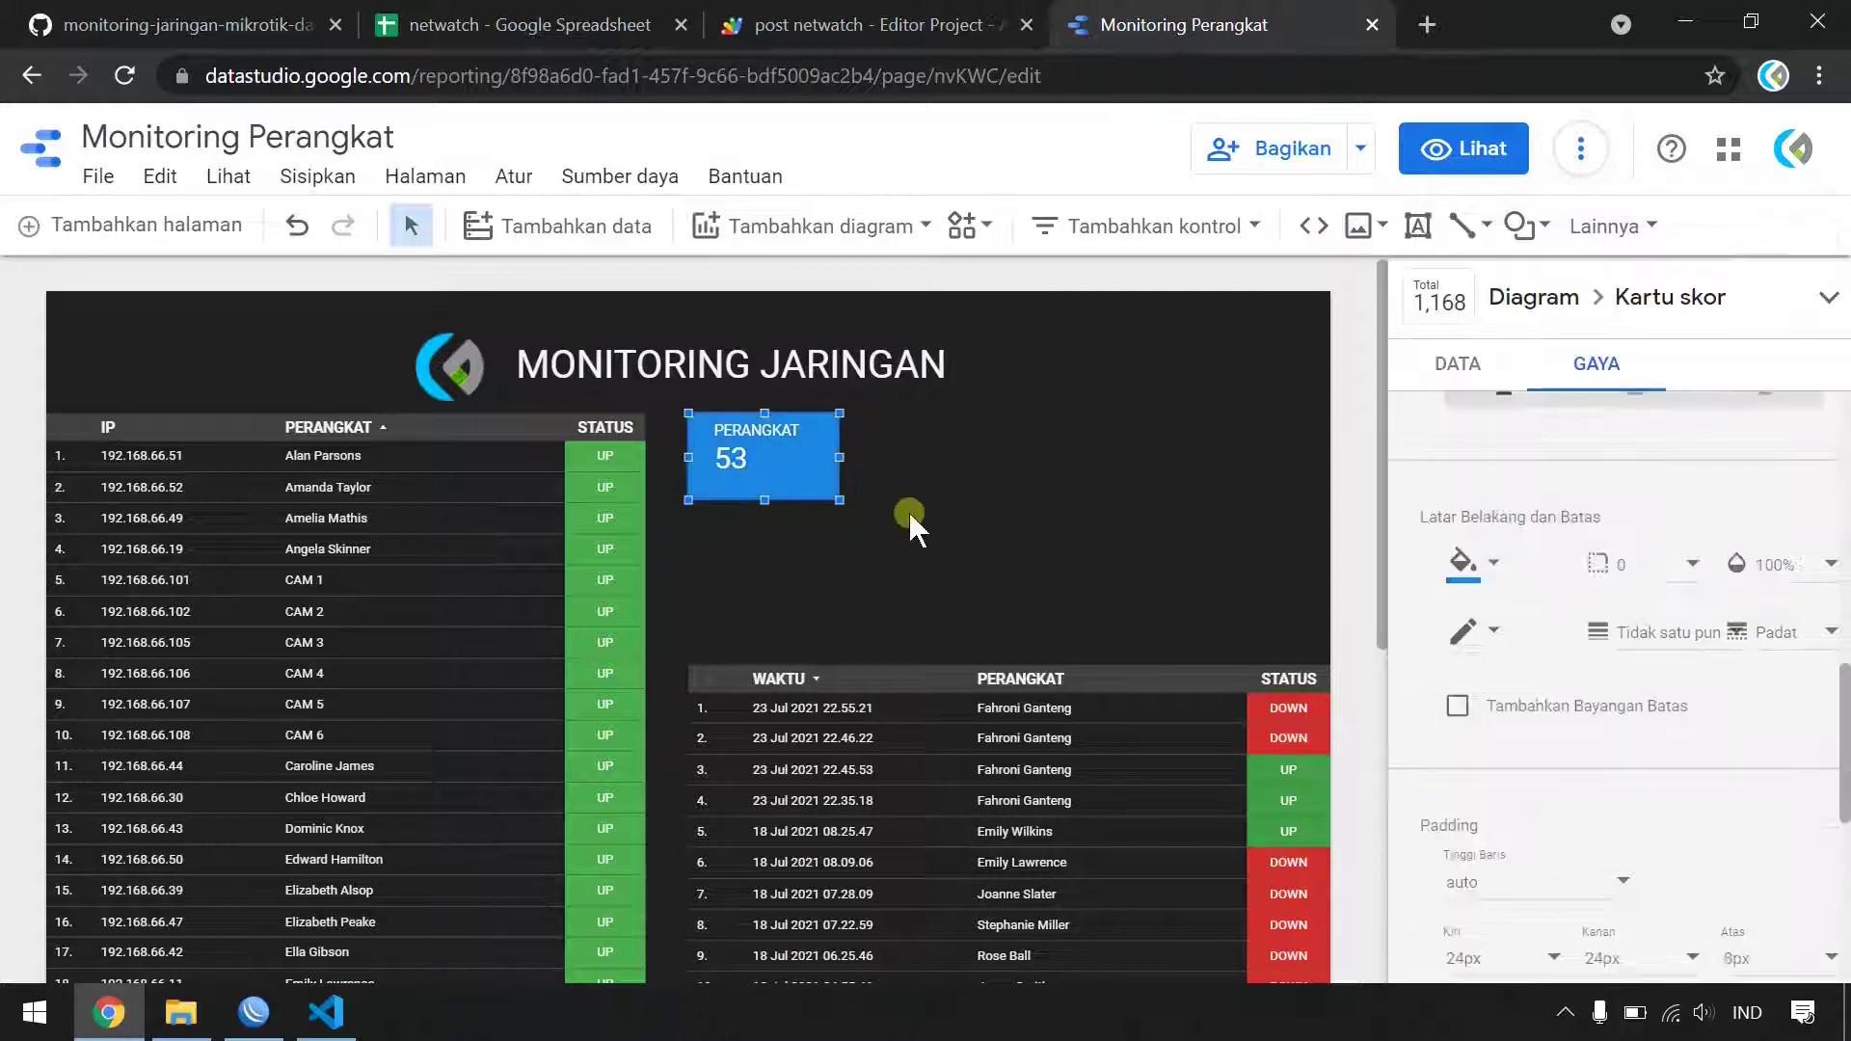
- Duplicate the blue scorecard and arrange the copies into a row of three
left_click(840, 487)
key("ctrl+d")
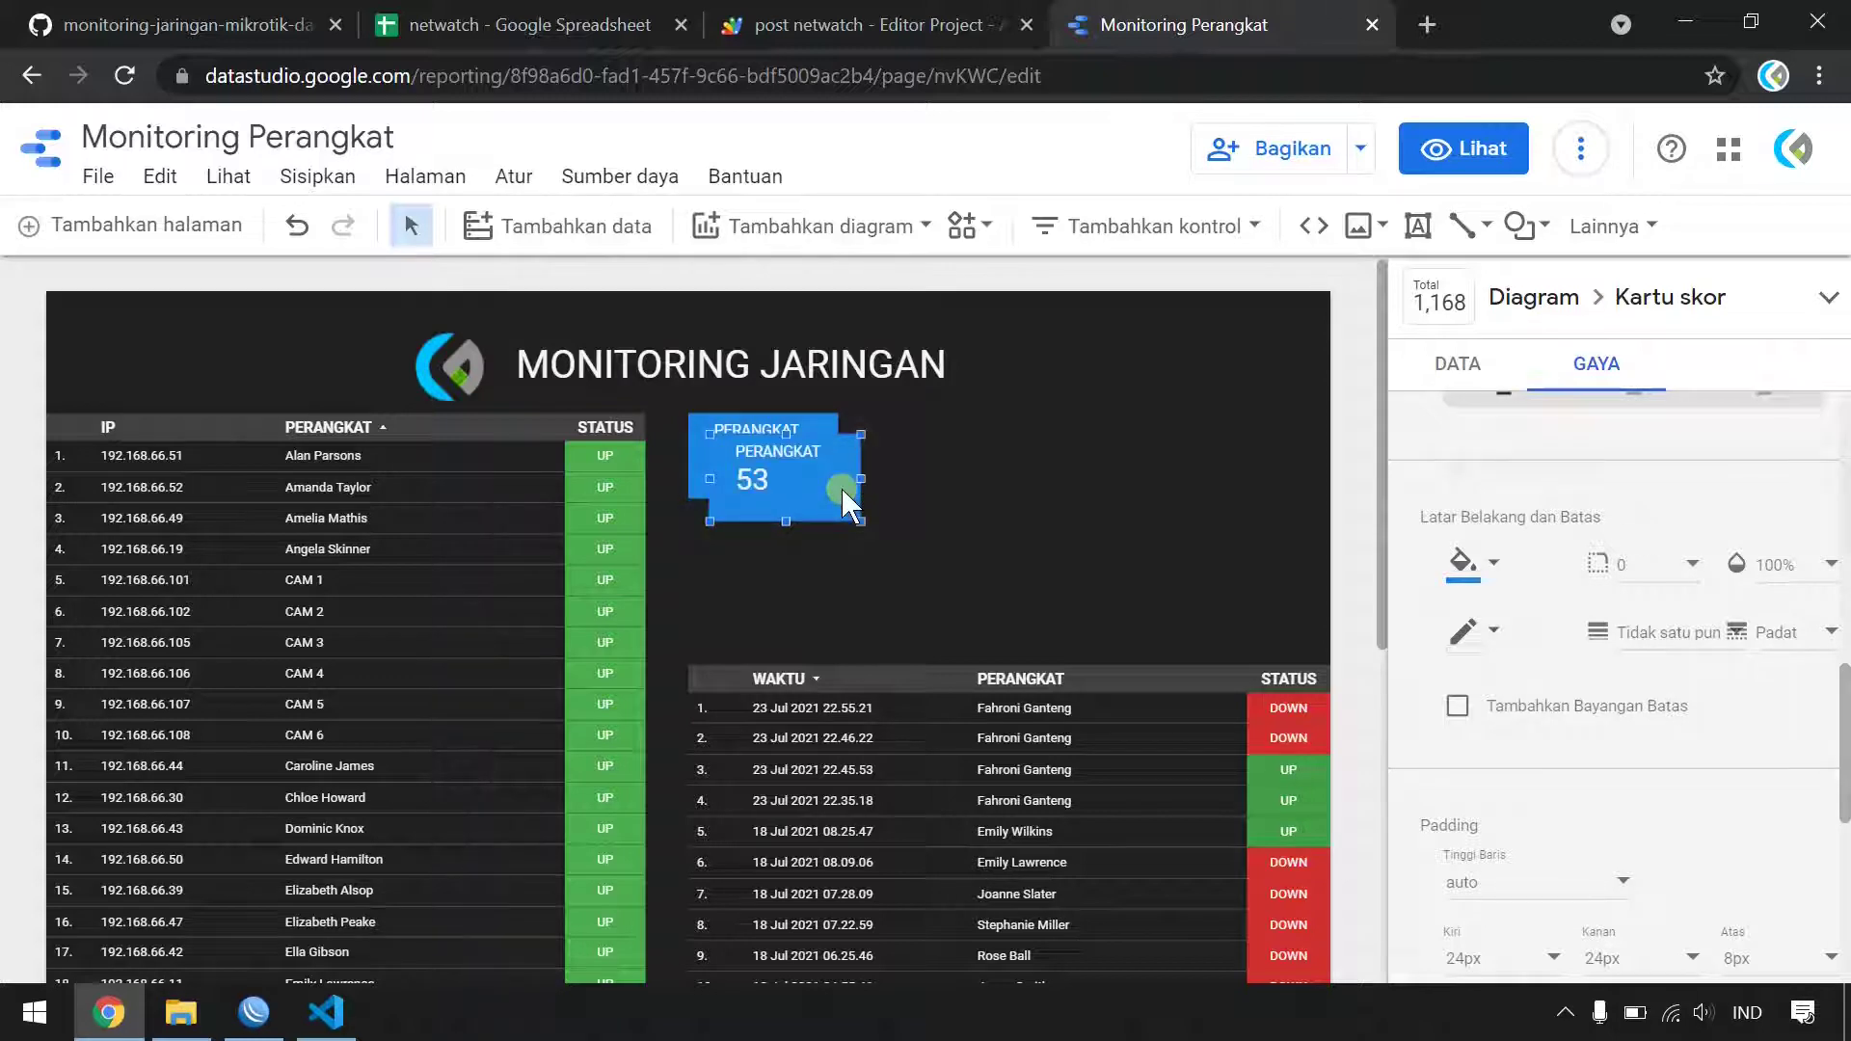
left_click_drag(841, 487, 1273, 450)
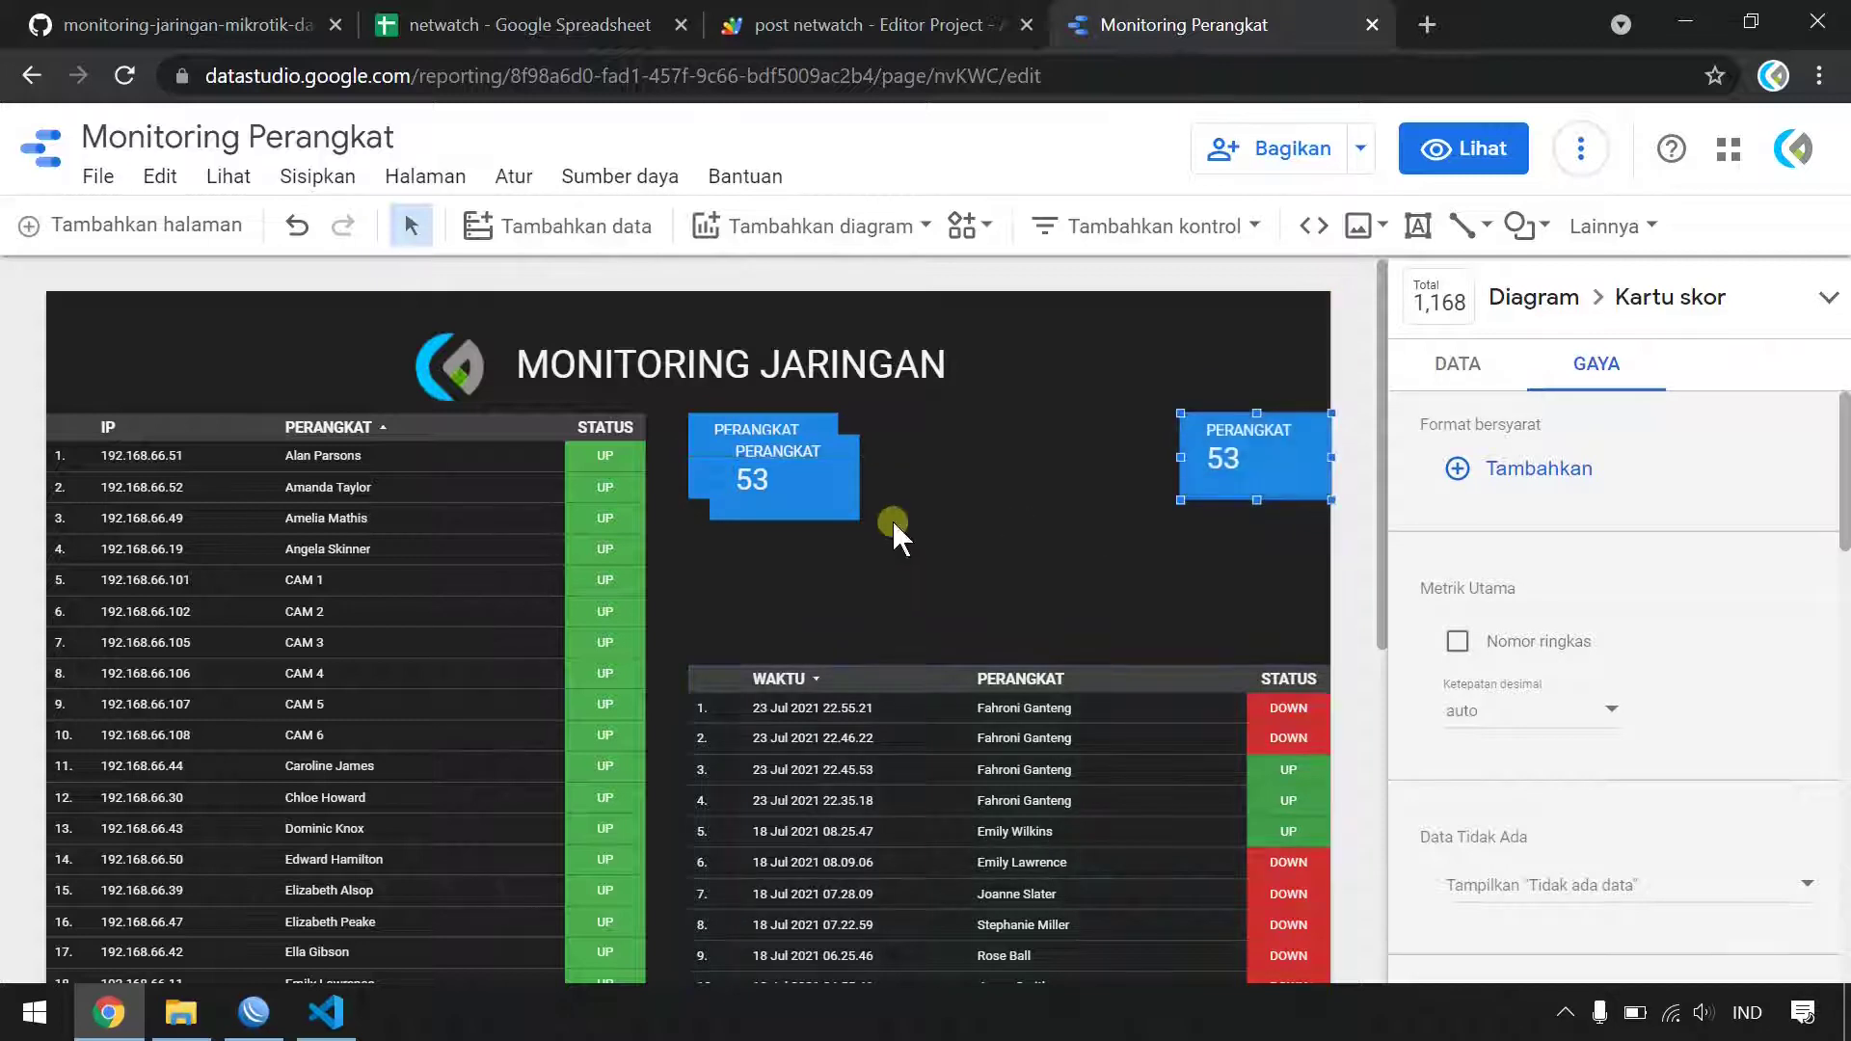
left_click_drag(803, 489, 1041, 463)
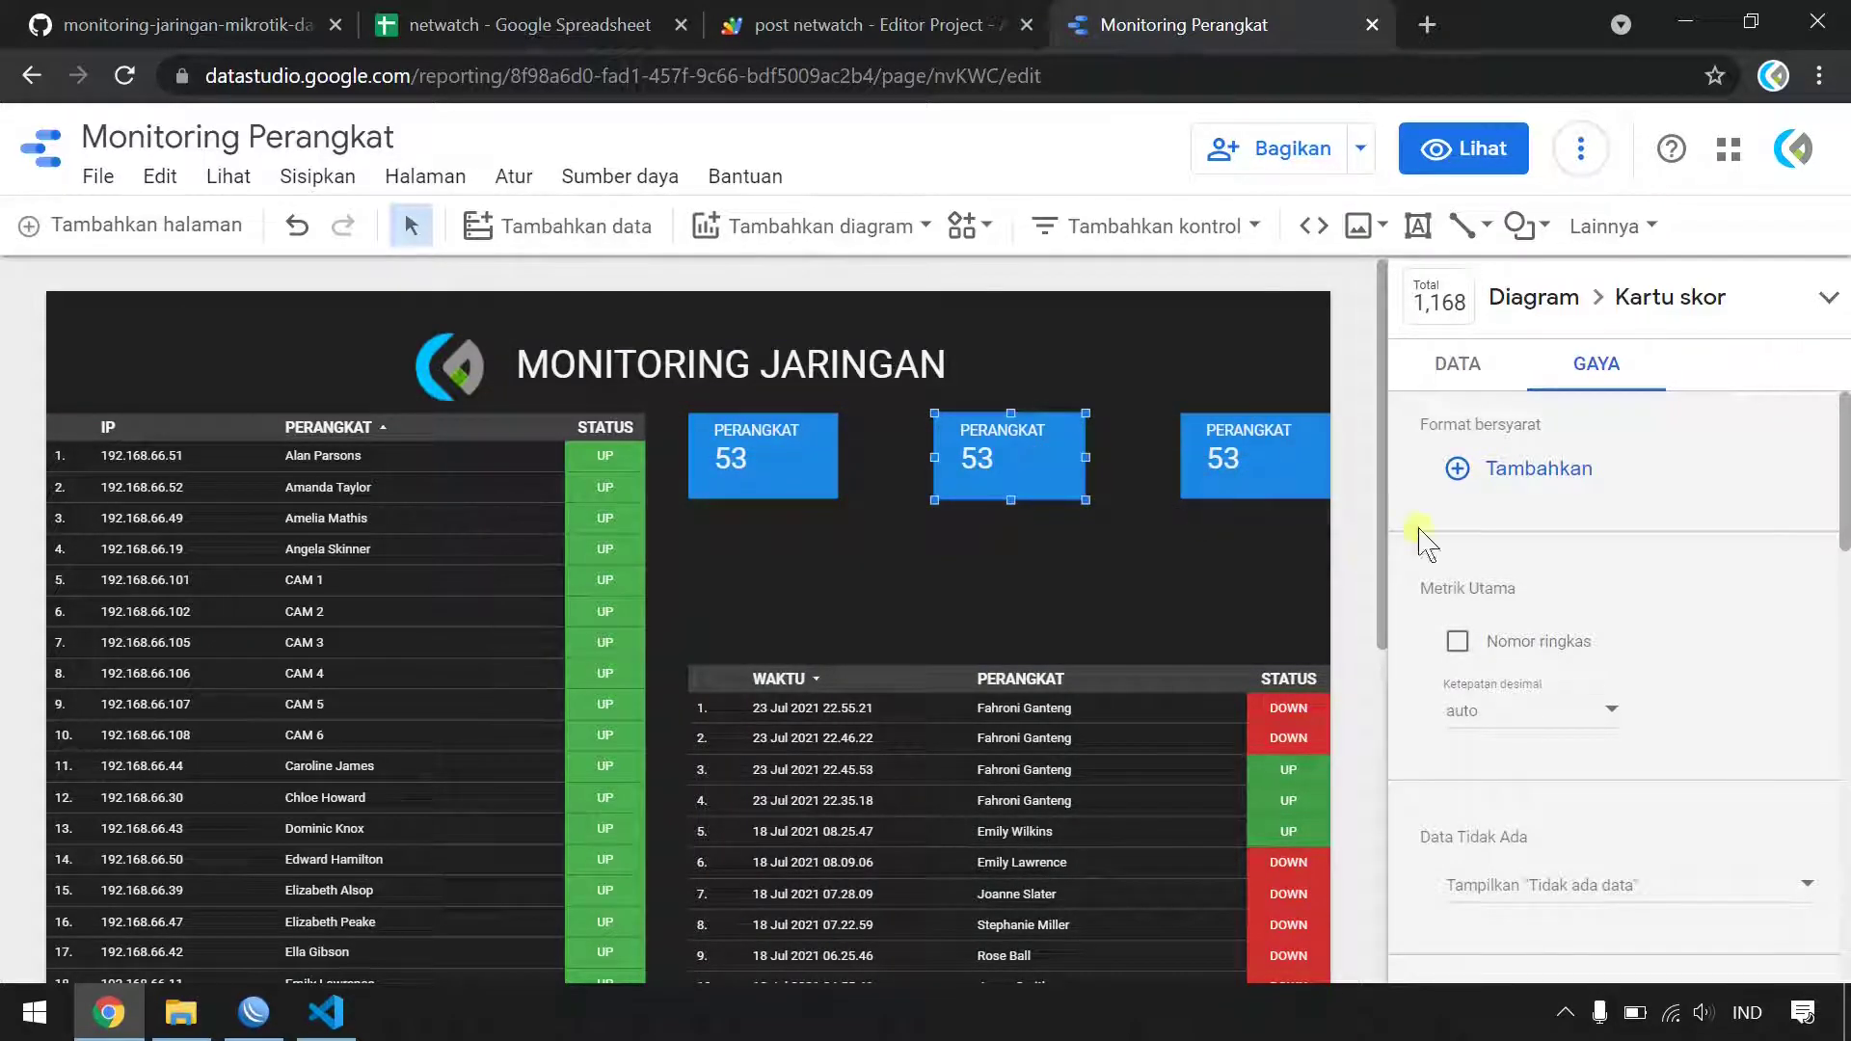
- Rename the middle scorecard's metric from PERANGKAT to UP
left_click(1461, 374)
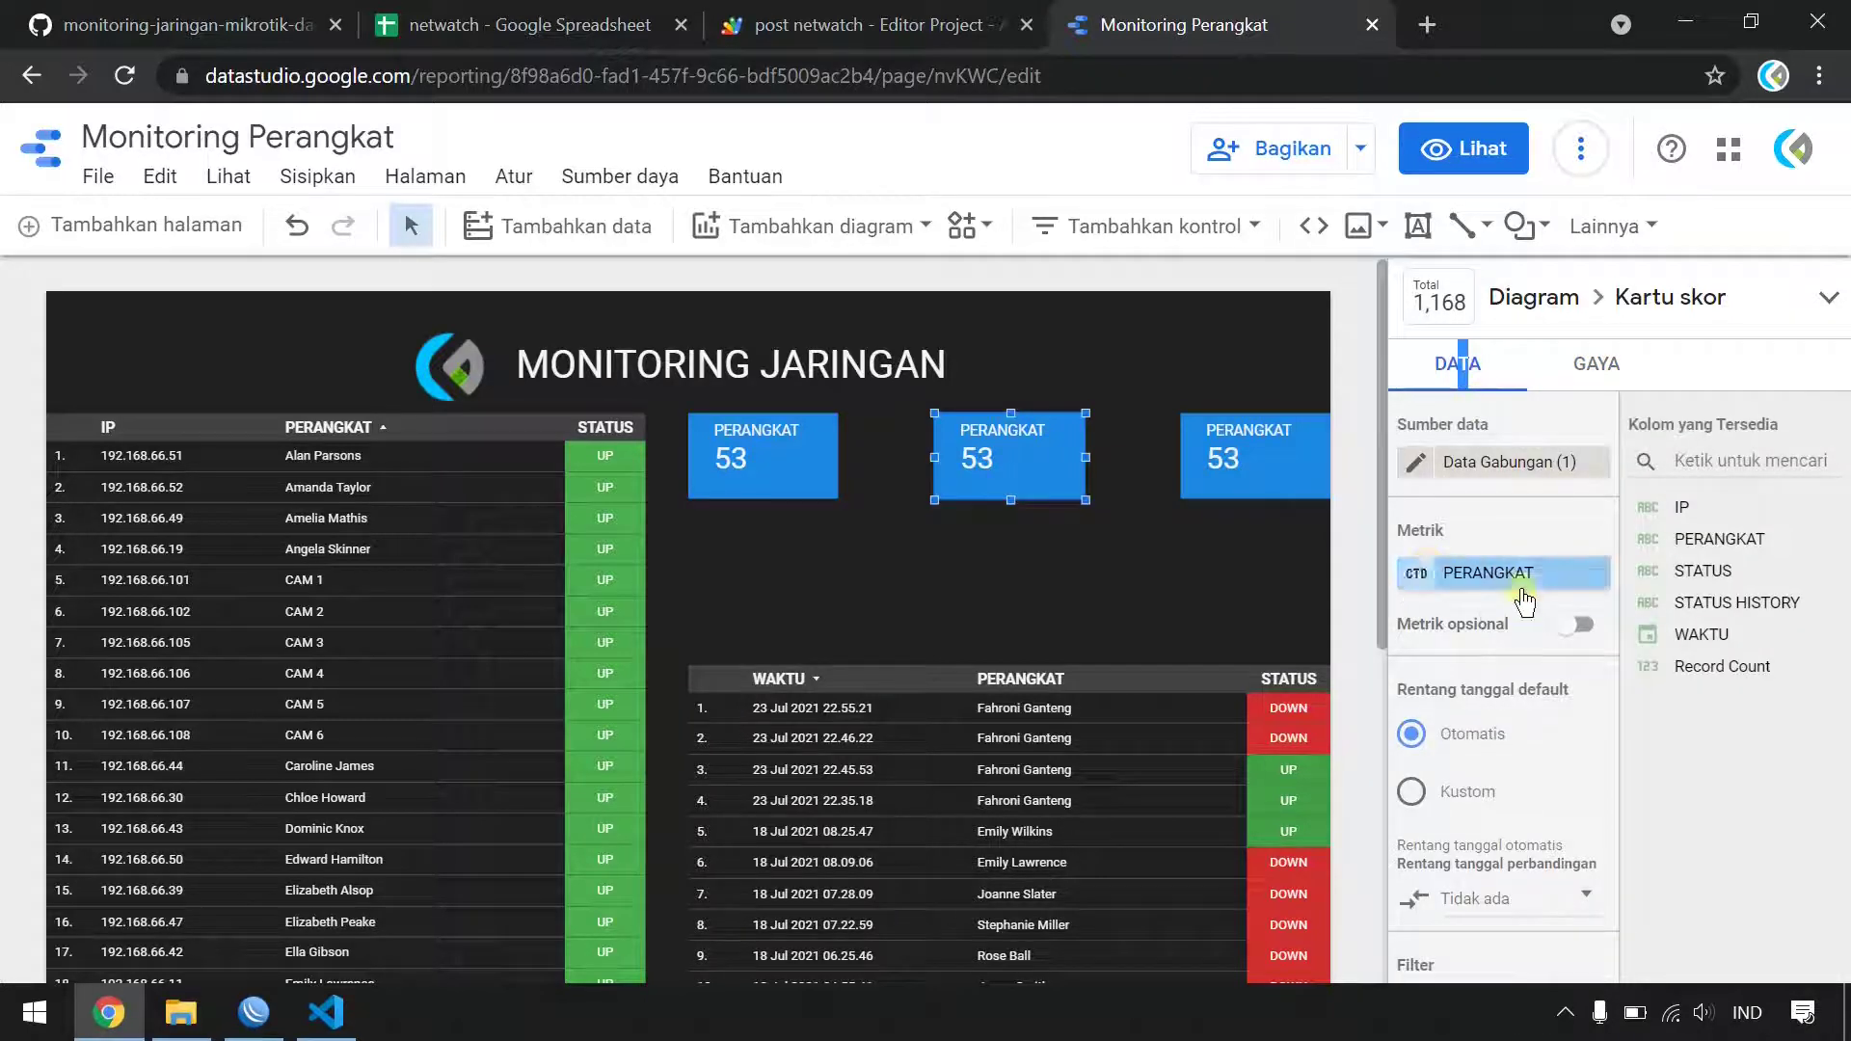
left_click(1437, 575)
left_click_drag(1205, 514, 898, 532)
type("UP")
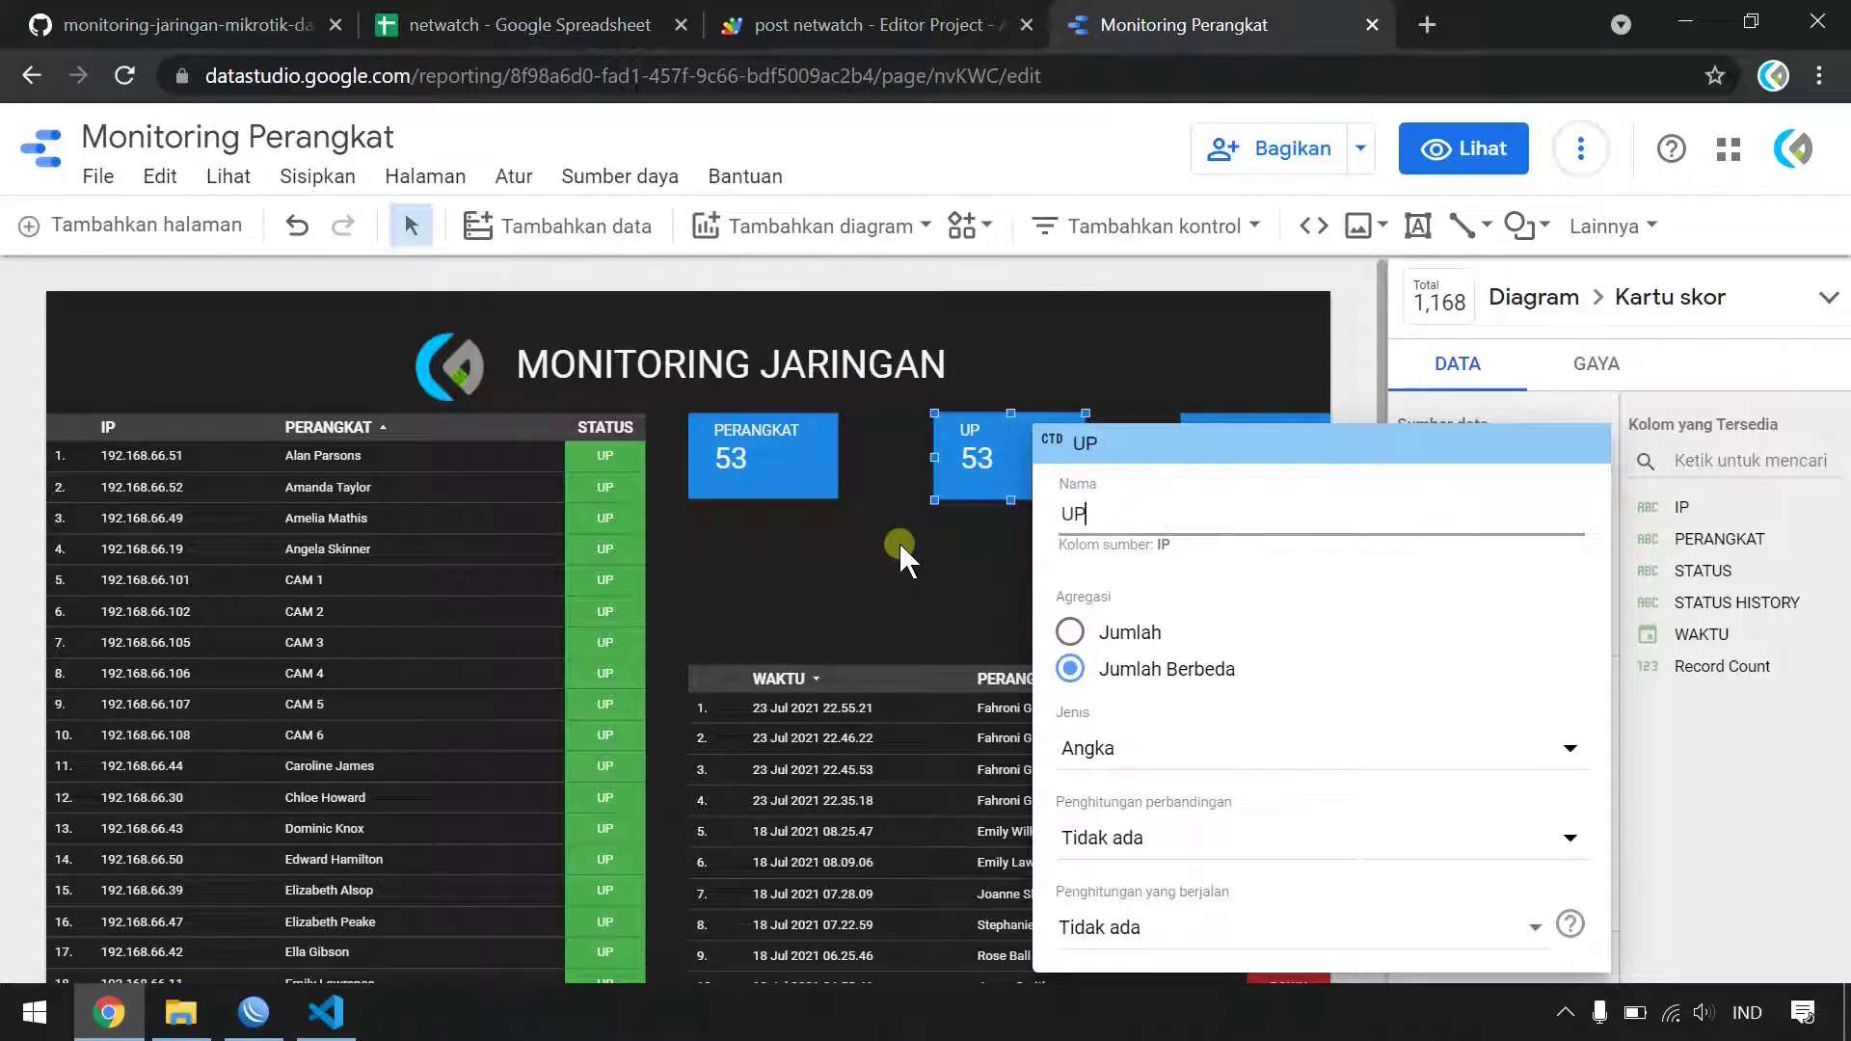
left_click(1706, 771)
- Add a filter named UP keeping rows where STATUS contains UP, so the card reads 51
scroll(1465, 772, "down", 1)
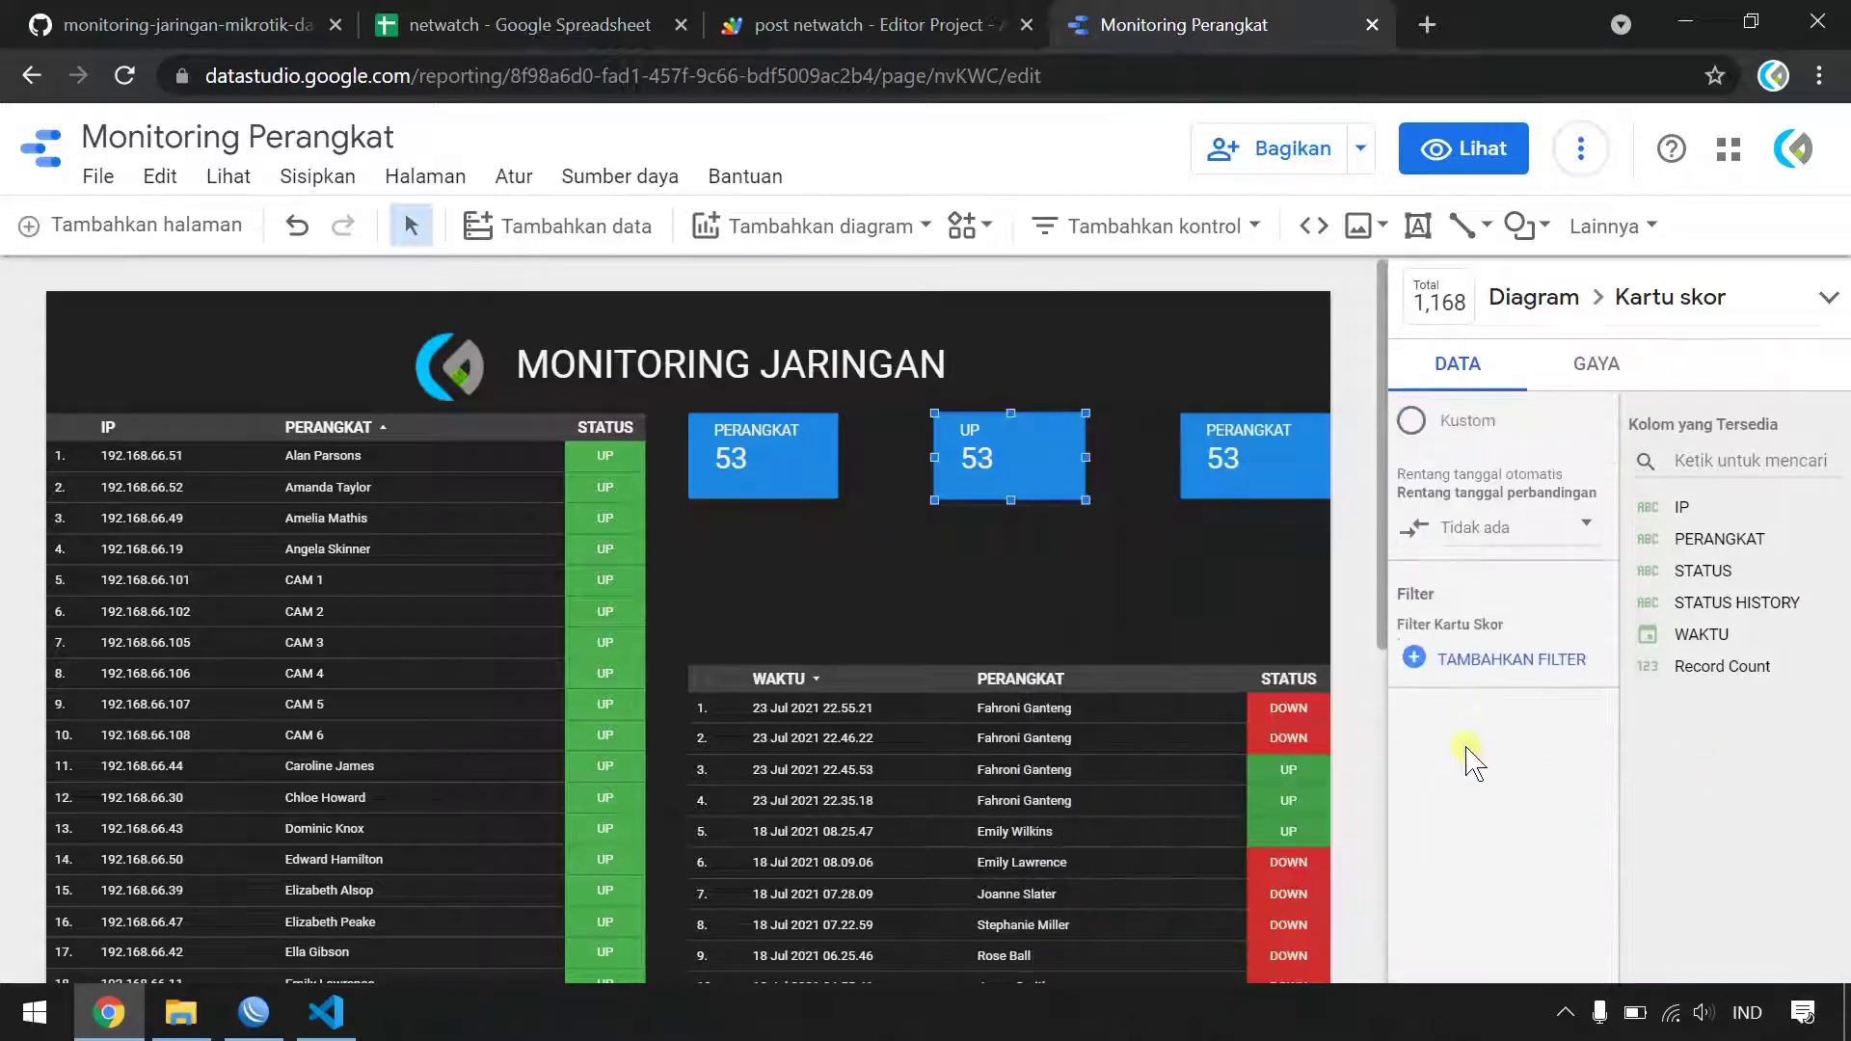
left_click(1509, 661)
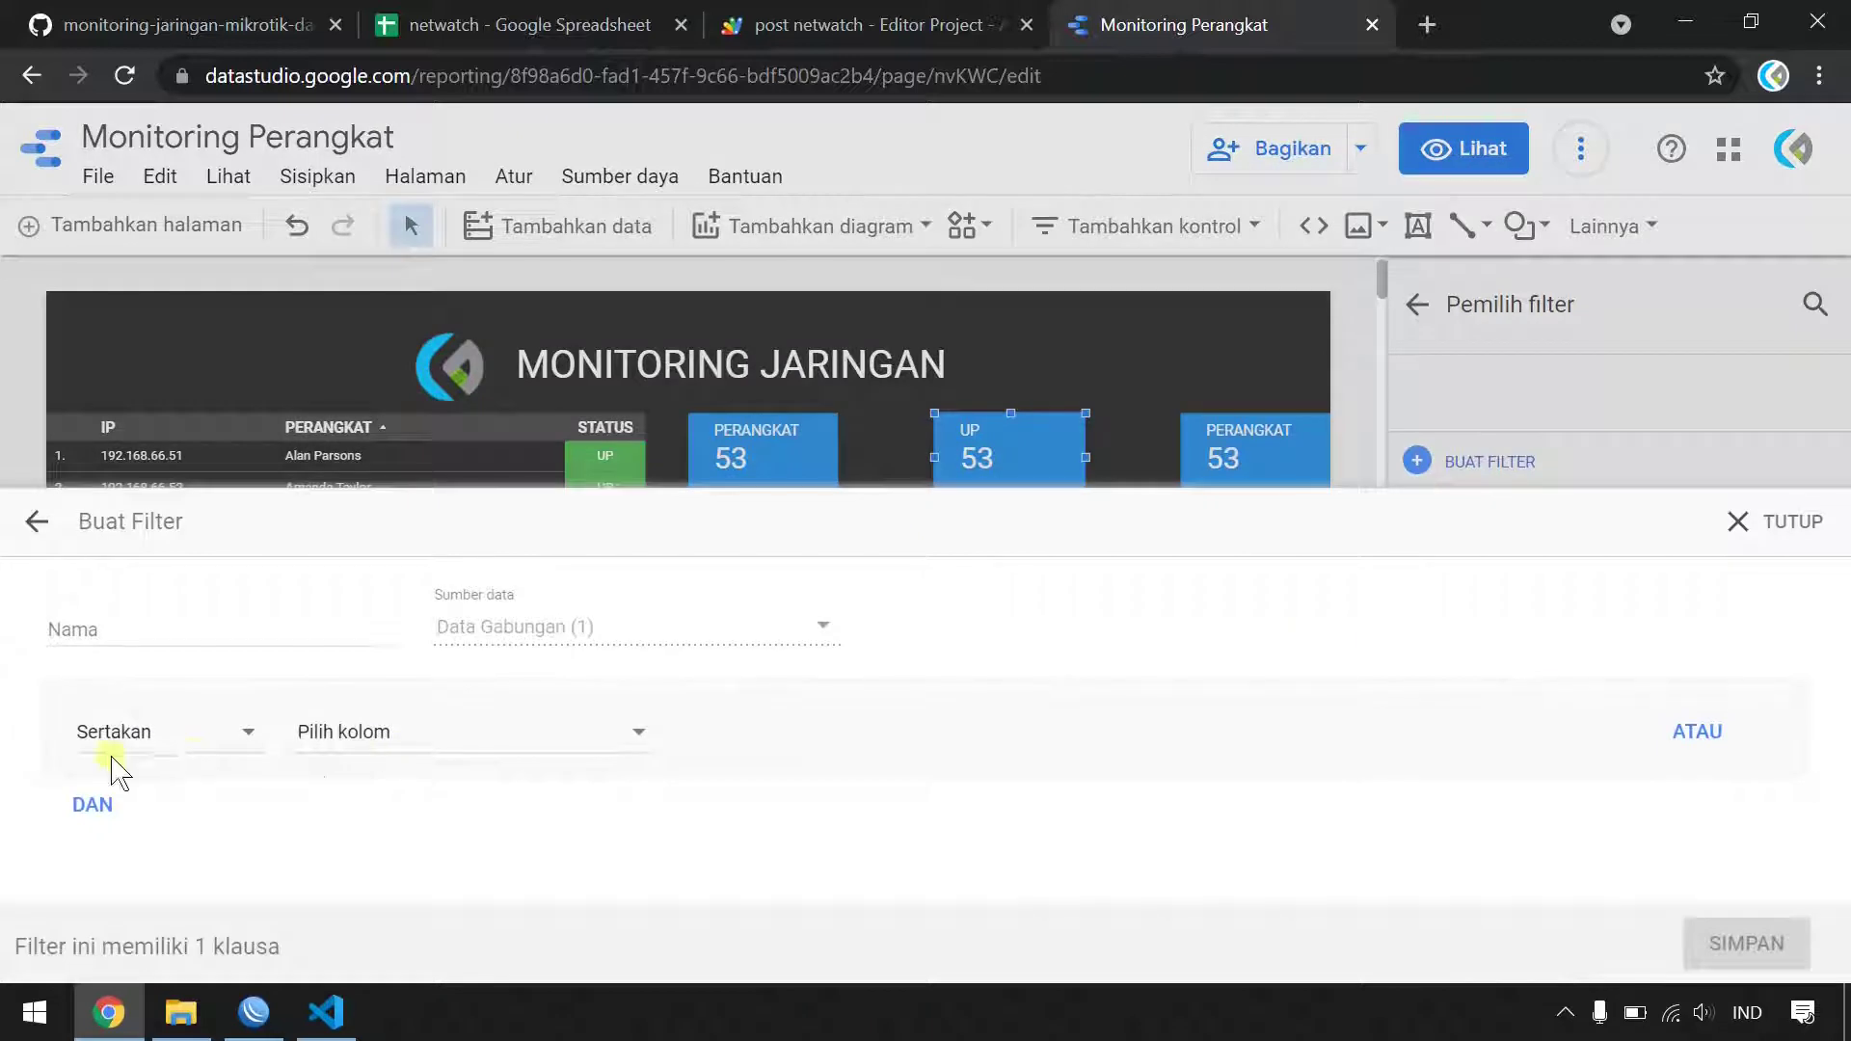
left_click(518, 742)
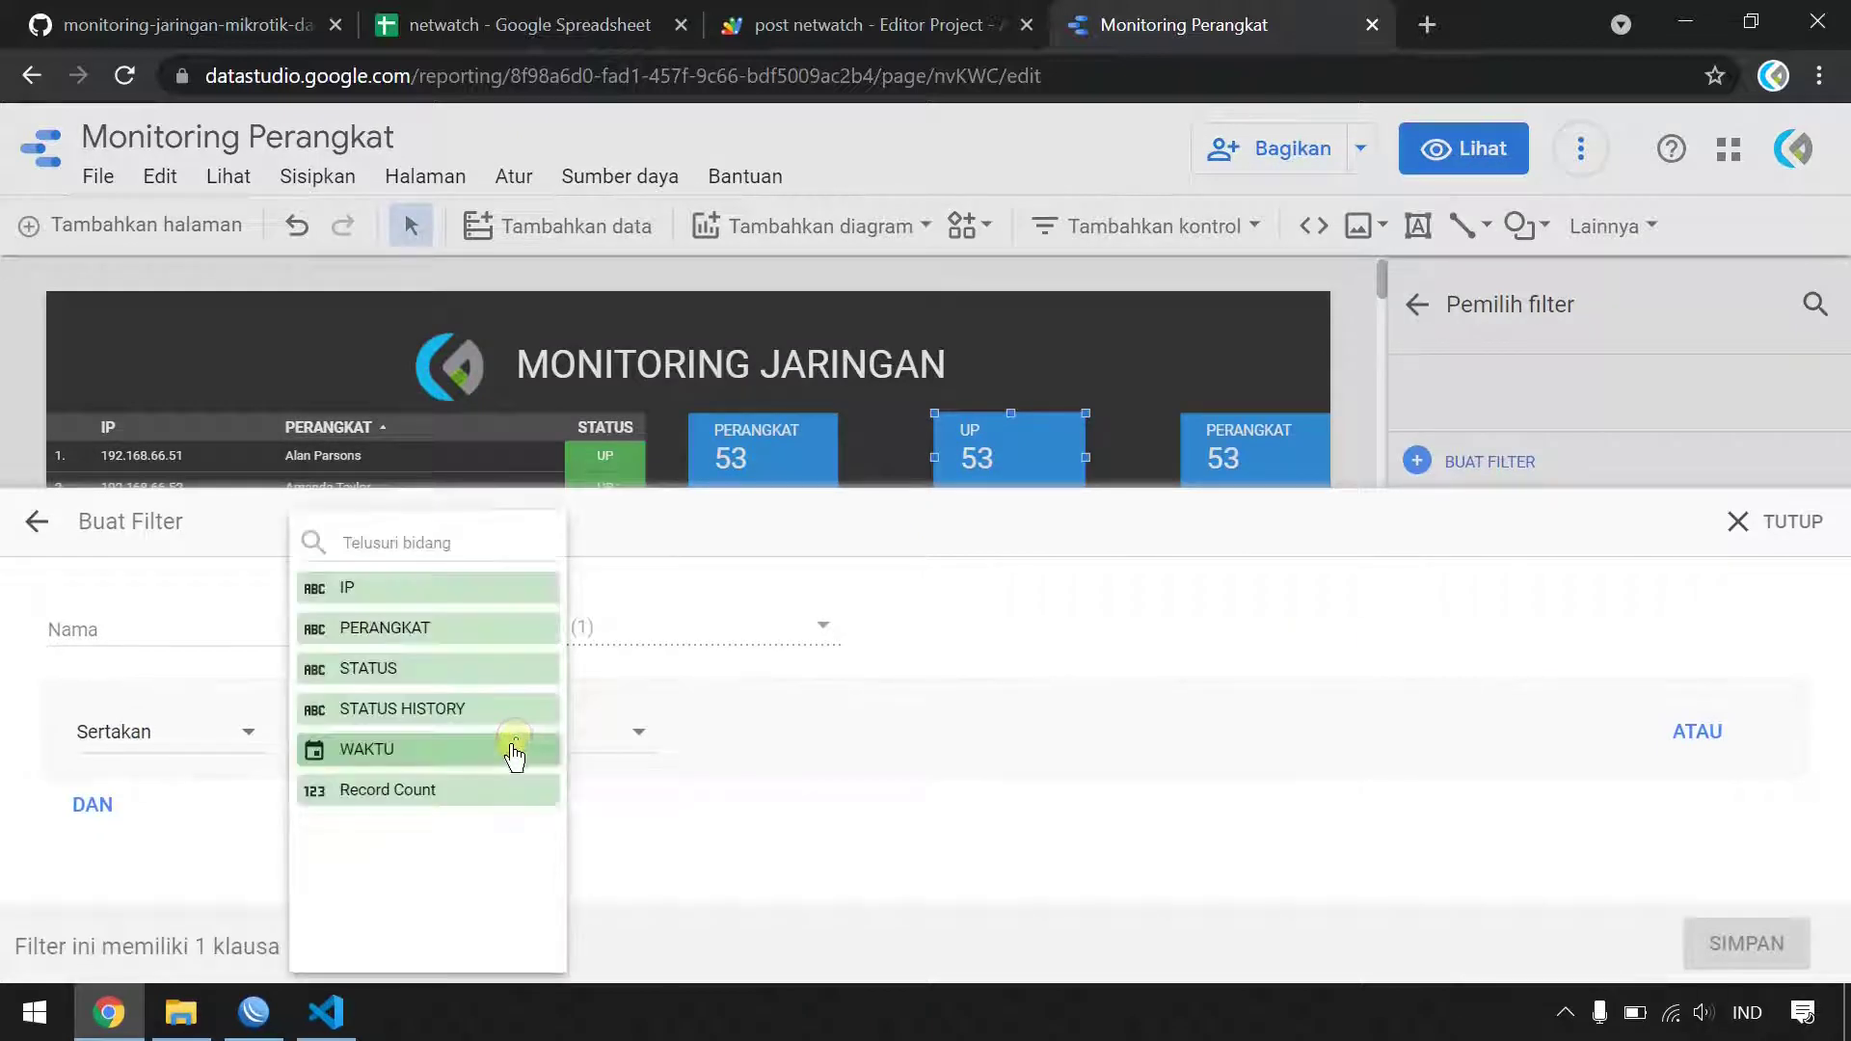
left_click(431, 675)
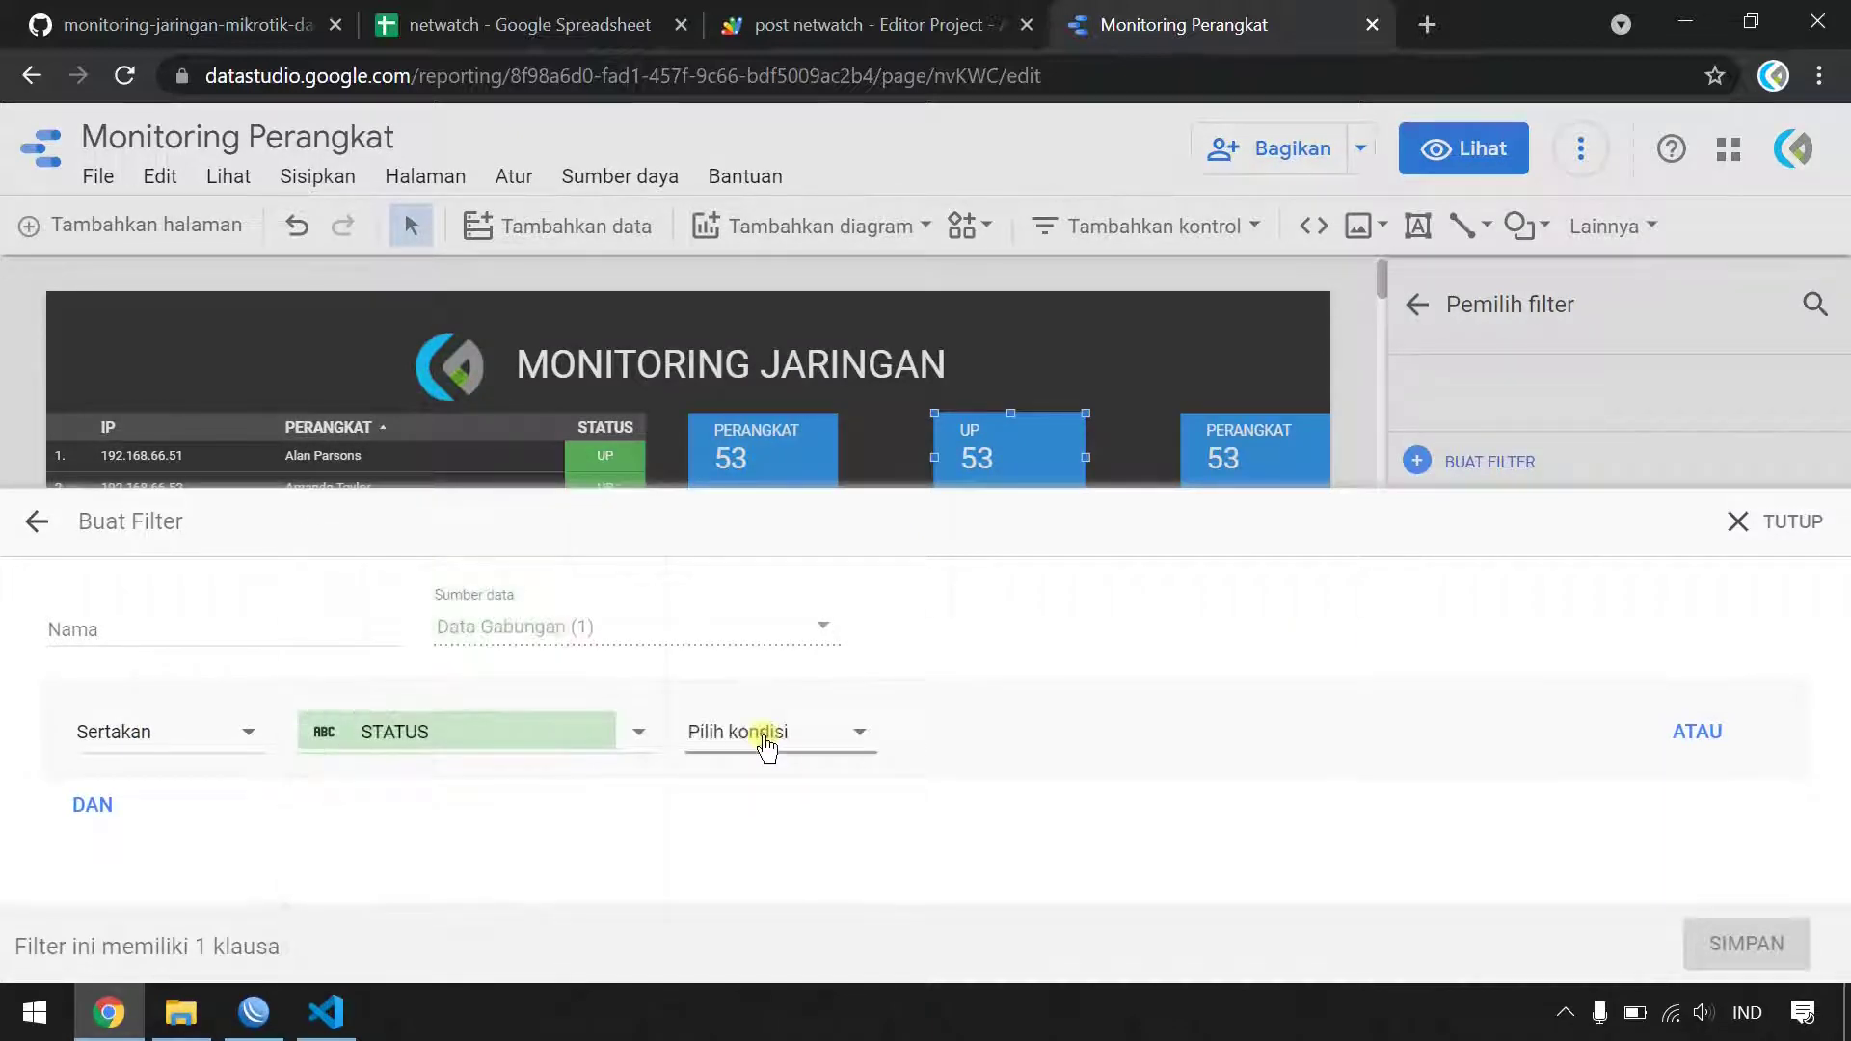
left_click(759, 733)
left_click(820, 608)
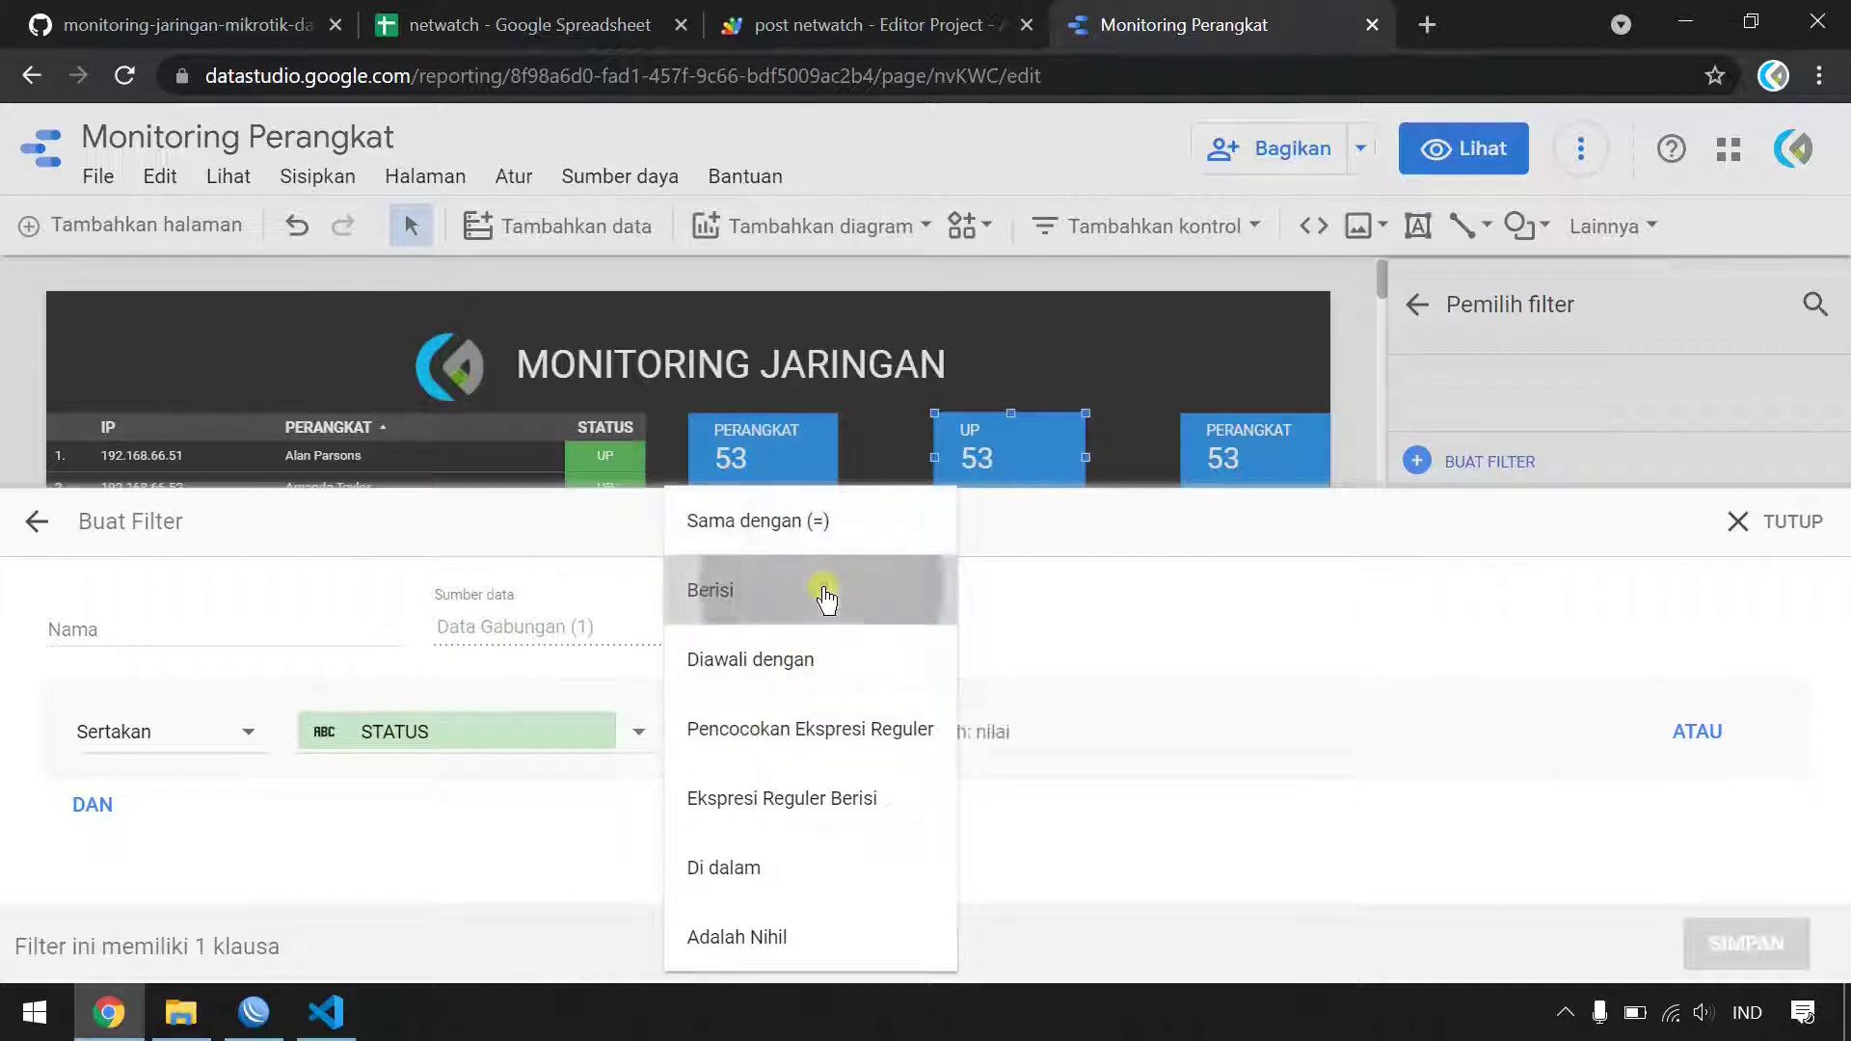
left_click(1021, 737)
type("U")
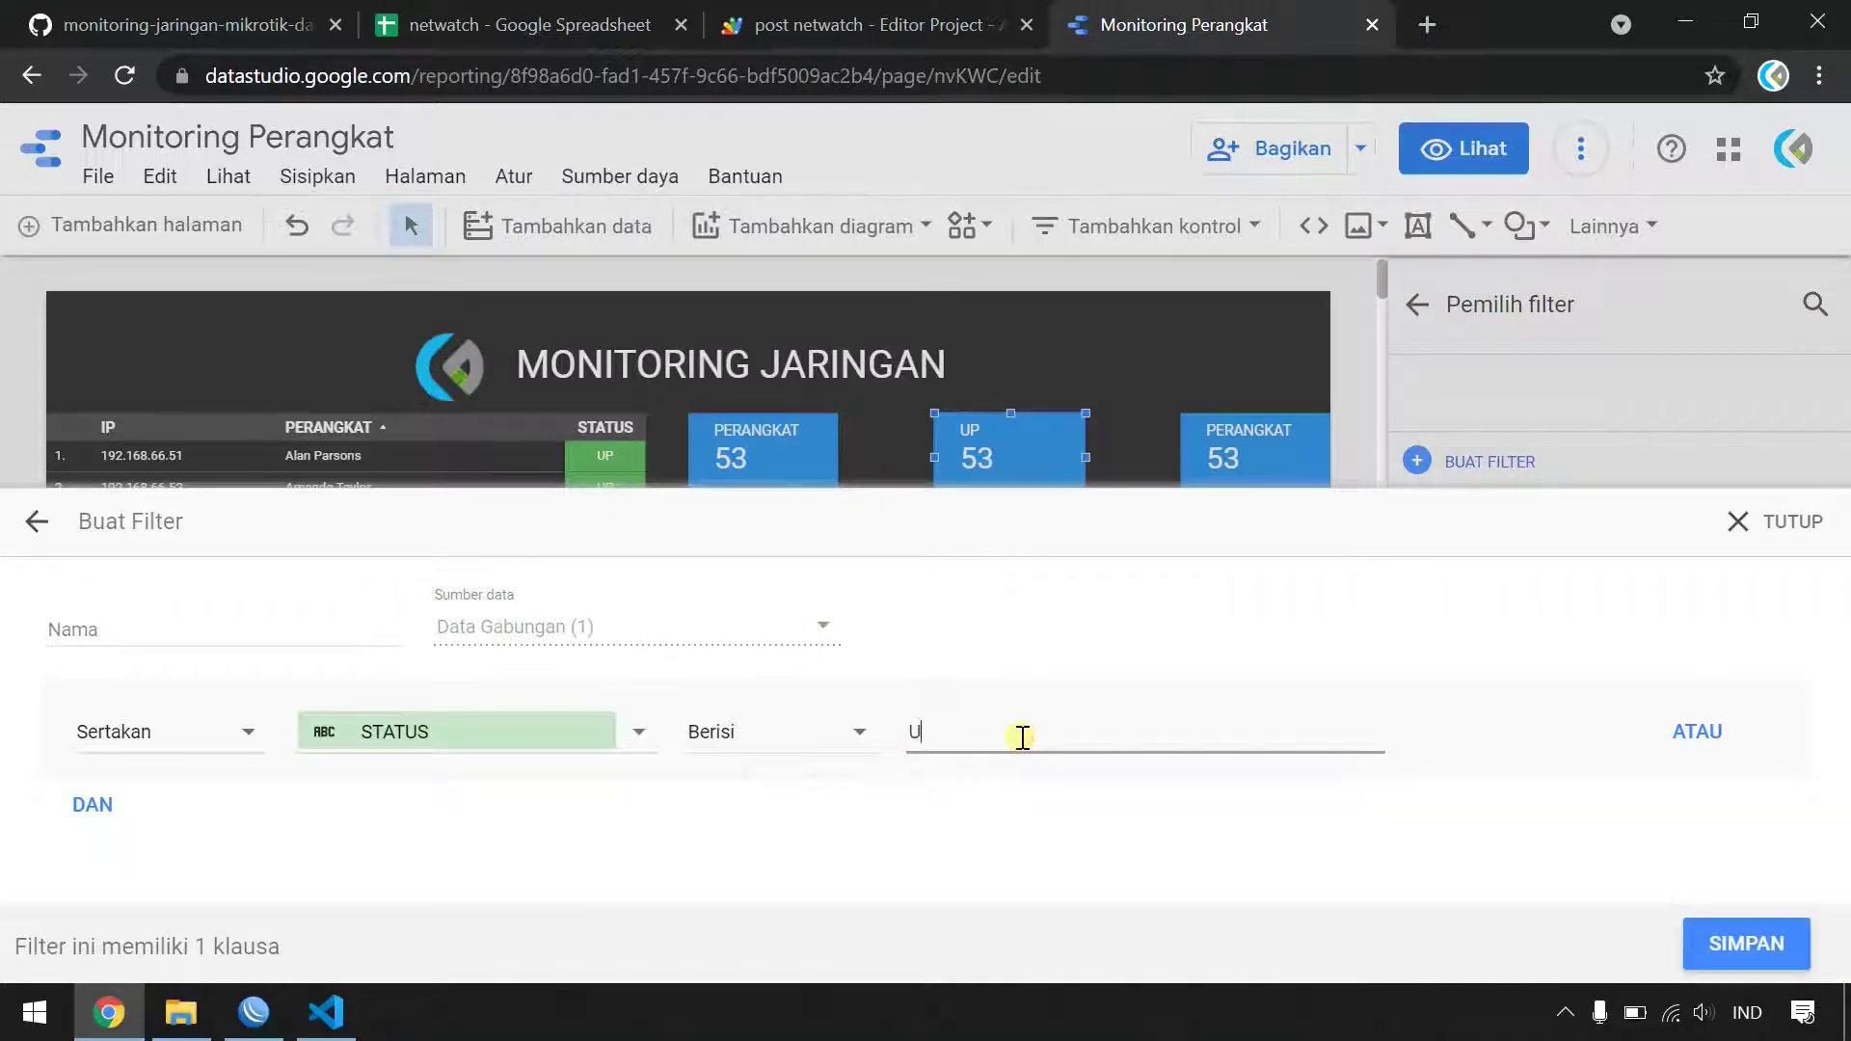
type("P")
left_click(253, 612)
type("UP")
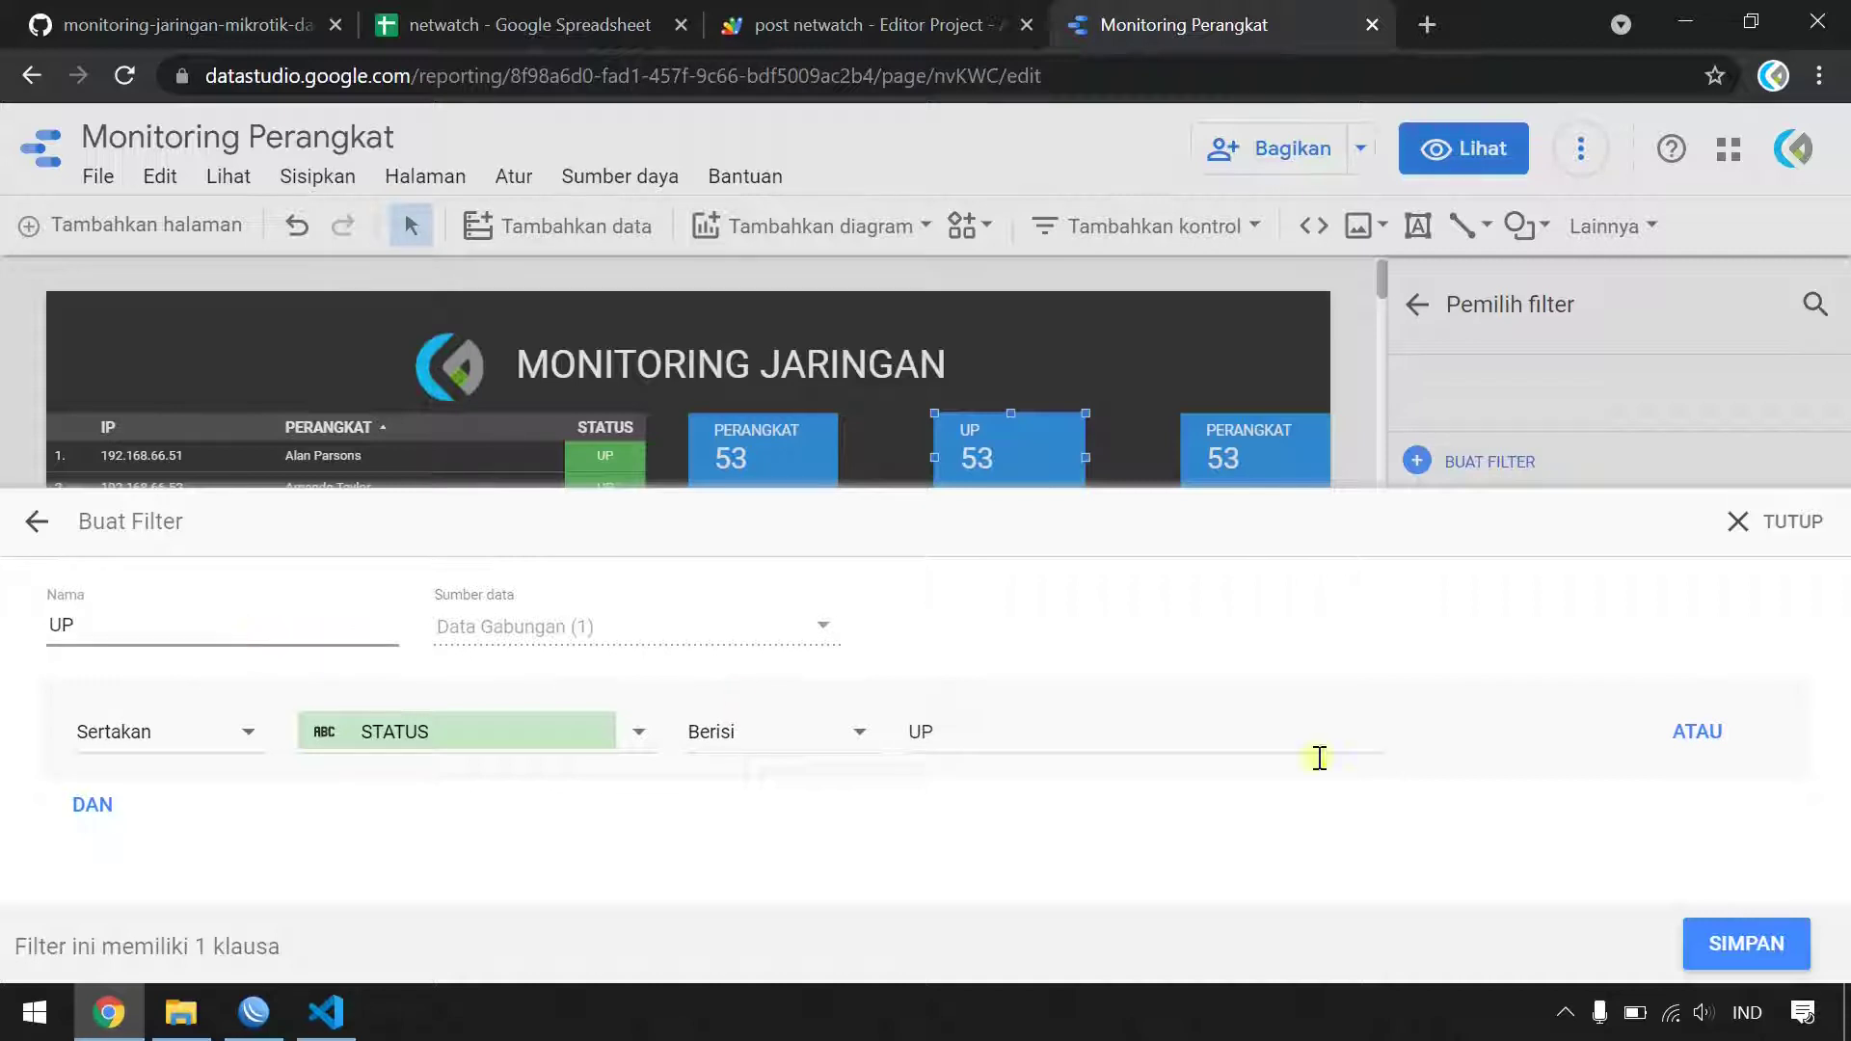
left_click(1724, 947)
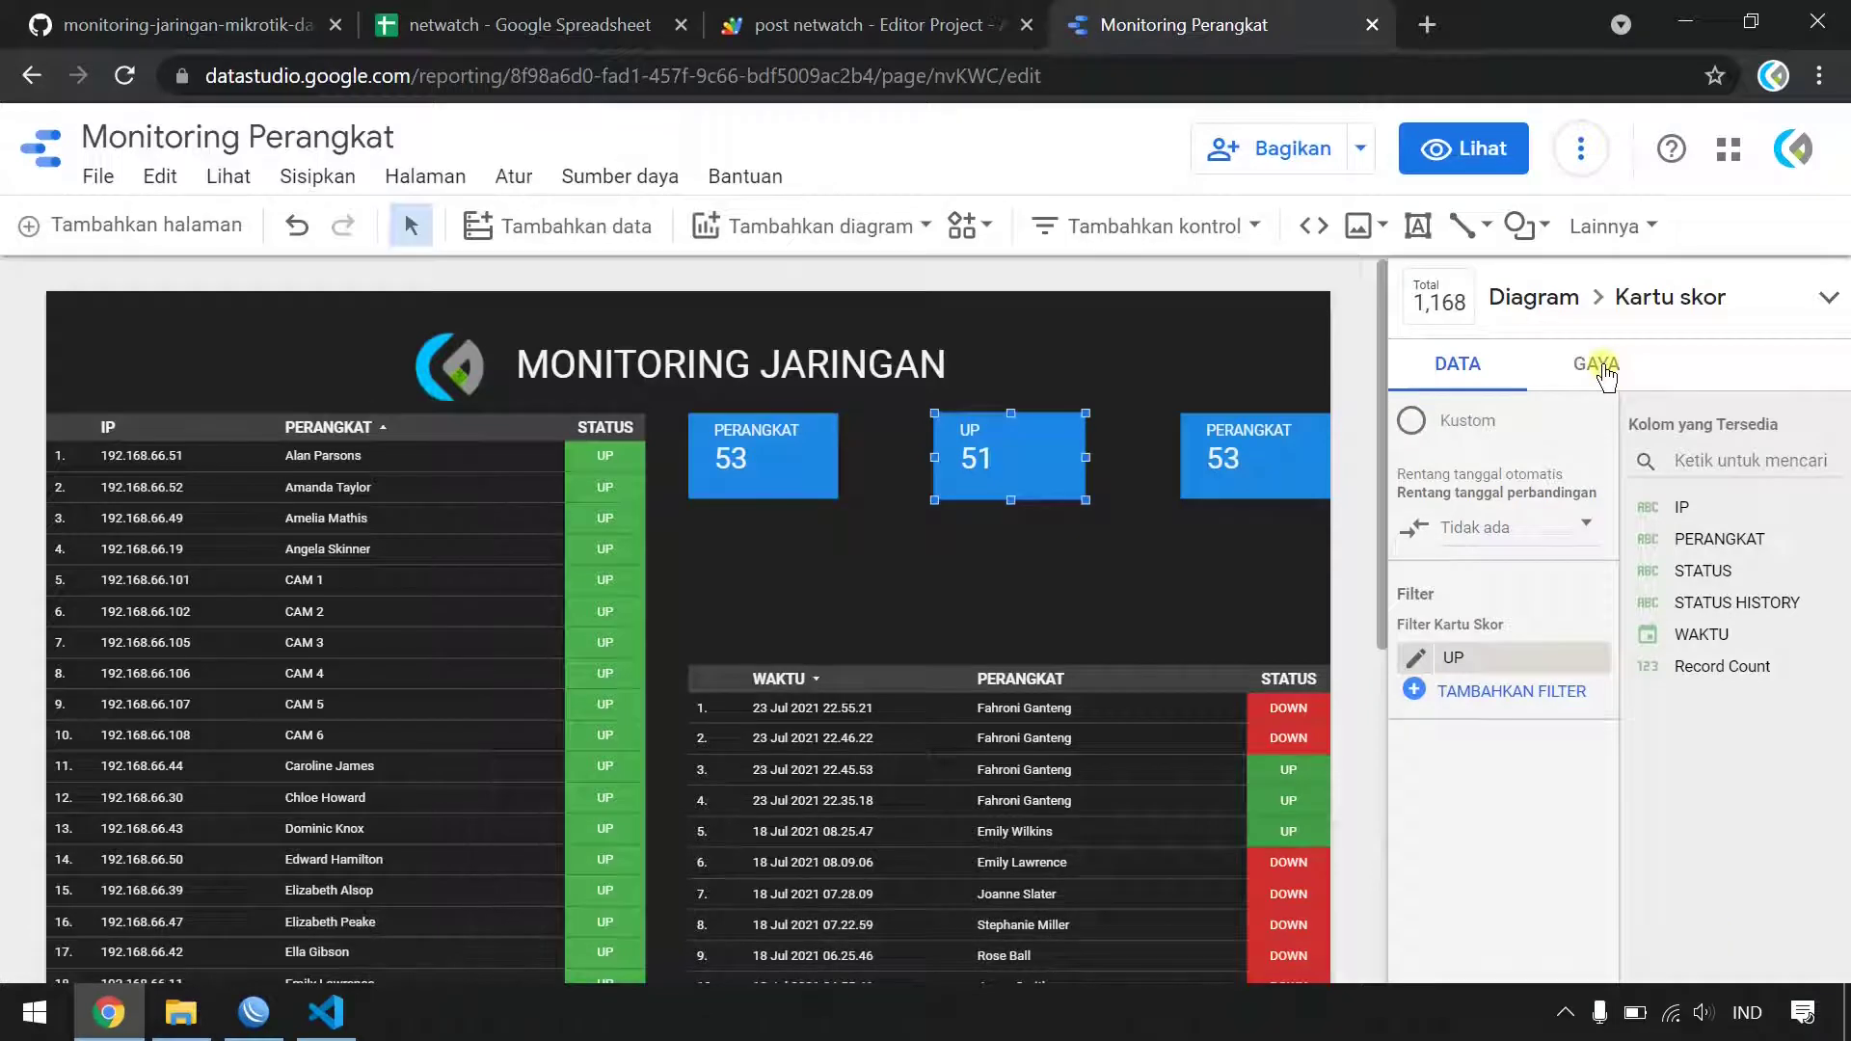
- Give the UP scorecard a green background
left_click(1600, 366)
scroll(1523, 771, "down", 3)
scroll(1520, 798, "down", 3)
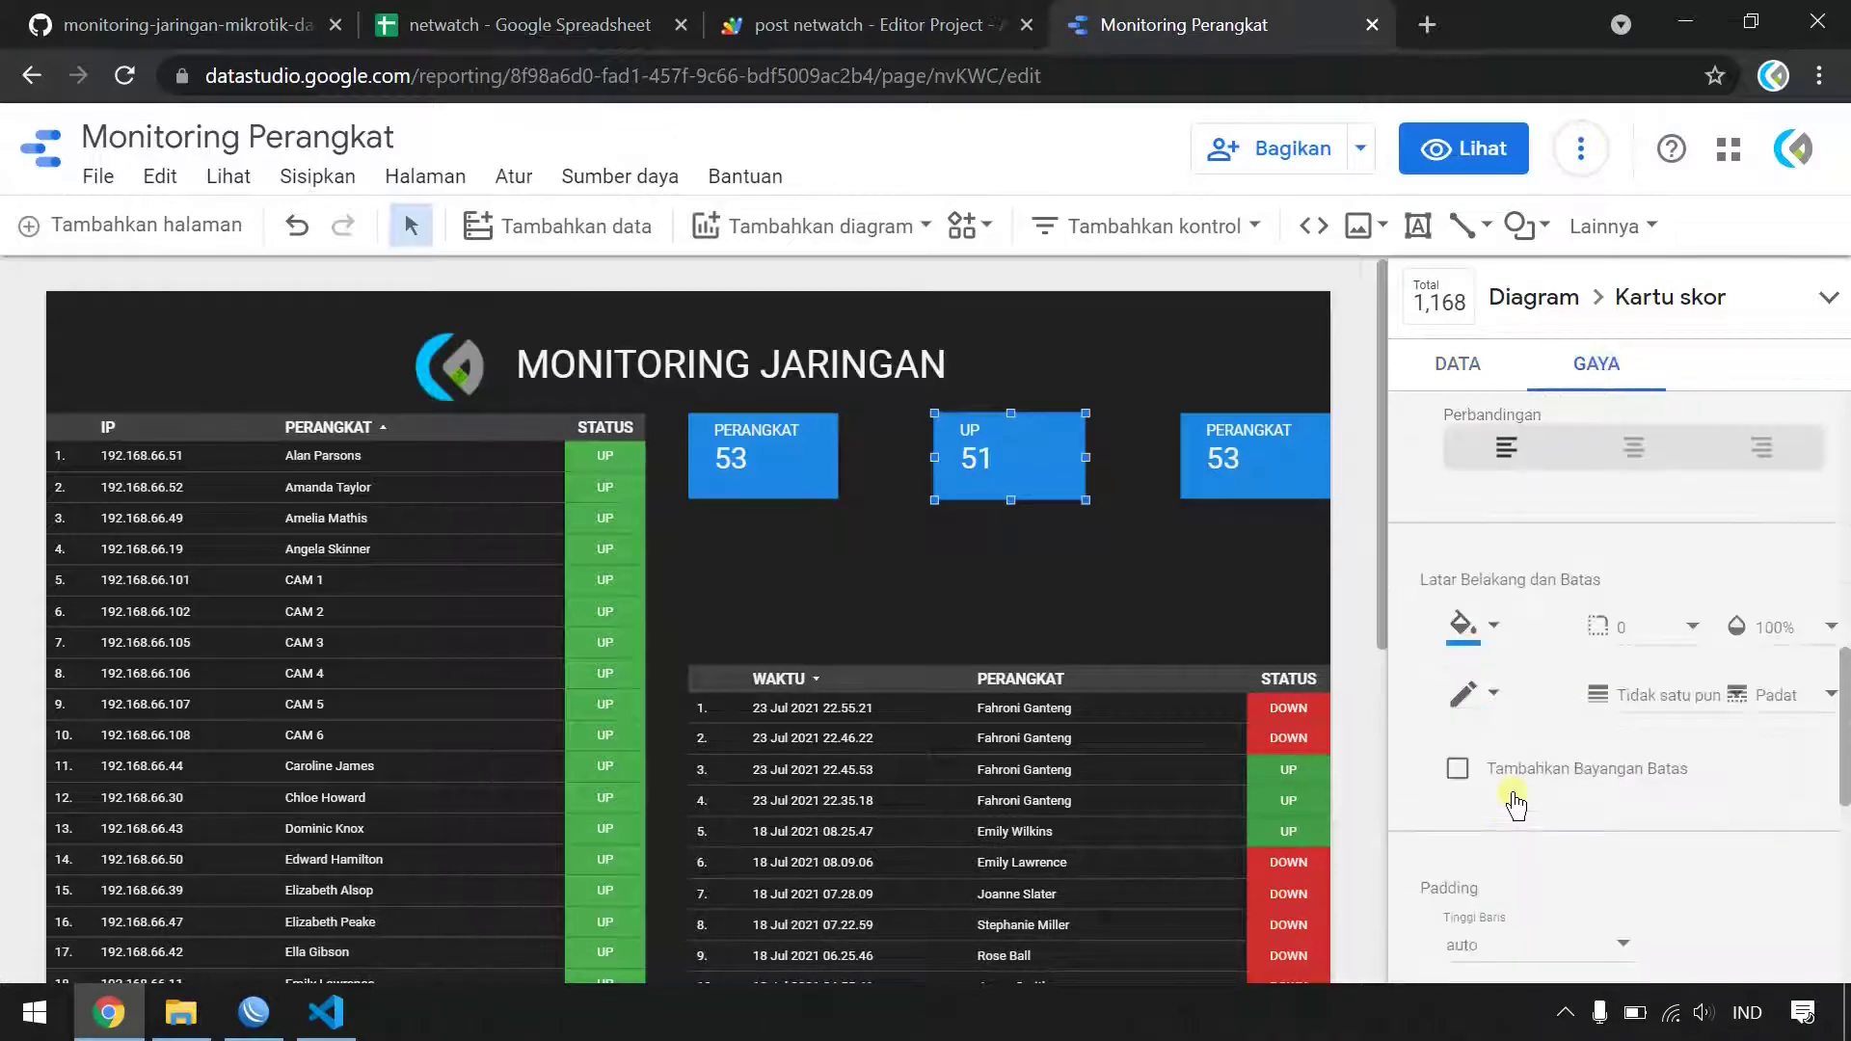
left_click(1461, 629)
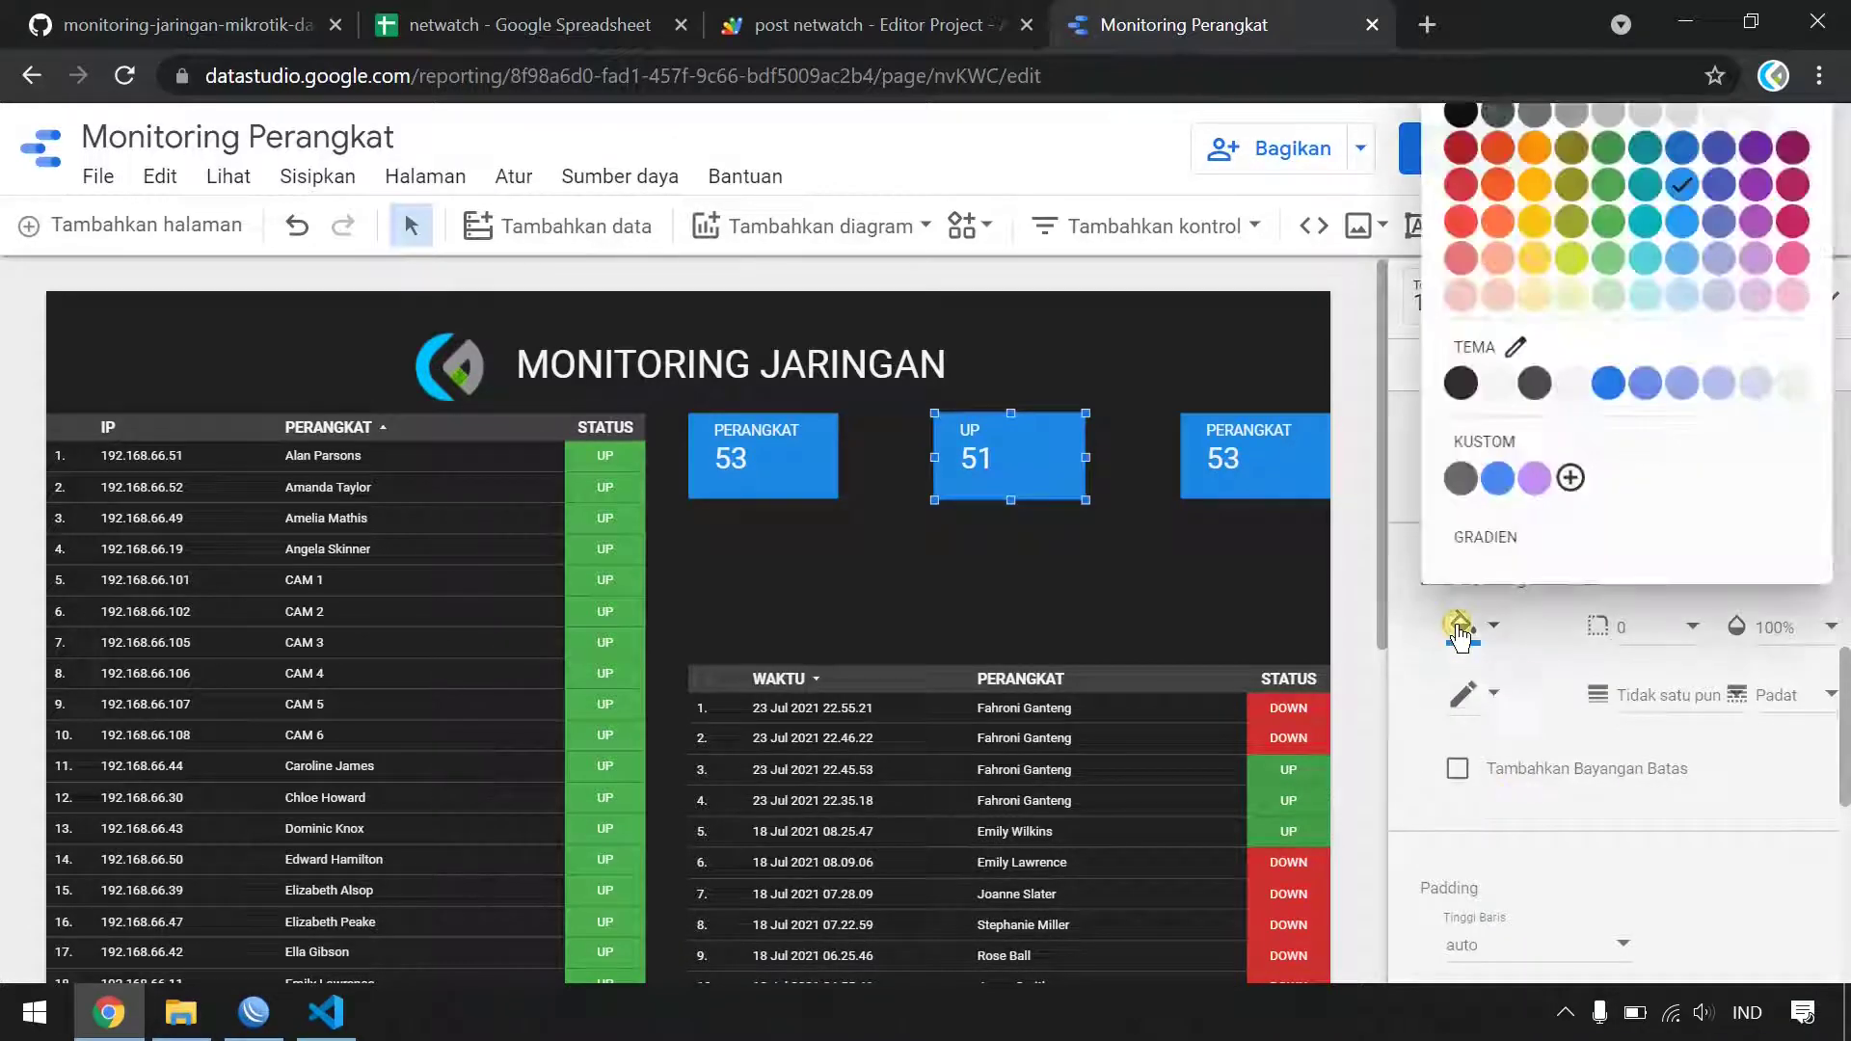
left_click(1605, 192)
- Select the third scorecard and start adding a filter to it
left_click(1271, 468)
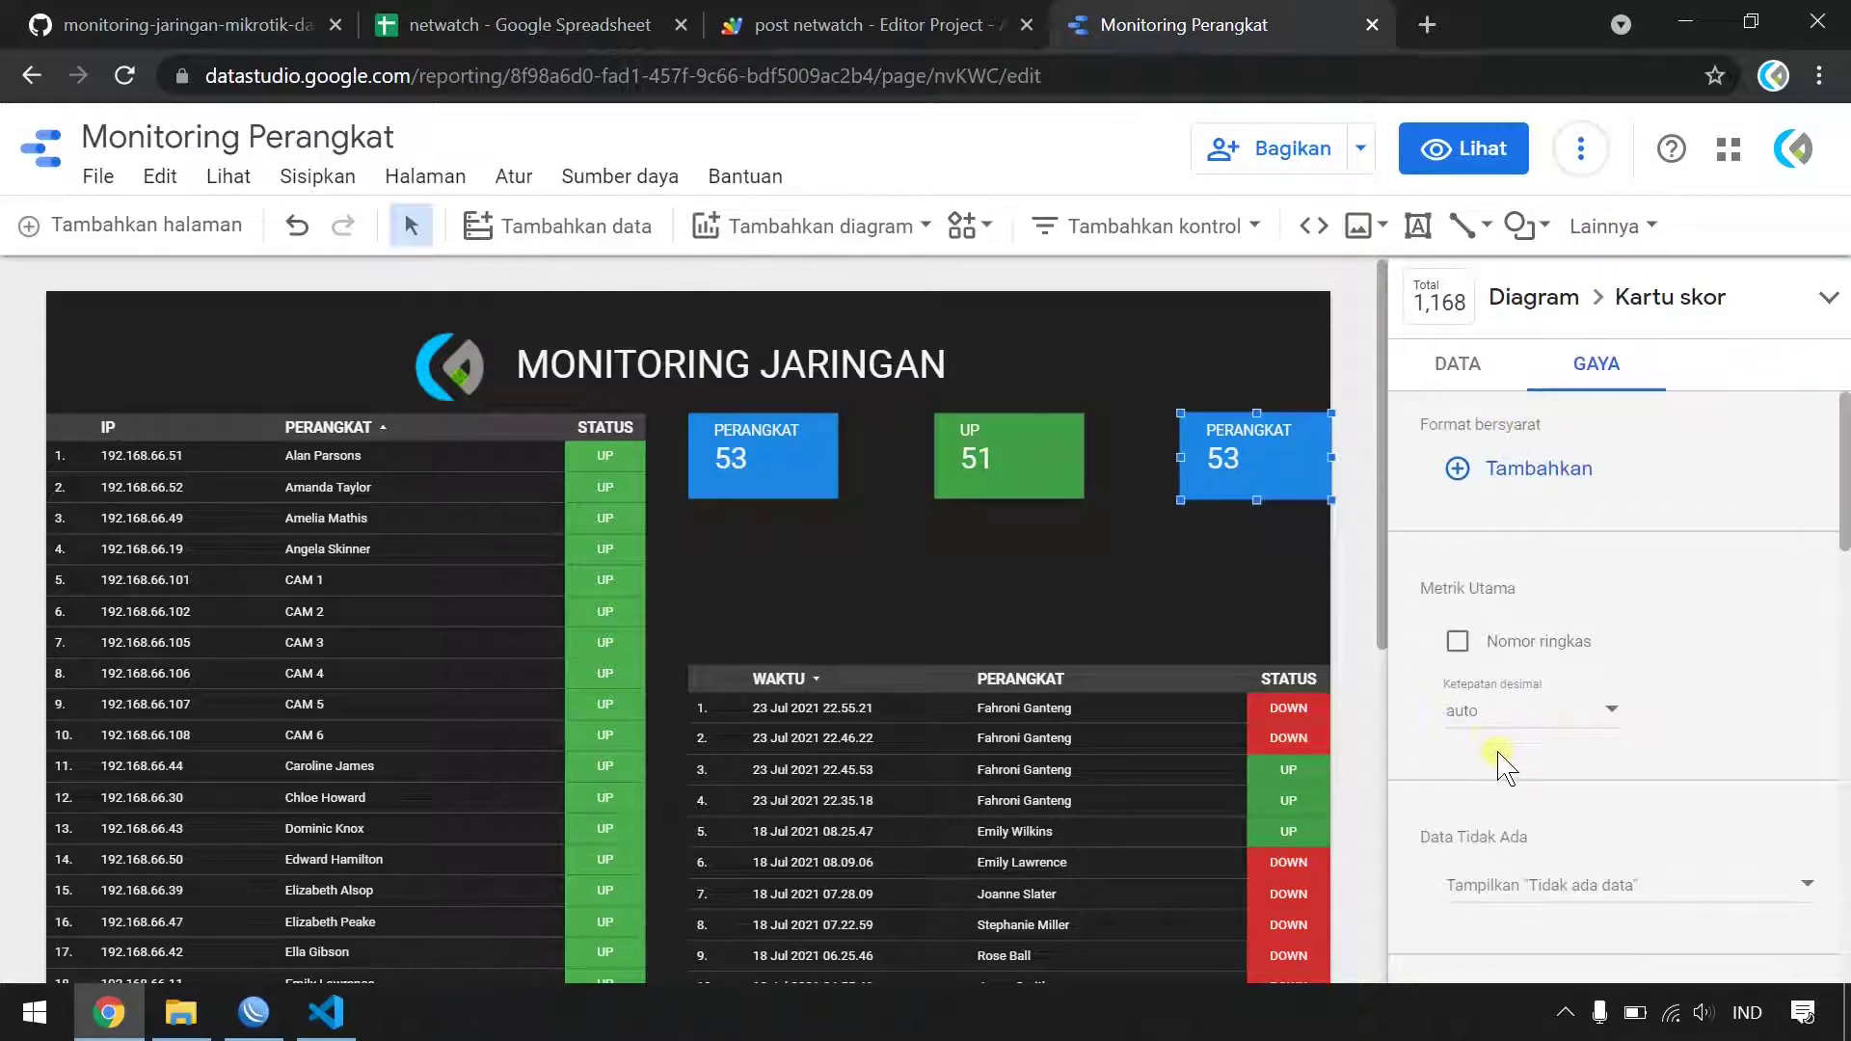
left_click(1457, 370)
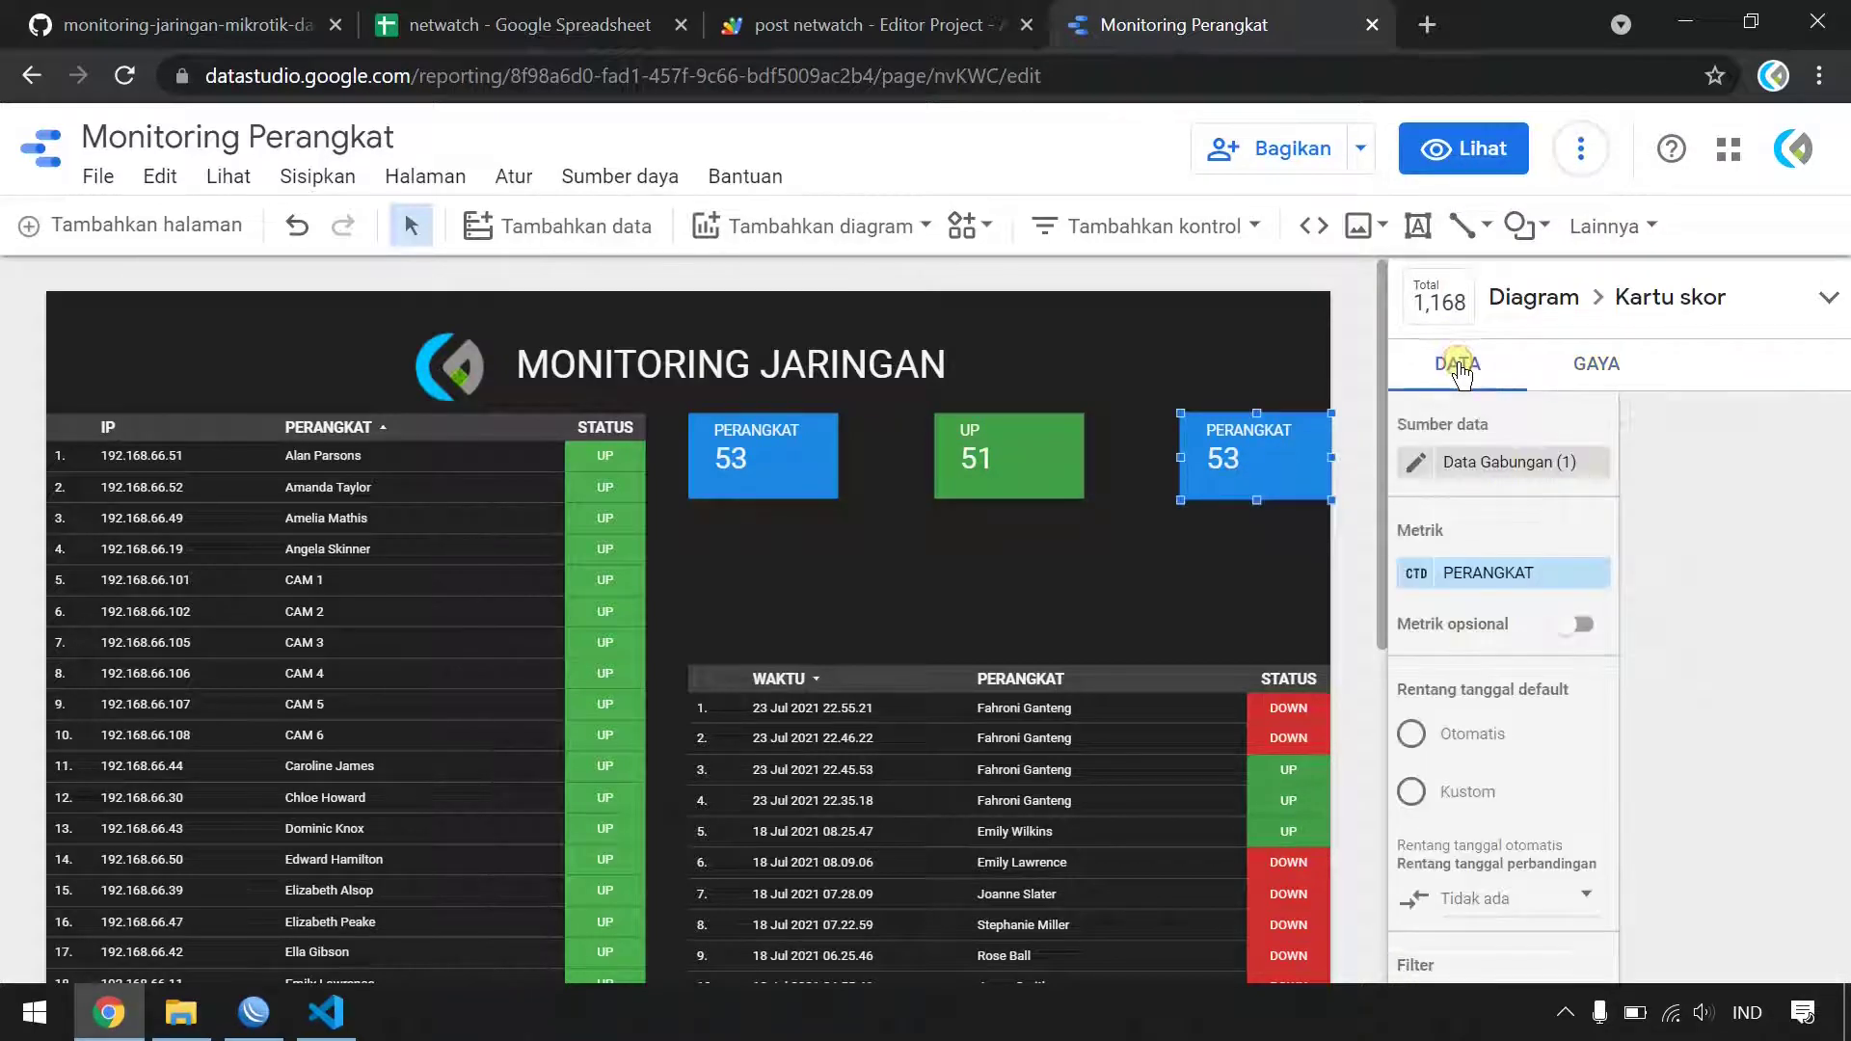
scroll(1484, 699, "down", 3)
left_click(1491, 664)
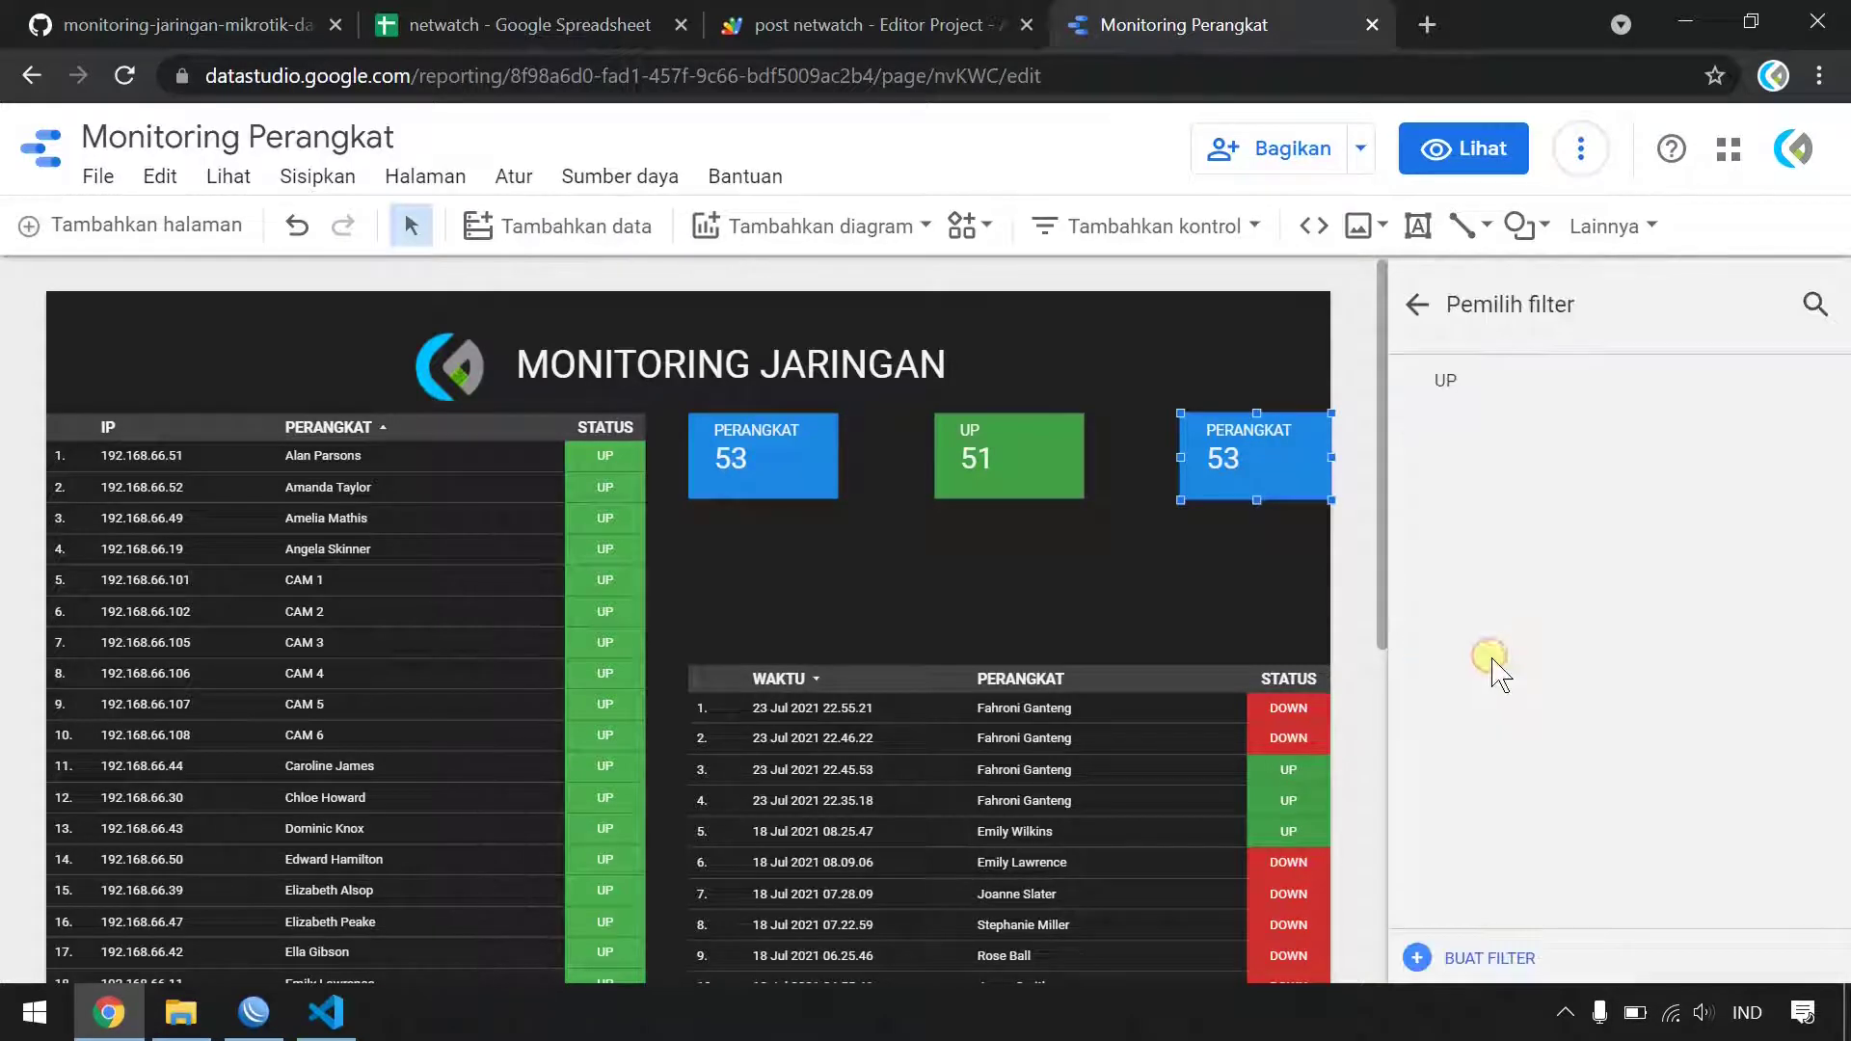
- Create a DOWN filter where STATUS contains DOWN, making the third scorecard read 2
left_click(1452, 959)
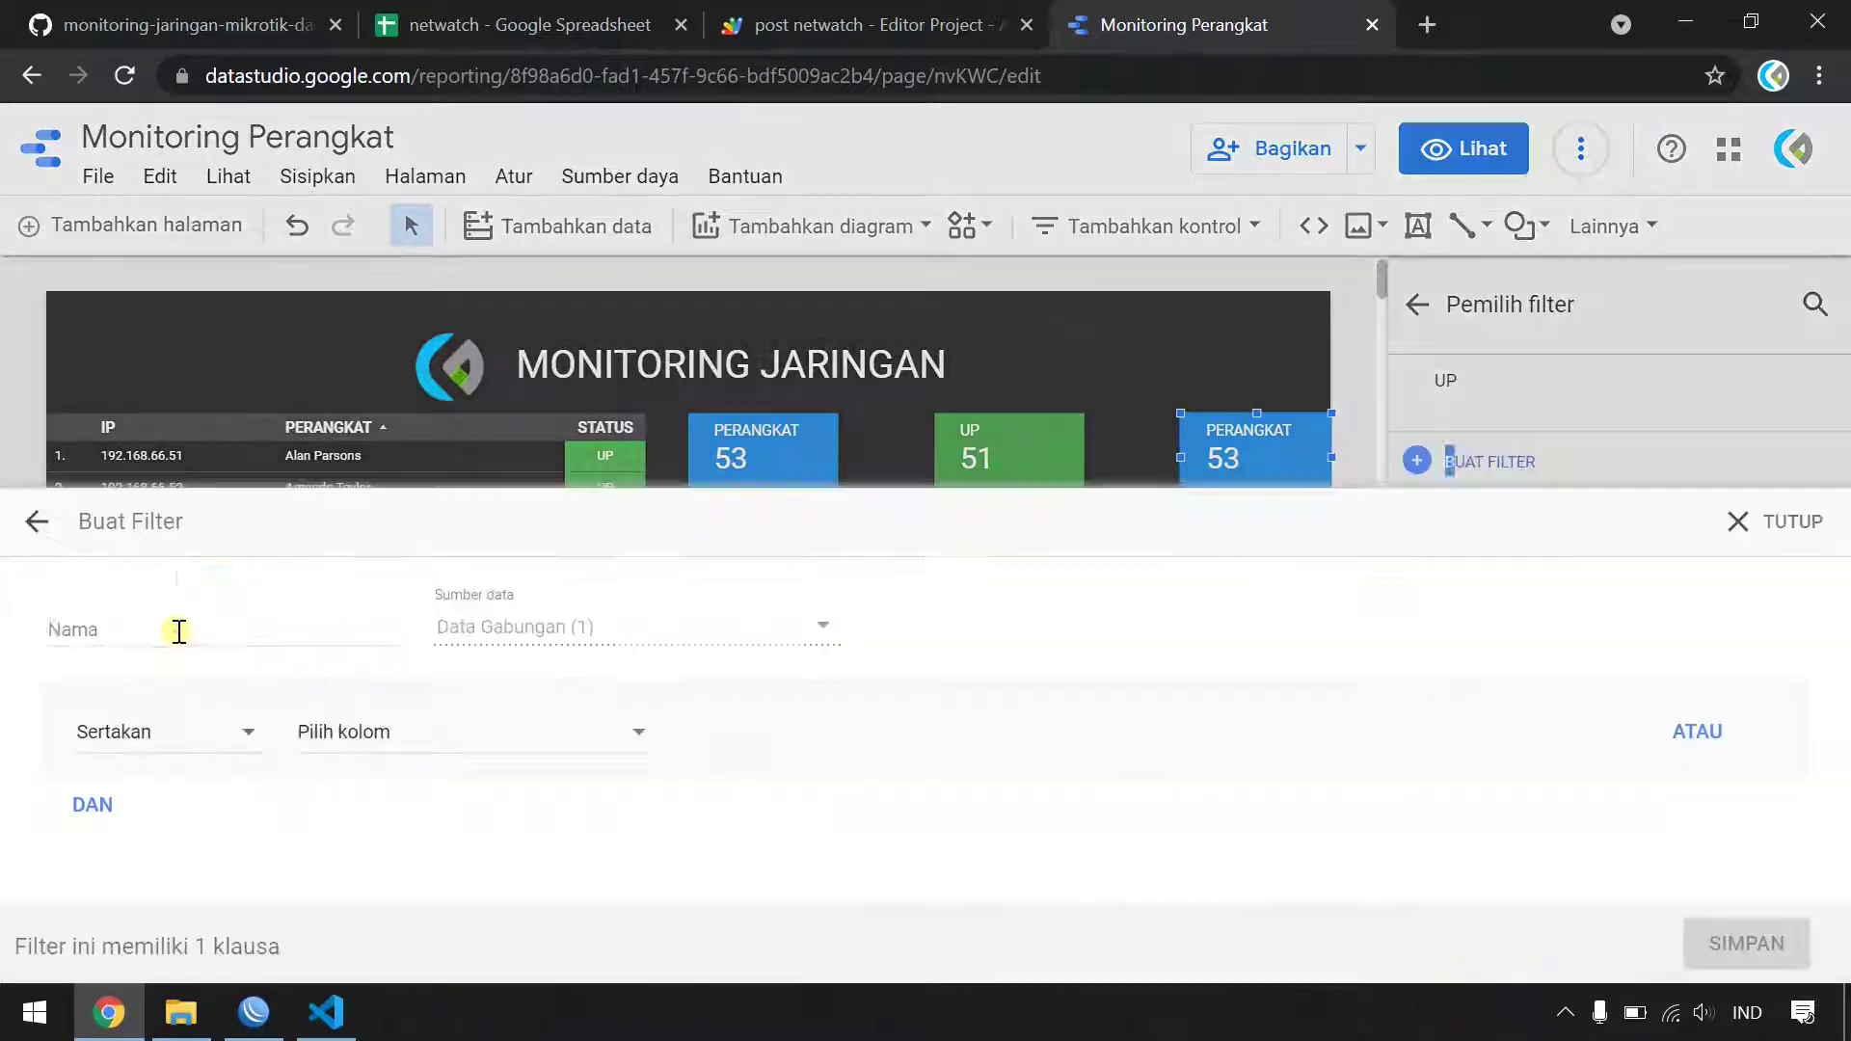
left_click(184, 631)
type("DOWN")
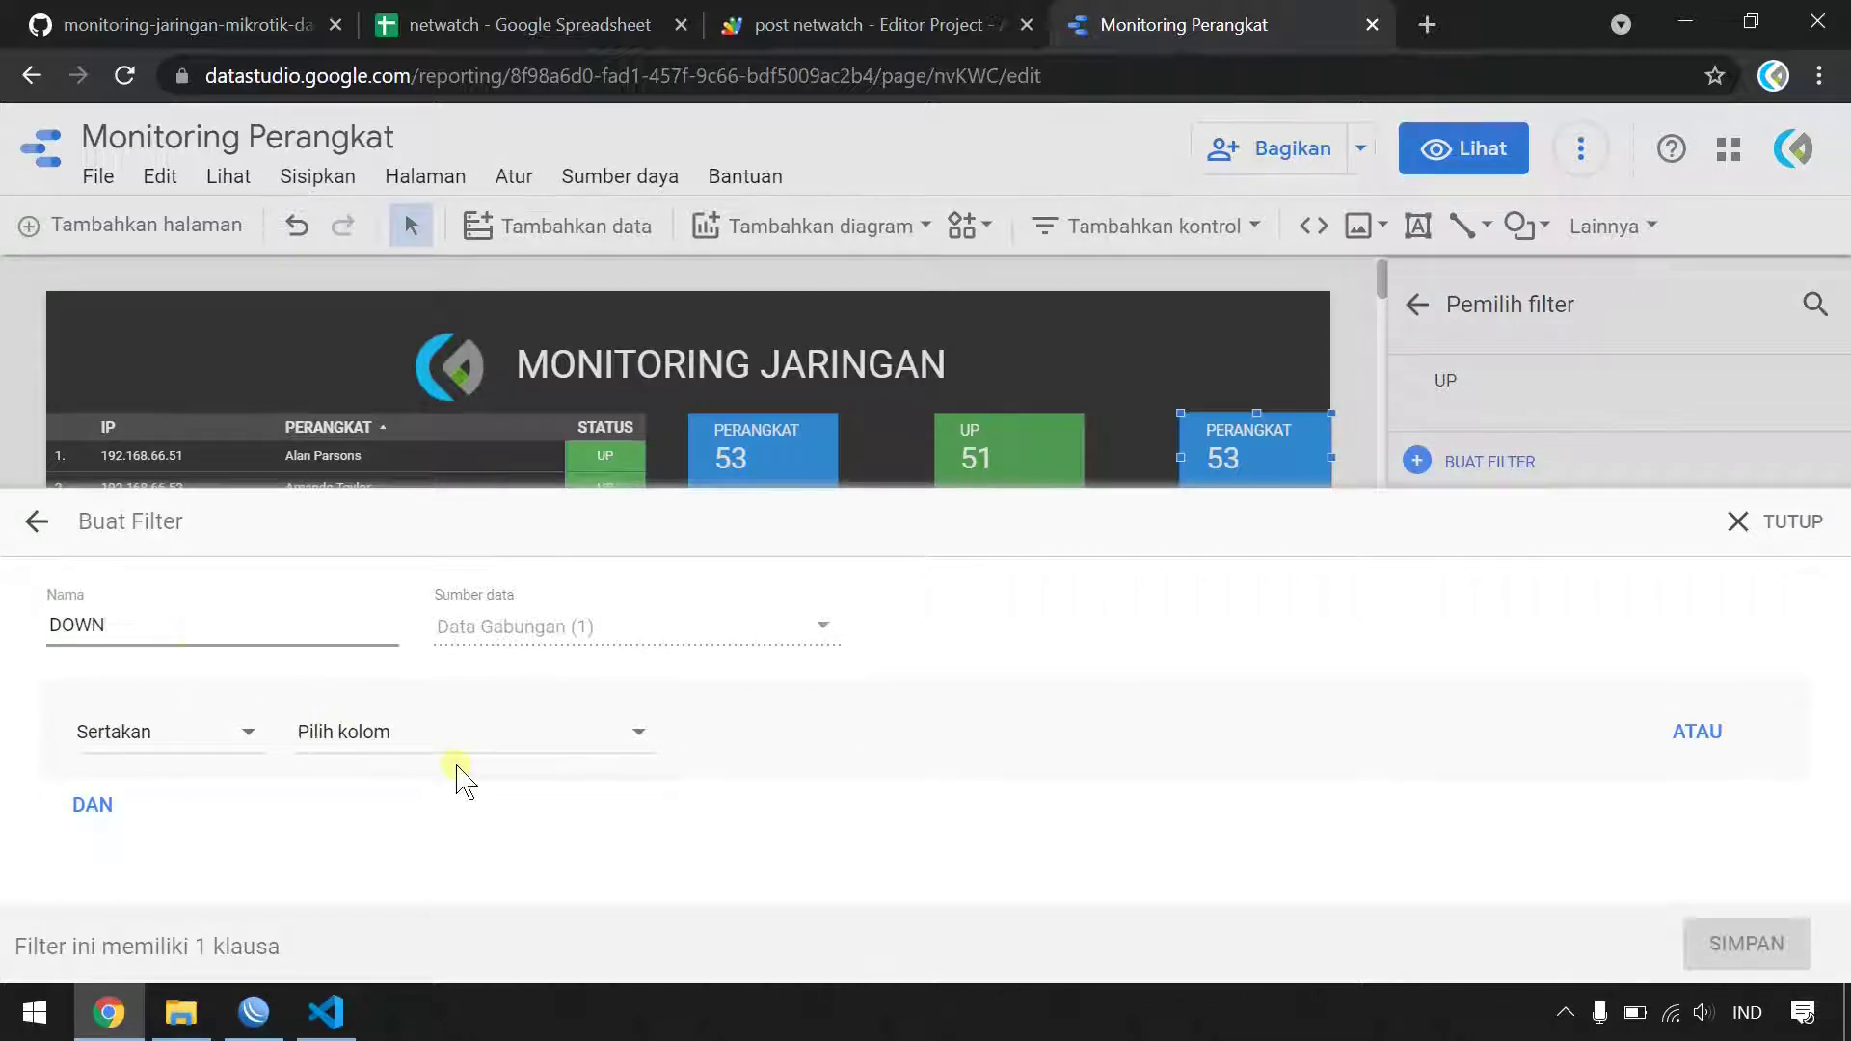
left_click(494, 748)
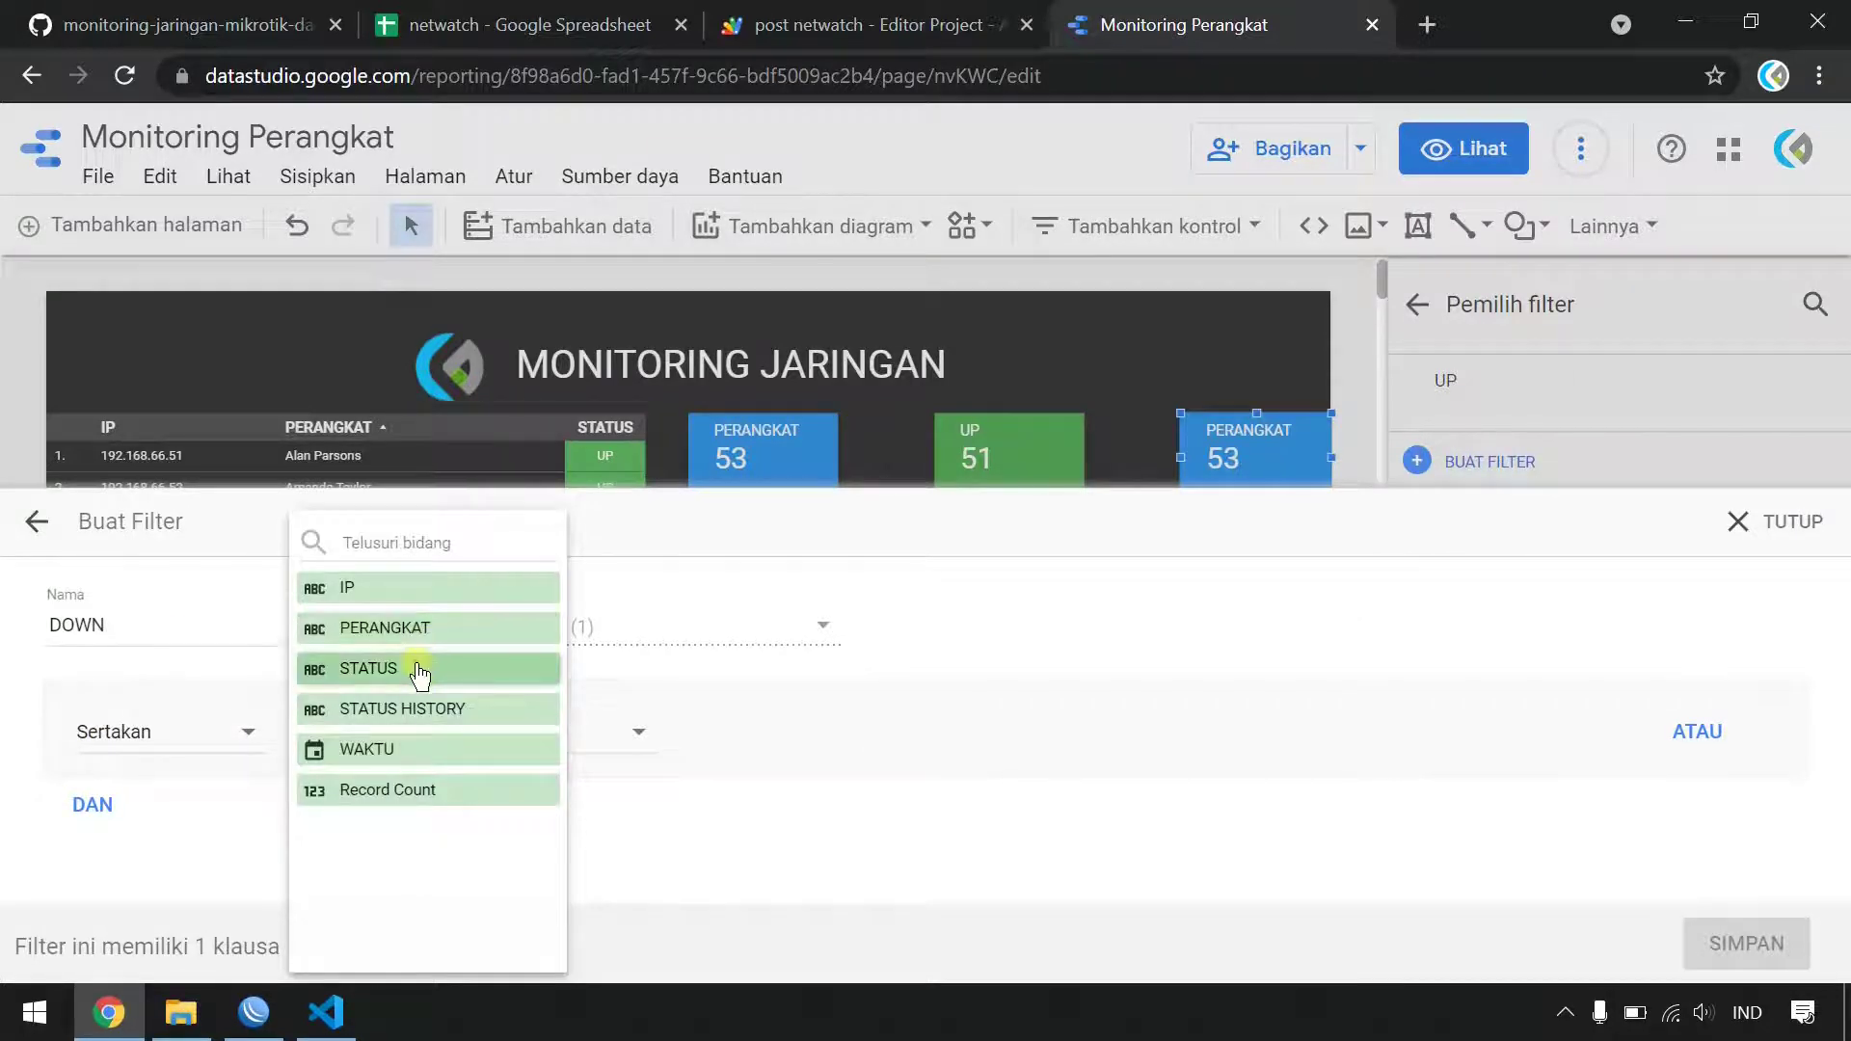
left_click(421, 675)
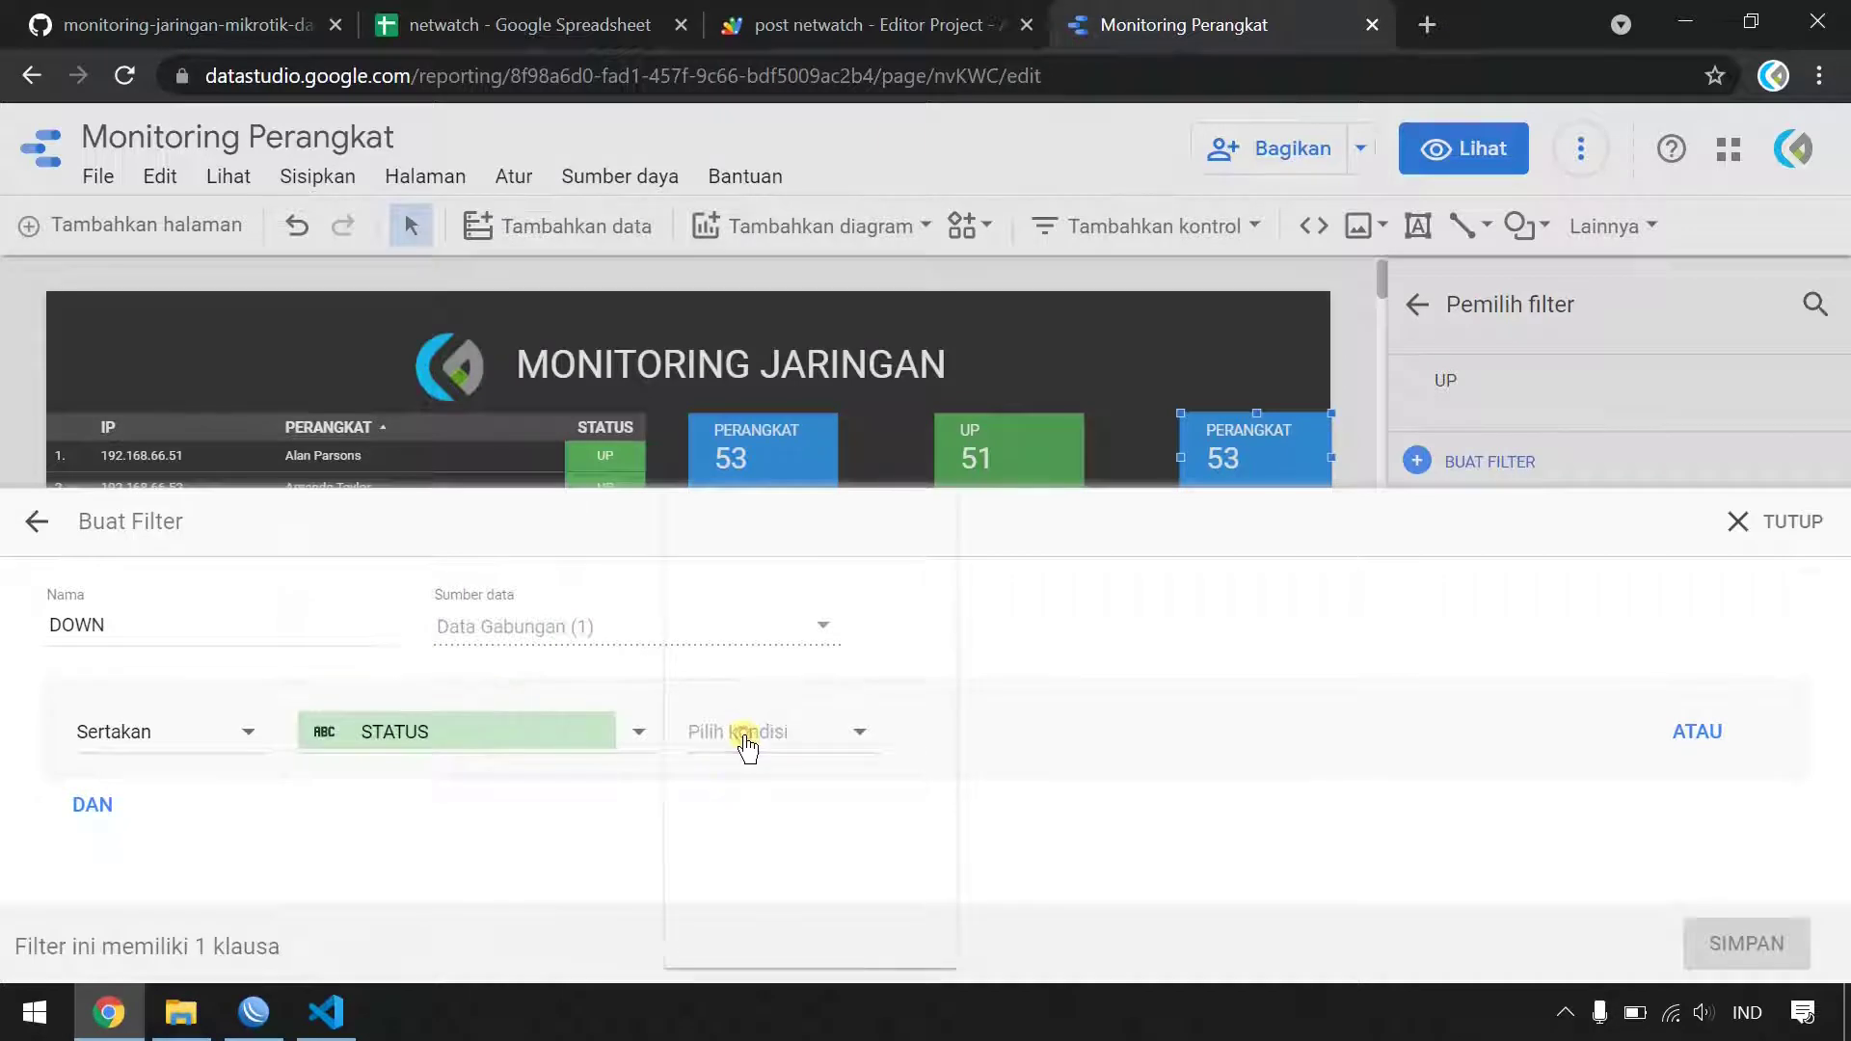
left_click(745, 742)
left_click(773, 601)
type("DO")
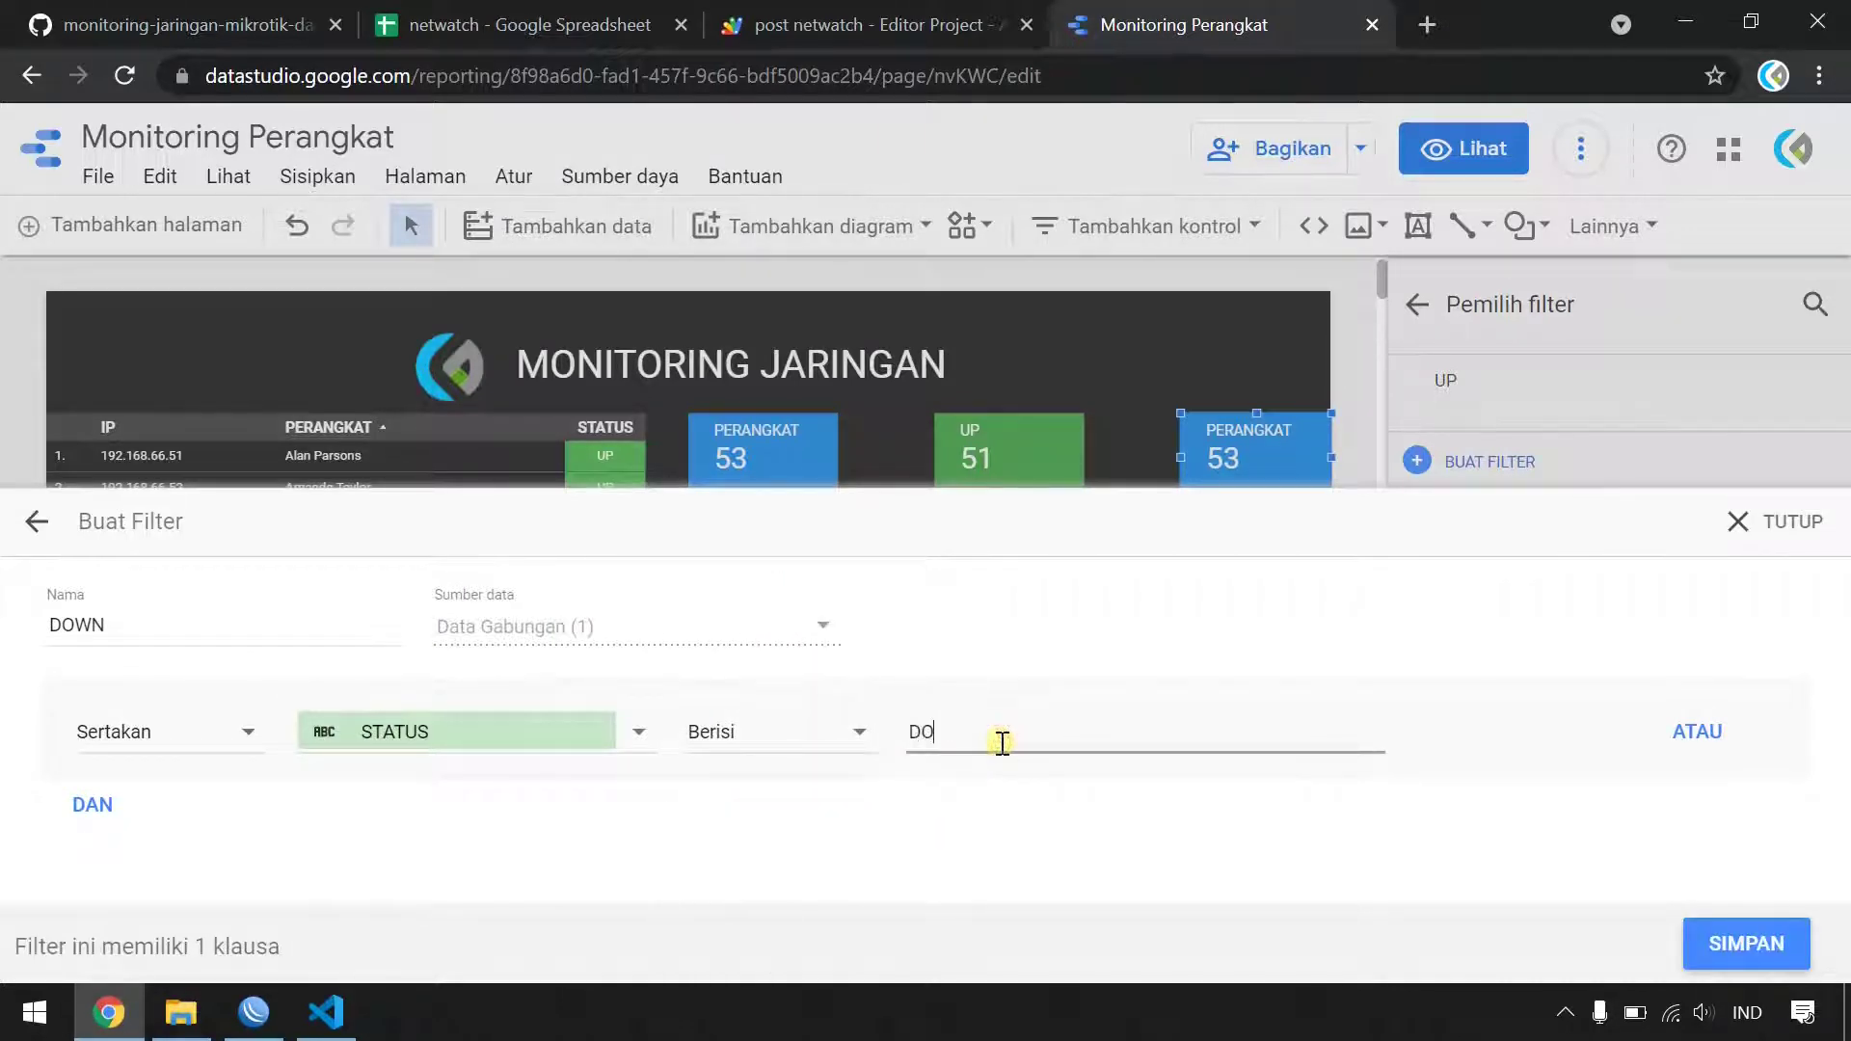
type("WN")
left_click(1711, 942)
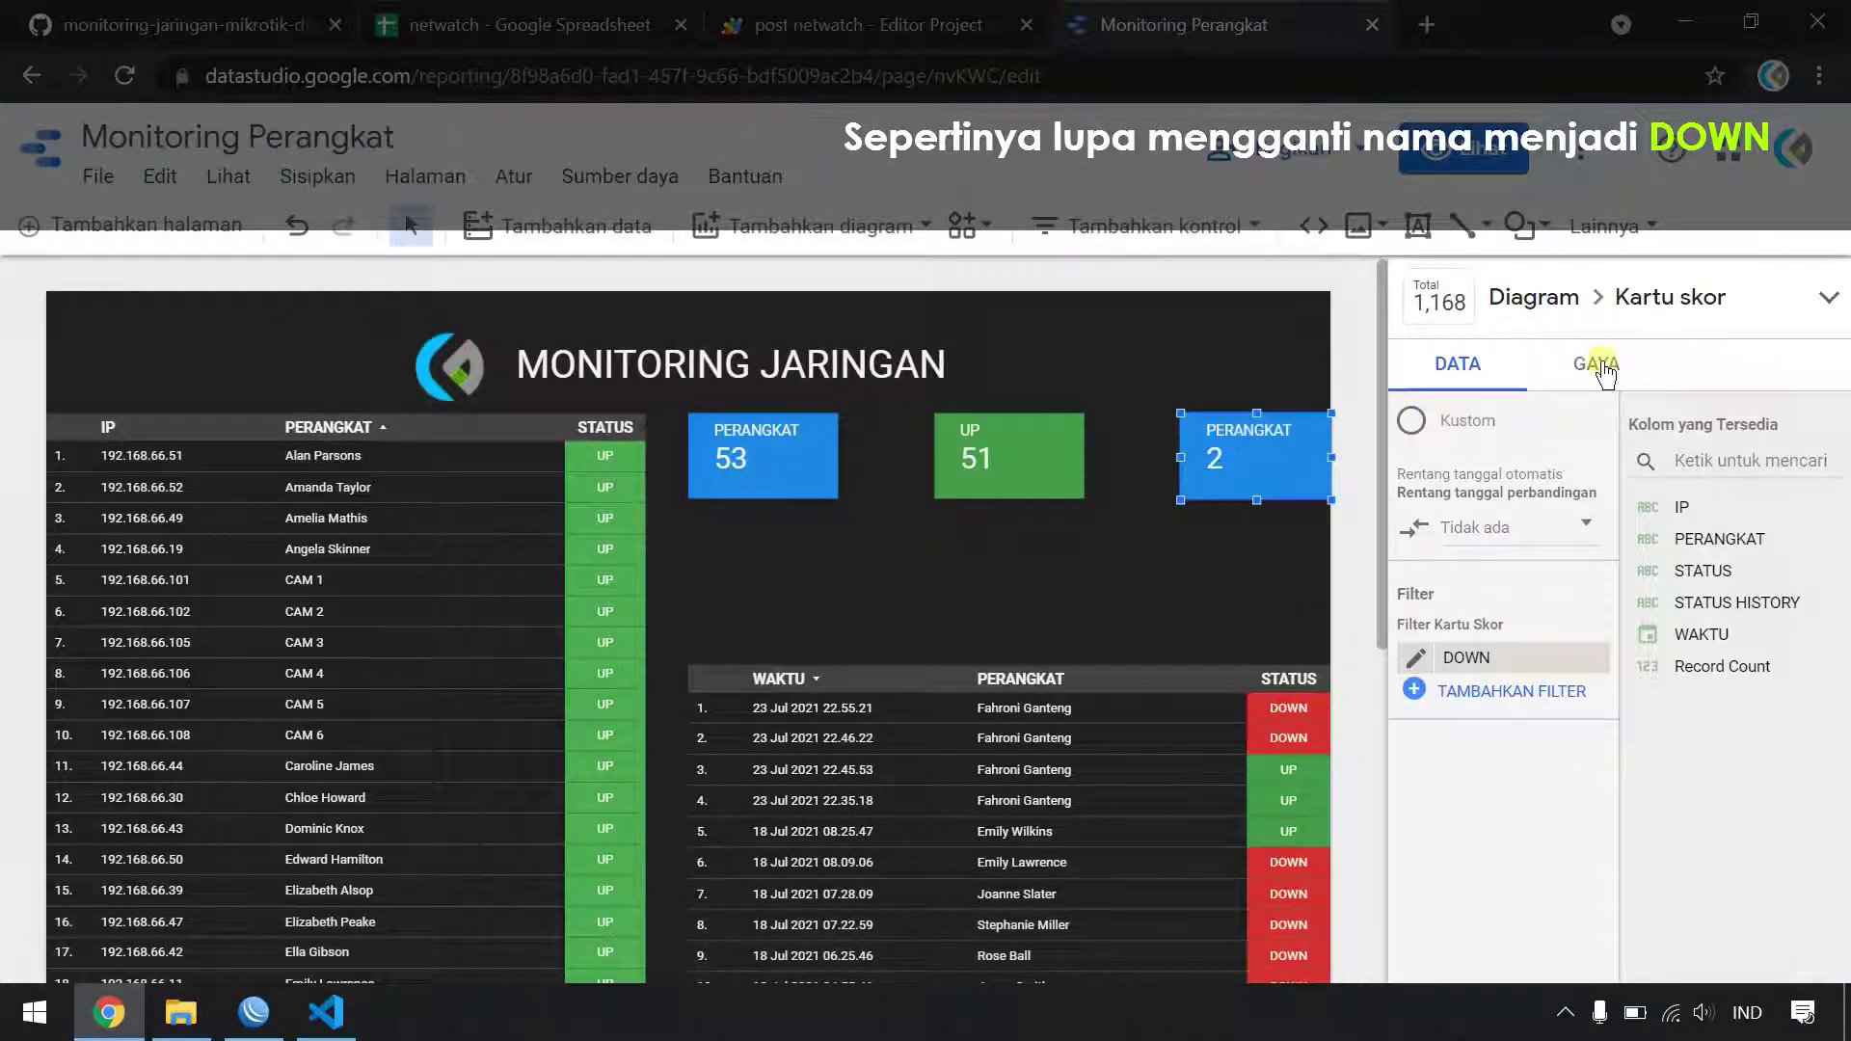
- Give the DOWN scorecard a red background
left_click(1600, 366)
scroll(1624, 713, "down", 5)
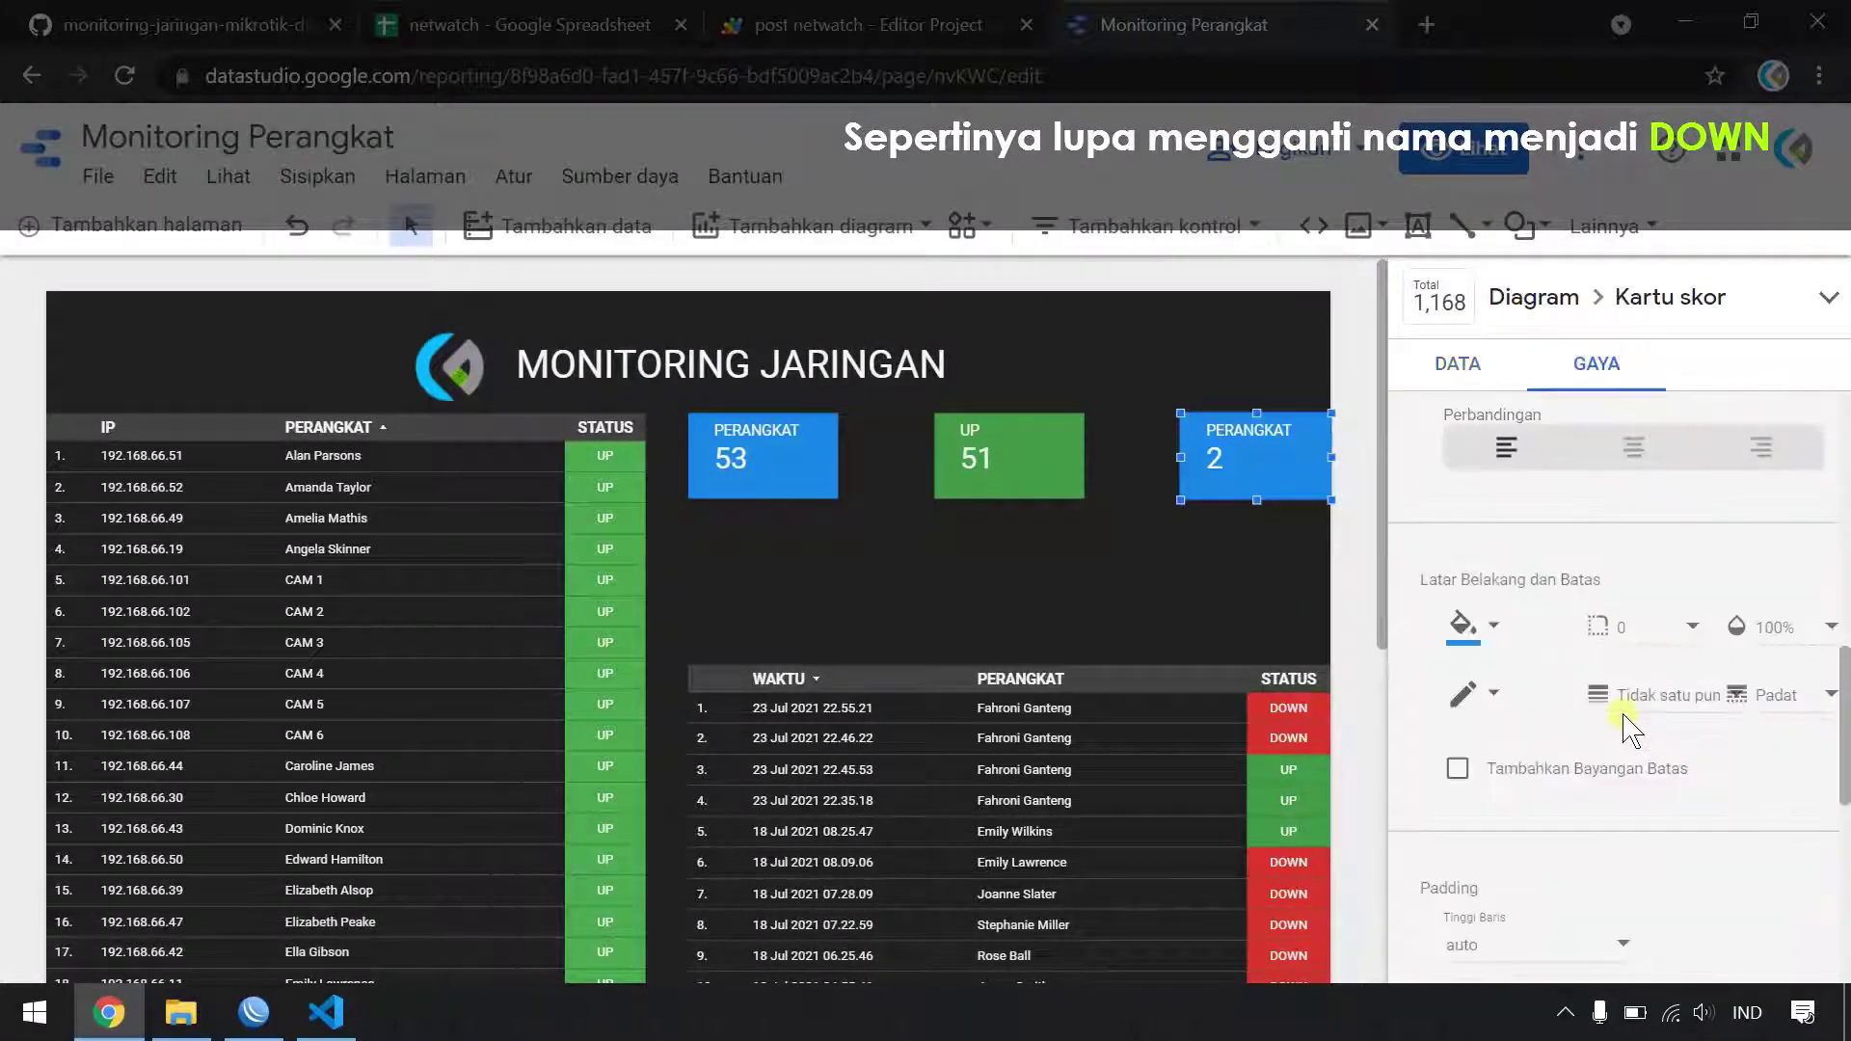
left_click(1461, 626)
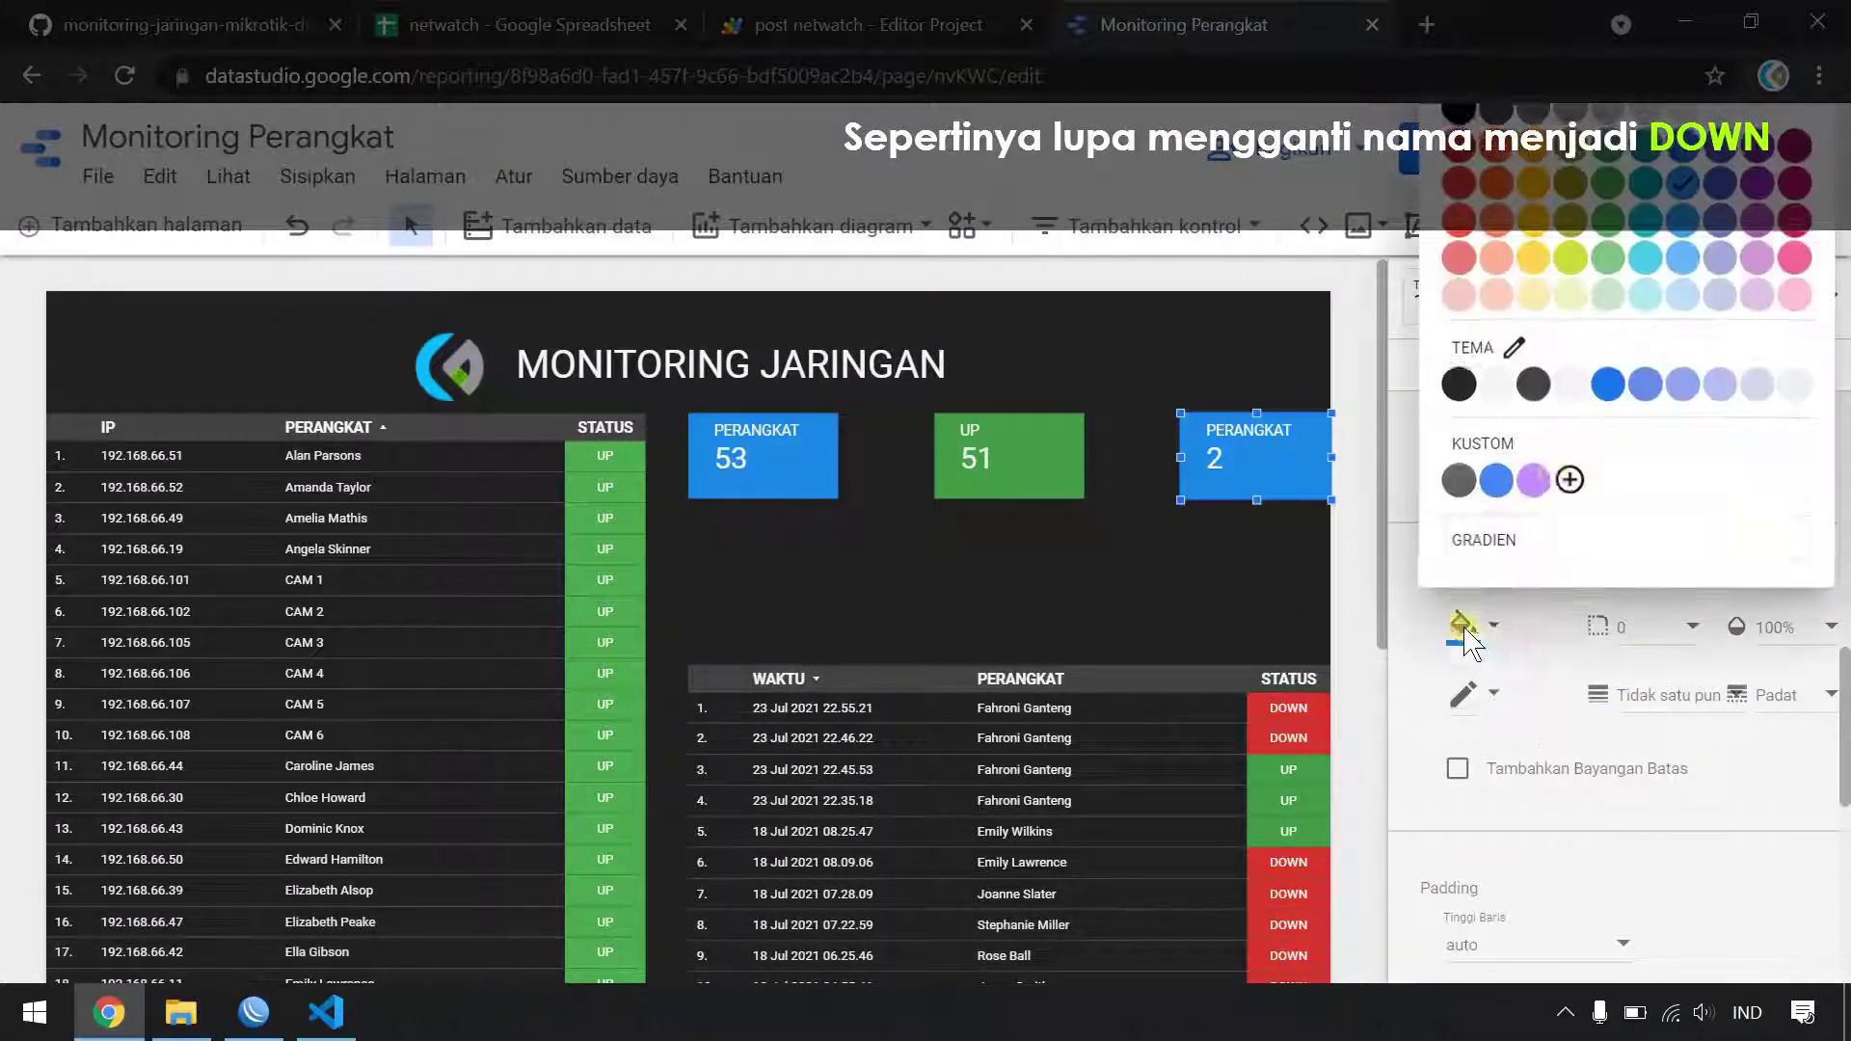
left_click(1454, 197)
left_click(1107, 549)
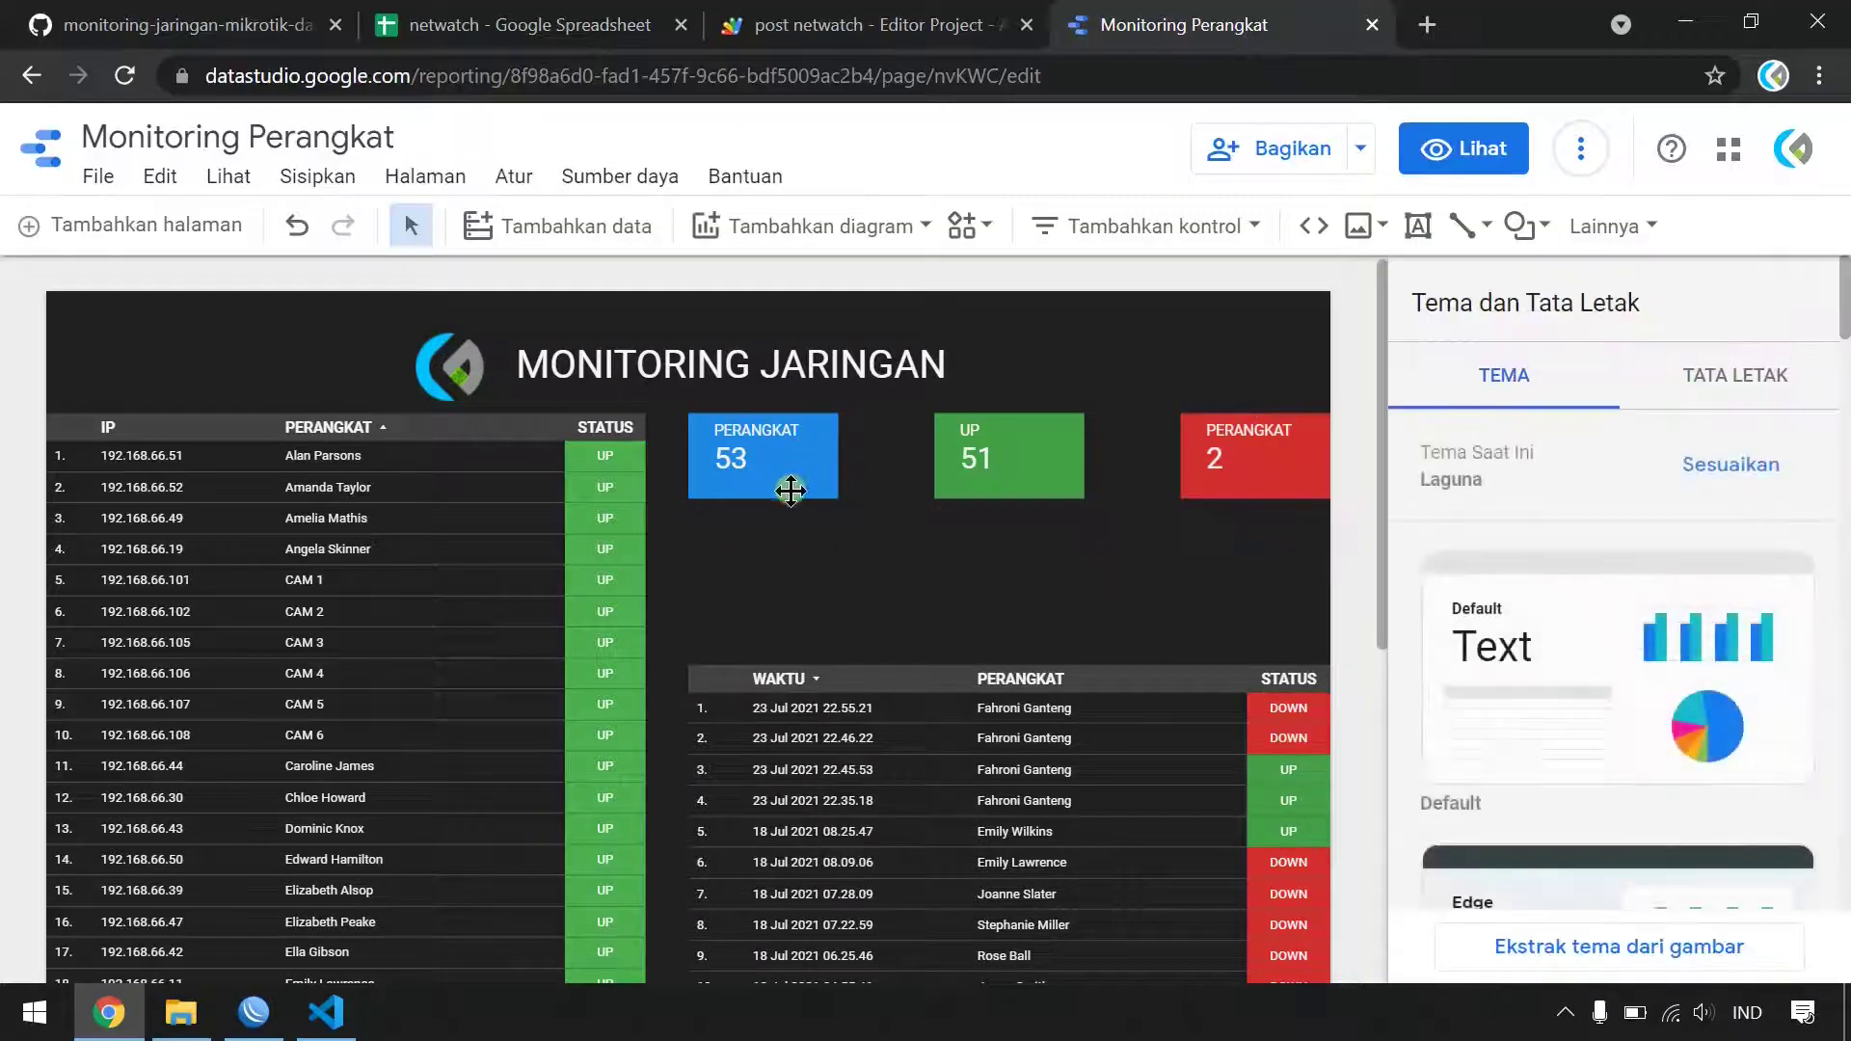
- Widen the three scorecards and space them evenly across the top row
left_click(802, 457)
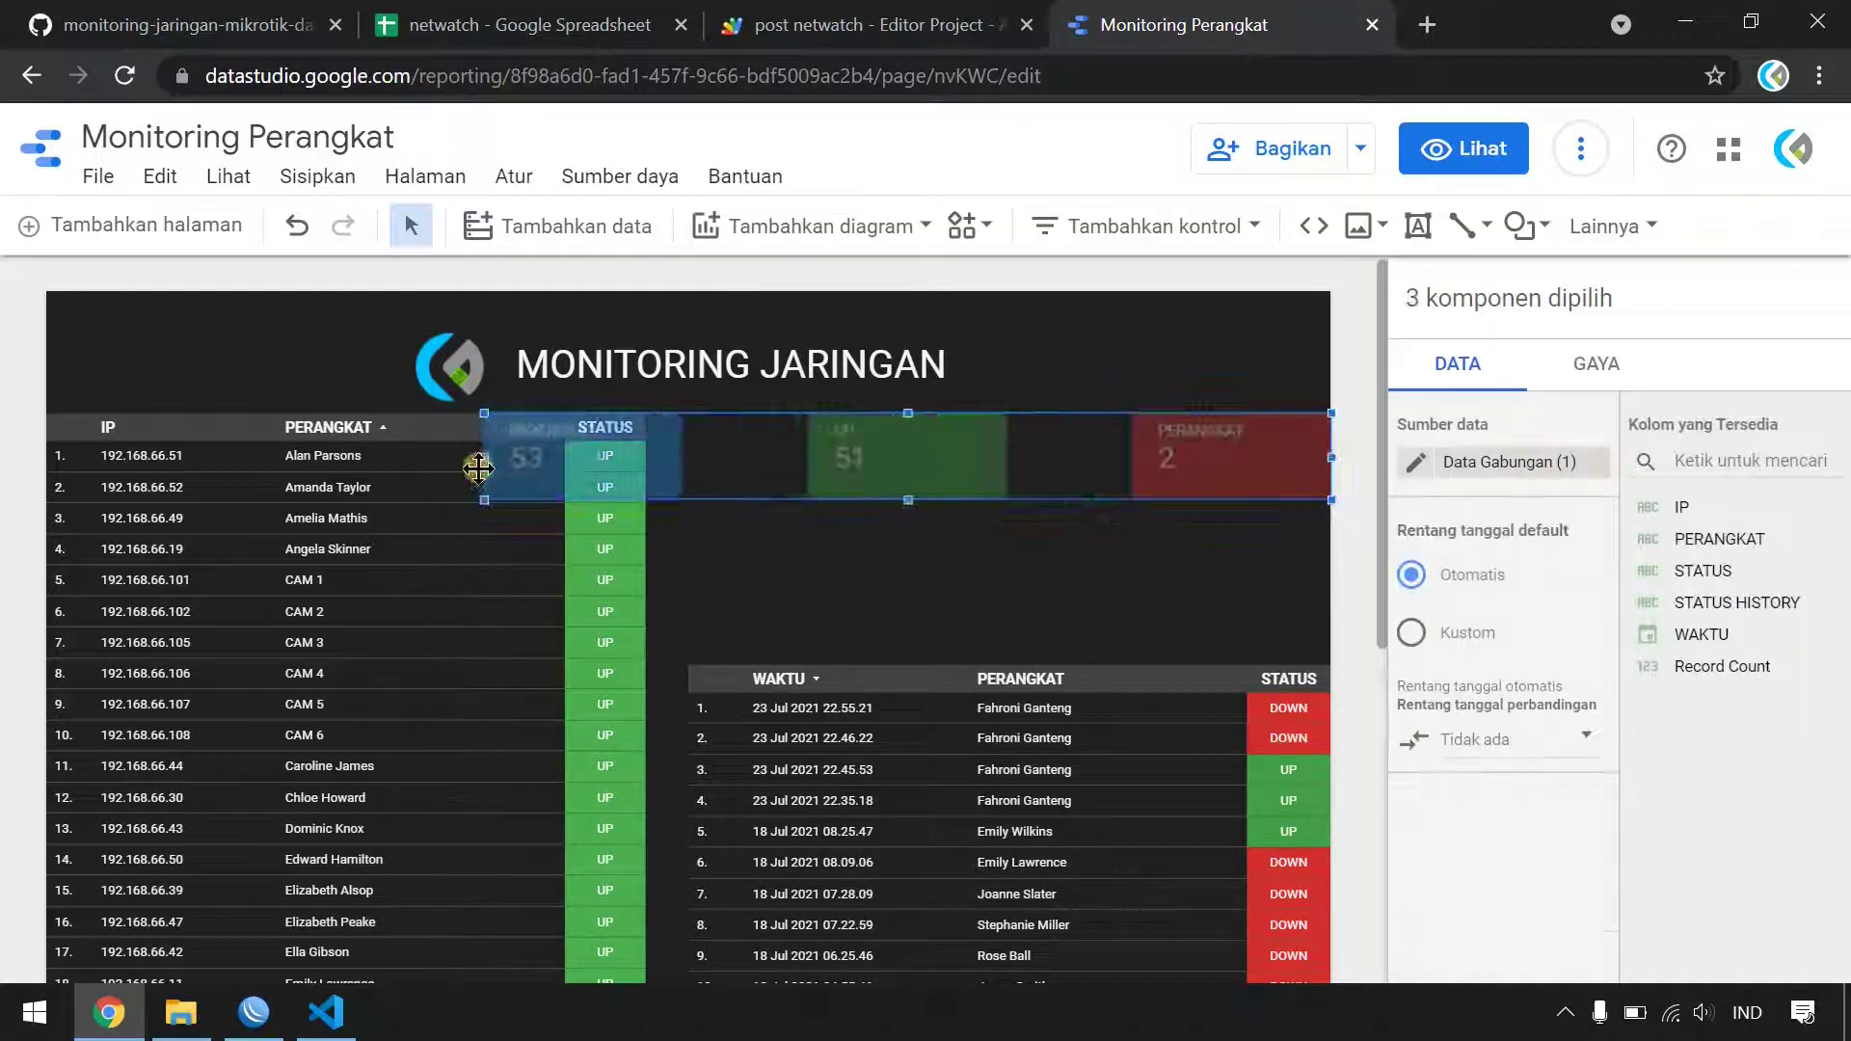
left_click_drag(767, 469, 1010, 449)
left_click(1093, 583)
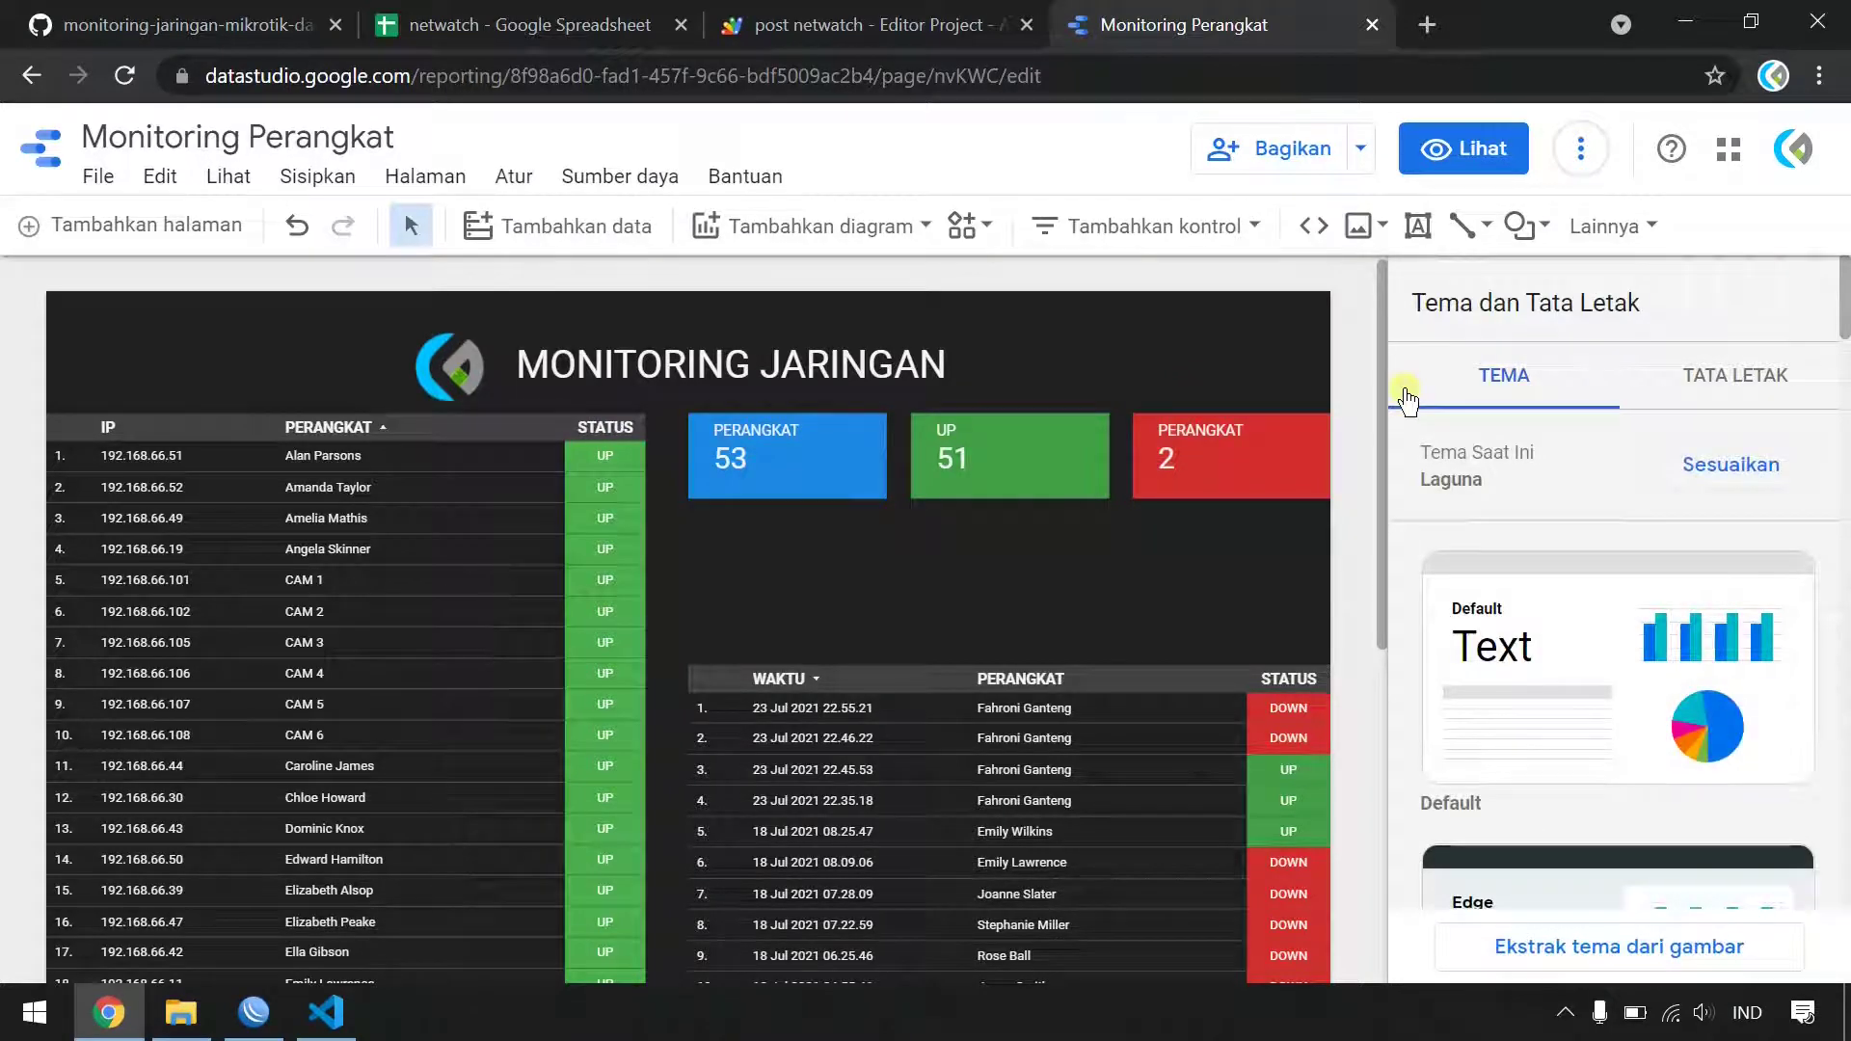
- Add a drop-down list control below the scorecards
left_click(1193, 248)
left_click(1199, 297)
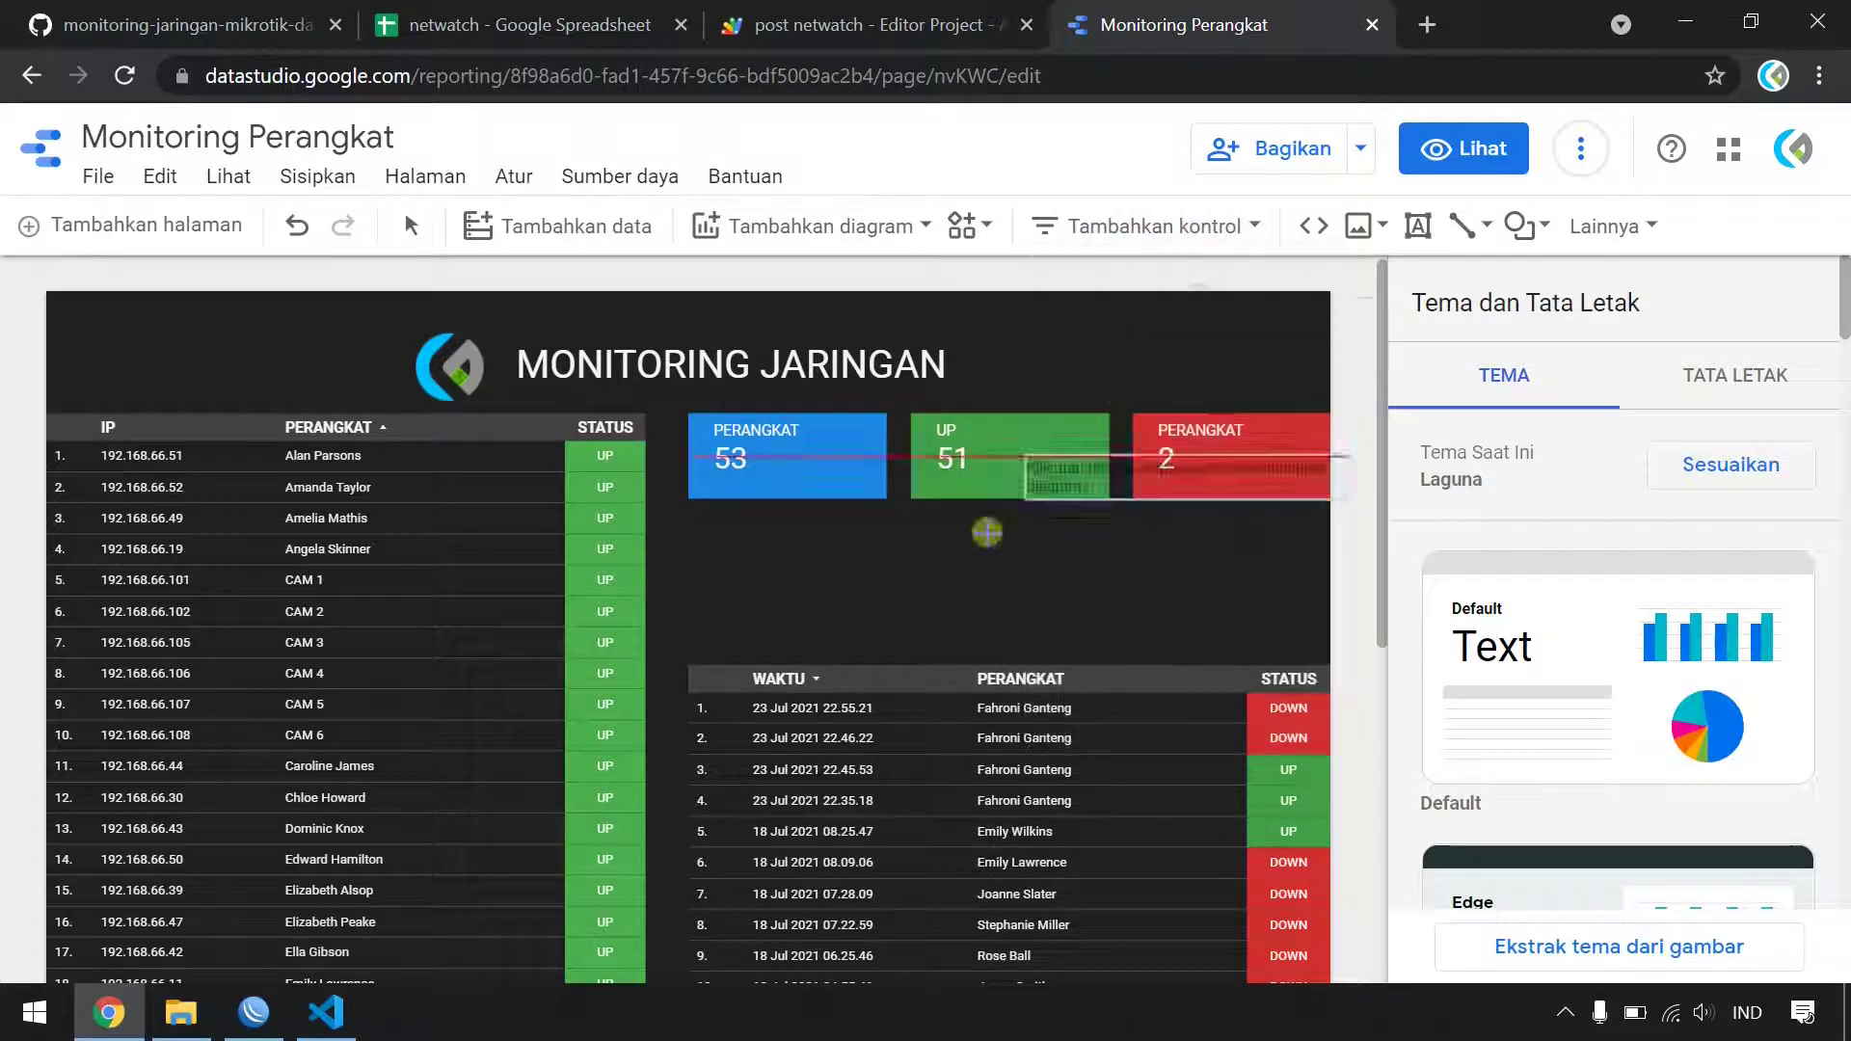
left_click(688, 525)
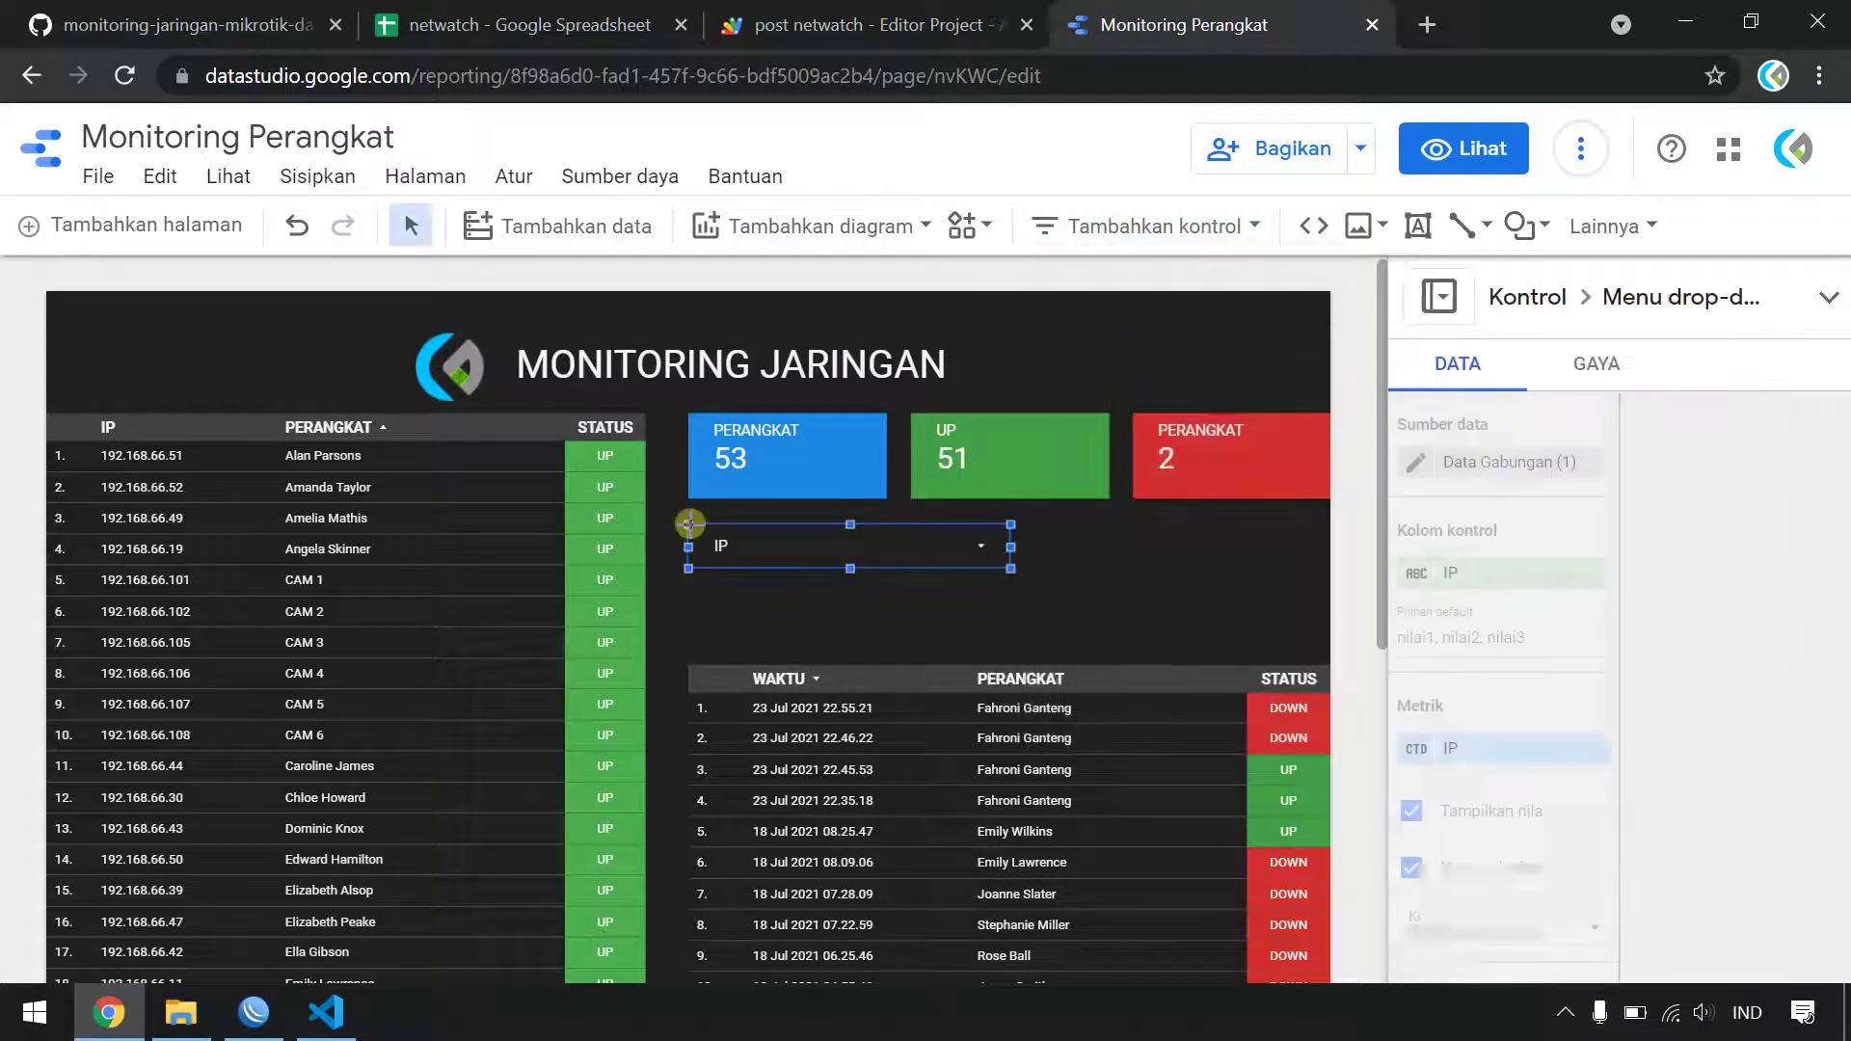
- Set the drop-down control to list PERANGKAT values, remove the IP metric, and widen it
left_click(1552, 575)
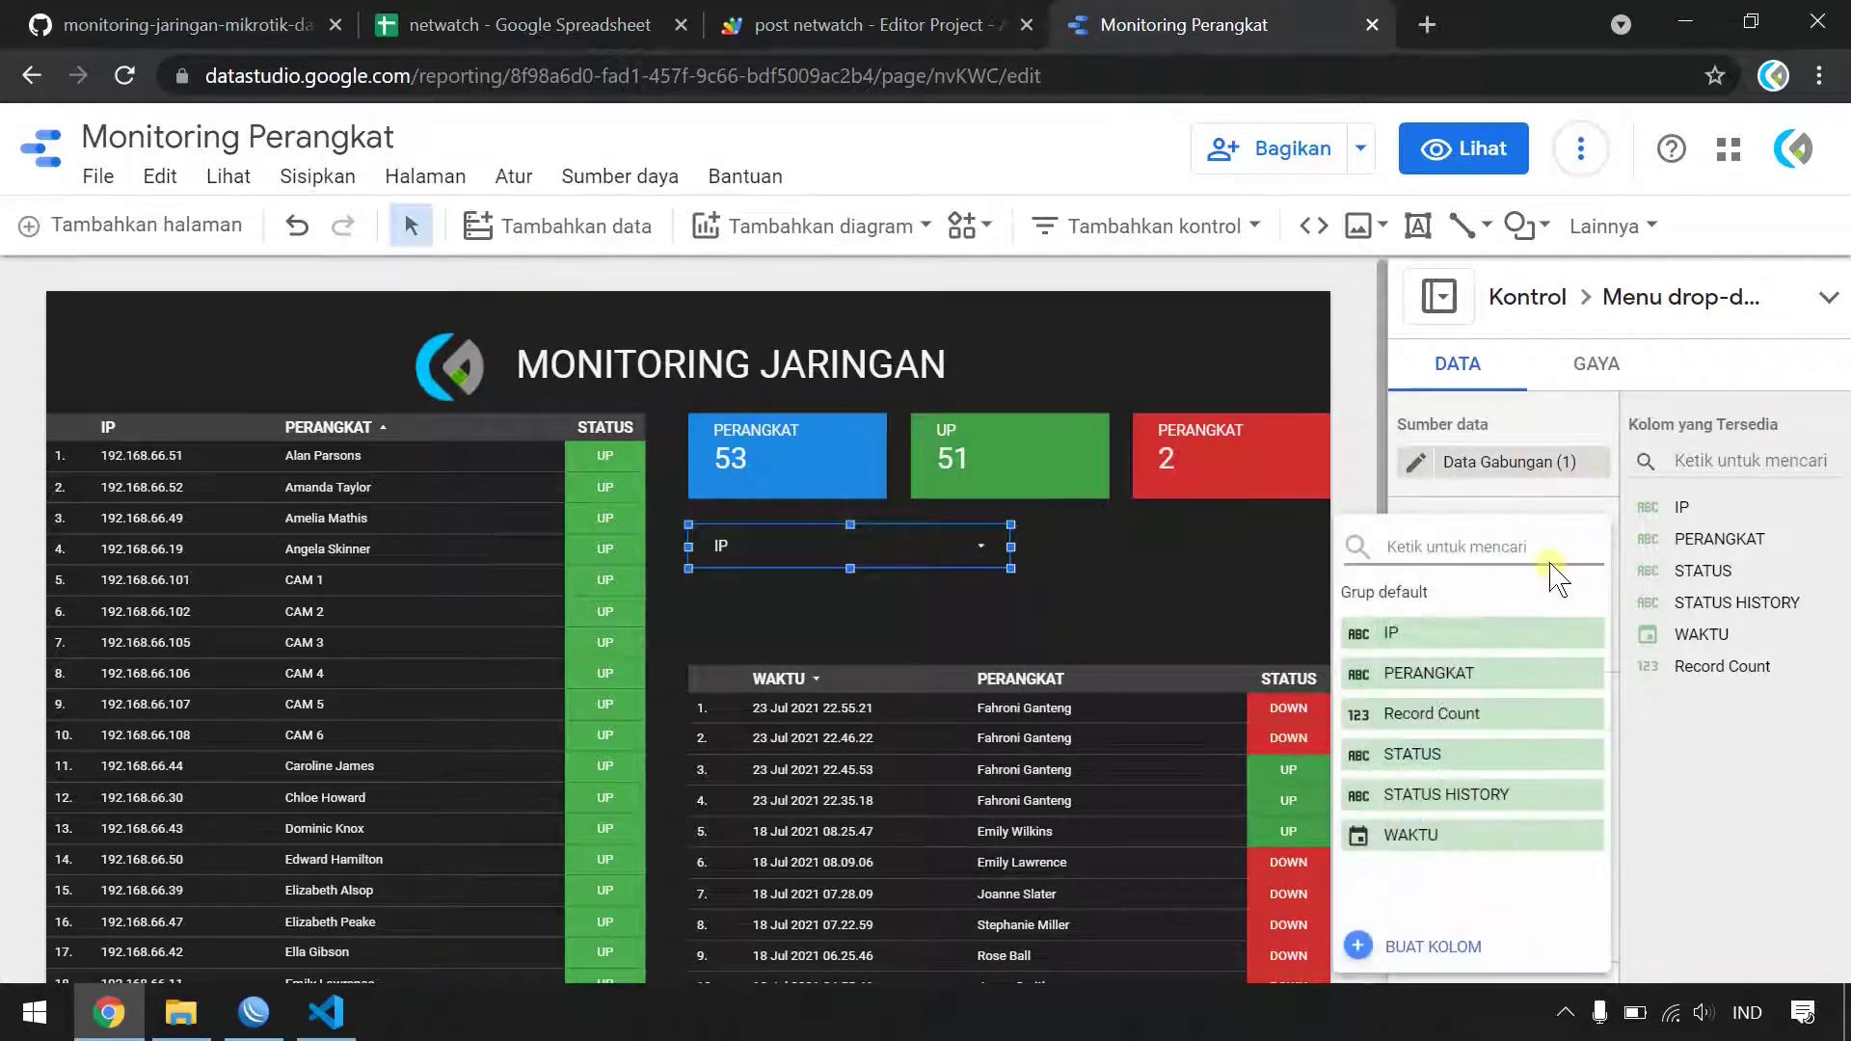
left_click(1472, 674)
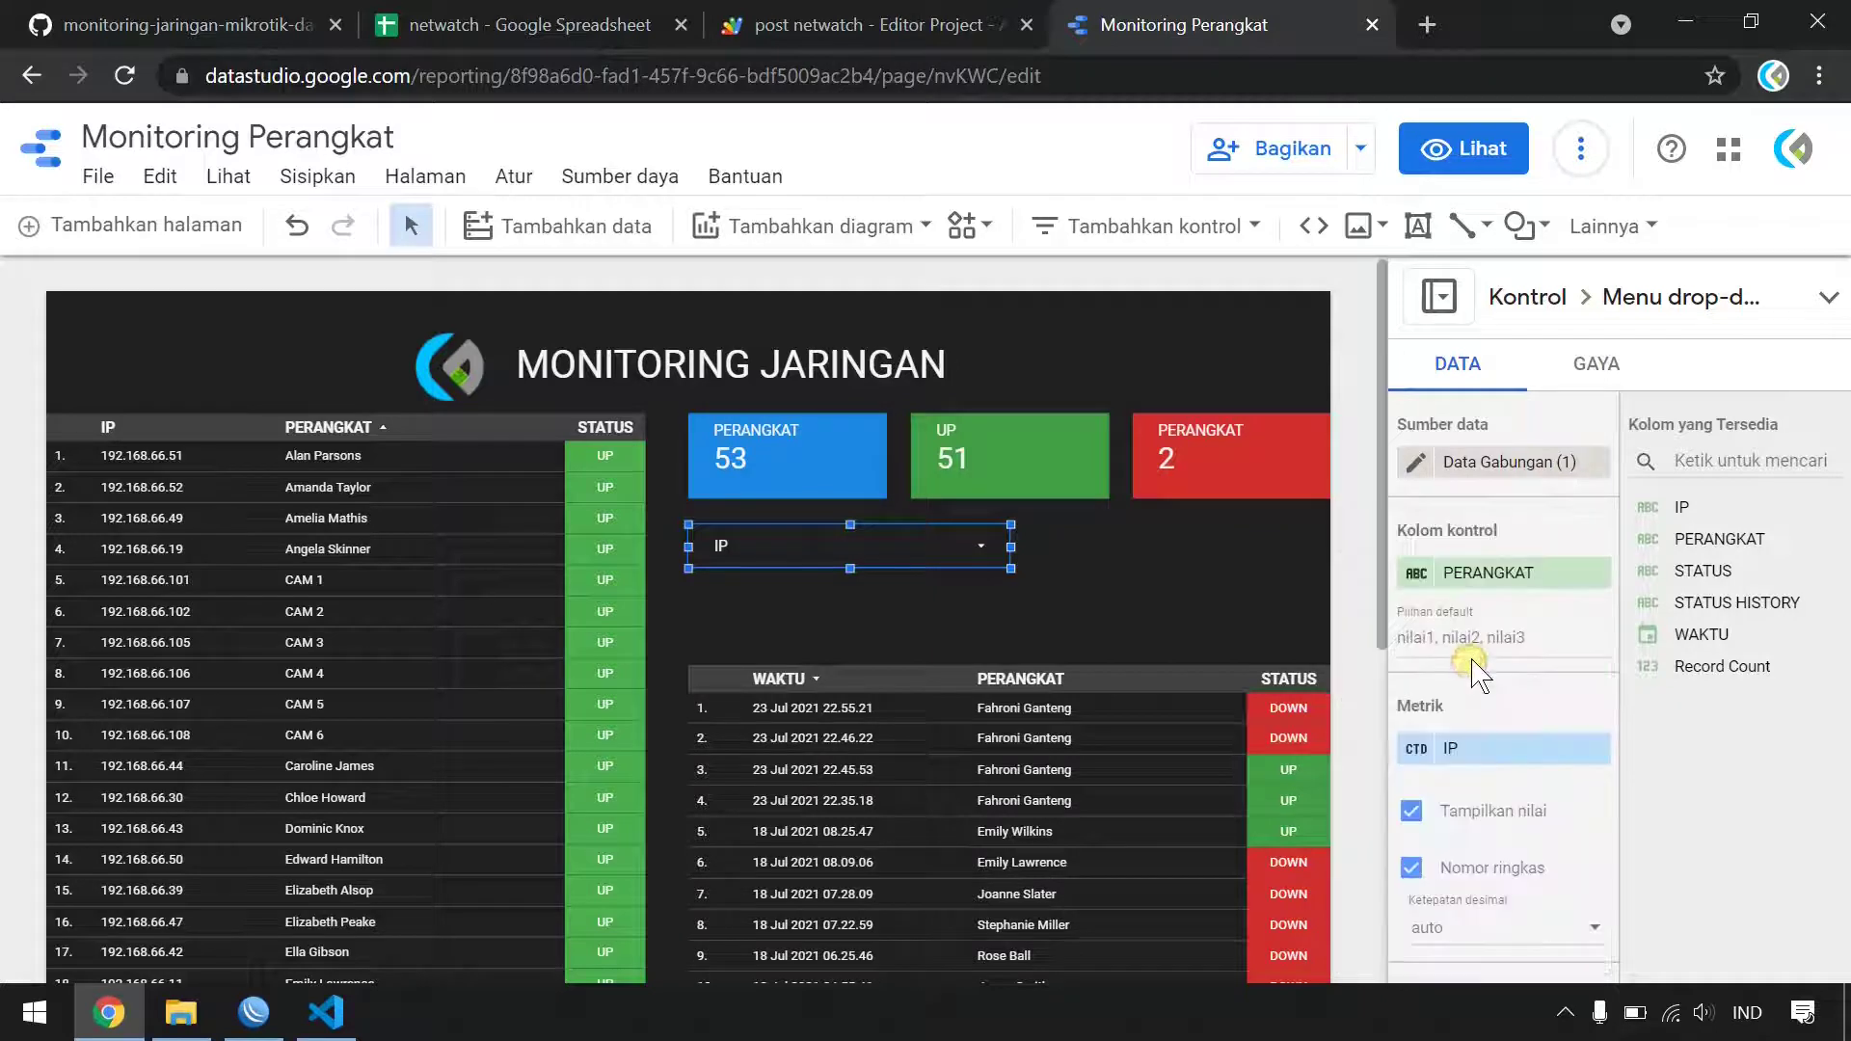
left_click(1596, 749)
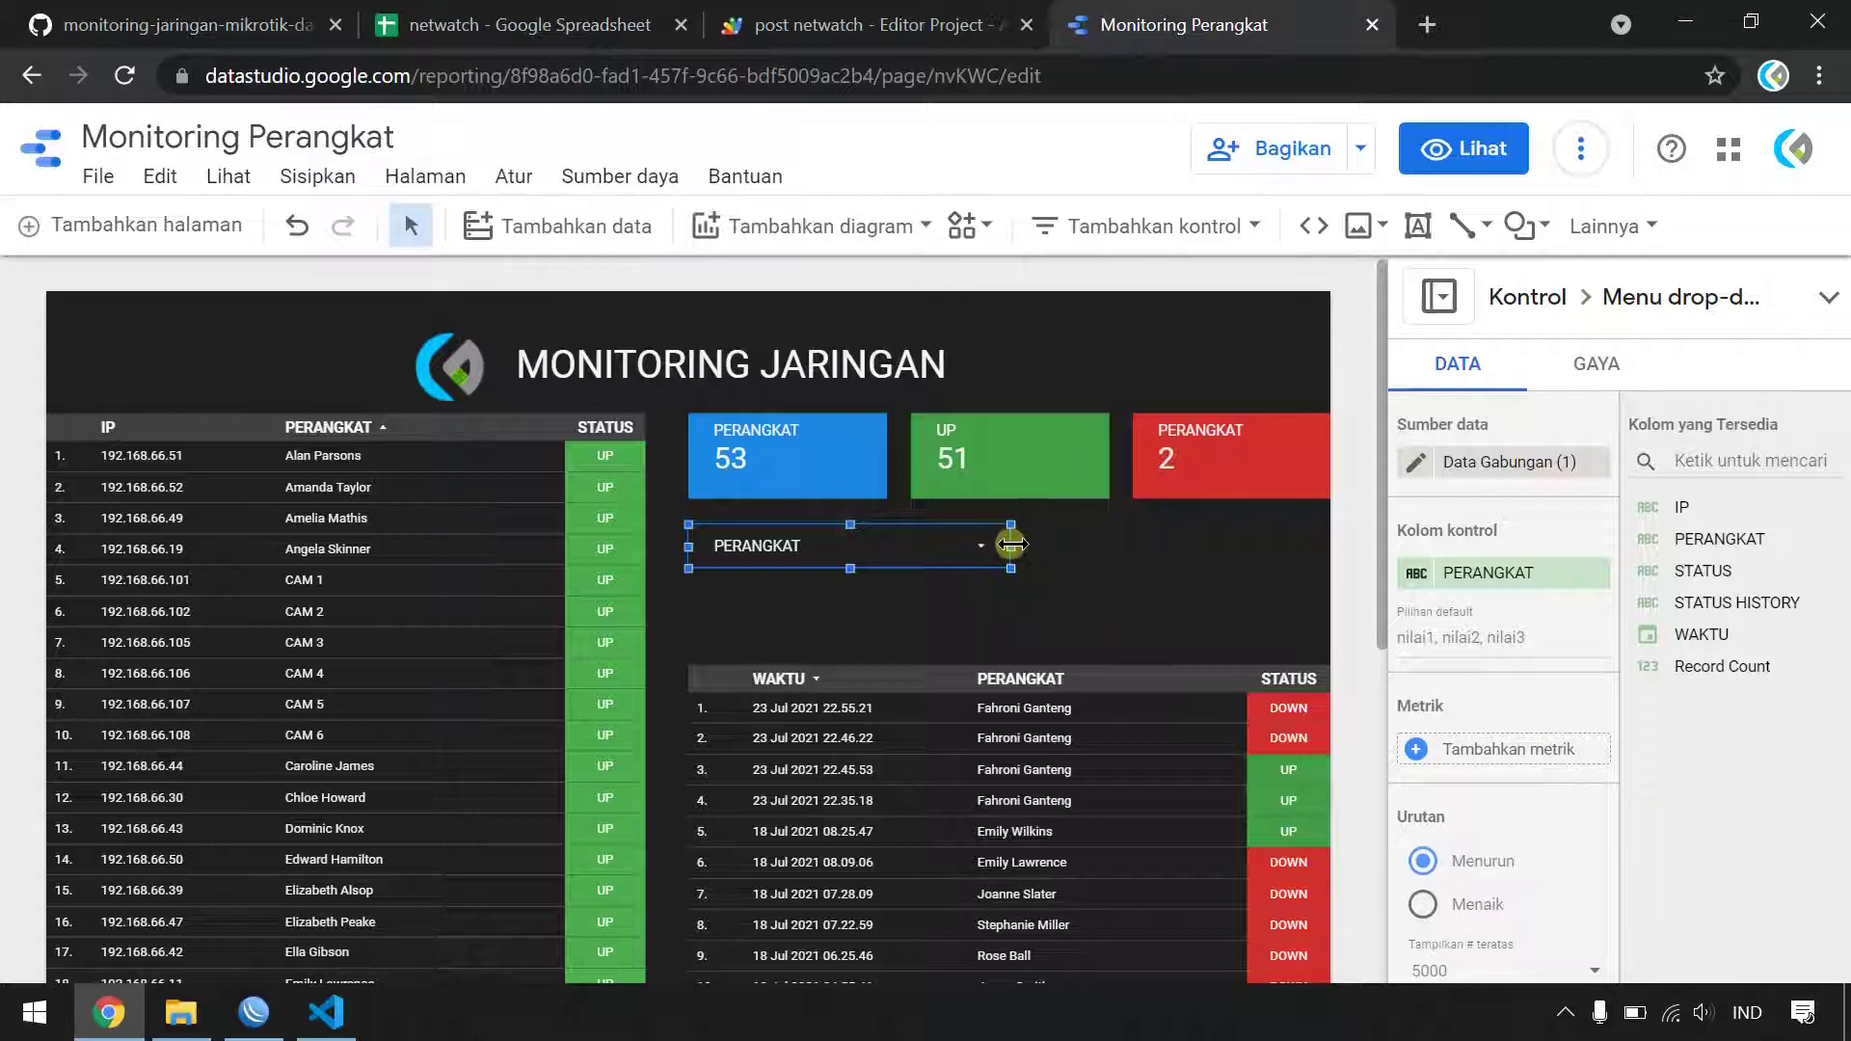
mouse_move(1012, 546)
left_mouse_down()
mouse_move(1234, 586)
mouse_move(1331, 546)
left_mouse_up()
left_click(1596, 363)
scroll(1600, 675, "down", 5)
left_click(1463, 745)
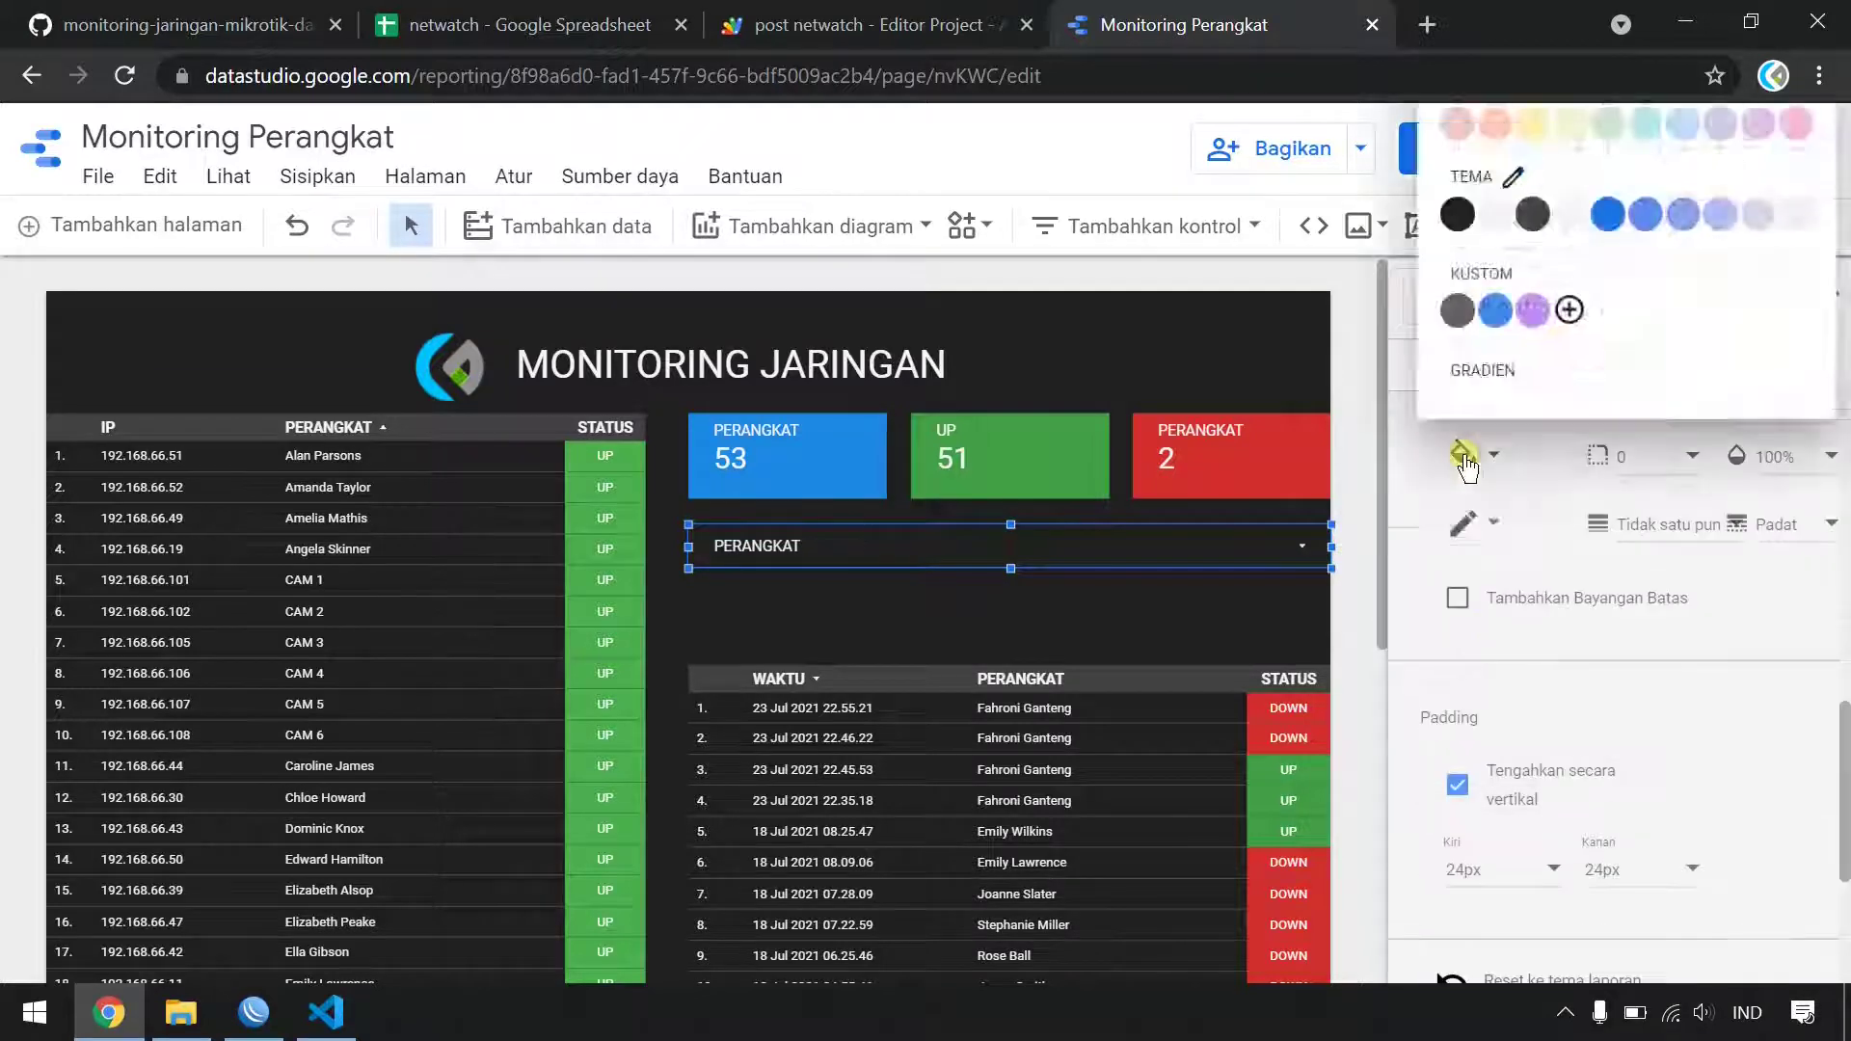
left_click(1218, 593)
left_click(1217, 593)
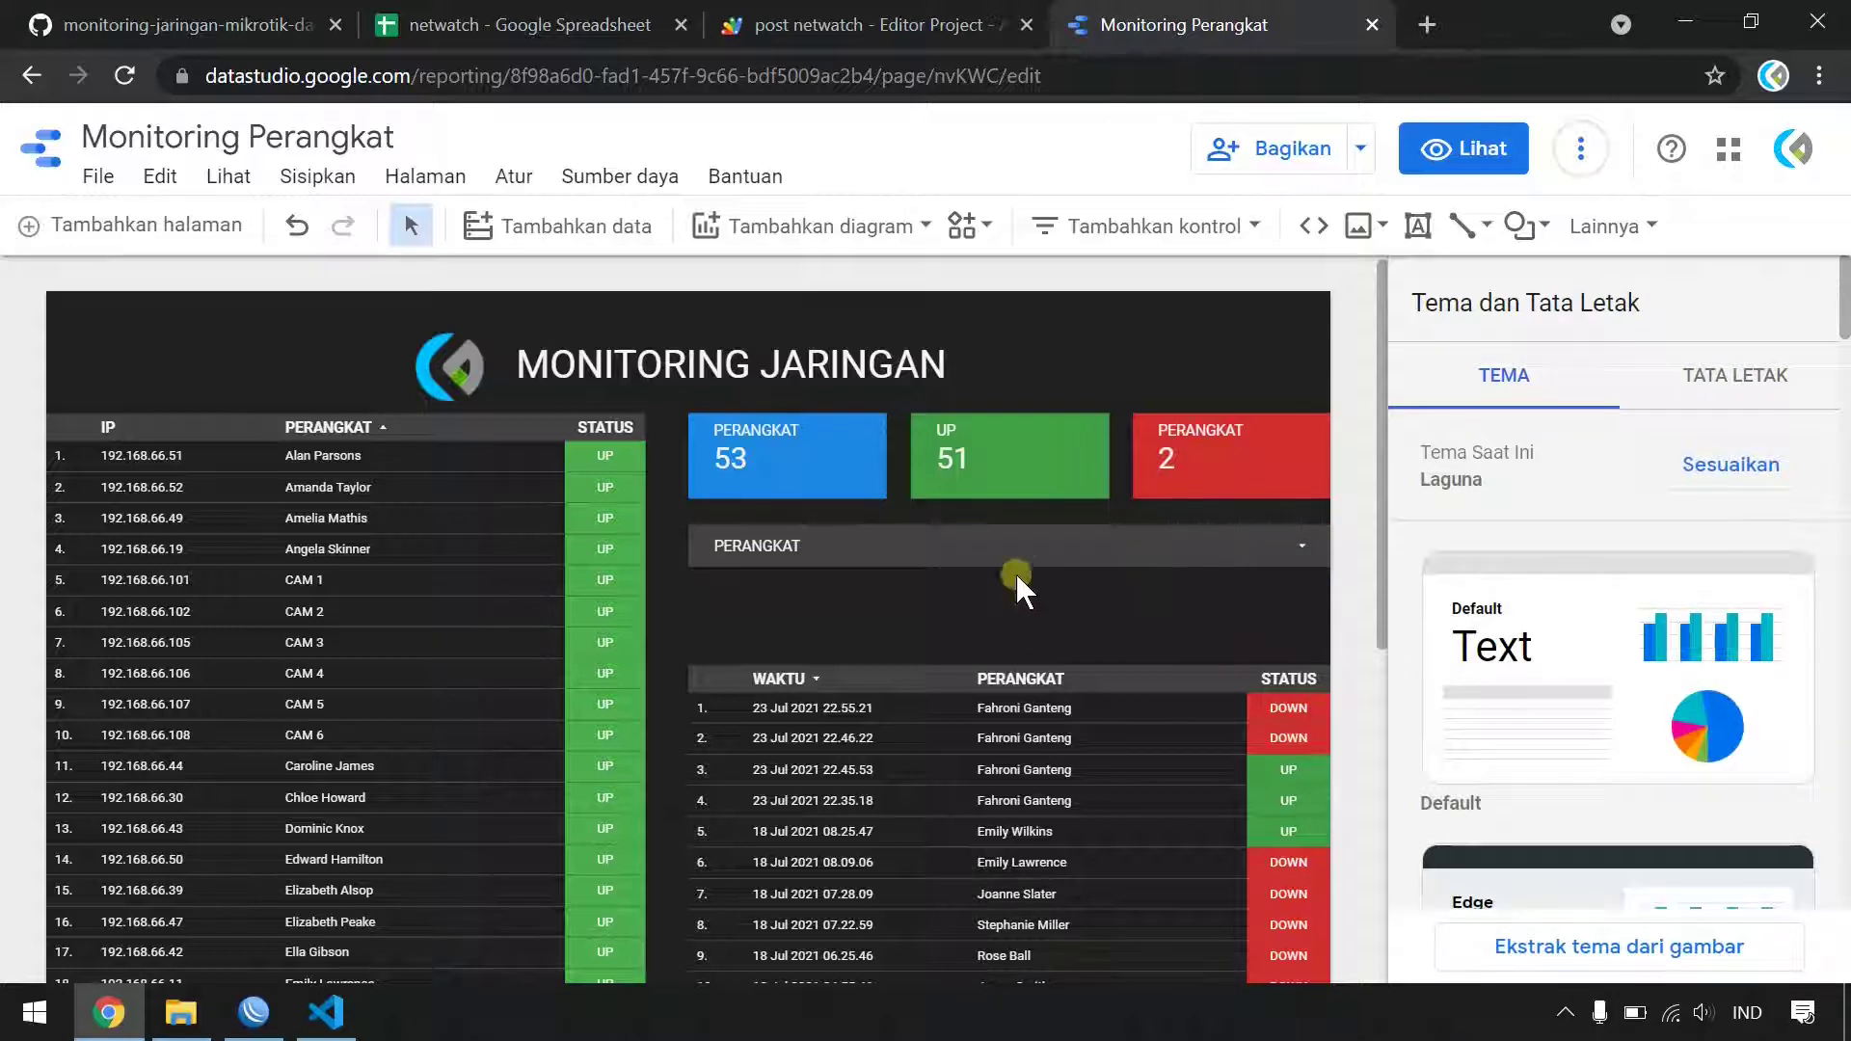
- Duplicate the PERANGKAT drop-down below itself and switch the copy to the STATUS field
left_click(1014, 543)
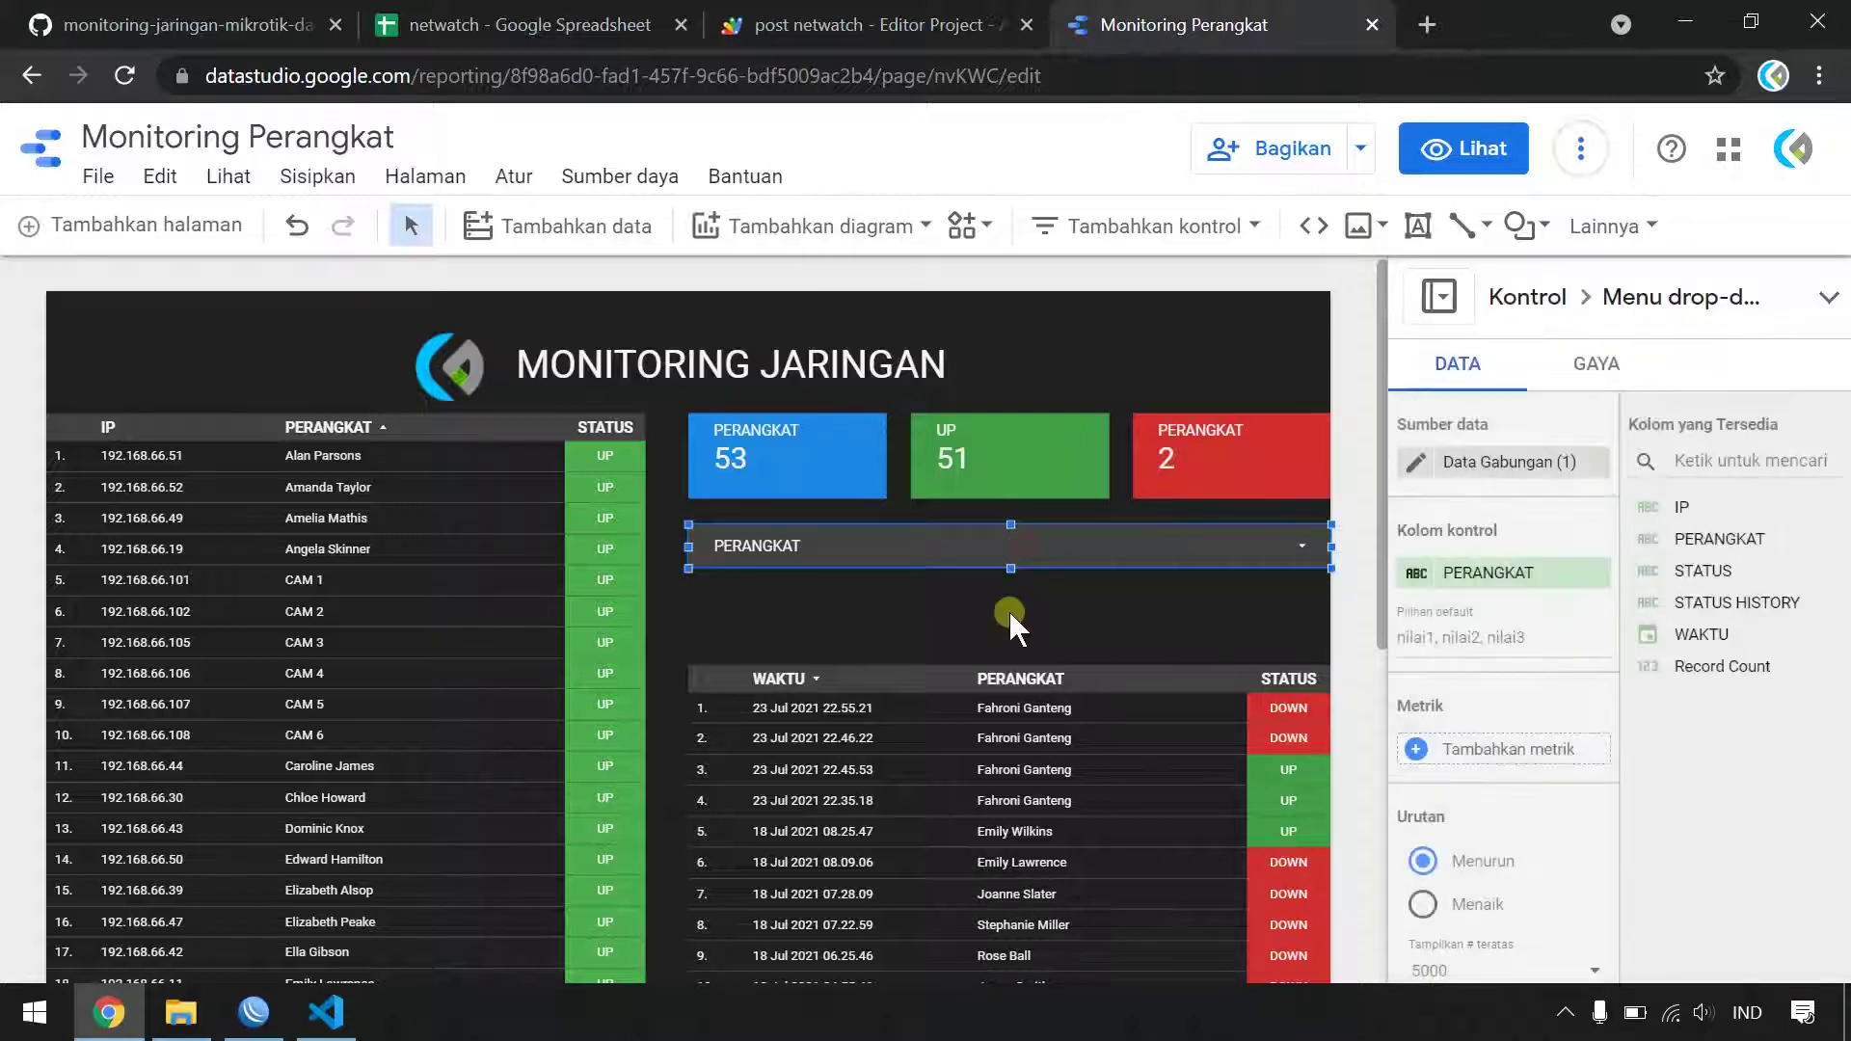
key("ctrl+d")
left_click_drag(975, 576, 947, 600)
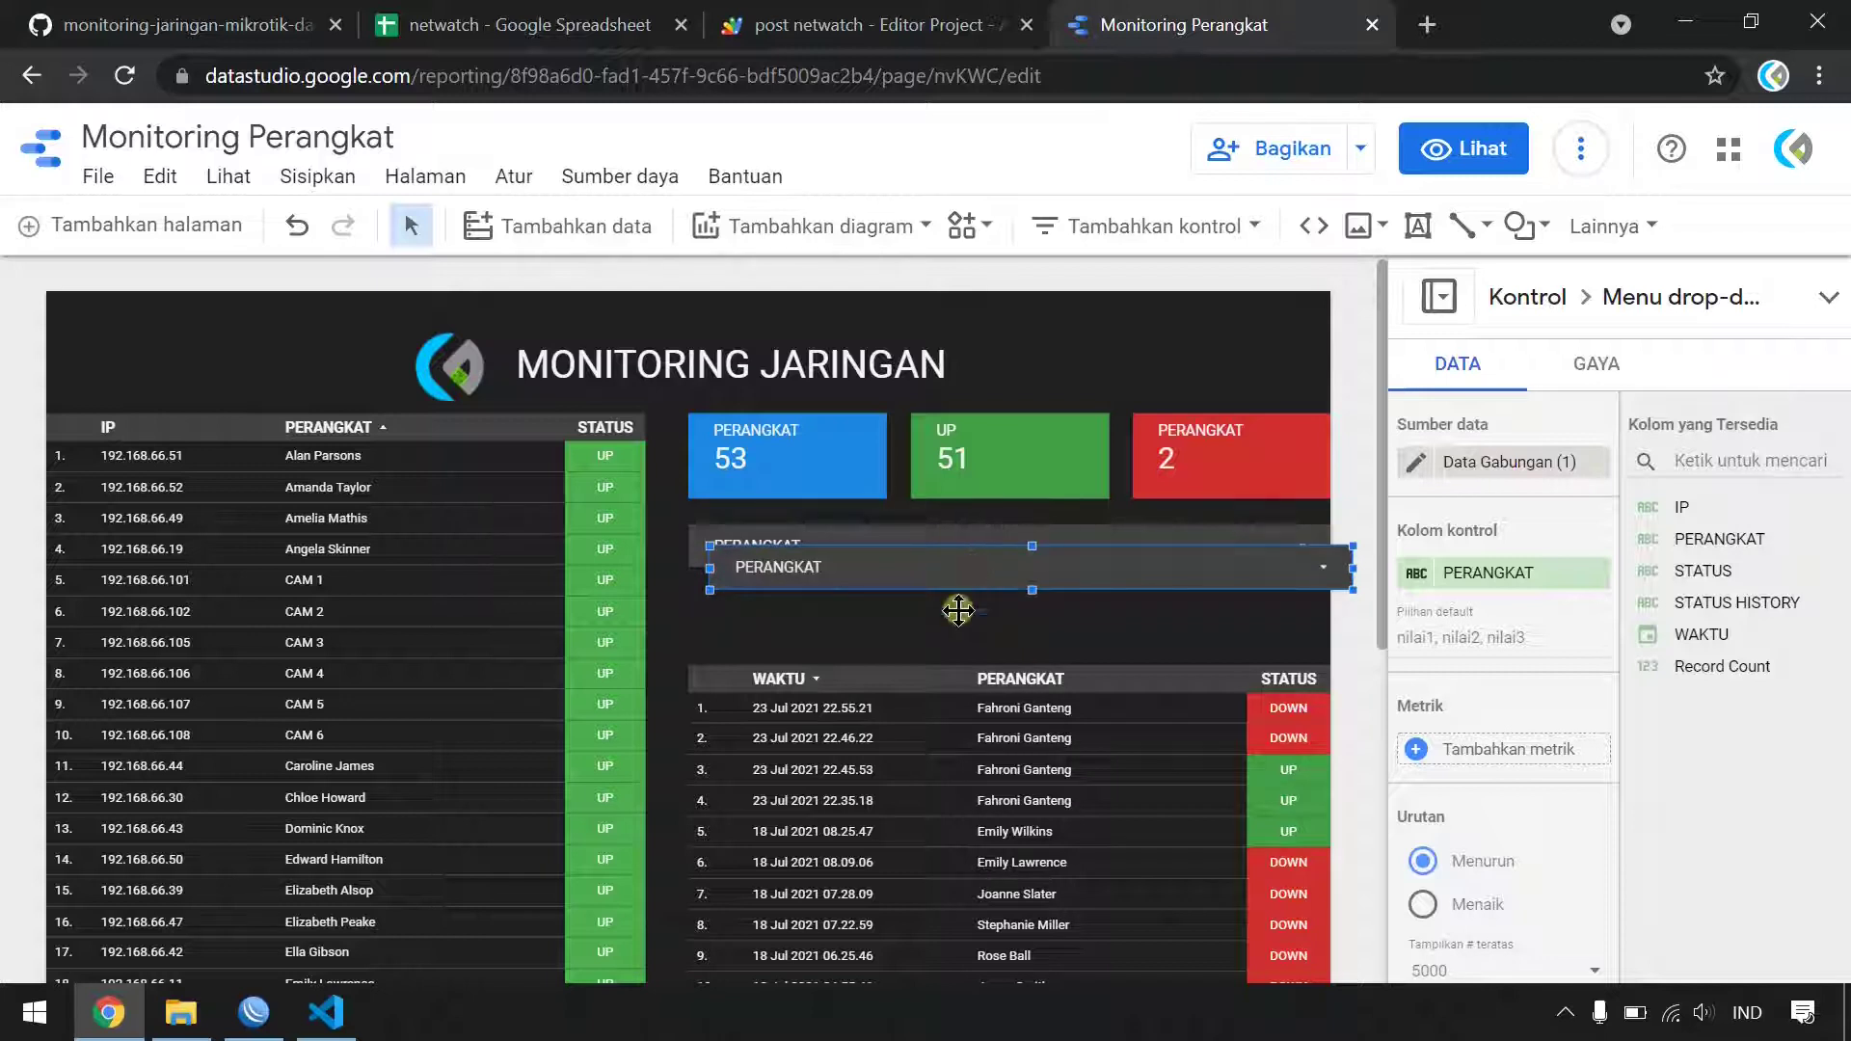
left_click(1524, 578)
left_click(1523, 579)
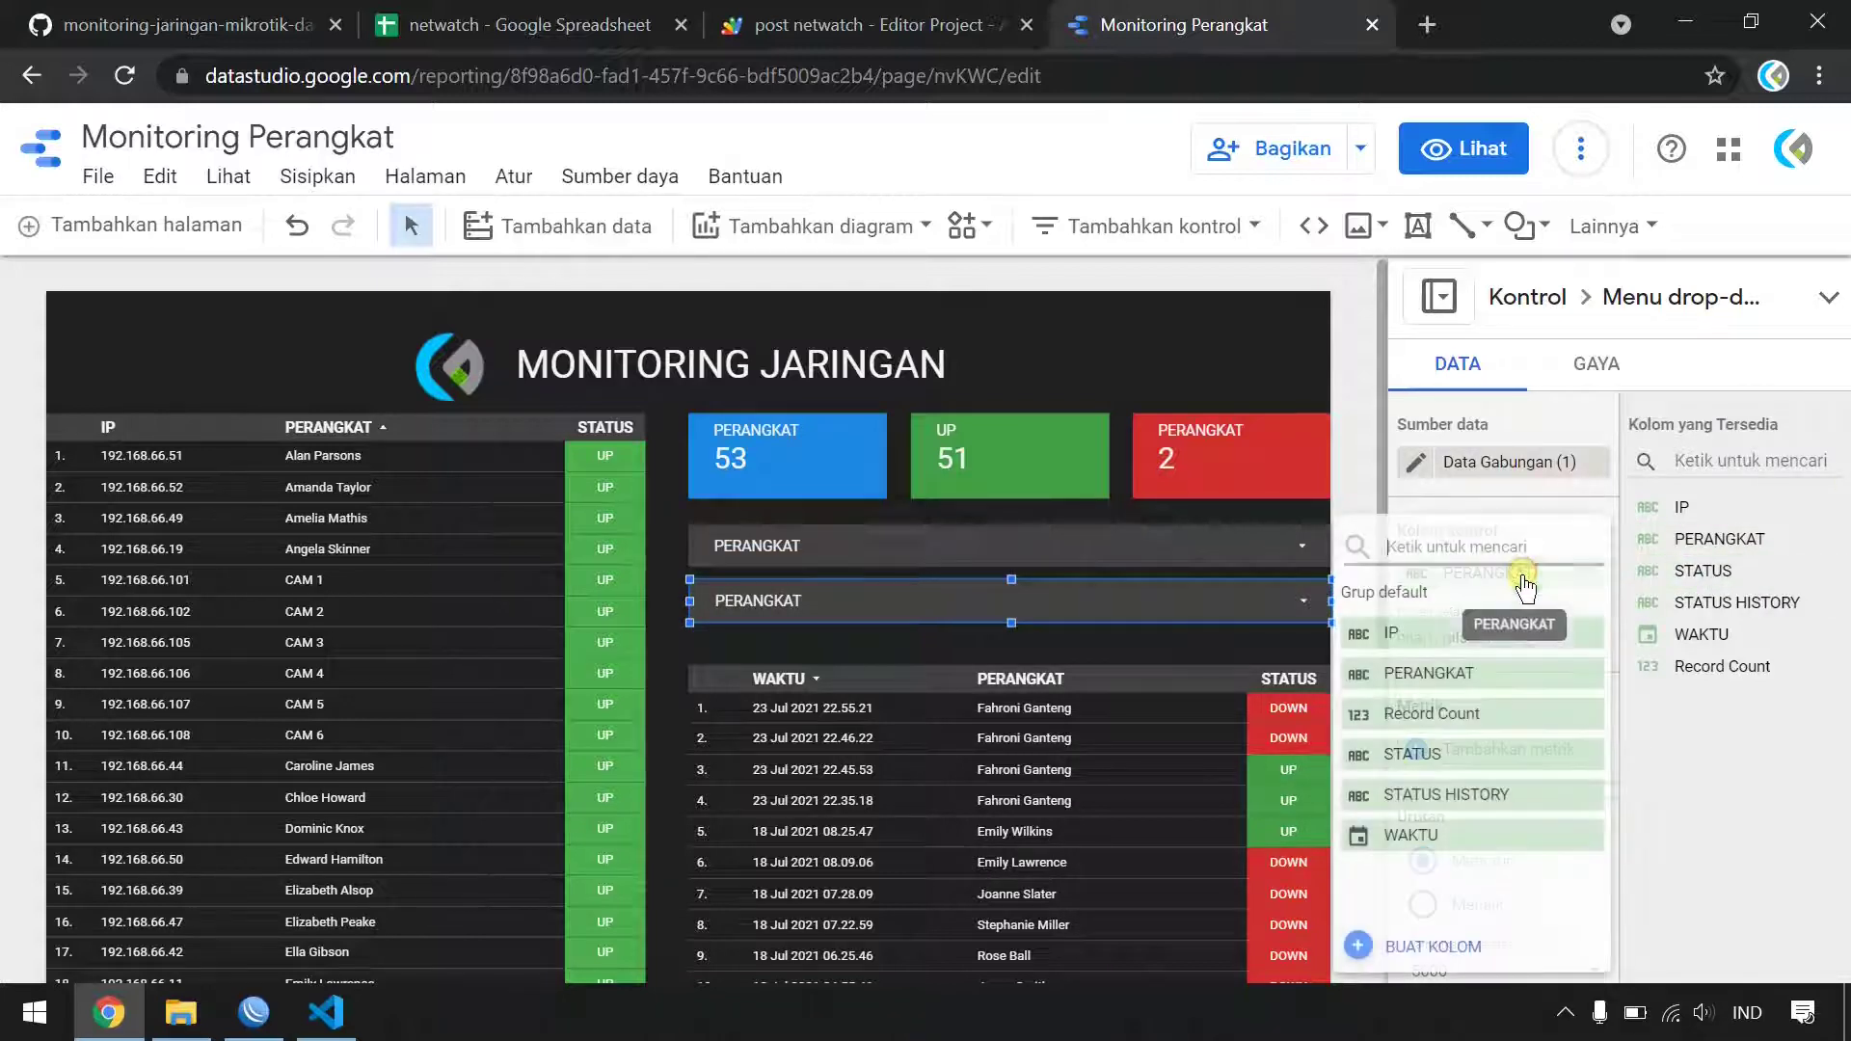
left_click(1464, 757)
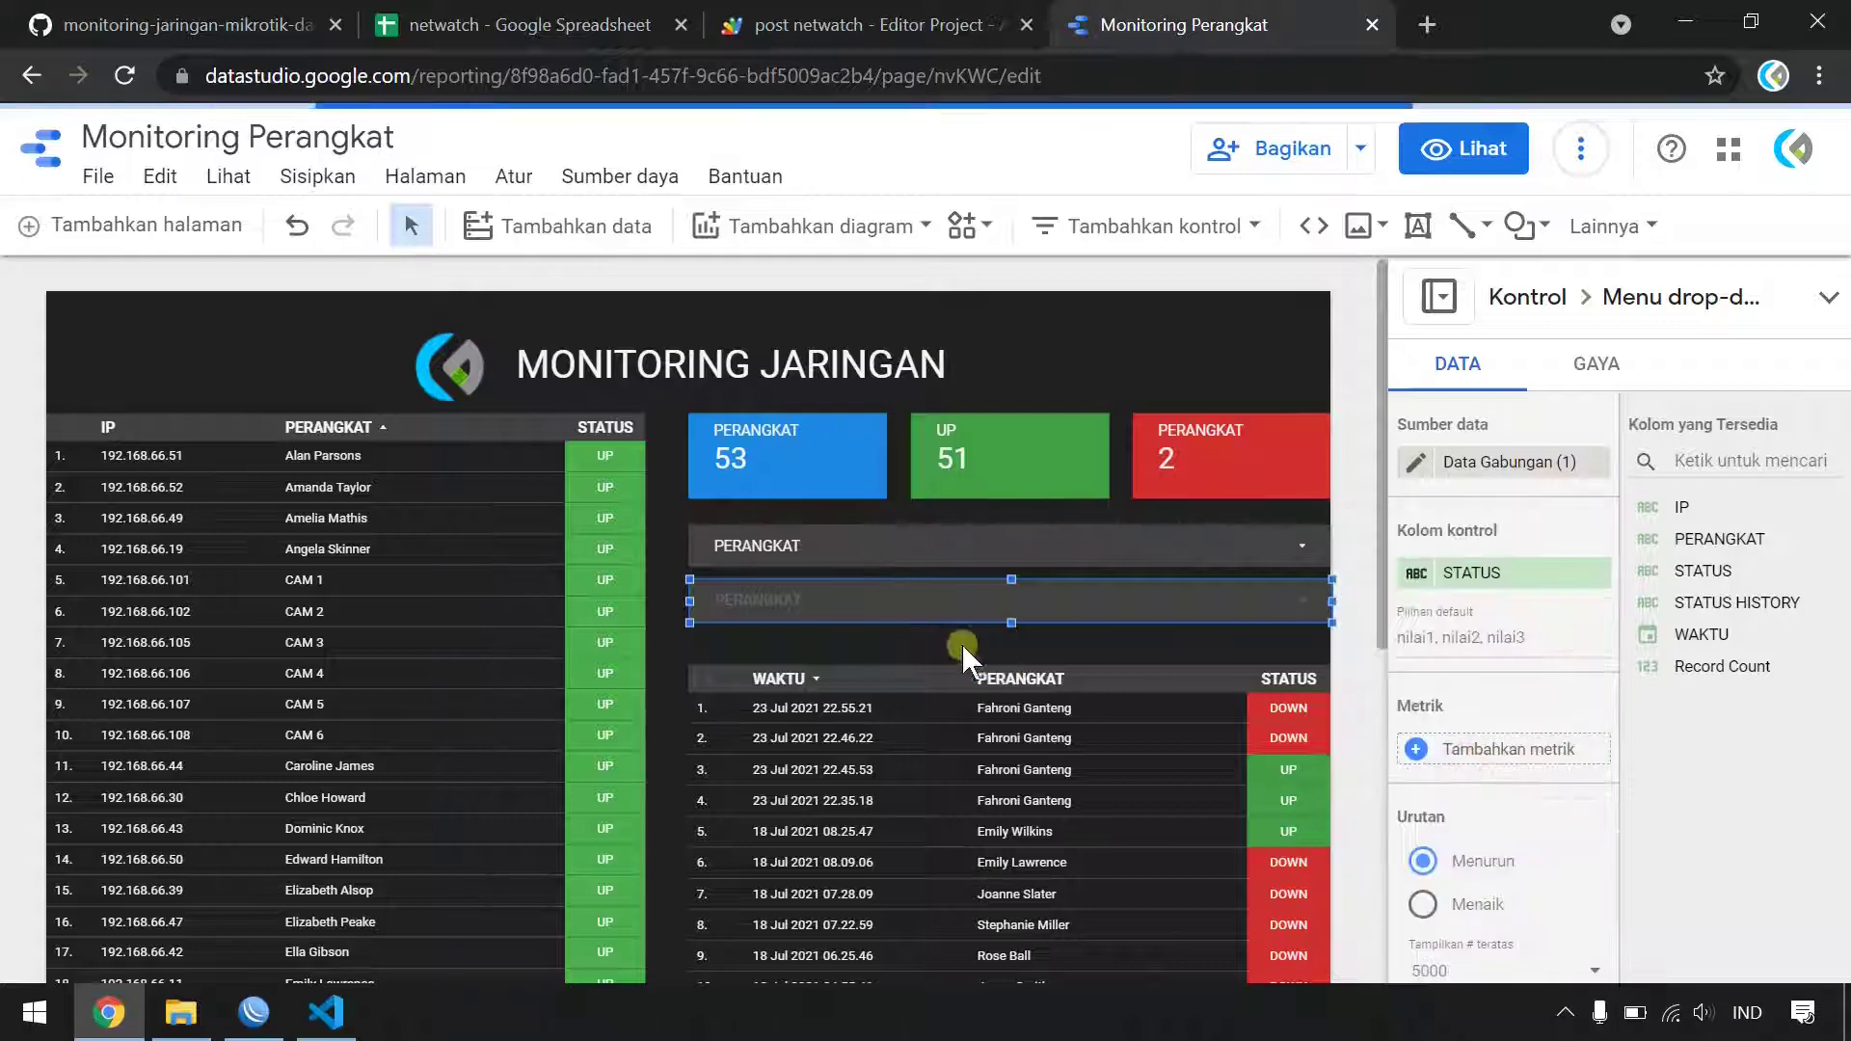
- Move the history table up directly beneath the two drop-down filters
left_click(996, 679)
left_click_drag(1002, 694, 1003, 663)
key("Escape")
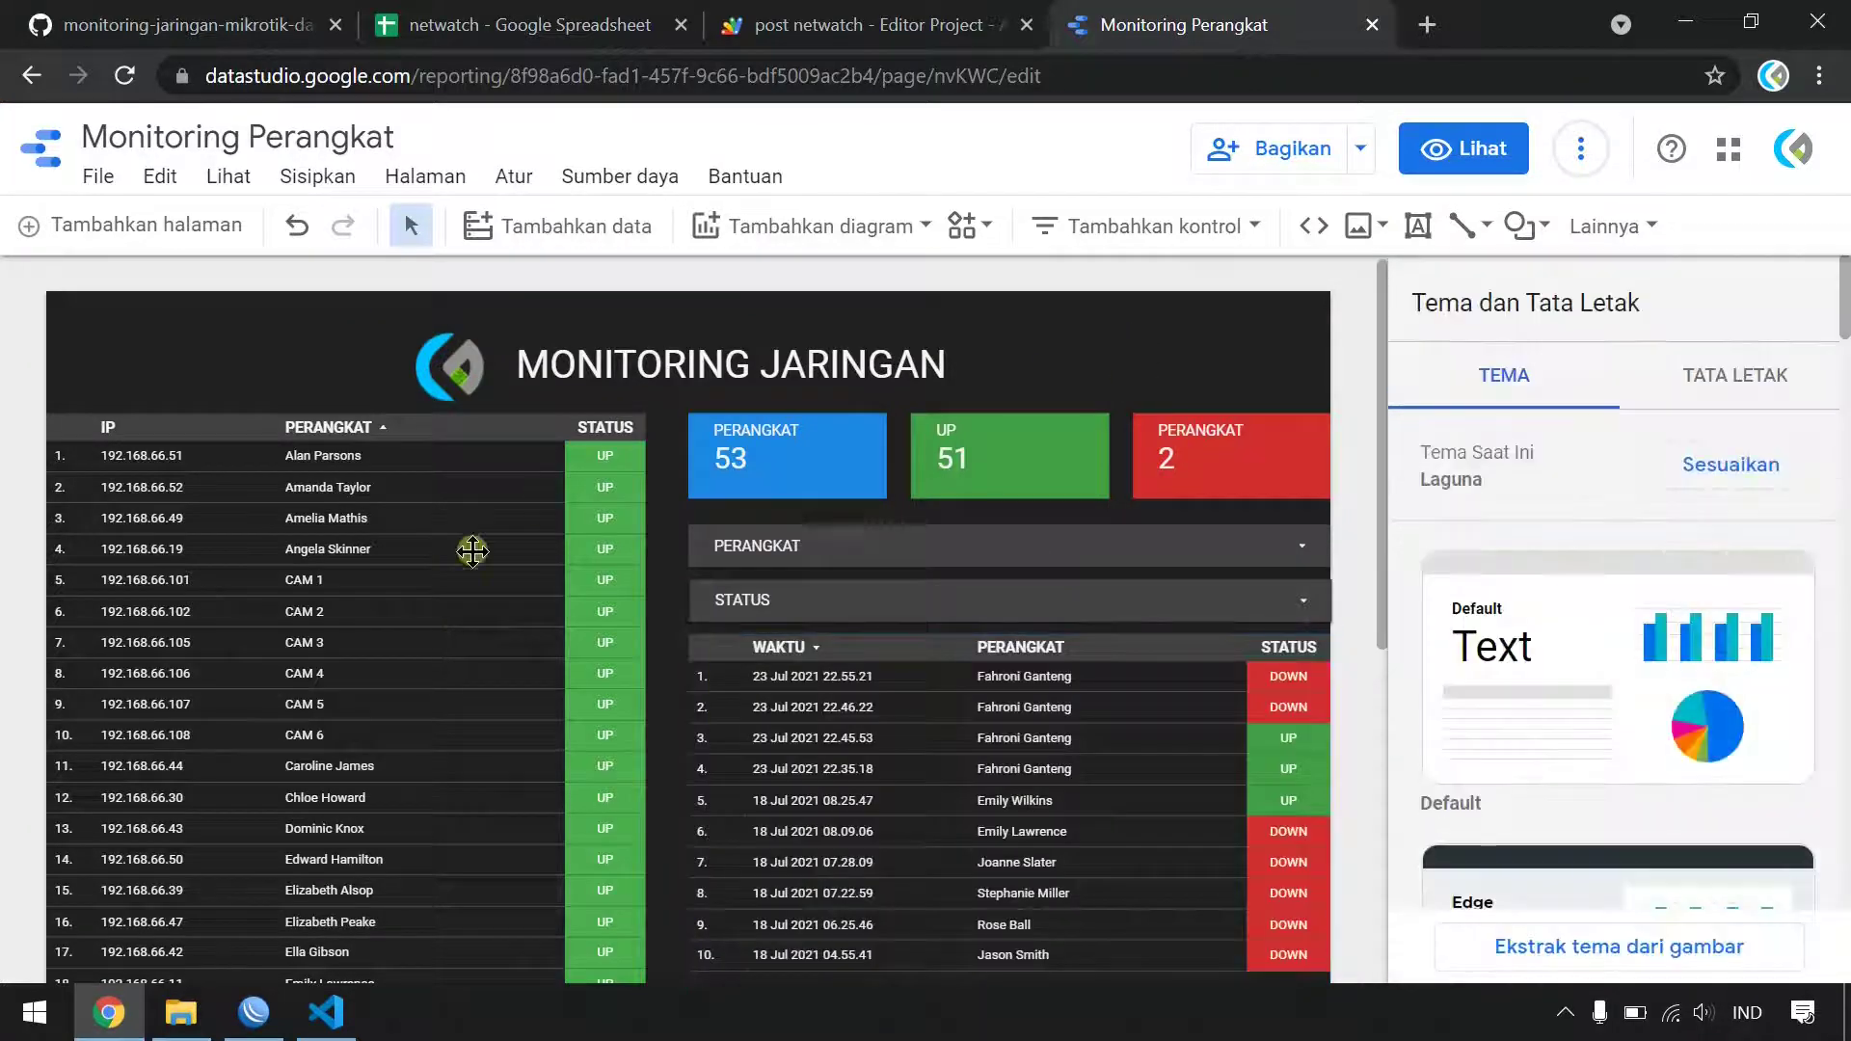
scroll(1006, 818, "down", 5)
scroll(1004, 818, "up", 5)
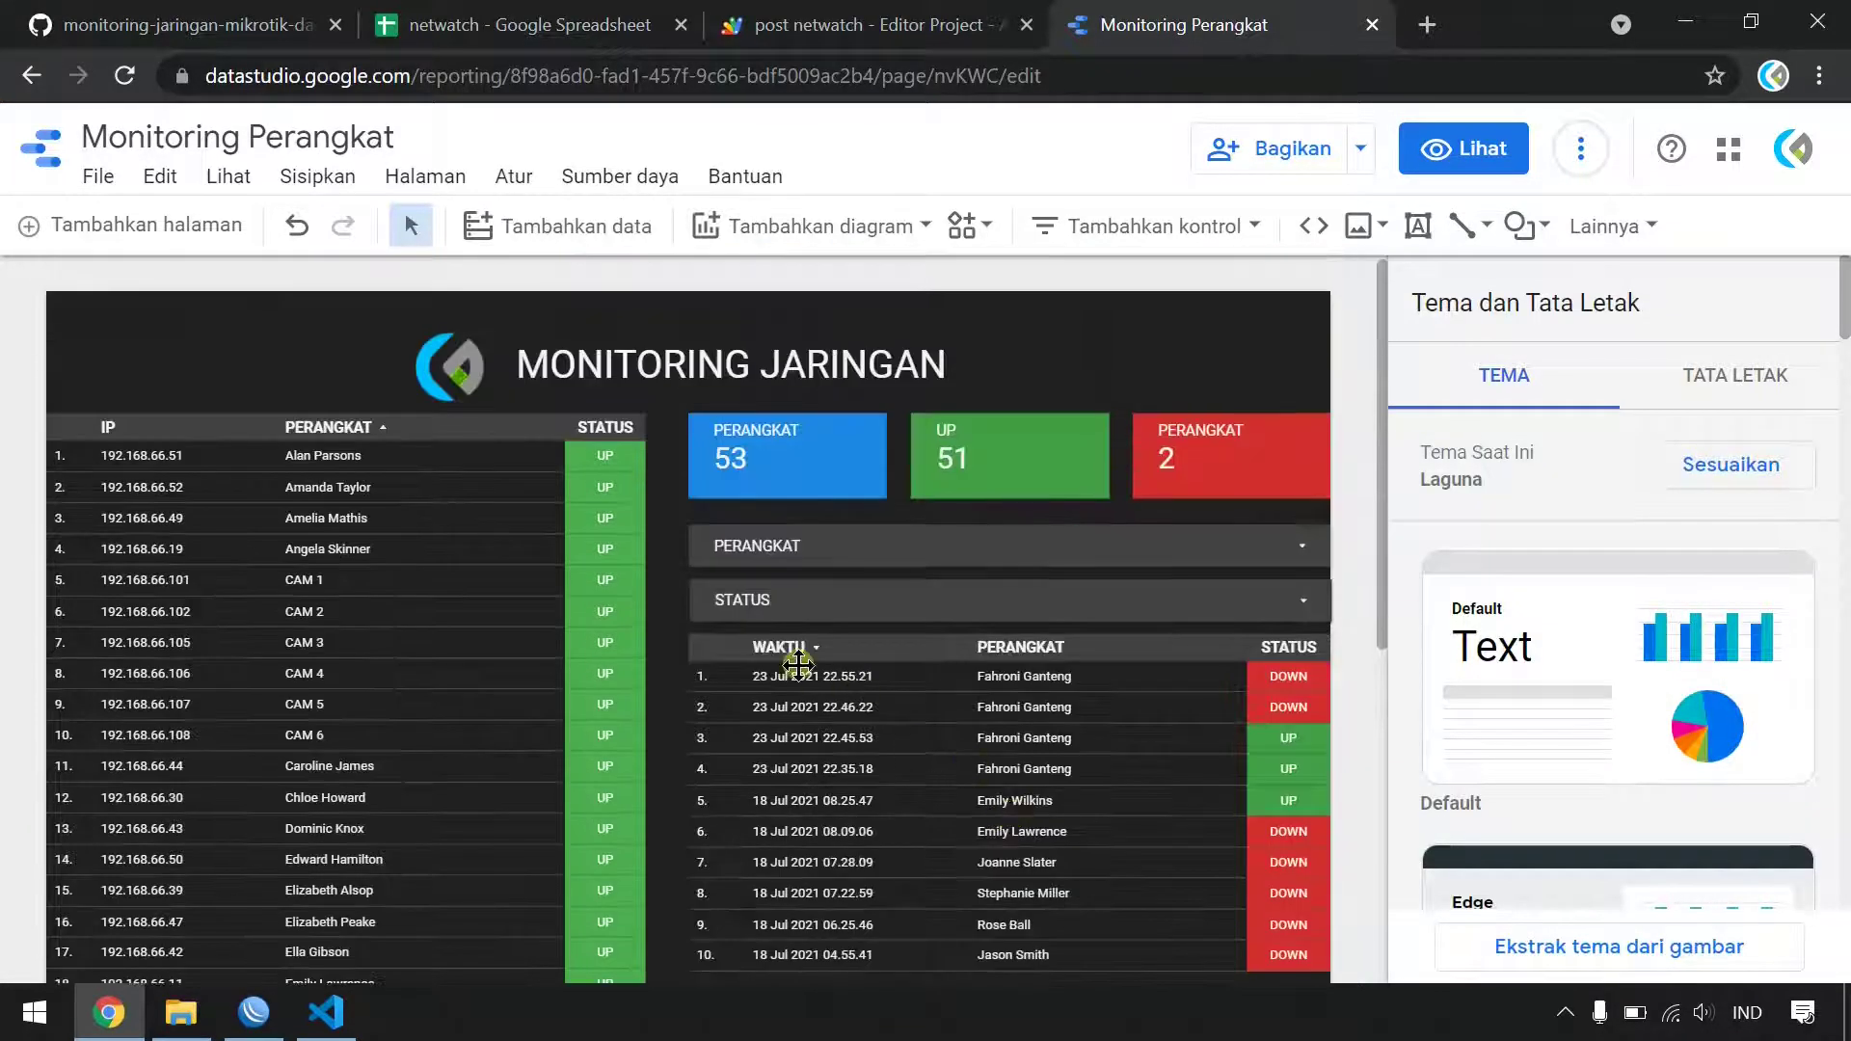
- Preview the report, filter it to CAM 1 by clicking its row, then reset the filter
left_click(1484, 166)
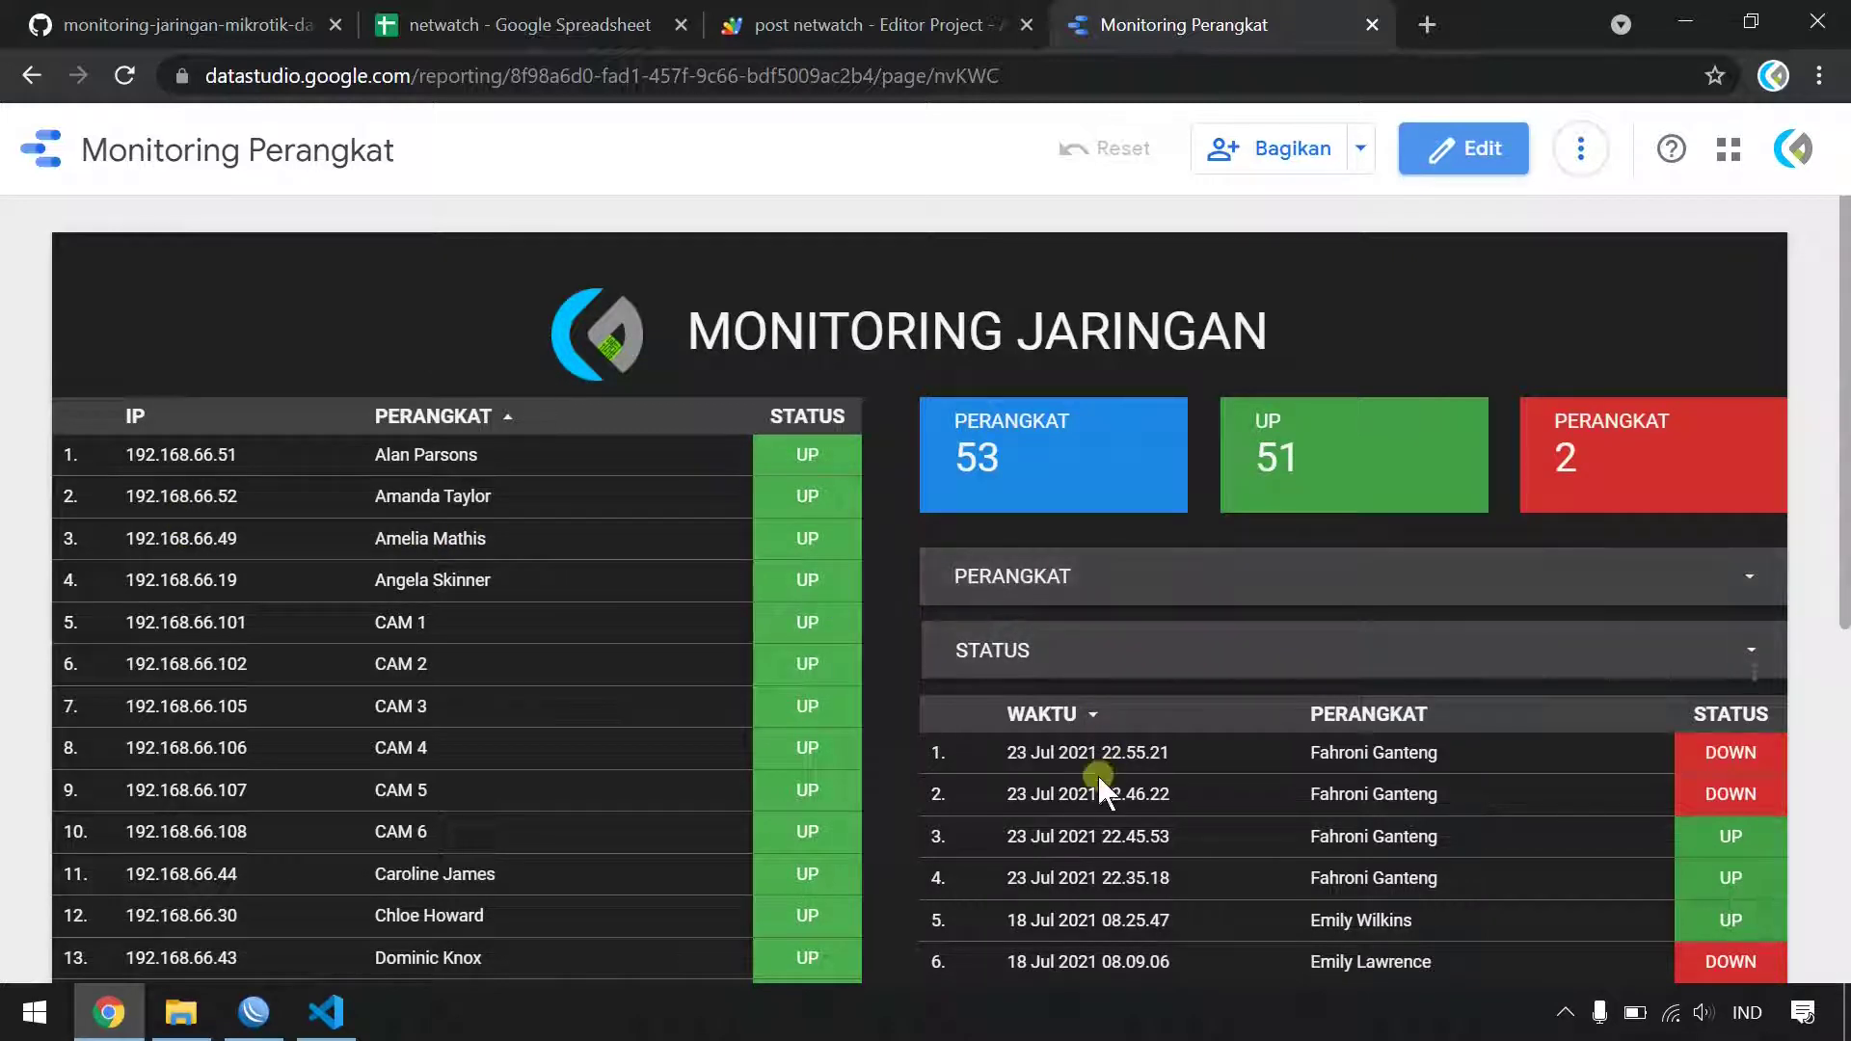
scroll(1105, 760, "down", 2)
scroll(1125, 723, "down", 3)
scroll(1124, 714, "up", 3)
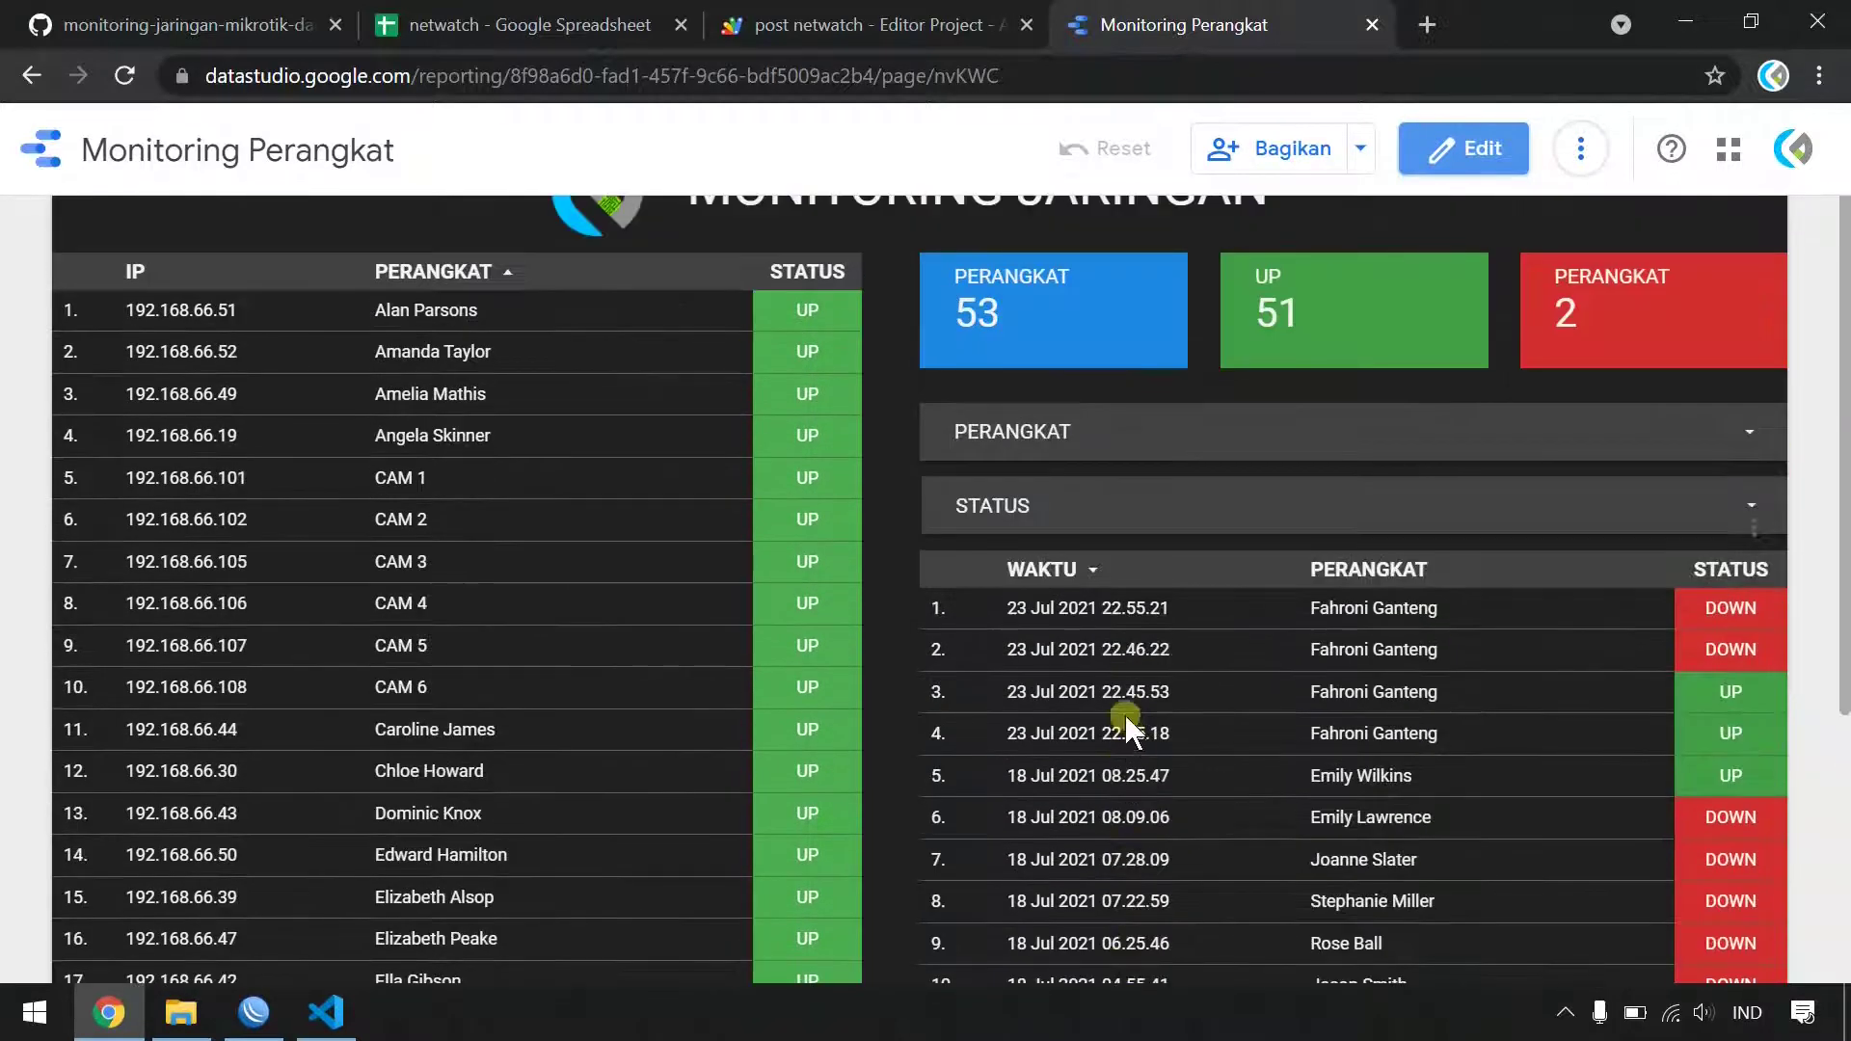
scroll(1124, 714, "up", 2)
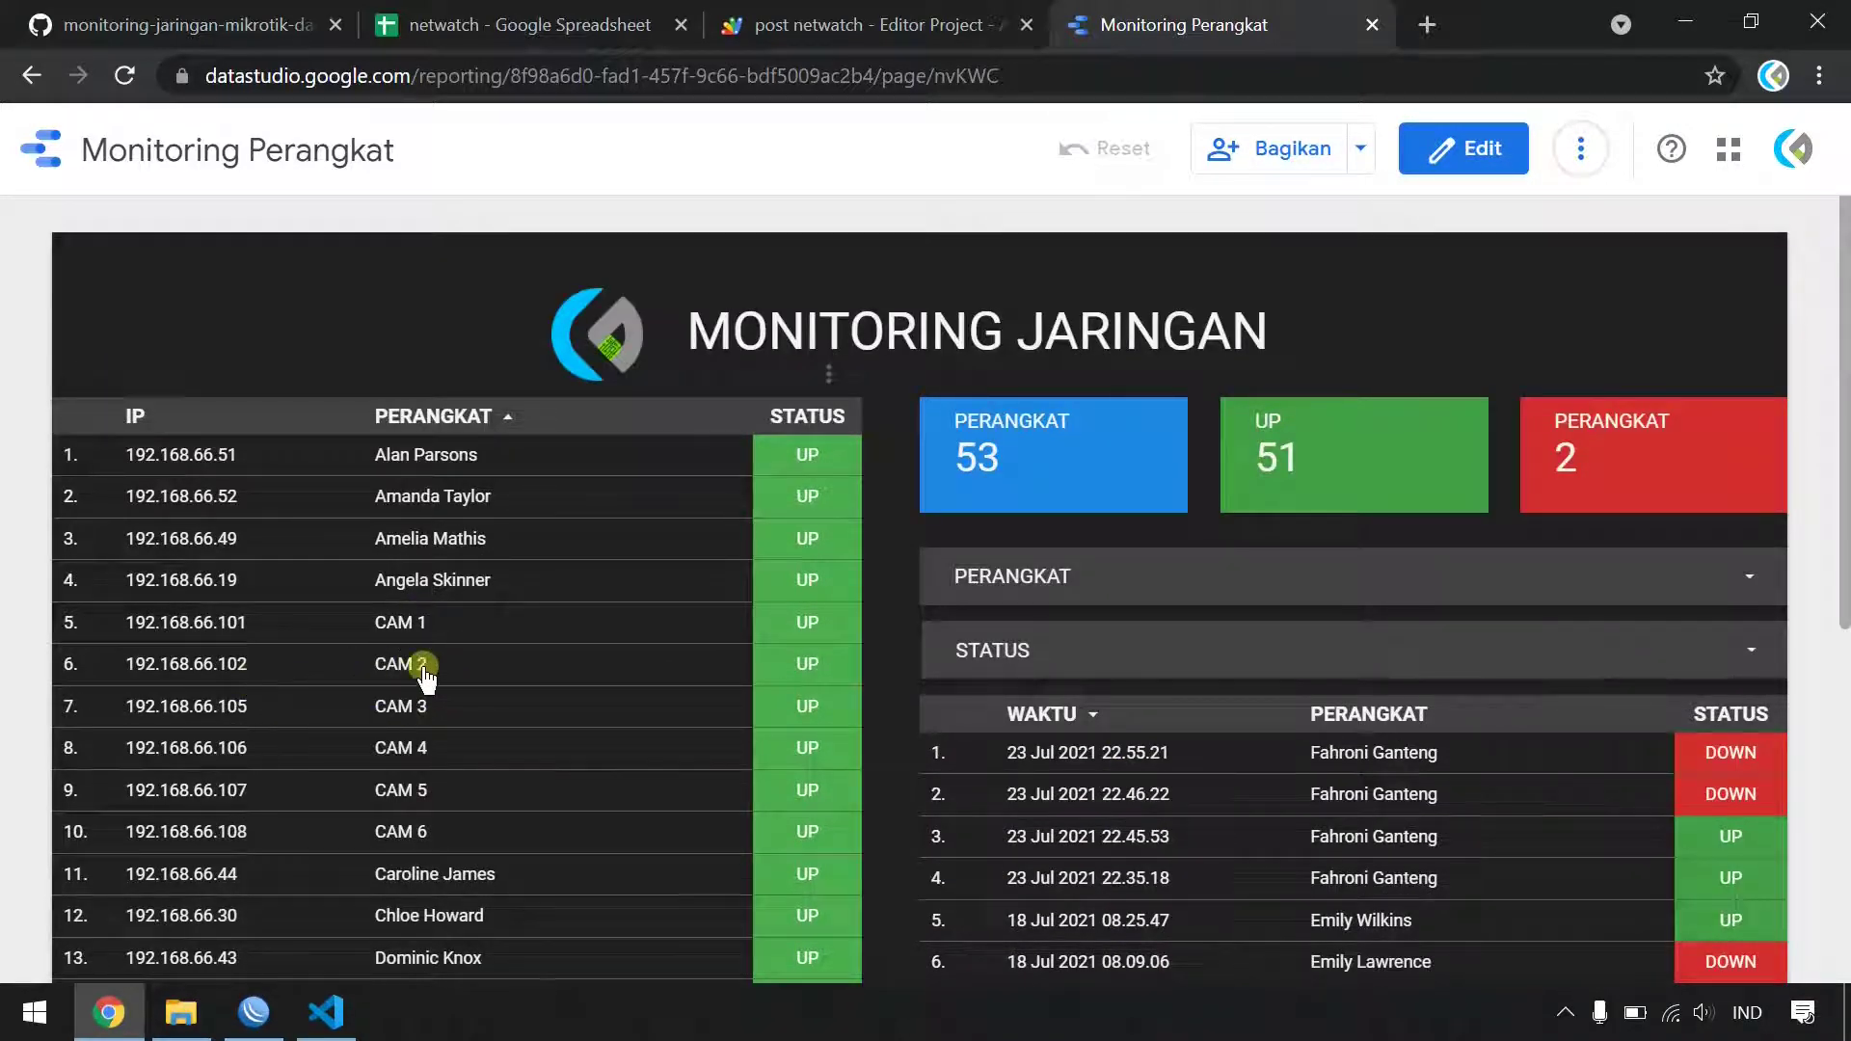
left_click(452, 625)
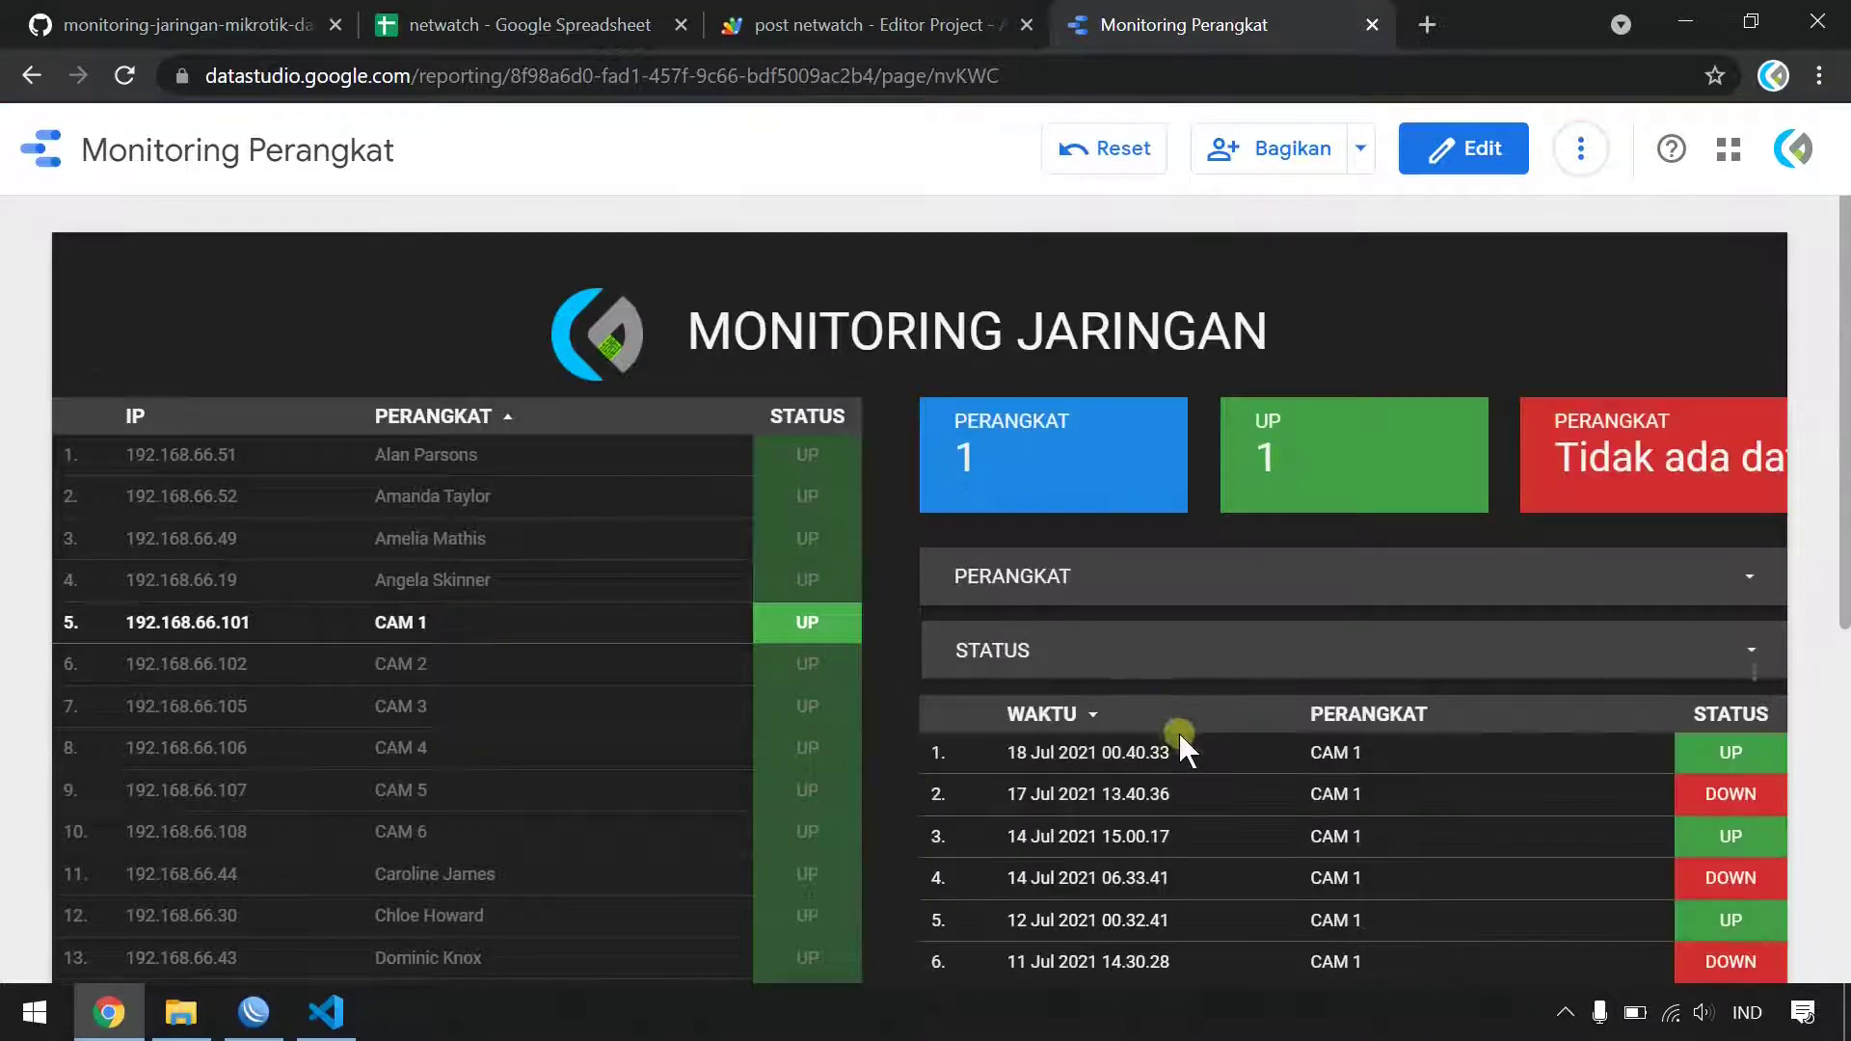
scroll(1237, 759, "down", 3)
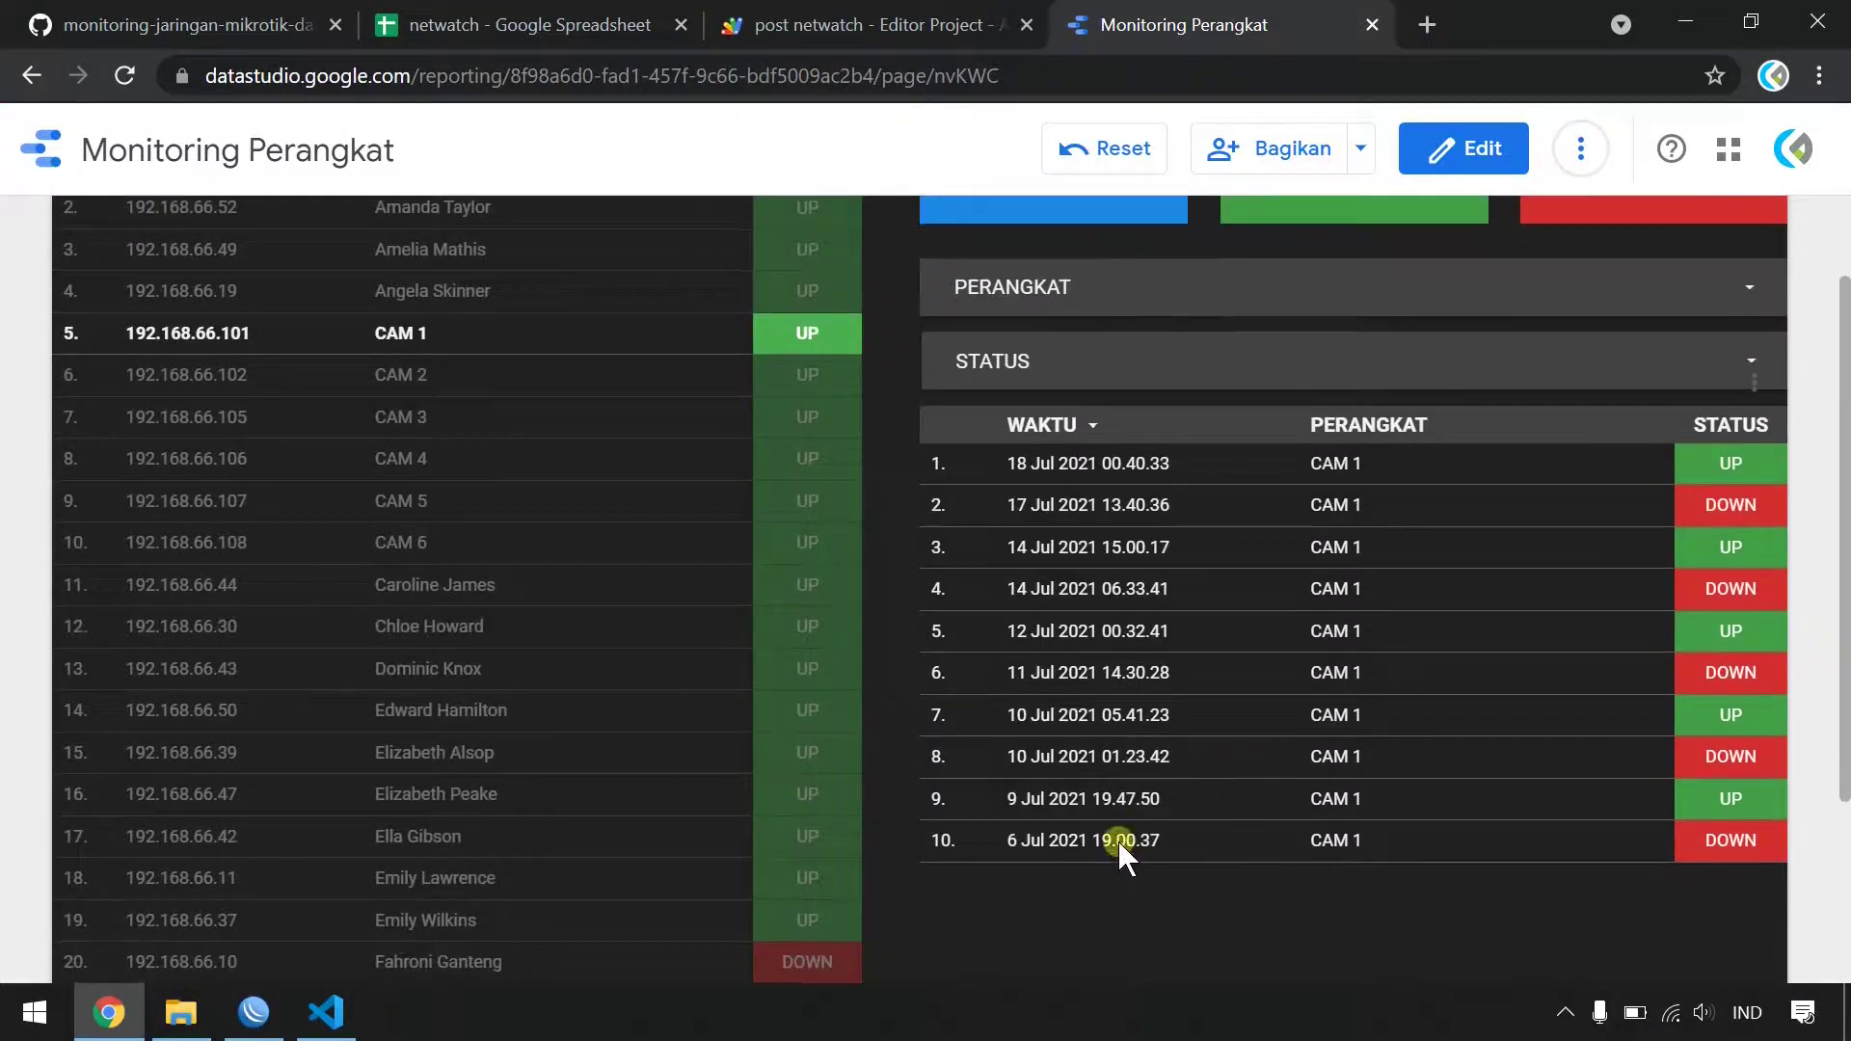
scroll(1164, 782, "up", 3)
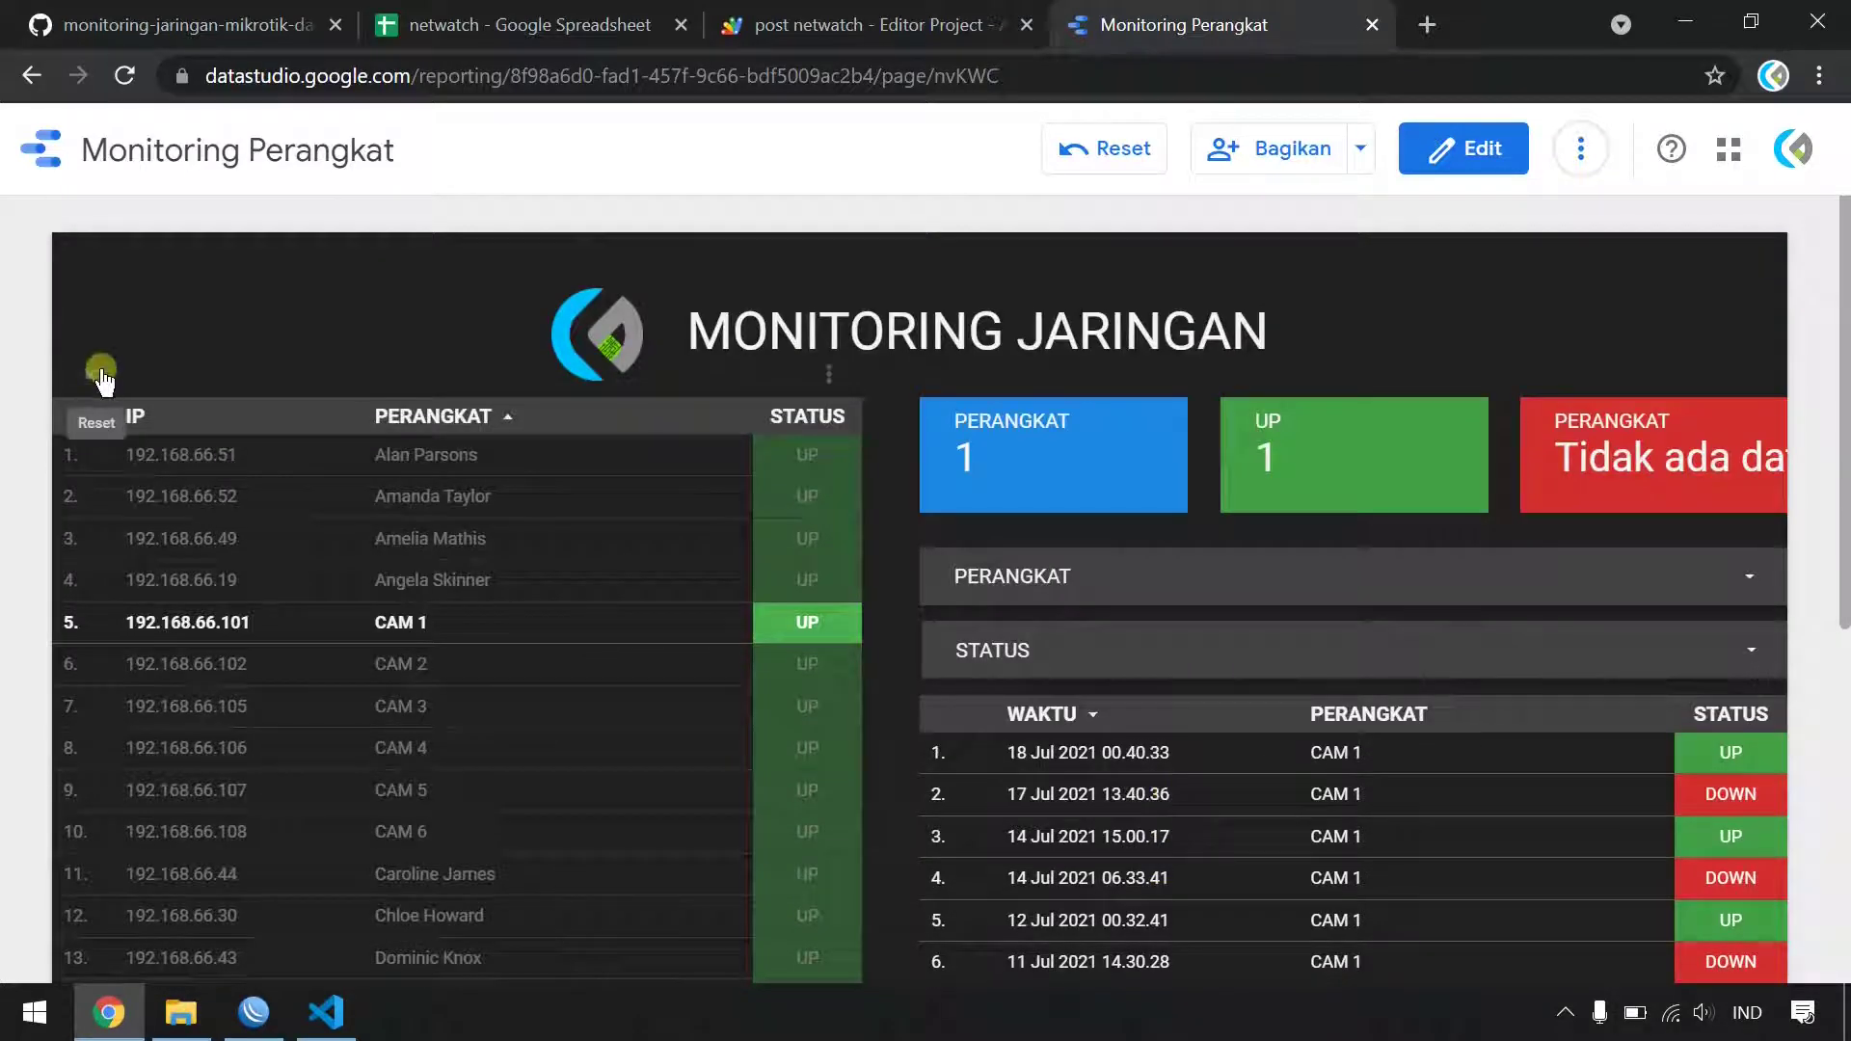
left_click(101, 371)
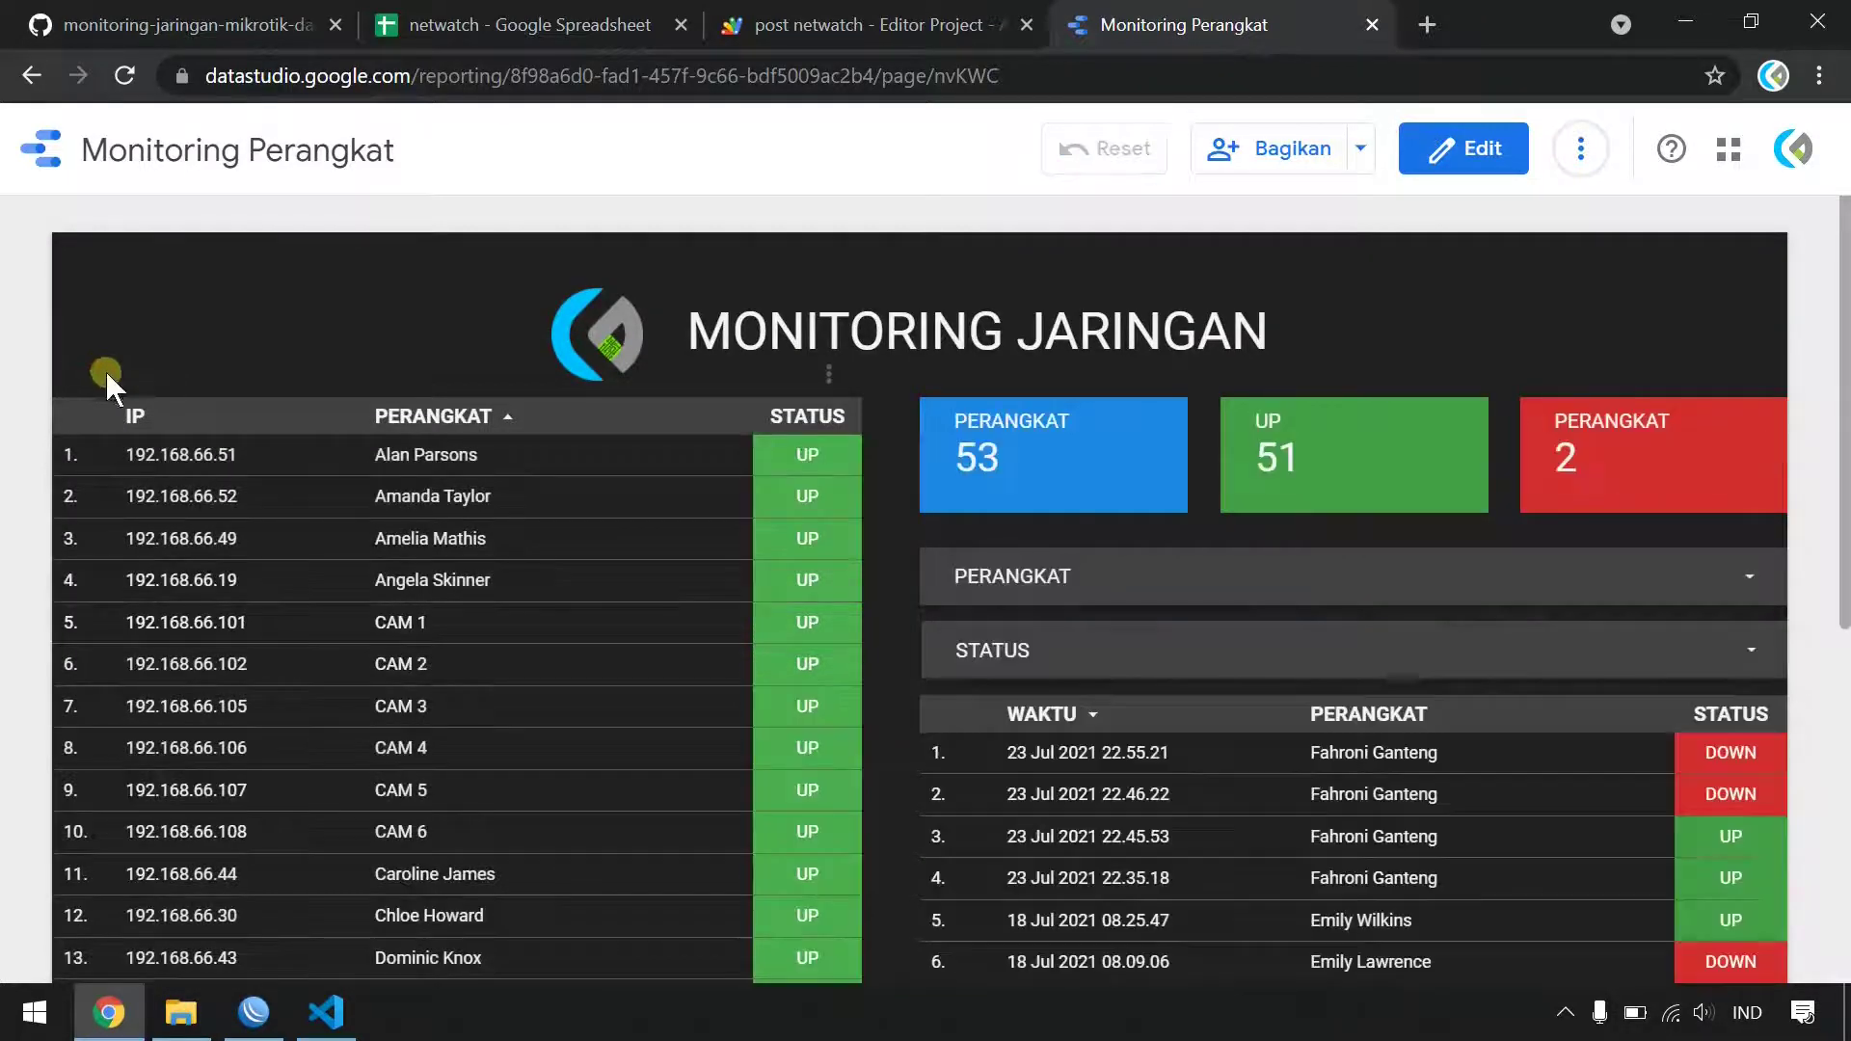
- Search the PERANGKAT filter to show only one device, then reselect all devices
left_click(1488, 583)
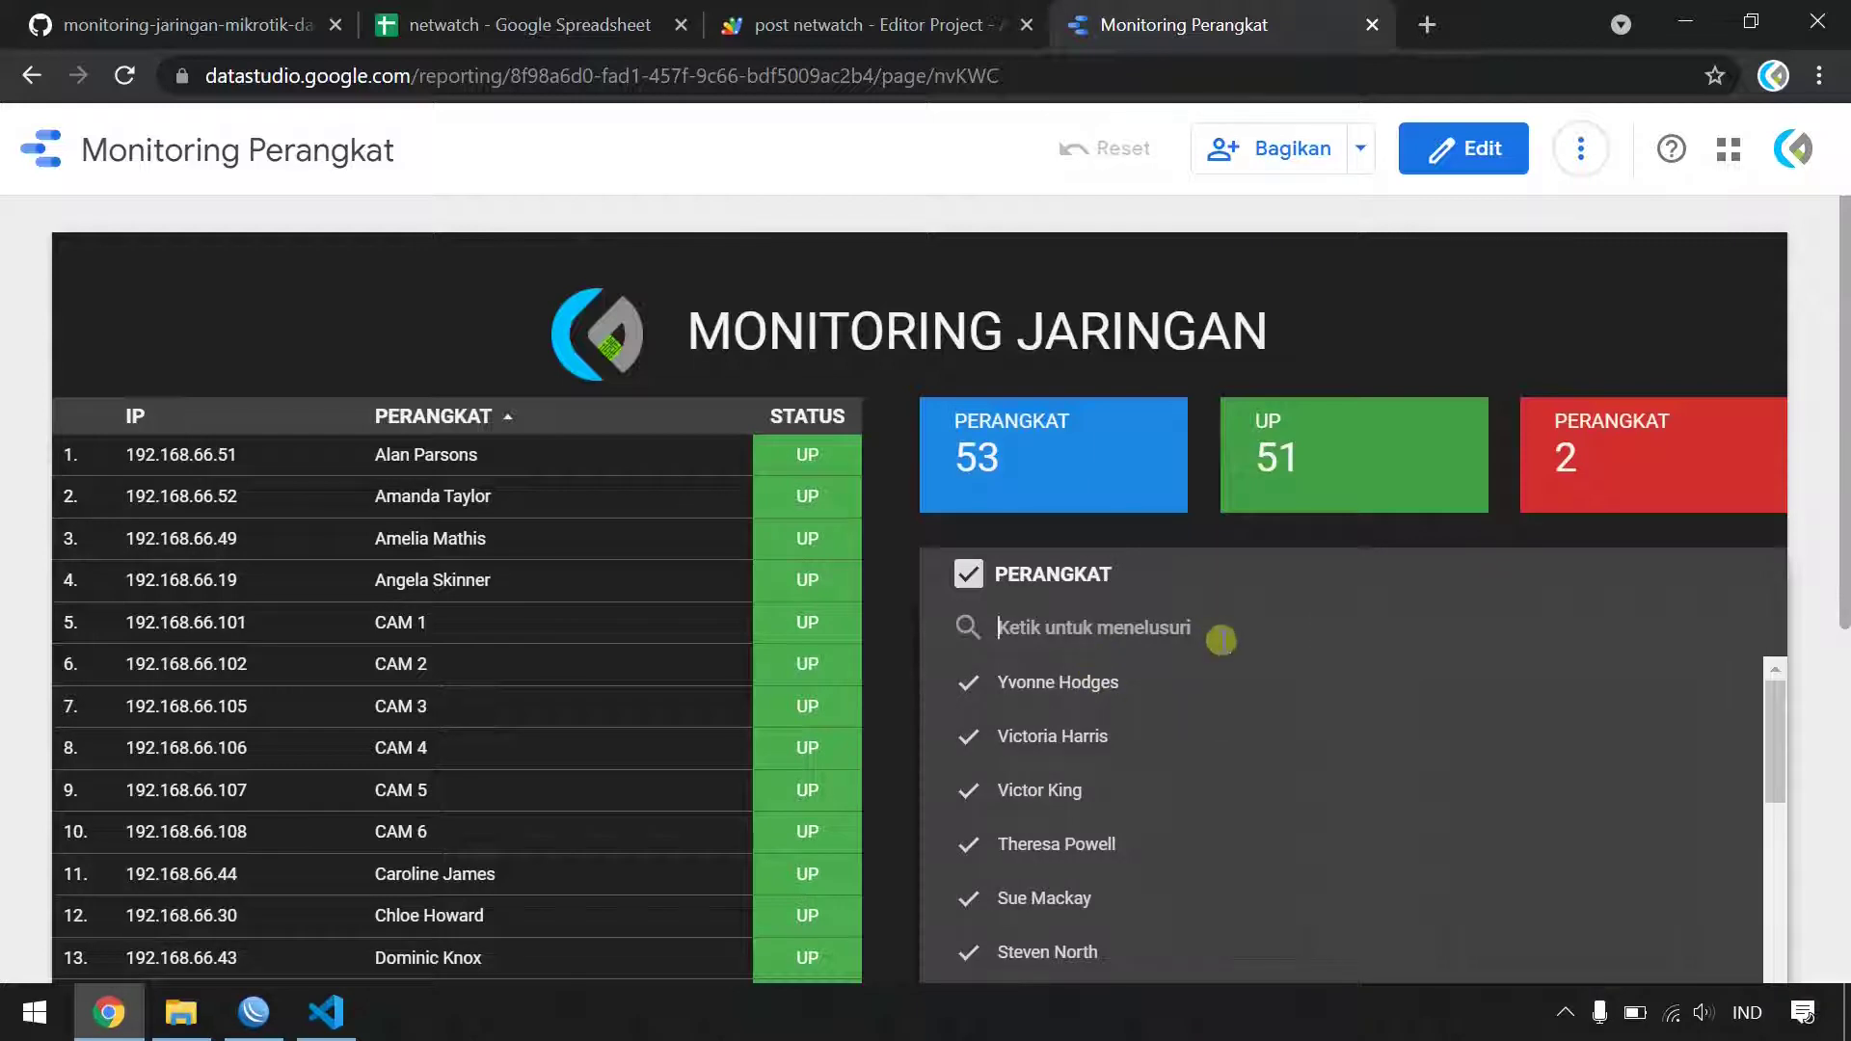
type("fahr")
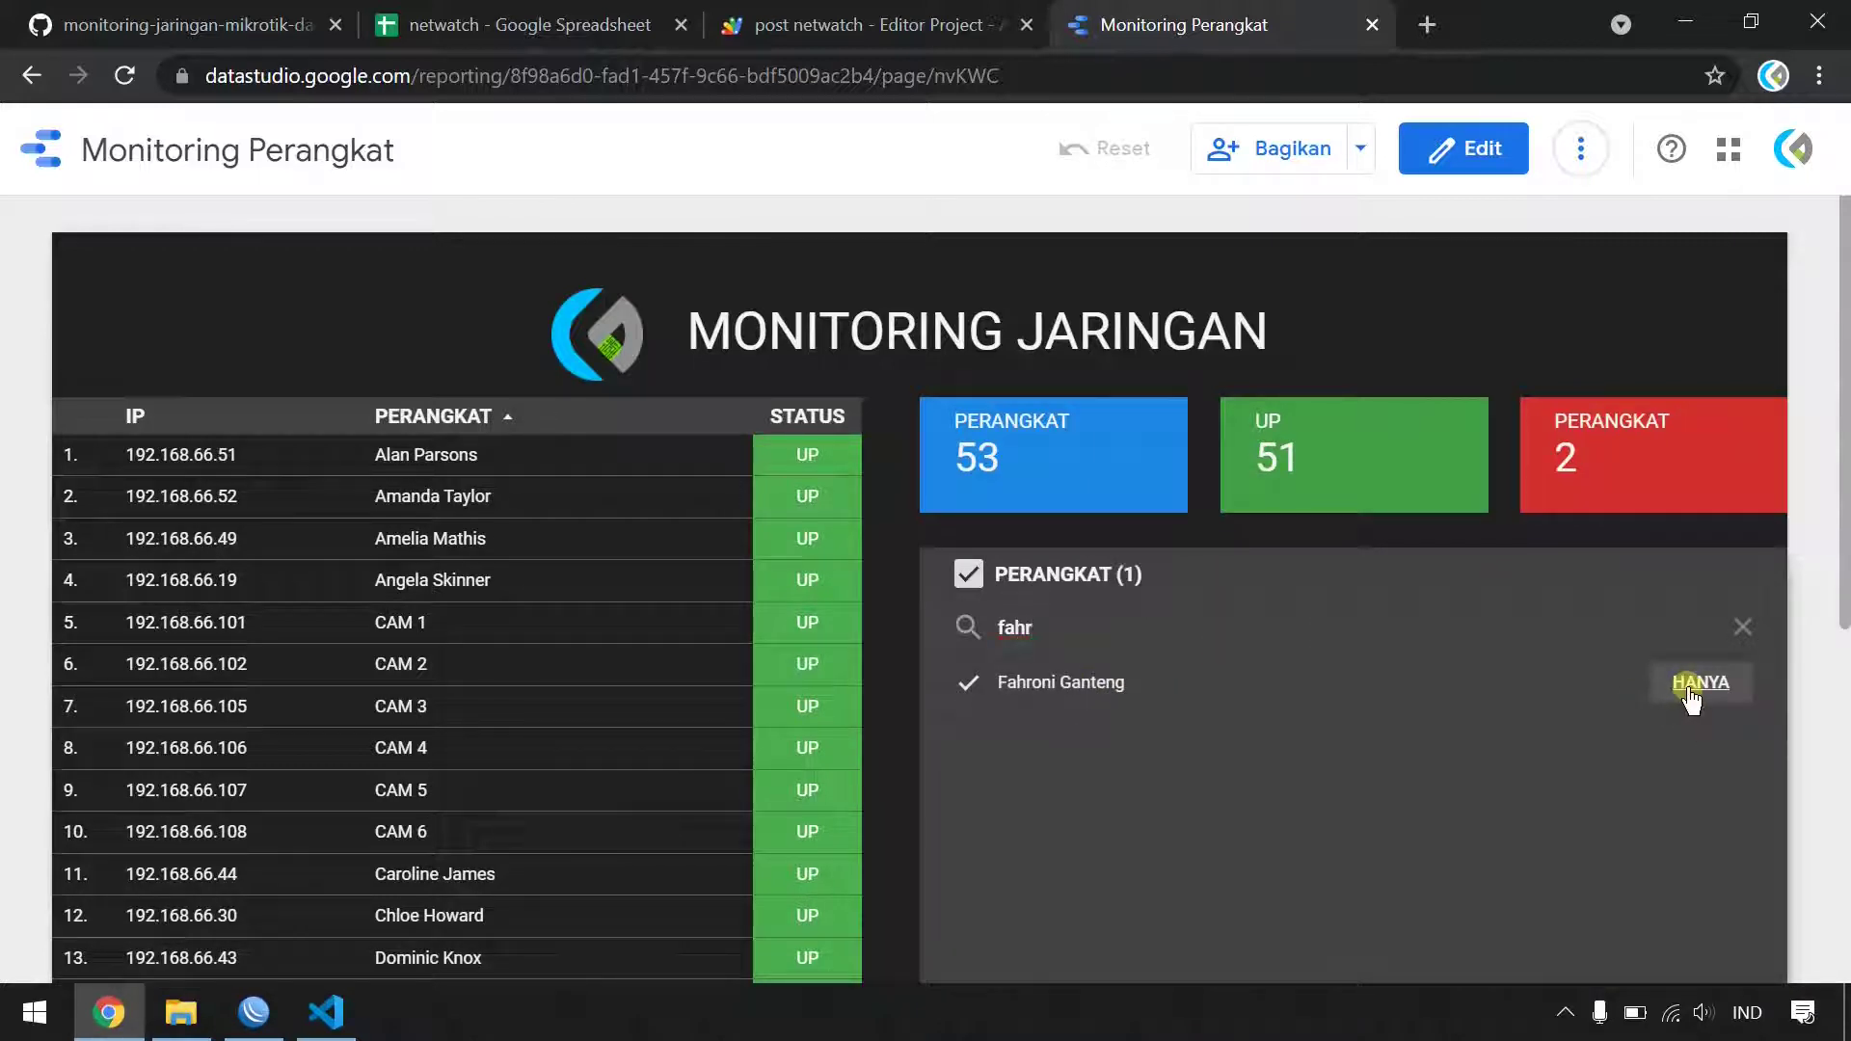
left_click(1696, 684)
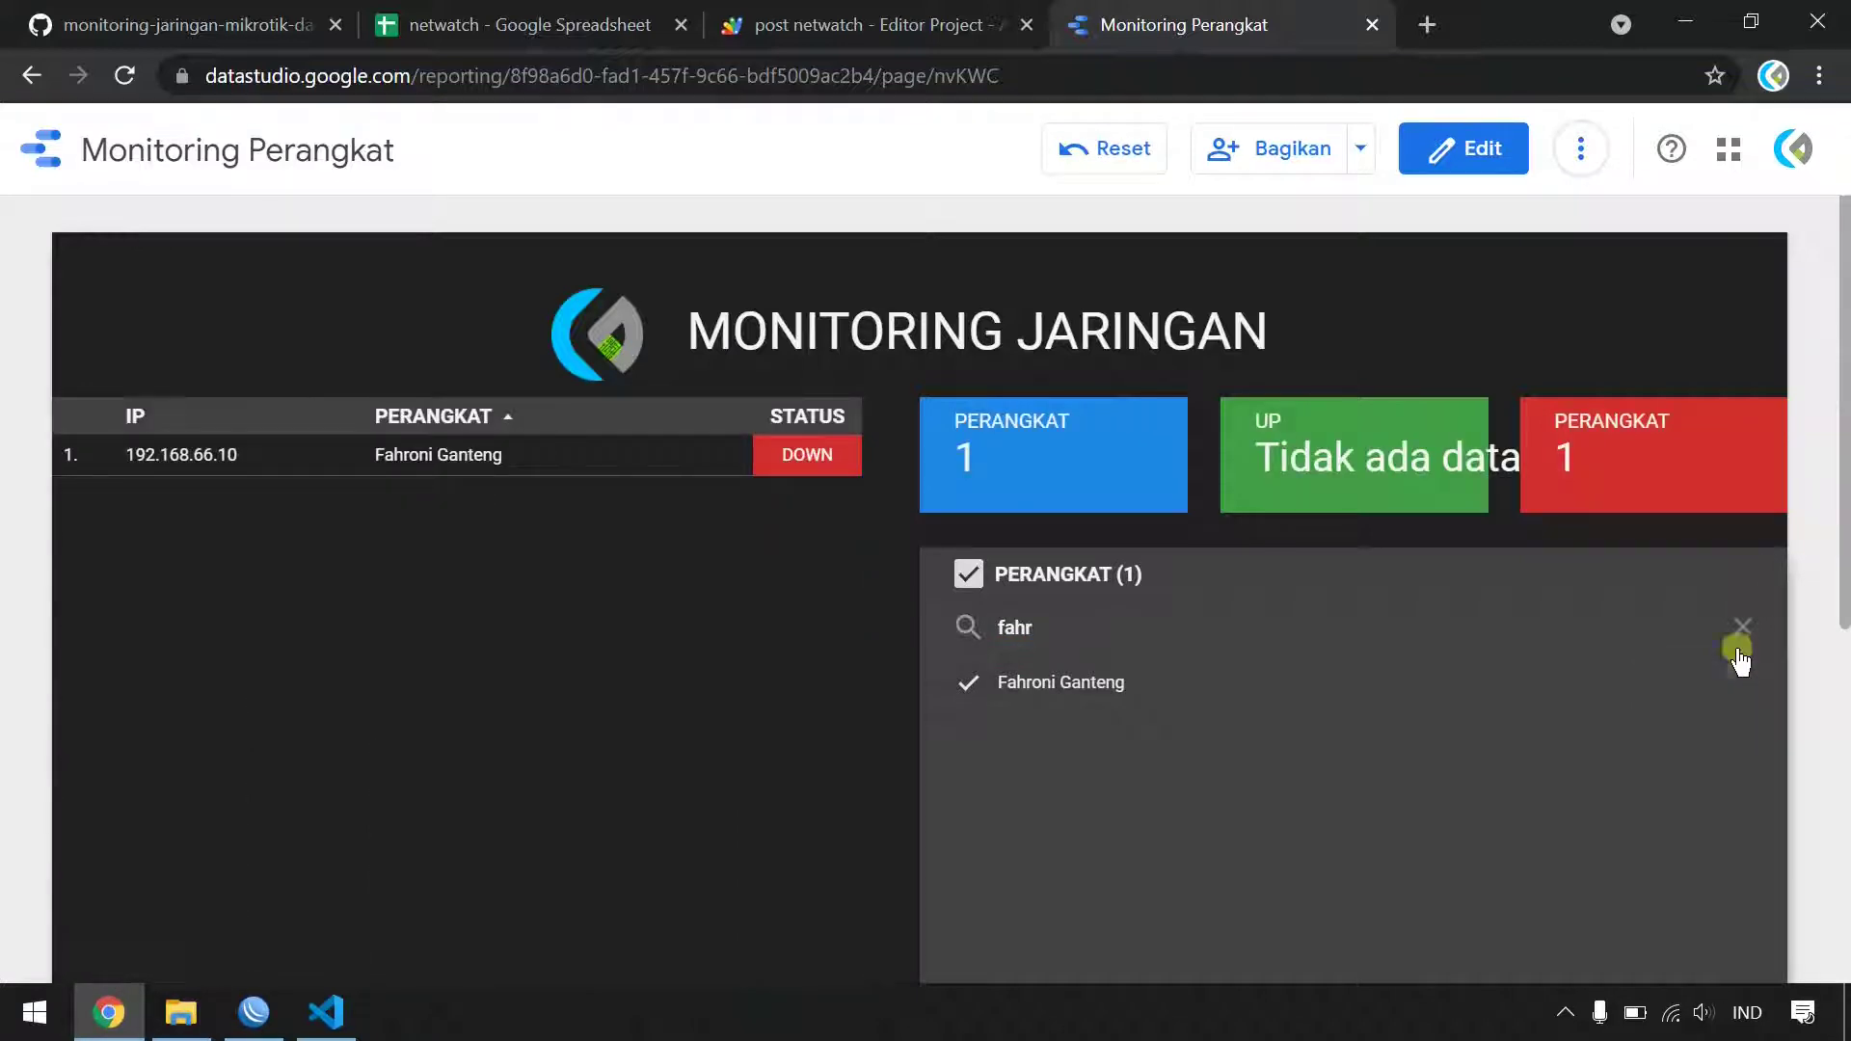
left_click(785, 699)
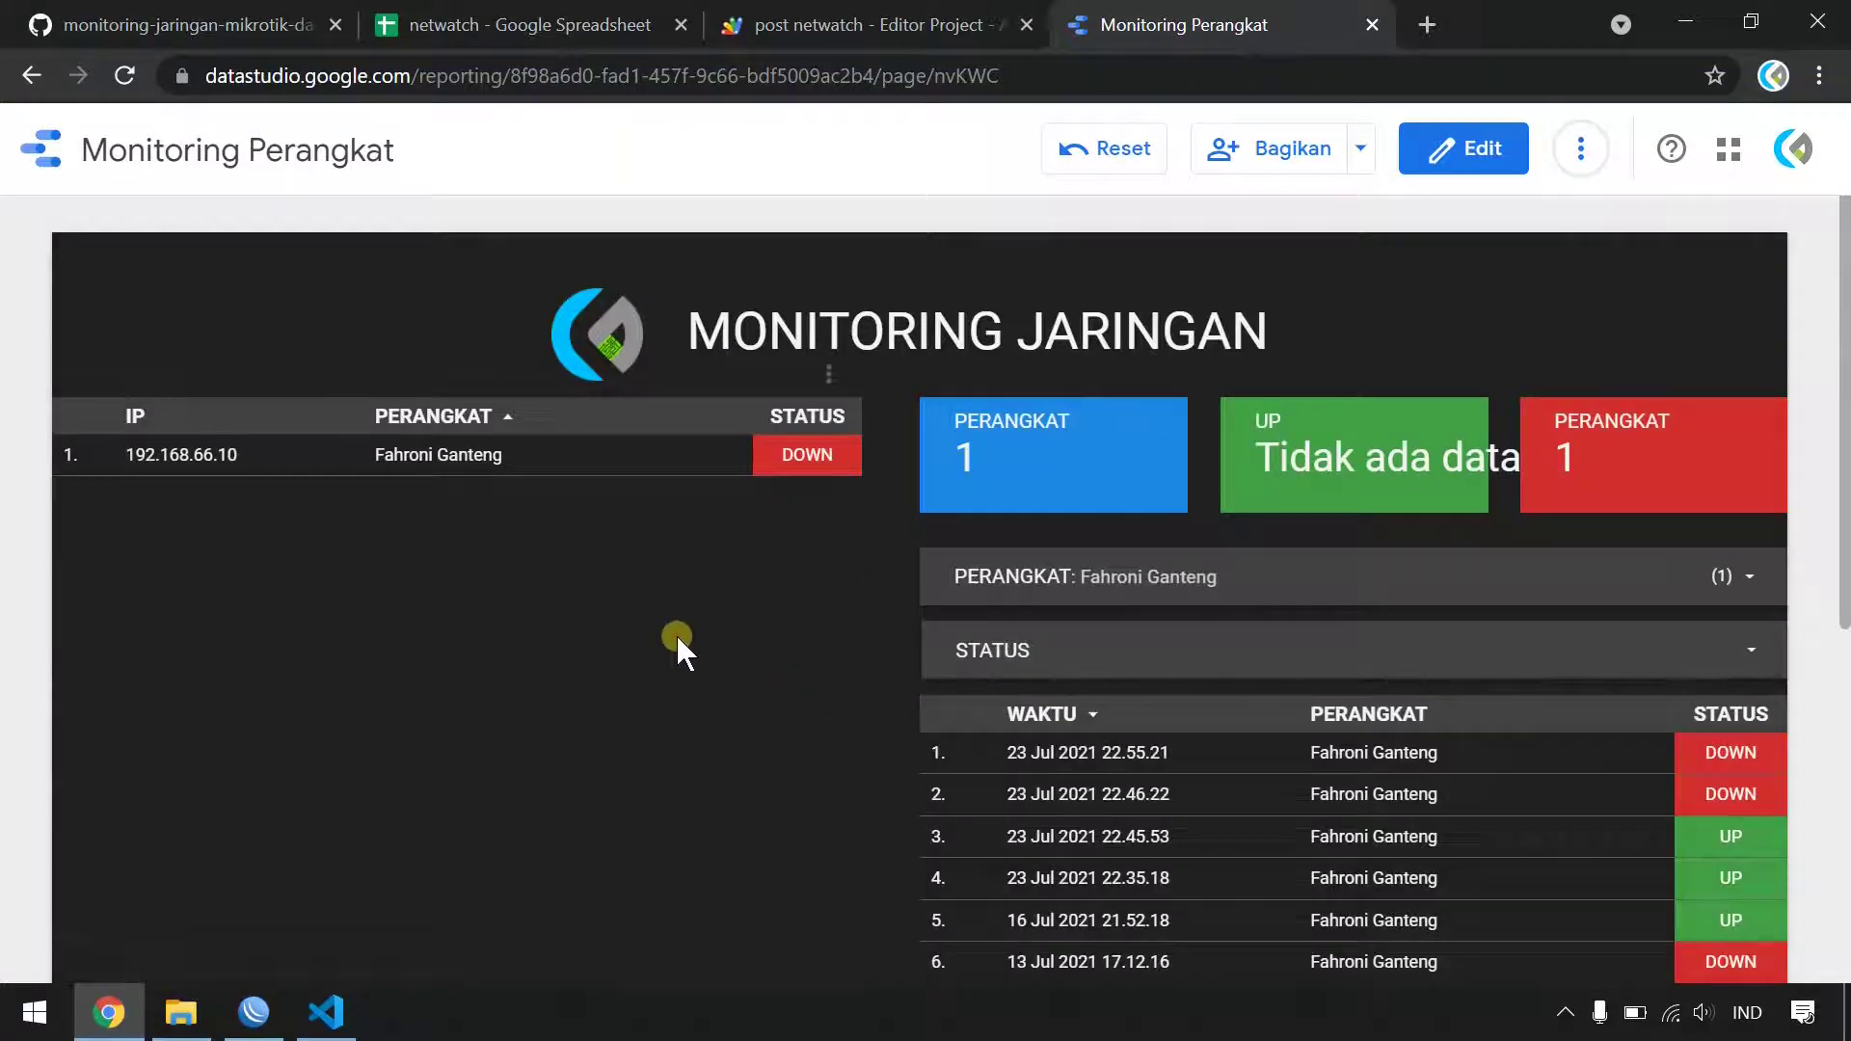
scroll(868, 665, "down", 3)
scroll(1202, 710, "up", 3)
left_click(1743, 570)
left_click(964, 576)
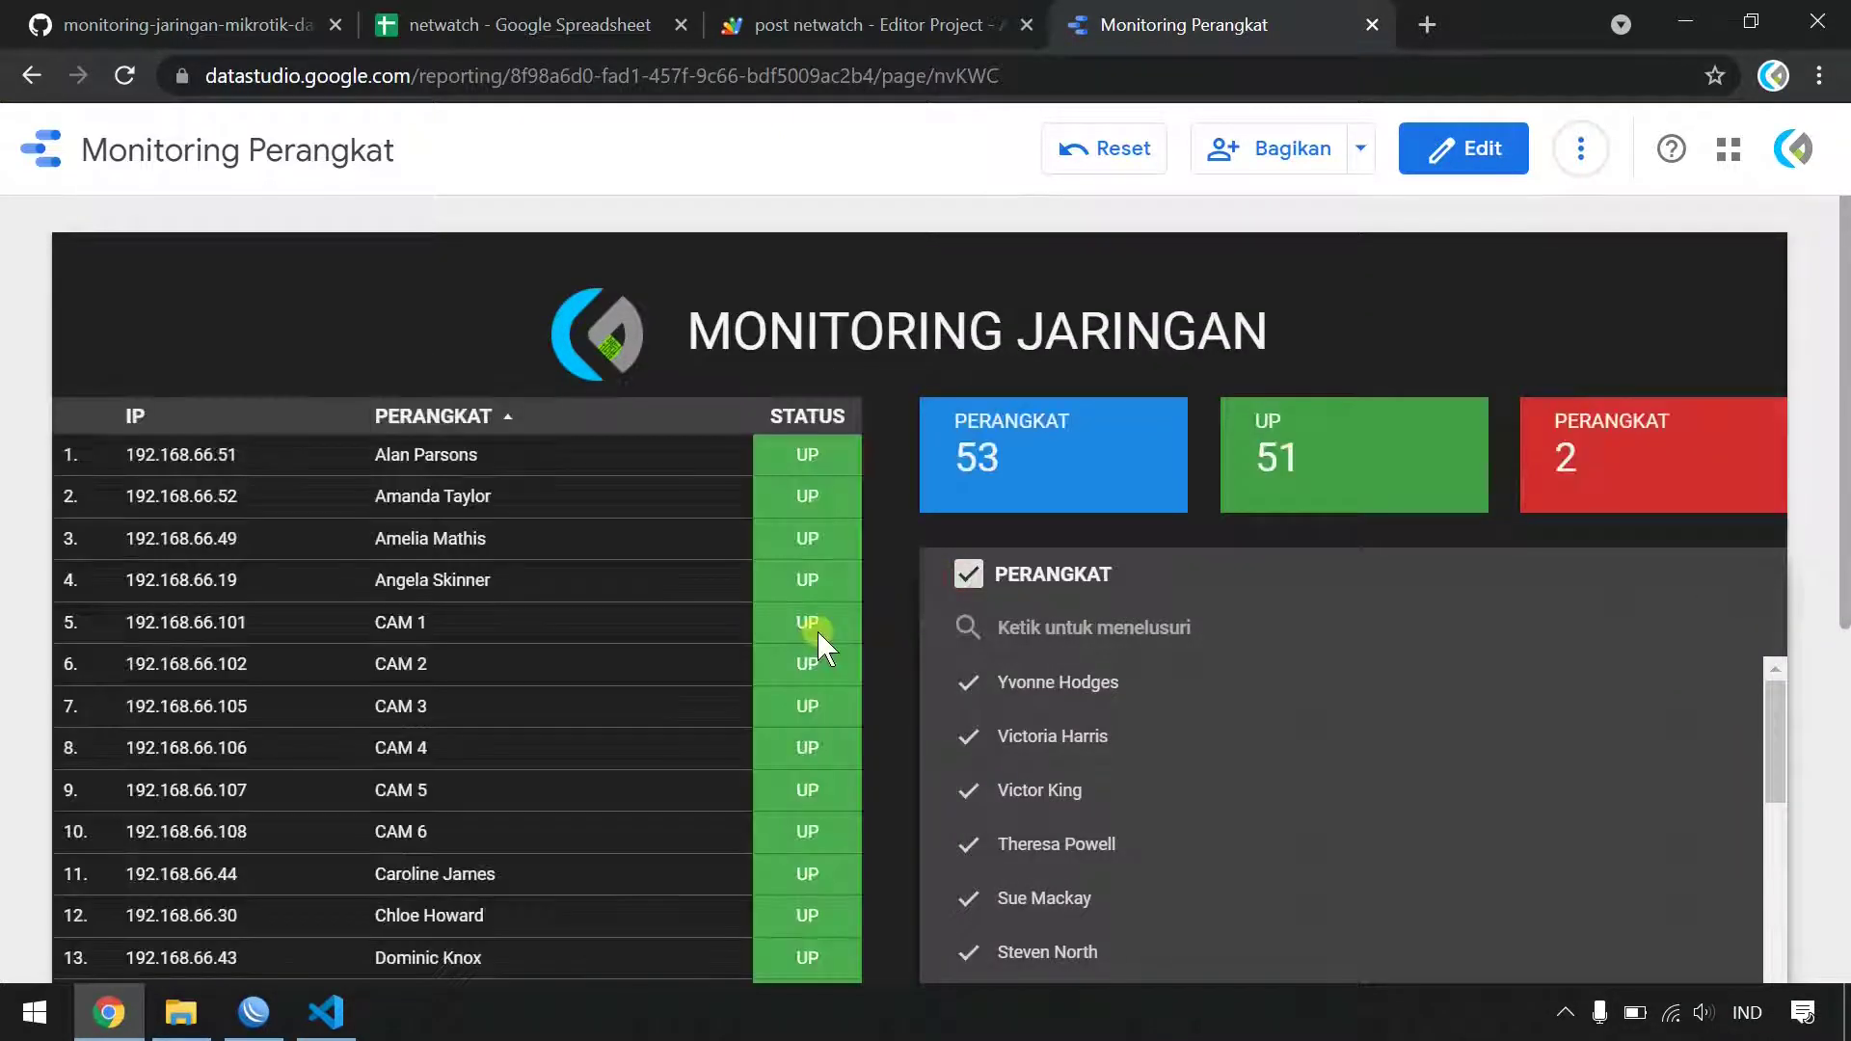
left_click(817, 632)
- Filter STATUS to DOWN only, check the UP card's Tidak ada data message, and return to editing
left_click(1203, 648)
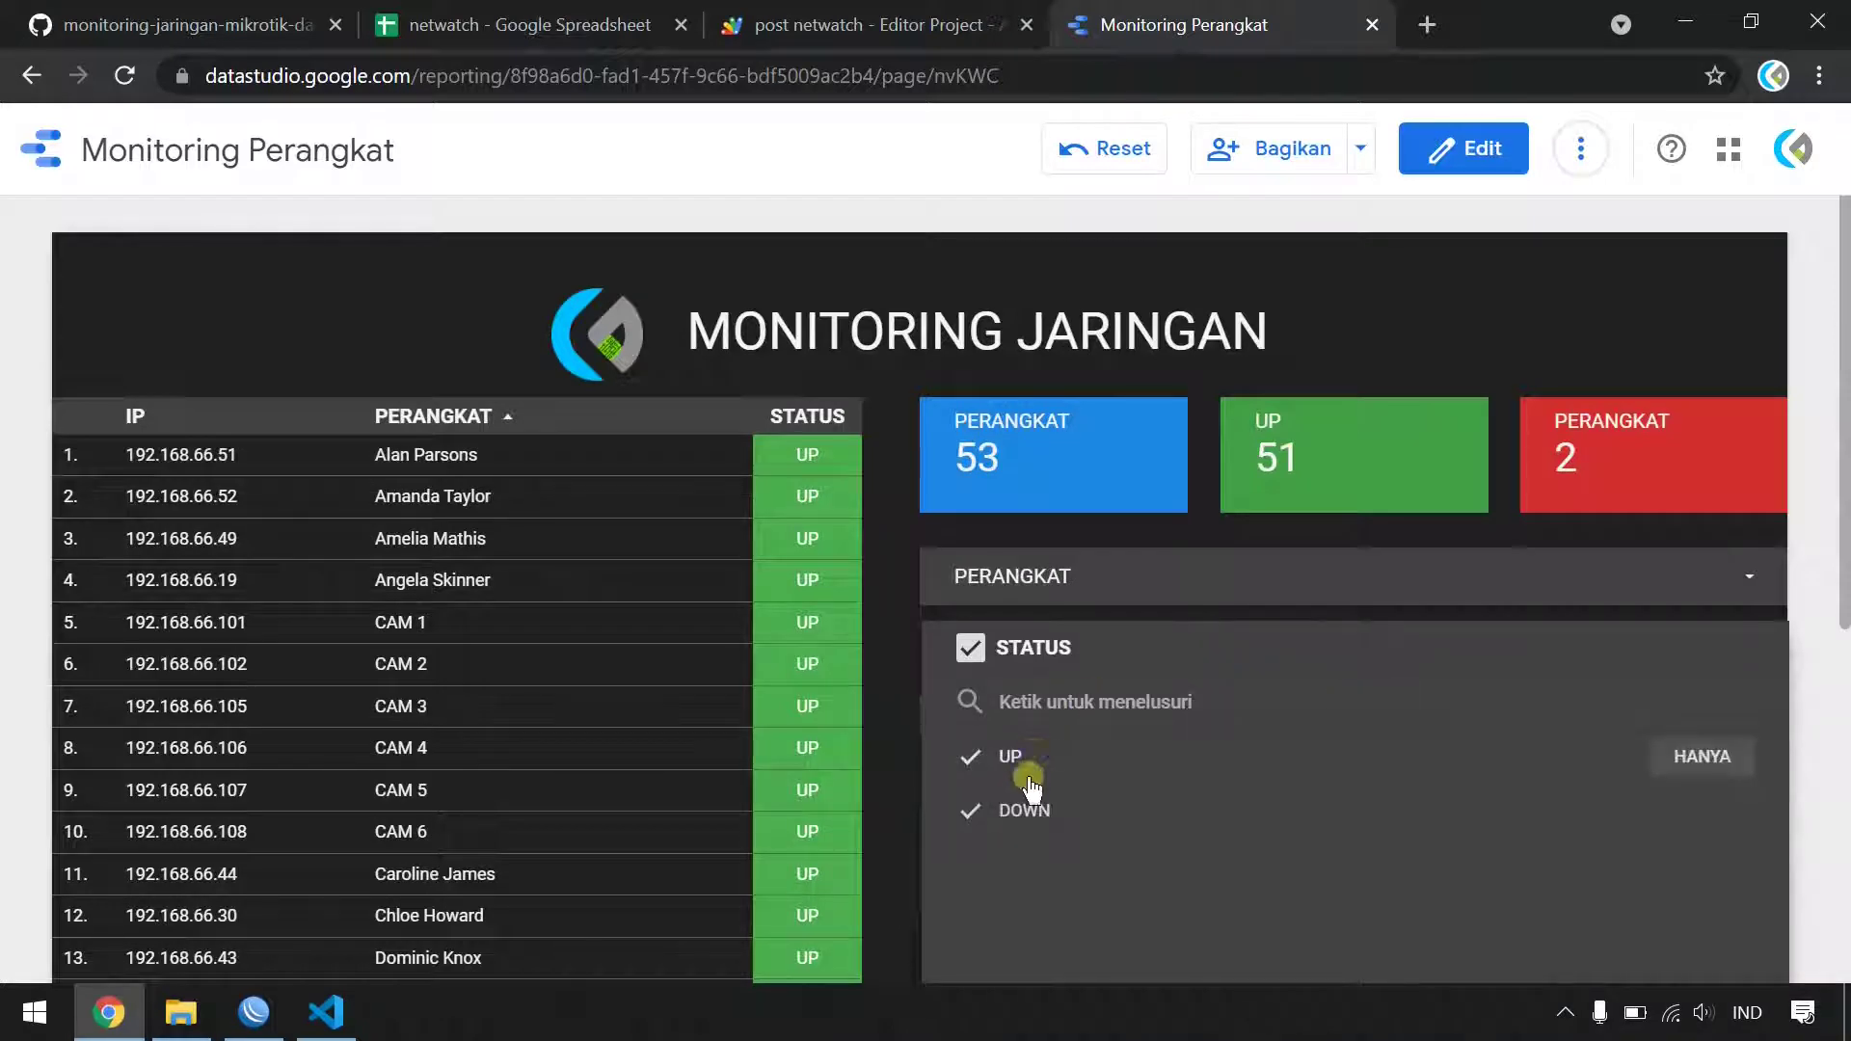
mouse_move(1345, 810)
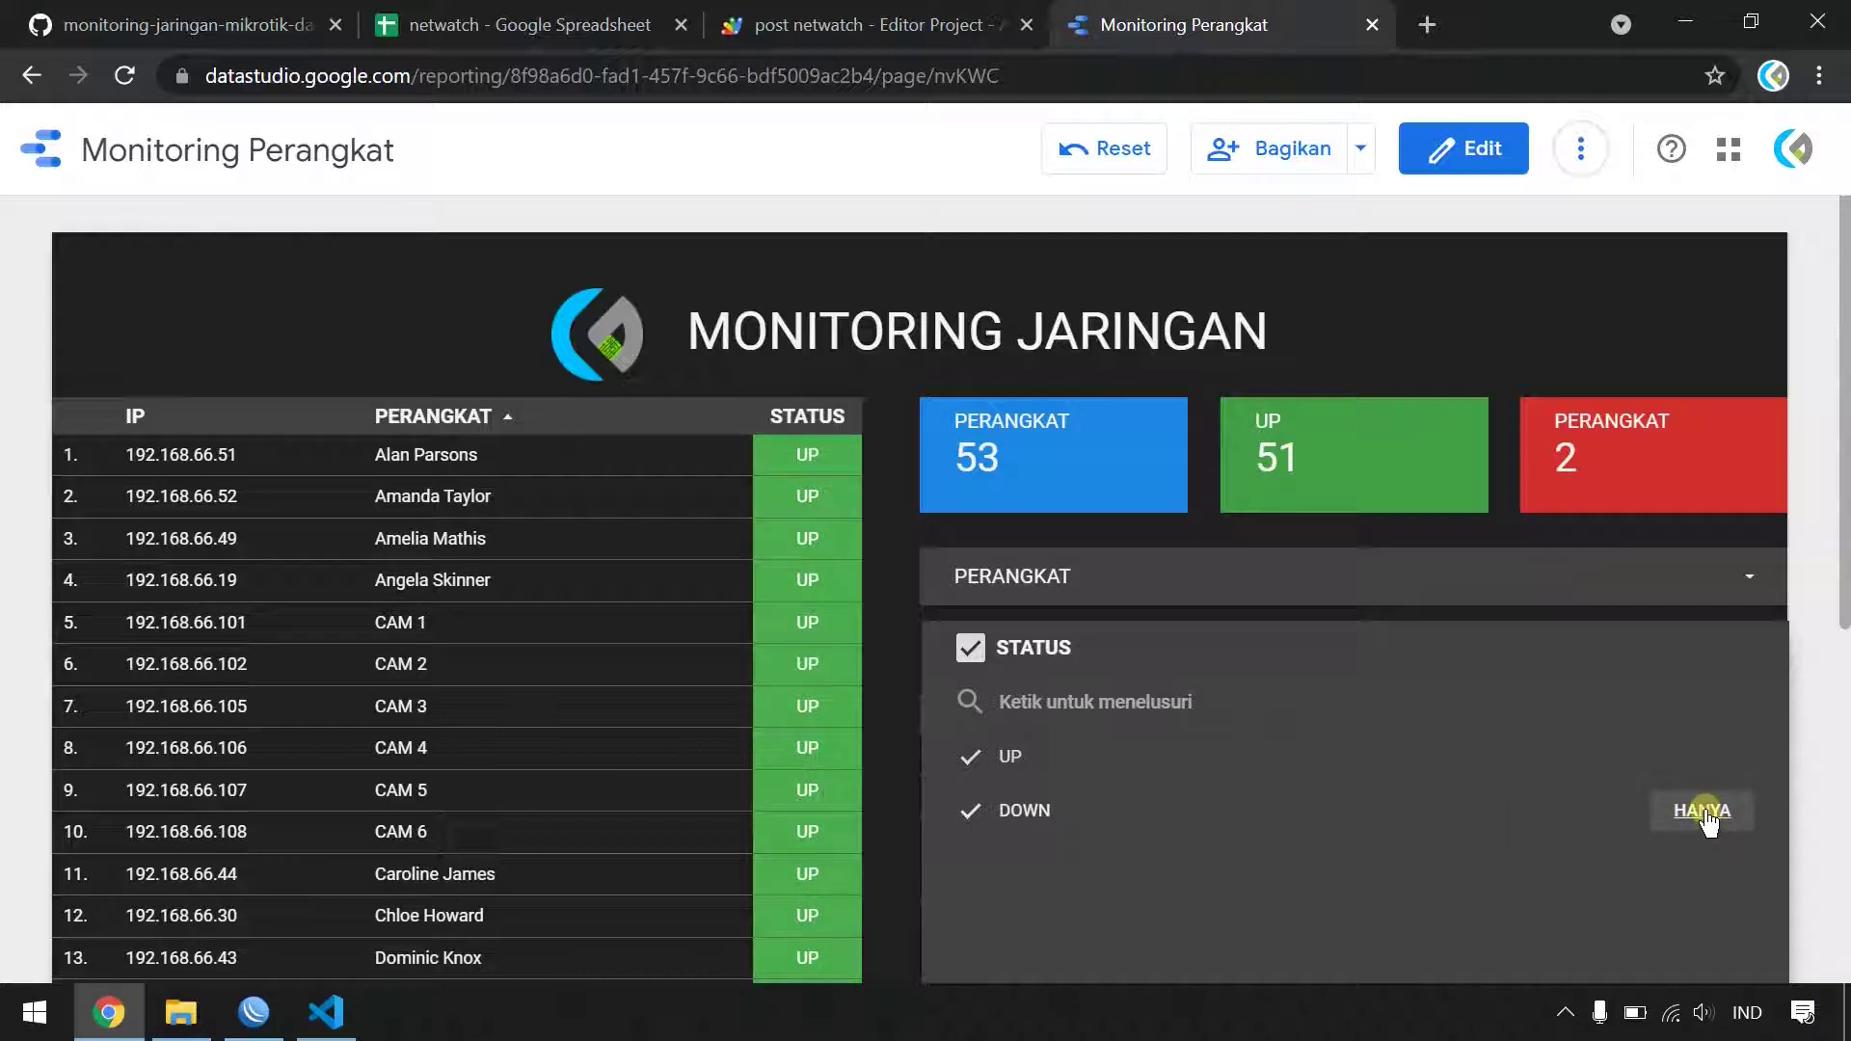
left_click(1703, 815)
left_click(731, 819)
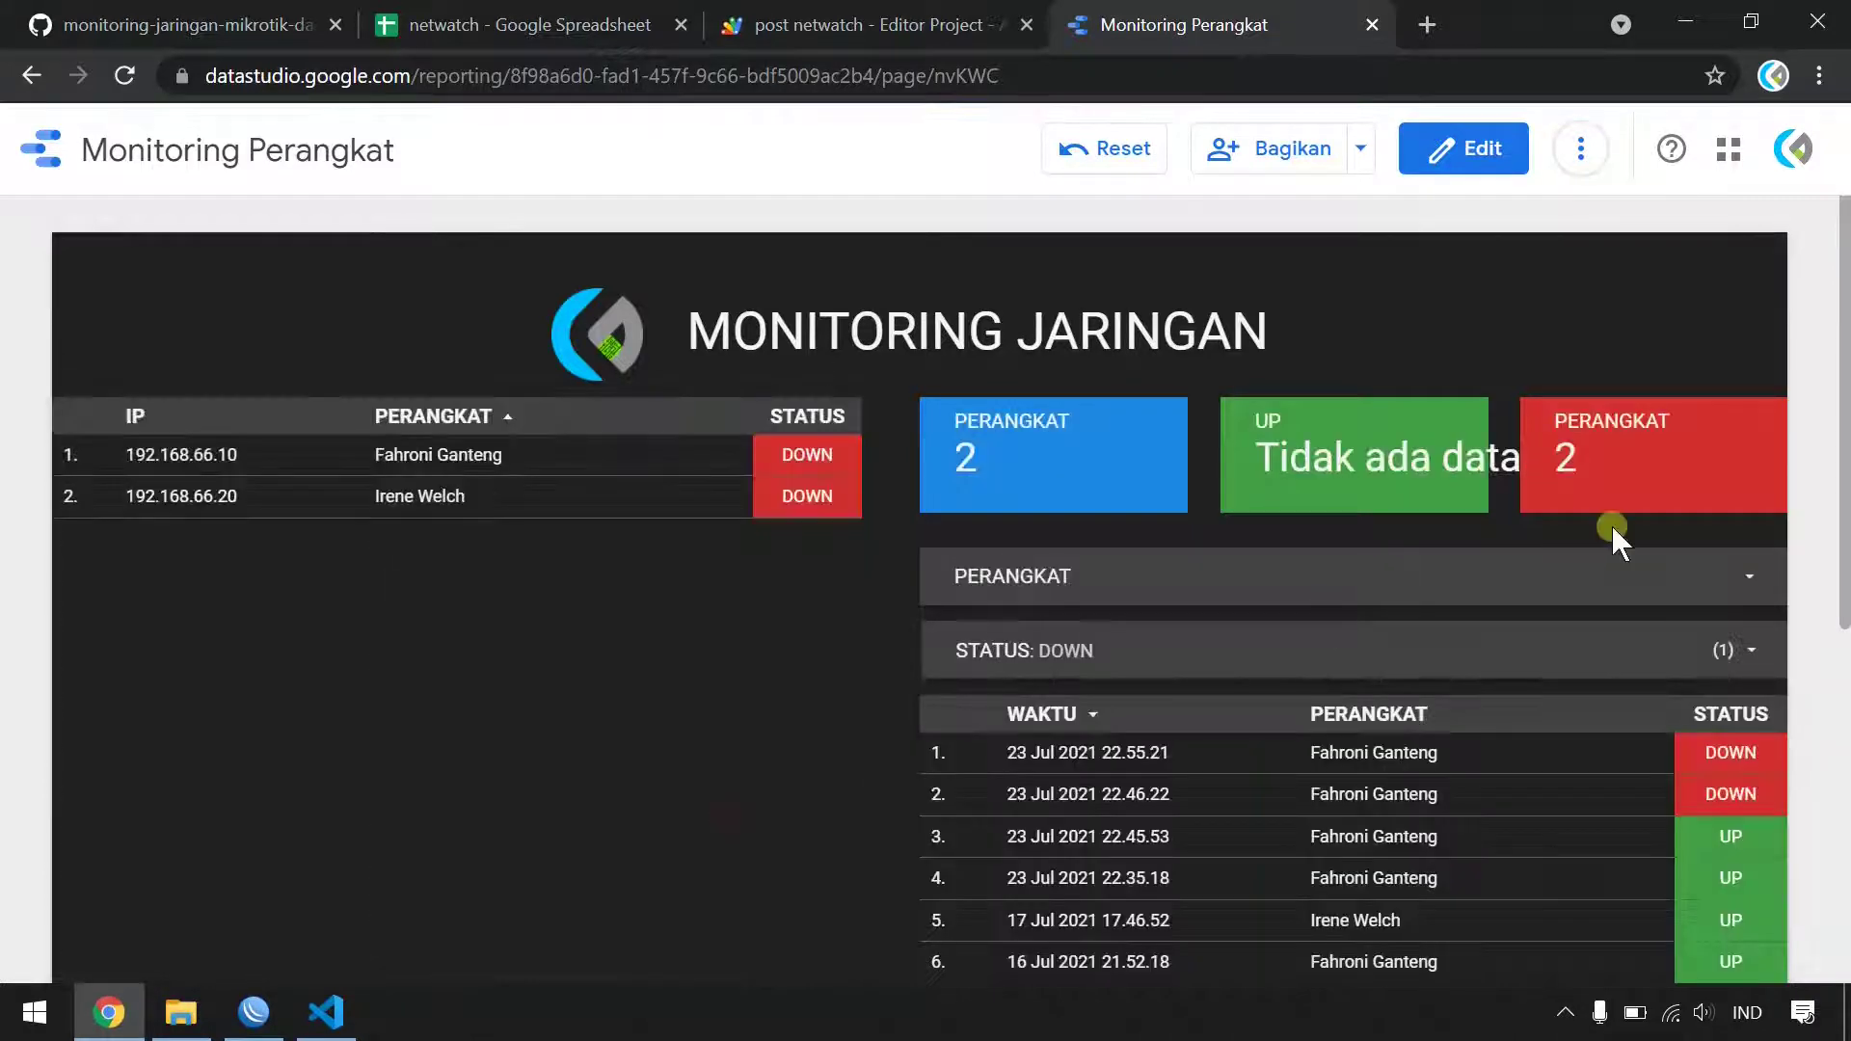
mouse_move(419, 494)
left_click_drag(1256, 456, 1475, 470)
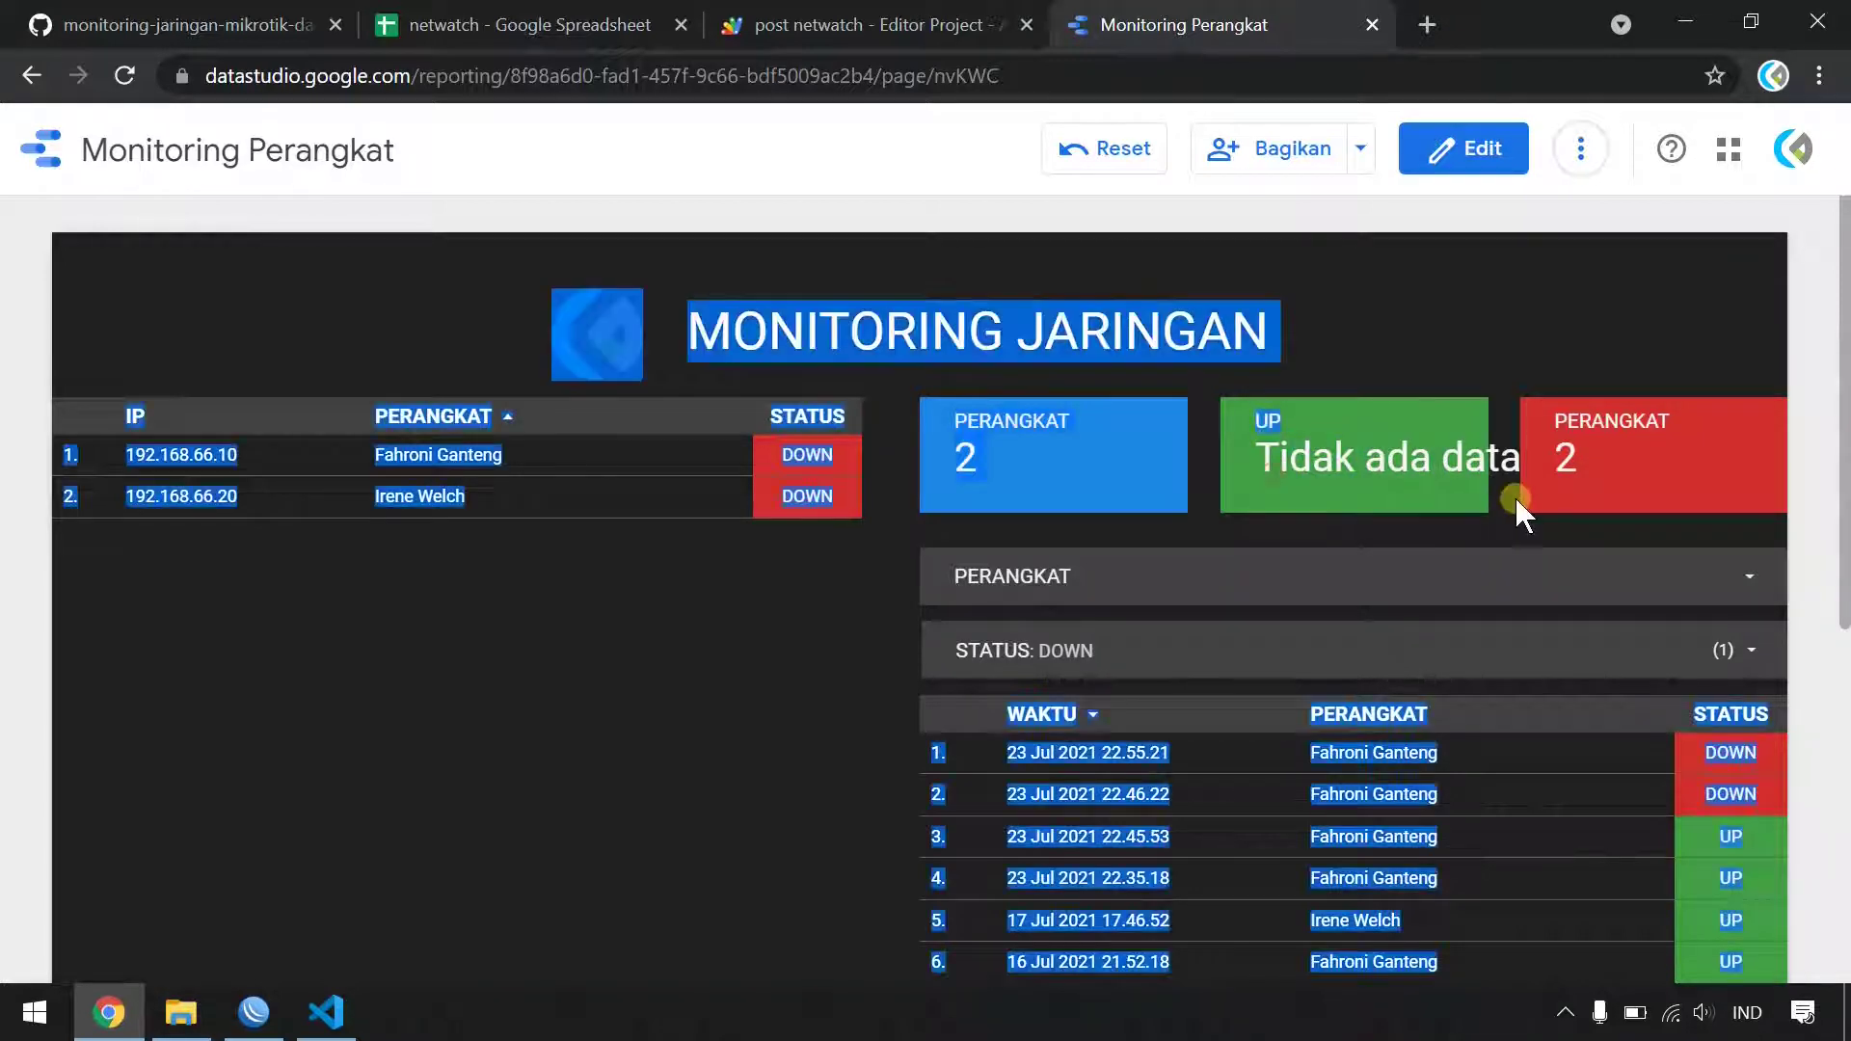
left_click_drag(1256, 457, 1441, 456)
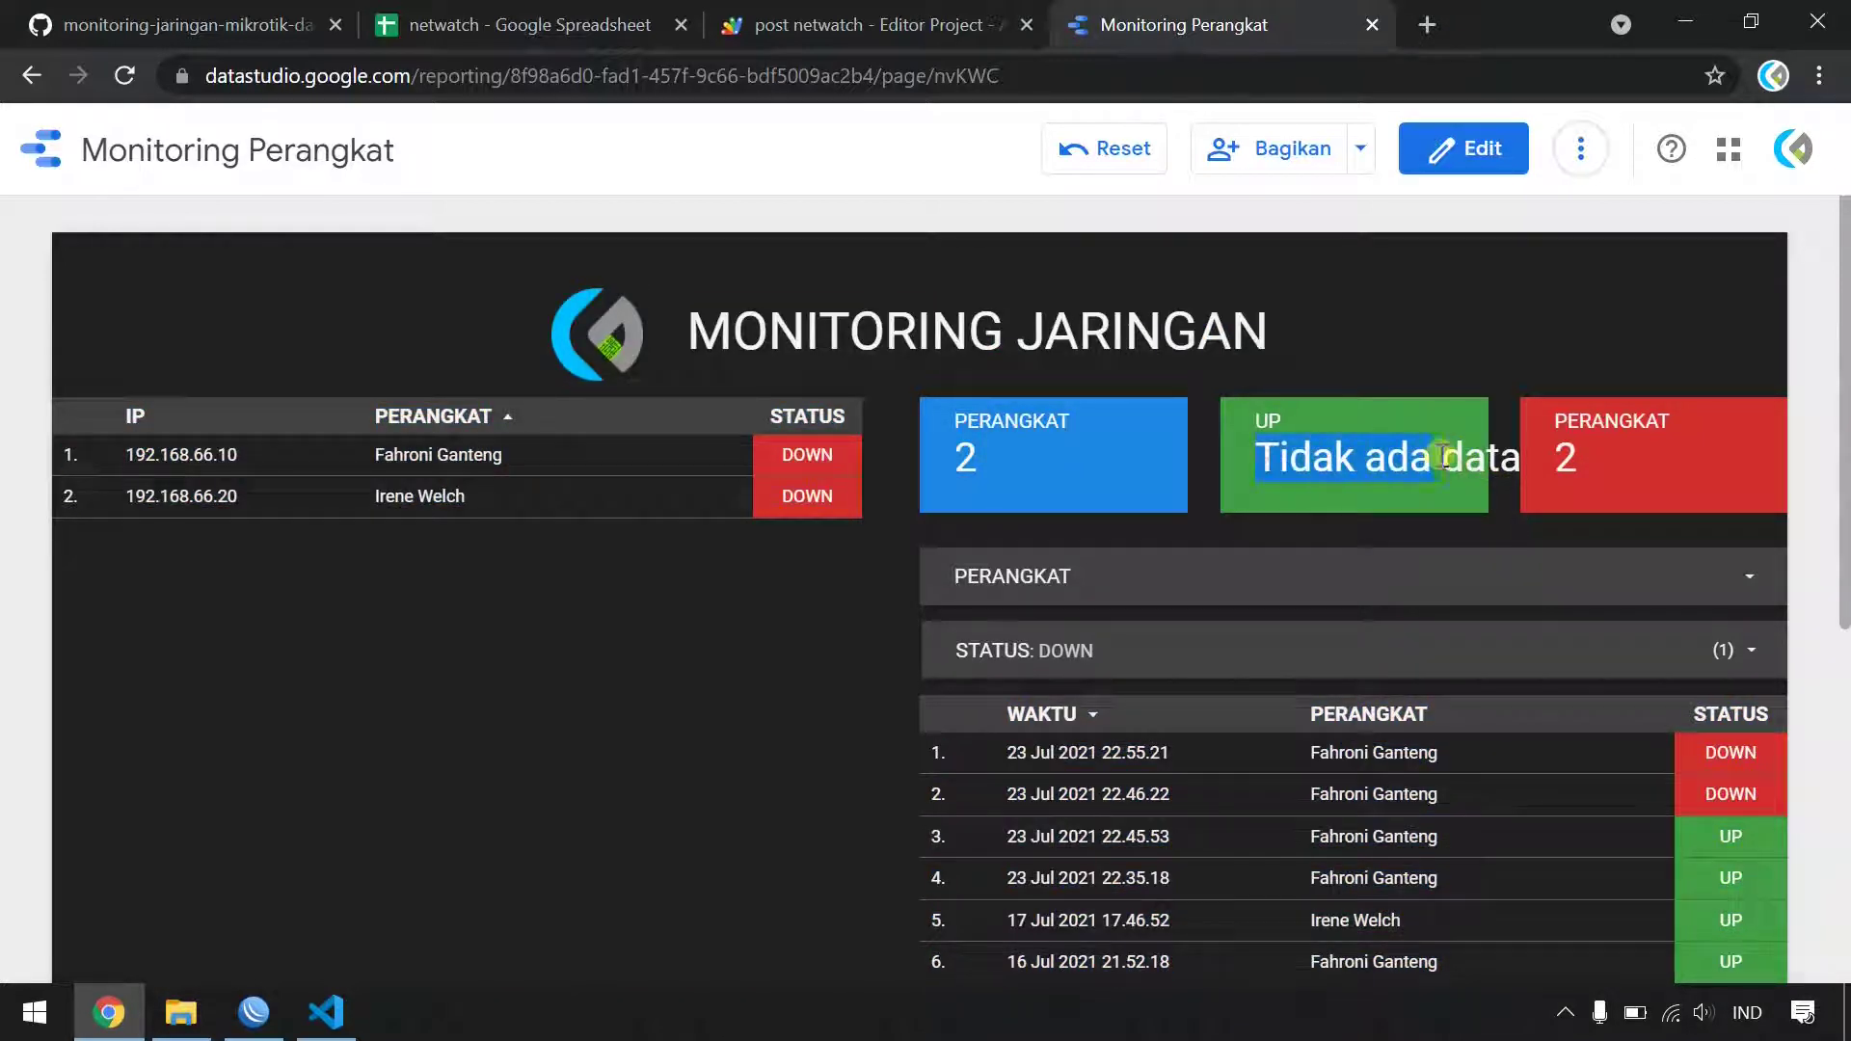
left_click(1347, 470)
left_click_drag(1282, 460, 1532, 464)
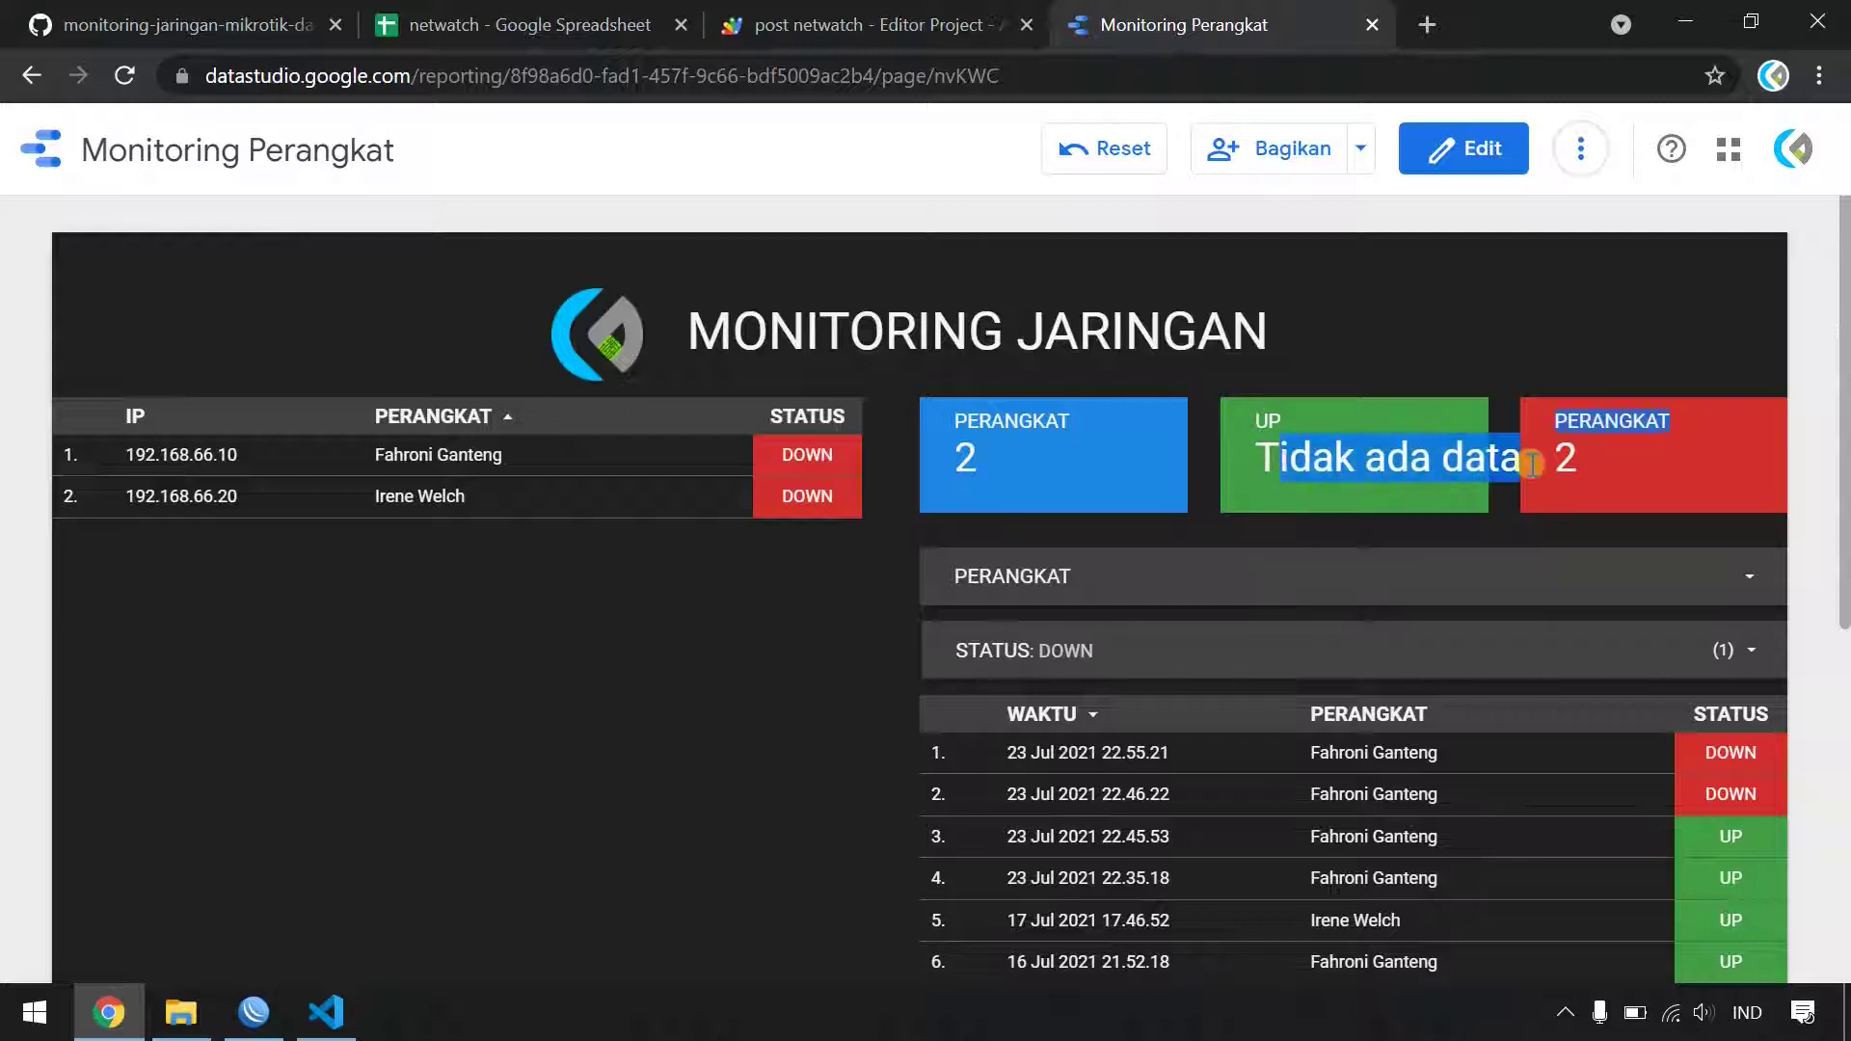
left_click(1465, 152)
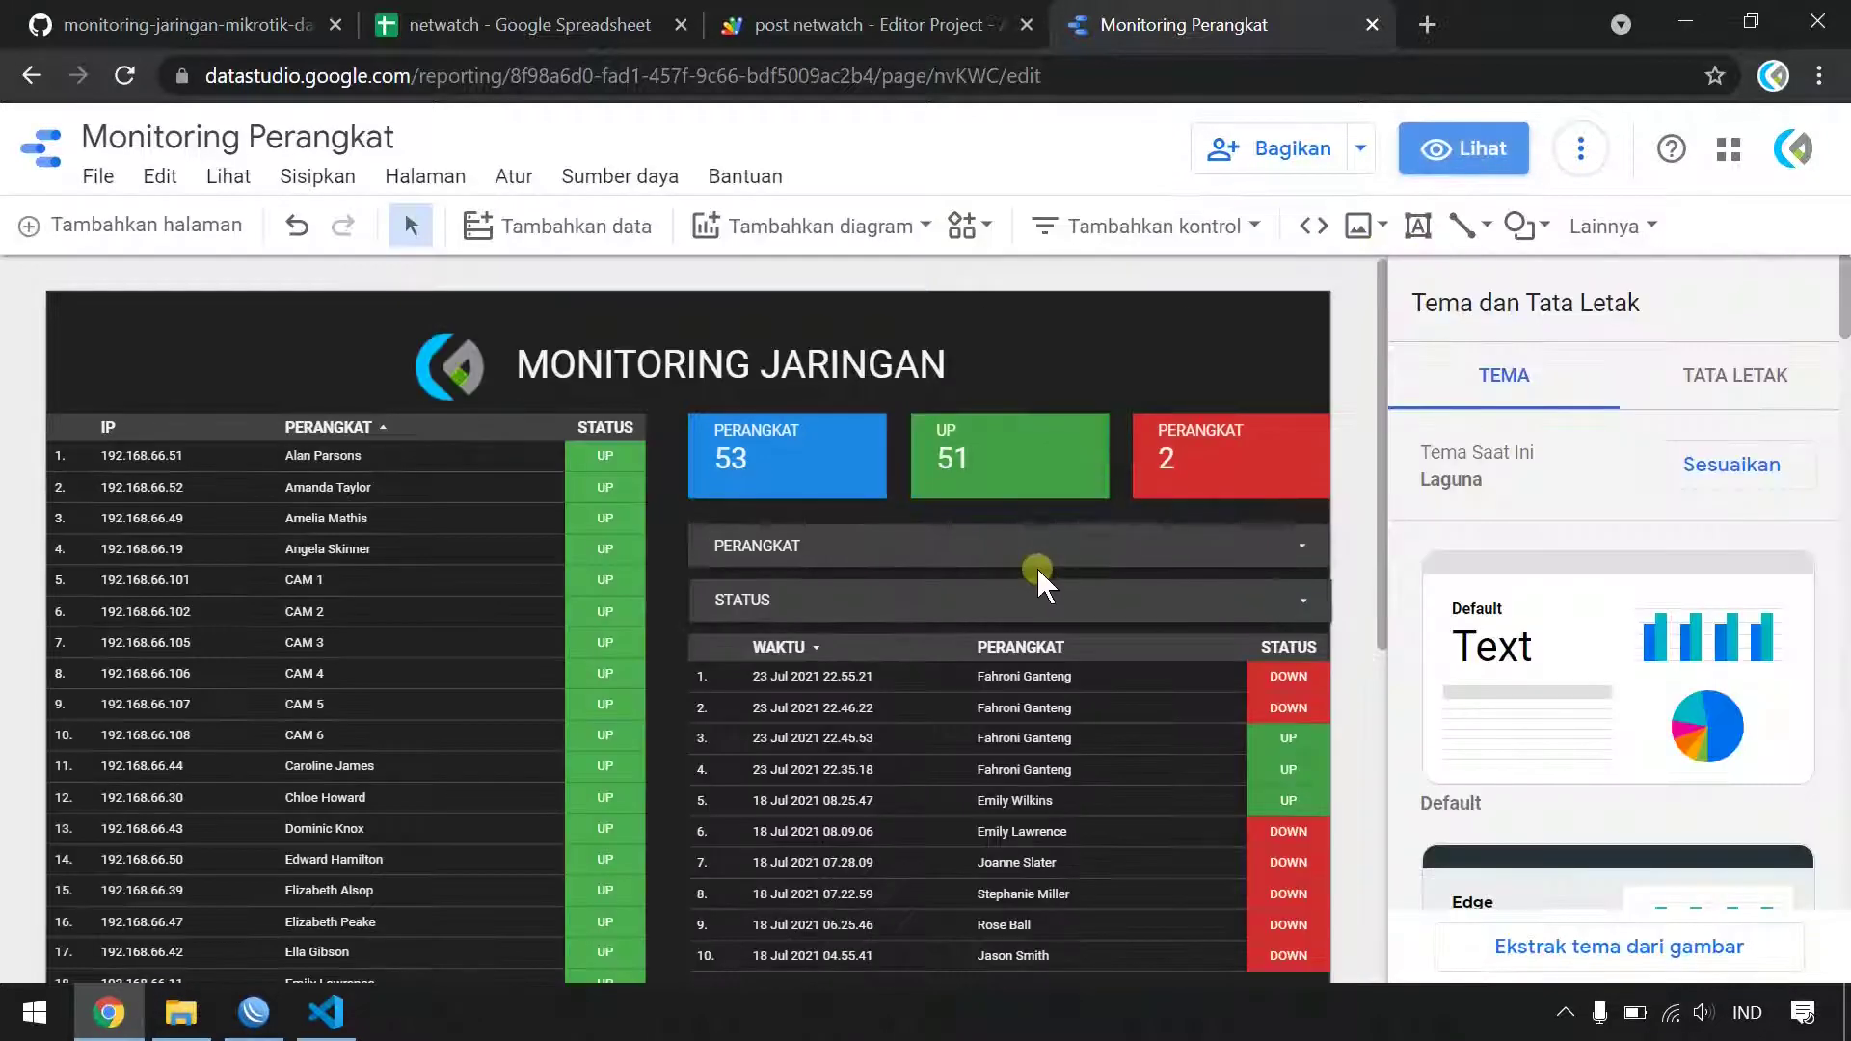
- Make the UP and DOWN scorecards display 0 when no data, then preview the report
left_click(988, 463)
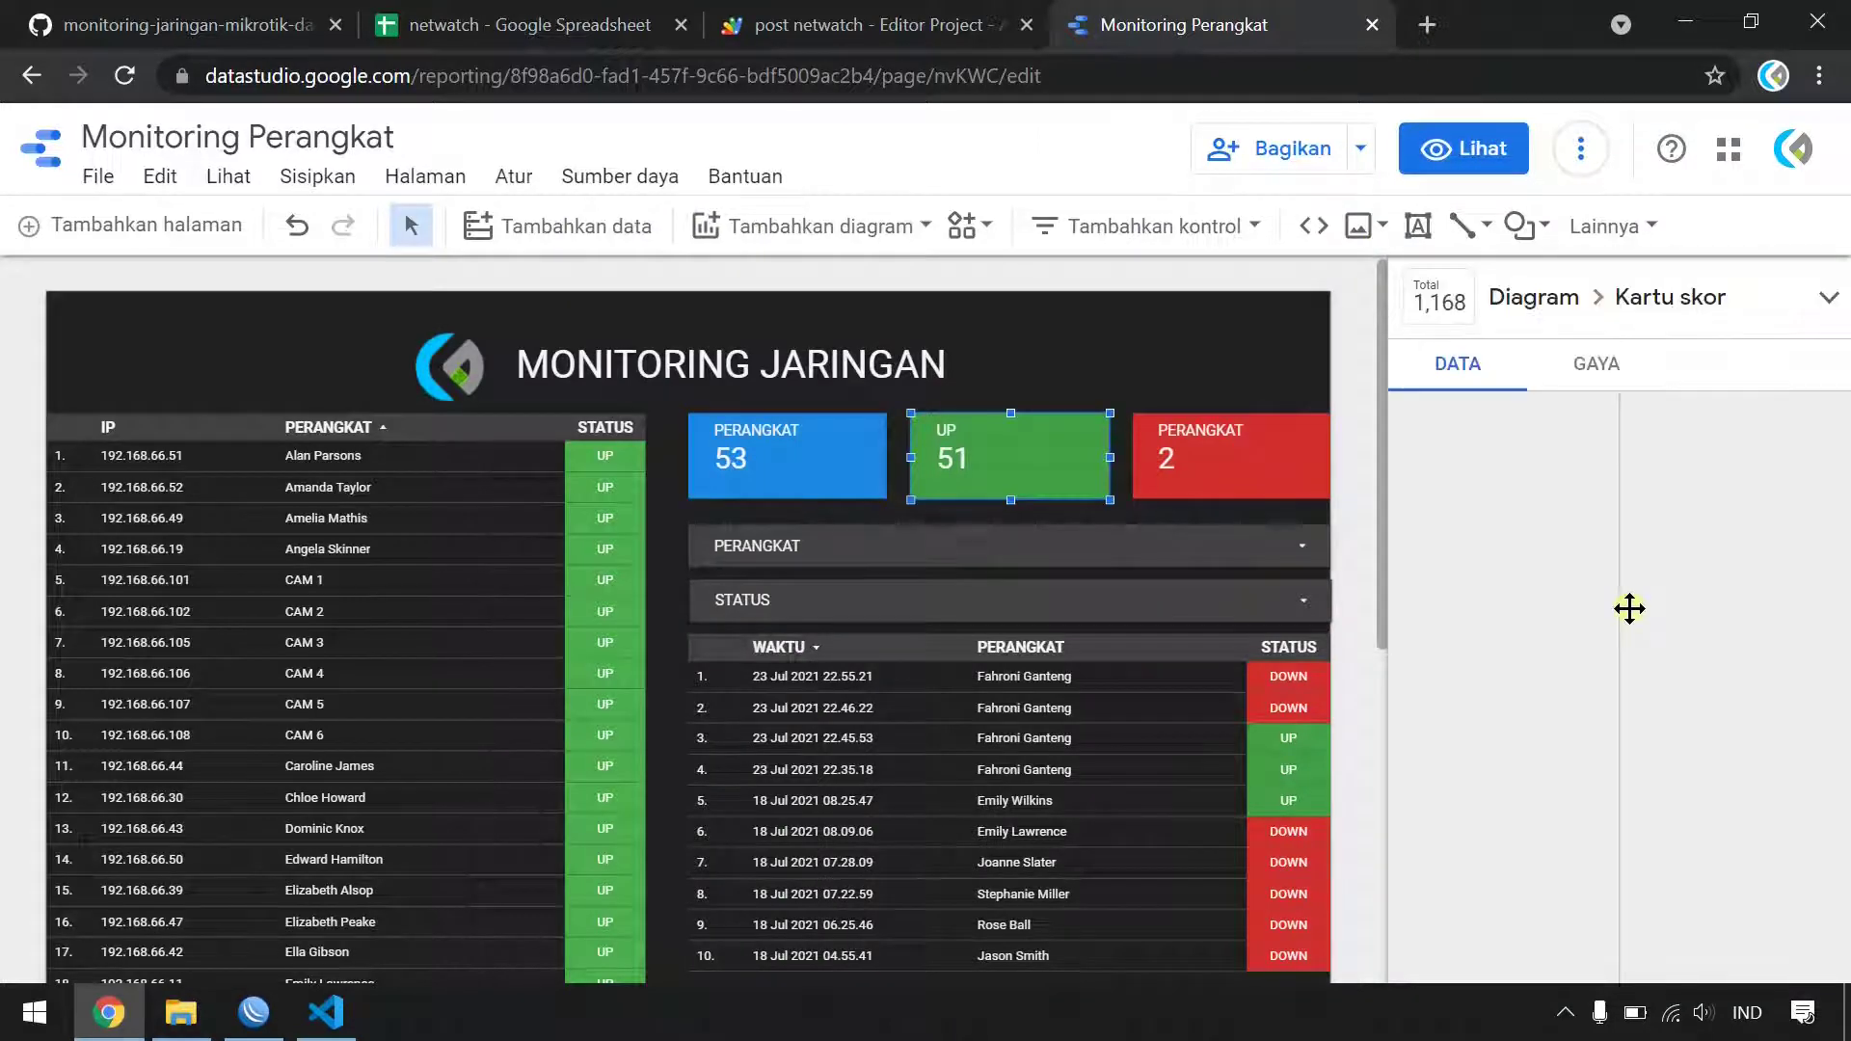
left_click(1590, 364)
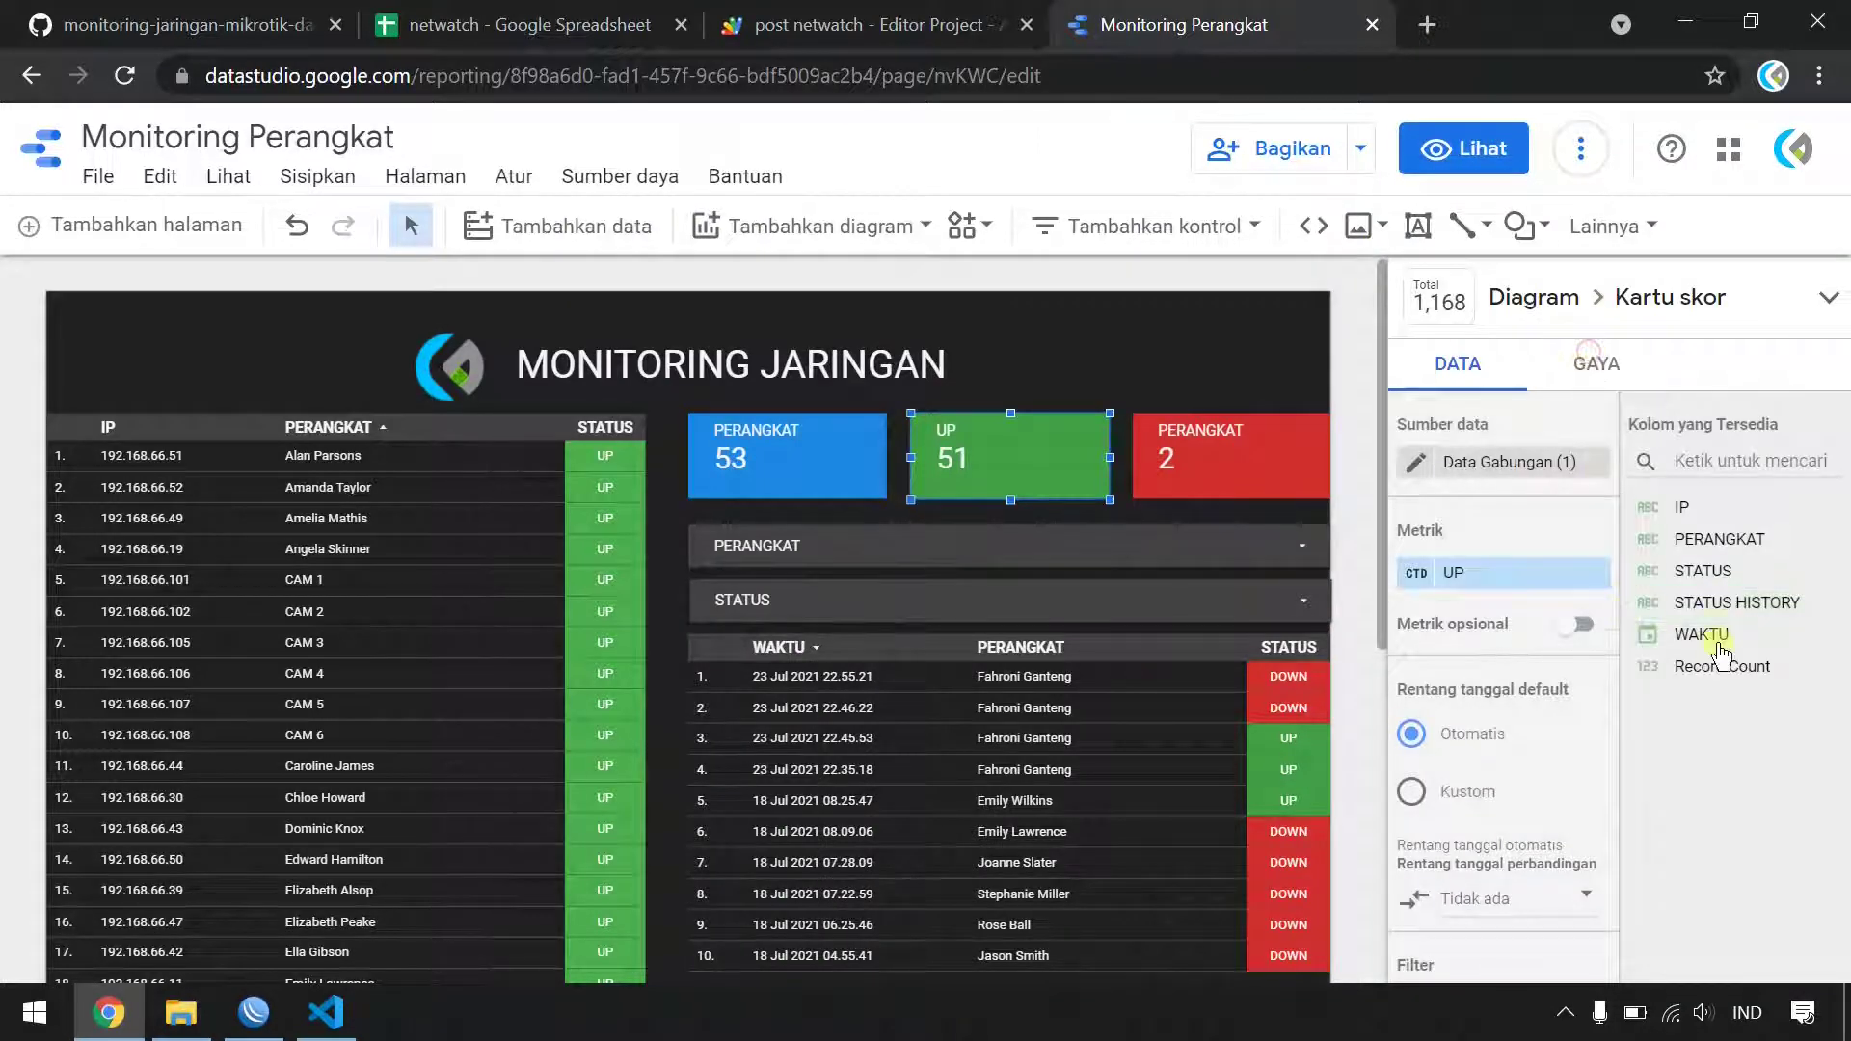
scroll(1732, 690, "down", 3)
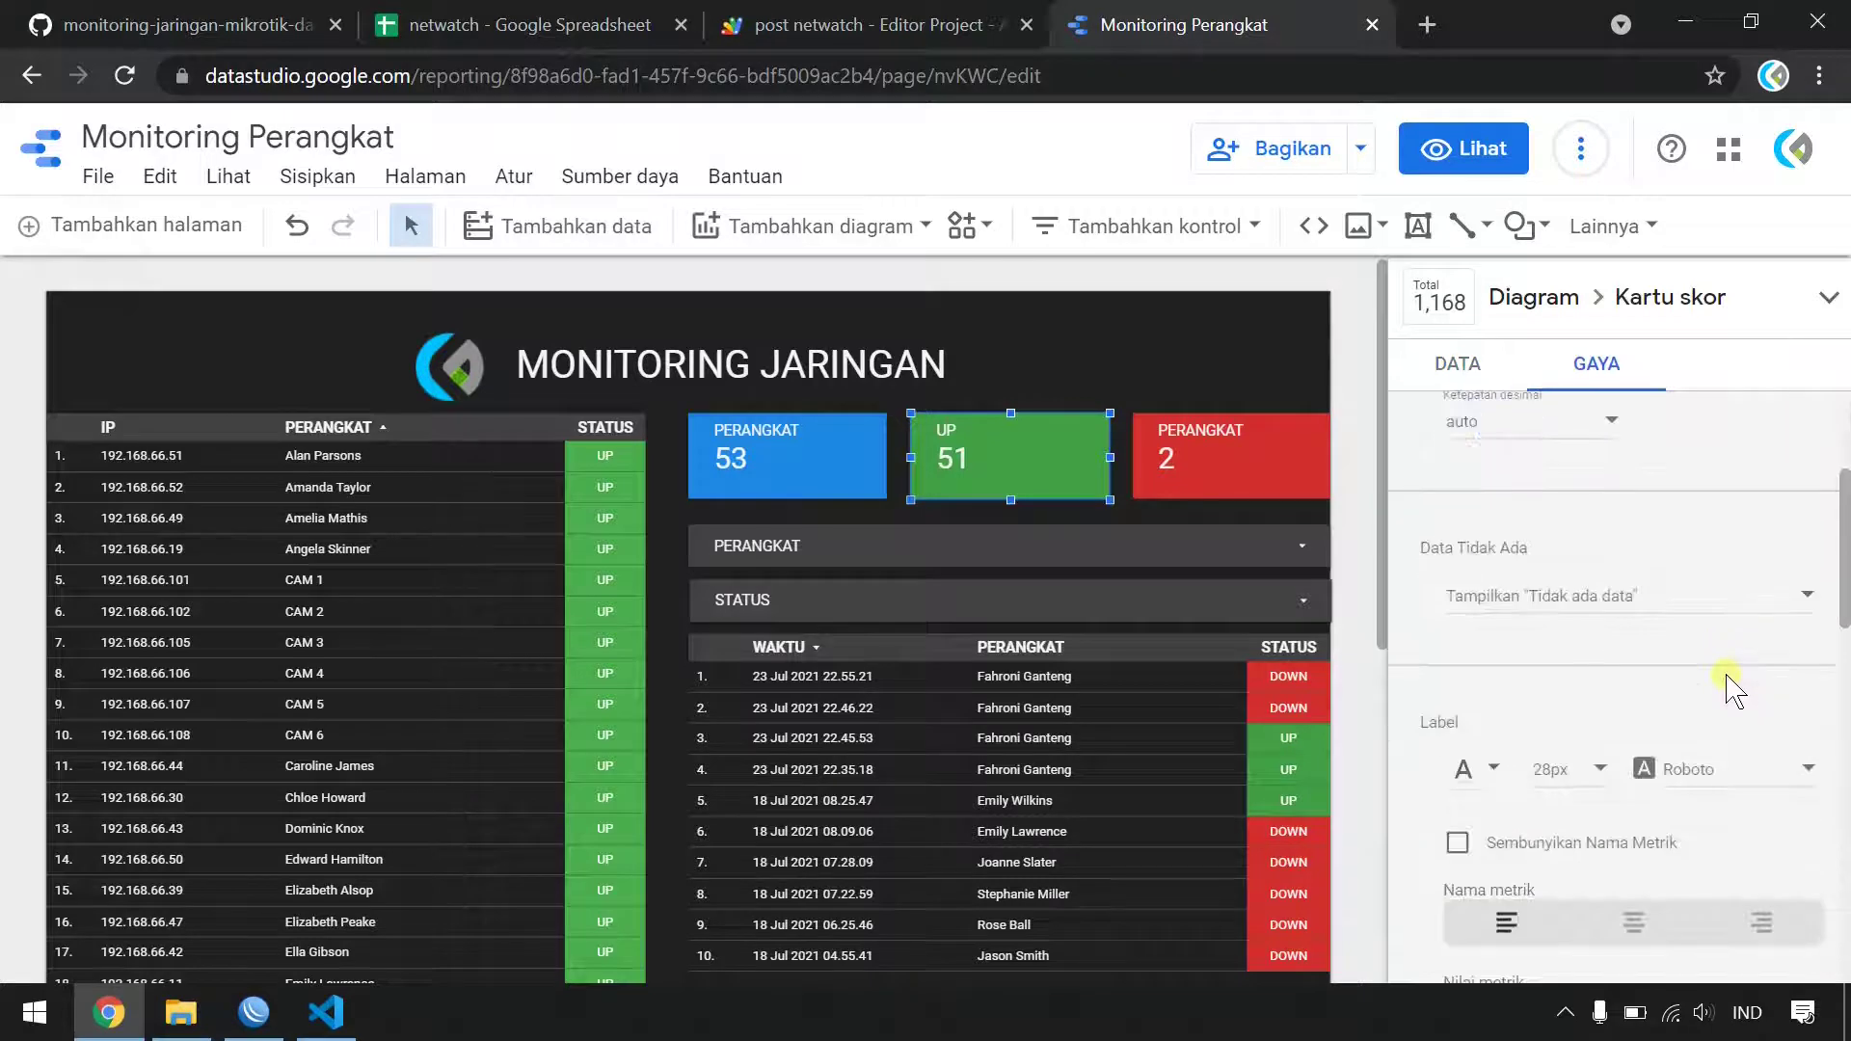
left_click(1694, 607)
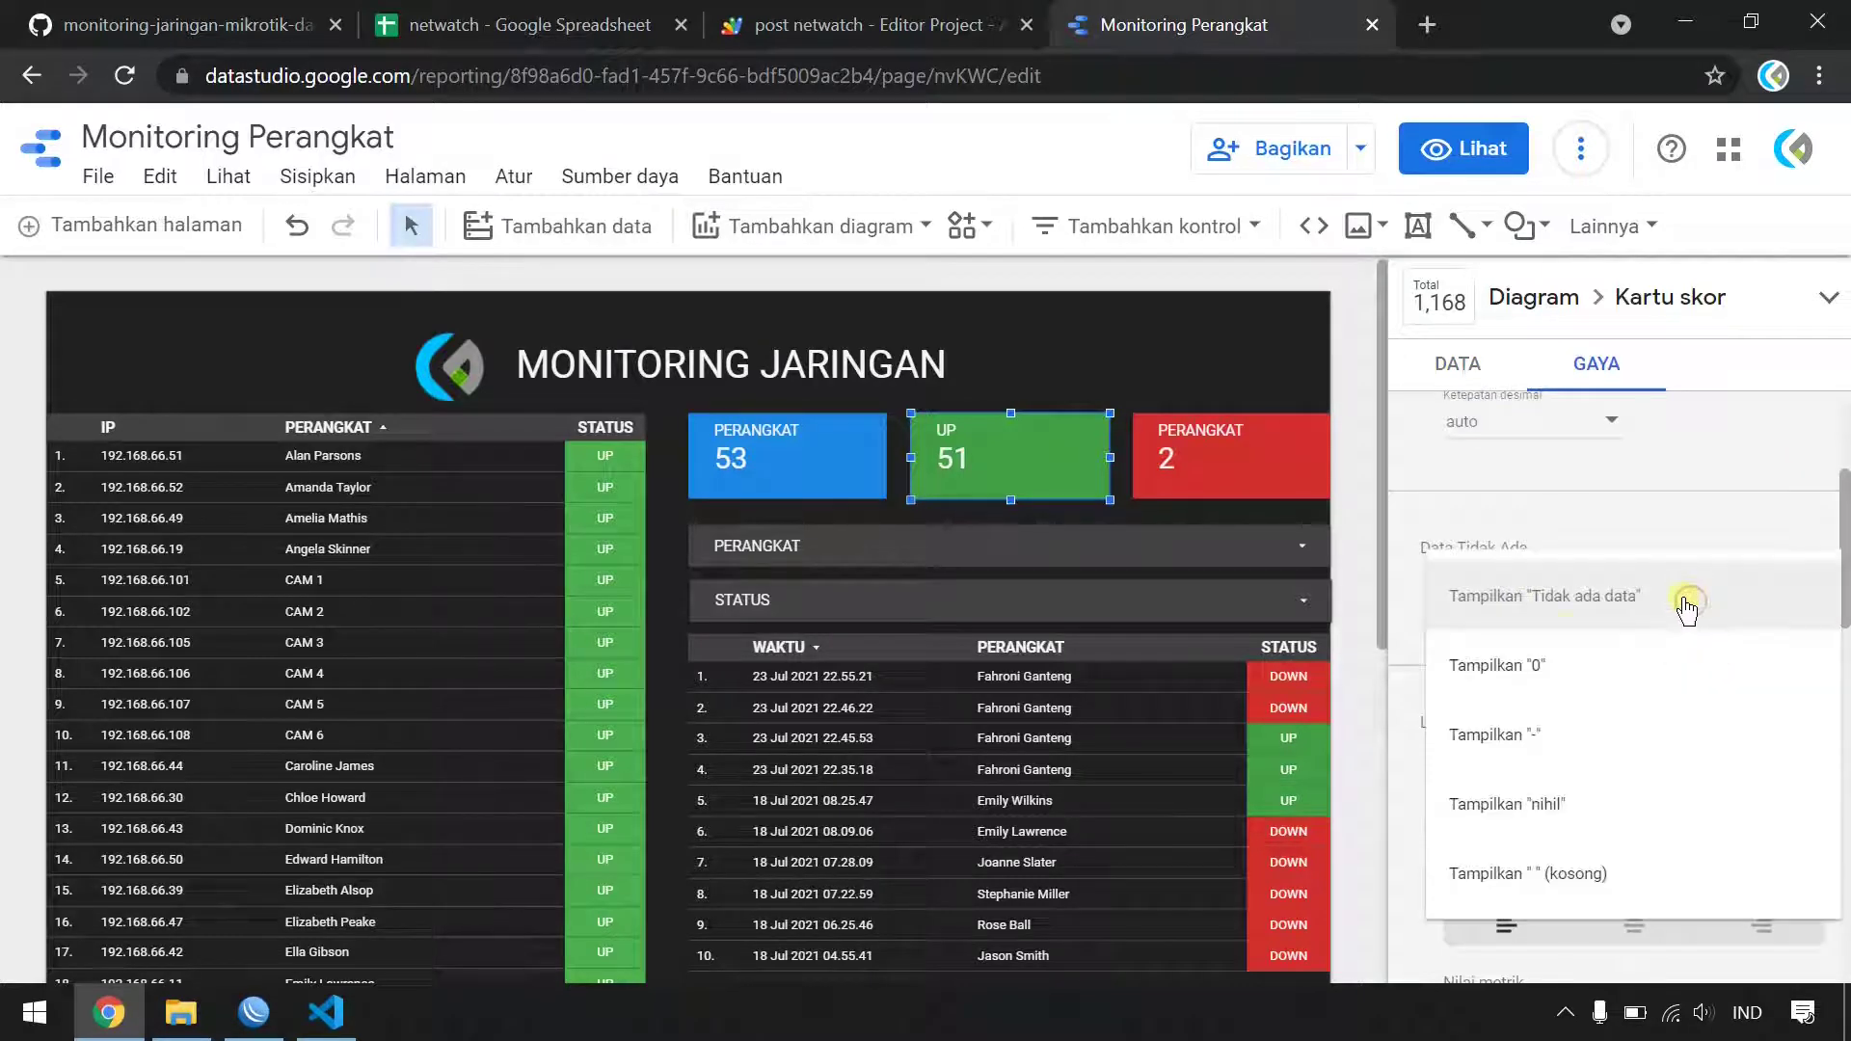
left_click(1529, 661)
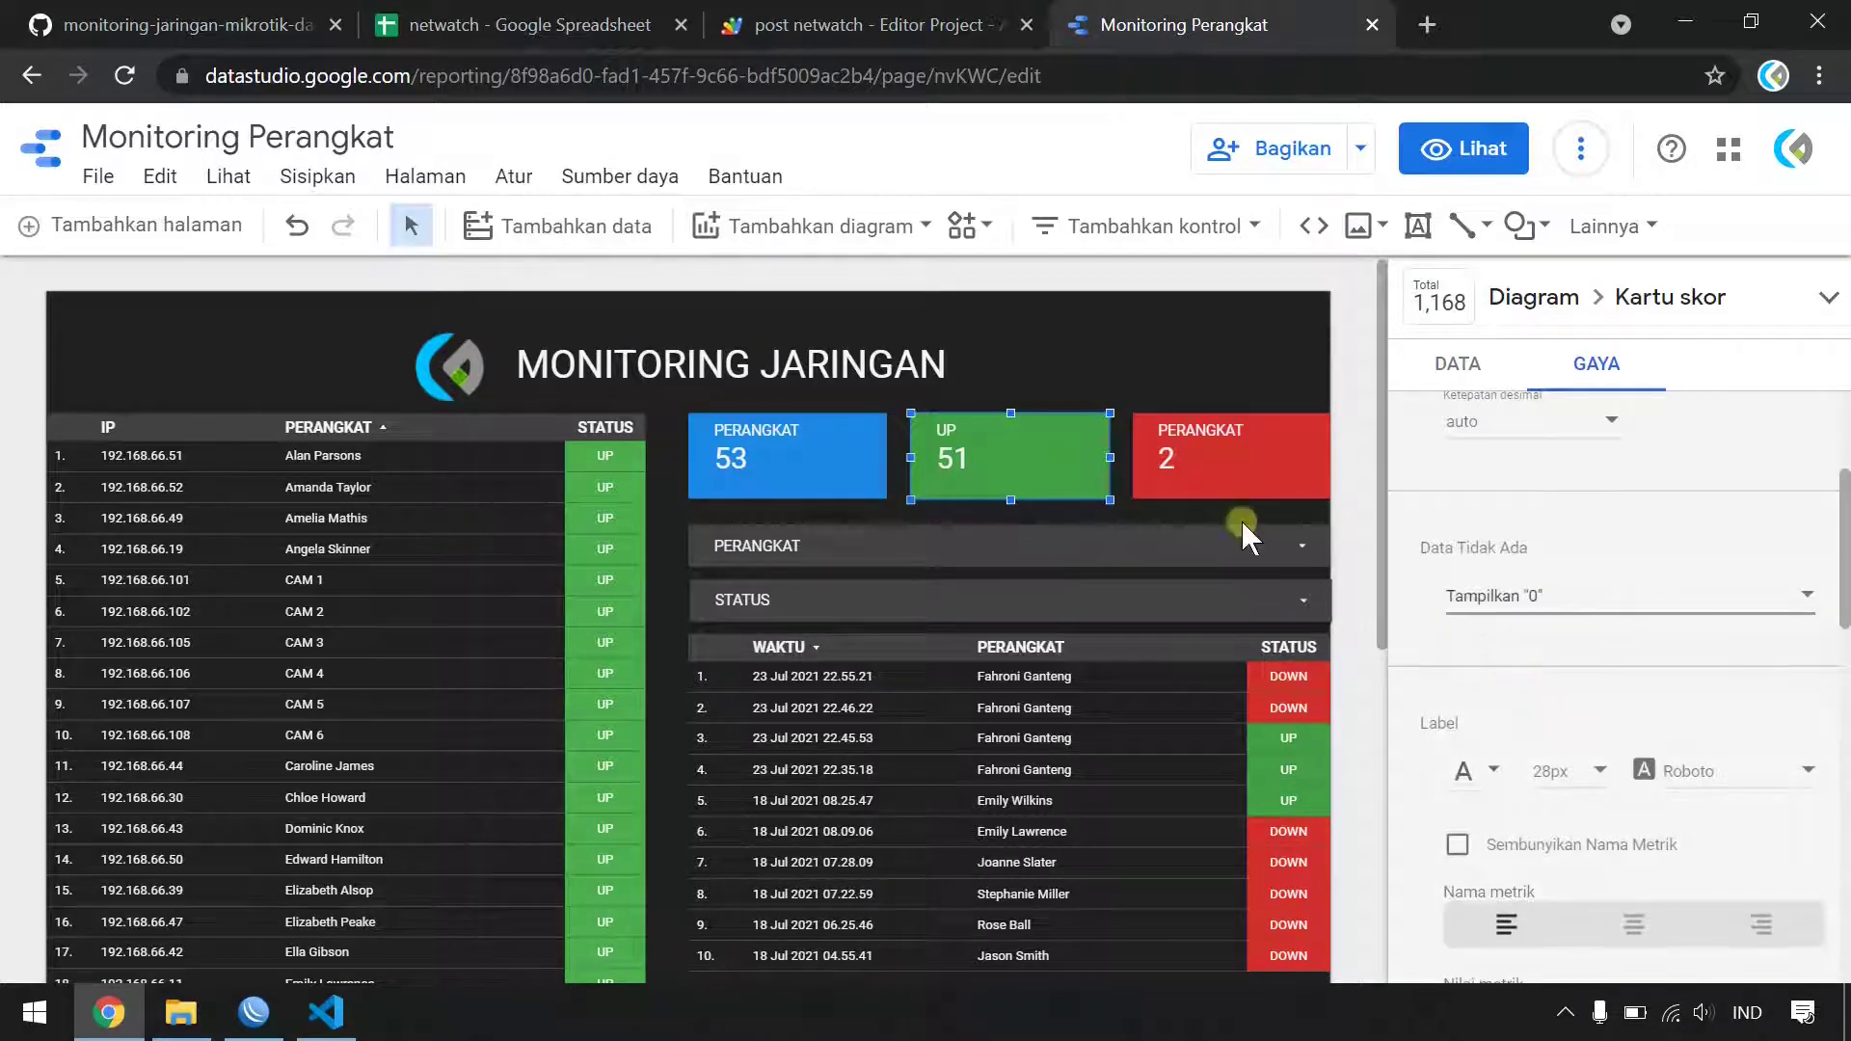
left_click(1223, 470)
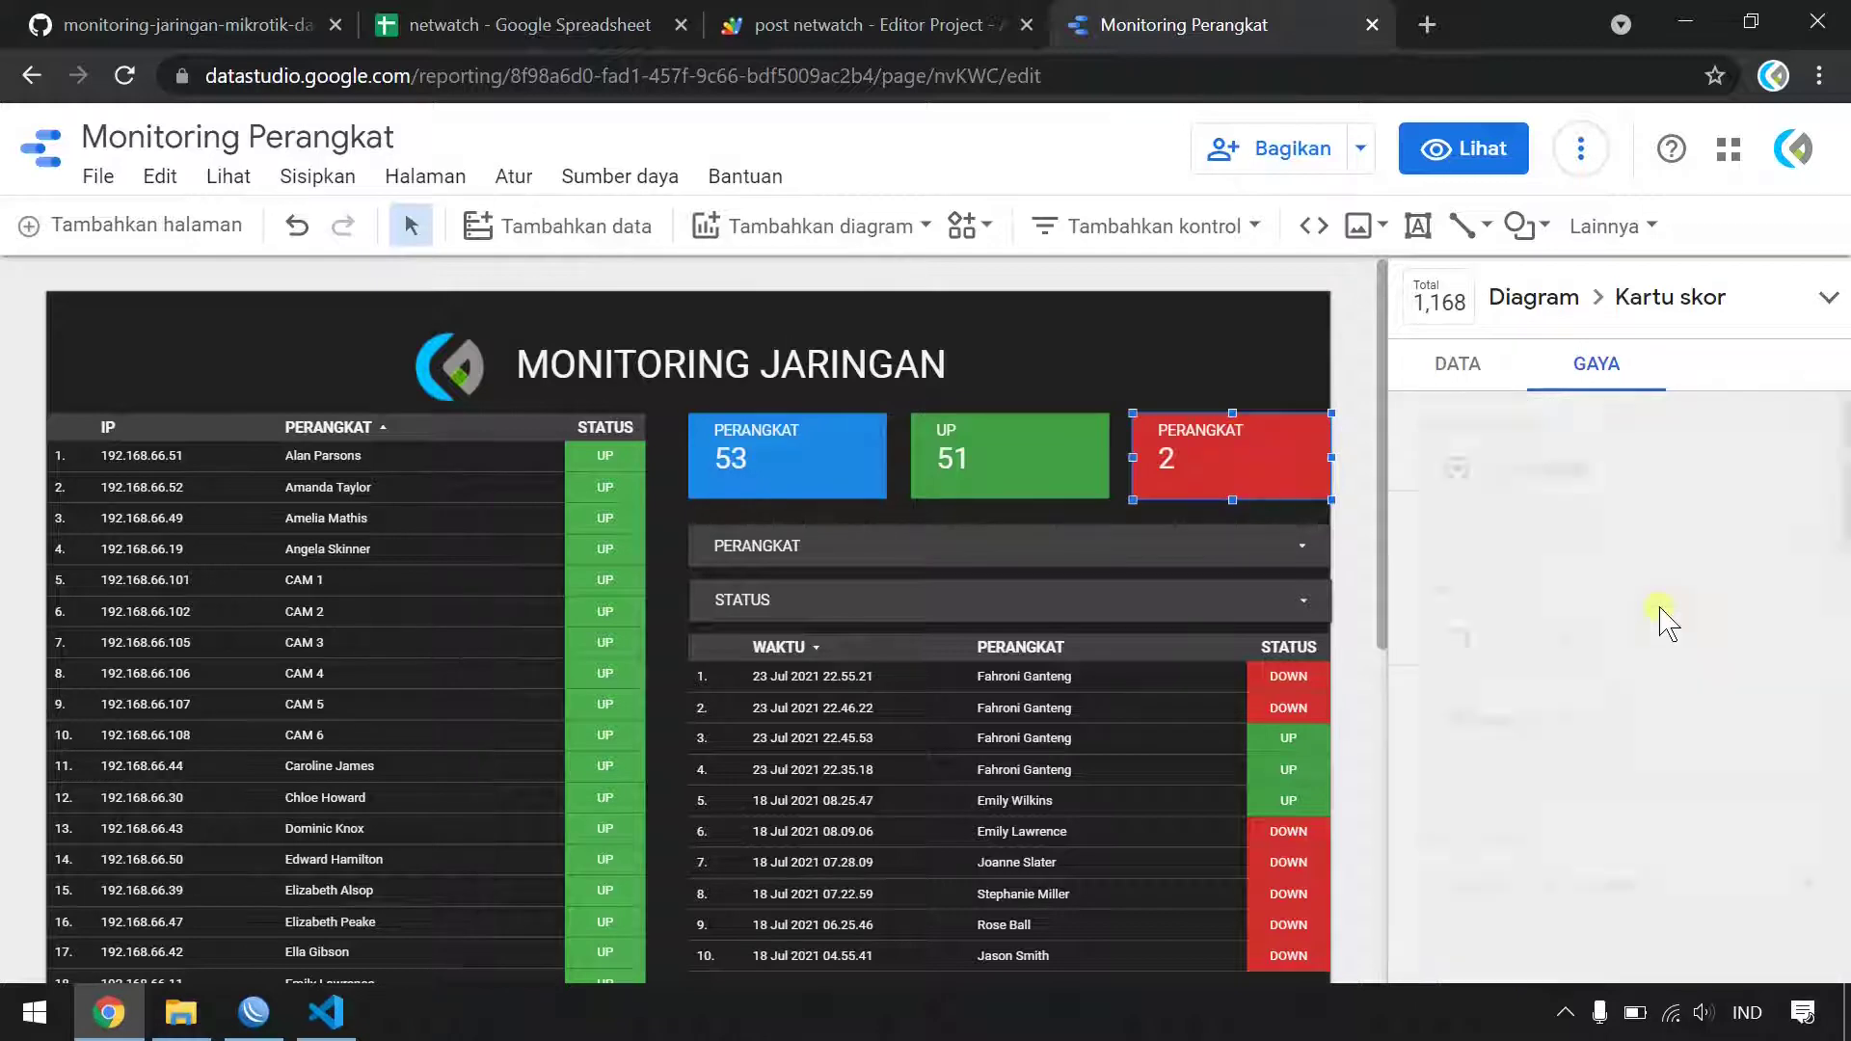
left_click(1656, 607)
left_click(1590, 673)
left_click(800, 458)
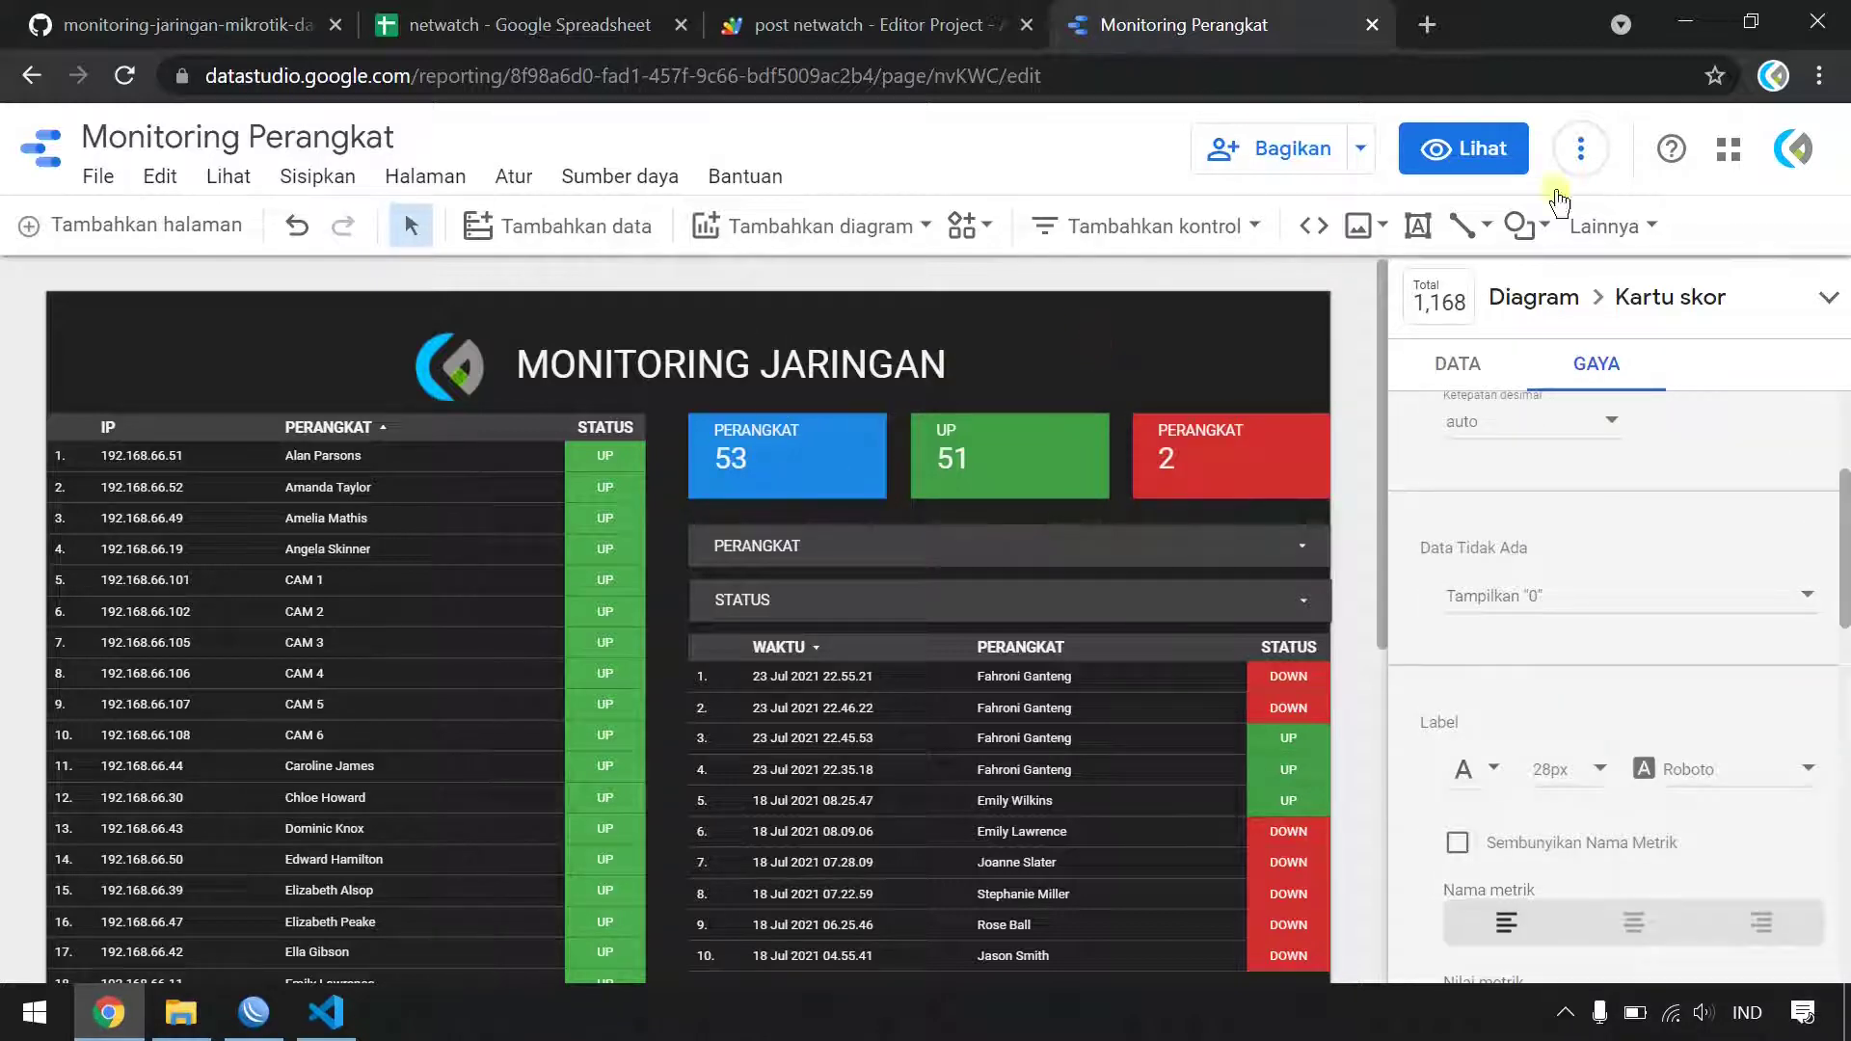
left_click(1478, 157)
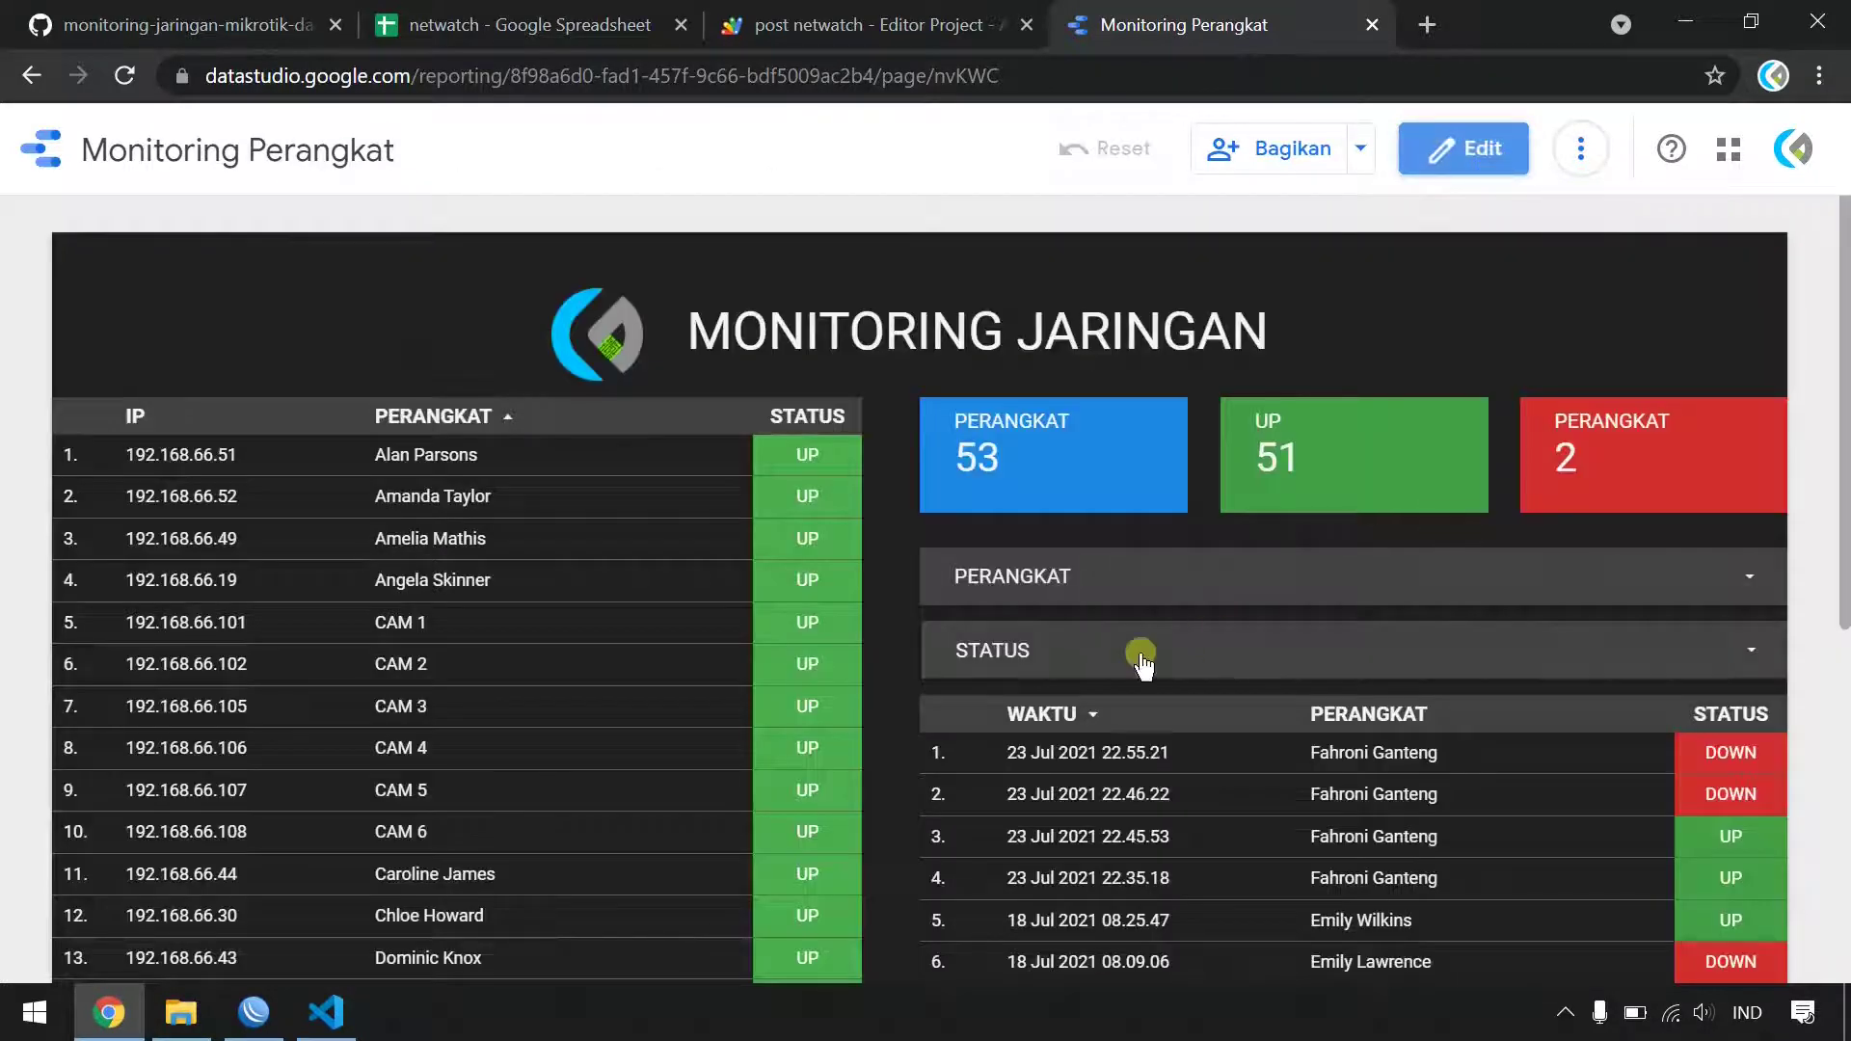
- Filter STATUS to DOWN only, leaving two devices listed and the counters at 2, 0 and 2
left_click(1064, 652)
mouse_move(1024, 810)
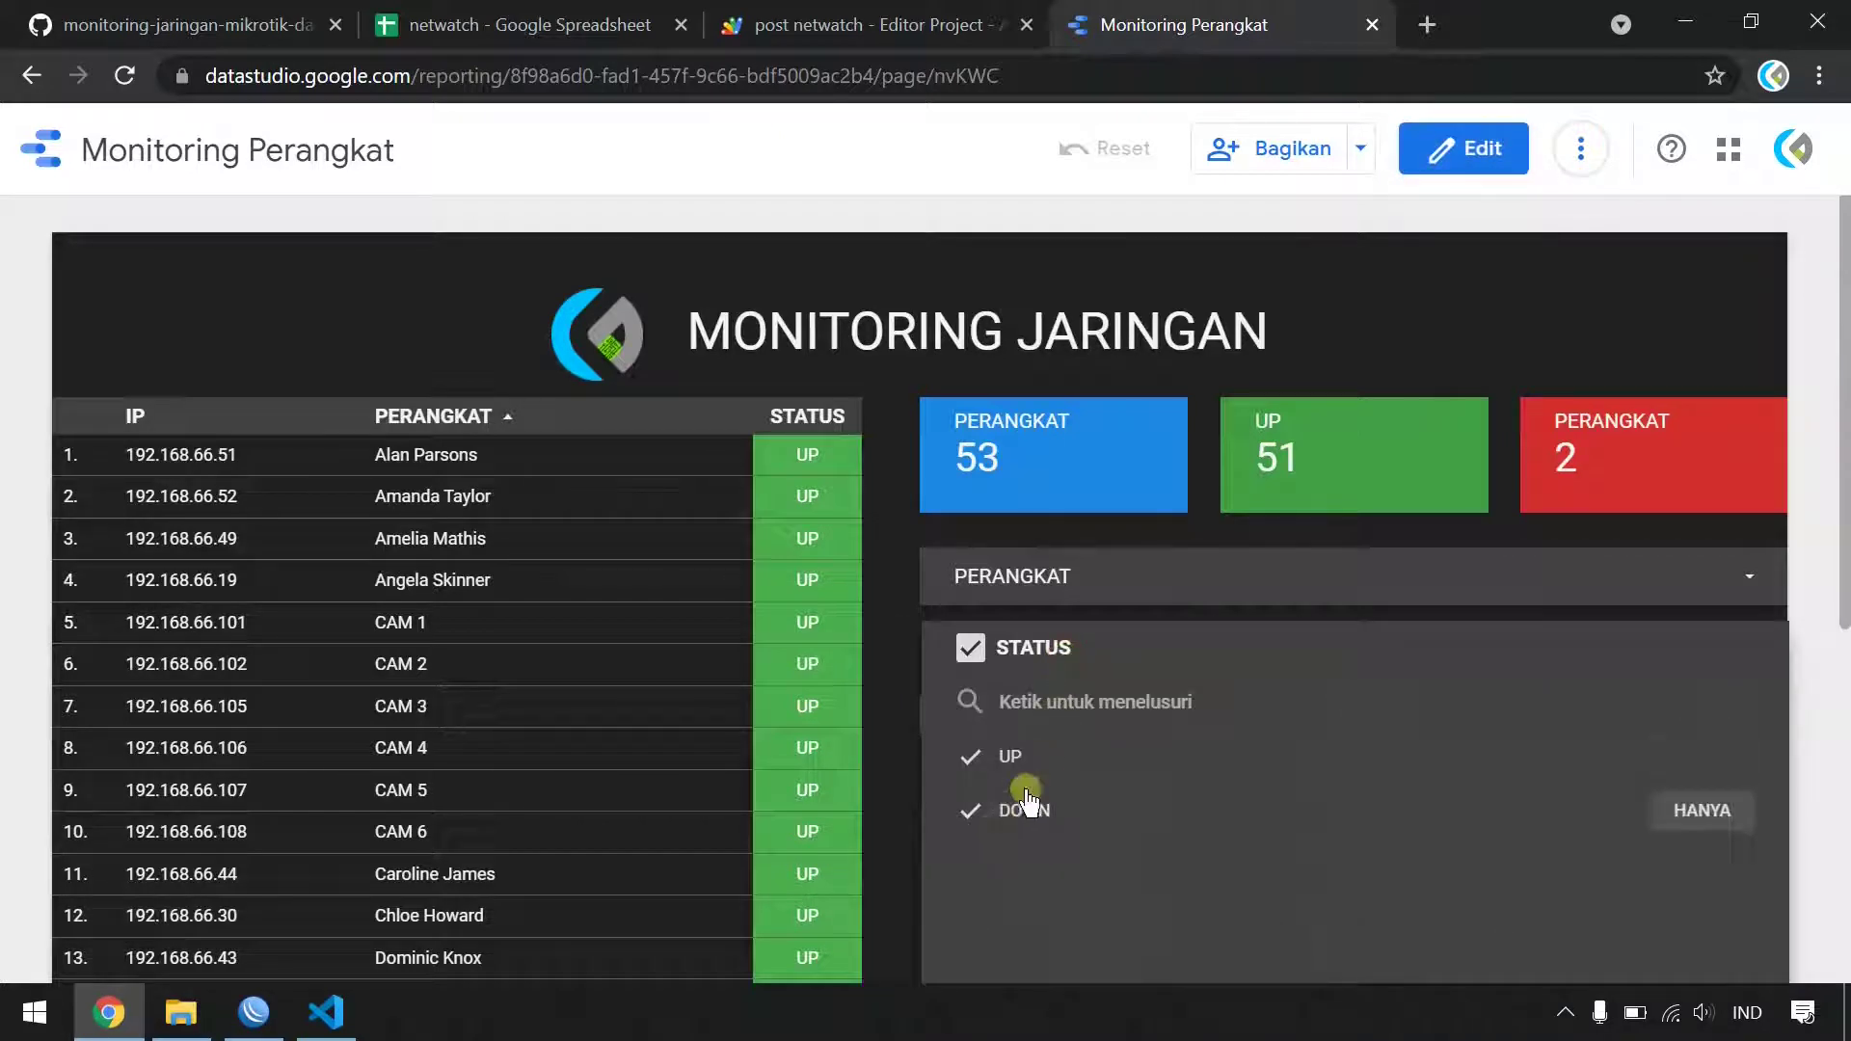
left_click(1678, 820)
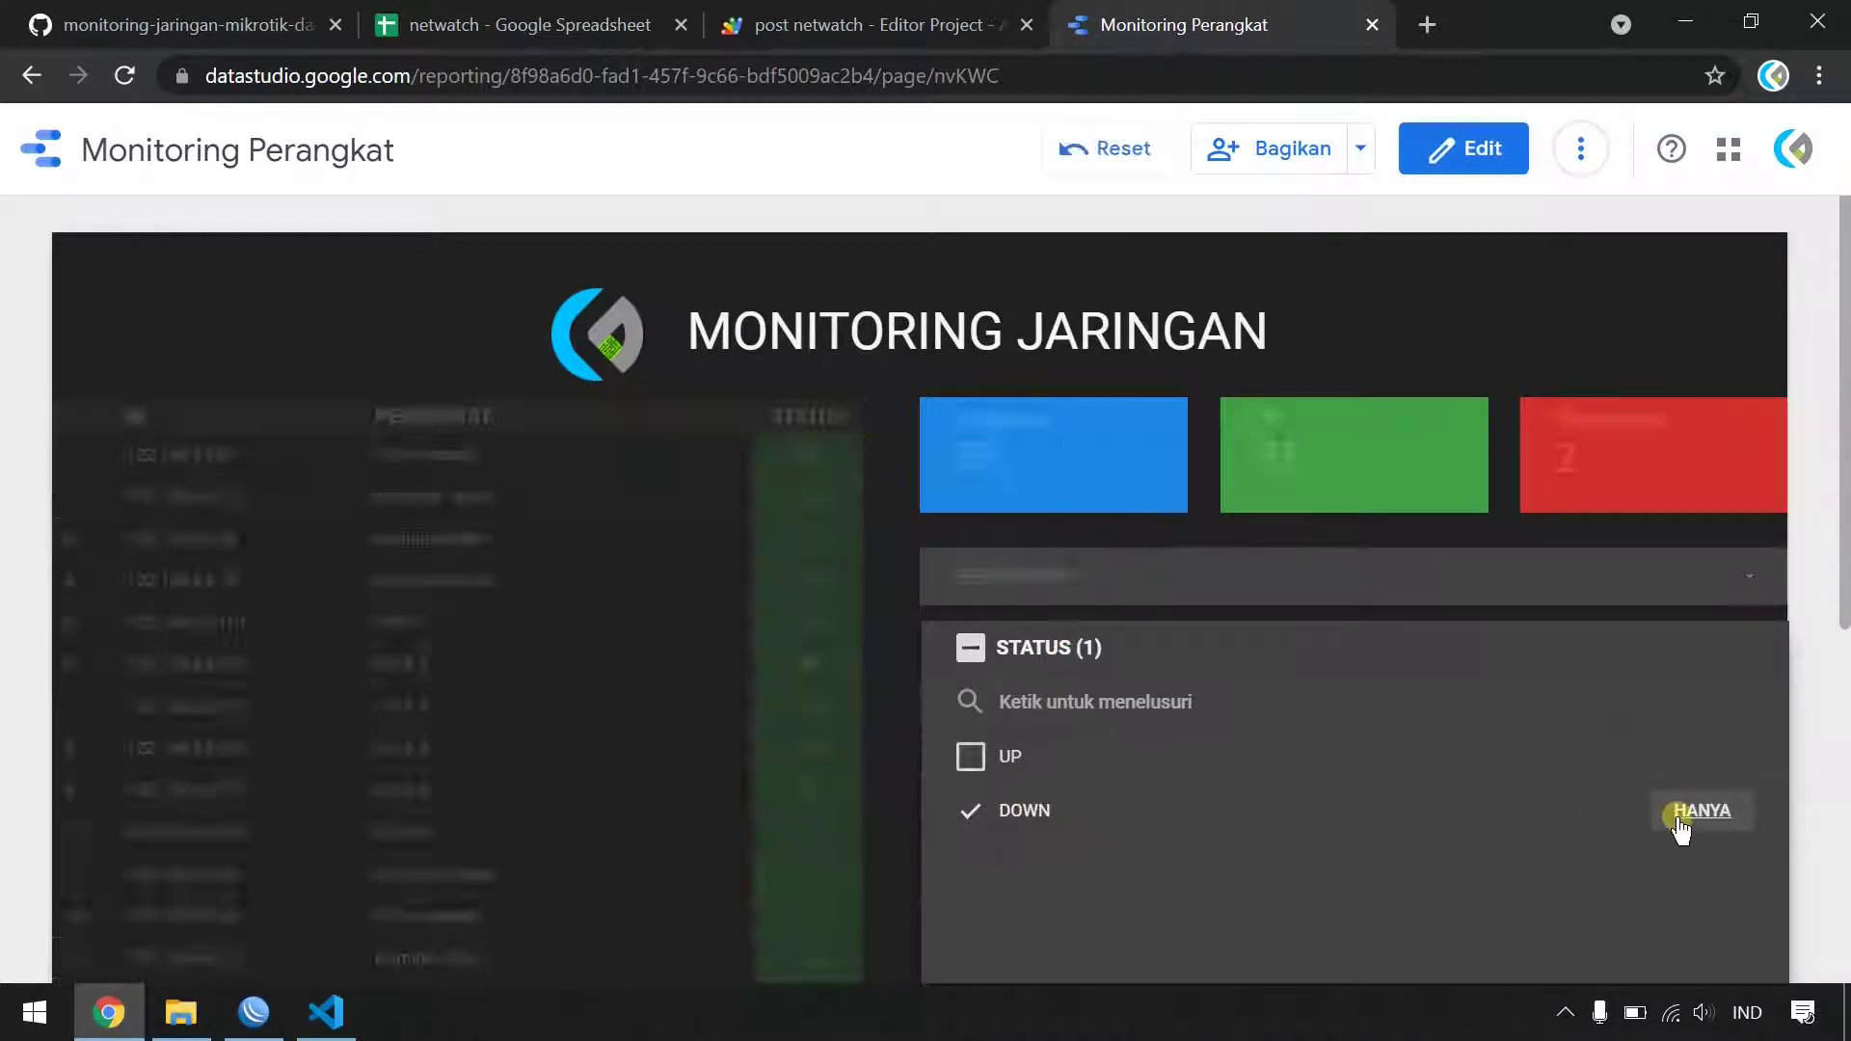
left_click(748, 705)
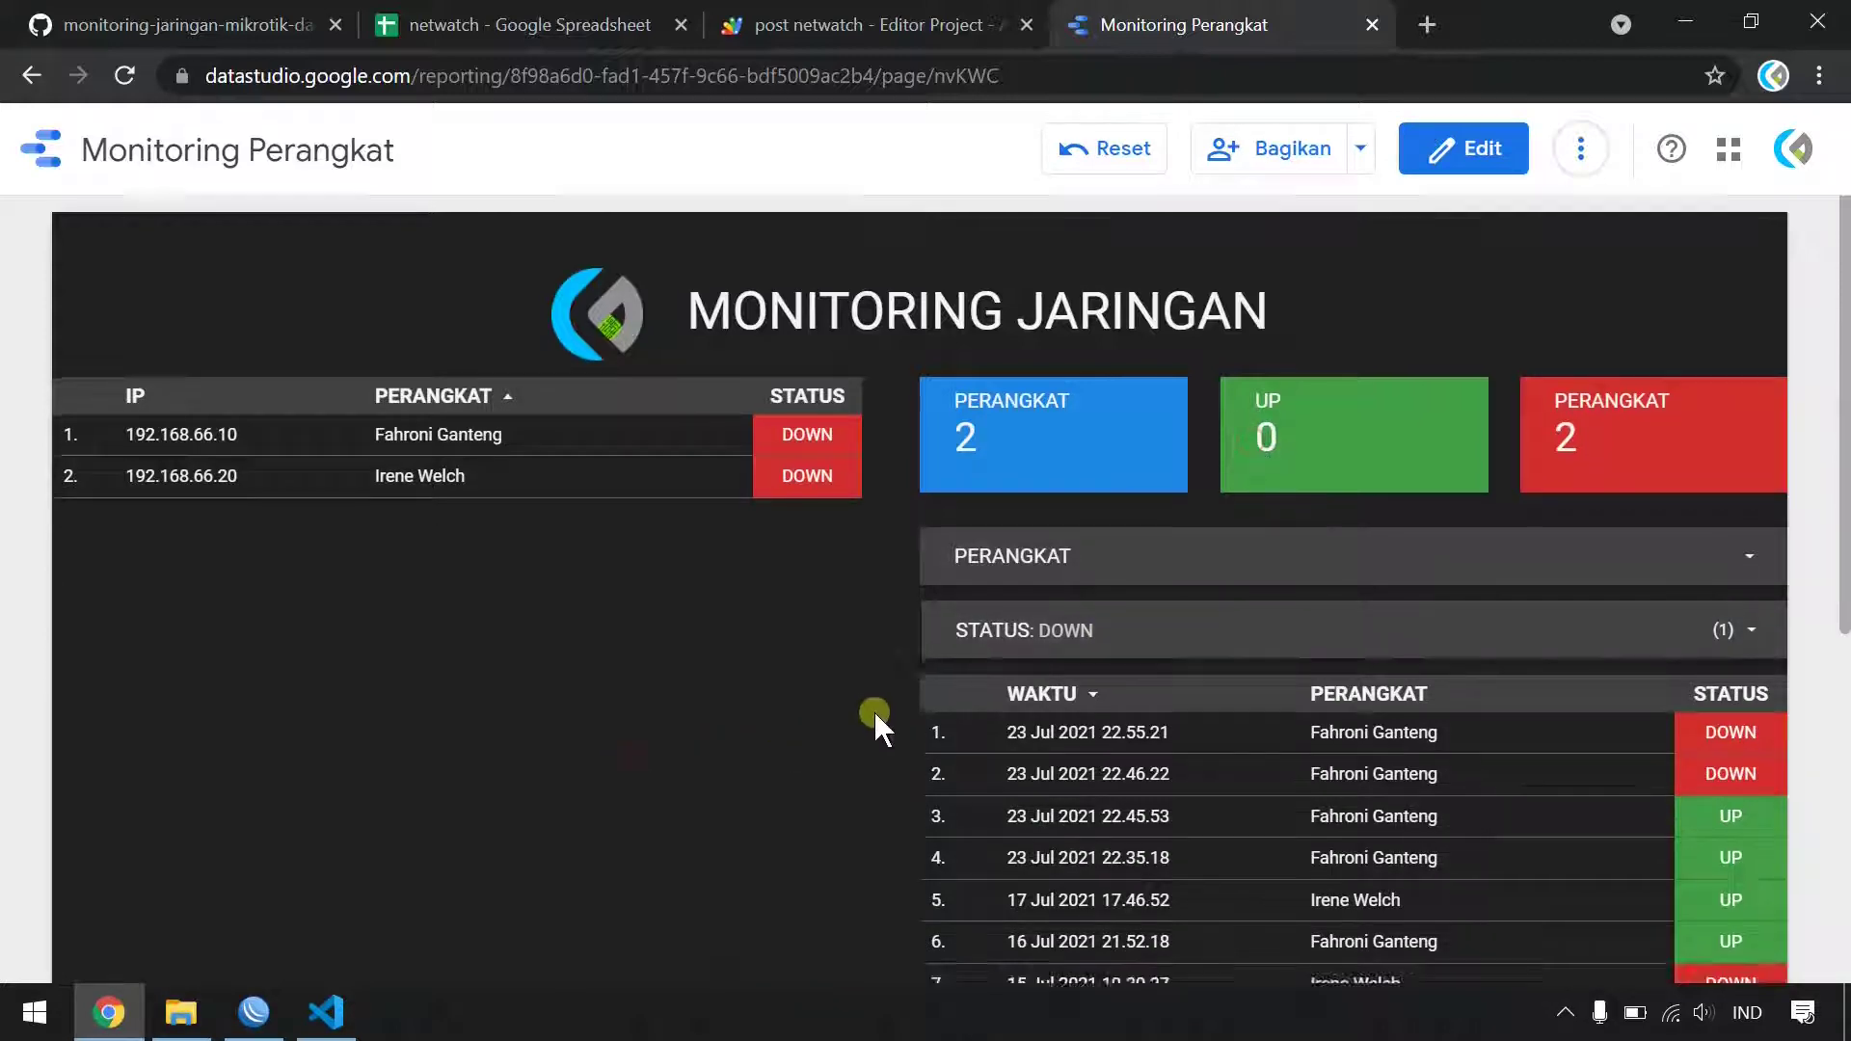
scroll(873, 710, "down", 5)
scroll(873, 710, "up", 5)
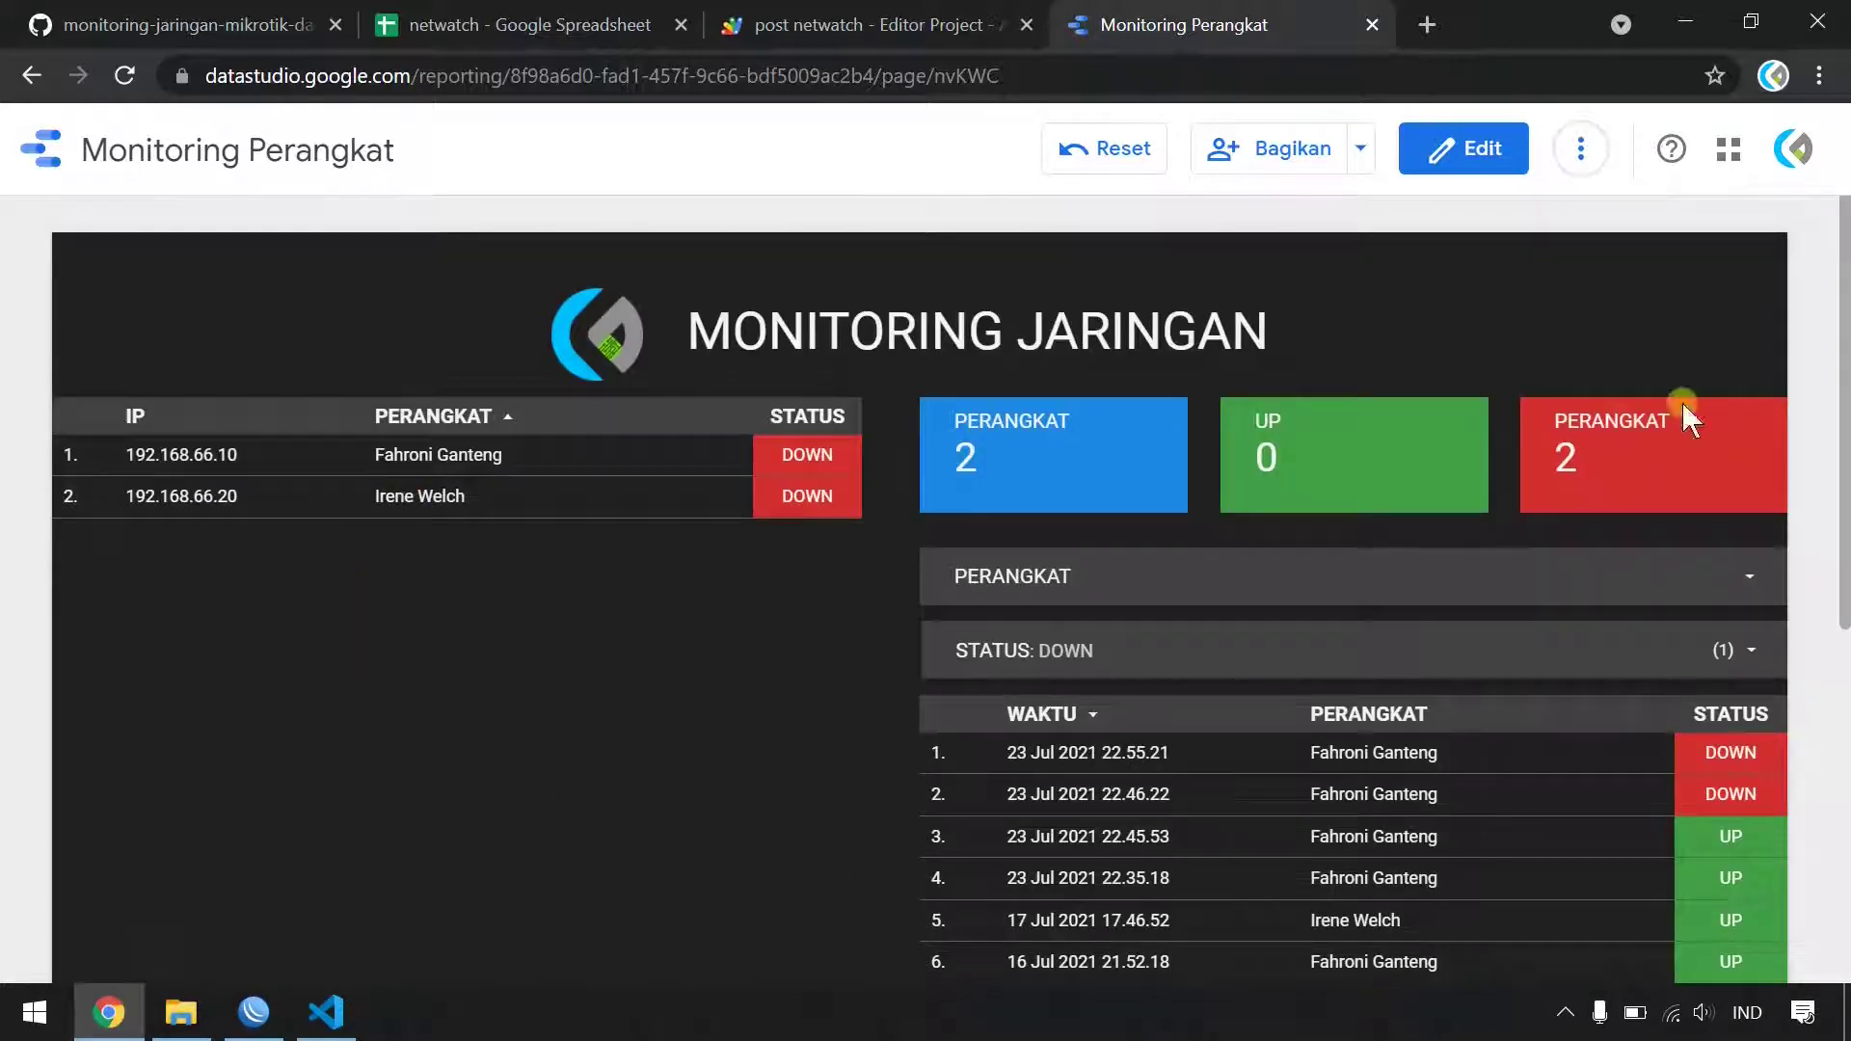
- In the layout settings, uncheck Memiliki margin and set header visibility to Awalnya tersembunyi
left_click(1490, 174)
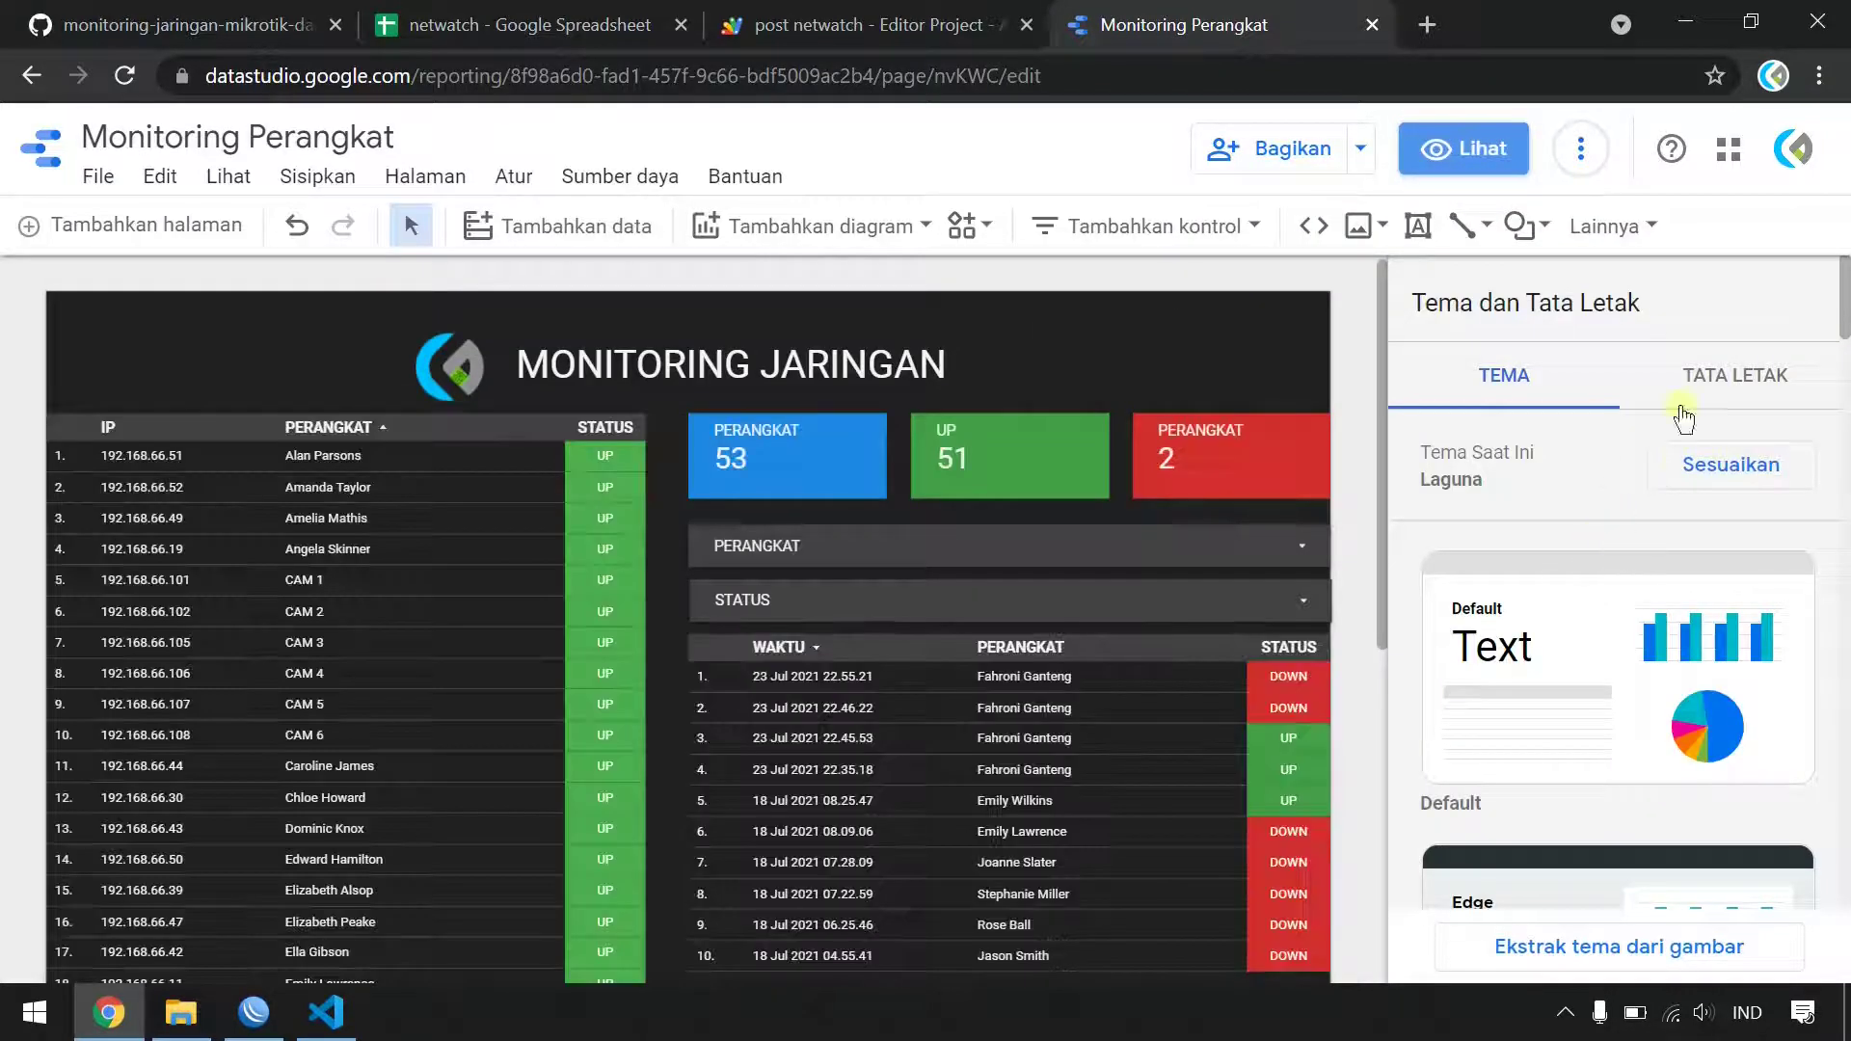
left_click(1772, 391)
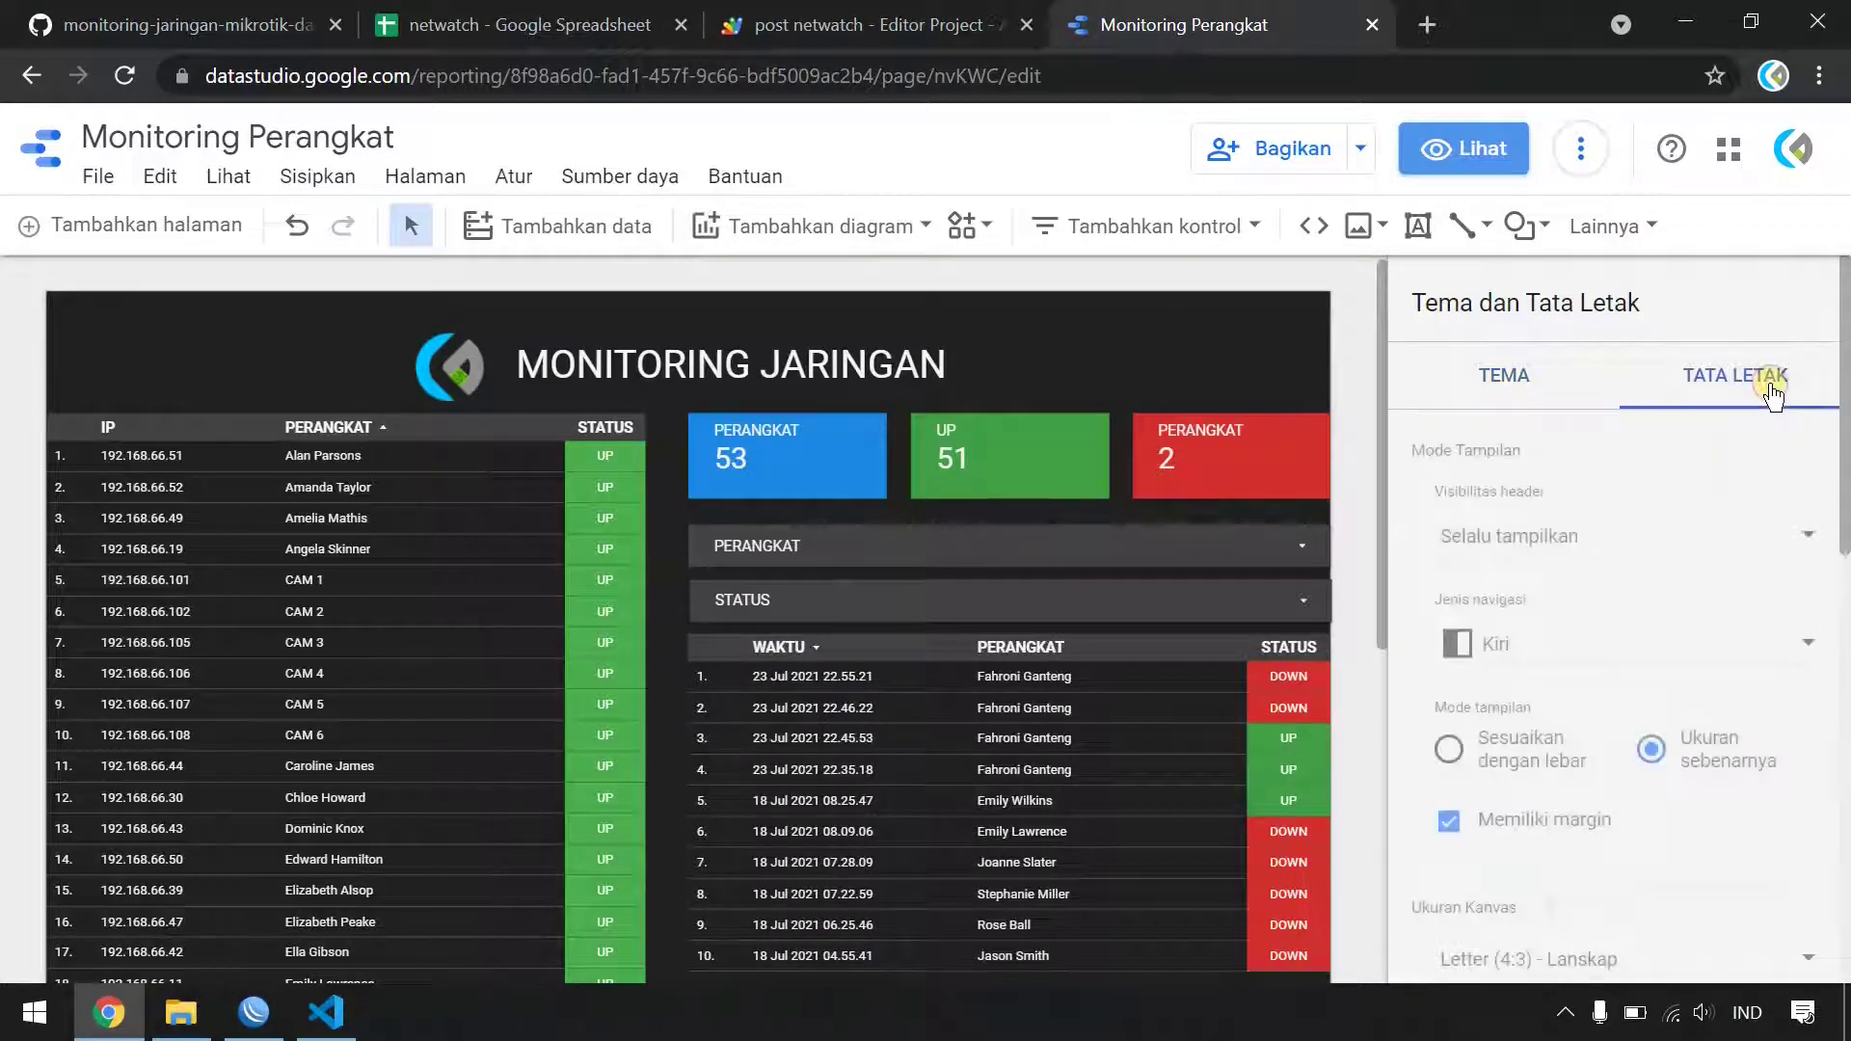
left_click(1447, 822)
scroll(1578, 805, "down", 1)
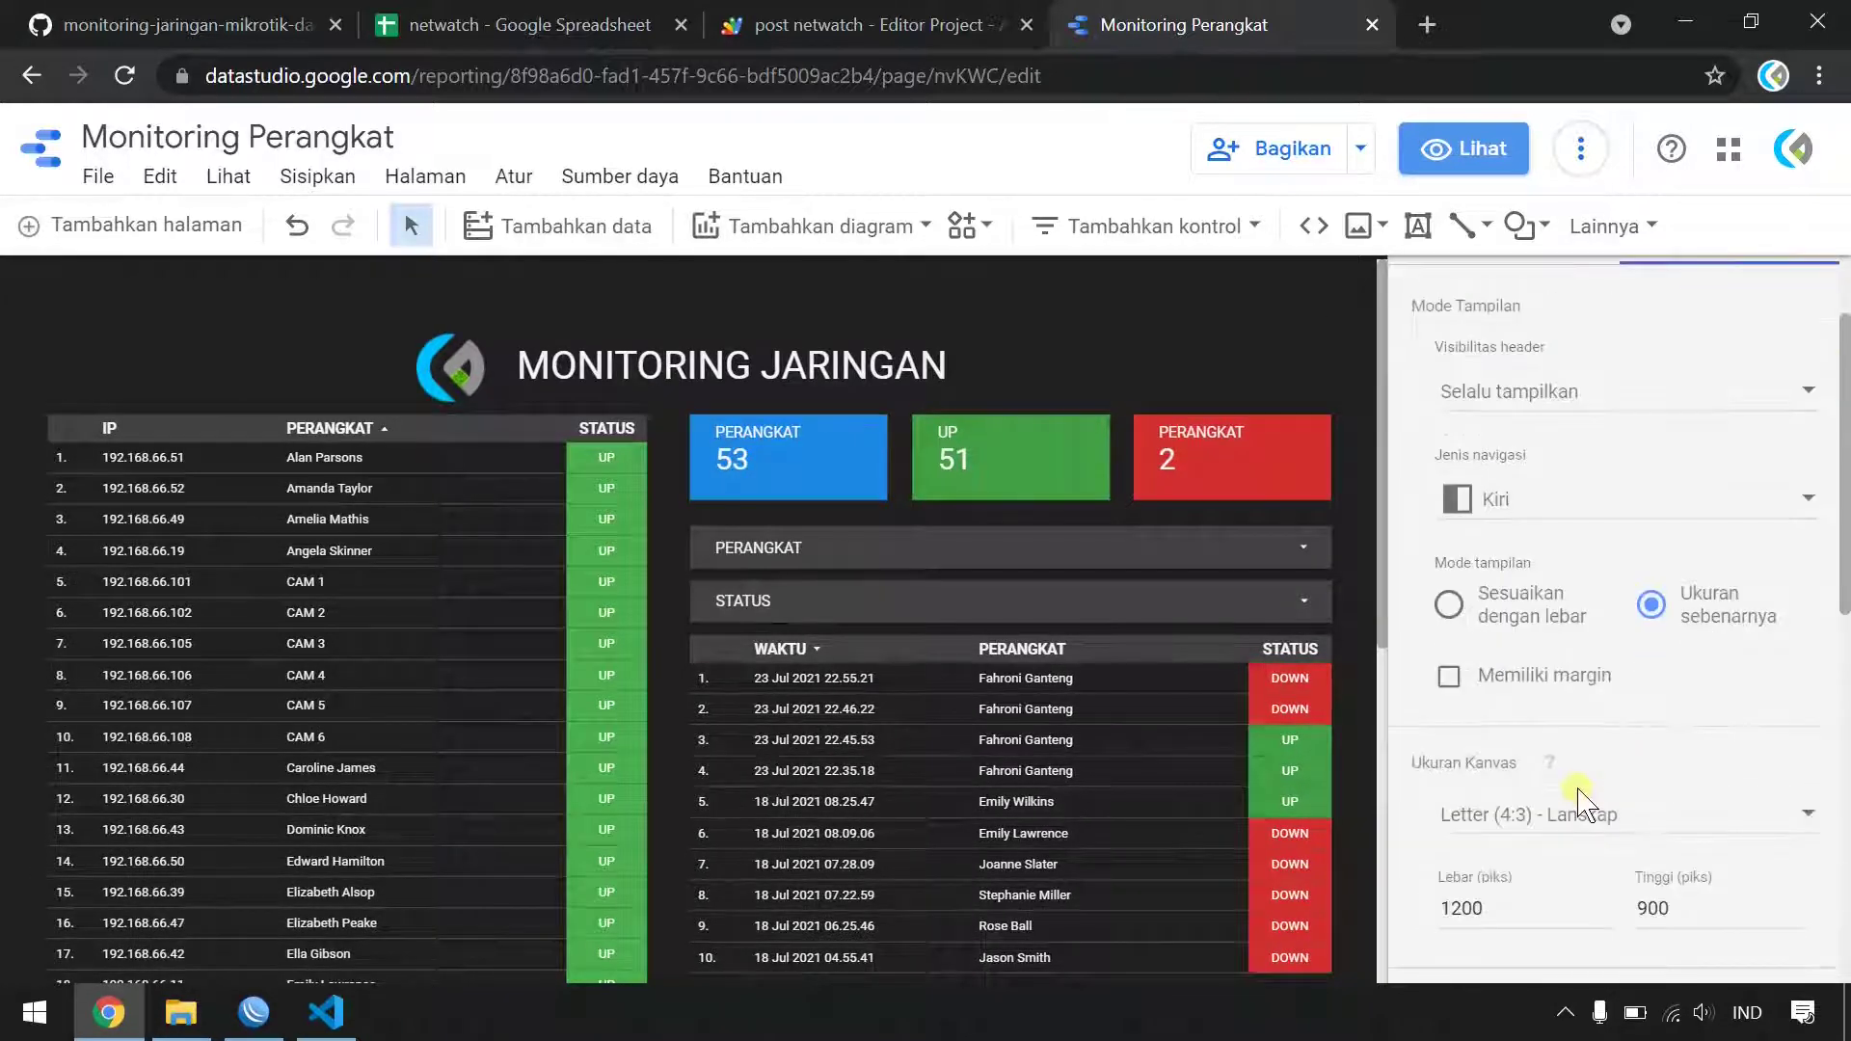
scroll(1579, 800, "down", 1)
scroll(1578, 780, "up", 2)
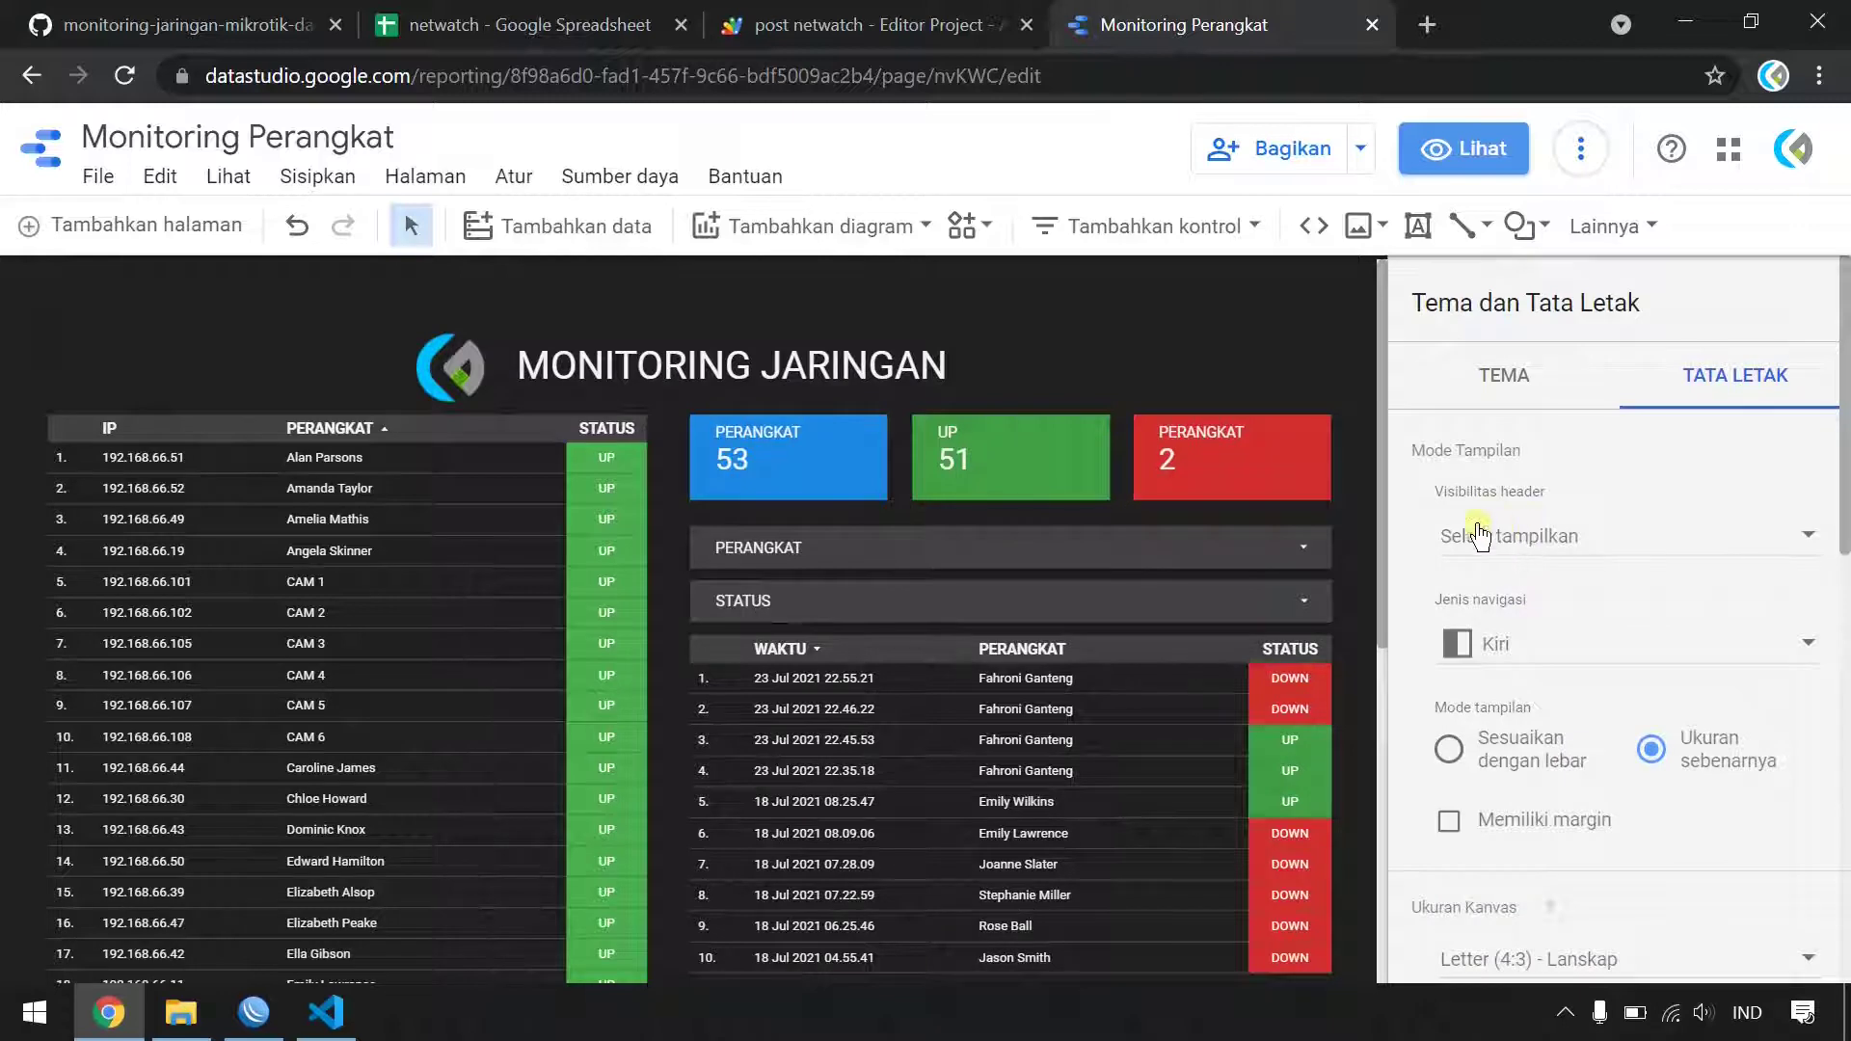
left_click(1615, 542)
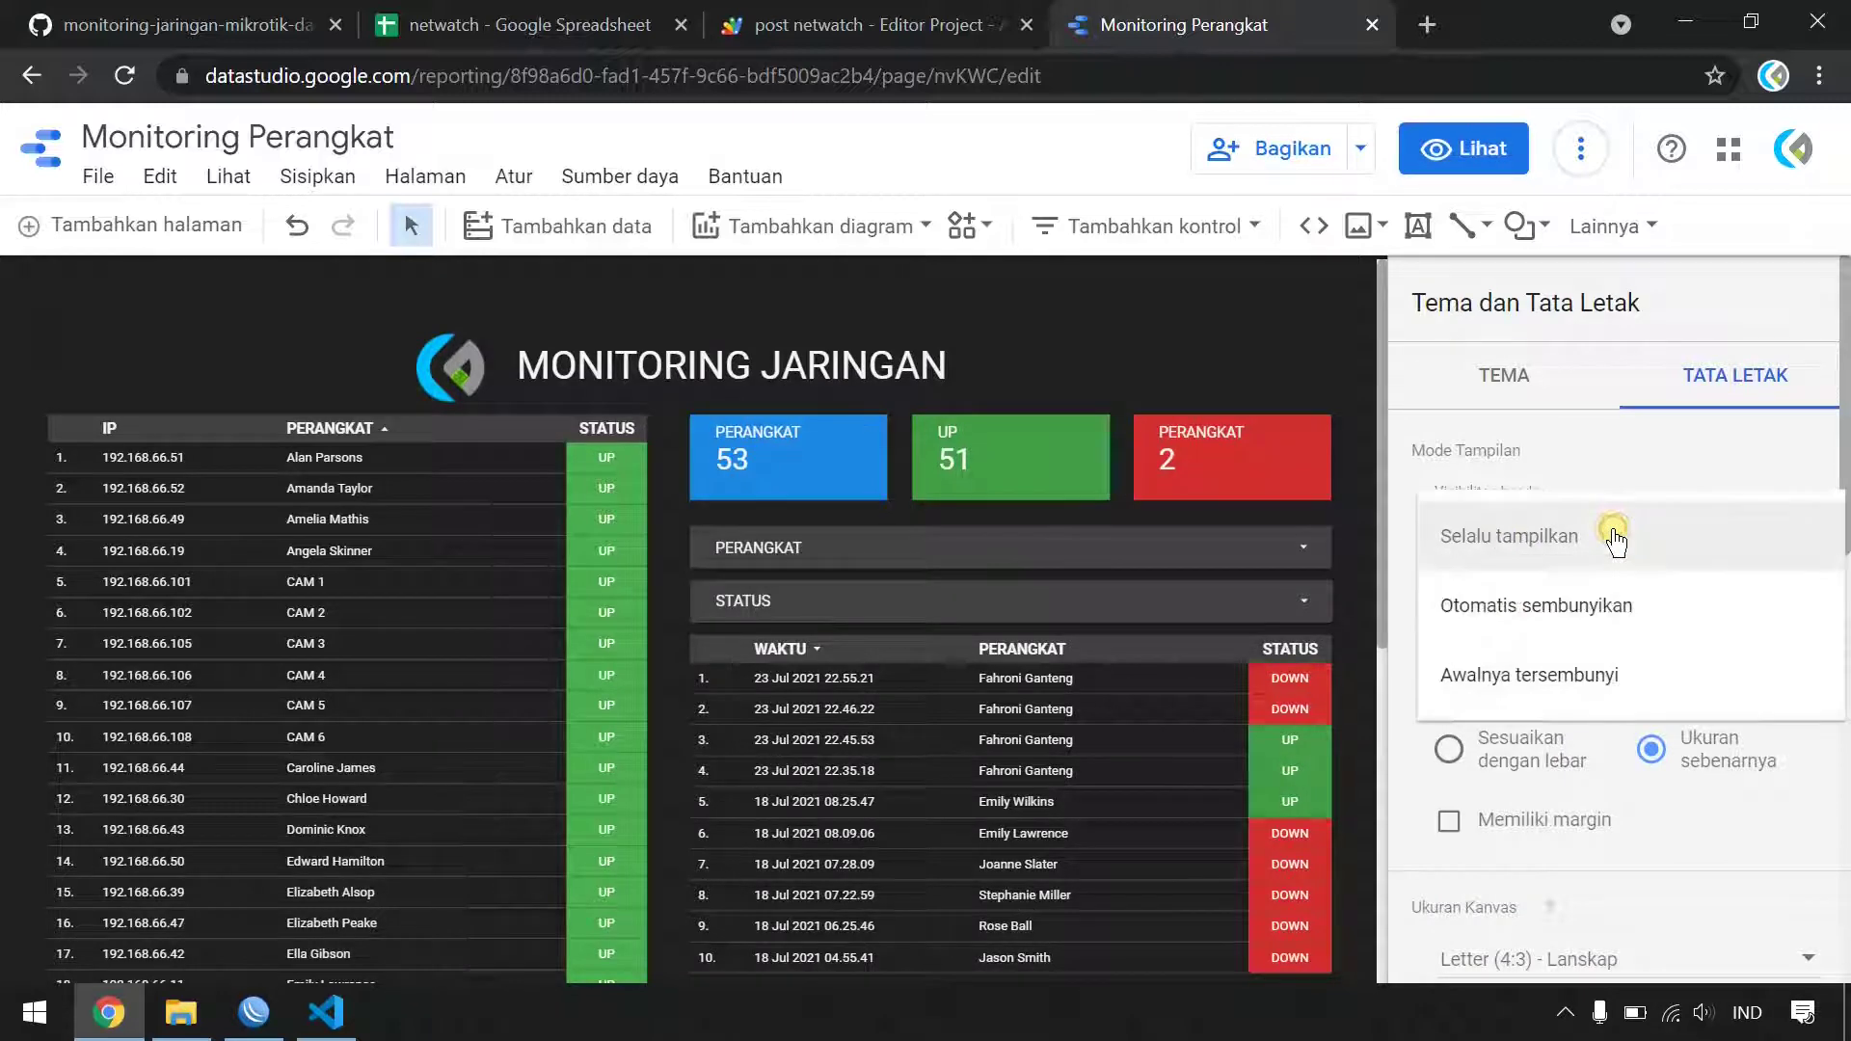
left_click(1568, 686)
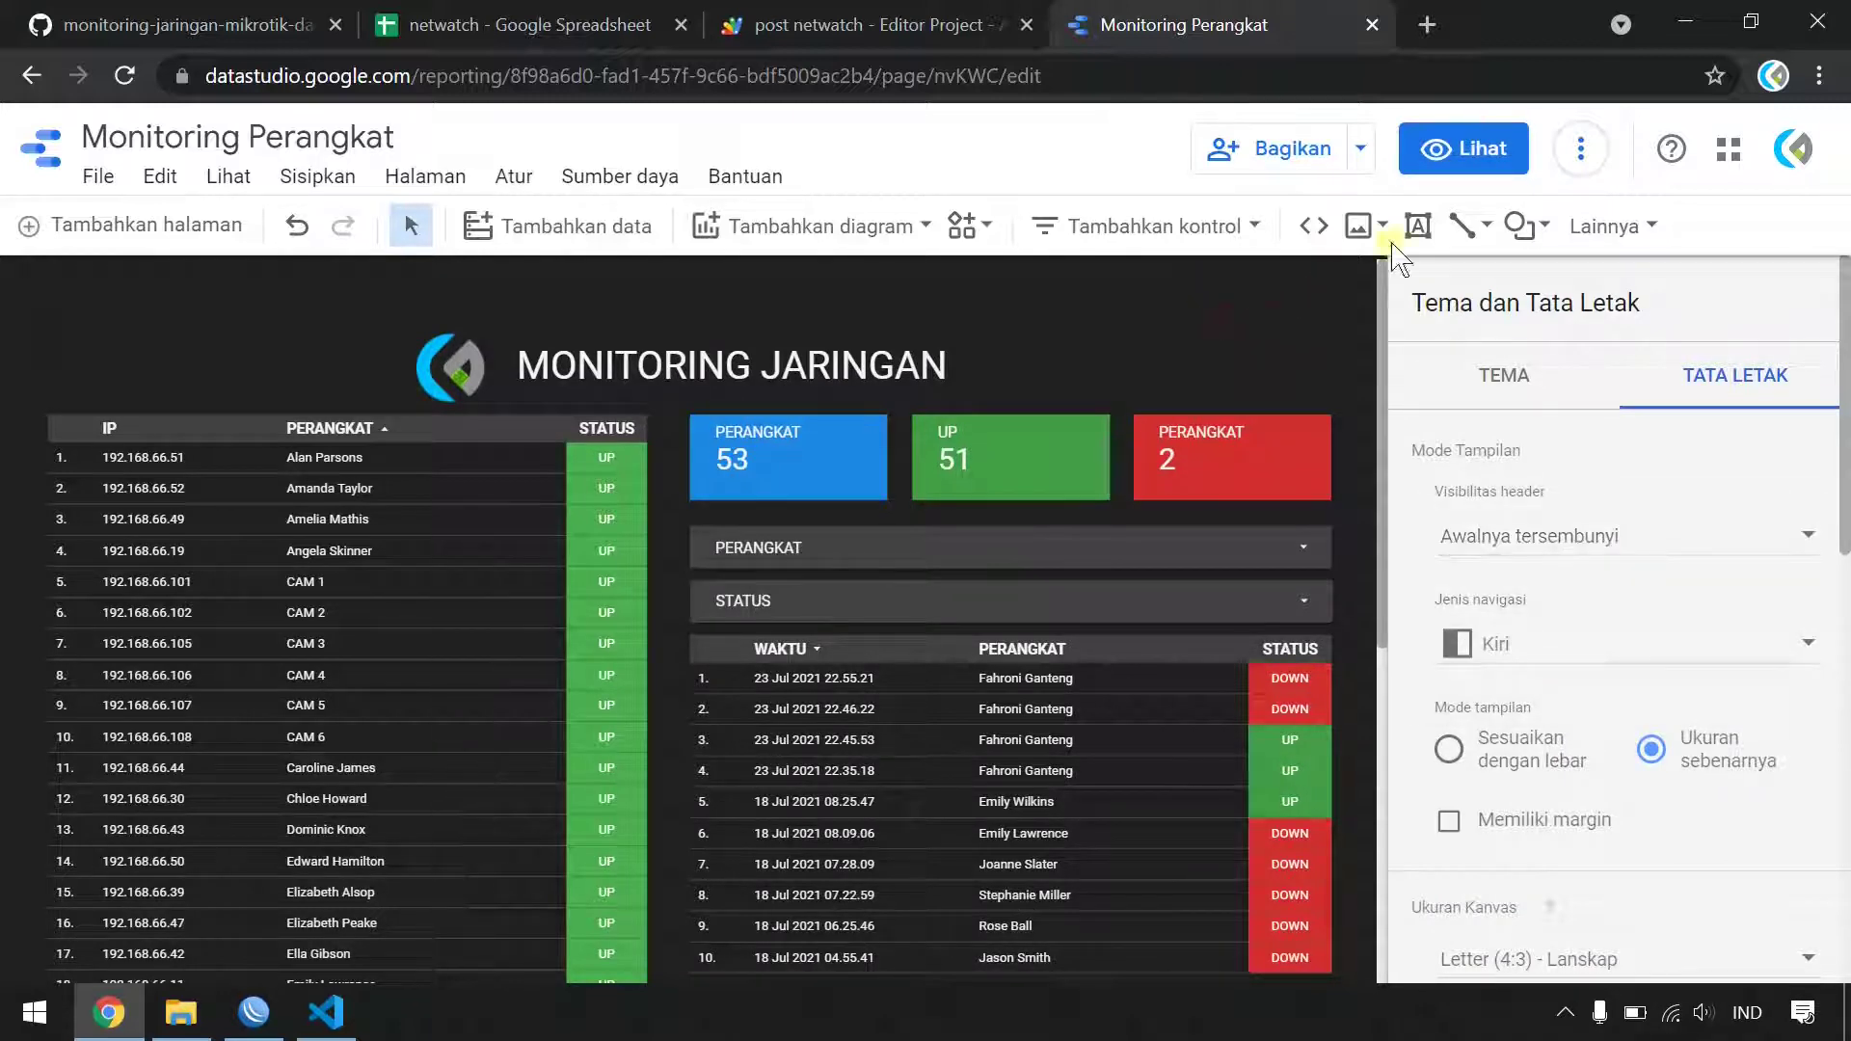
- Switch to view mode (Lihat) and review the margin-free, headerless dashboard
left_click(1473, 154)
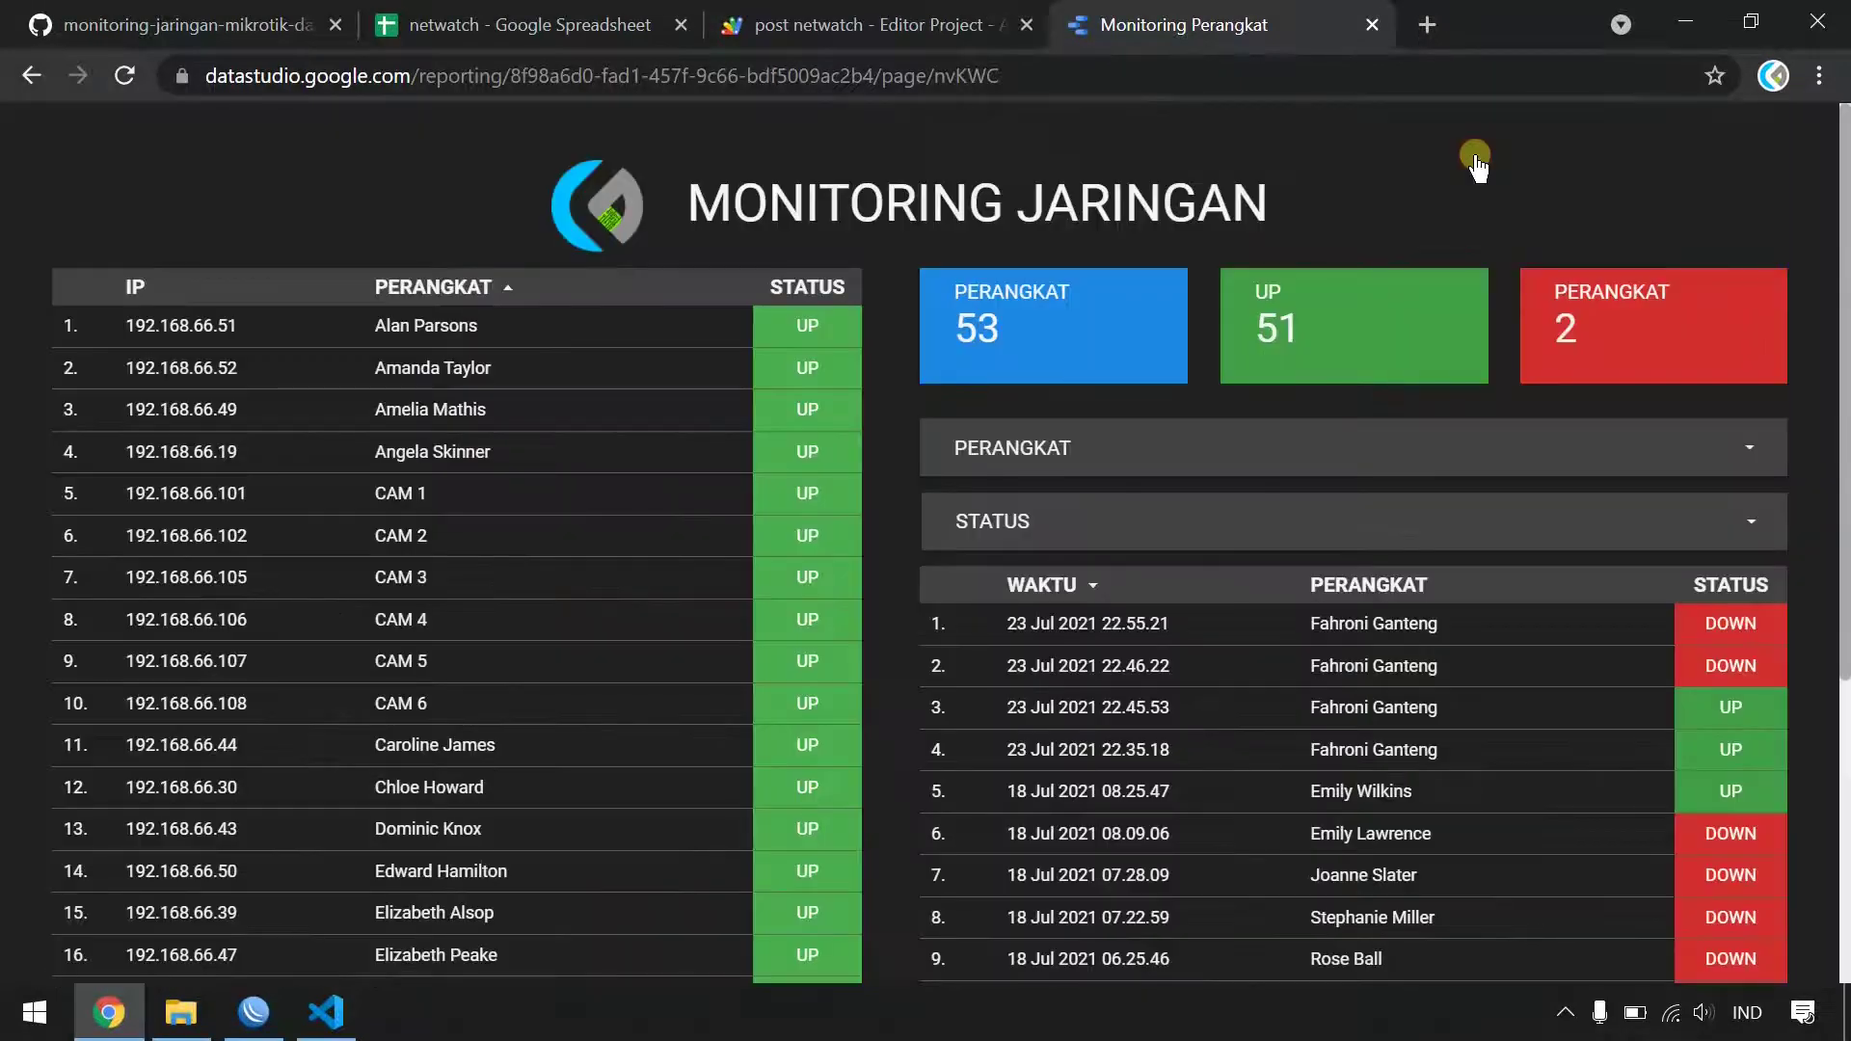
scroll(927, 531, "down", 5)
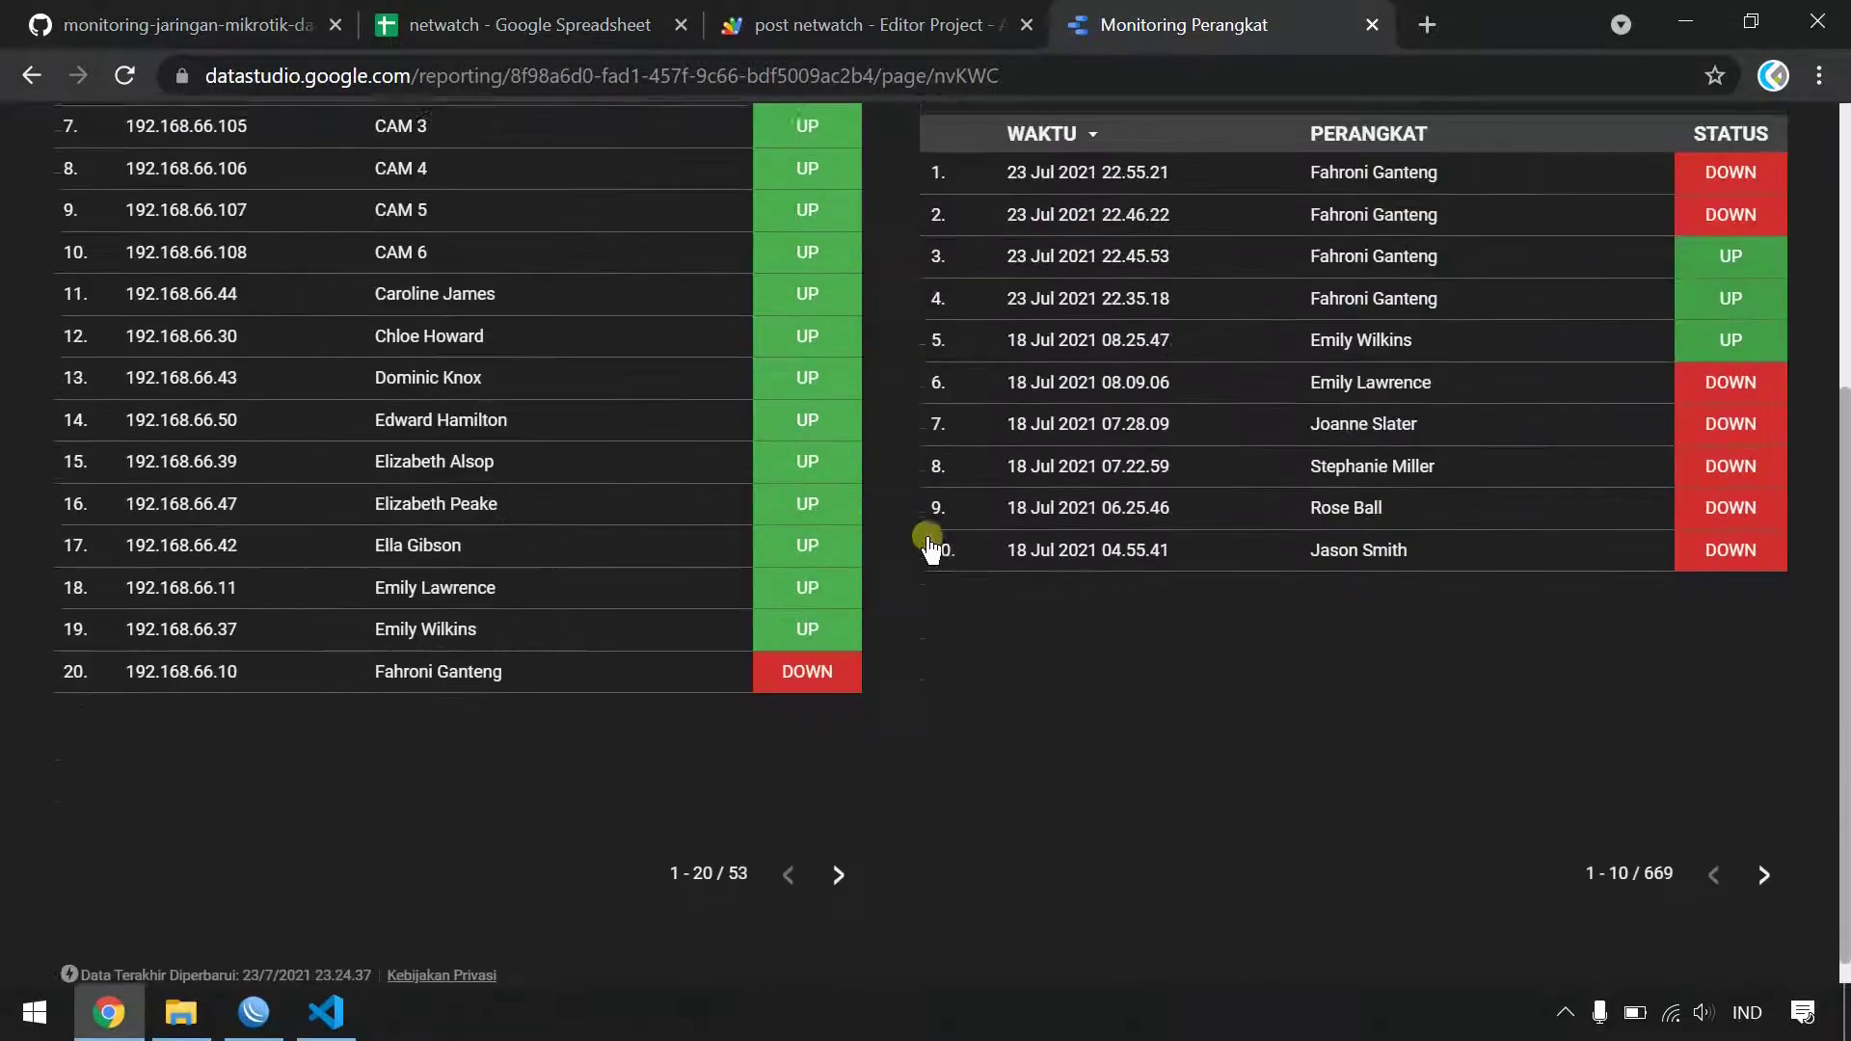
scroll(928, 540, "up", 5)
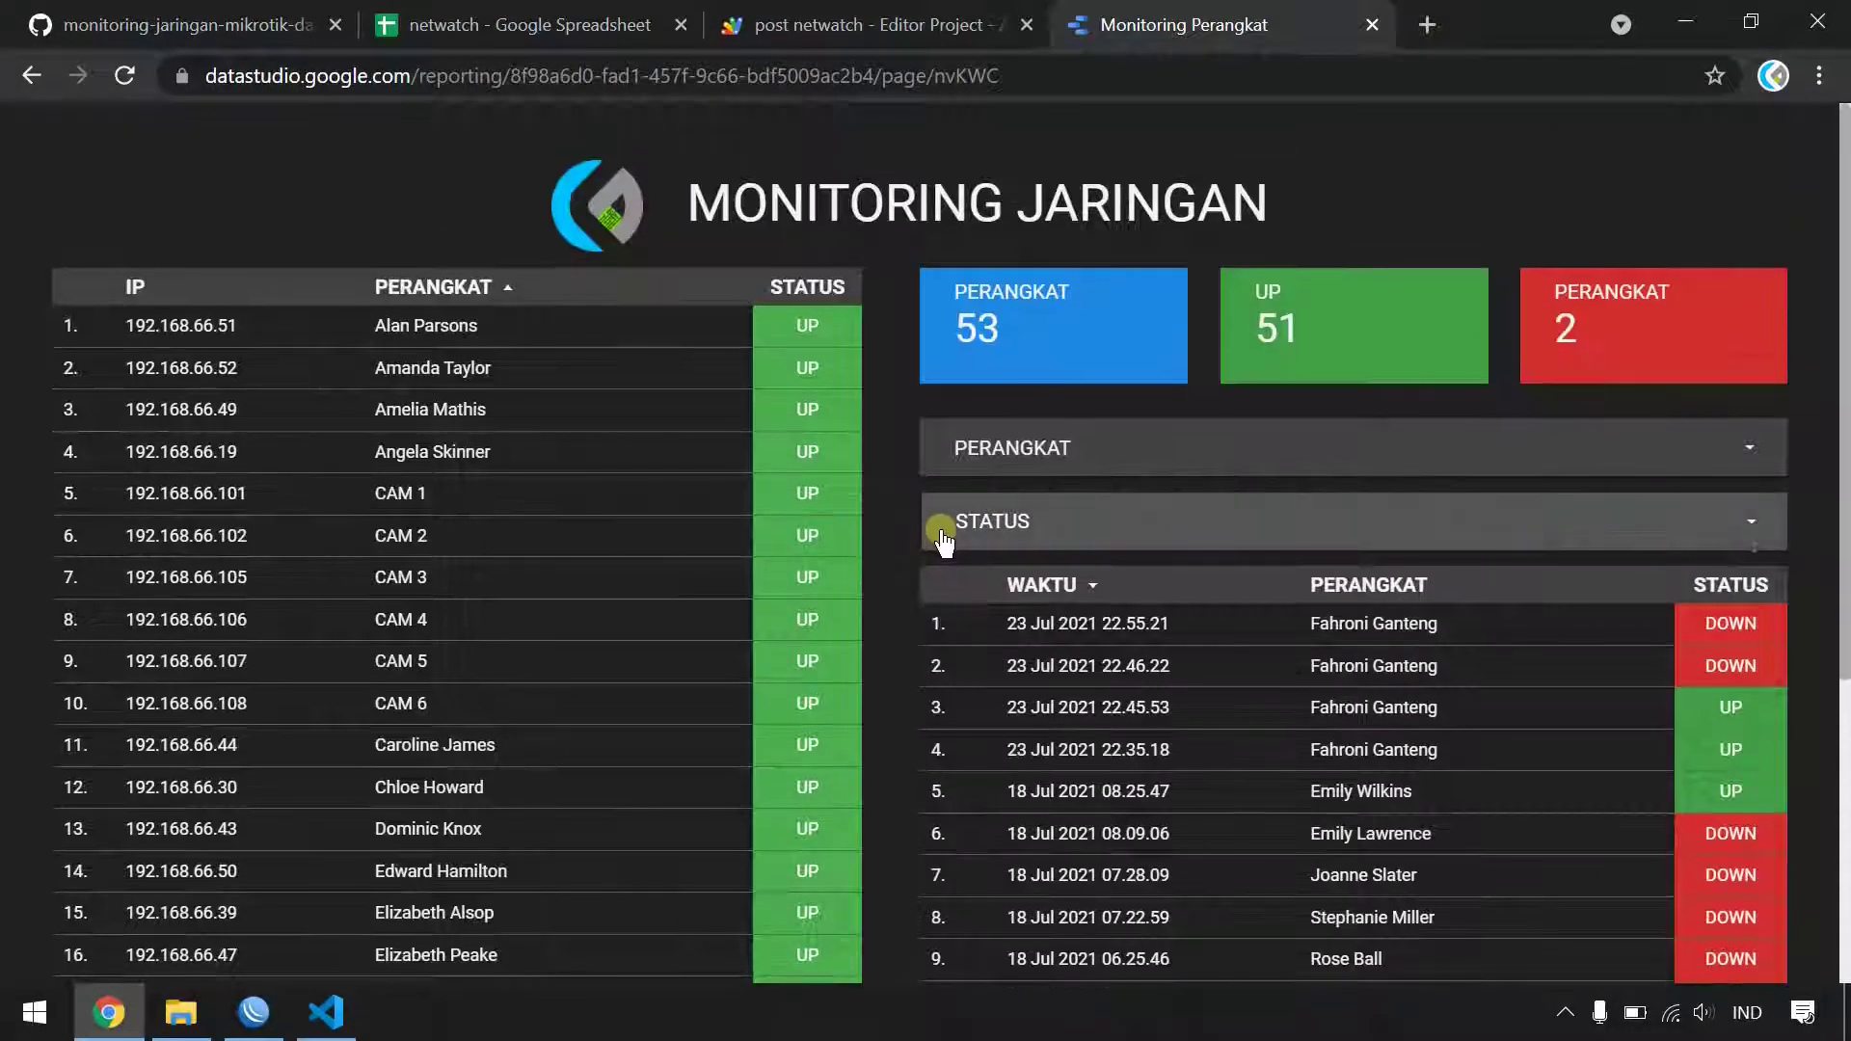
scroll(649, 658, "down", 5)
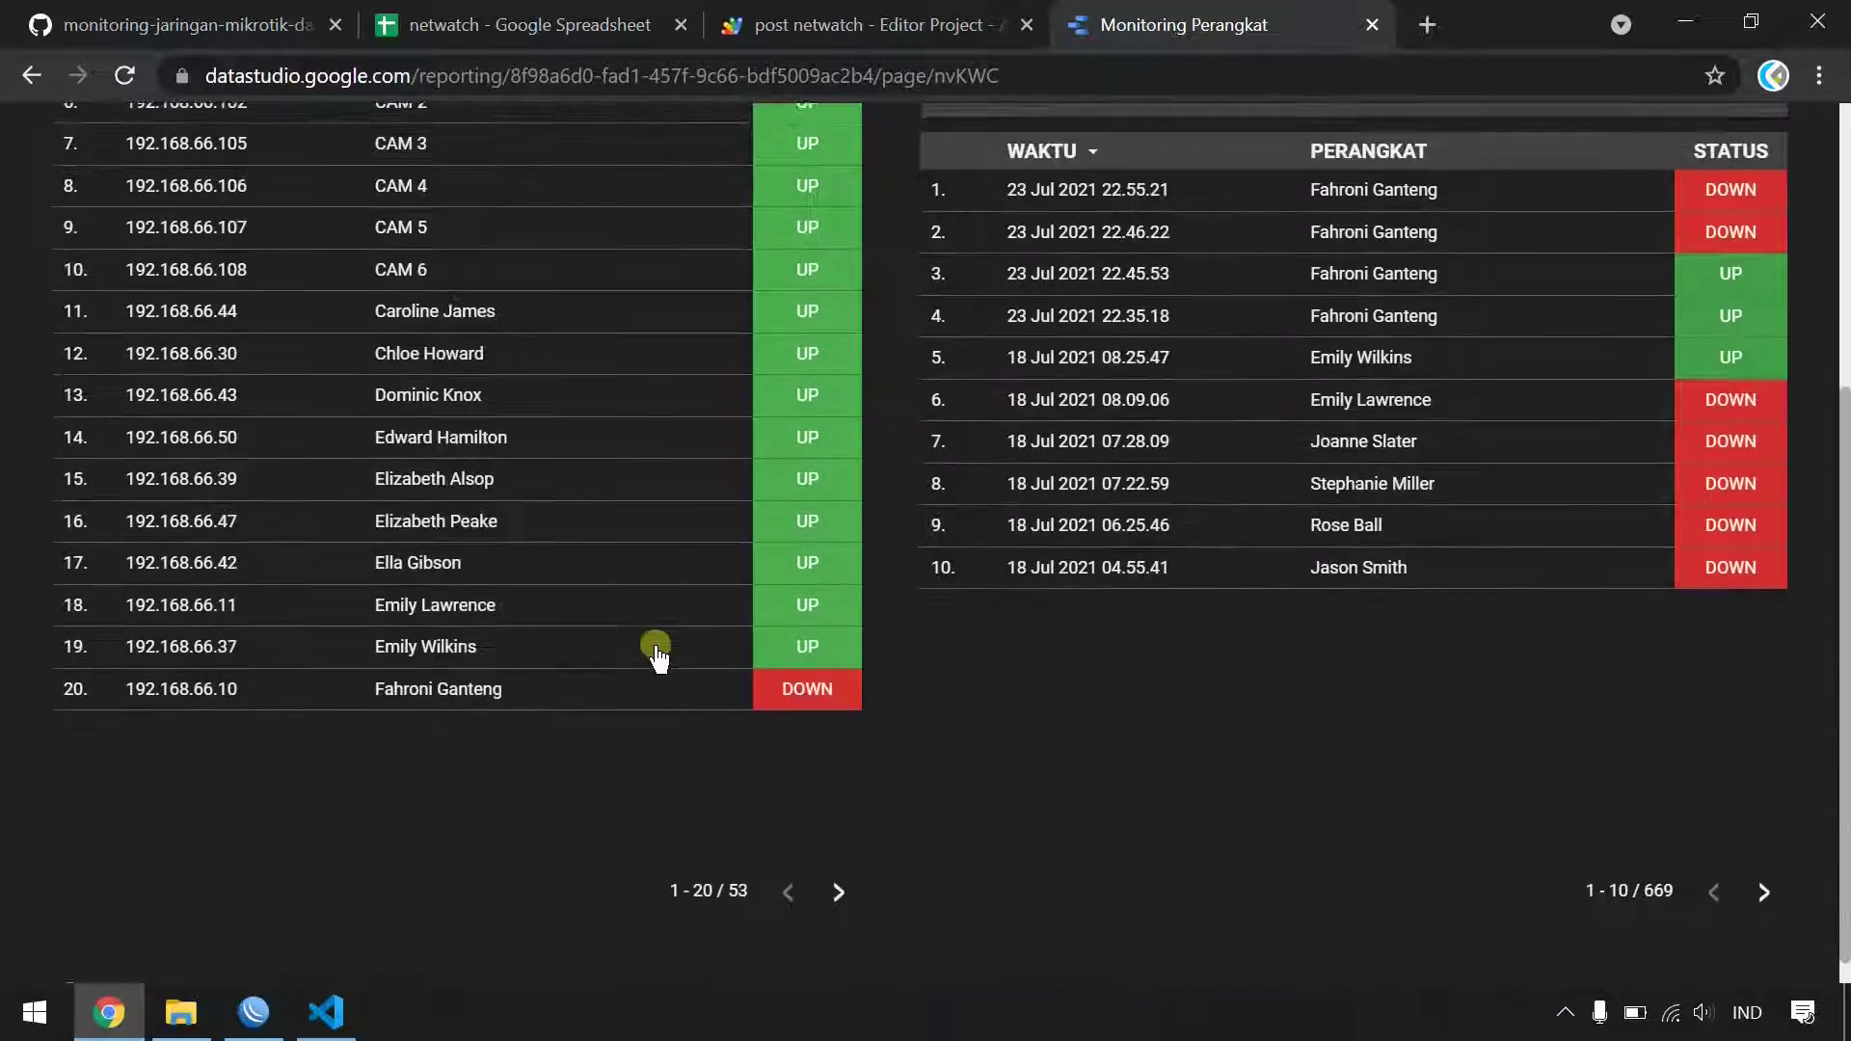
scroll(653, 675, "up", 5)
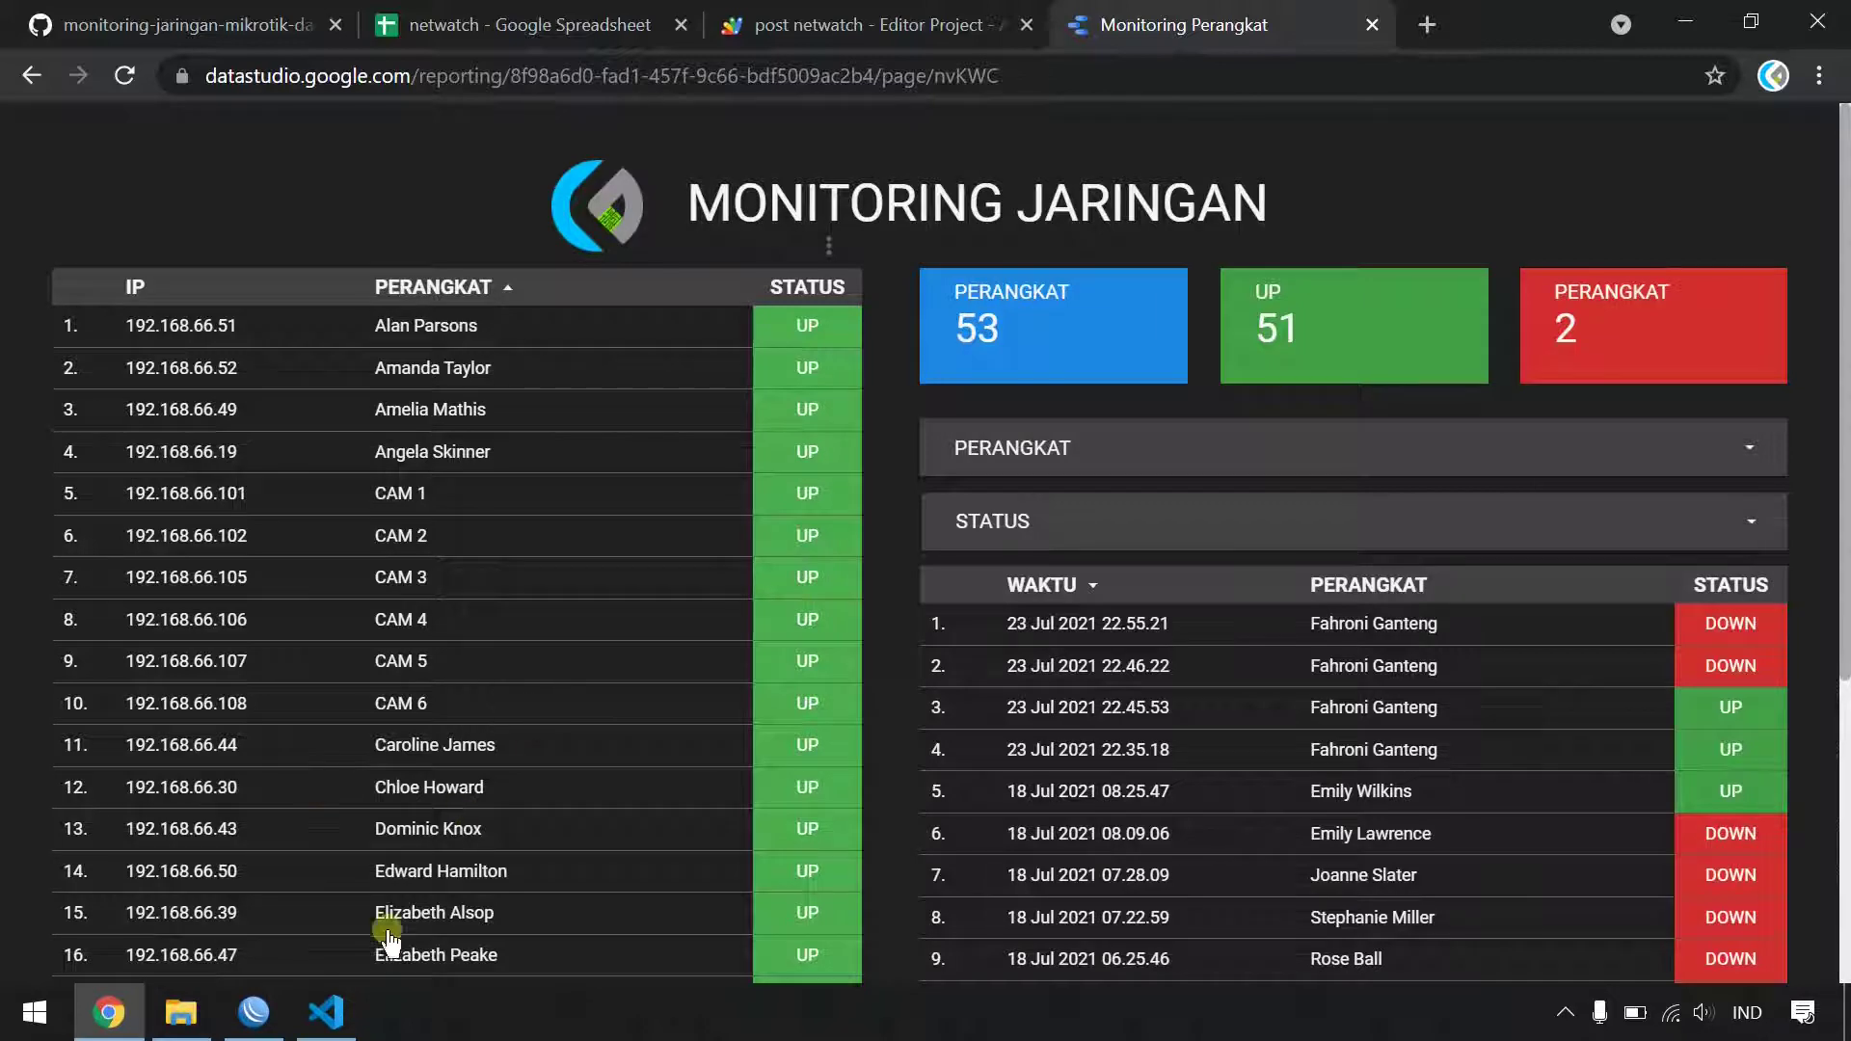
- Set varIp to 192.168.66.10 and varStatus to 1, then select the [ID-GOOGLE-SCRIPT] placeholder
left_click(328, 1012)
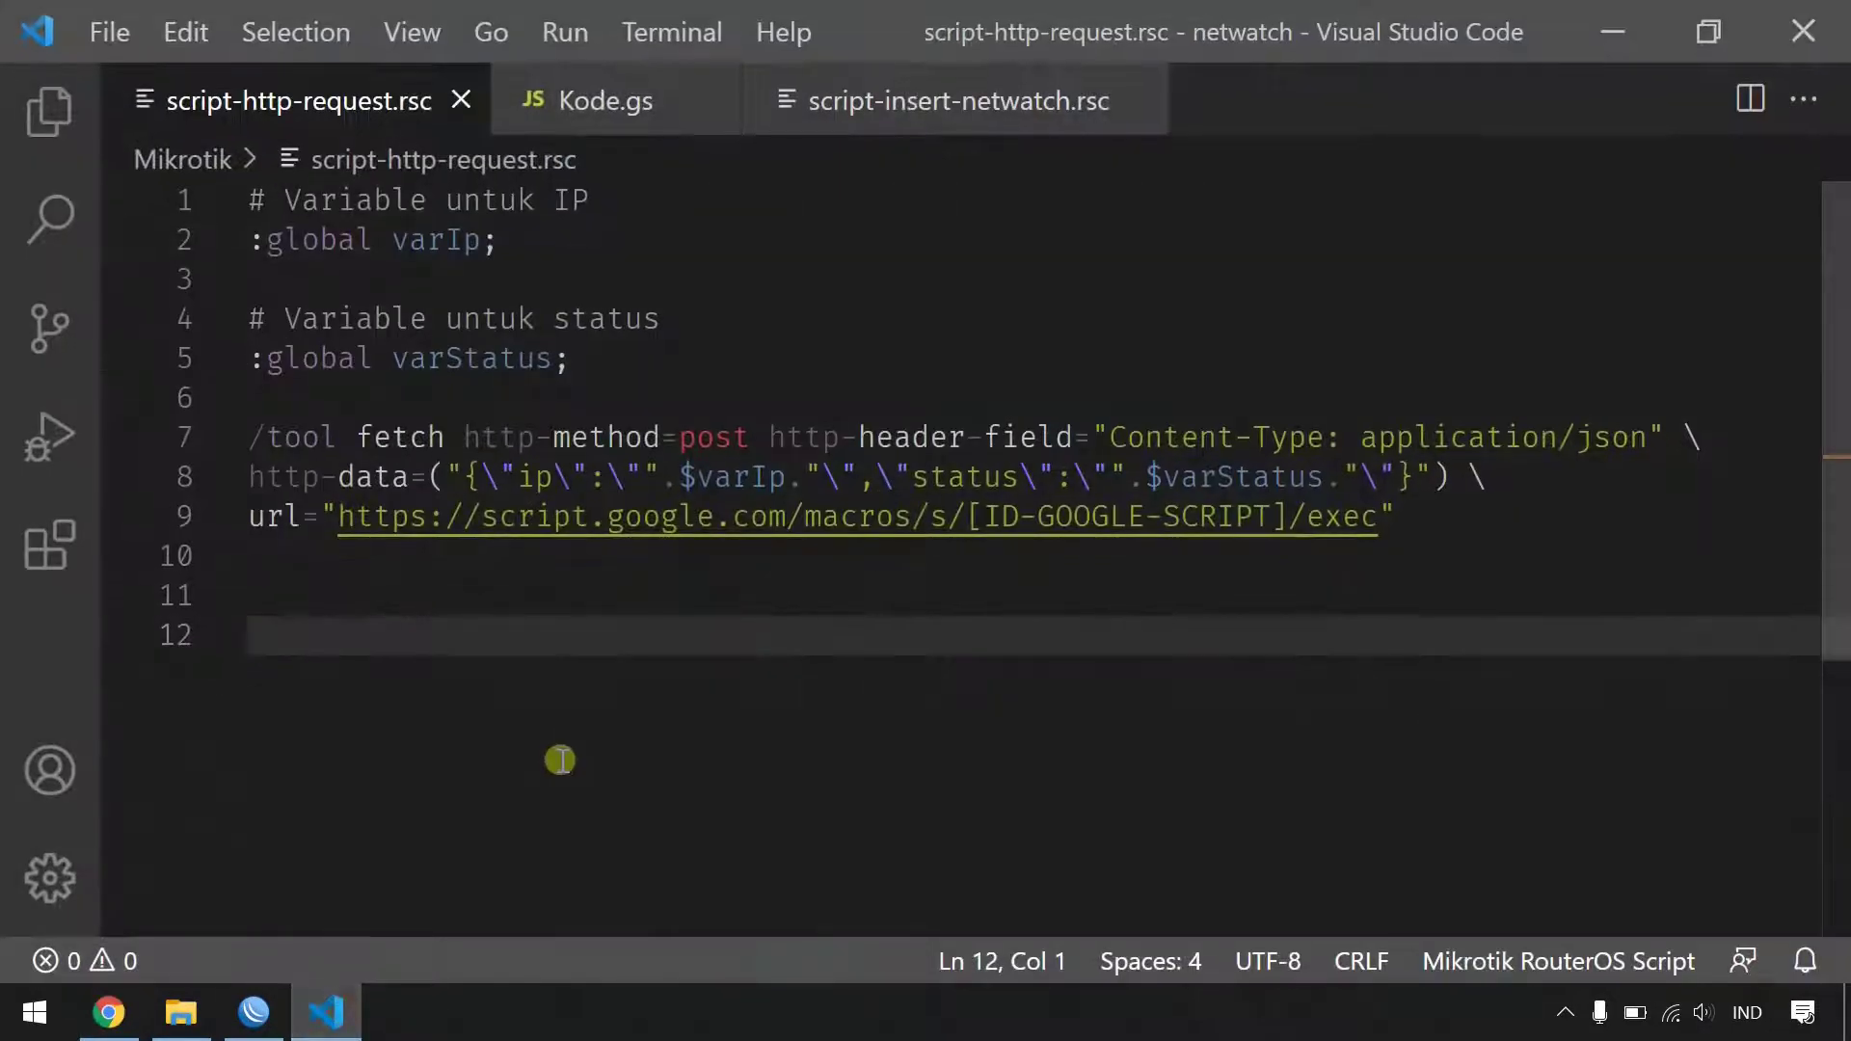
left_click(559, 277)
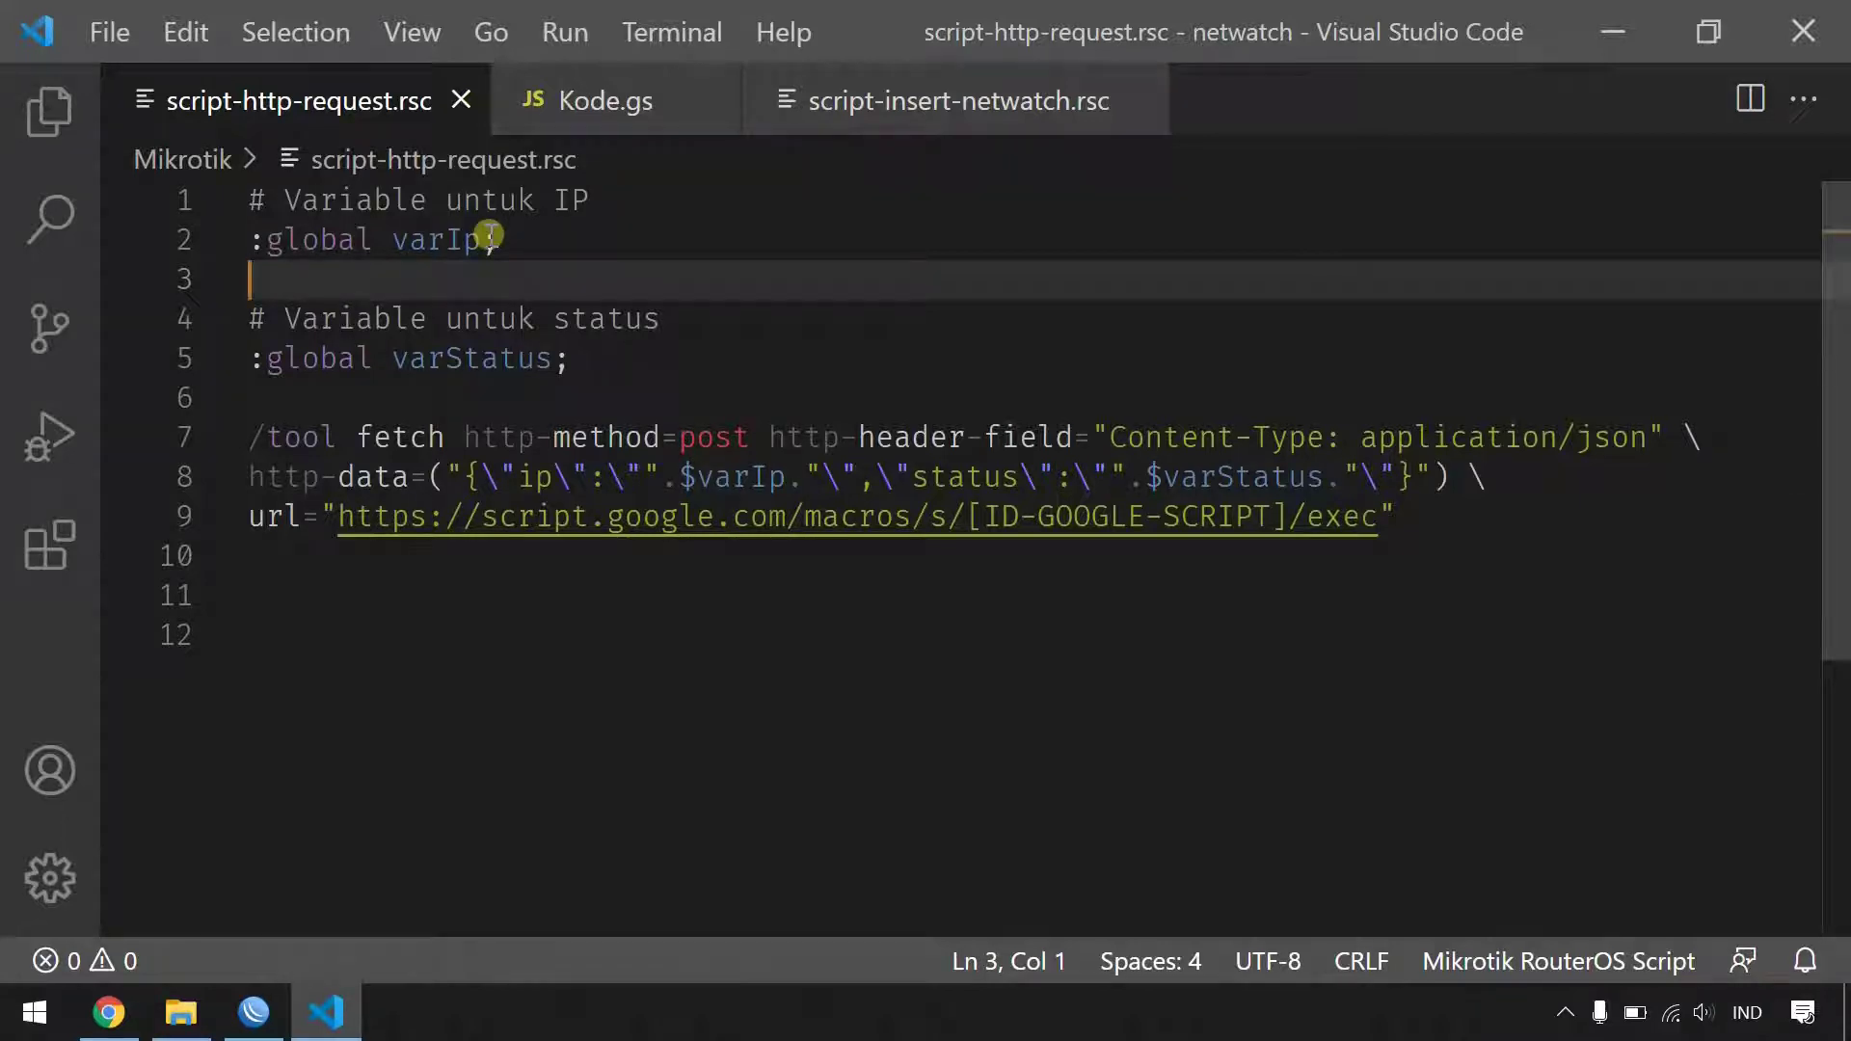
left_click(487, 238)
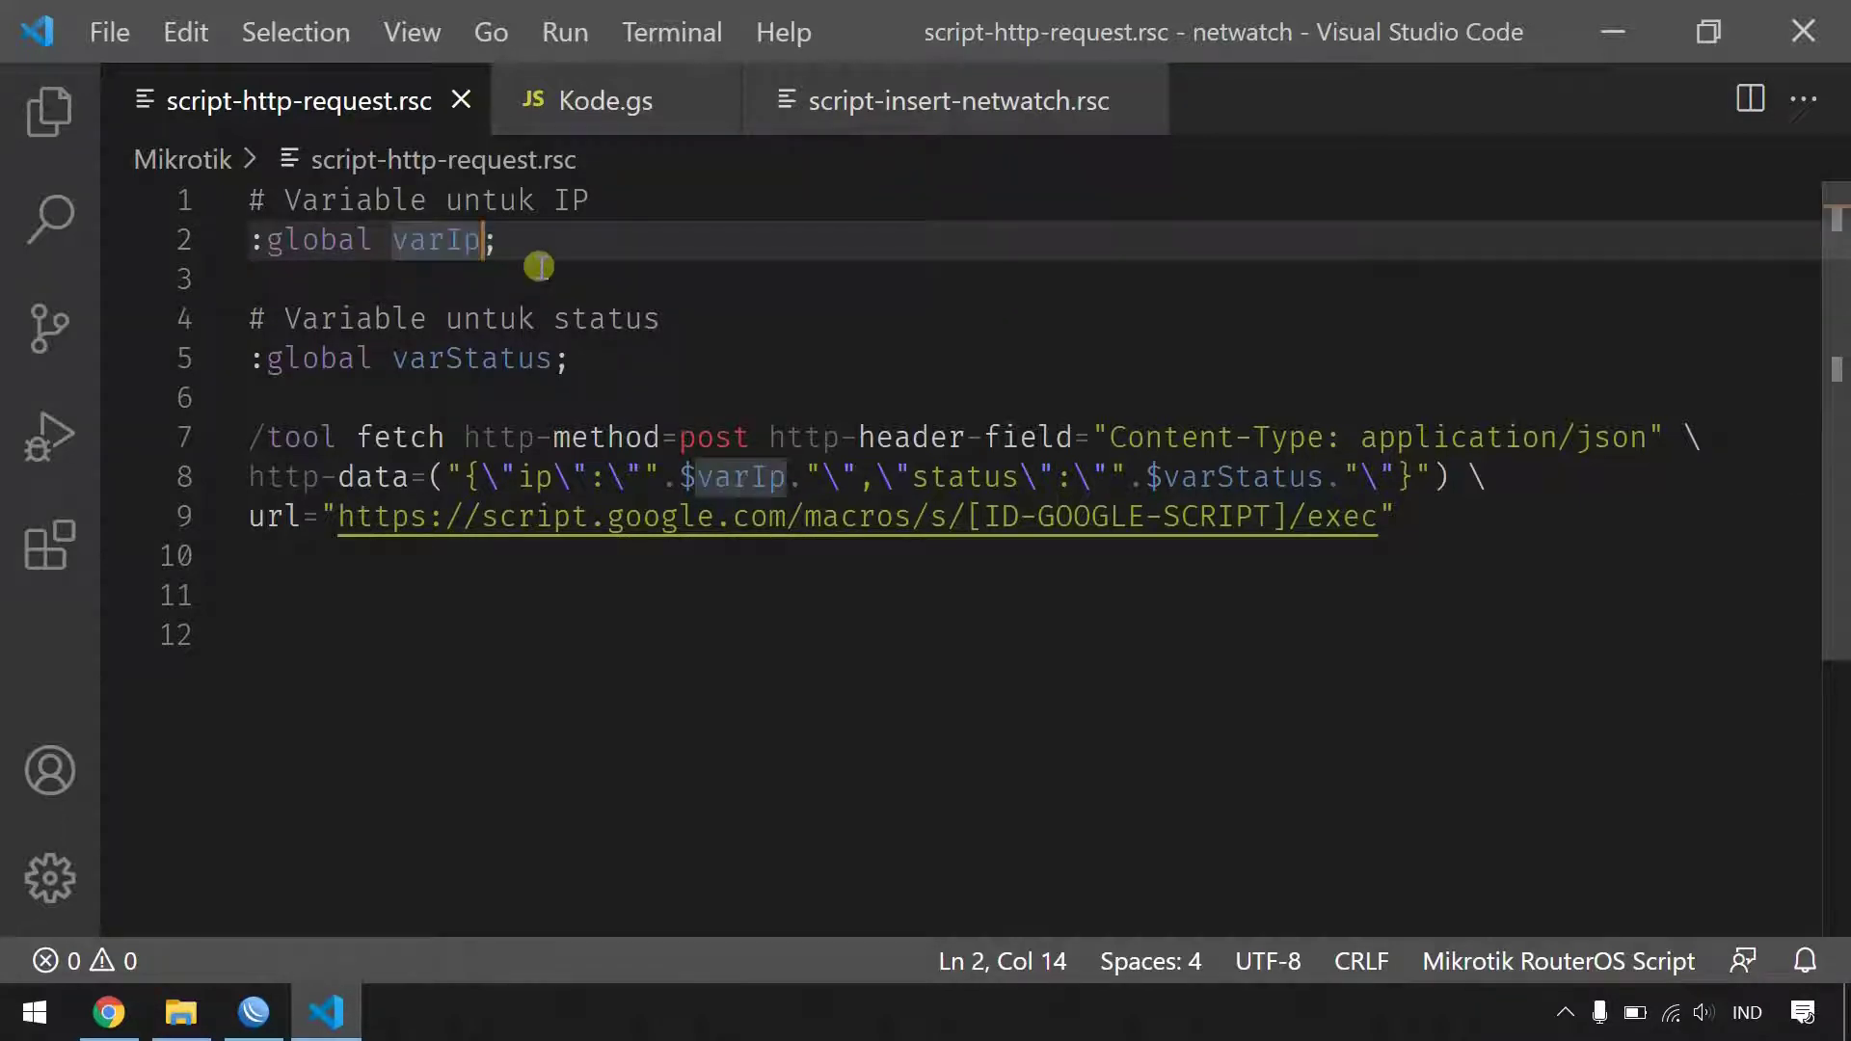
type("\"")
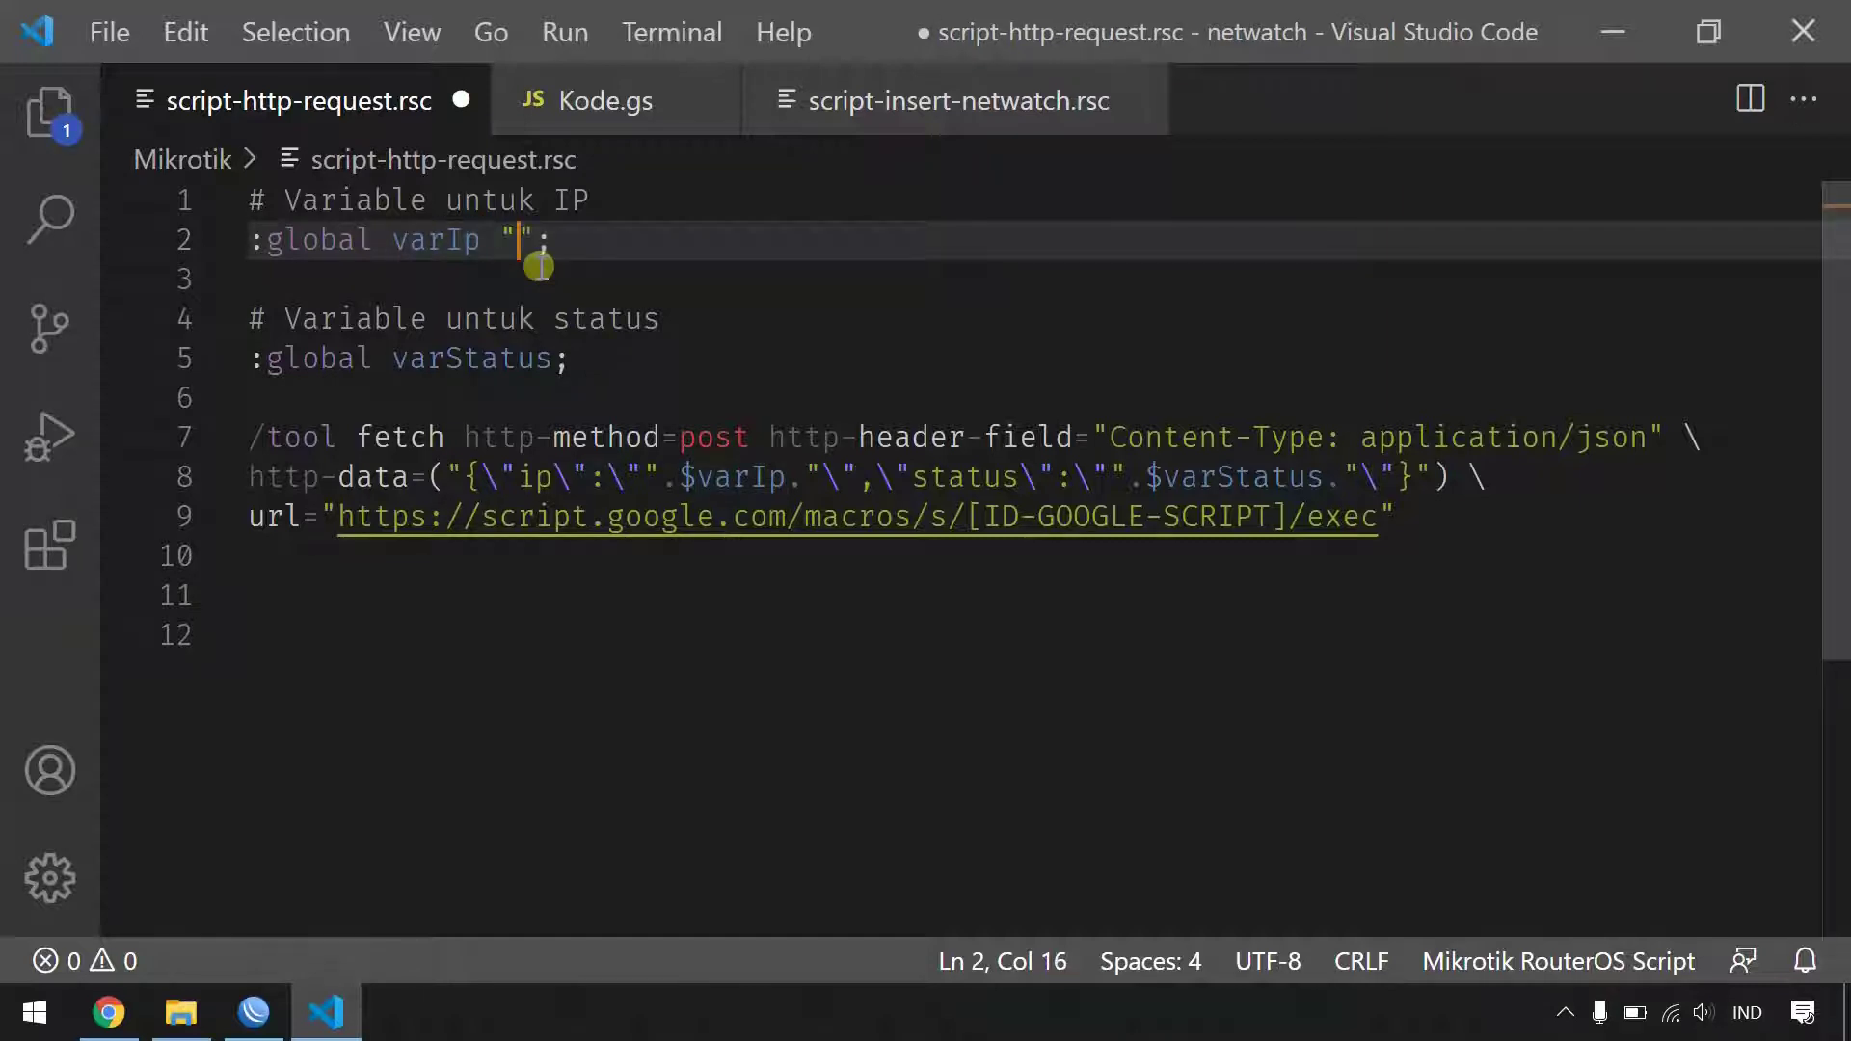
type("192.168")
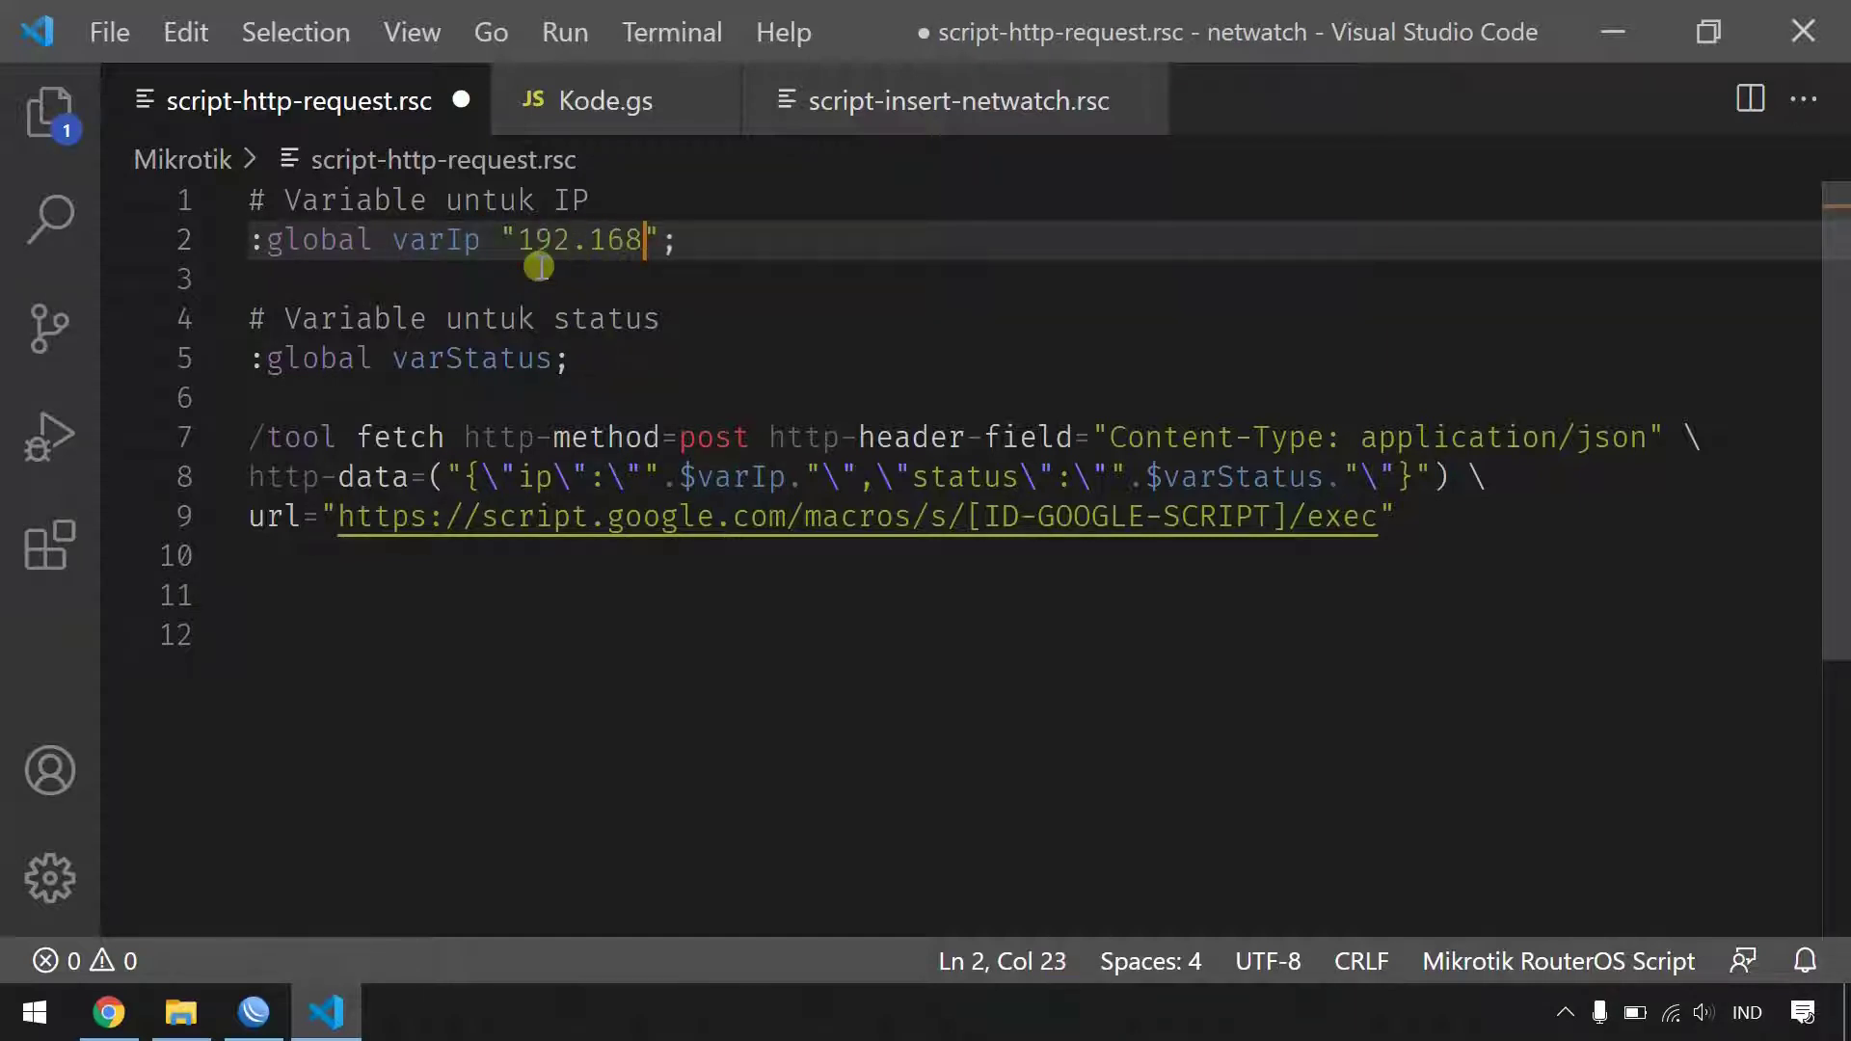
type(".66.10")
left_click(554, 360)
type("\"1\"")
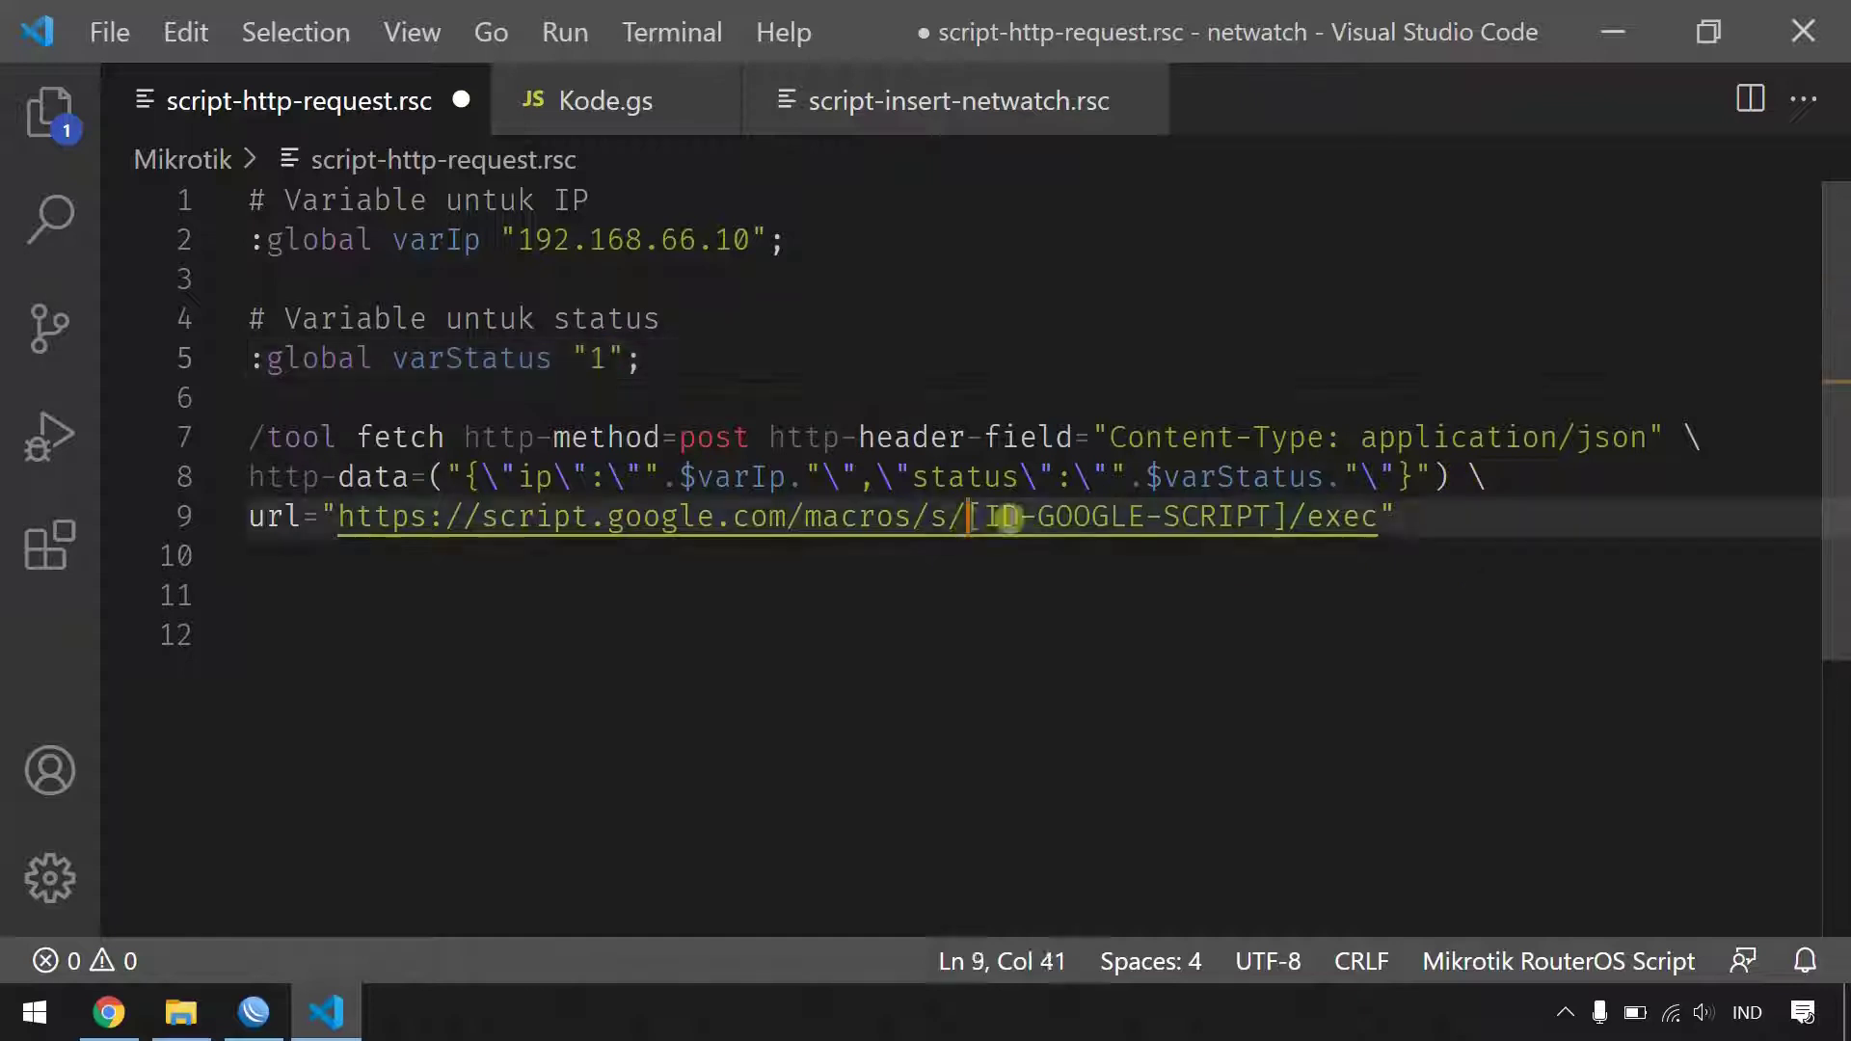
left_click_drag(969, 518, 1290, 521)
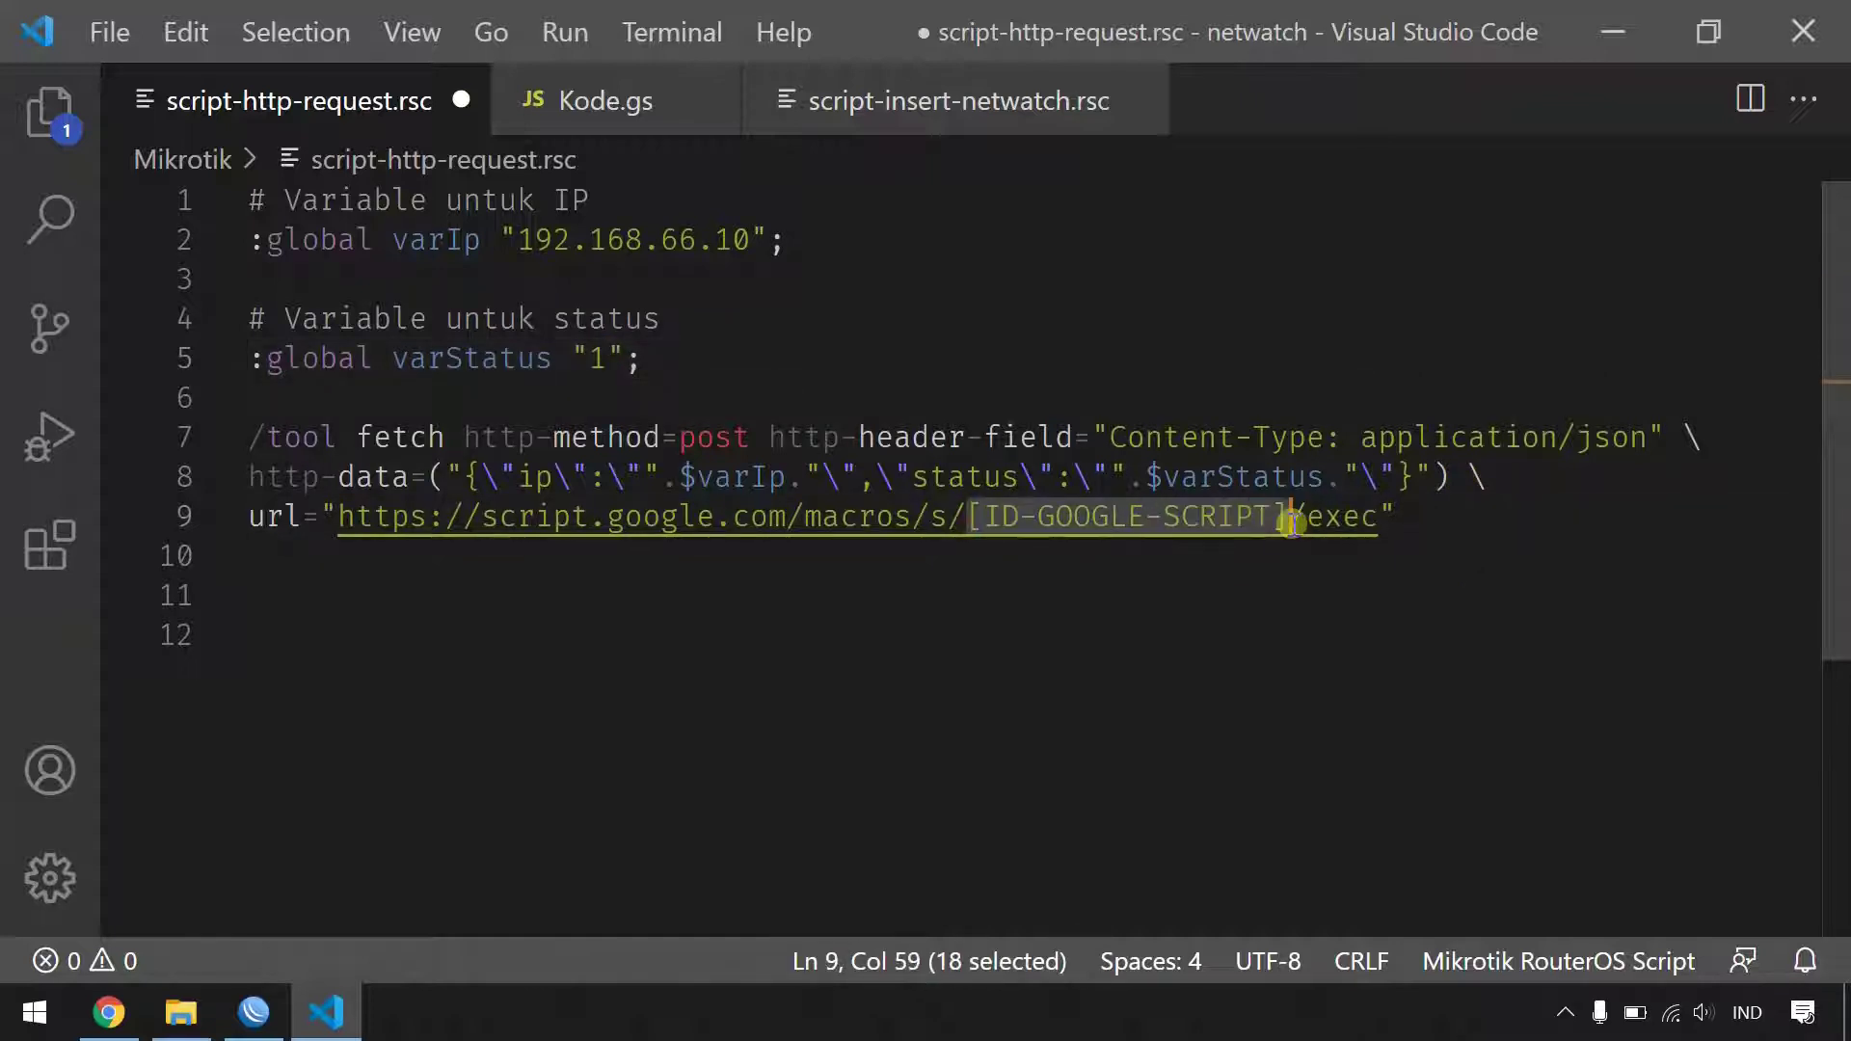
- Copy the web app URL from the post netwatch Apps Script's deployment management
left_click(108, 1012)
left_click(848, 24)
left_click(1537, 150)
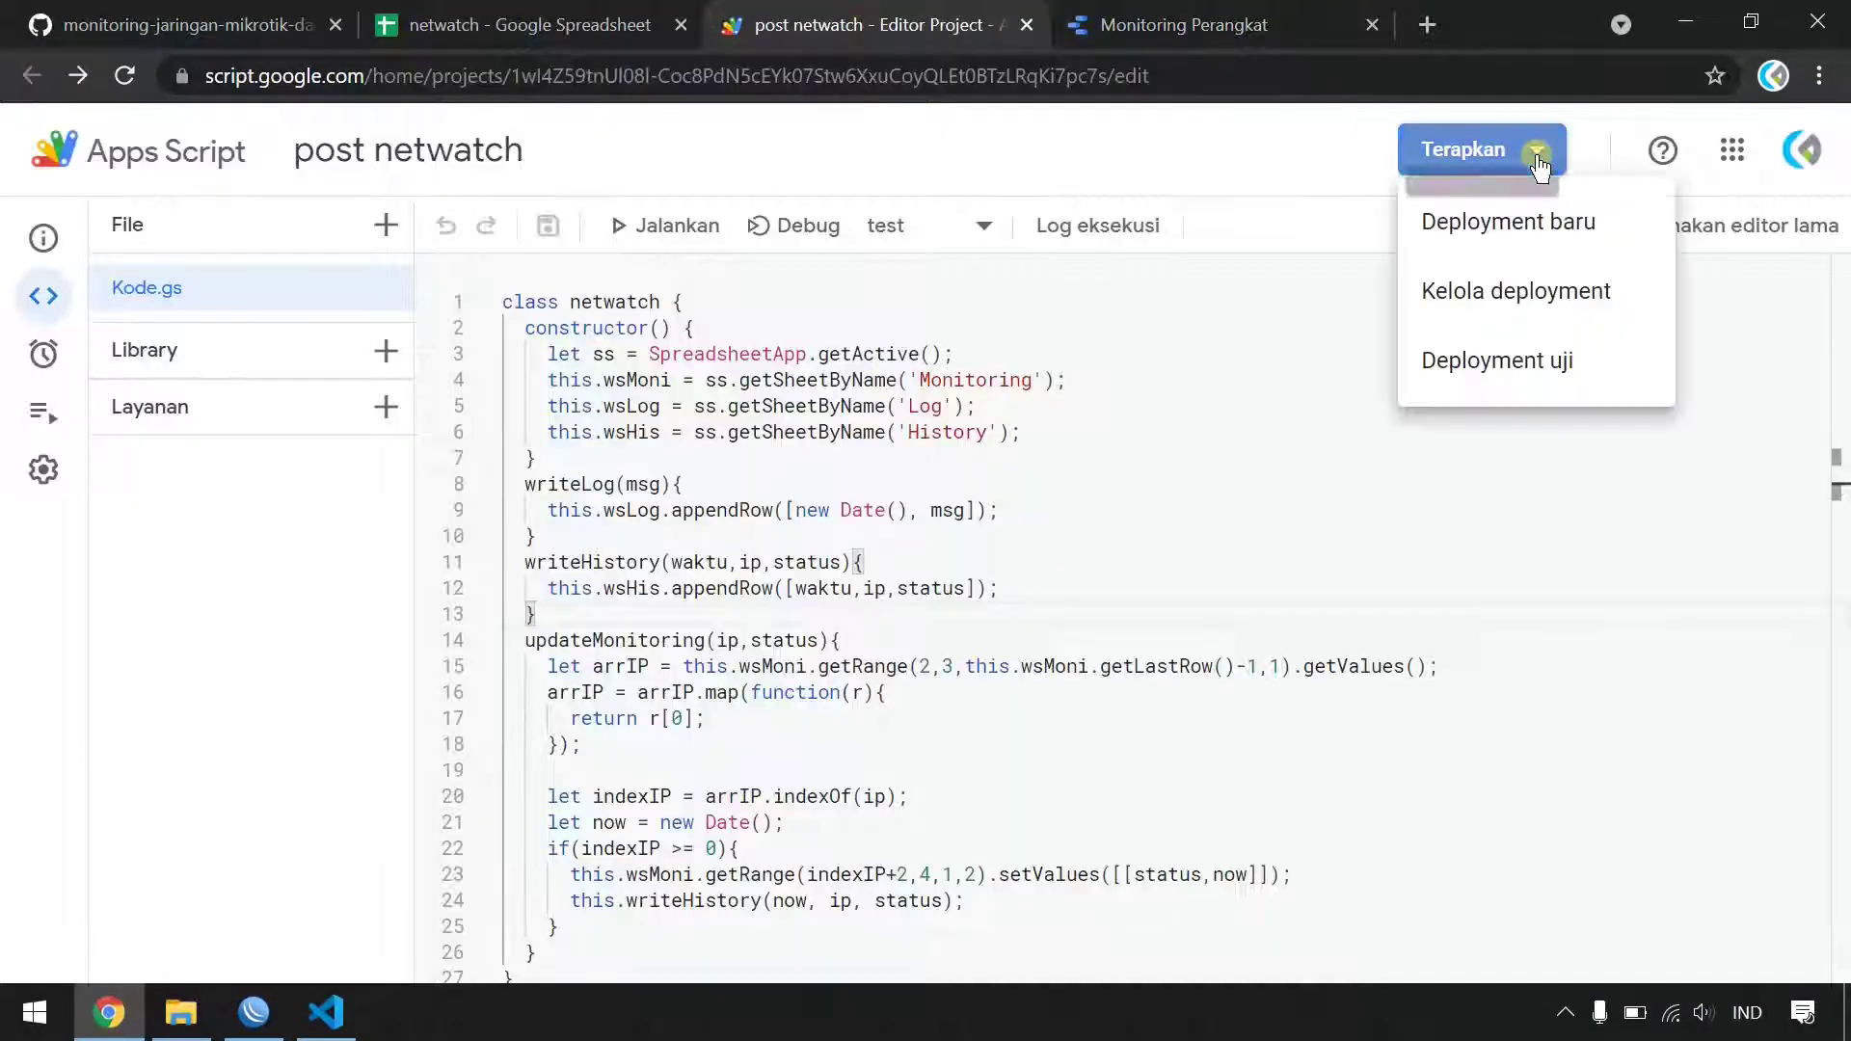
left_click(1602, 311)
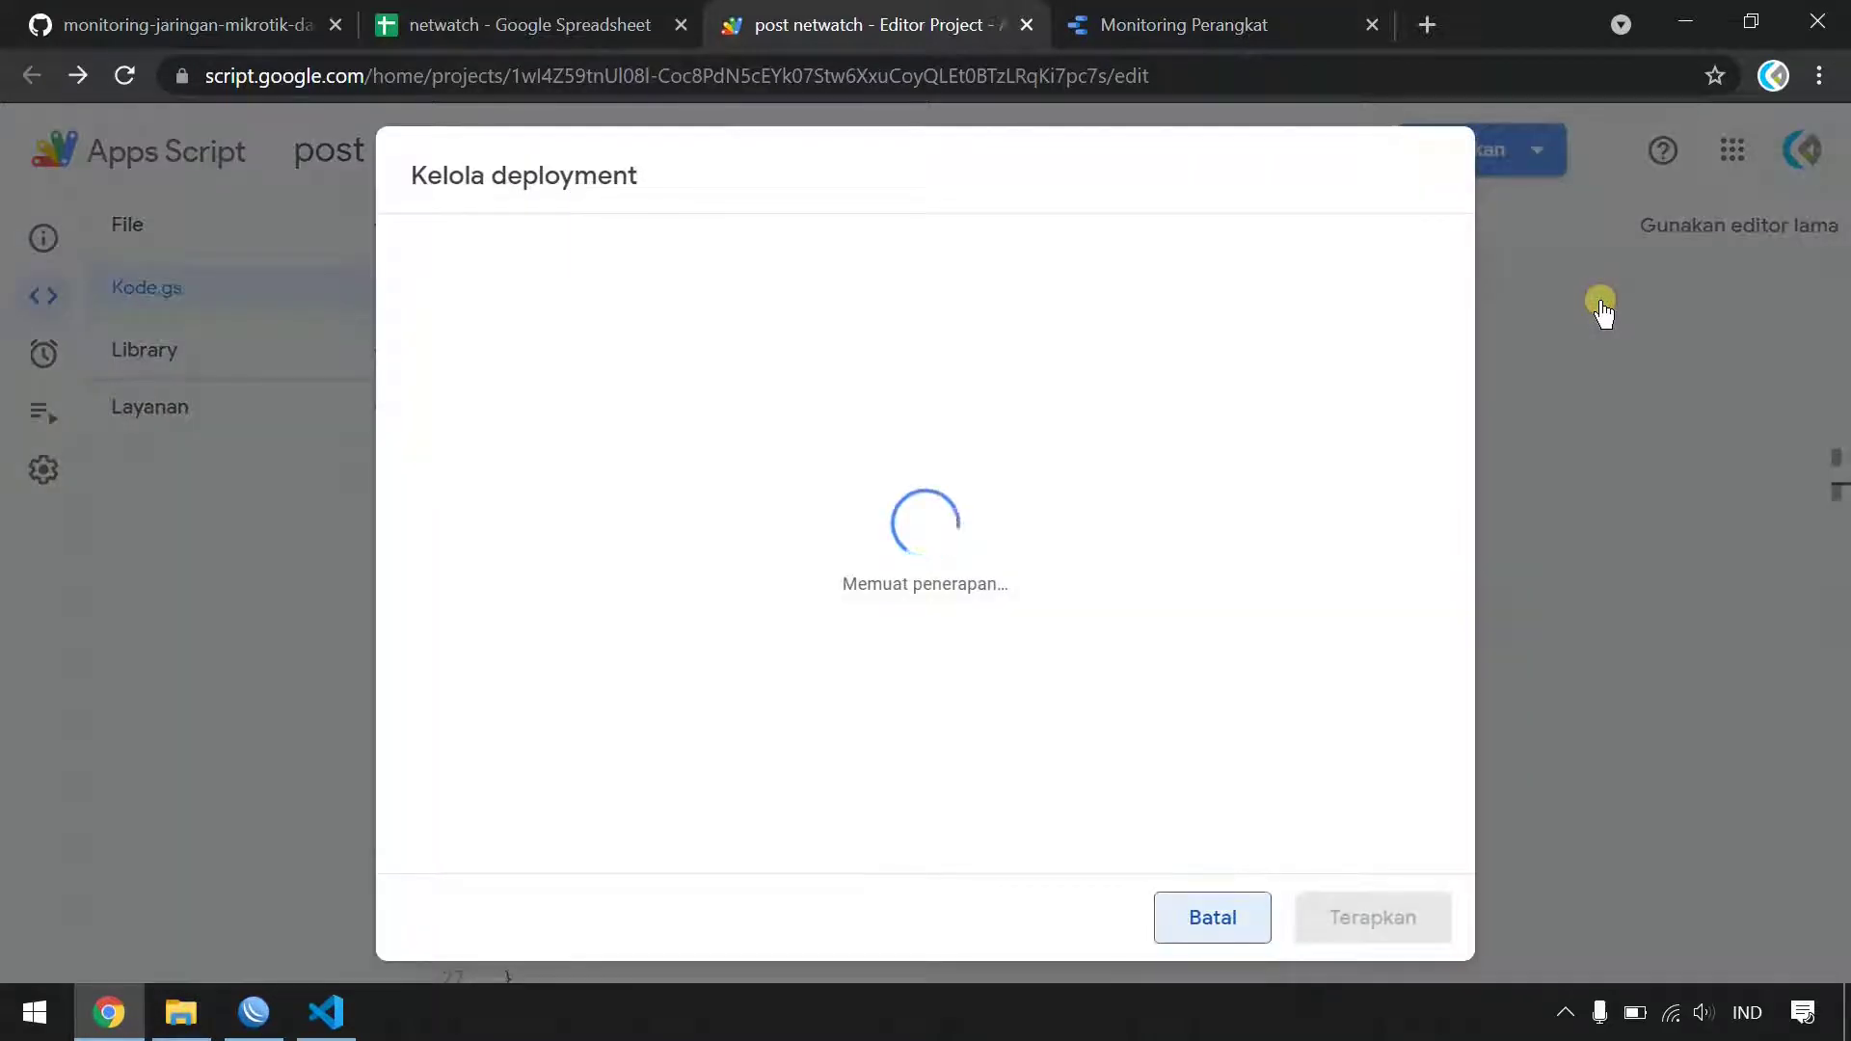
left_click(748, 822)
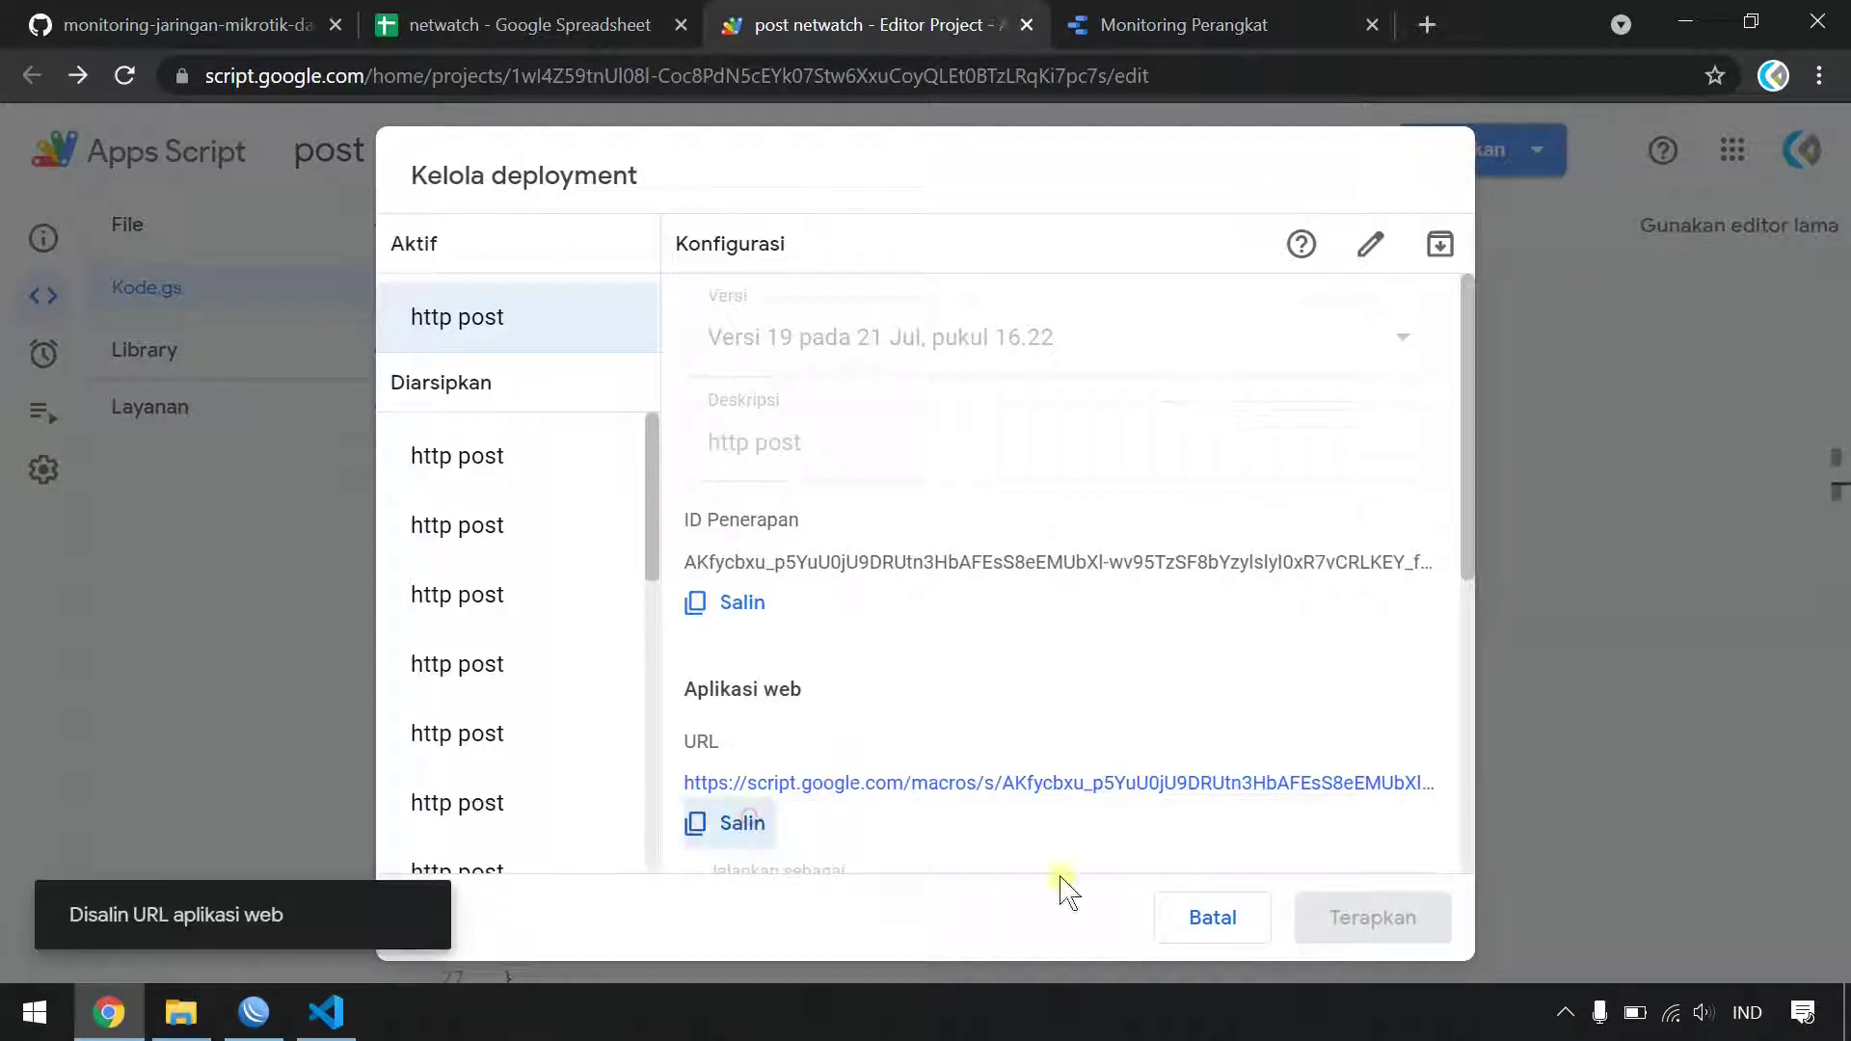
left_click(1204, 924)
- Paste the web app URL over the placeholder in the fetch line and select the whole script
left_click(325, 1012)
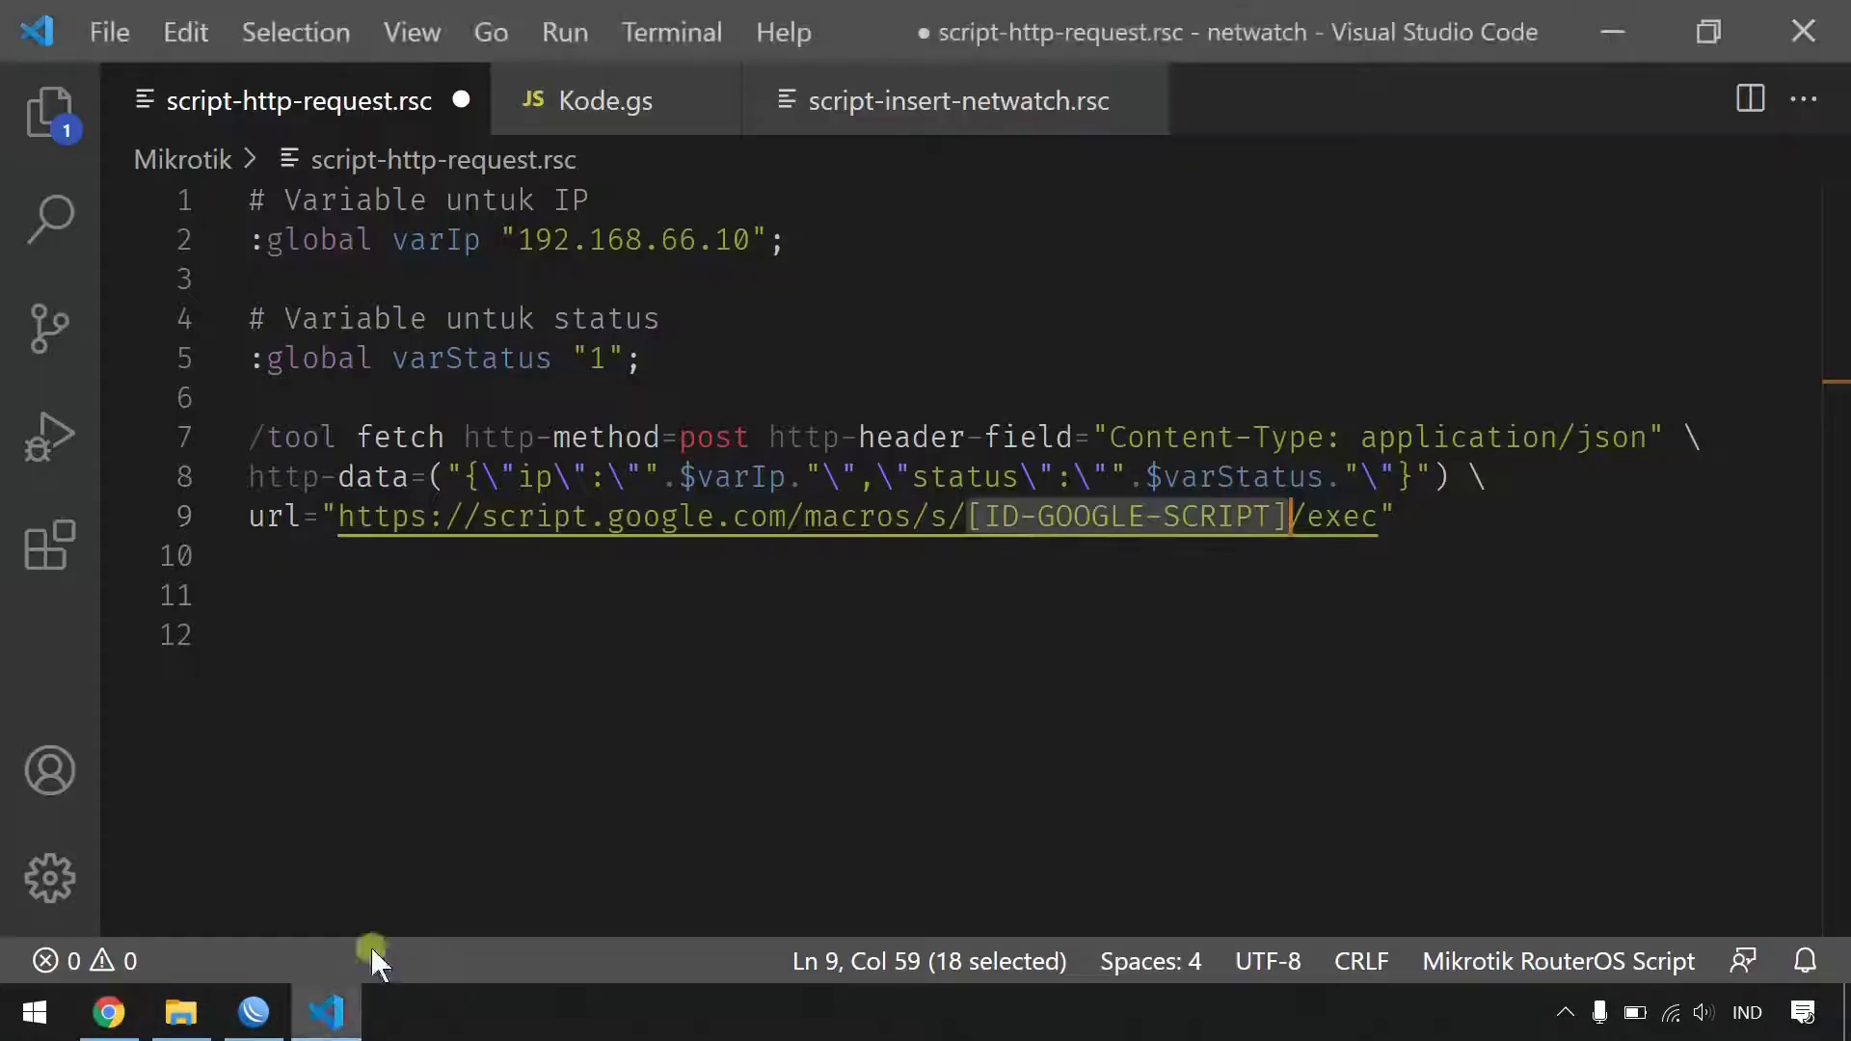
key("ctrl+v")
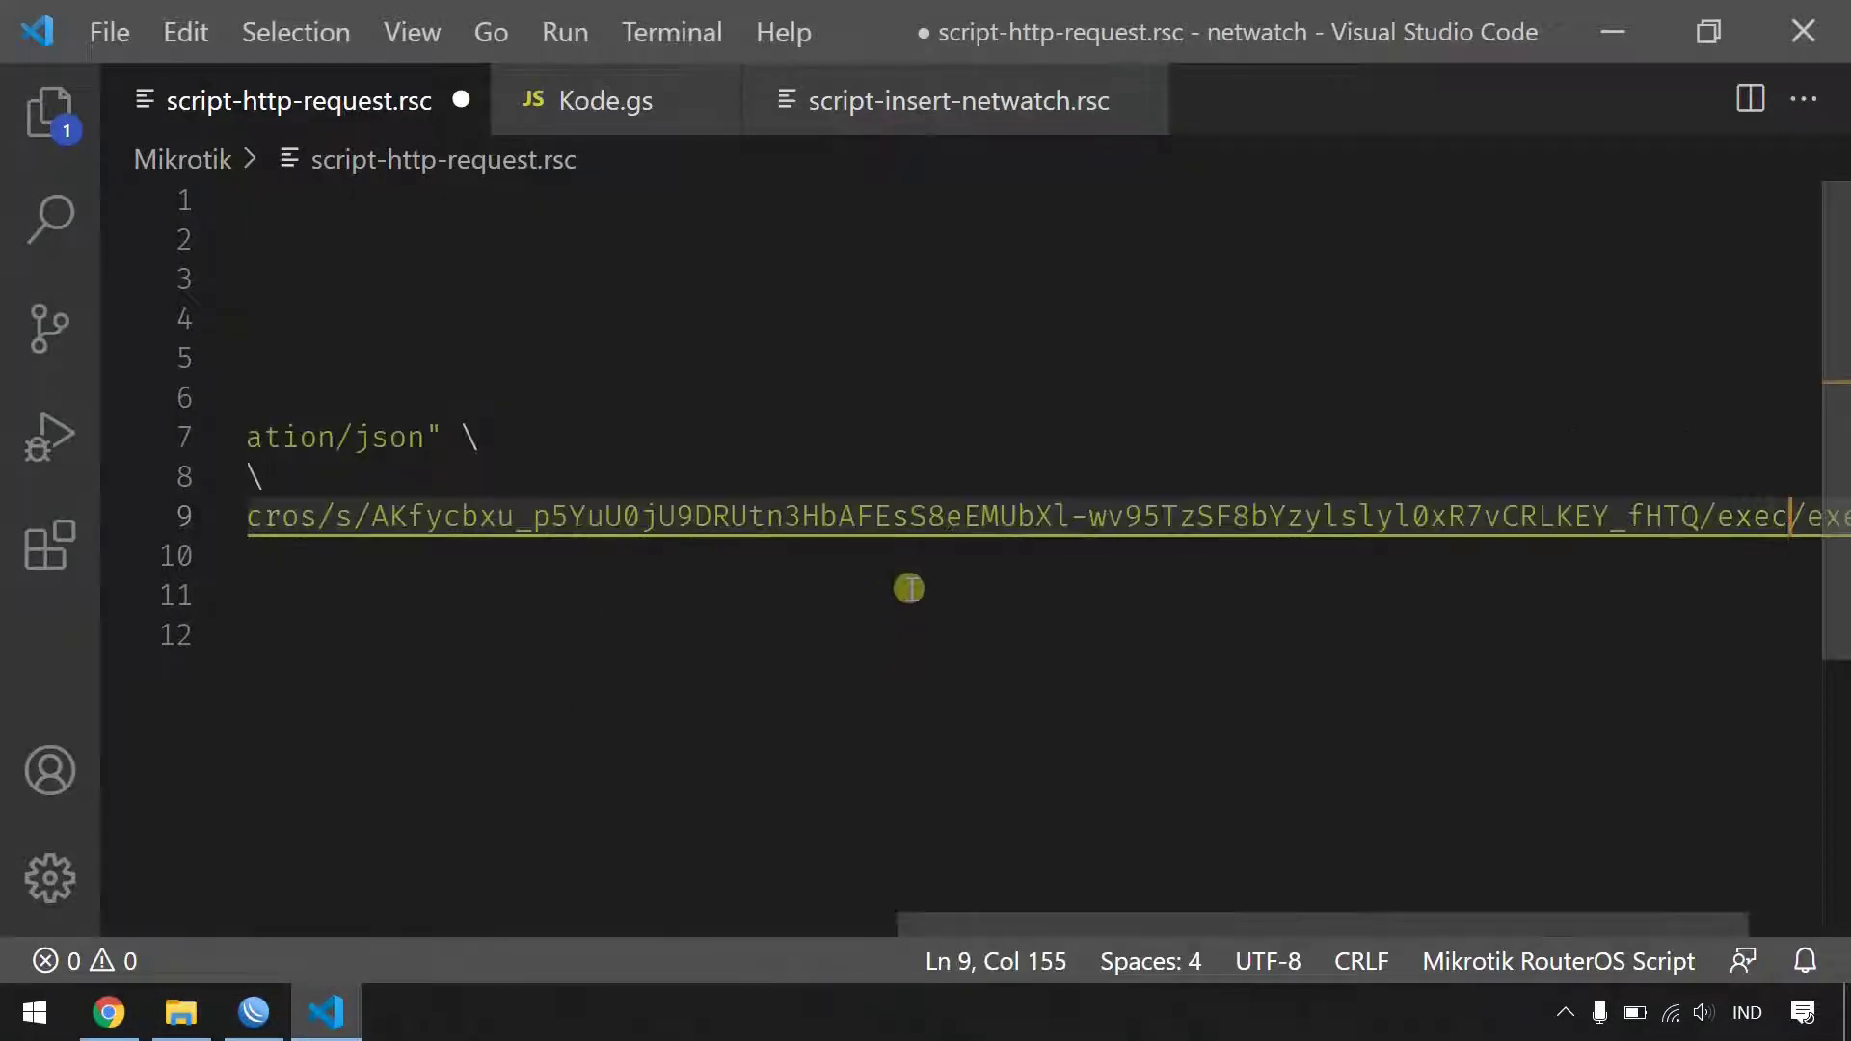
left_click(954, 736)
mouse_move(854, 771)
left_mouse_down()
mouse_move(123, 292)
mouse_move(137, 195)
left_mouse_up()
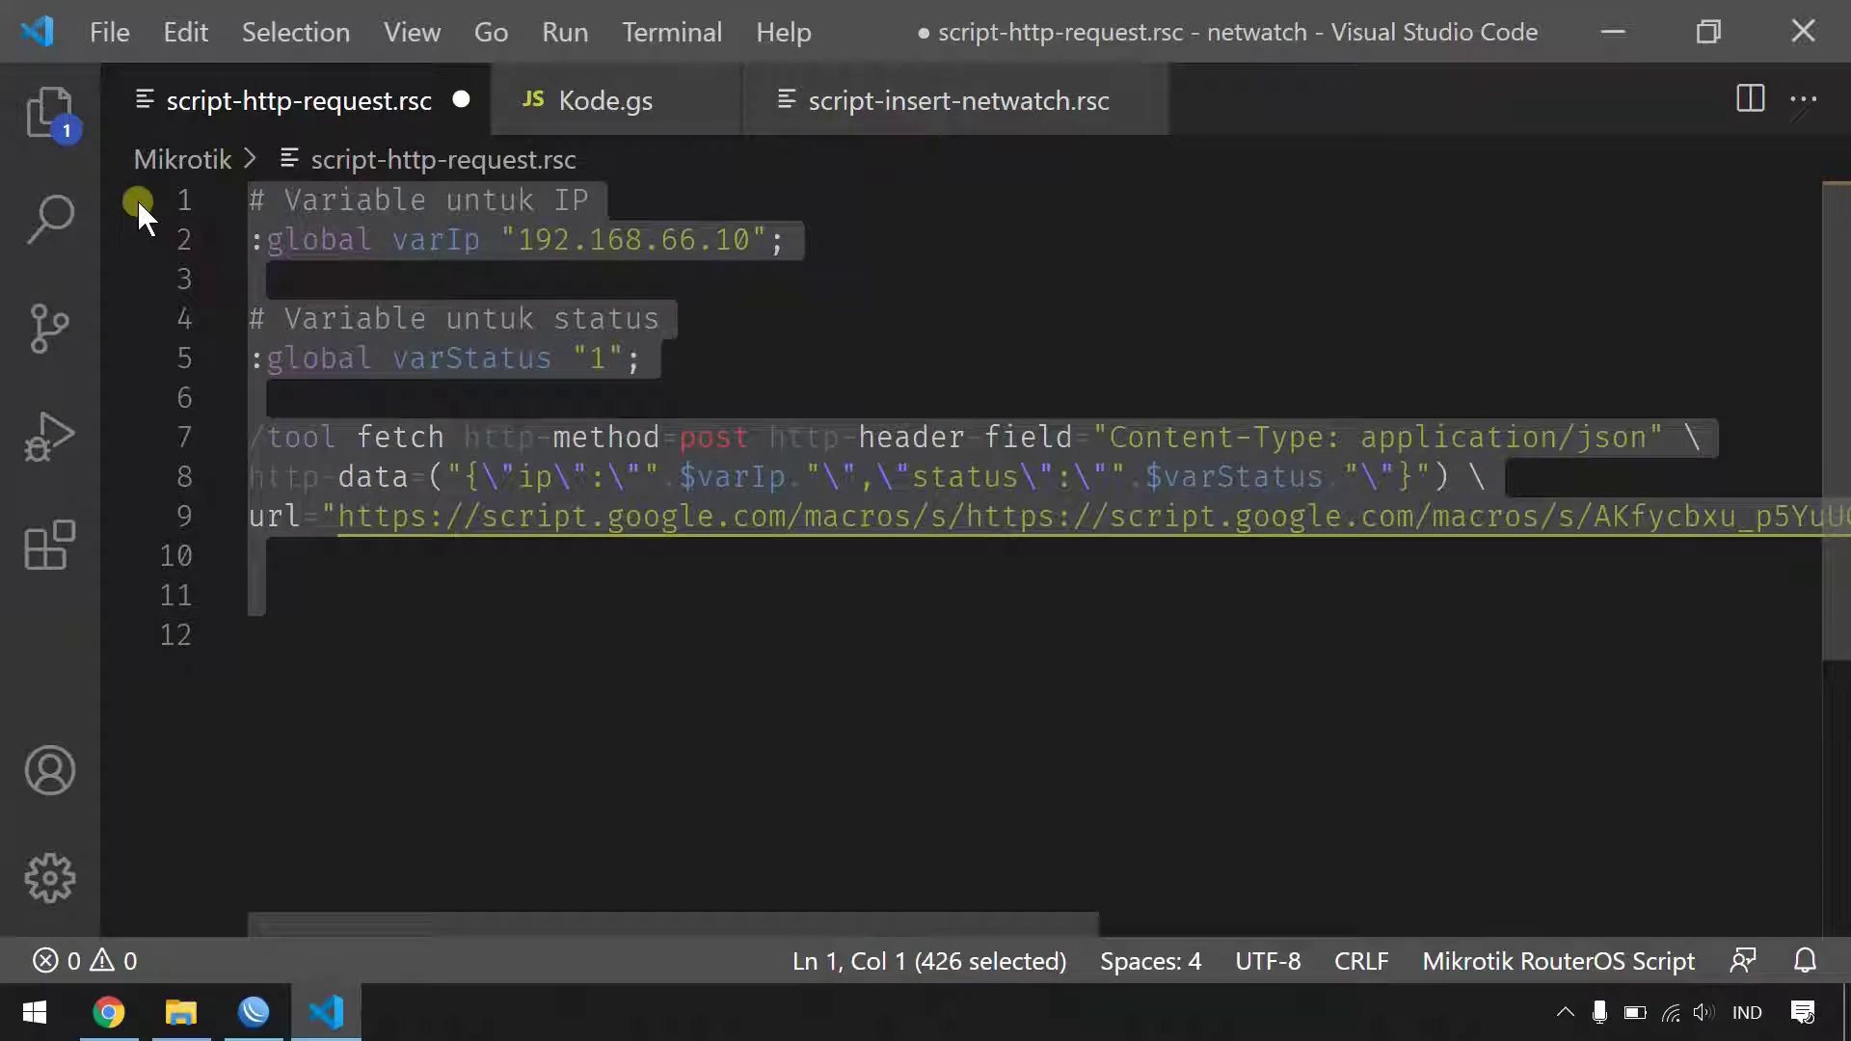
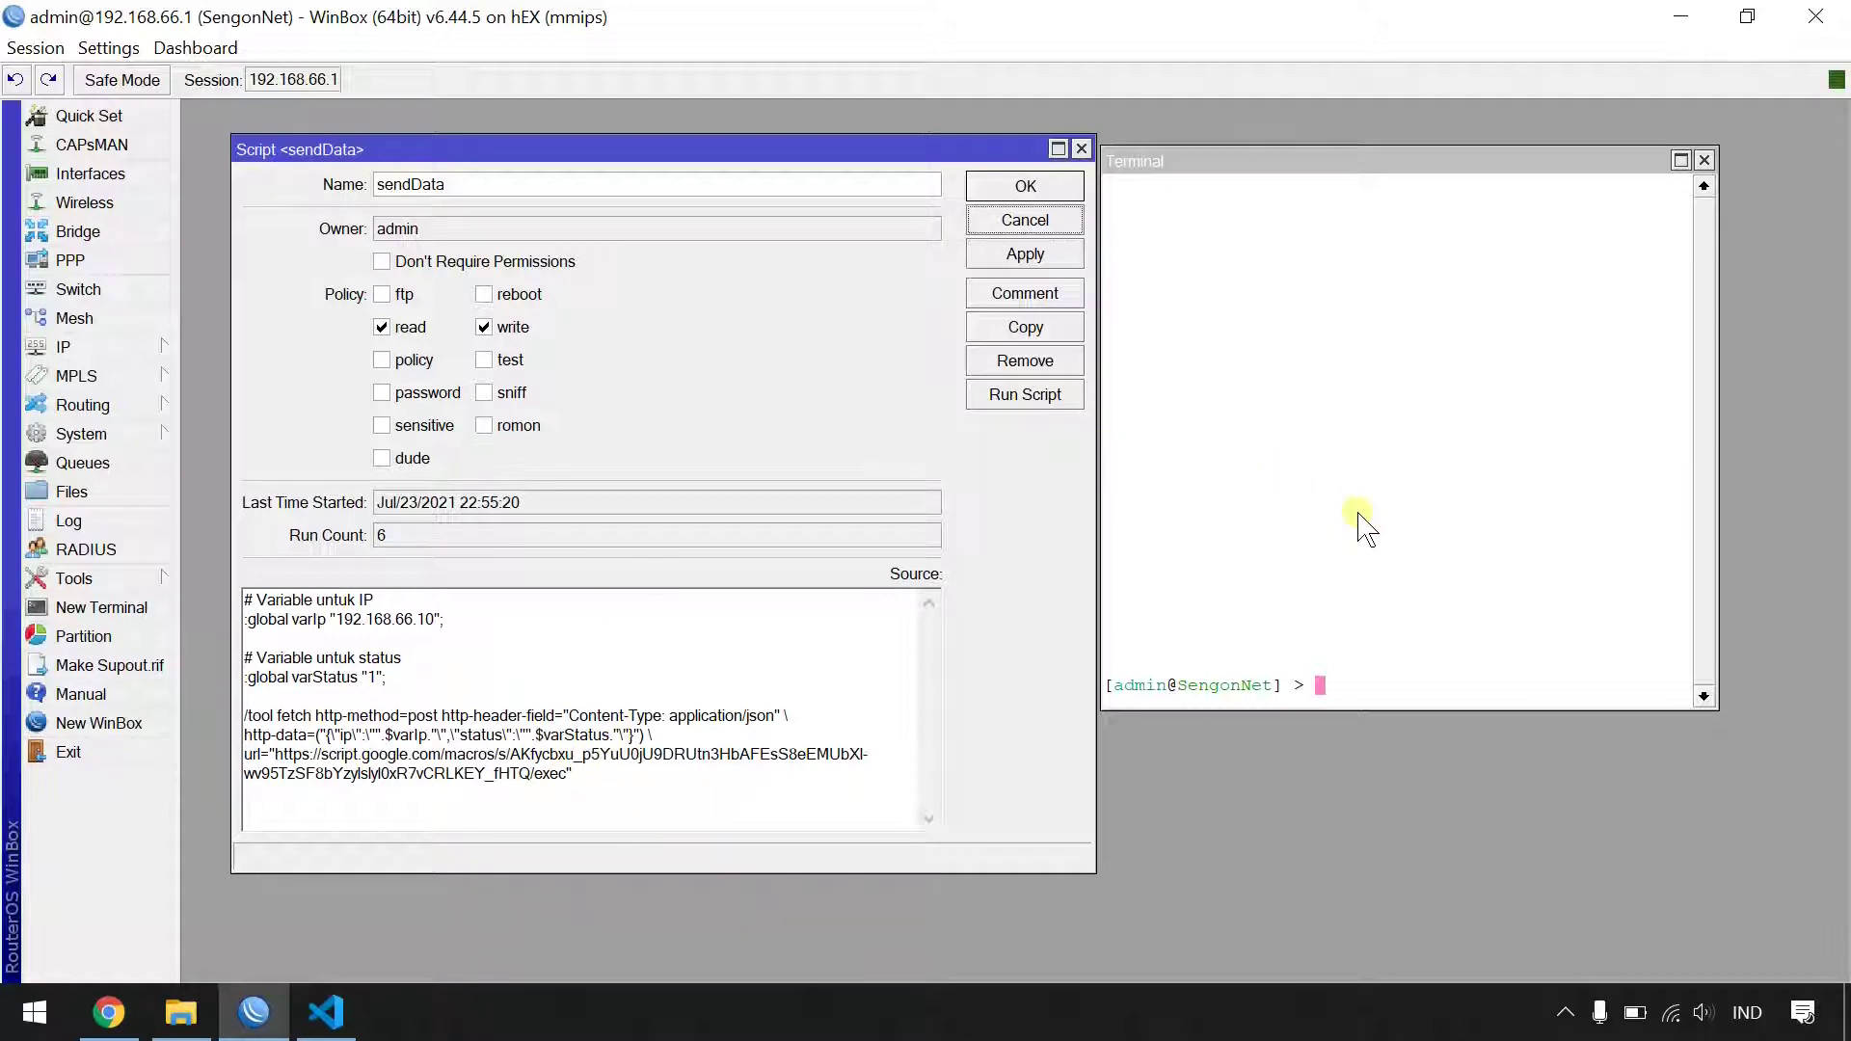
- Run 'system script run sendData' in the WinBox terminal
left_click(1383, 445)
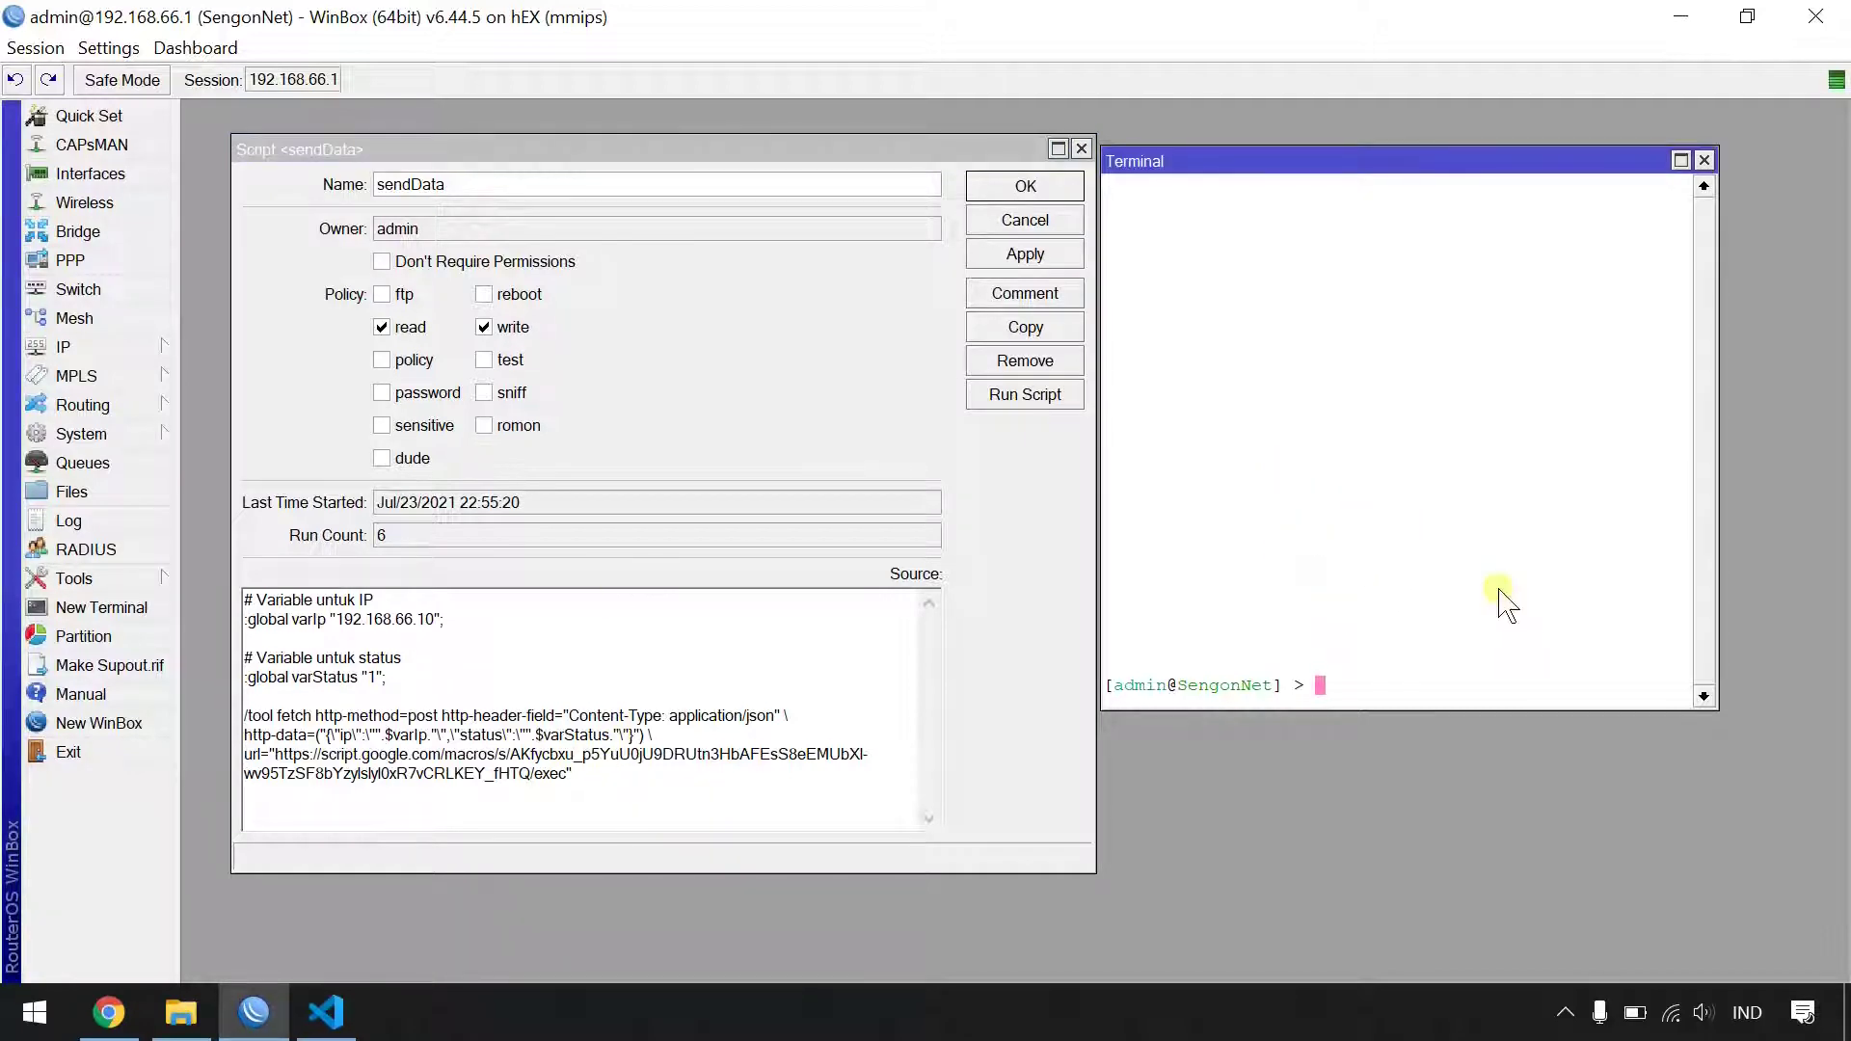
type("system script run sendData")
key("Return")
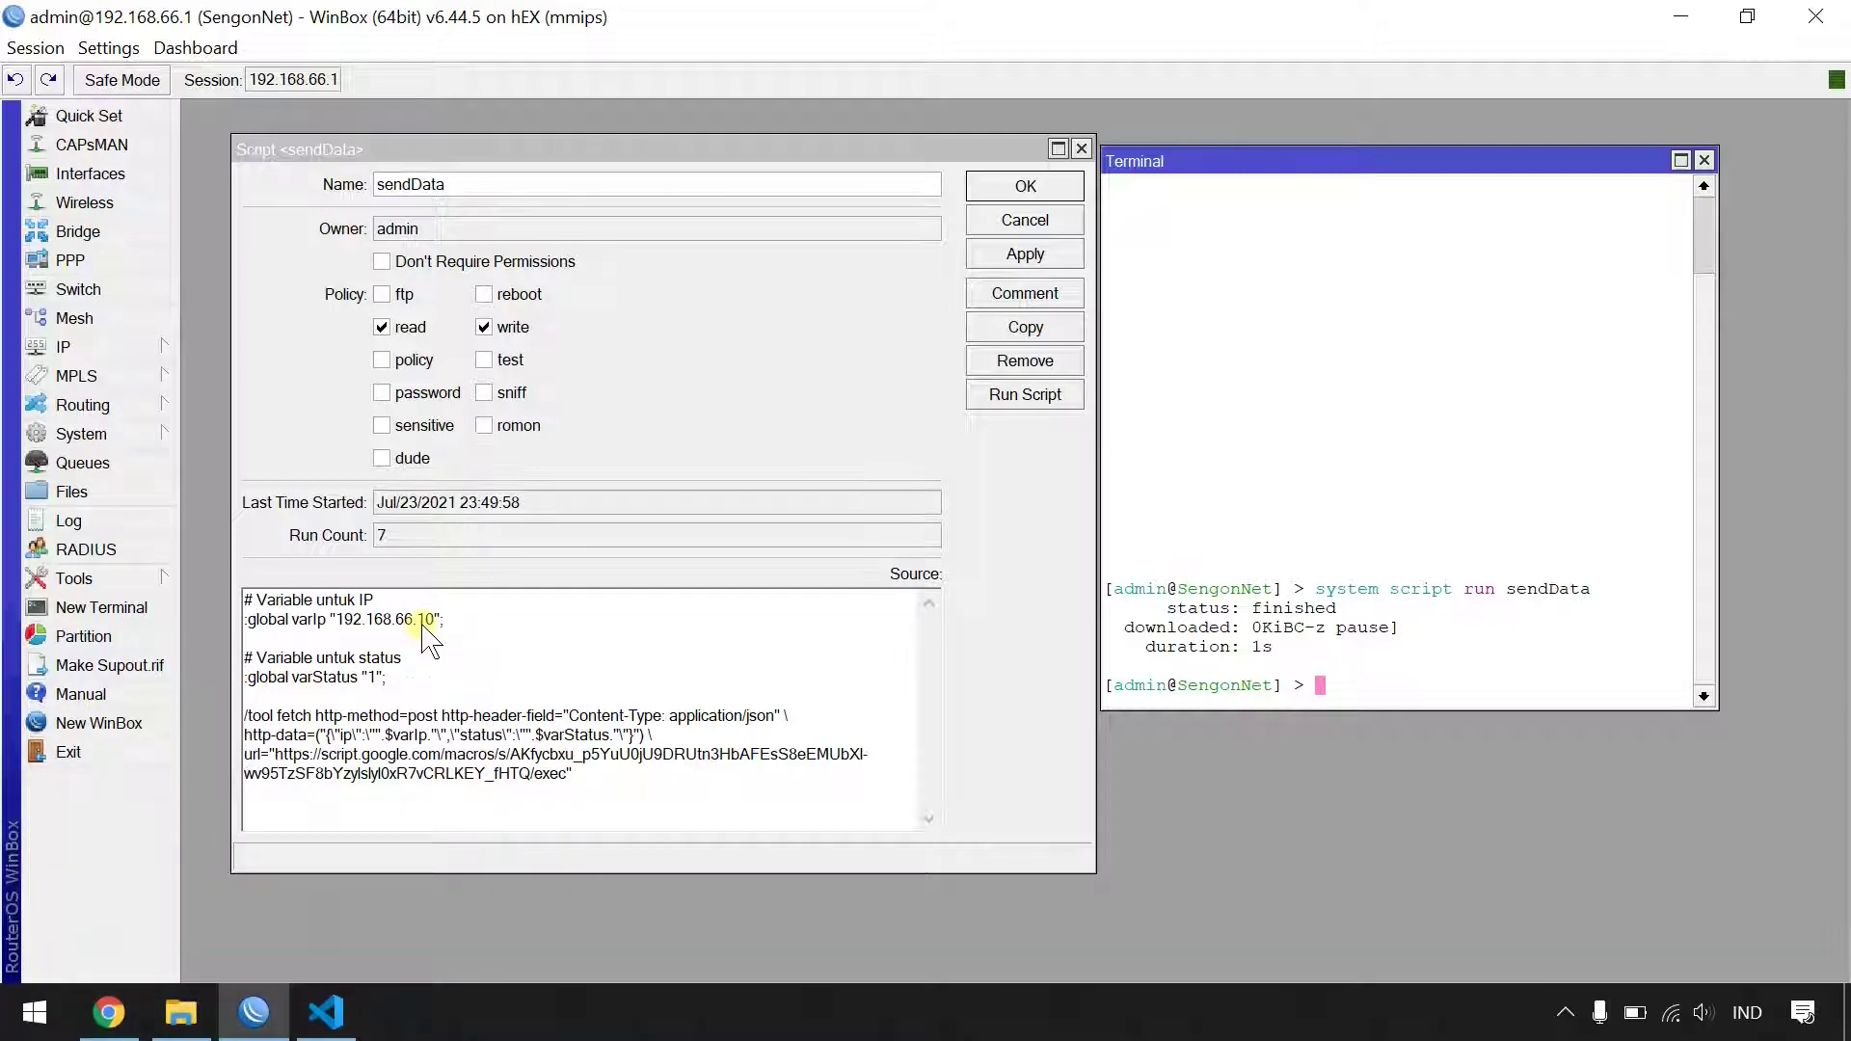
- Refresh the Monitoring Perangkat report's data so it shows 52 UP, 1 DOWN and the new 23.49.59 log entry
left_click(108, 1011)
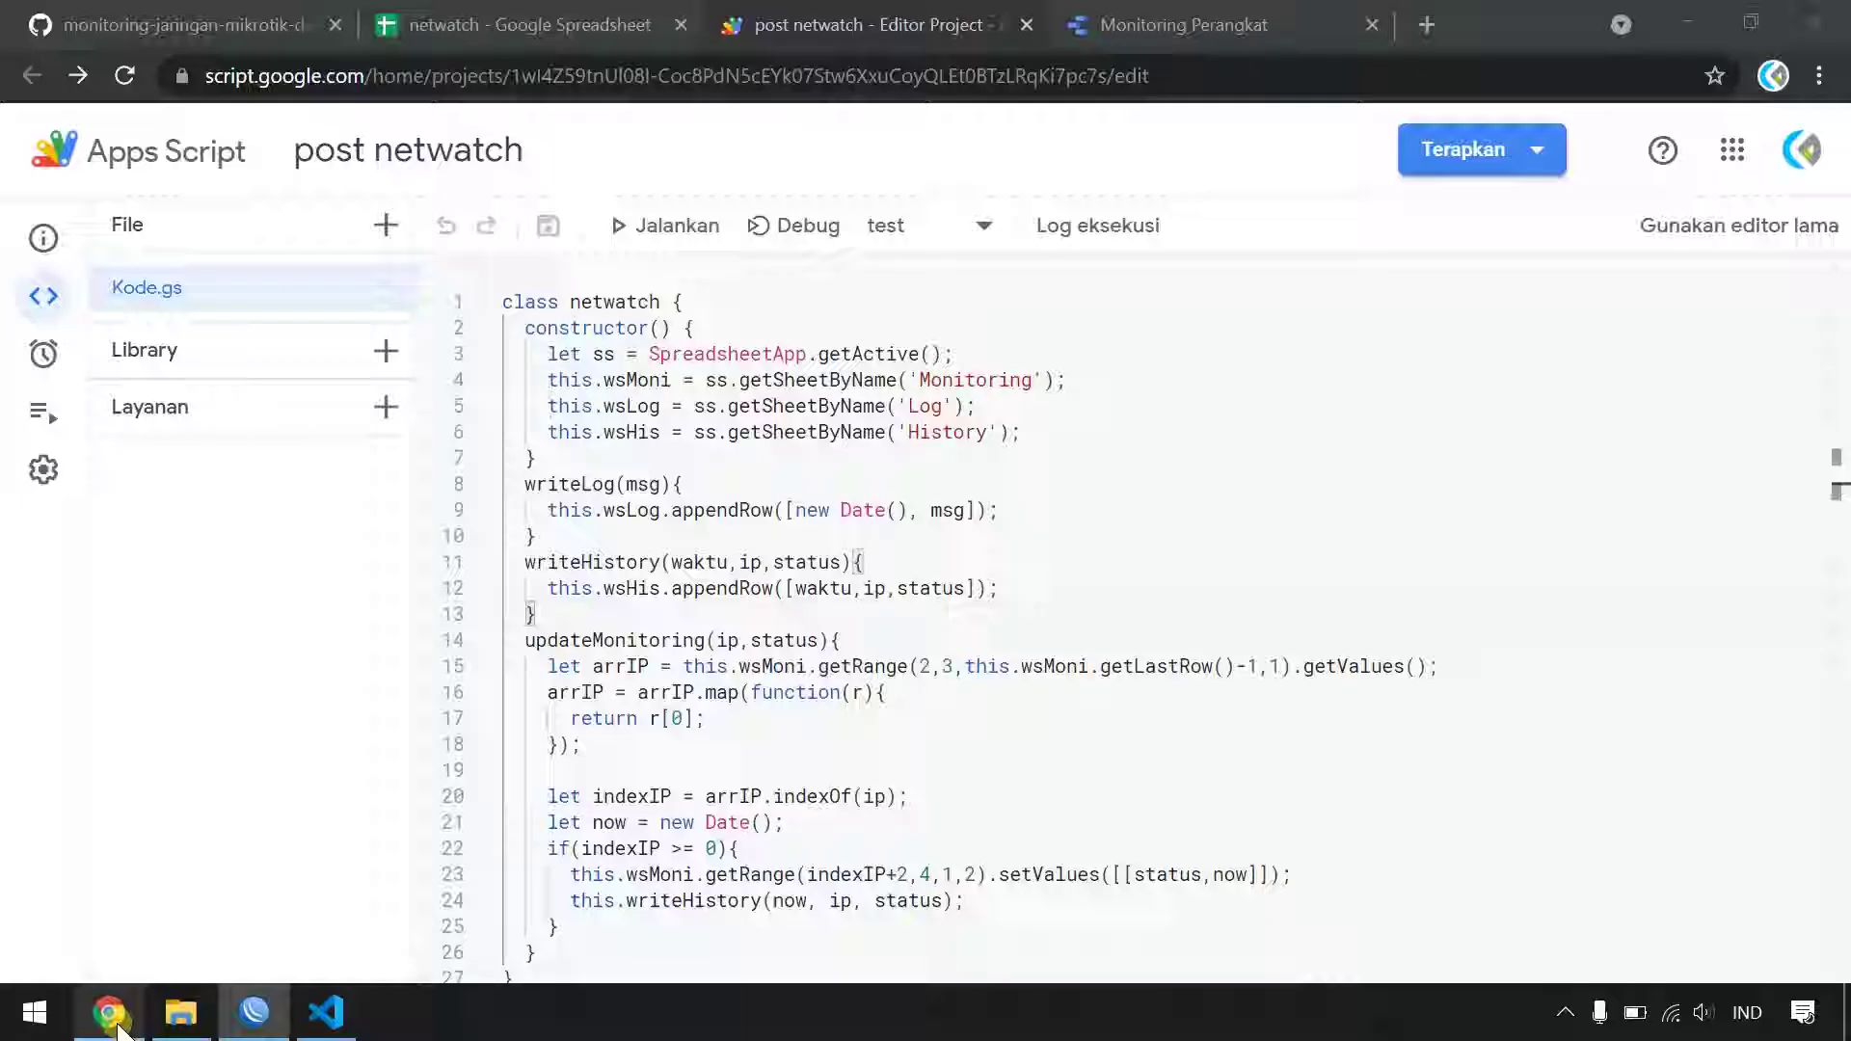
left_click(1233, 11)
scroll(675, 670, "down", 2)
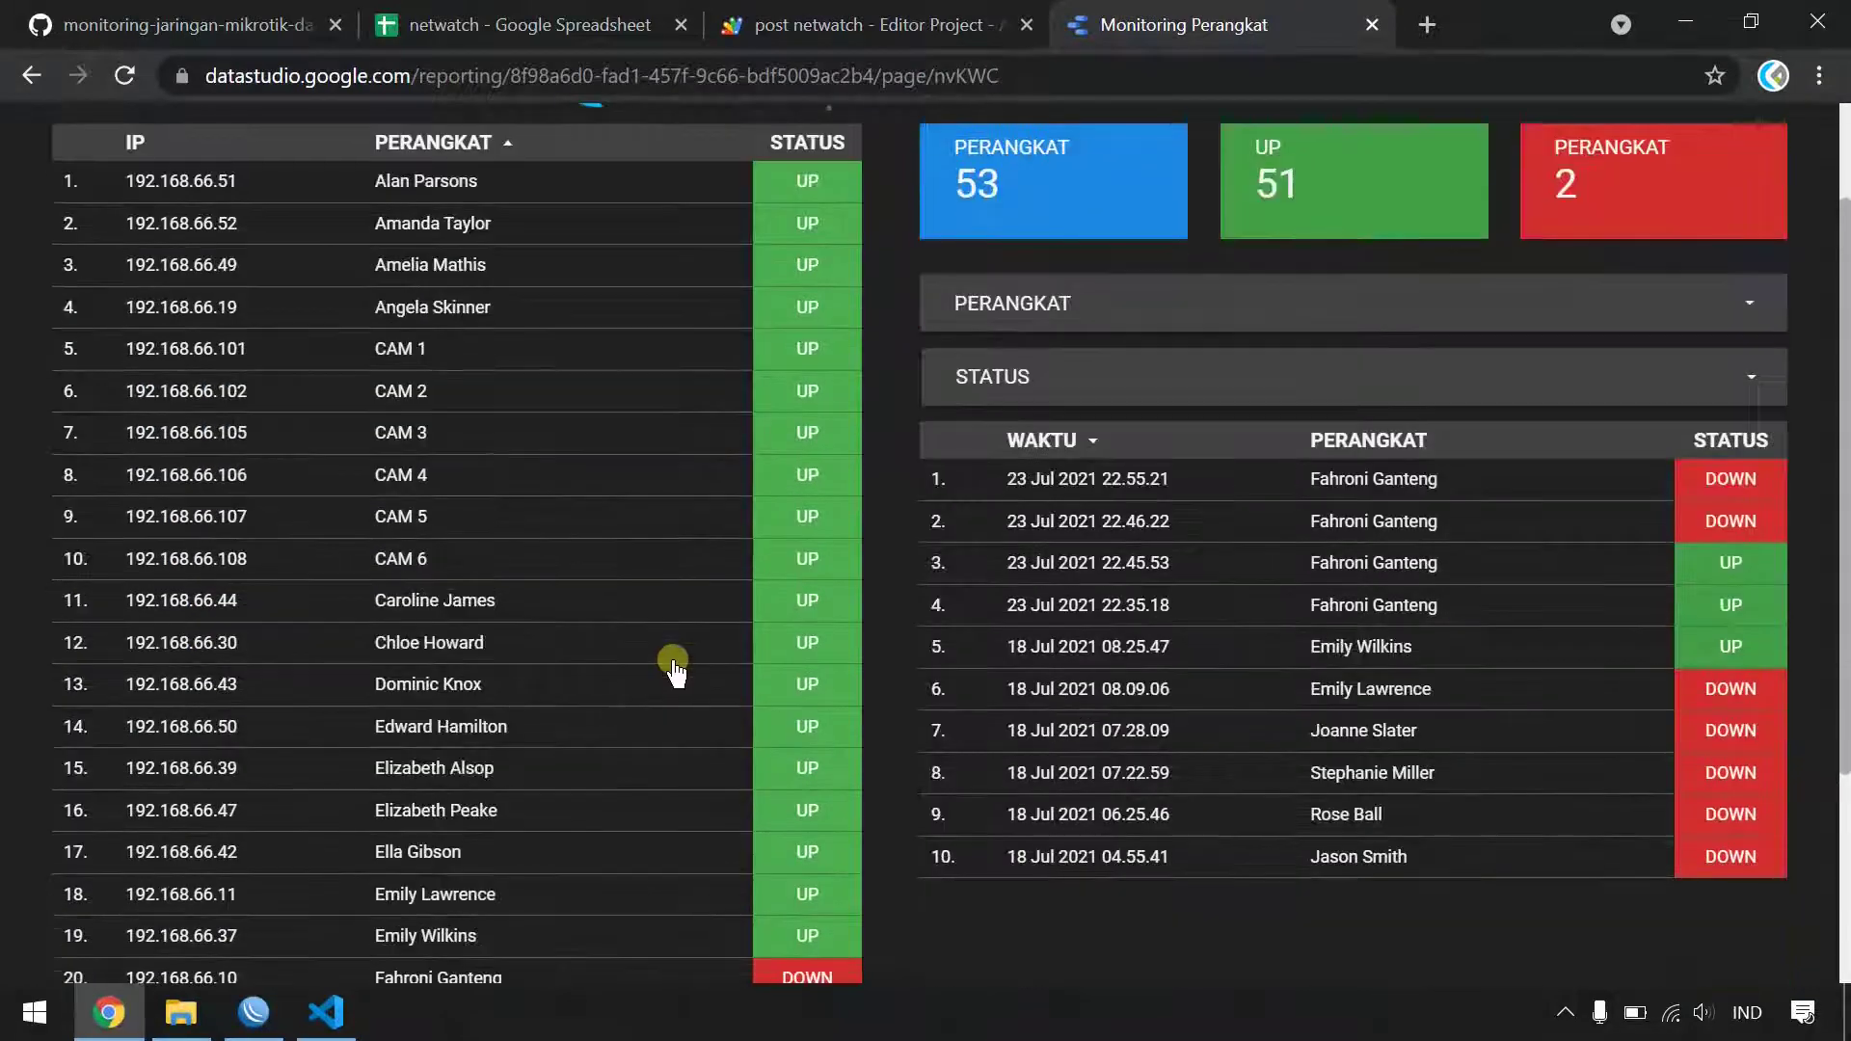
scroll(674, 662, "down", 2)
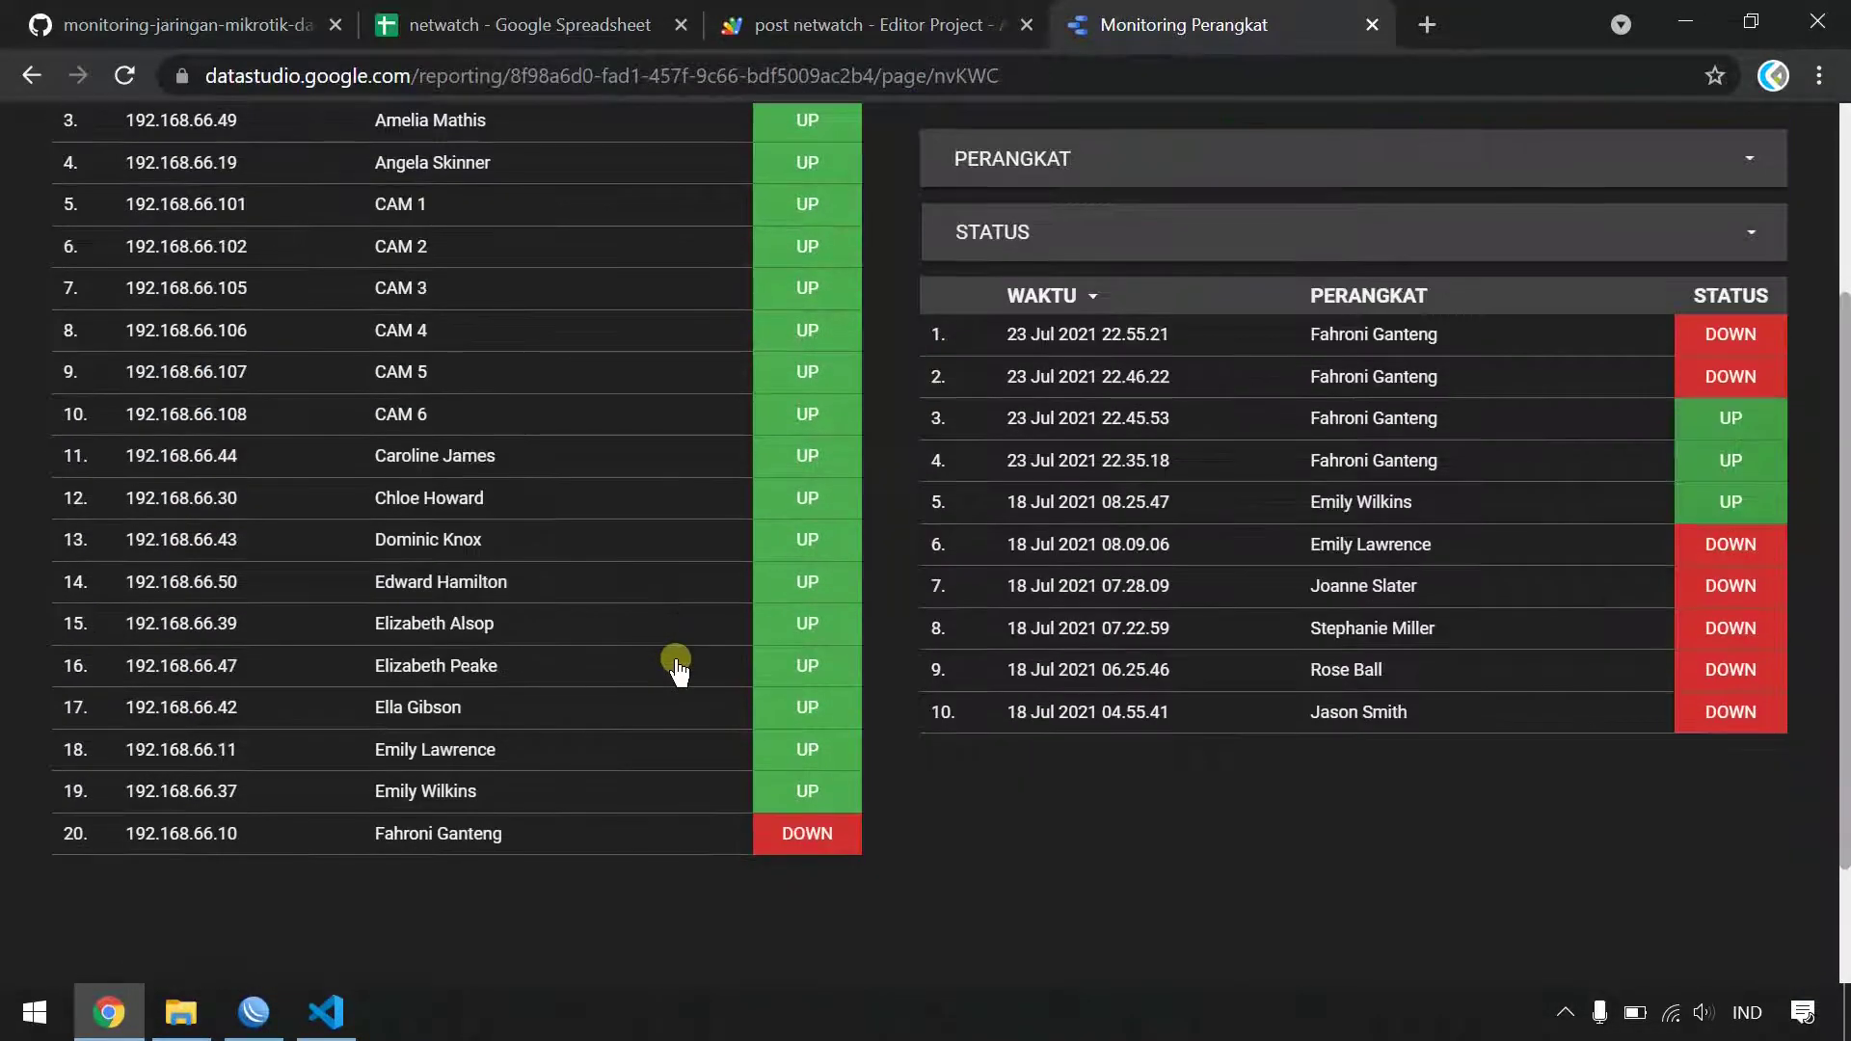
scroll(1251, 638, "up", 3)
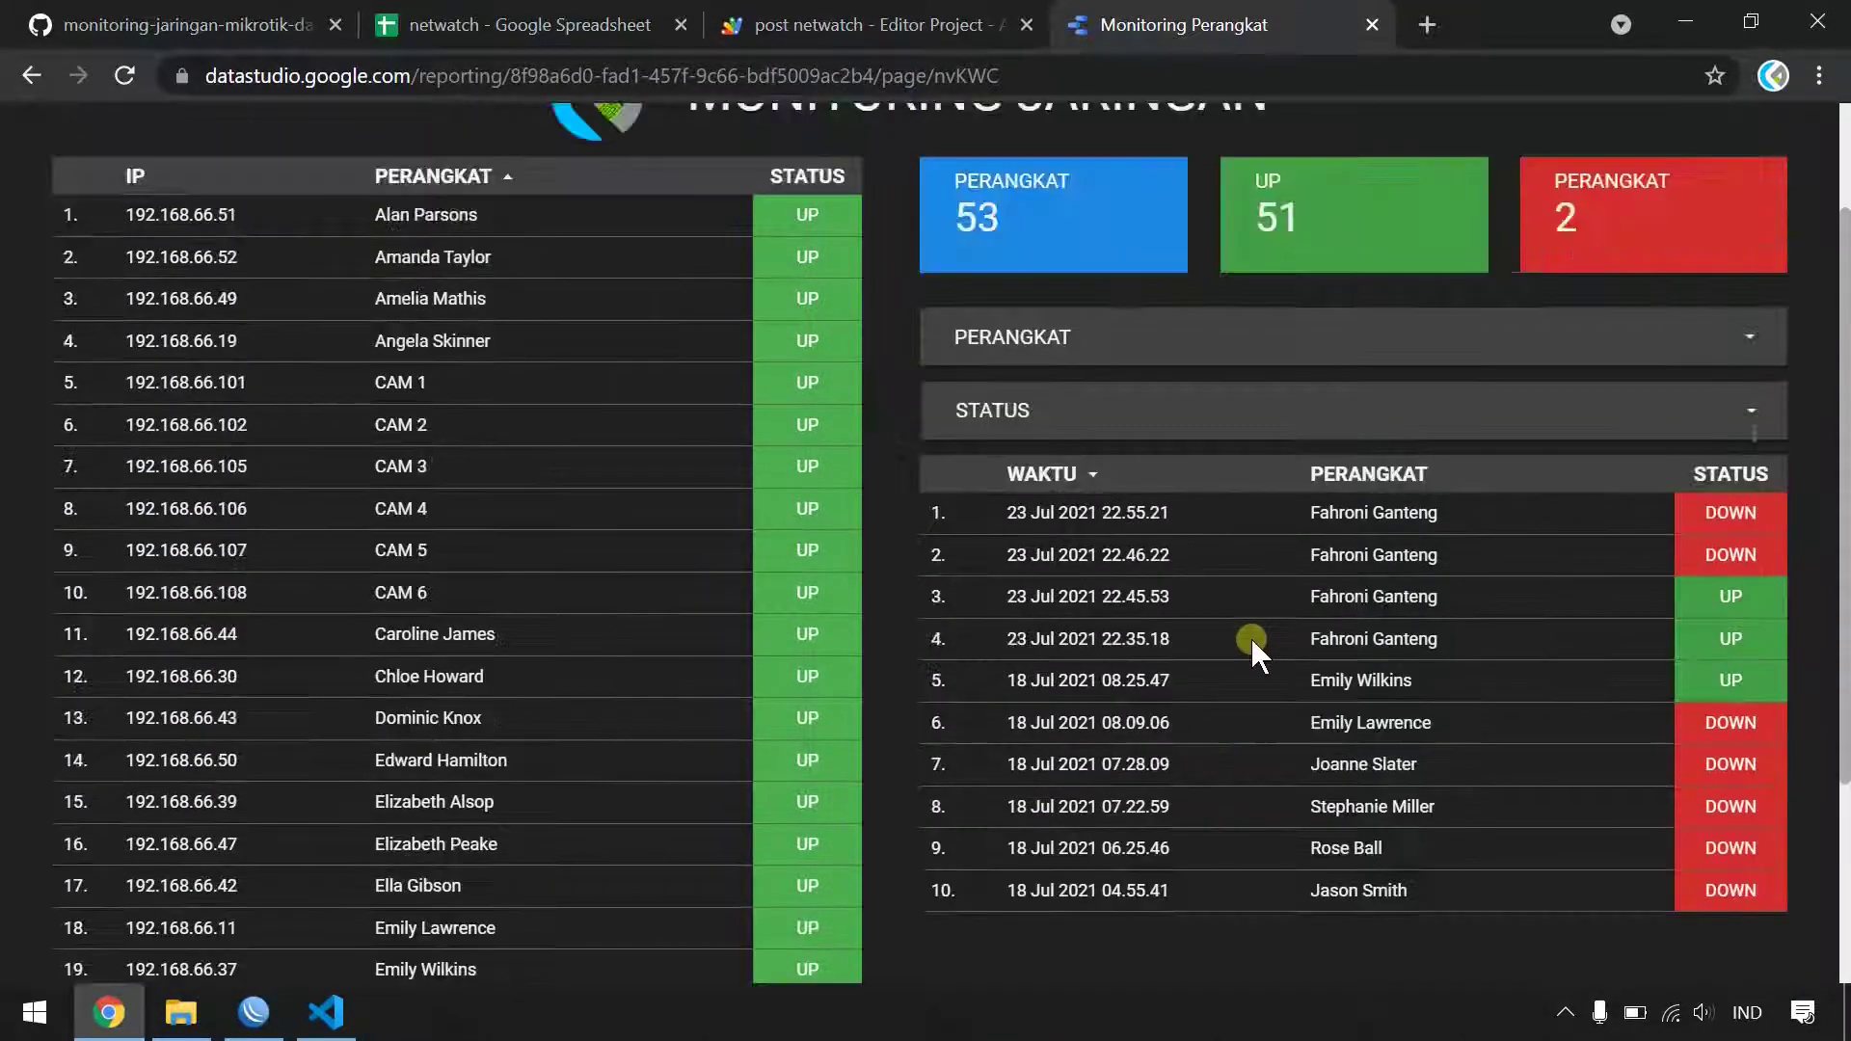
mouse_move(925, 149)
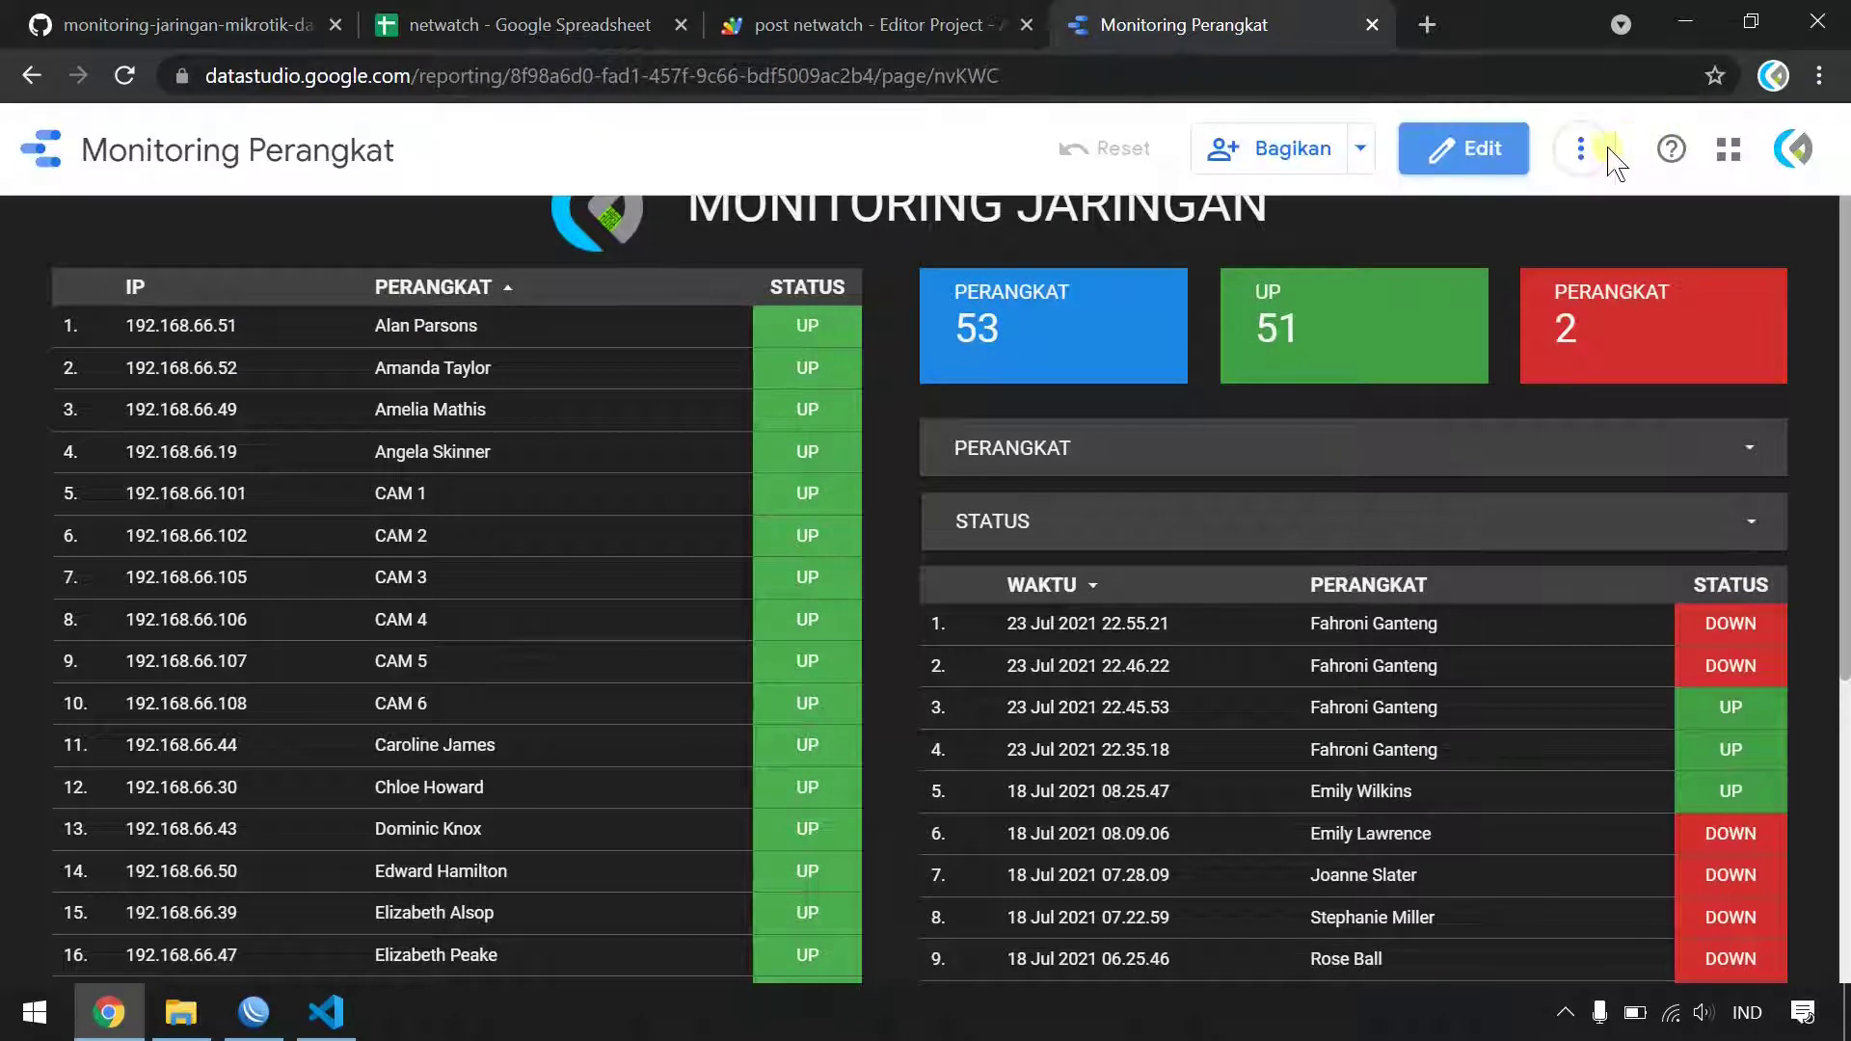
left_click(1583, 152)
left_click(1457, 226)
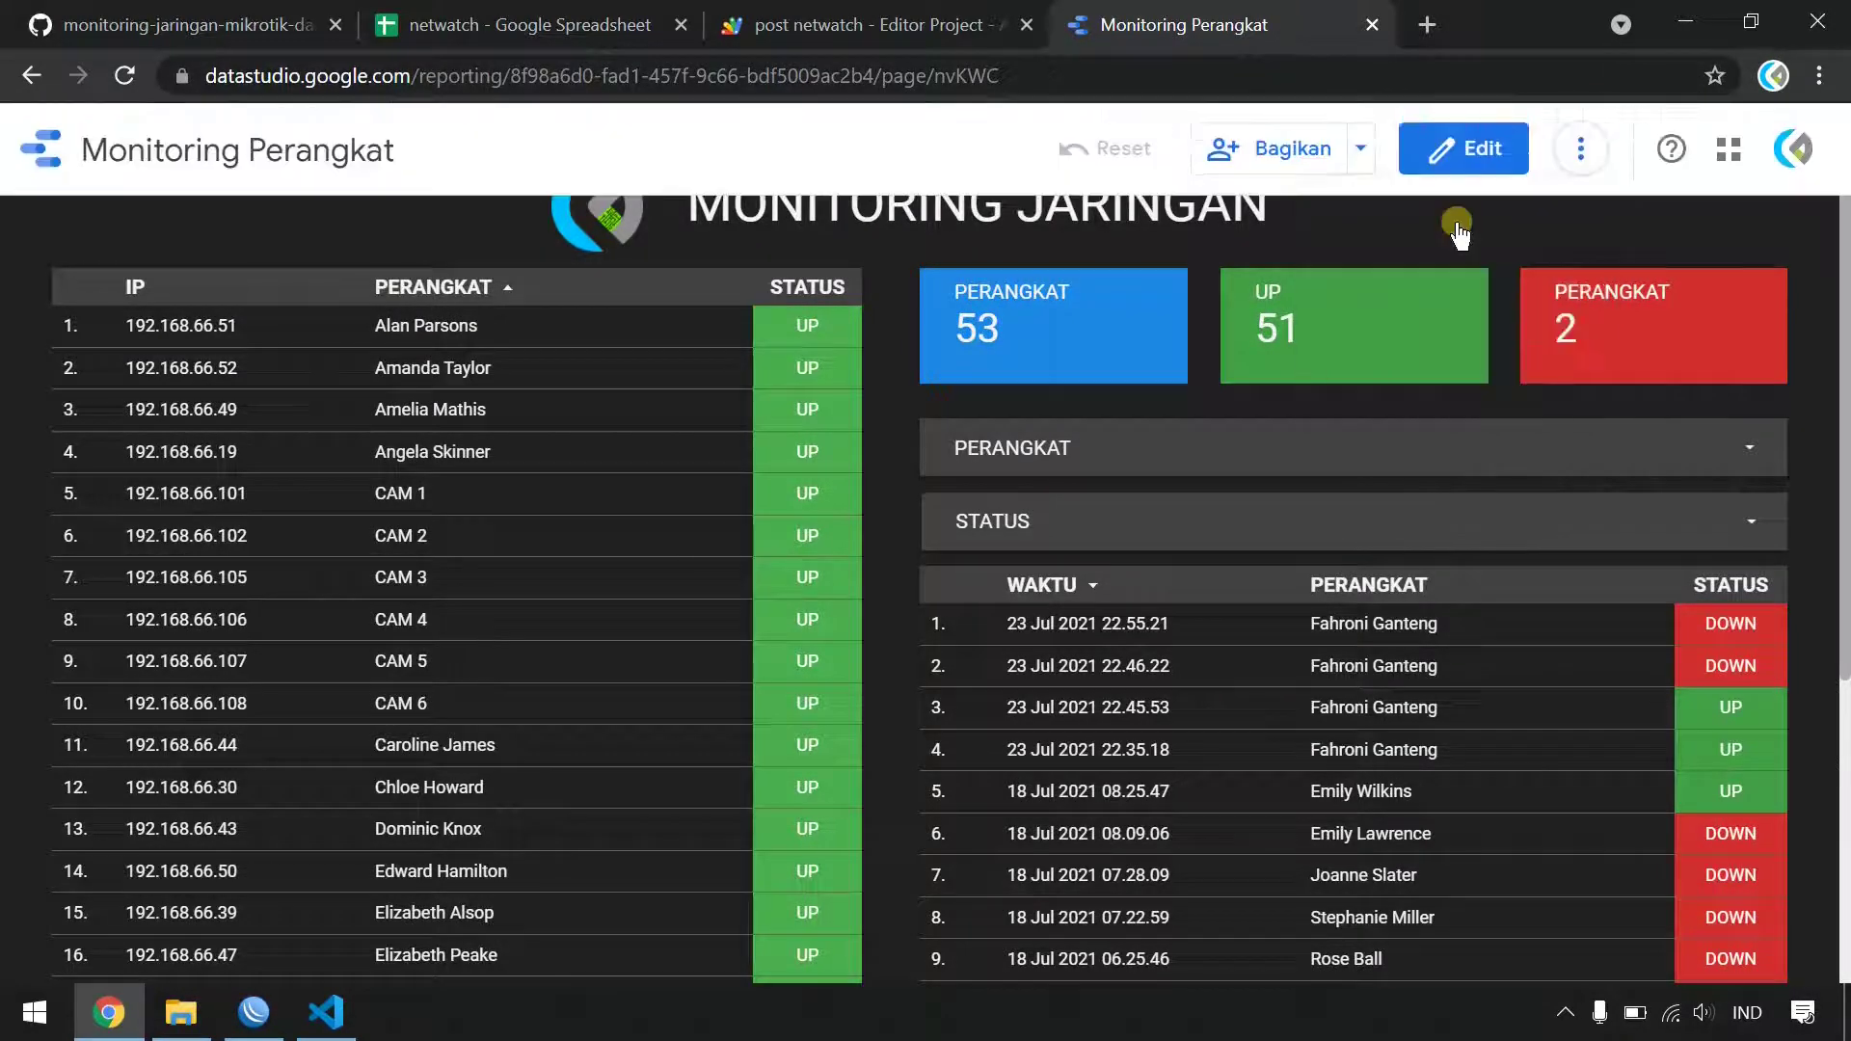
scroll(748, 756, "down", 3)
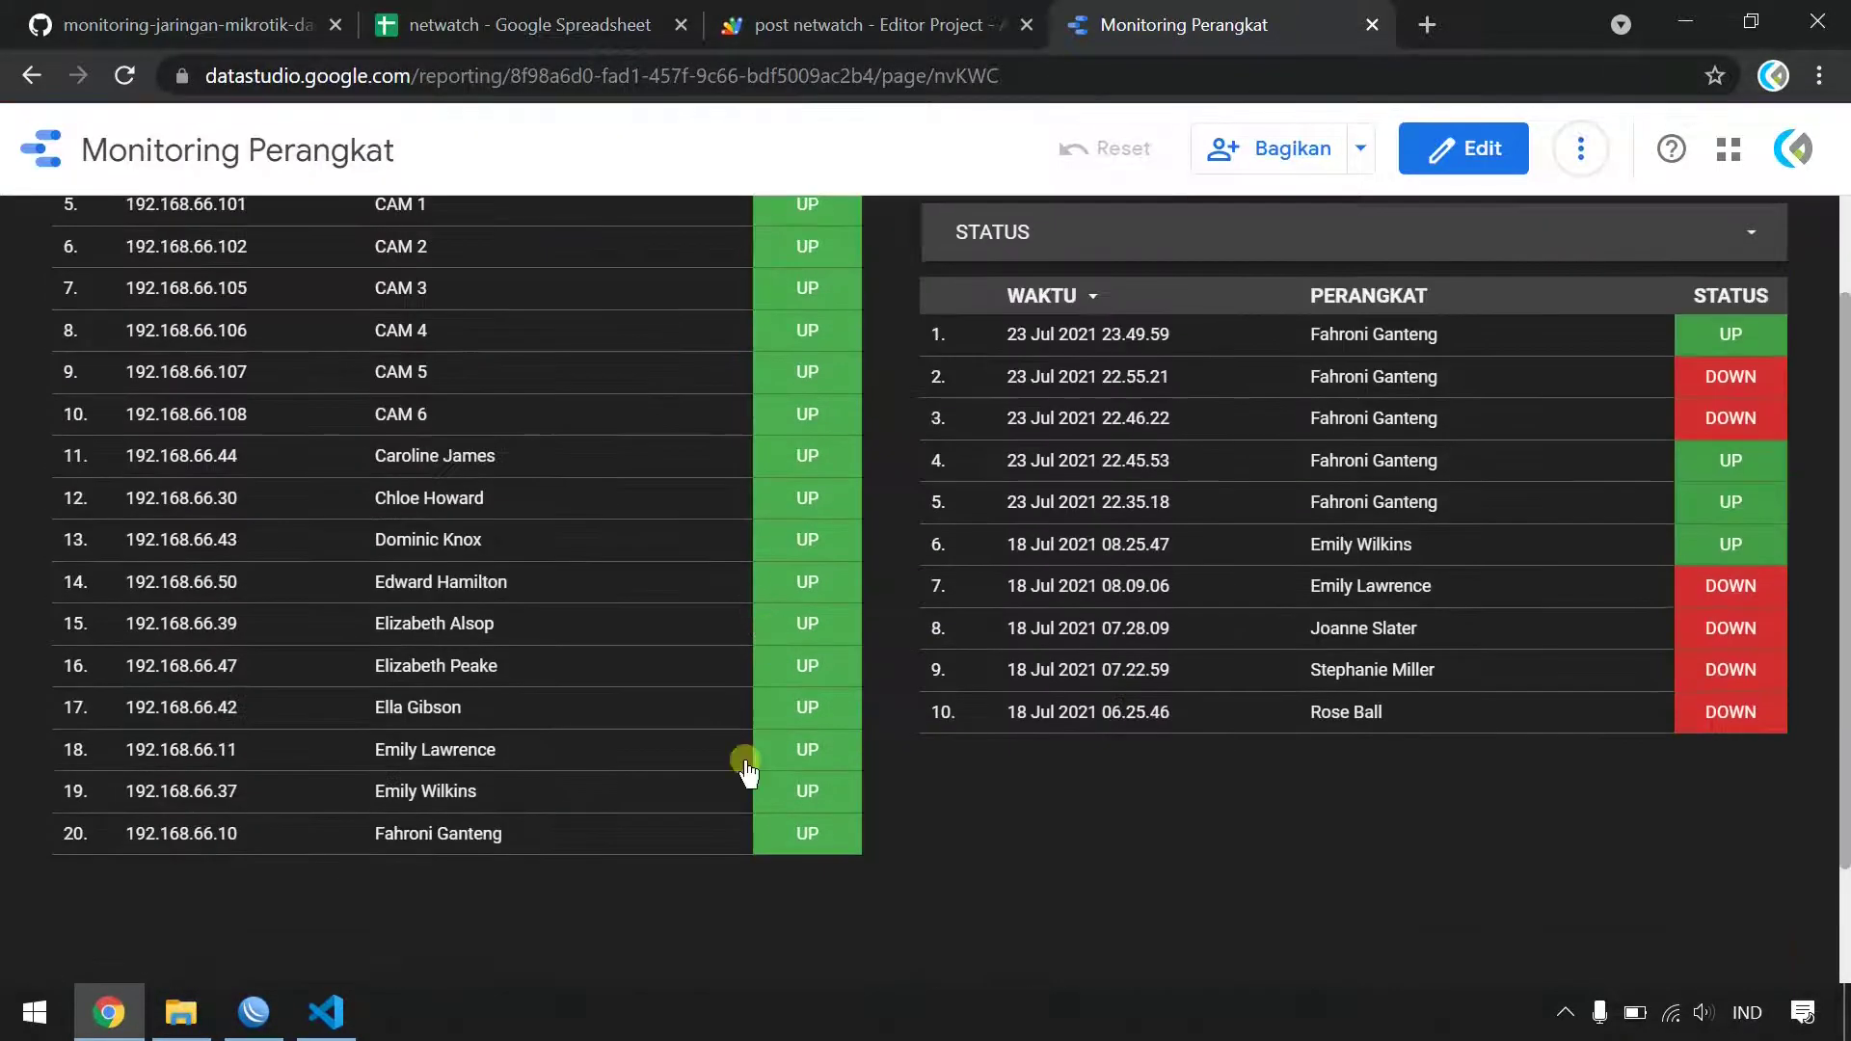
scroll(964, 848, "up", 3)
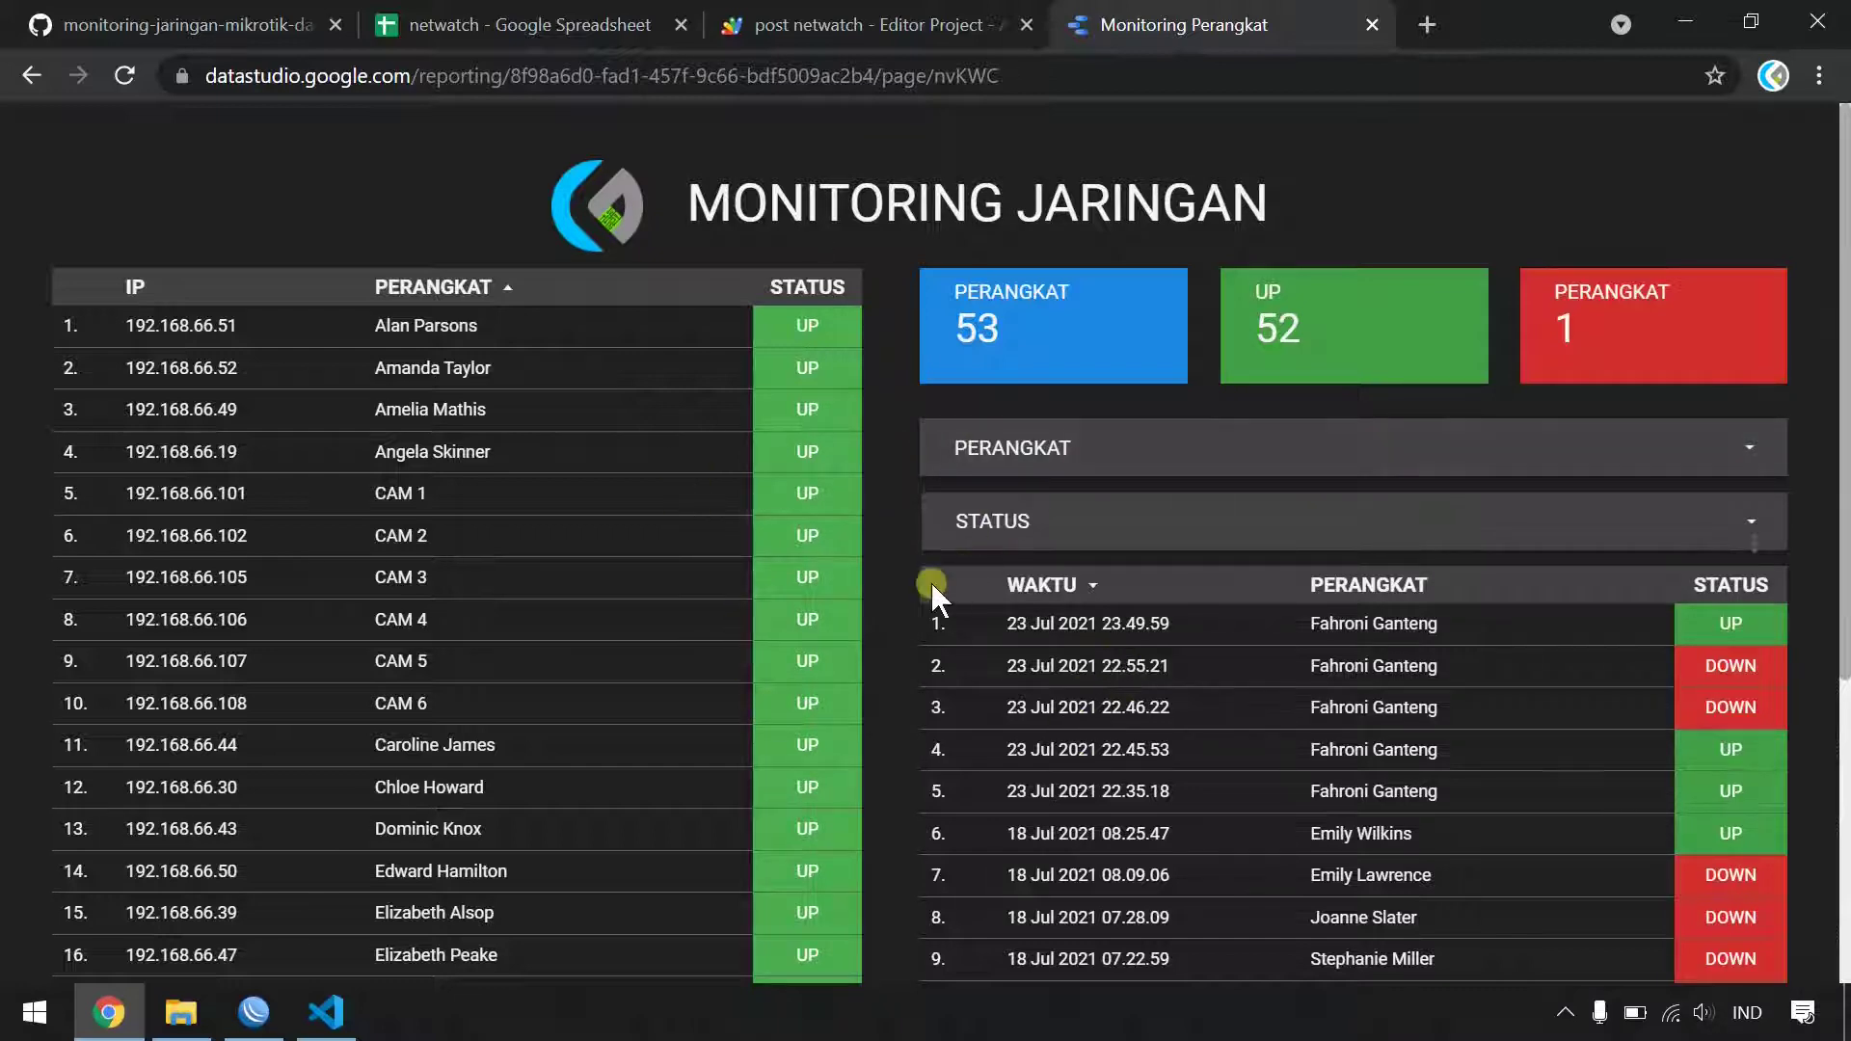
key("ctrl+shift+e")
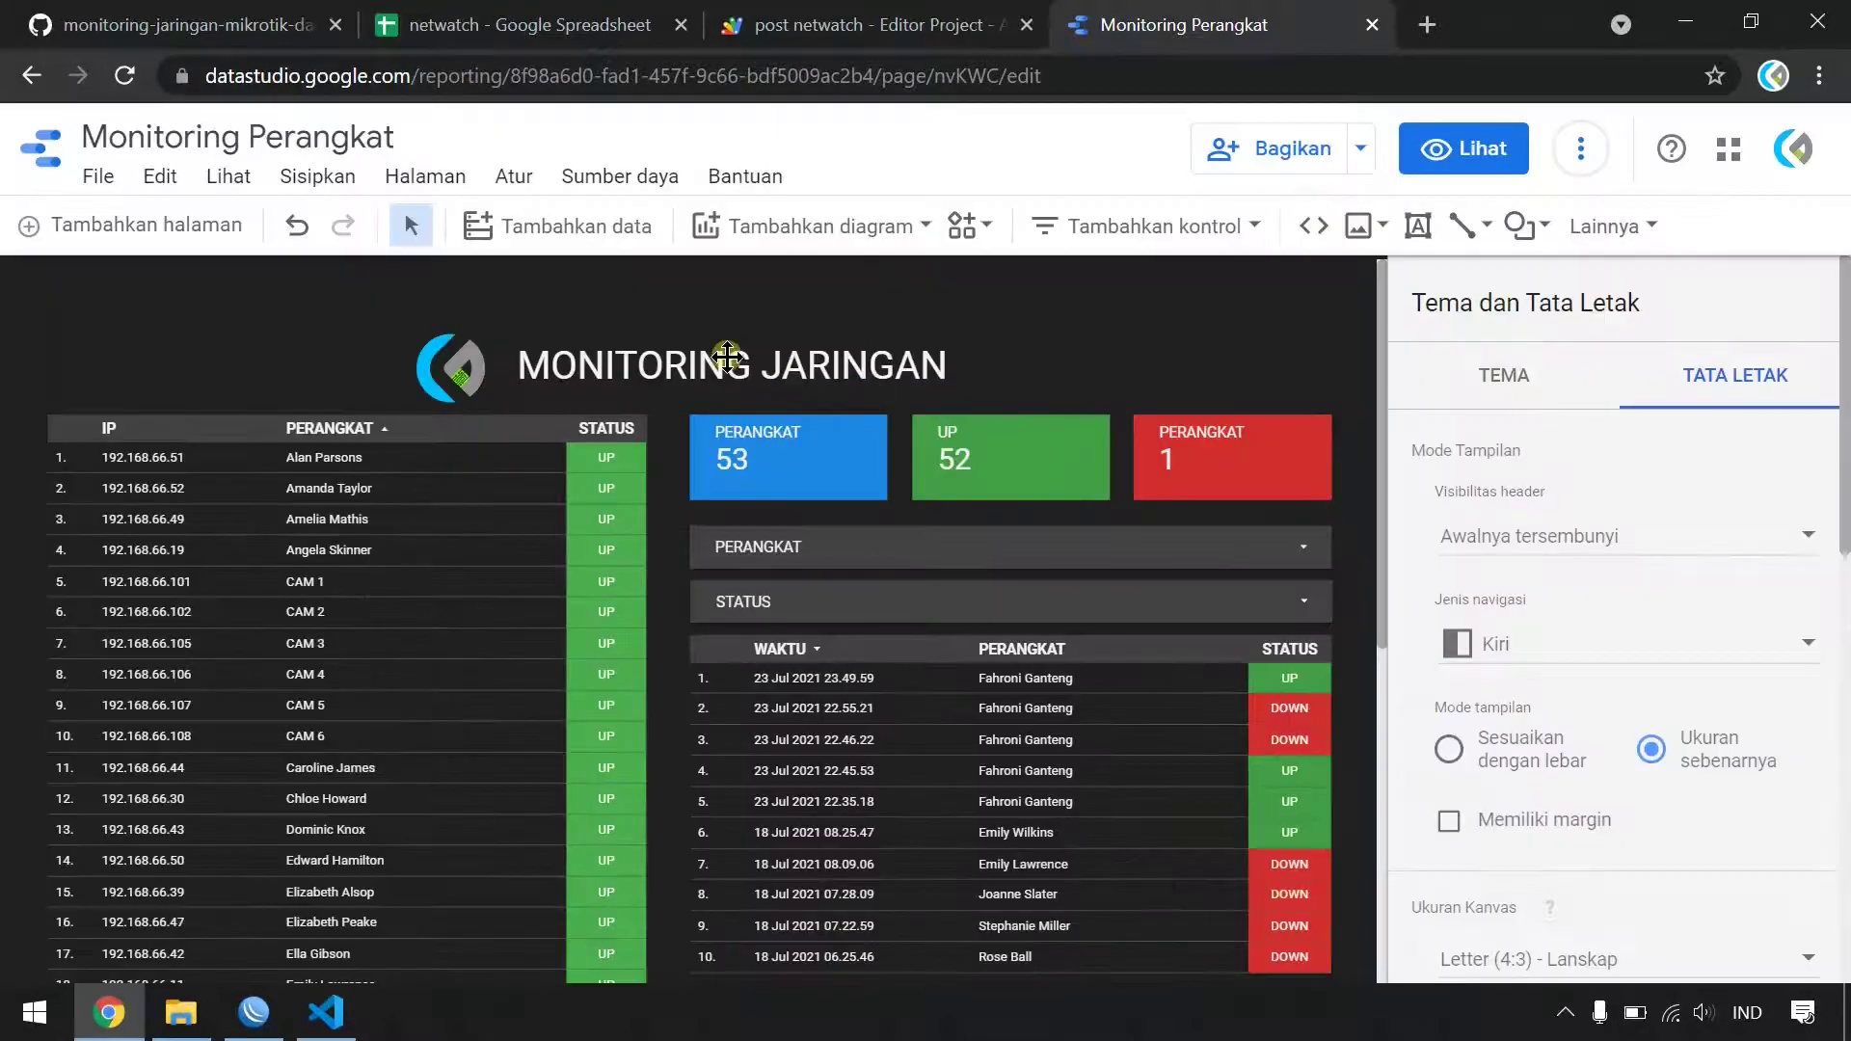
left_click(658, 189)
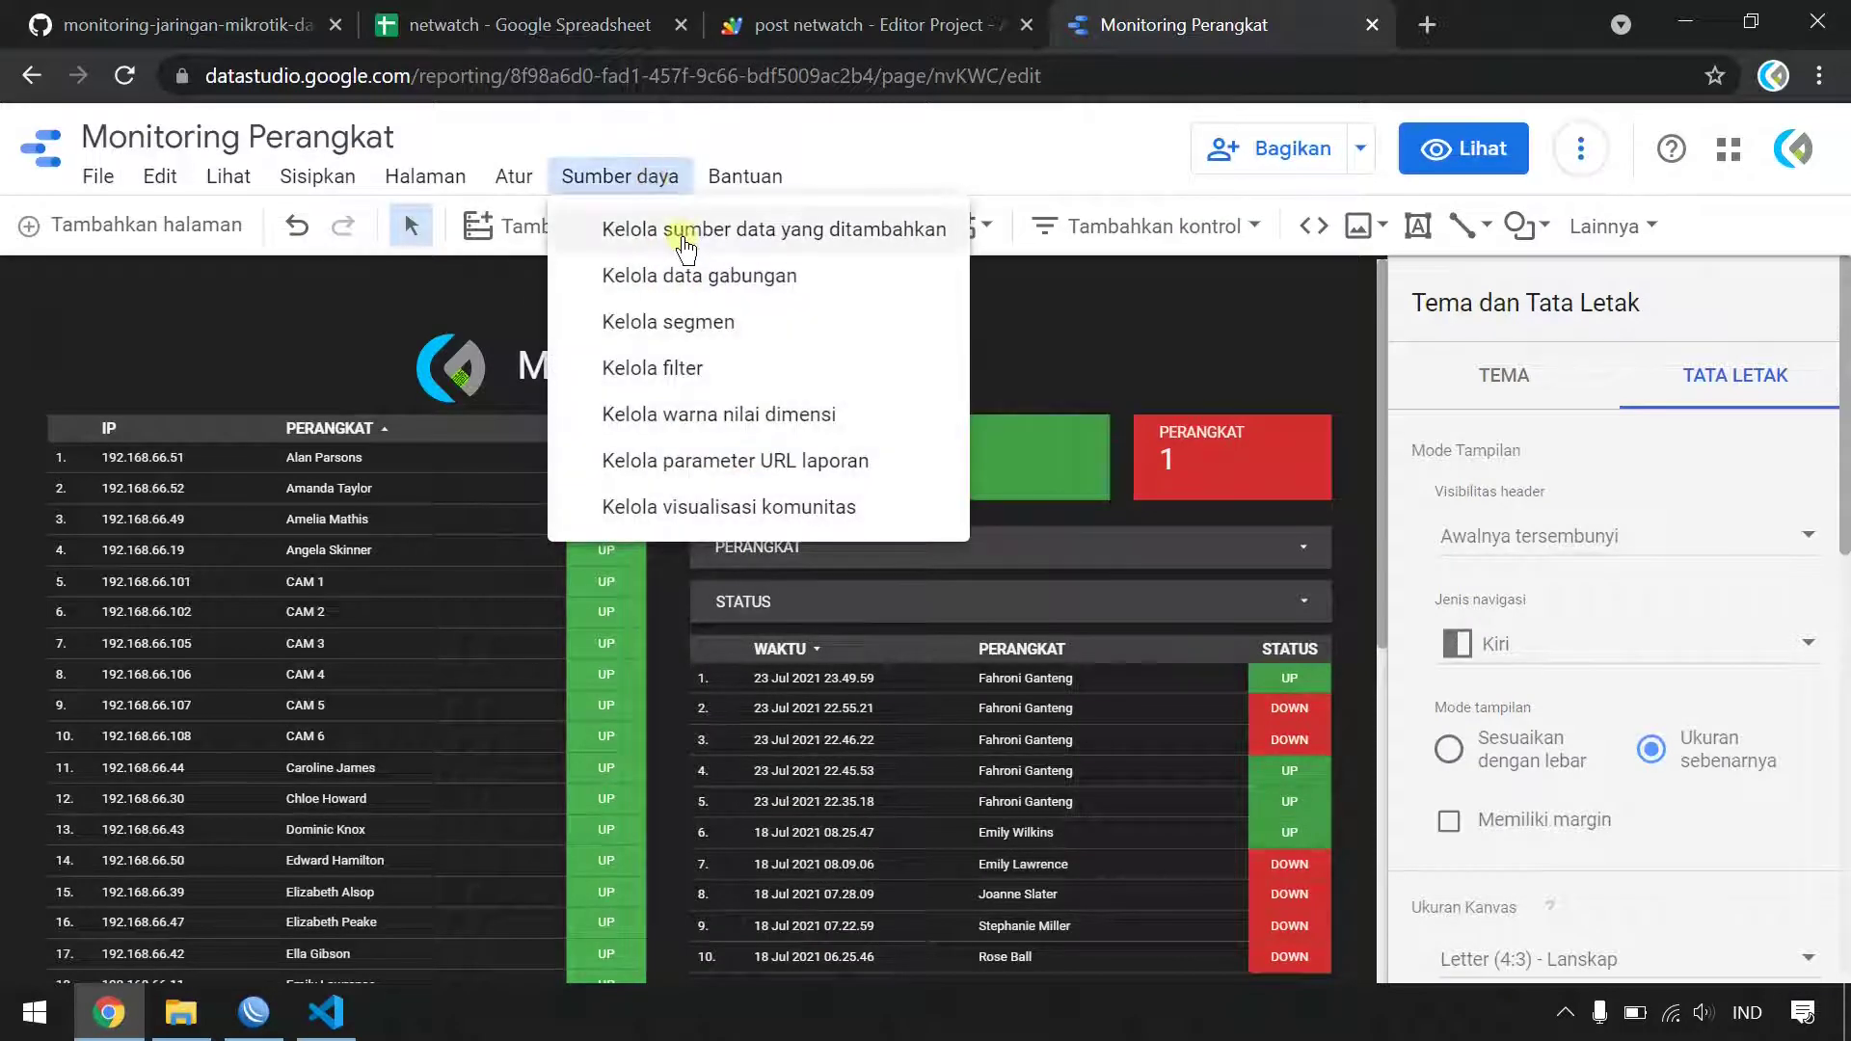
left_click(684, 236)
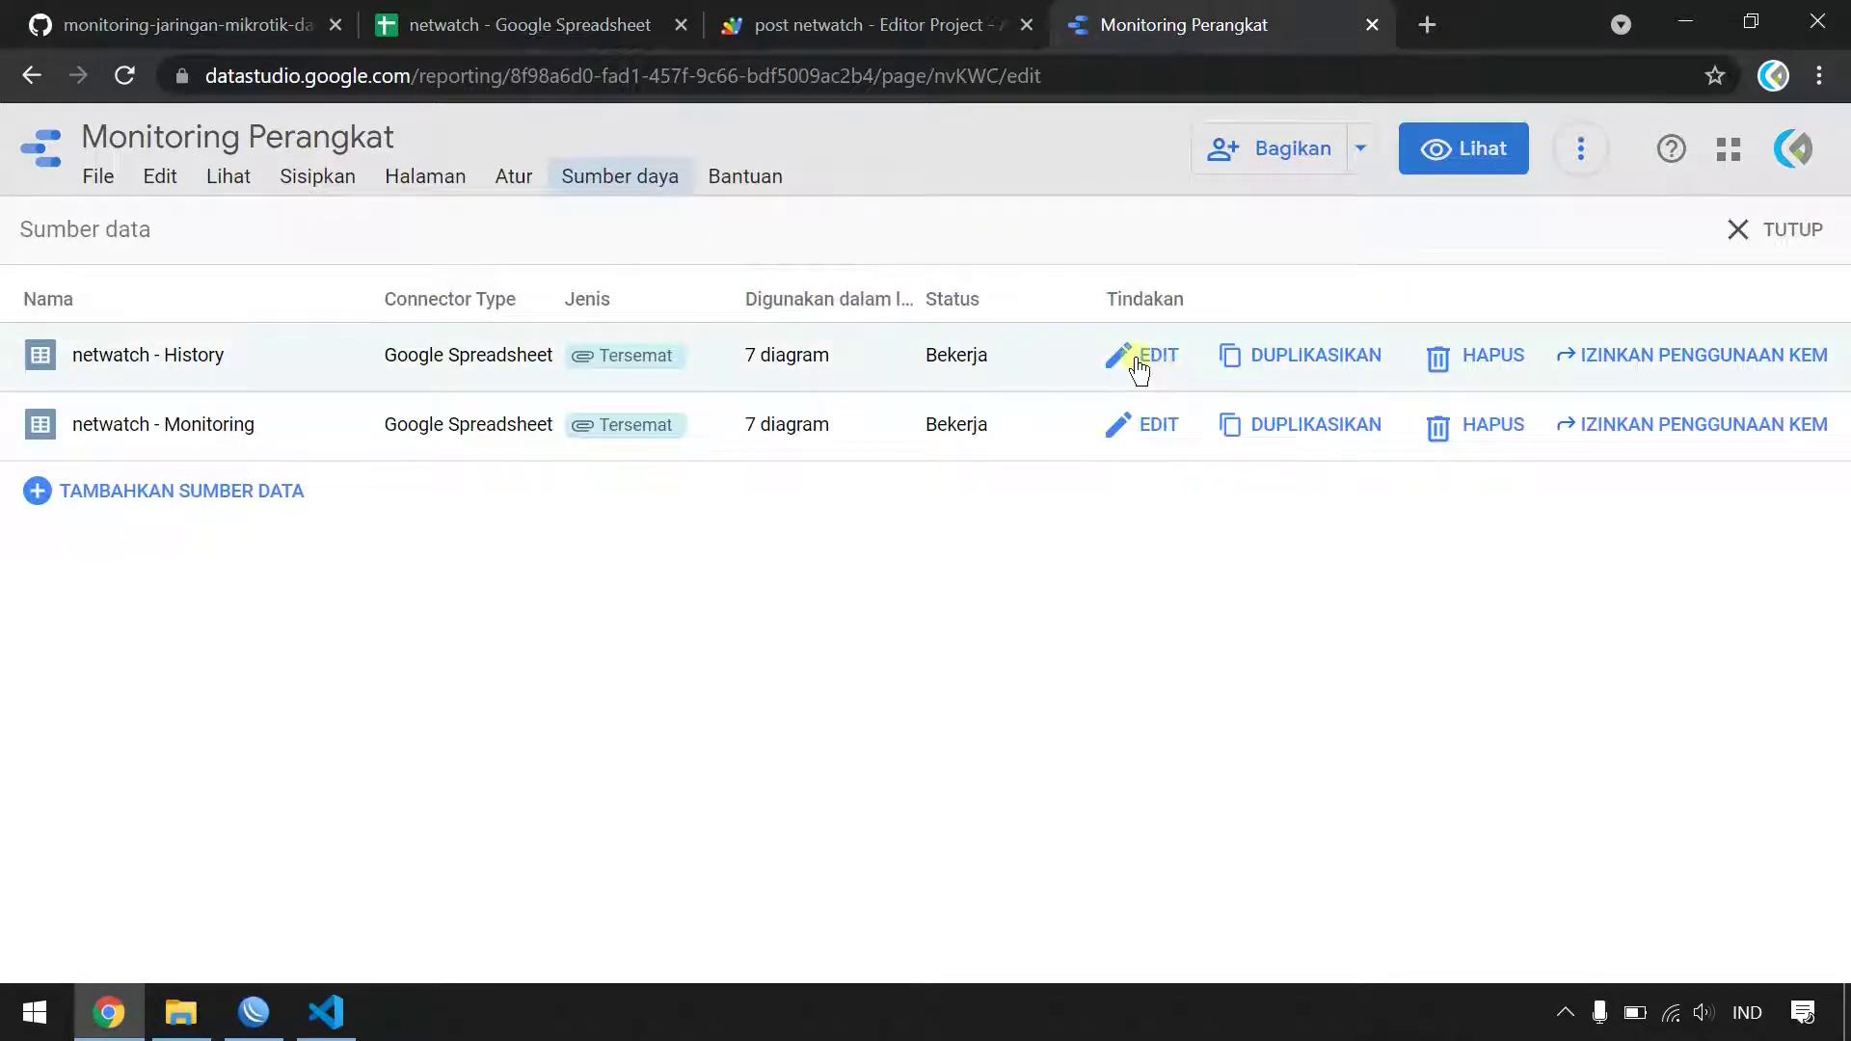
left_click(1147, 356)
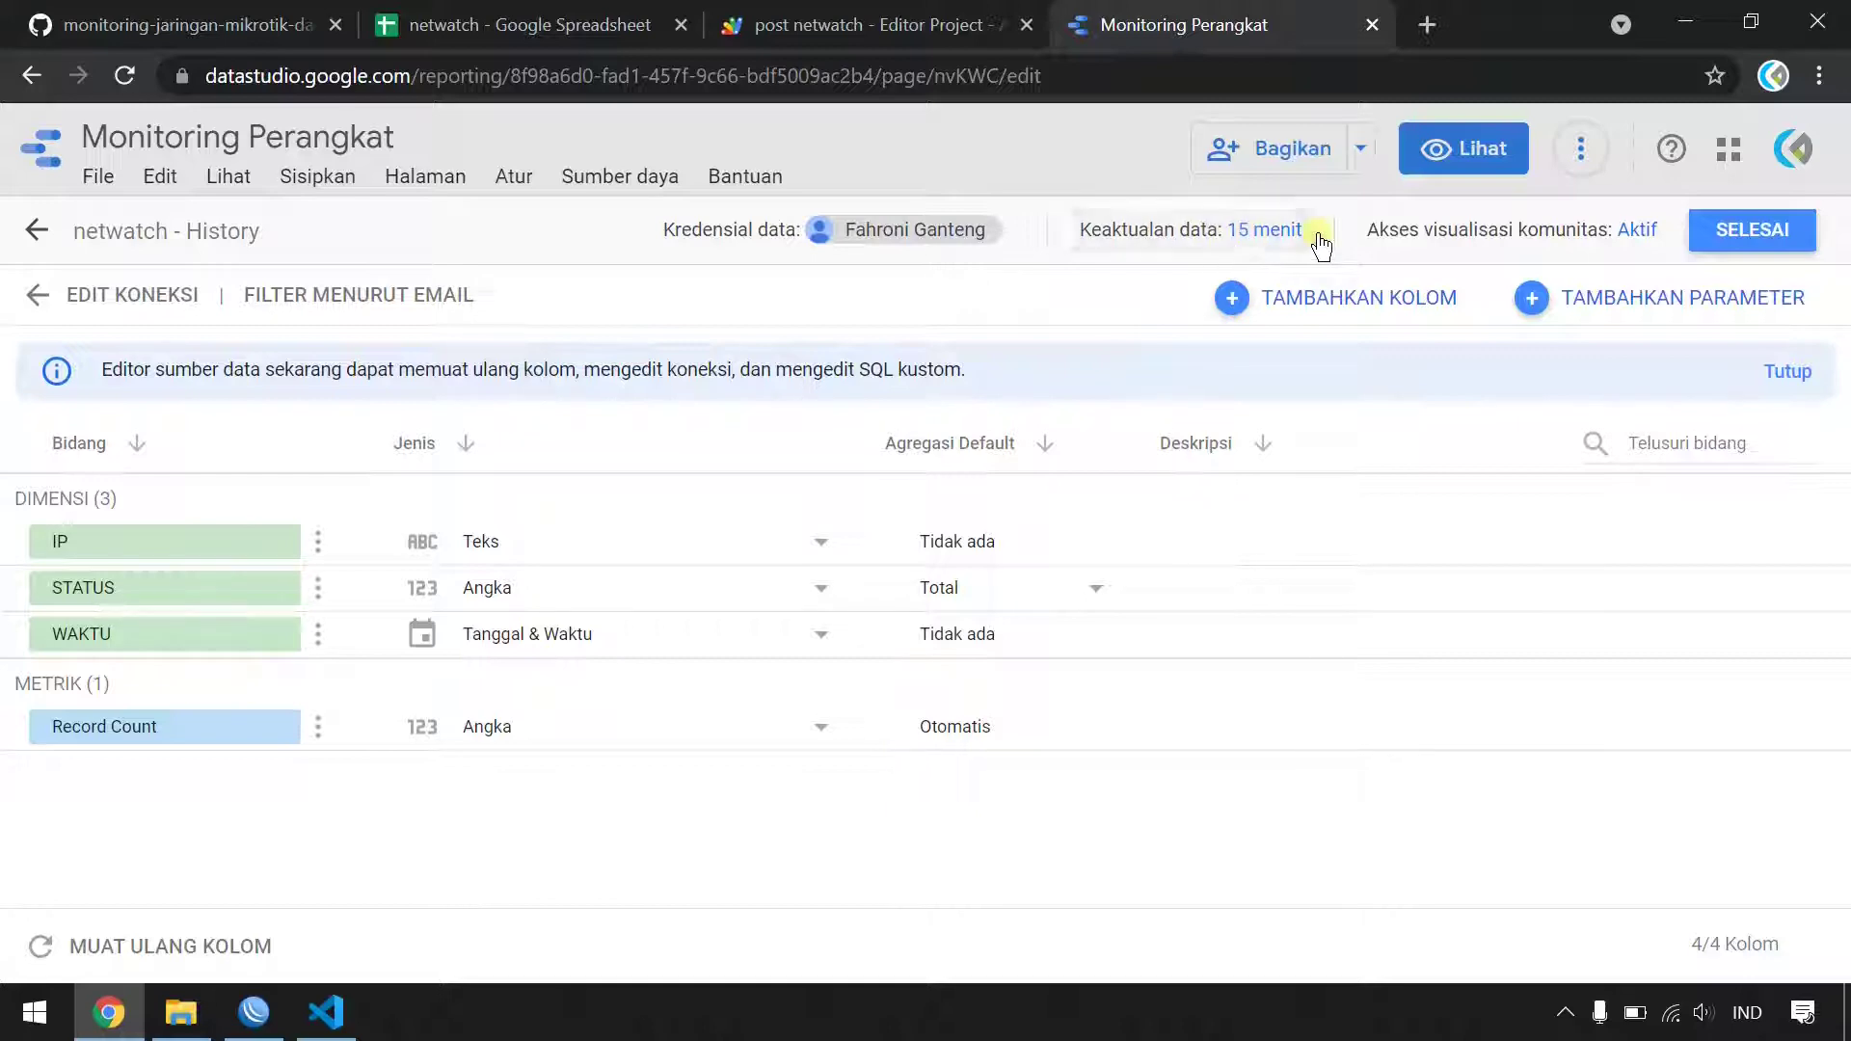
left_click(1253, 239)
left_click(804, 653)
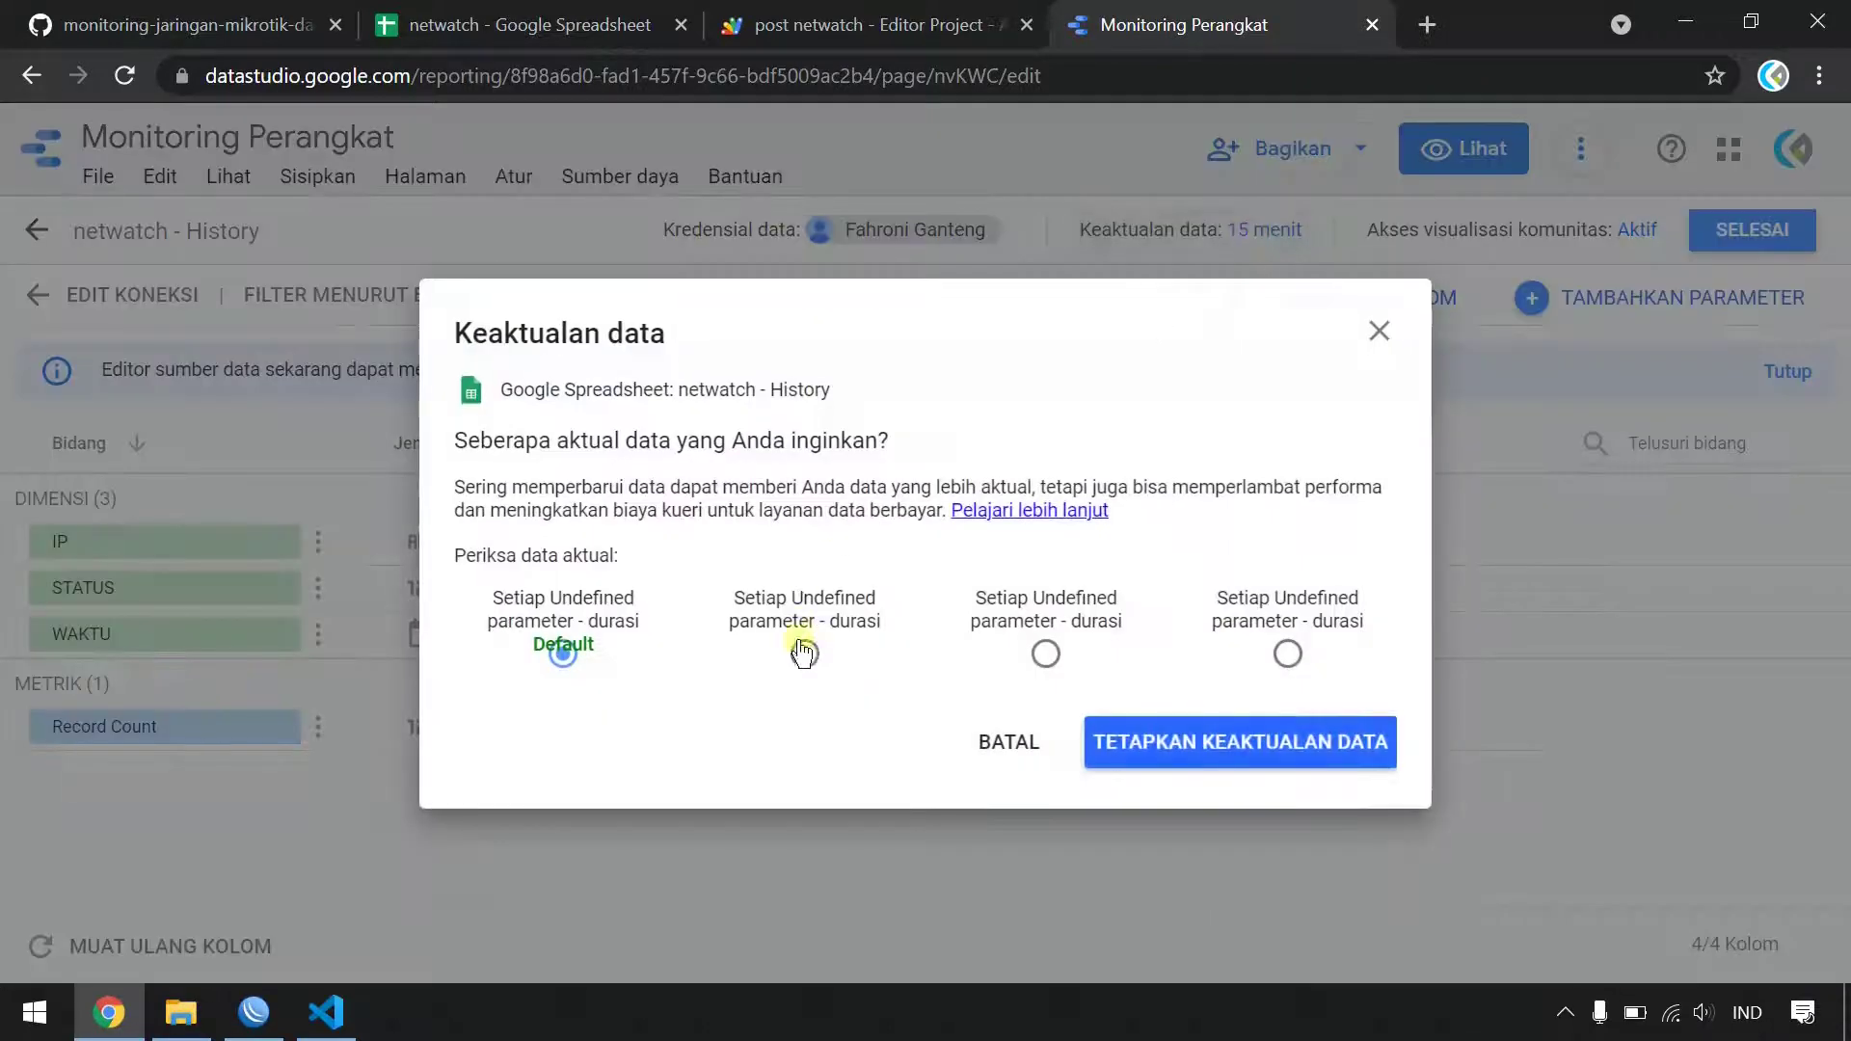
left_click(1078, 734)
left_click(1268, 234)
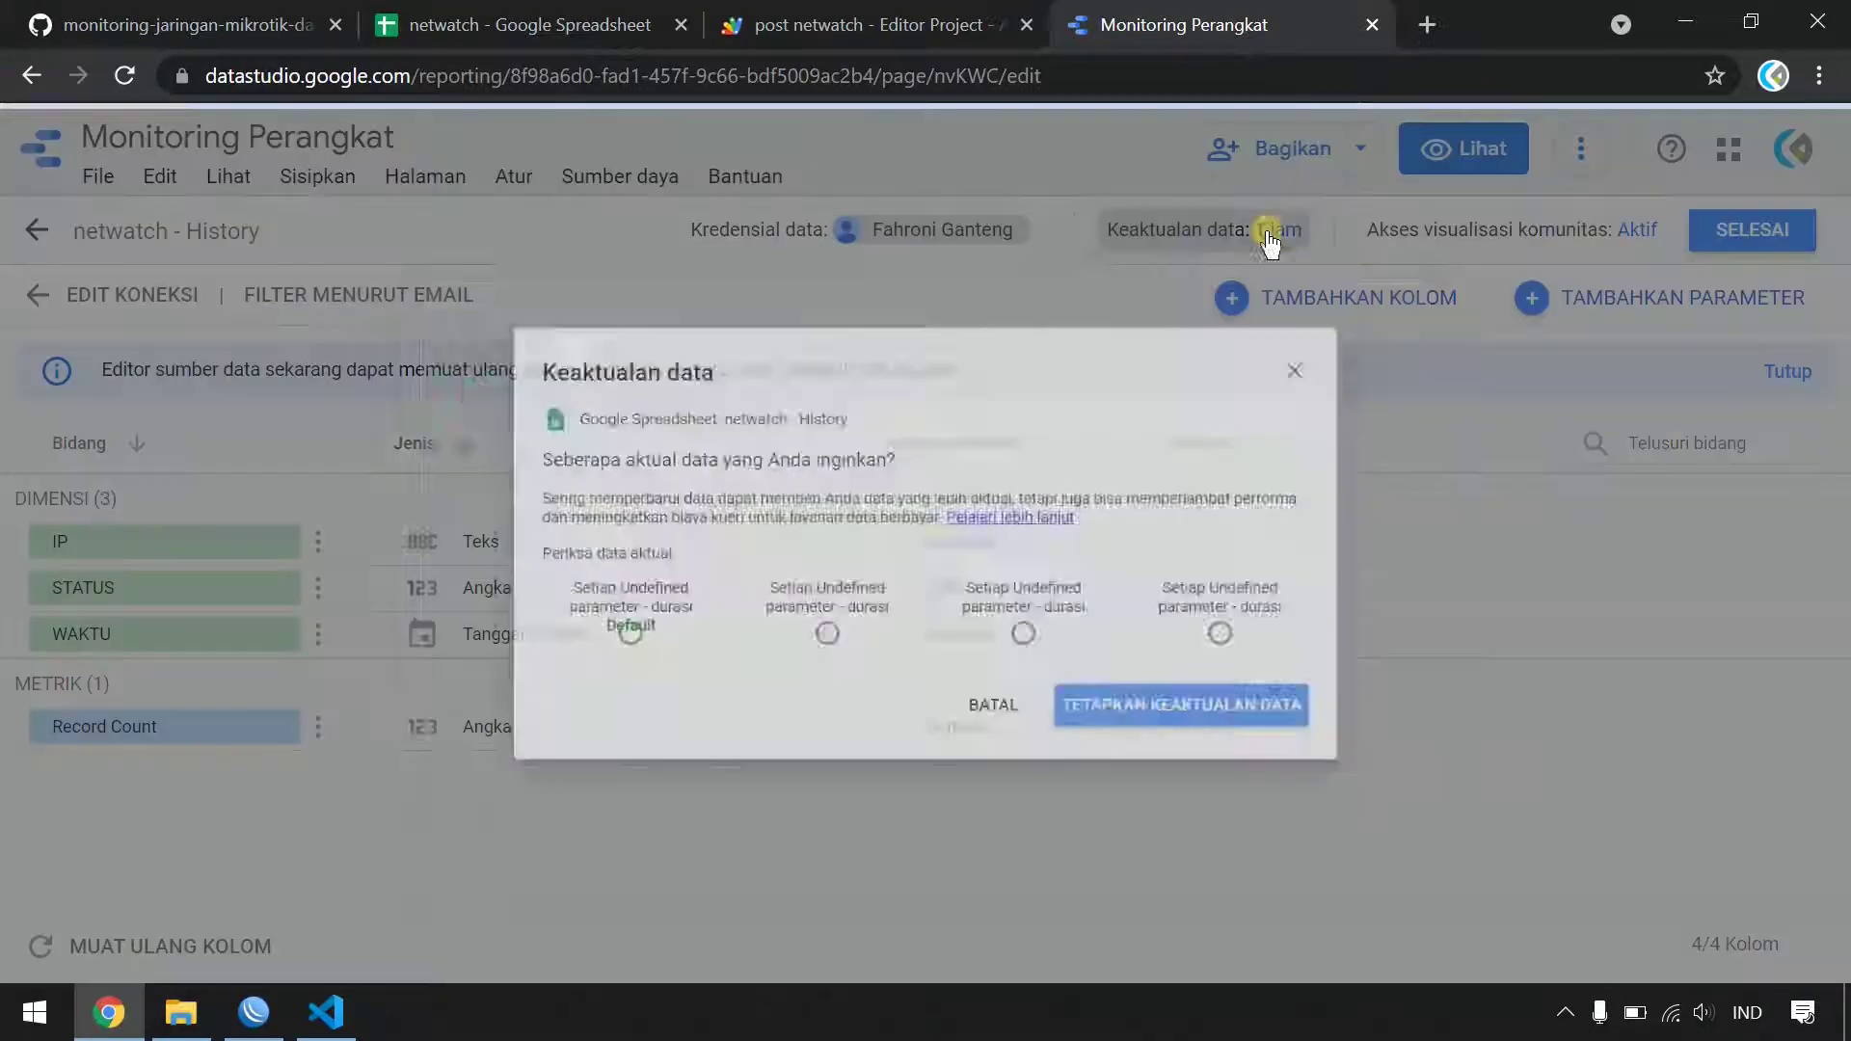
left_click(1045, 653)
left_click(1145, 744)
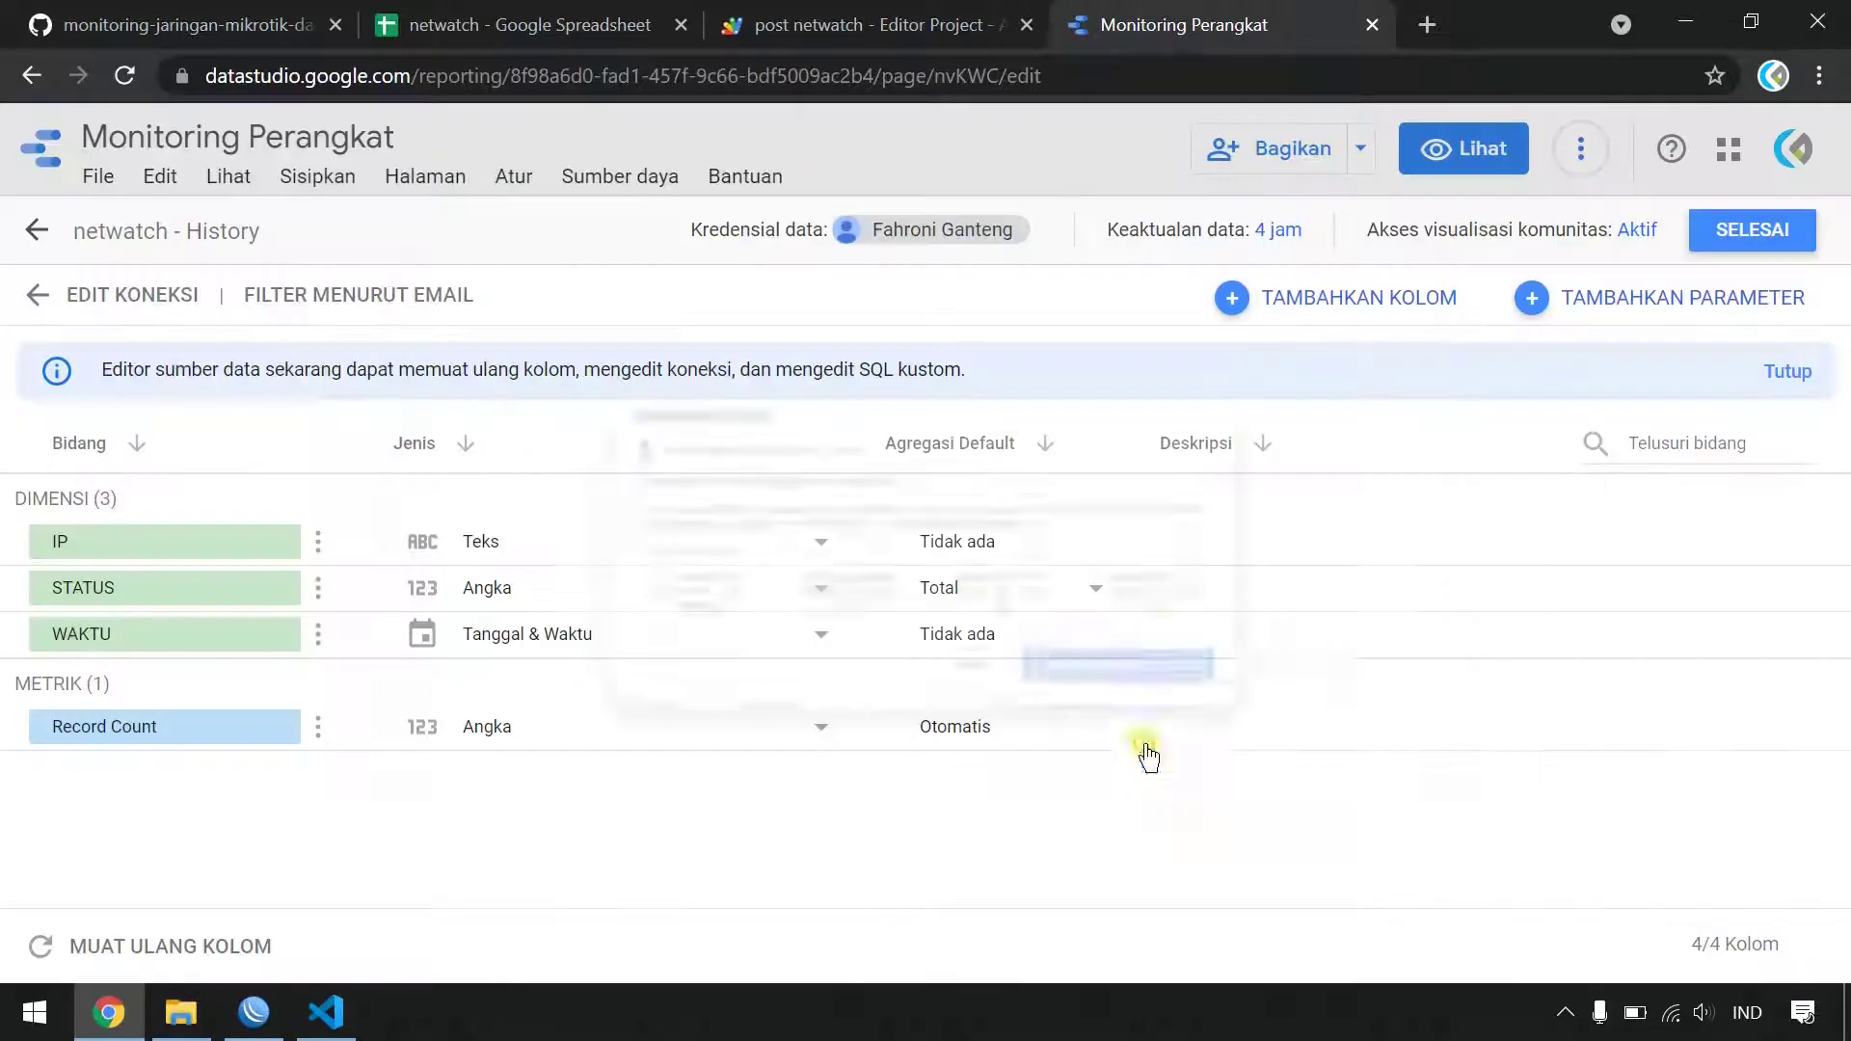
left_click(1272, 236)
left_click(1260, 646)
left_click(1217, 733)
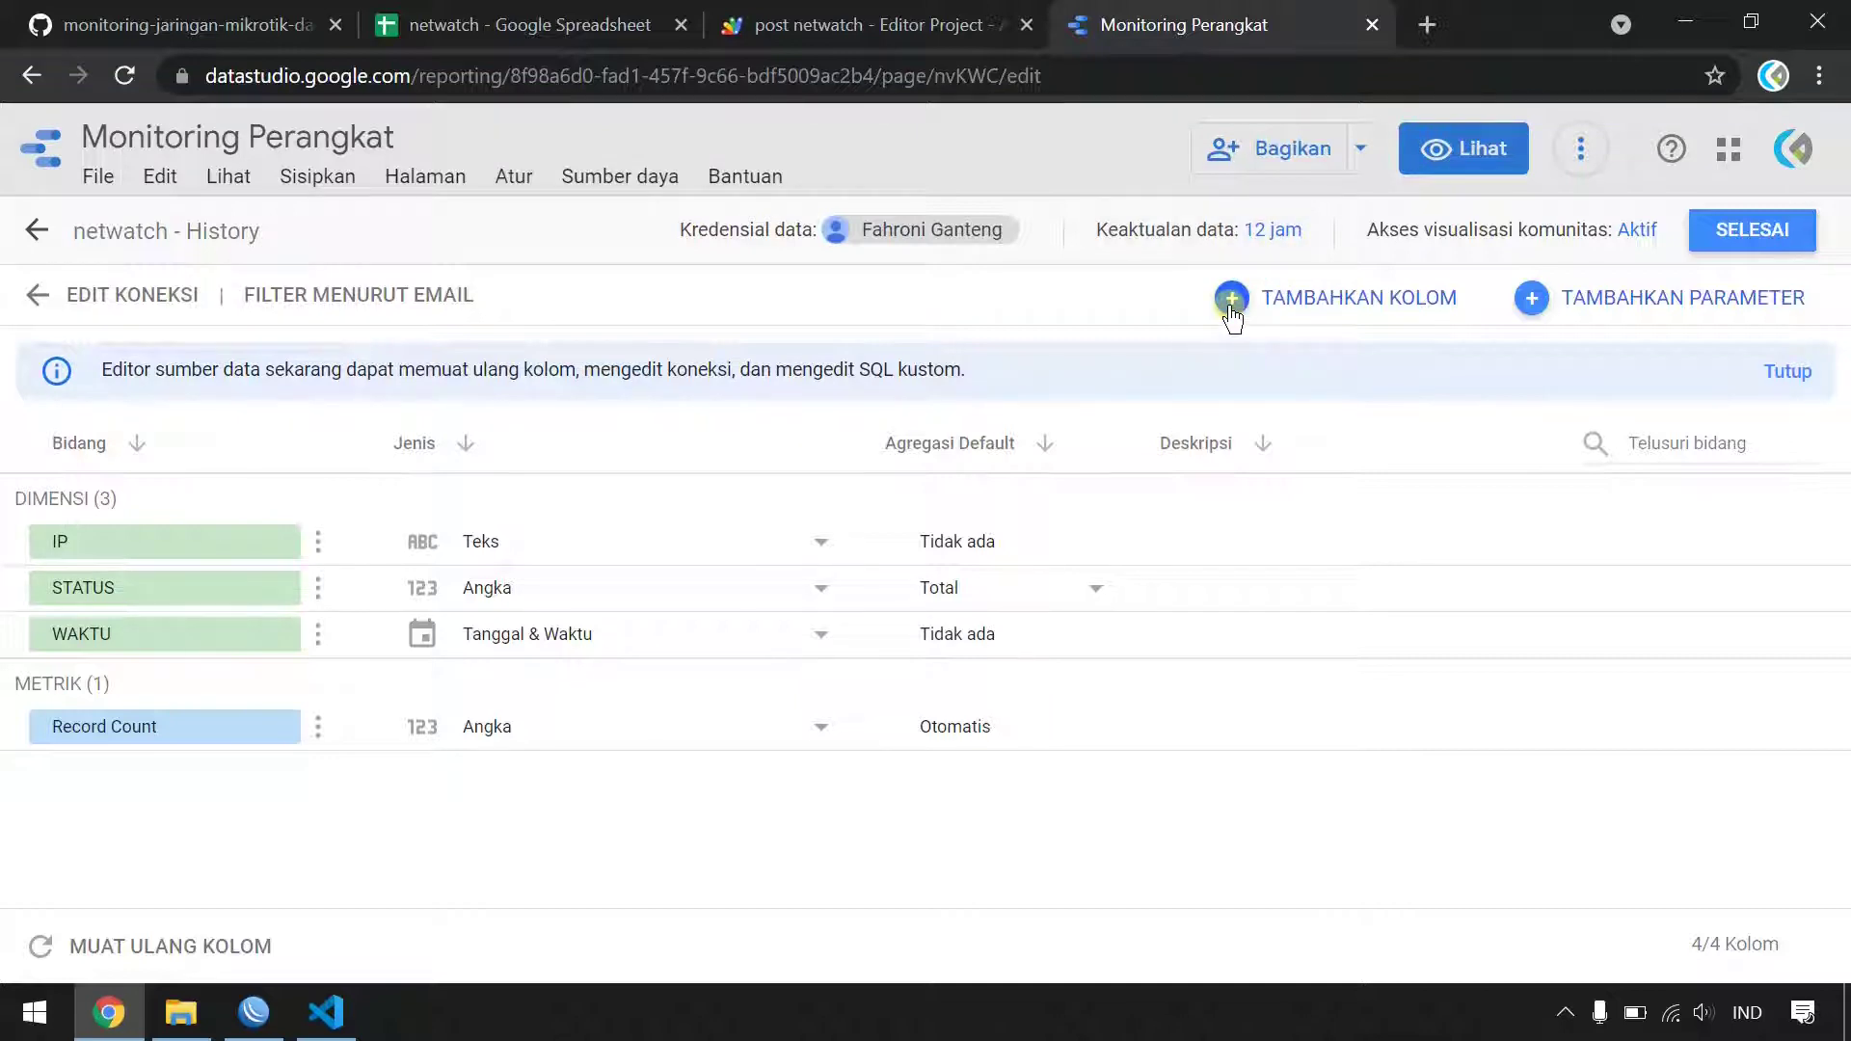
left_click(1267, 231)
left_click(564, 656)
left_click(1106, 743)
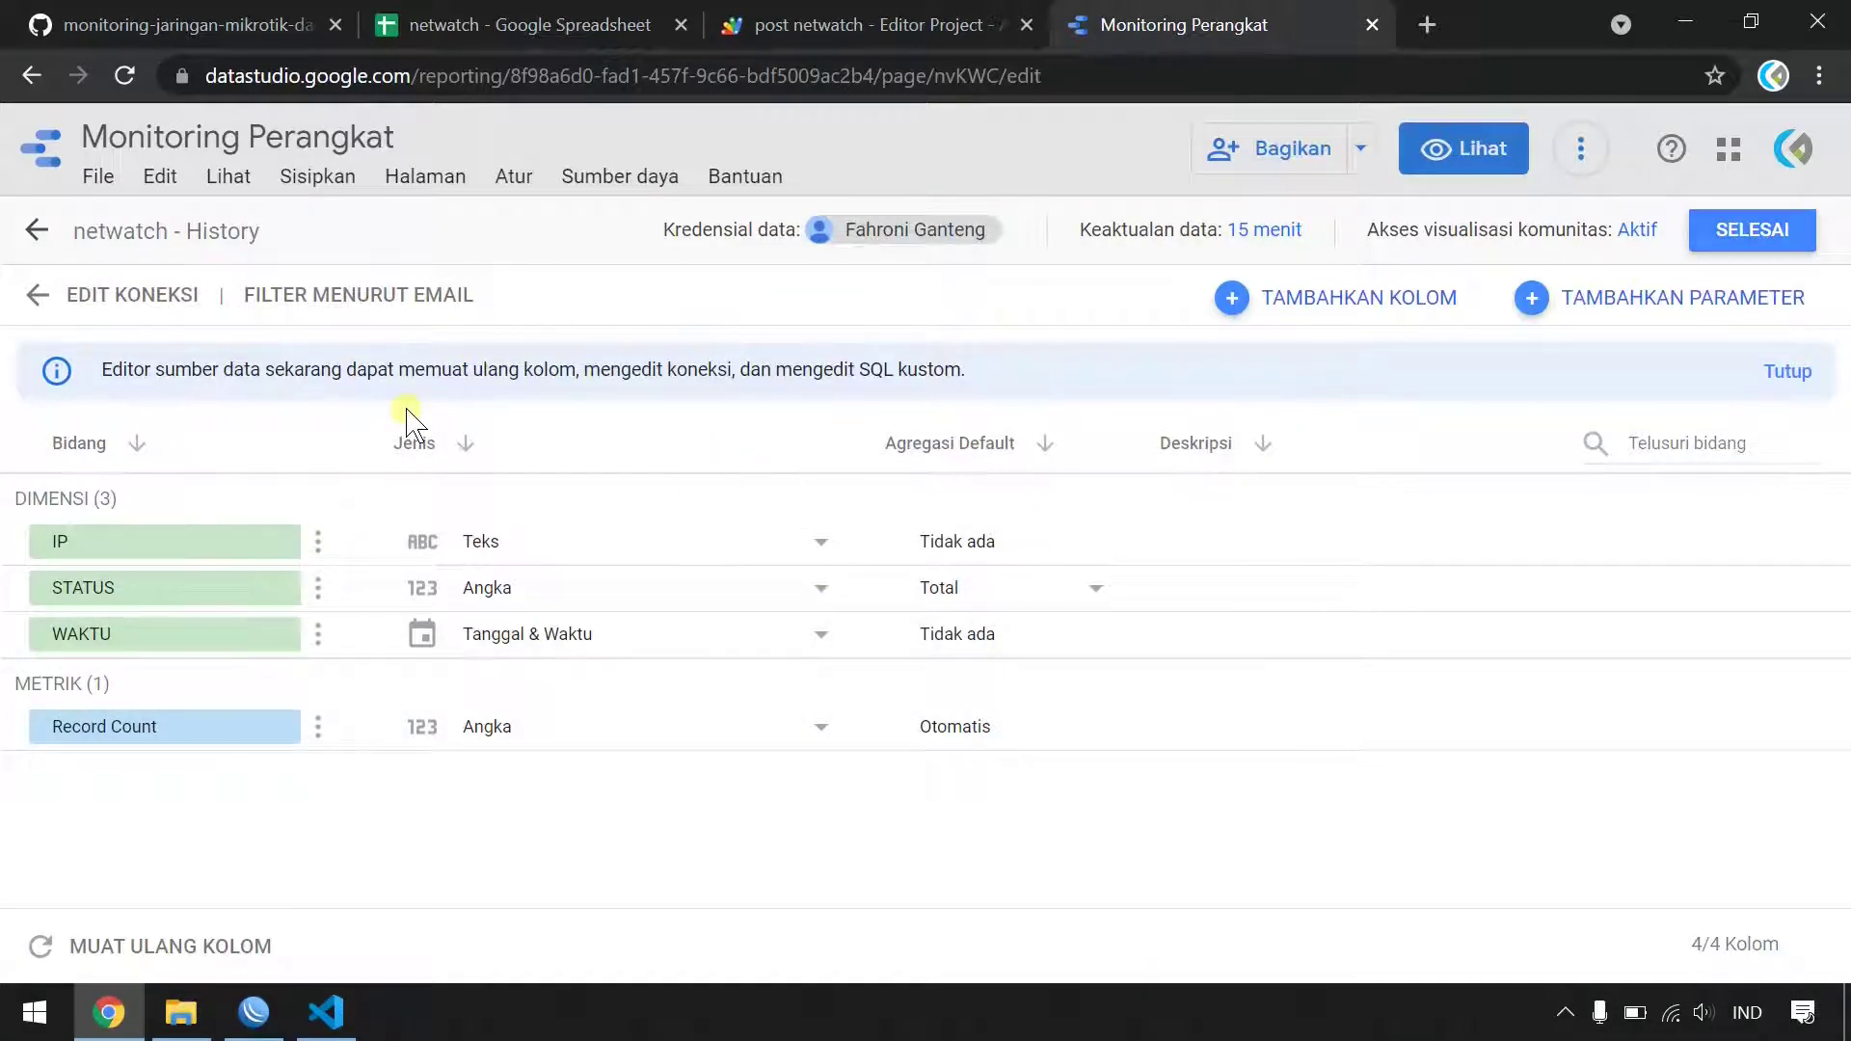
left_click(1769, 236)
left_click(1776, 241)
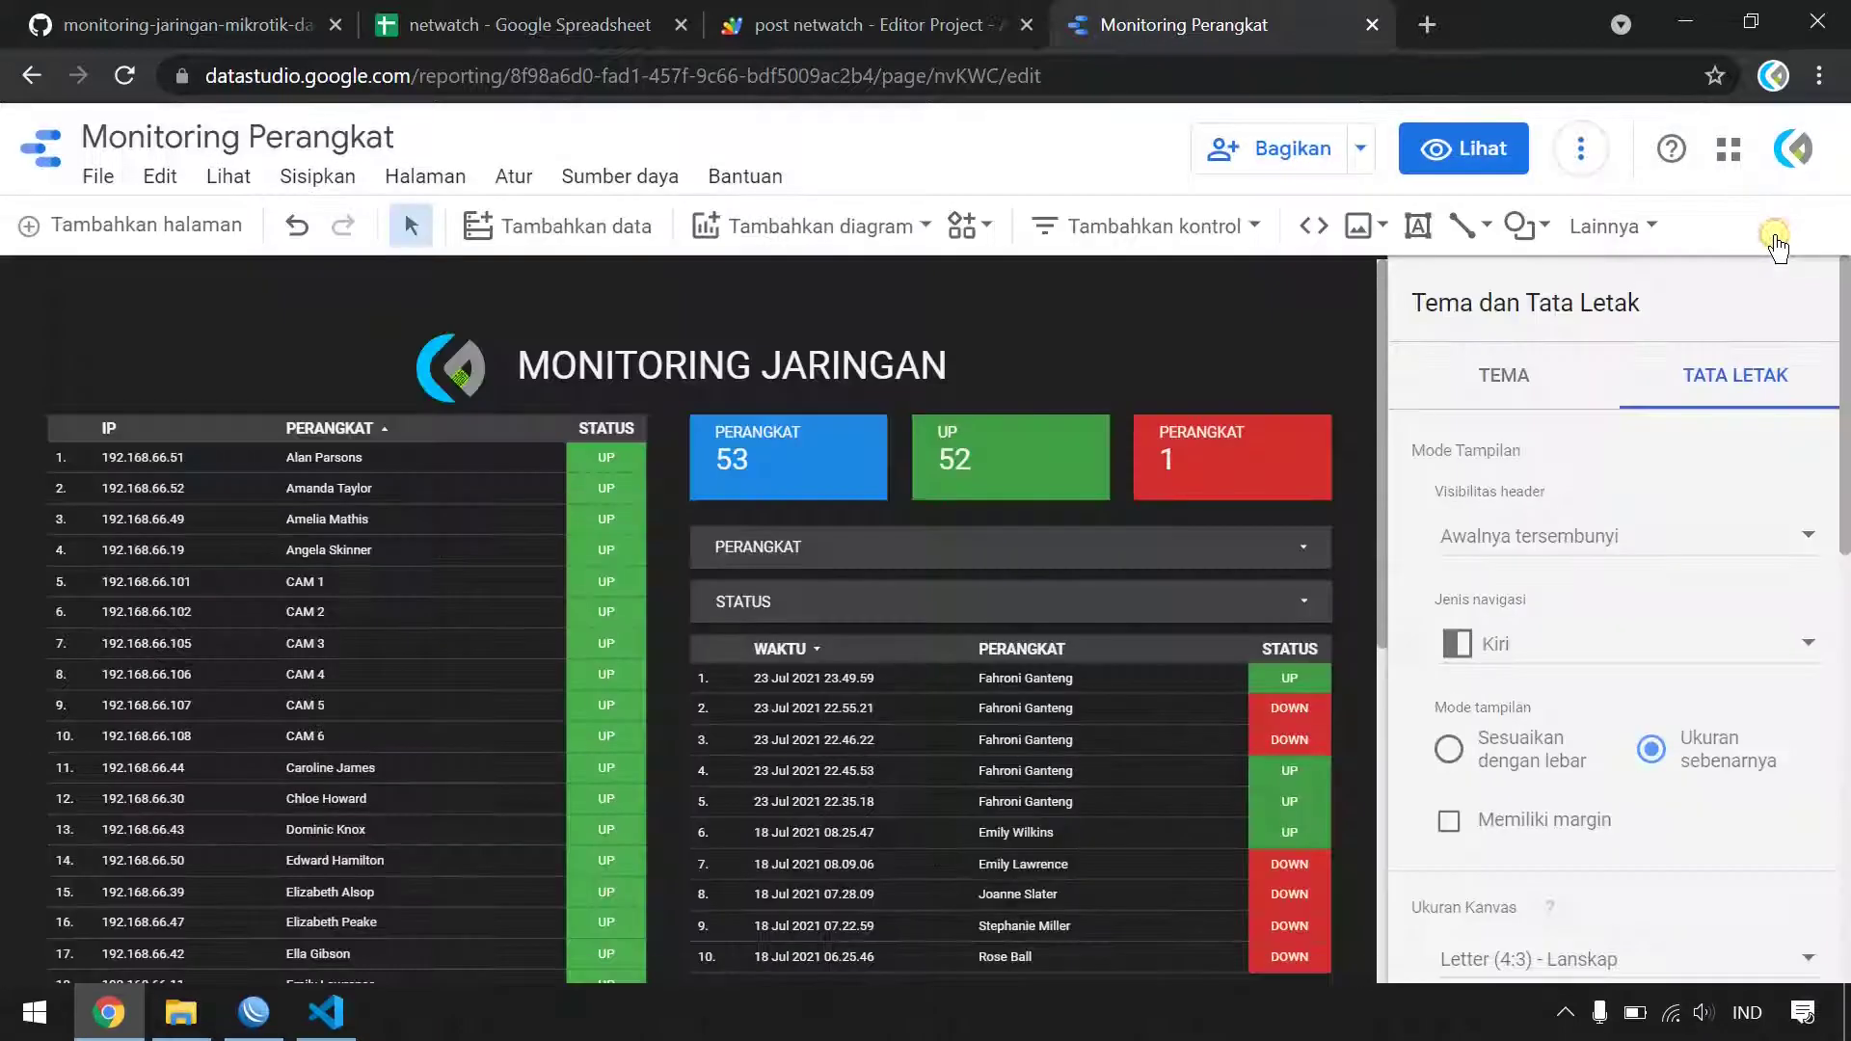
- Search 'google data studio auto refresh' and add the Data Studio Auto Refresh extension to Chrome
left_click(1428, 24)
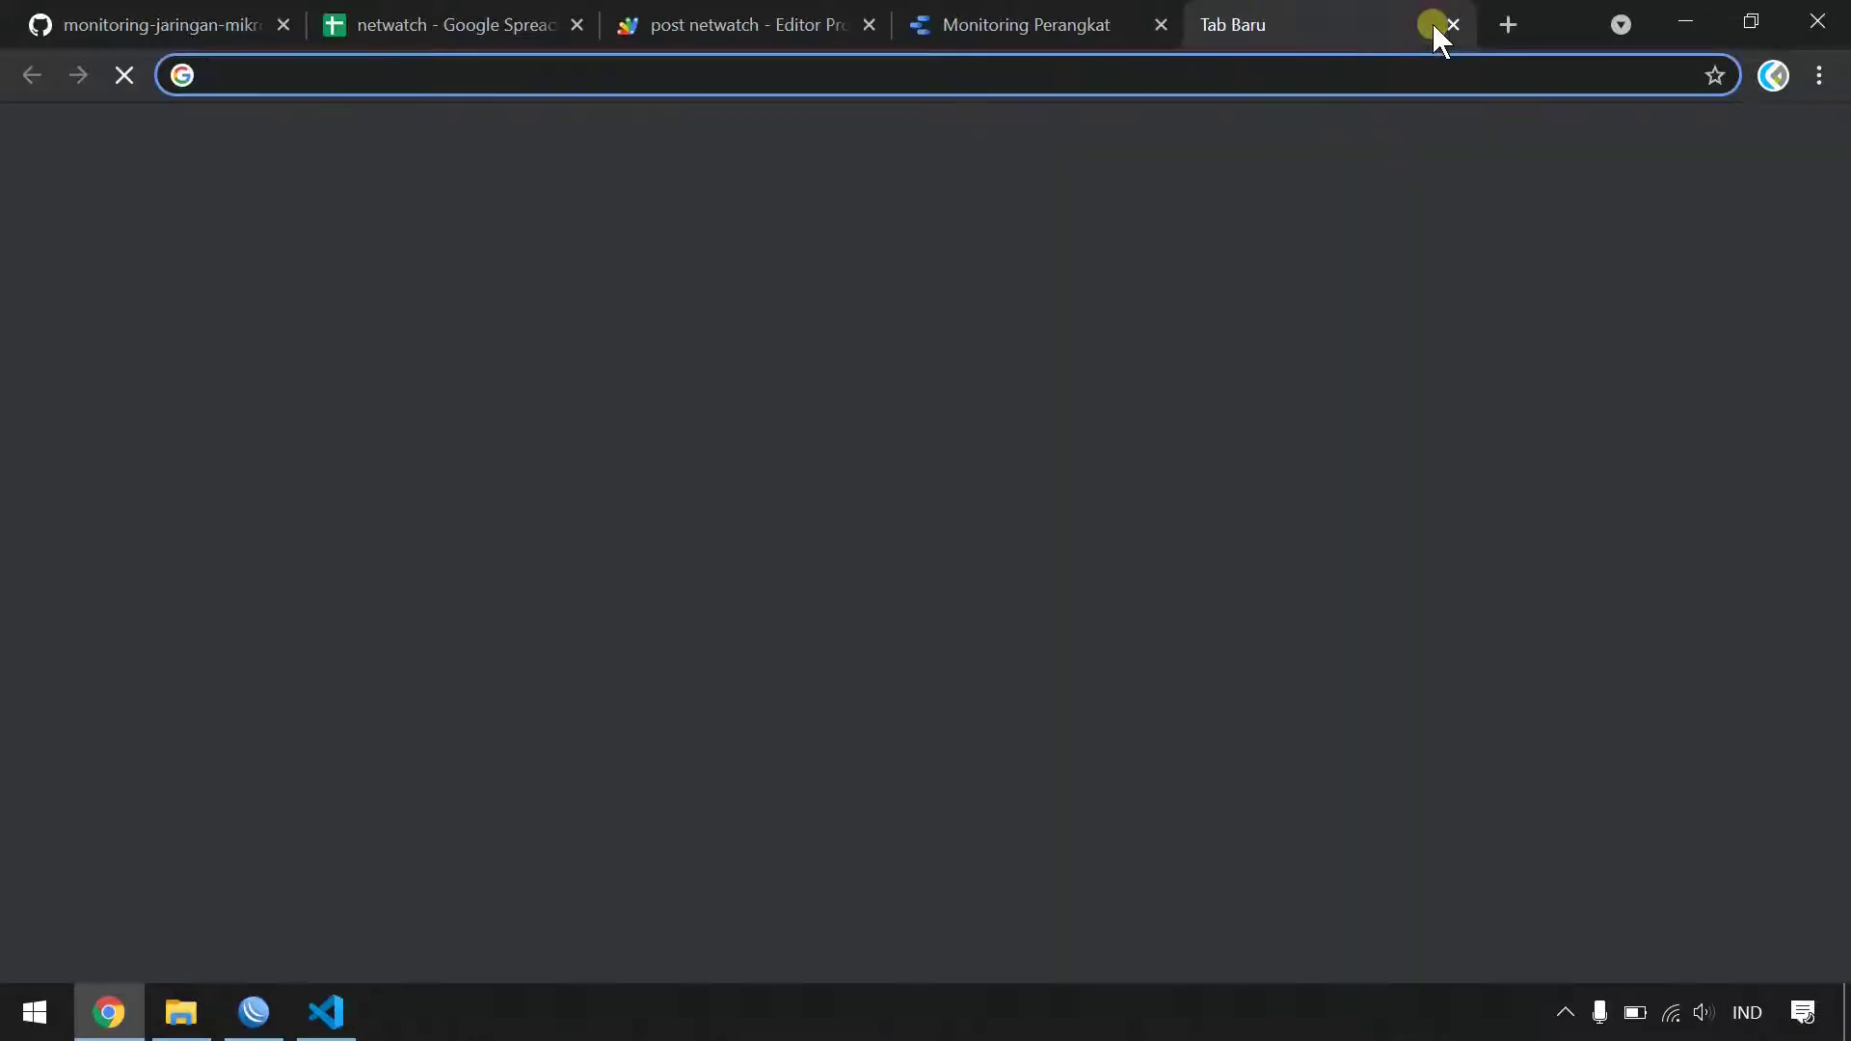
type("goo")
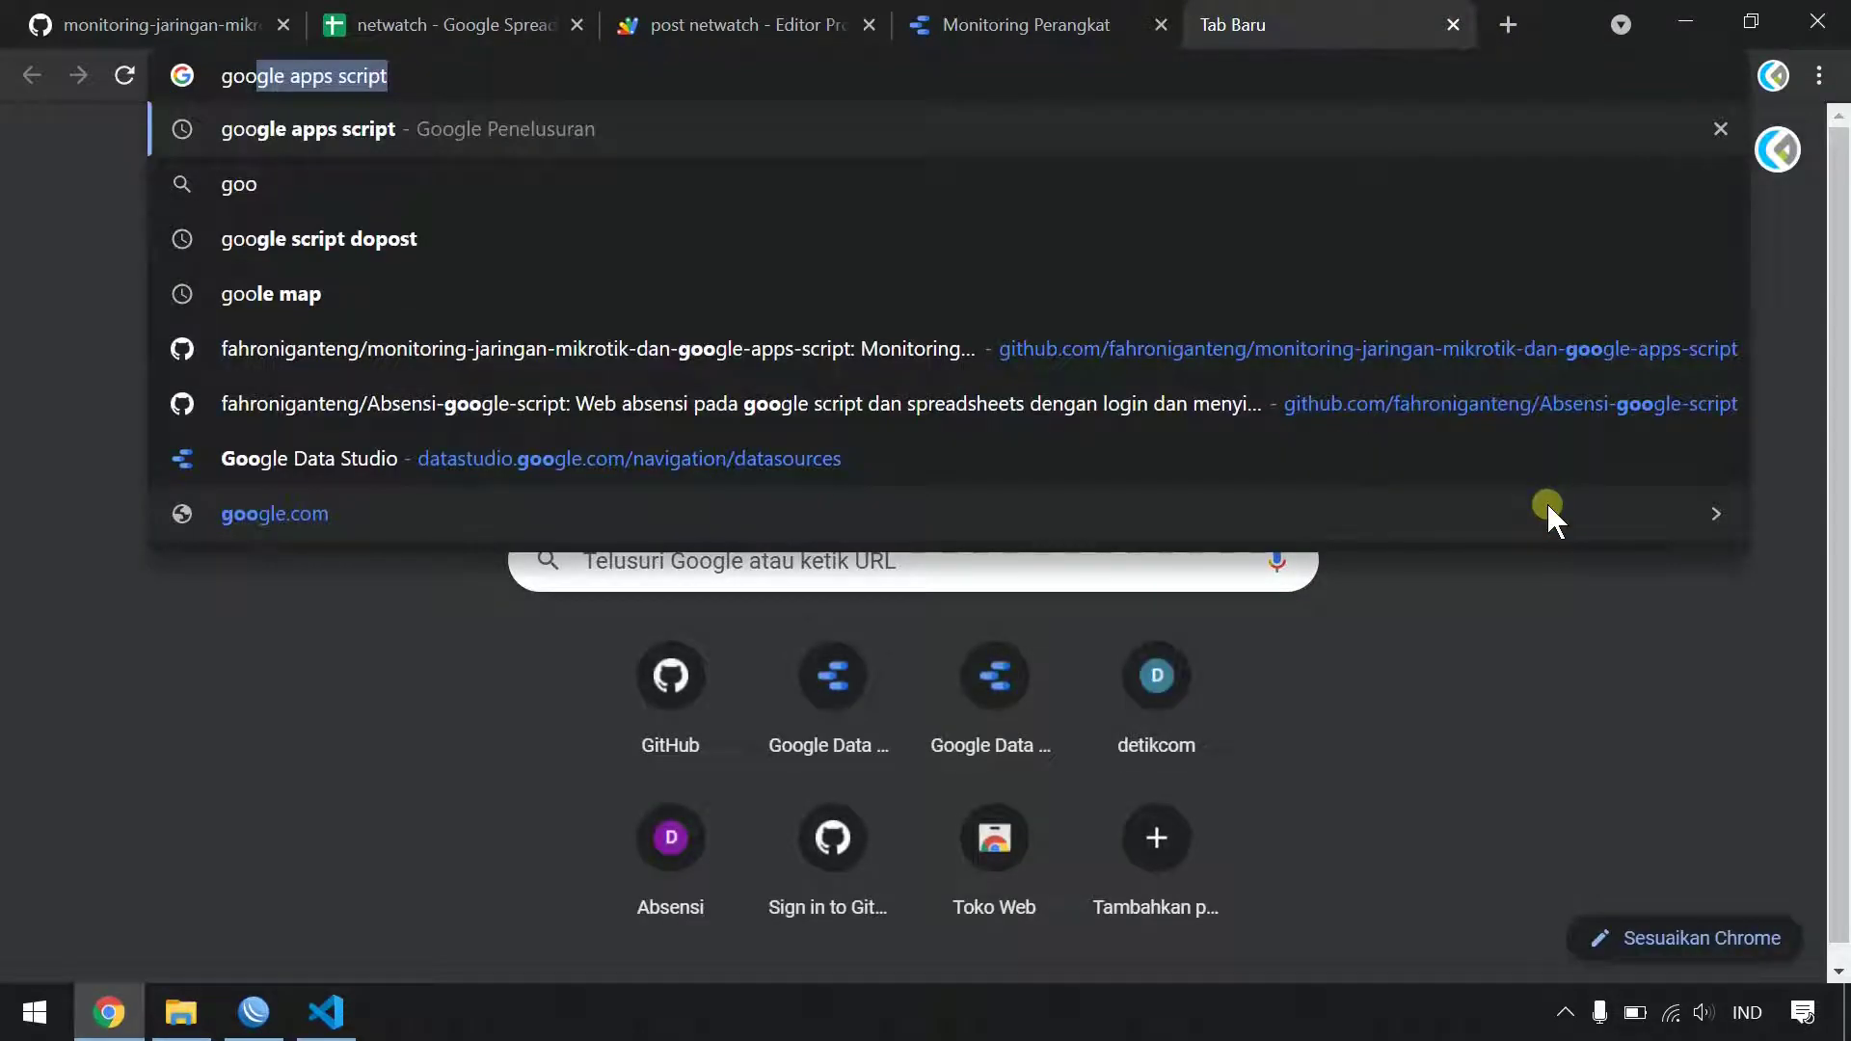
type("gle data studio auto refresh")
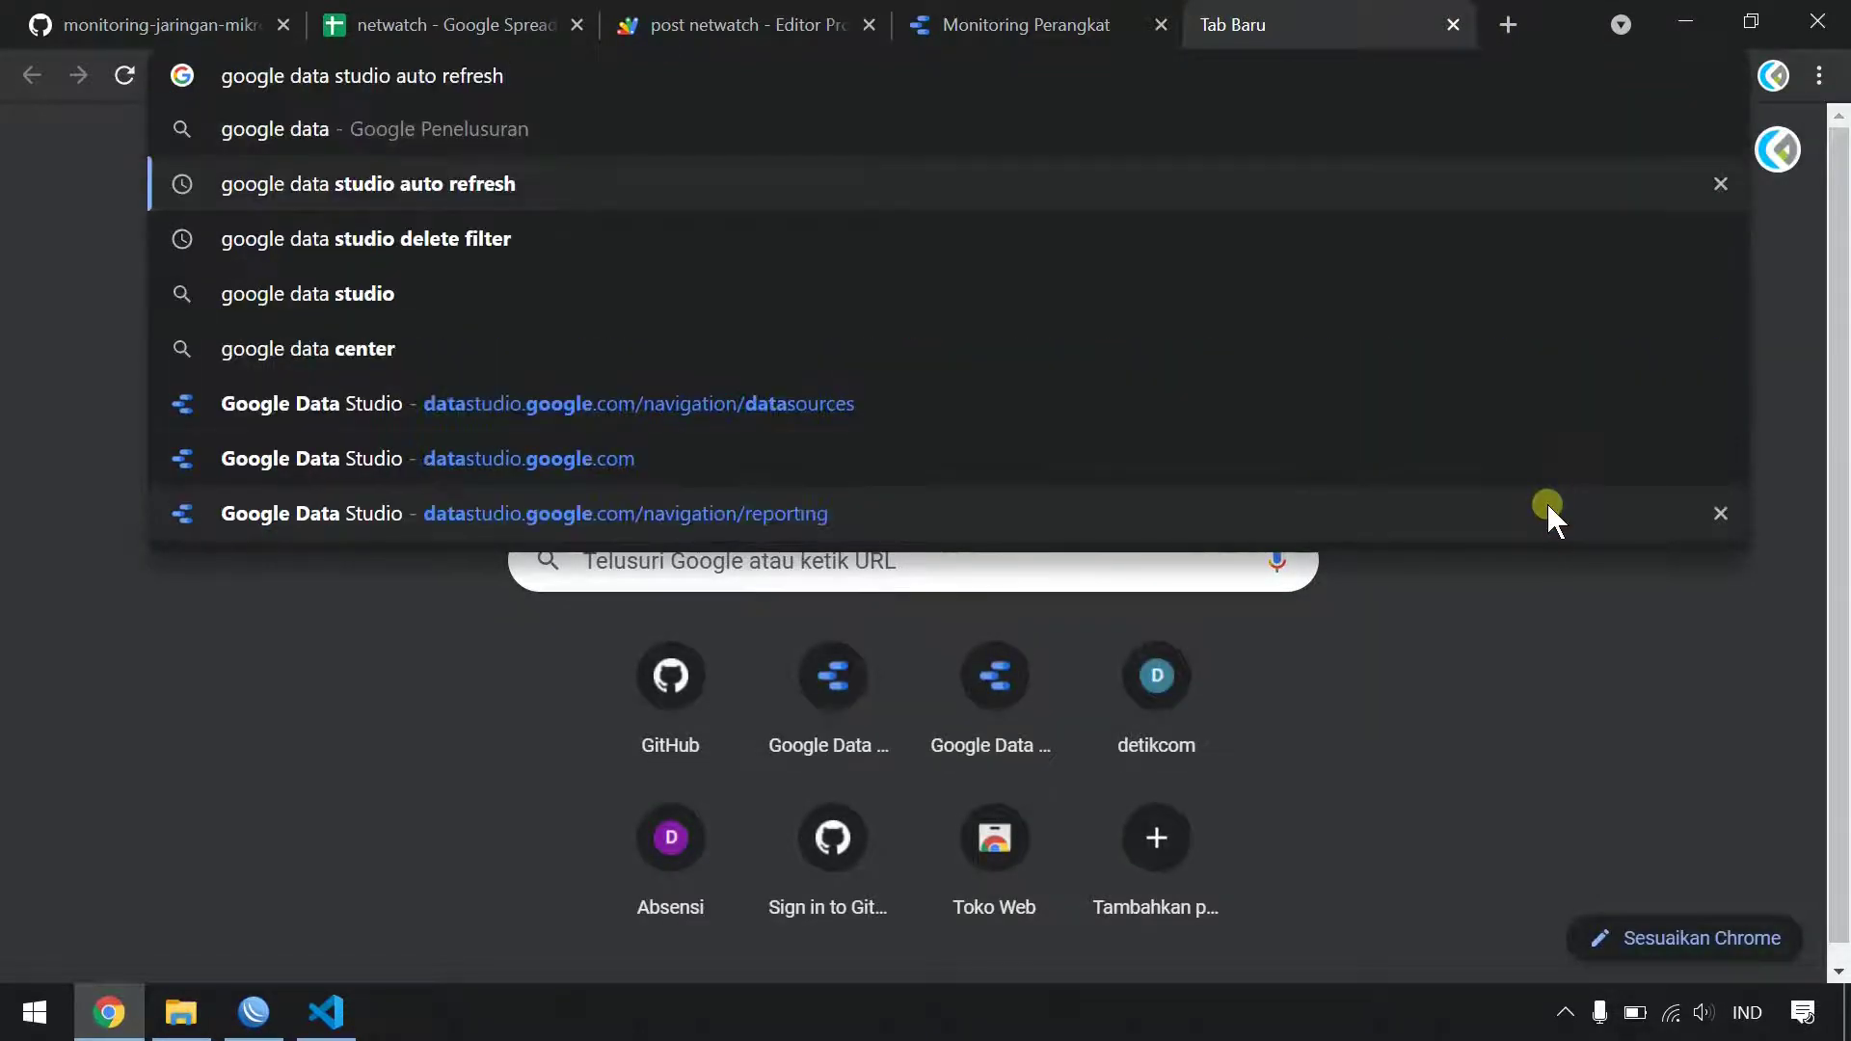
key("Return")
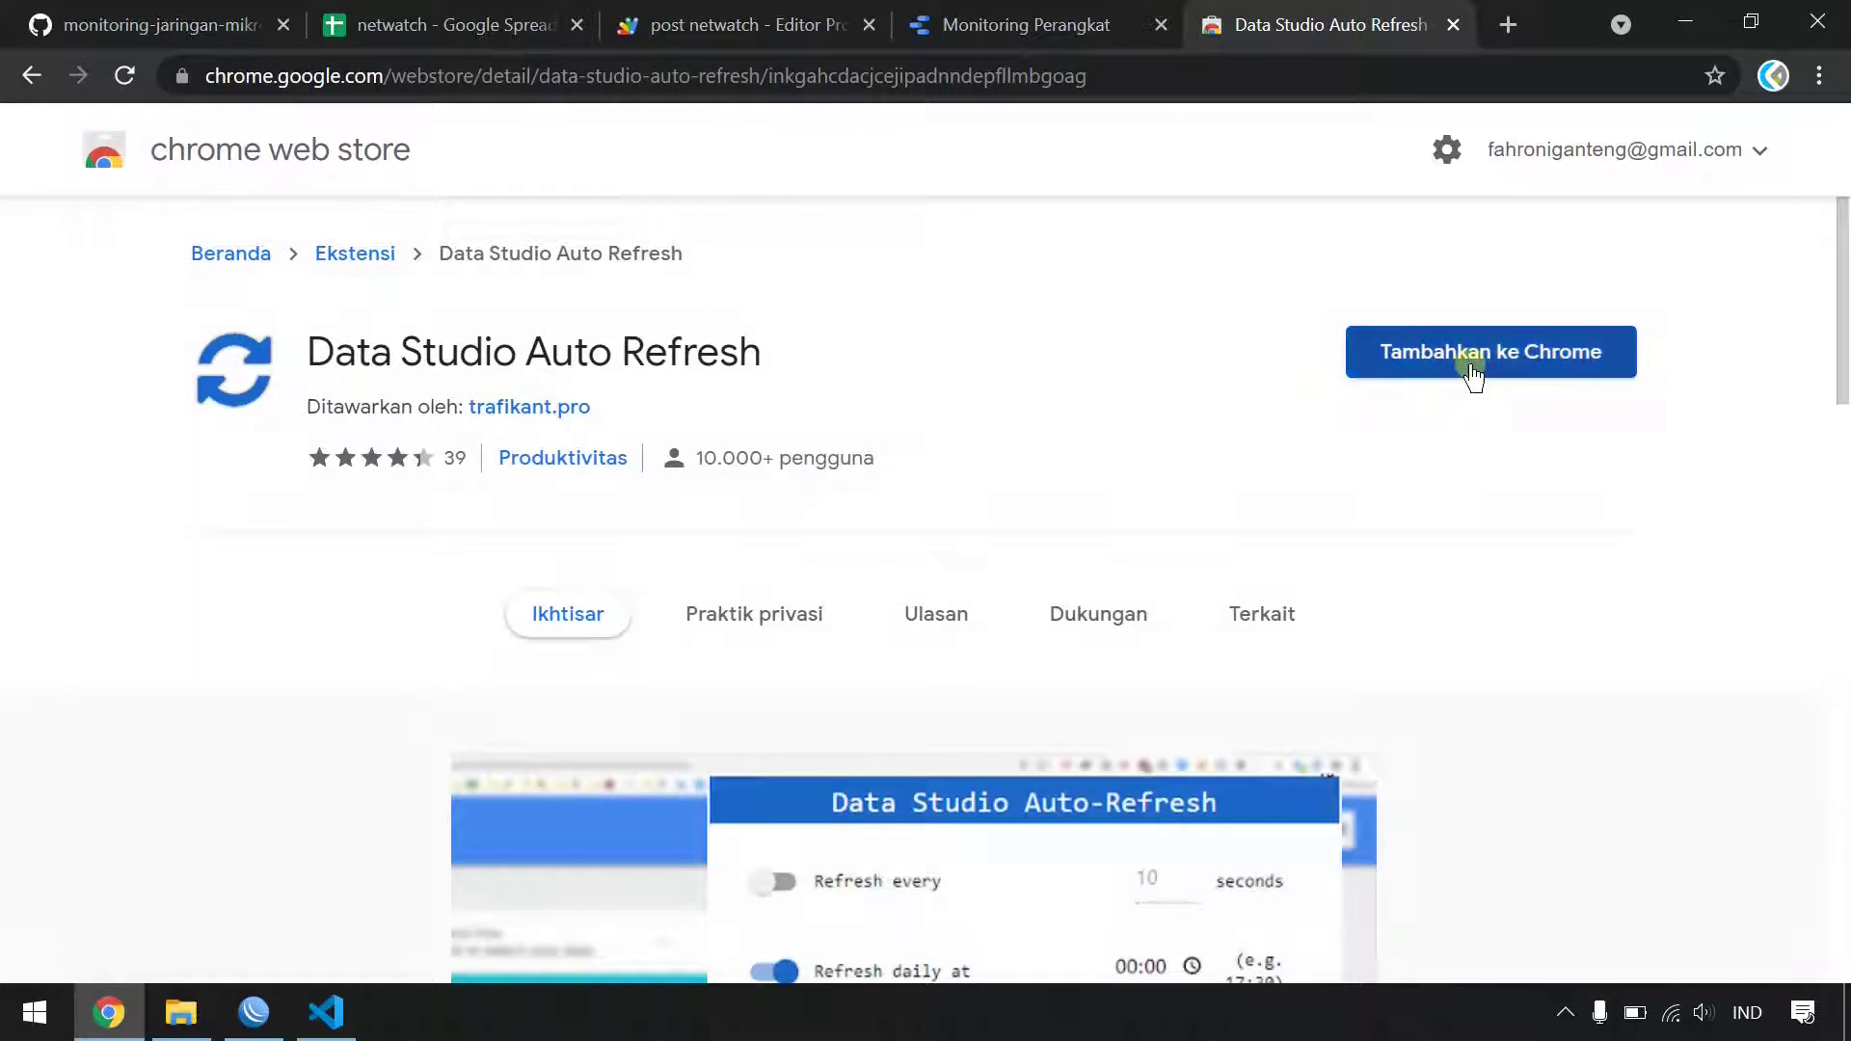
left_click(1480, 359)
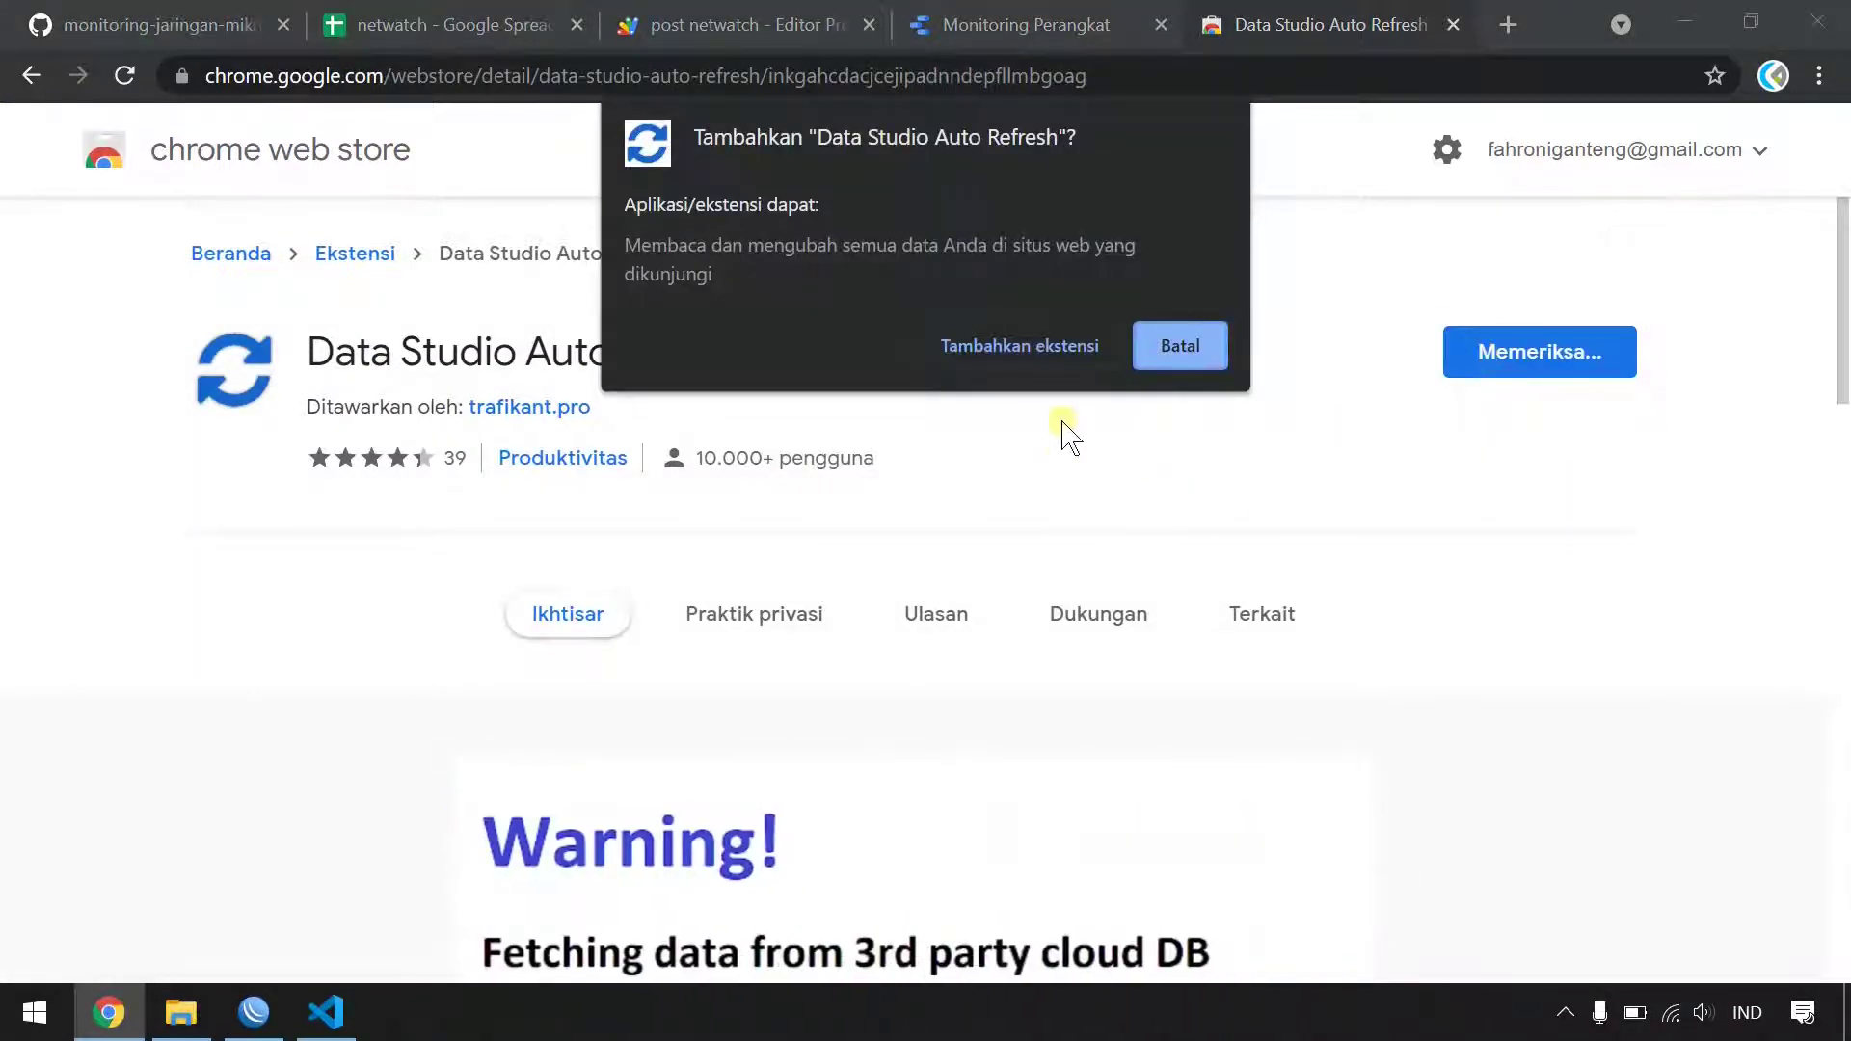
left_click(1060, 347)
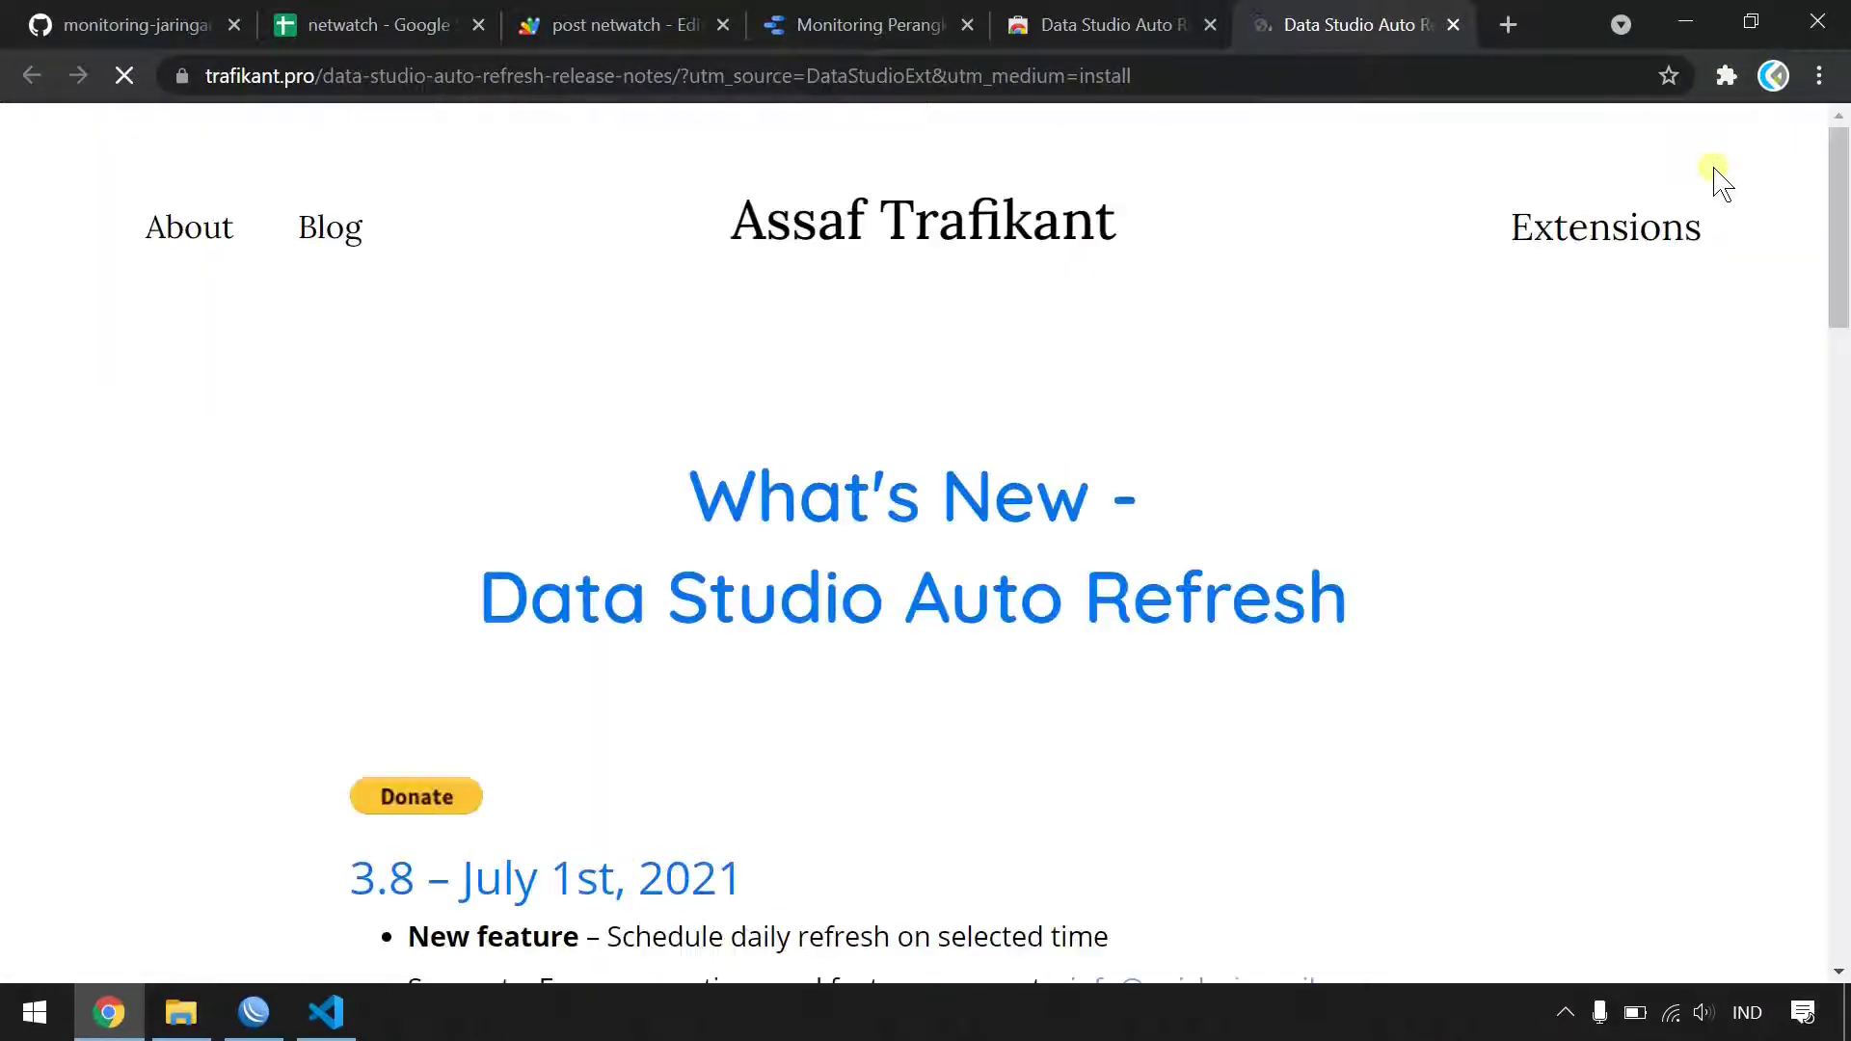
- Back on Monitoring Perangkat, check the Data Studio Auto Refresh extension's site access, changing nothing
left_click(844, 39)
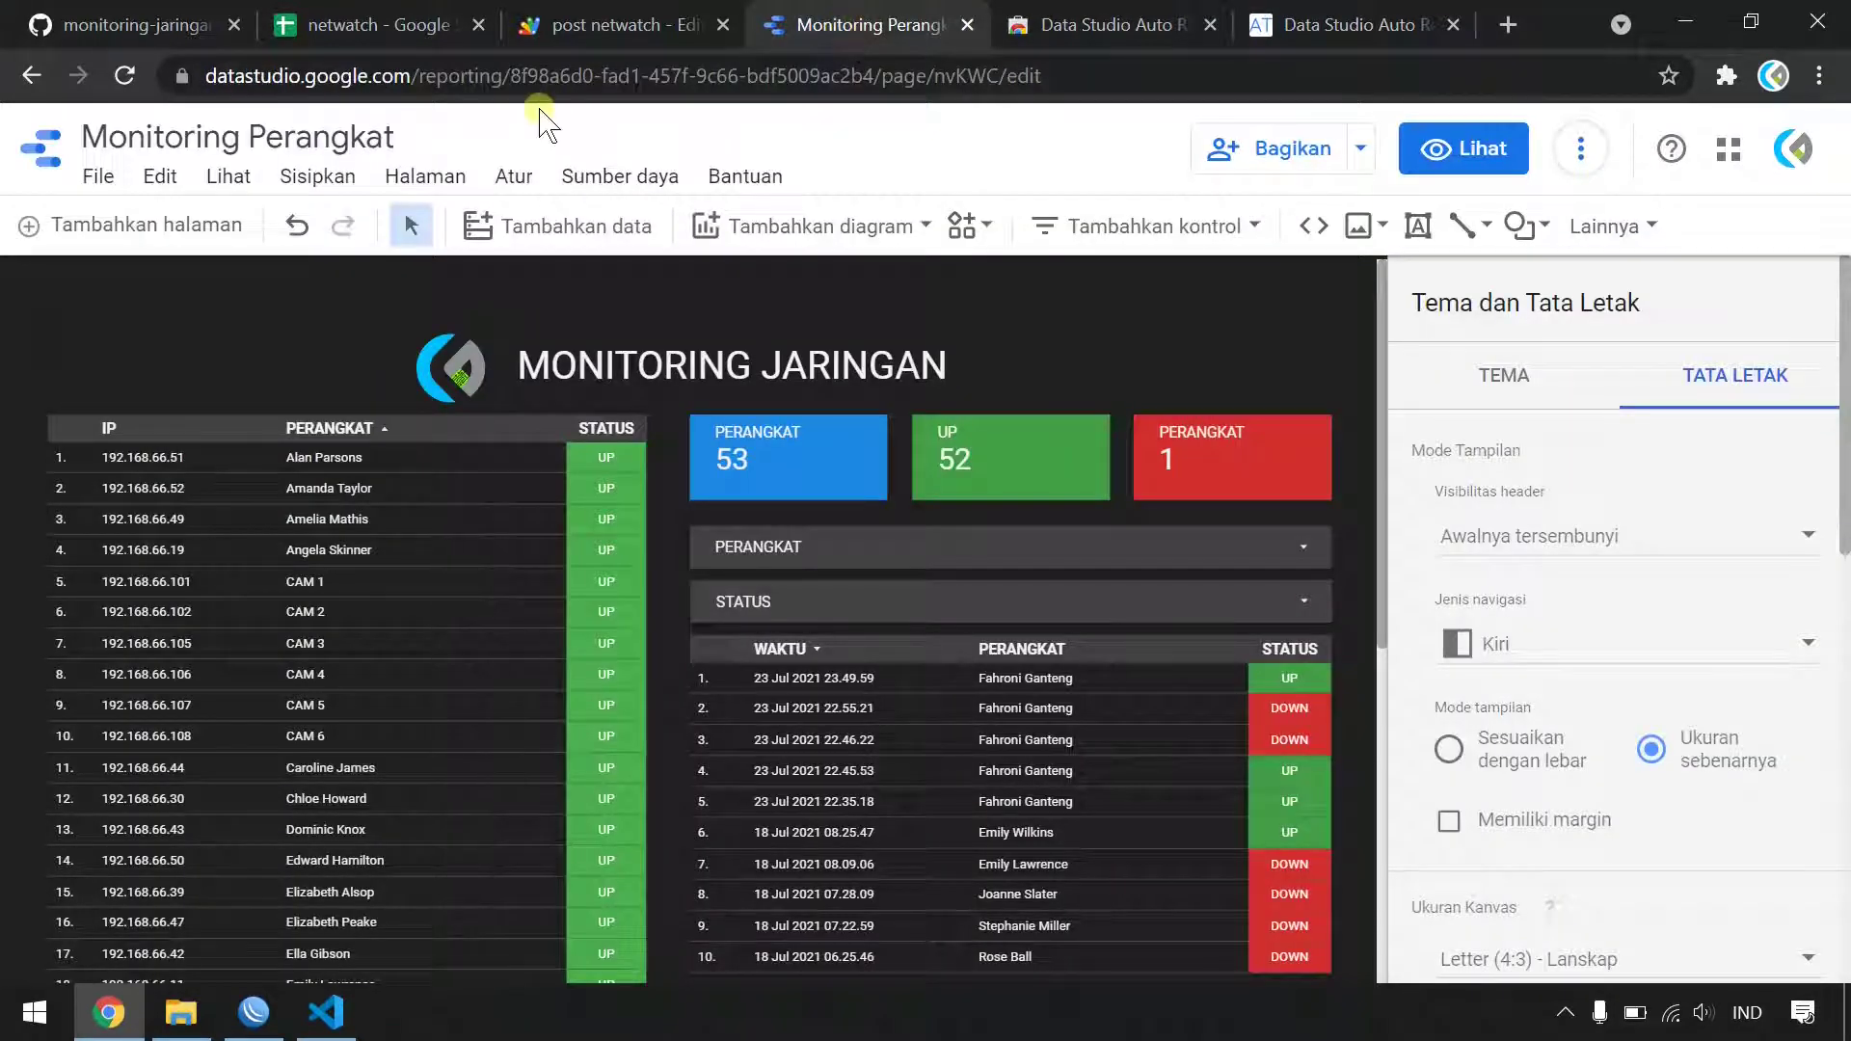
left_click(1728, 81)
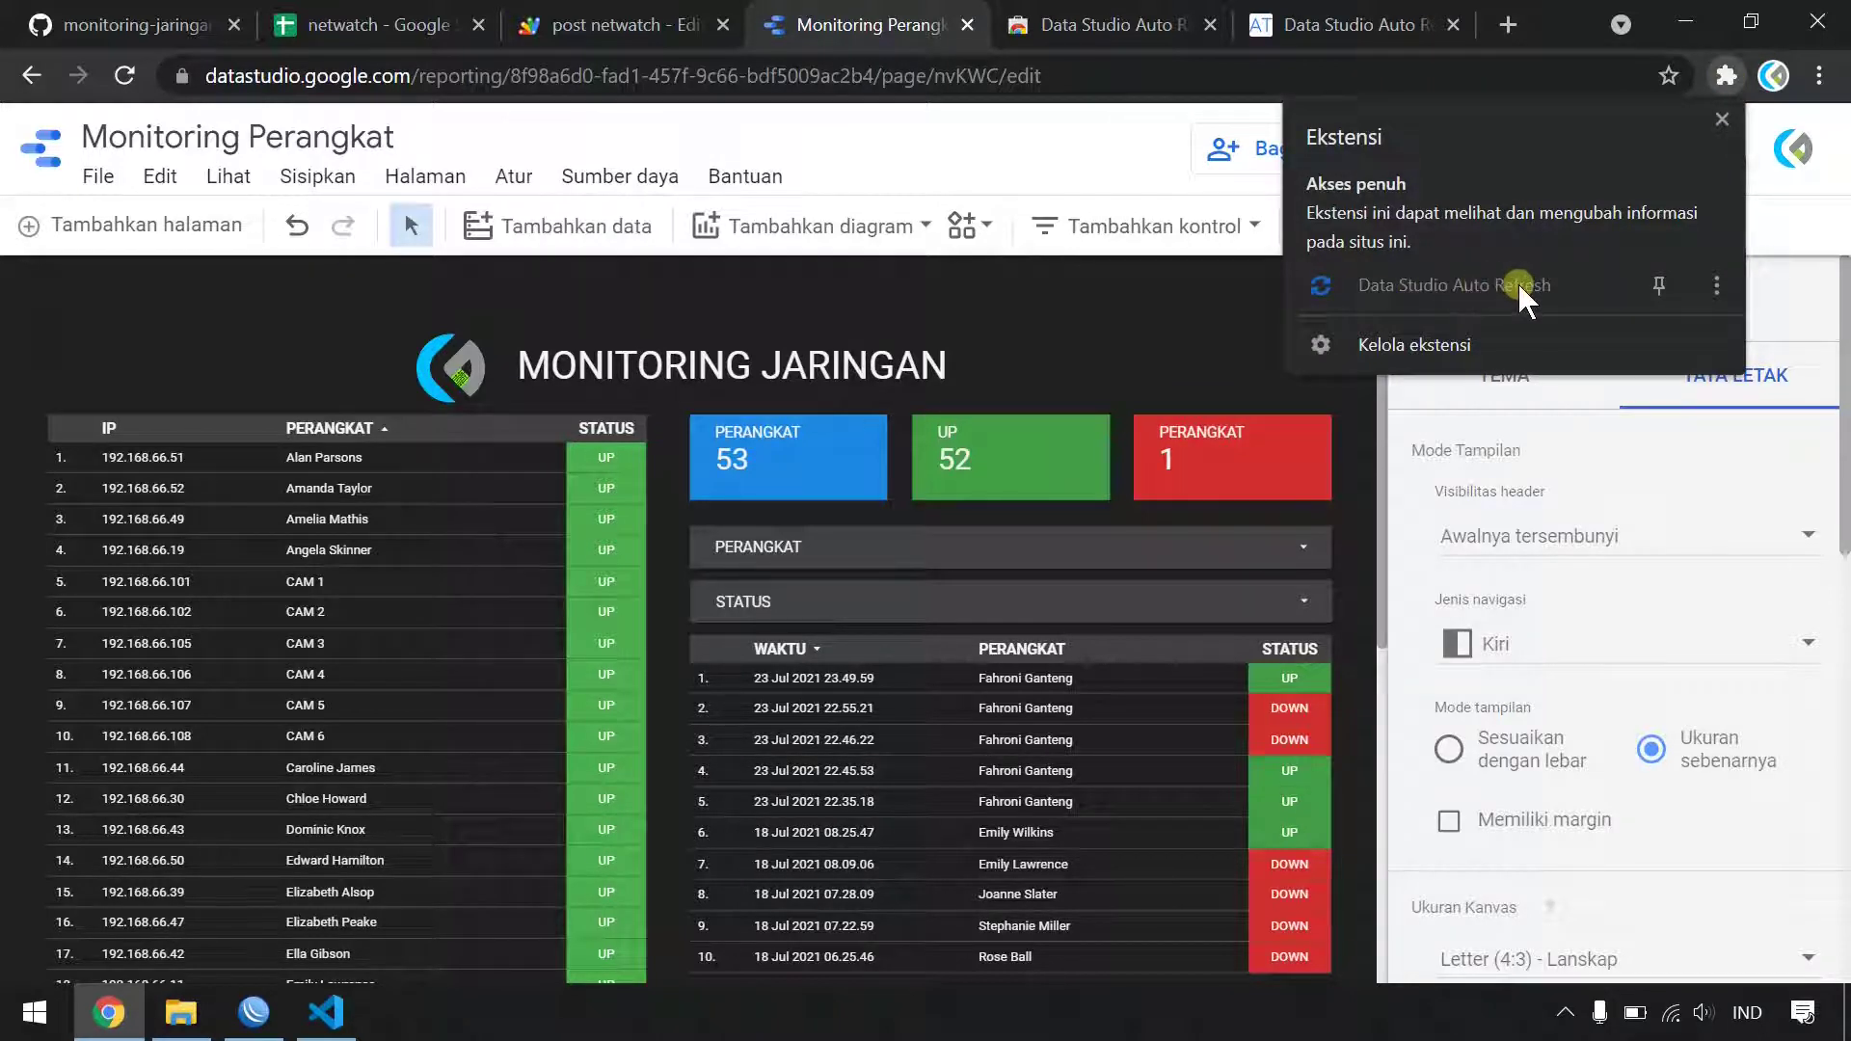
left_click(1710, 286)
mouse_move(1602, 387)
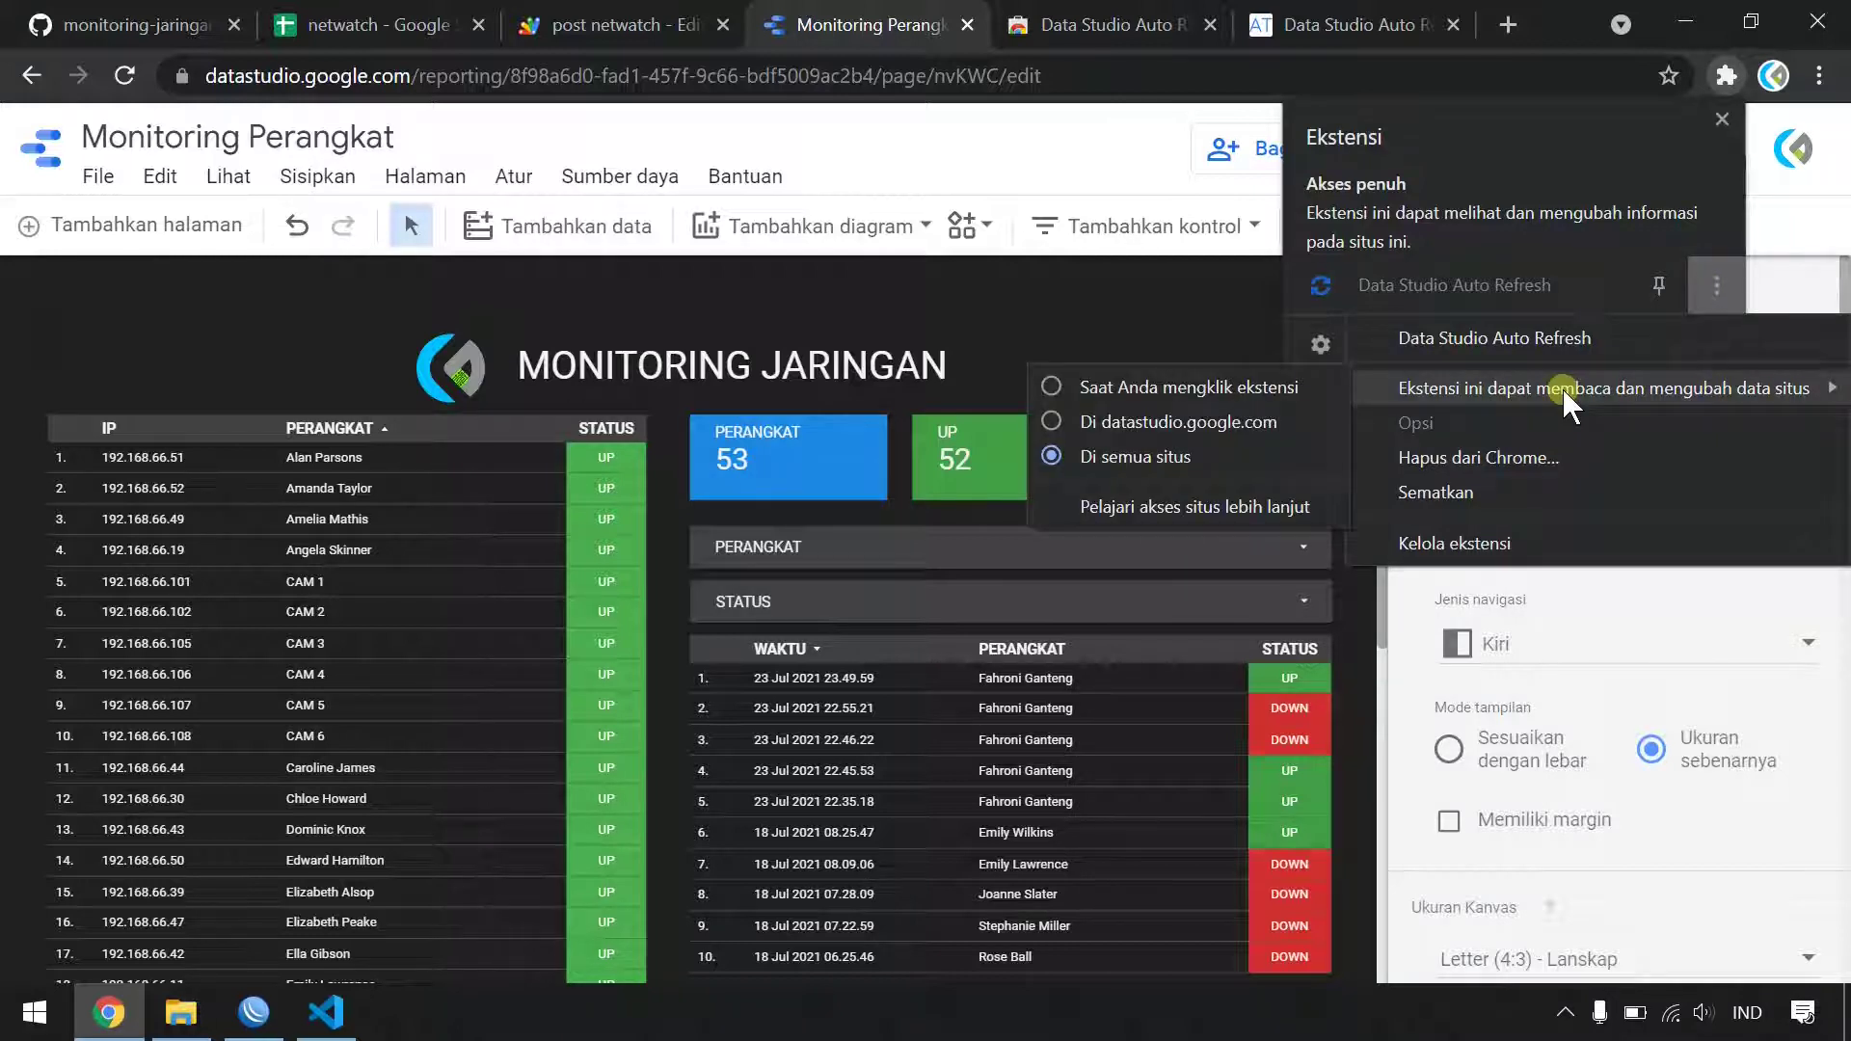
left_click(1181, 425)
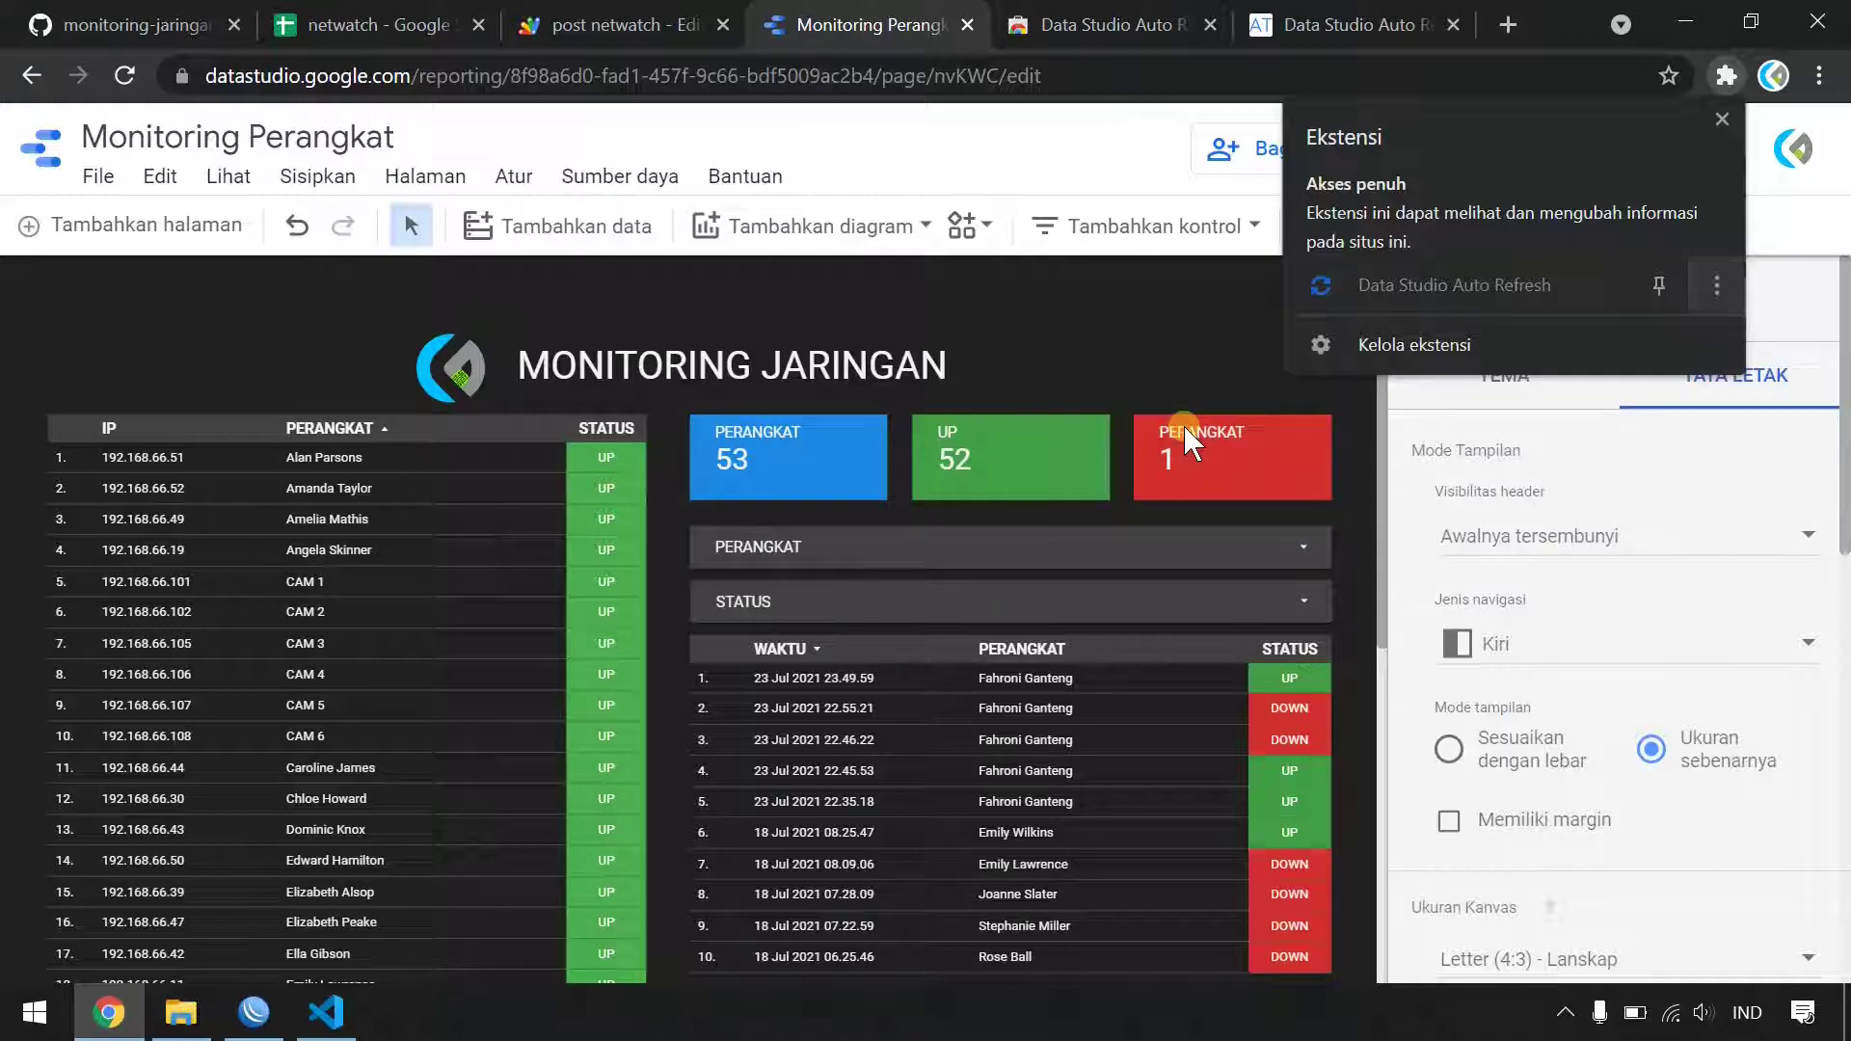
left_click(1181, 344)
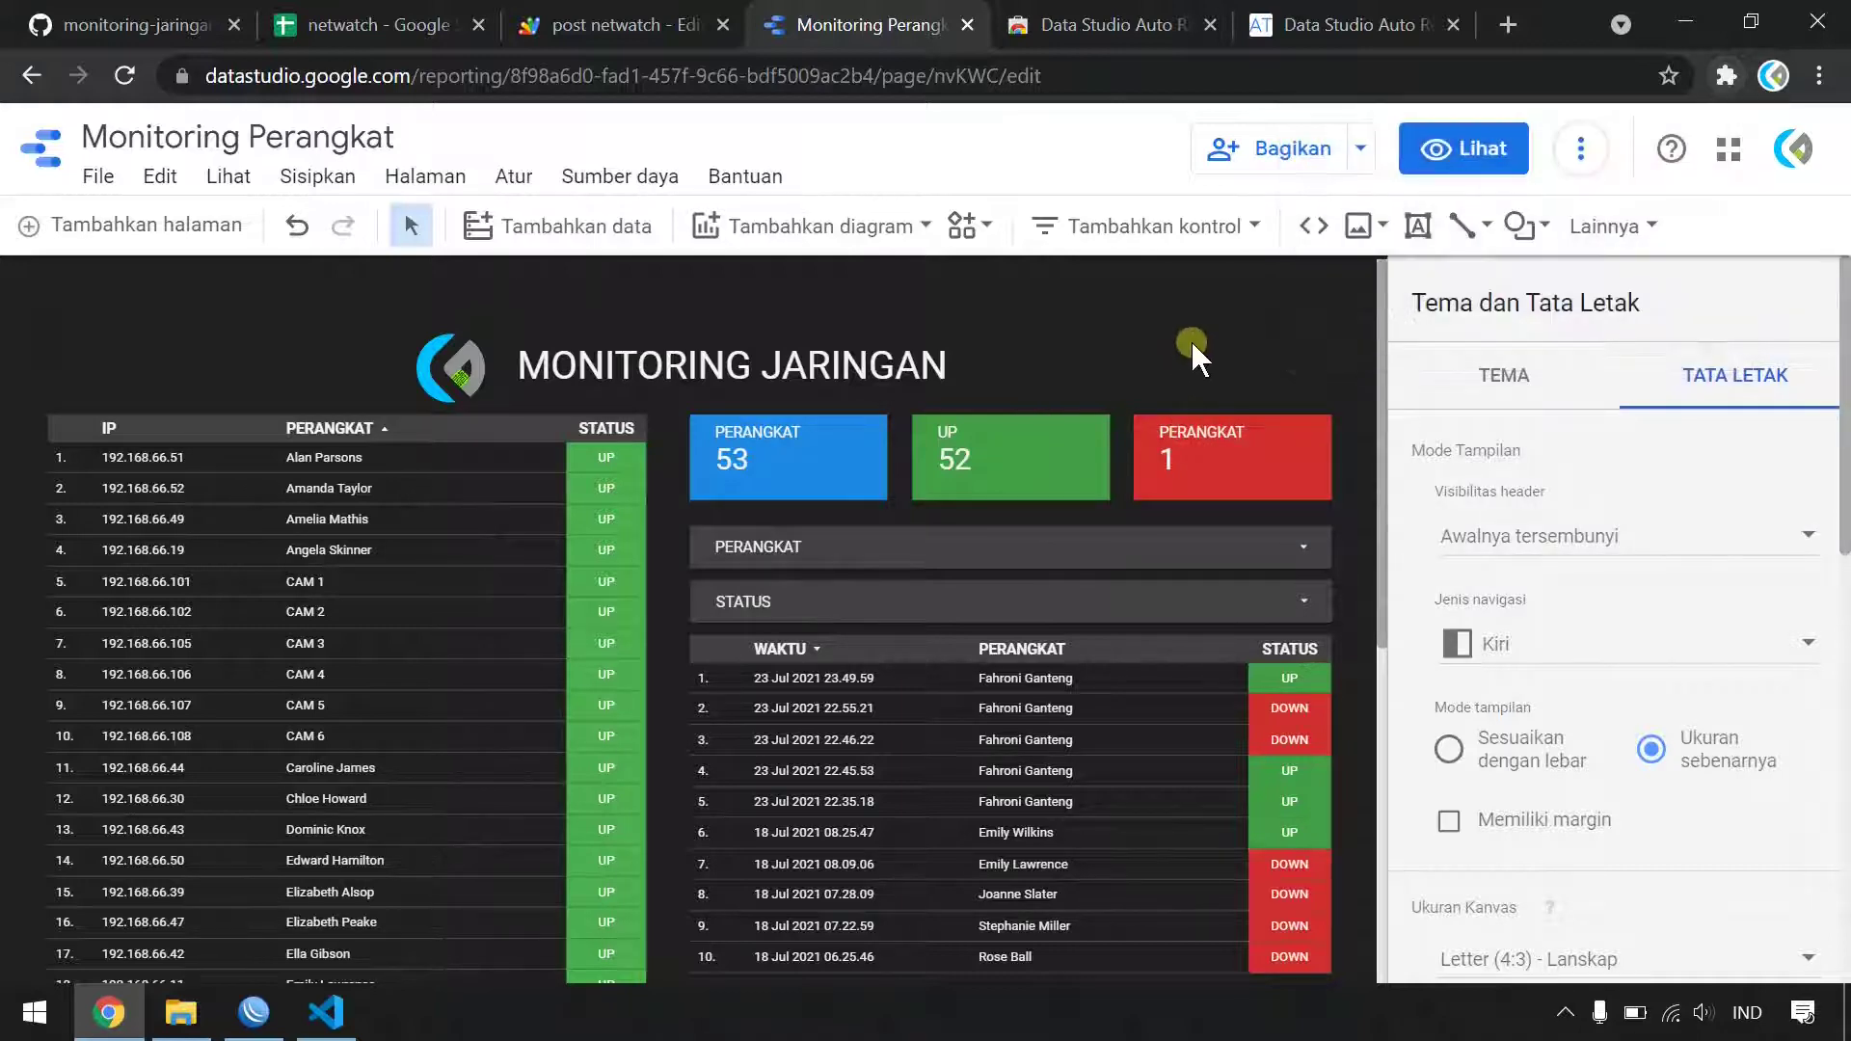
- Reload the report in view mode and enable Data Studio Auto Refresh every 5 seconds
left_click(1464, 149)
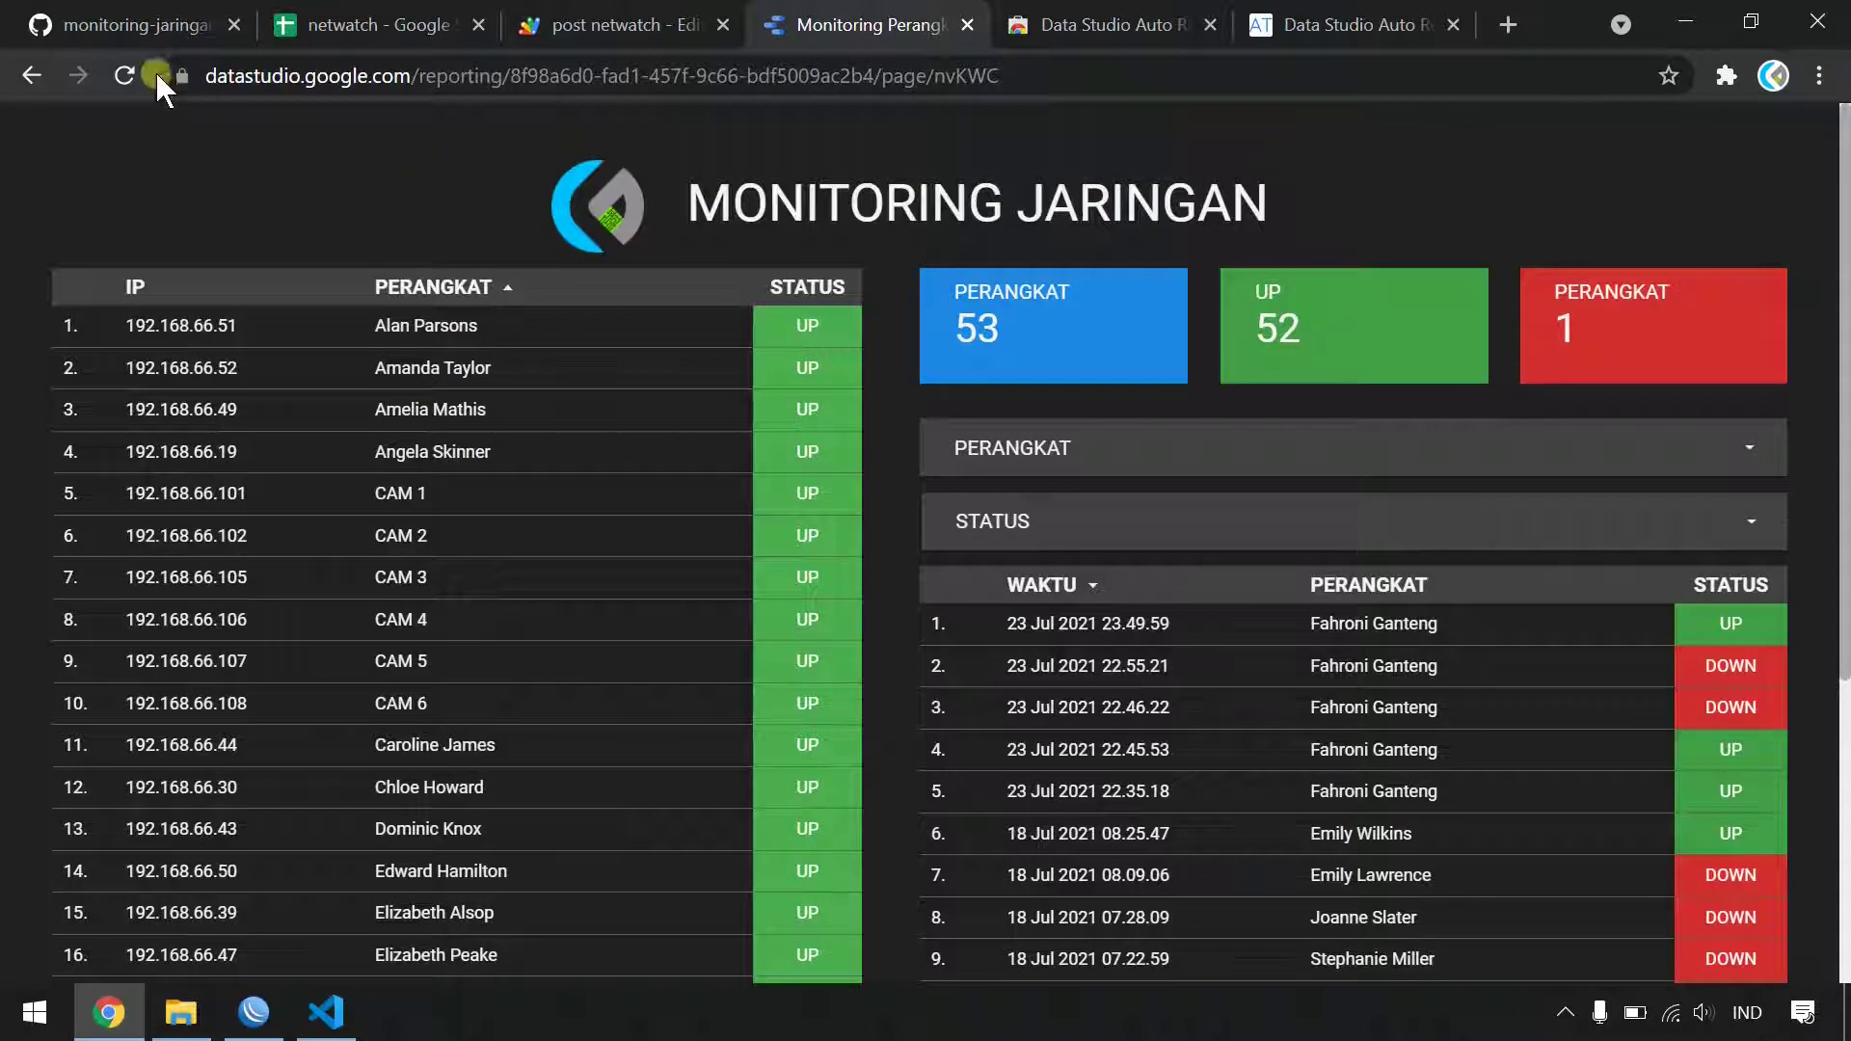
left_click(127, 73)
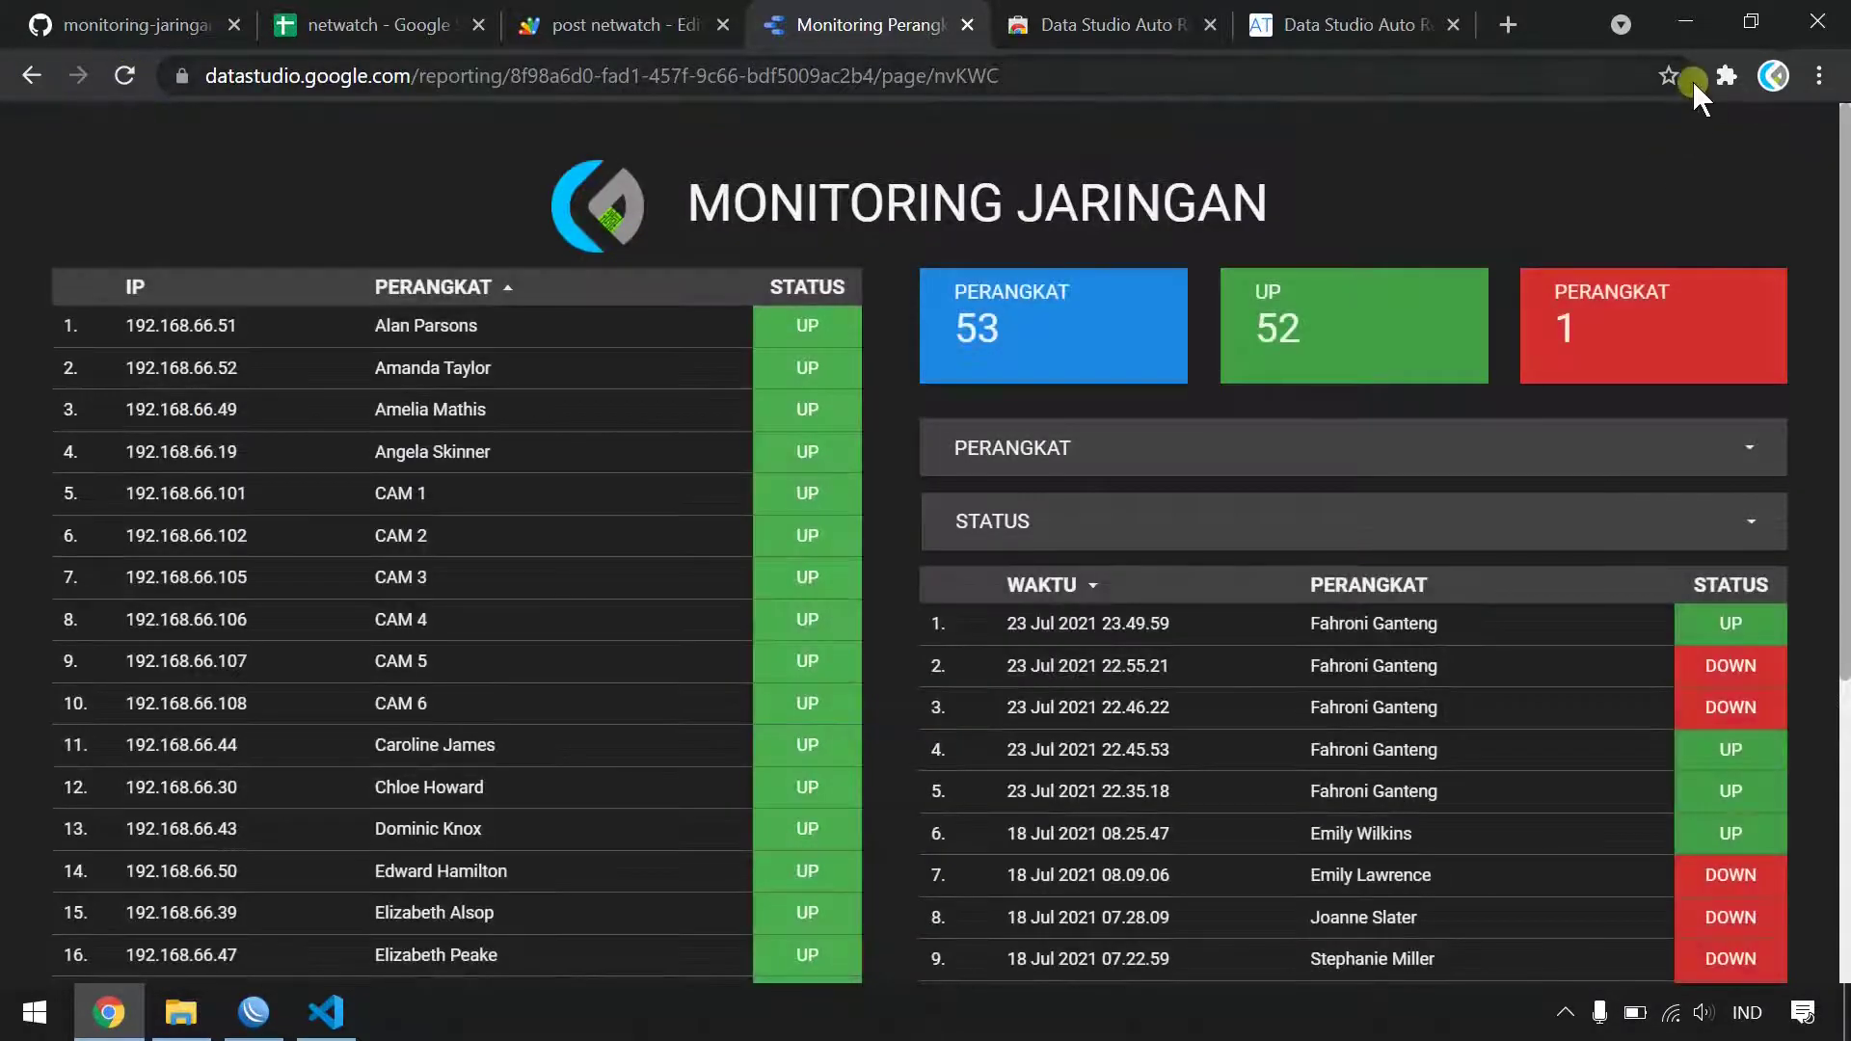
left_click(1718, 77)
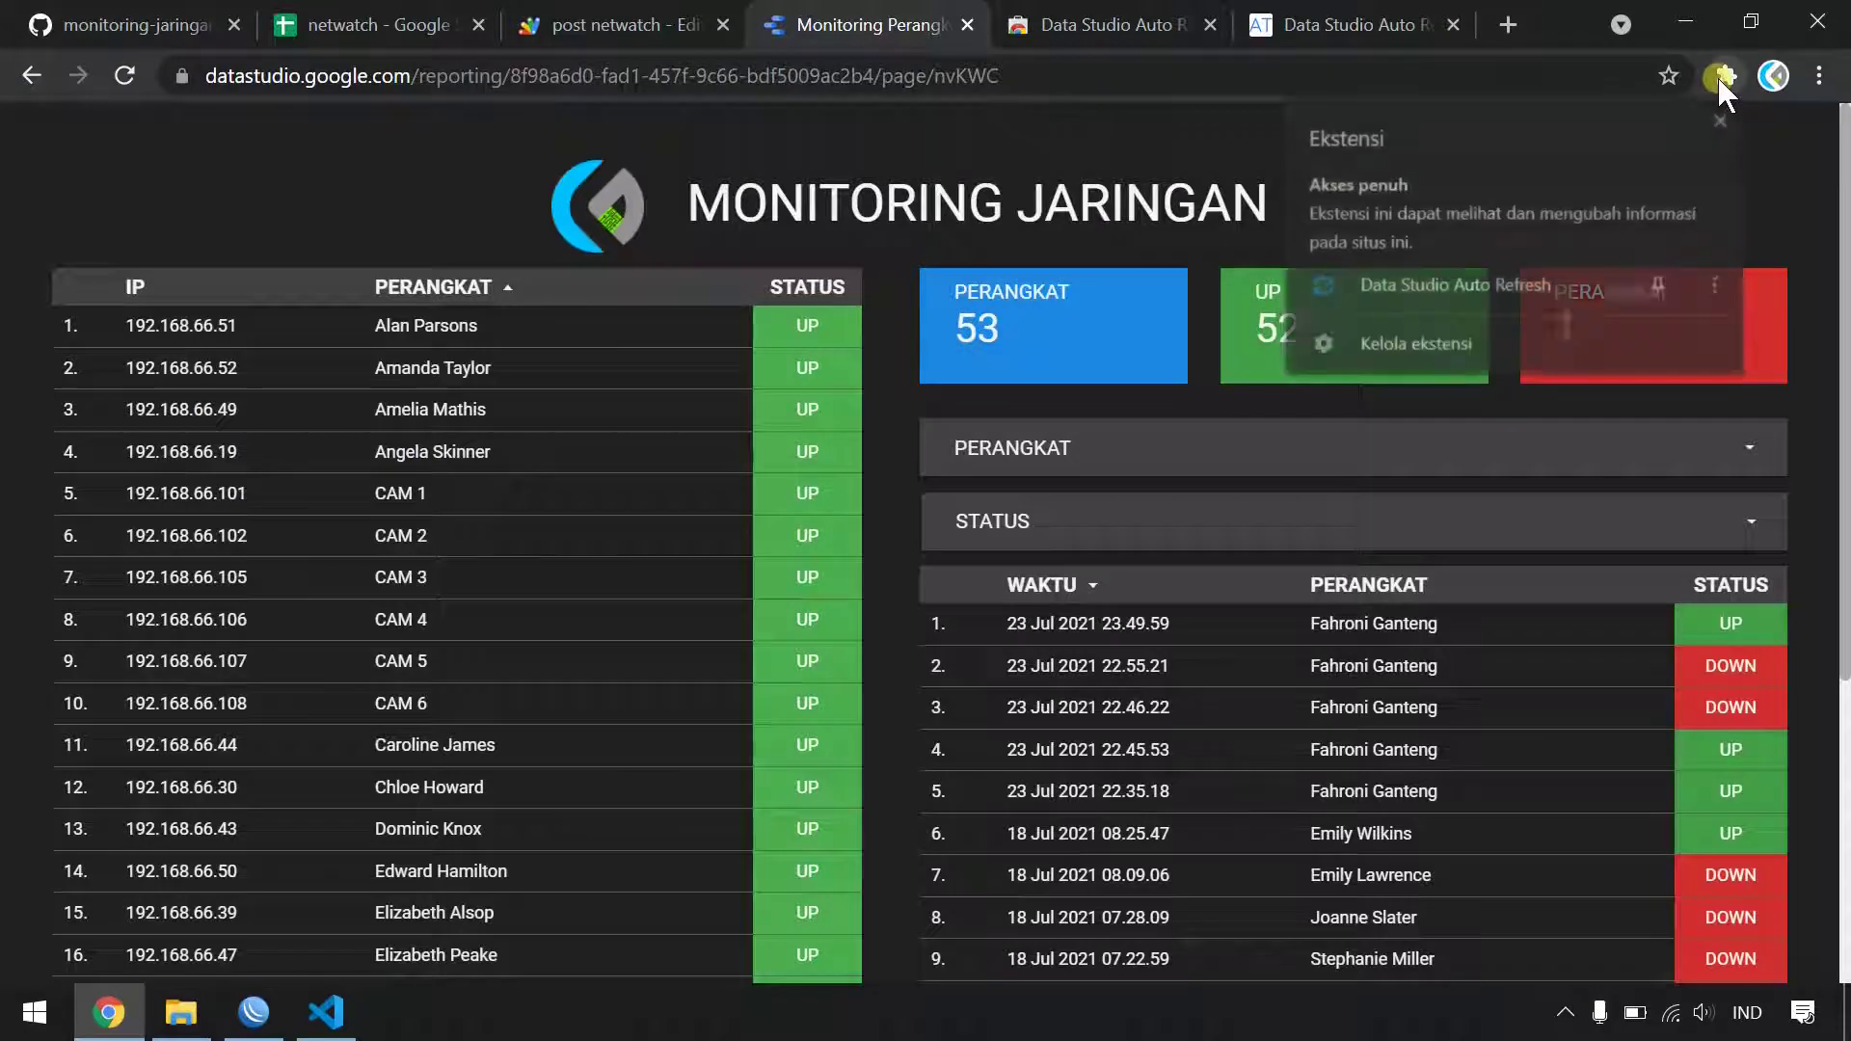
left_click(1531, 288)
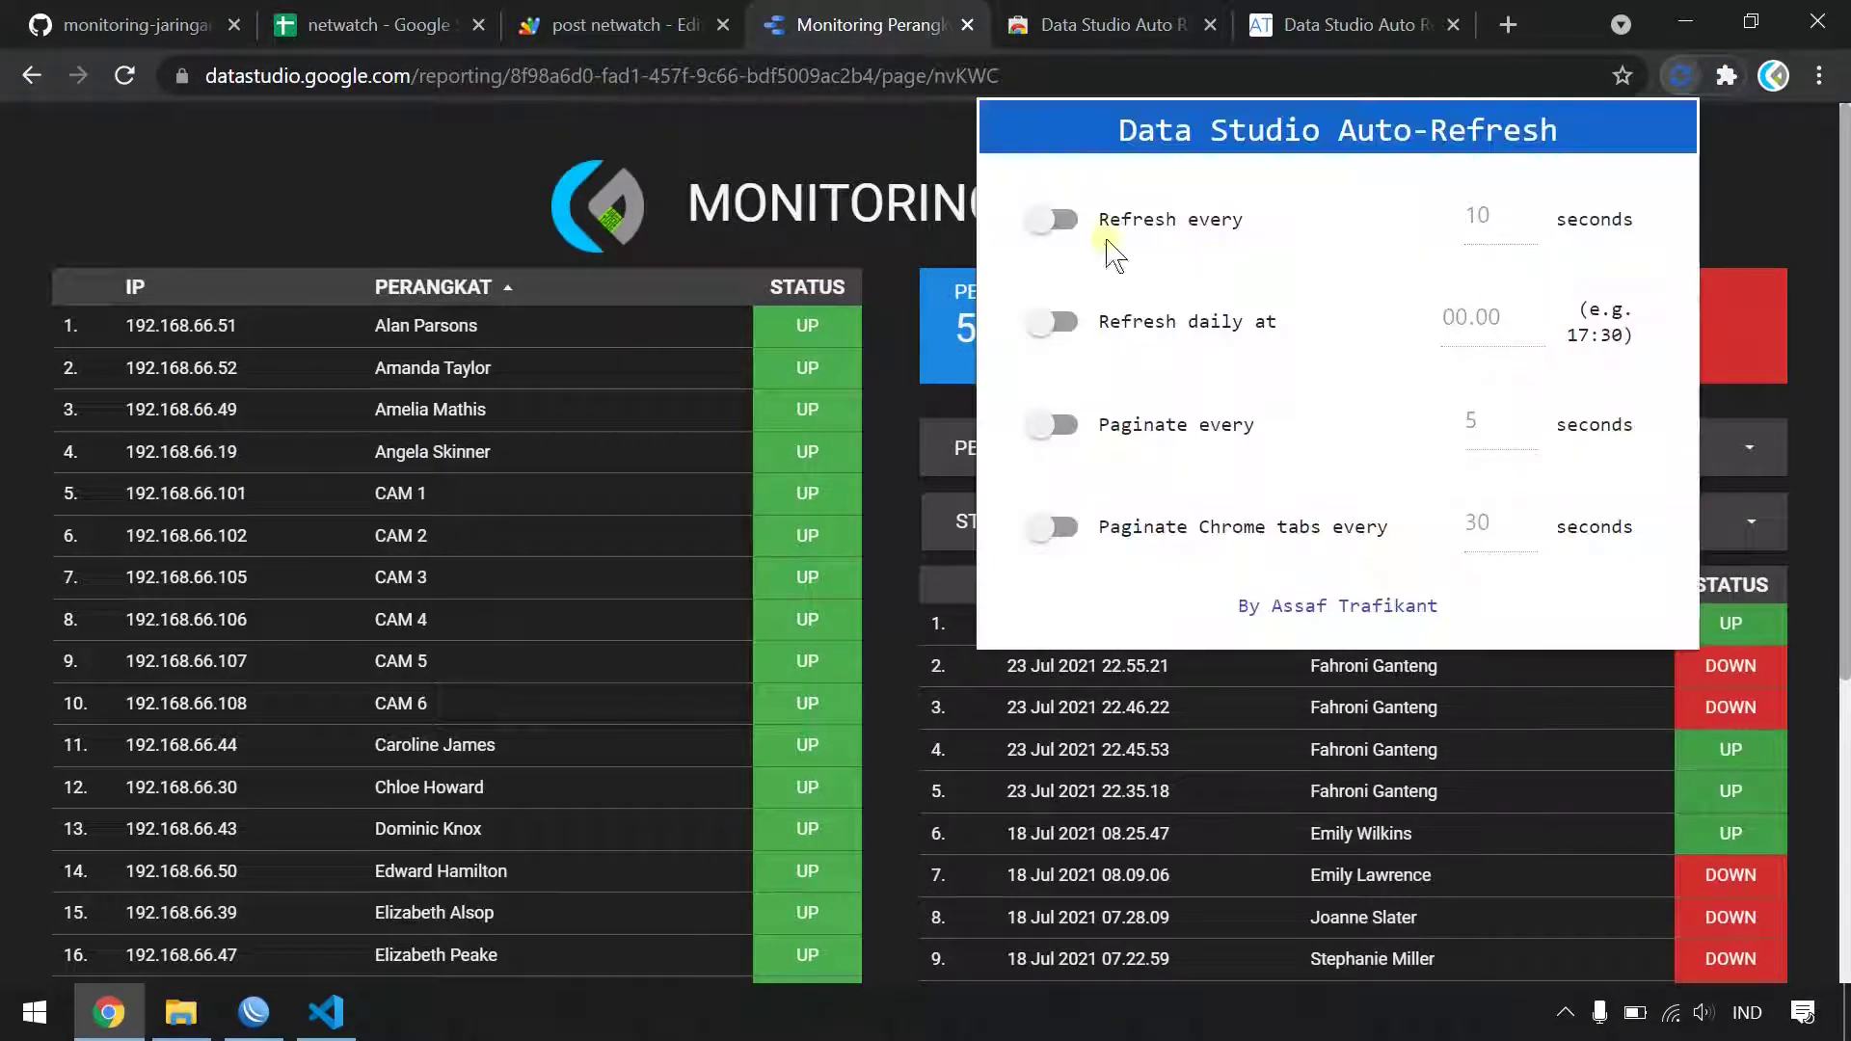
left_click(1060, 221)
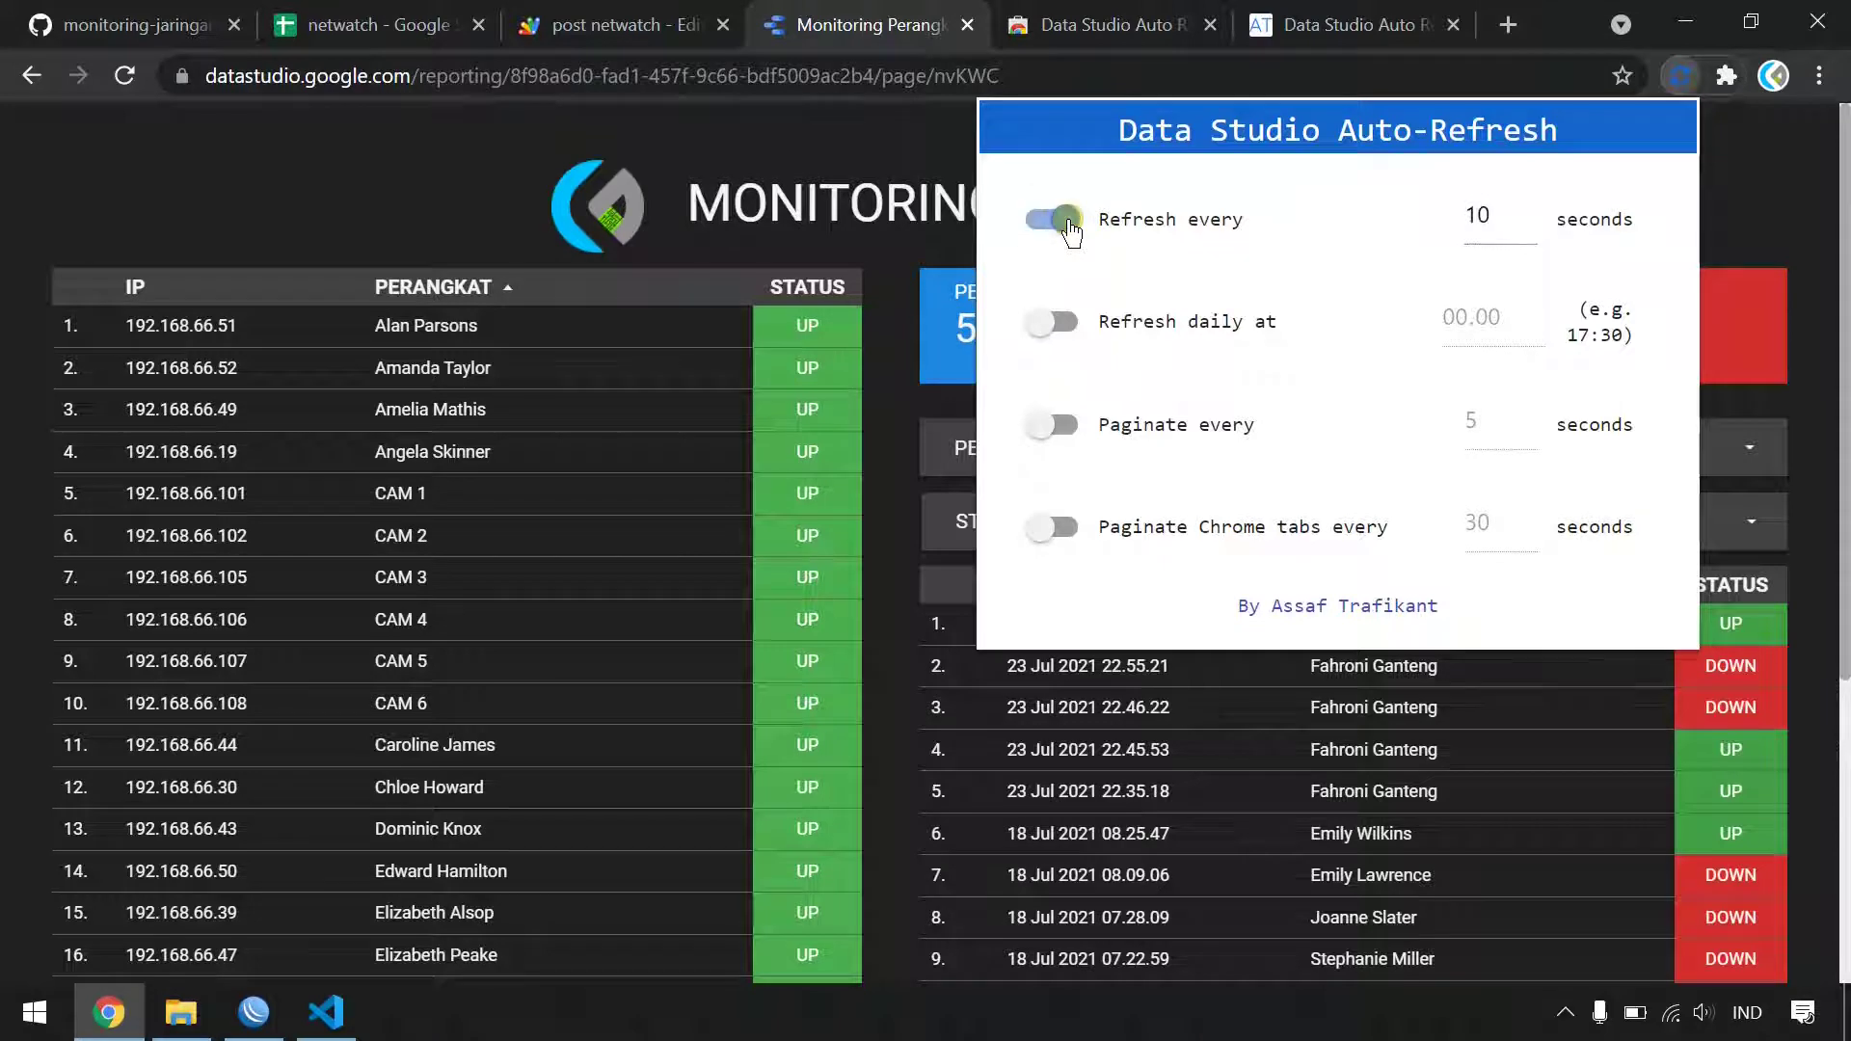
mouse_move(1490, 218)
left_click_drag(1499, 228, 1436, 215)
type("5")
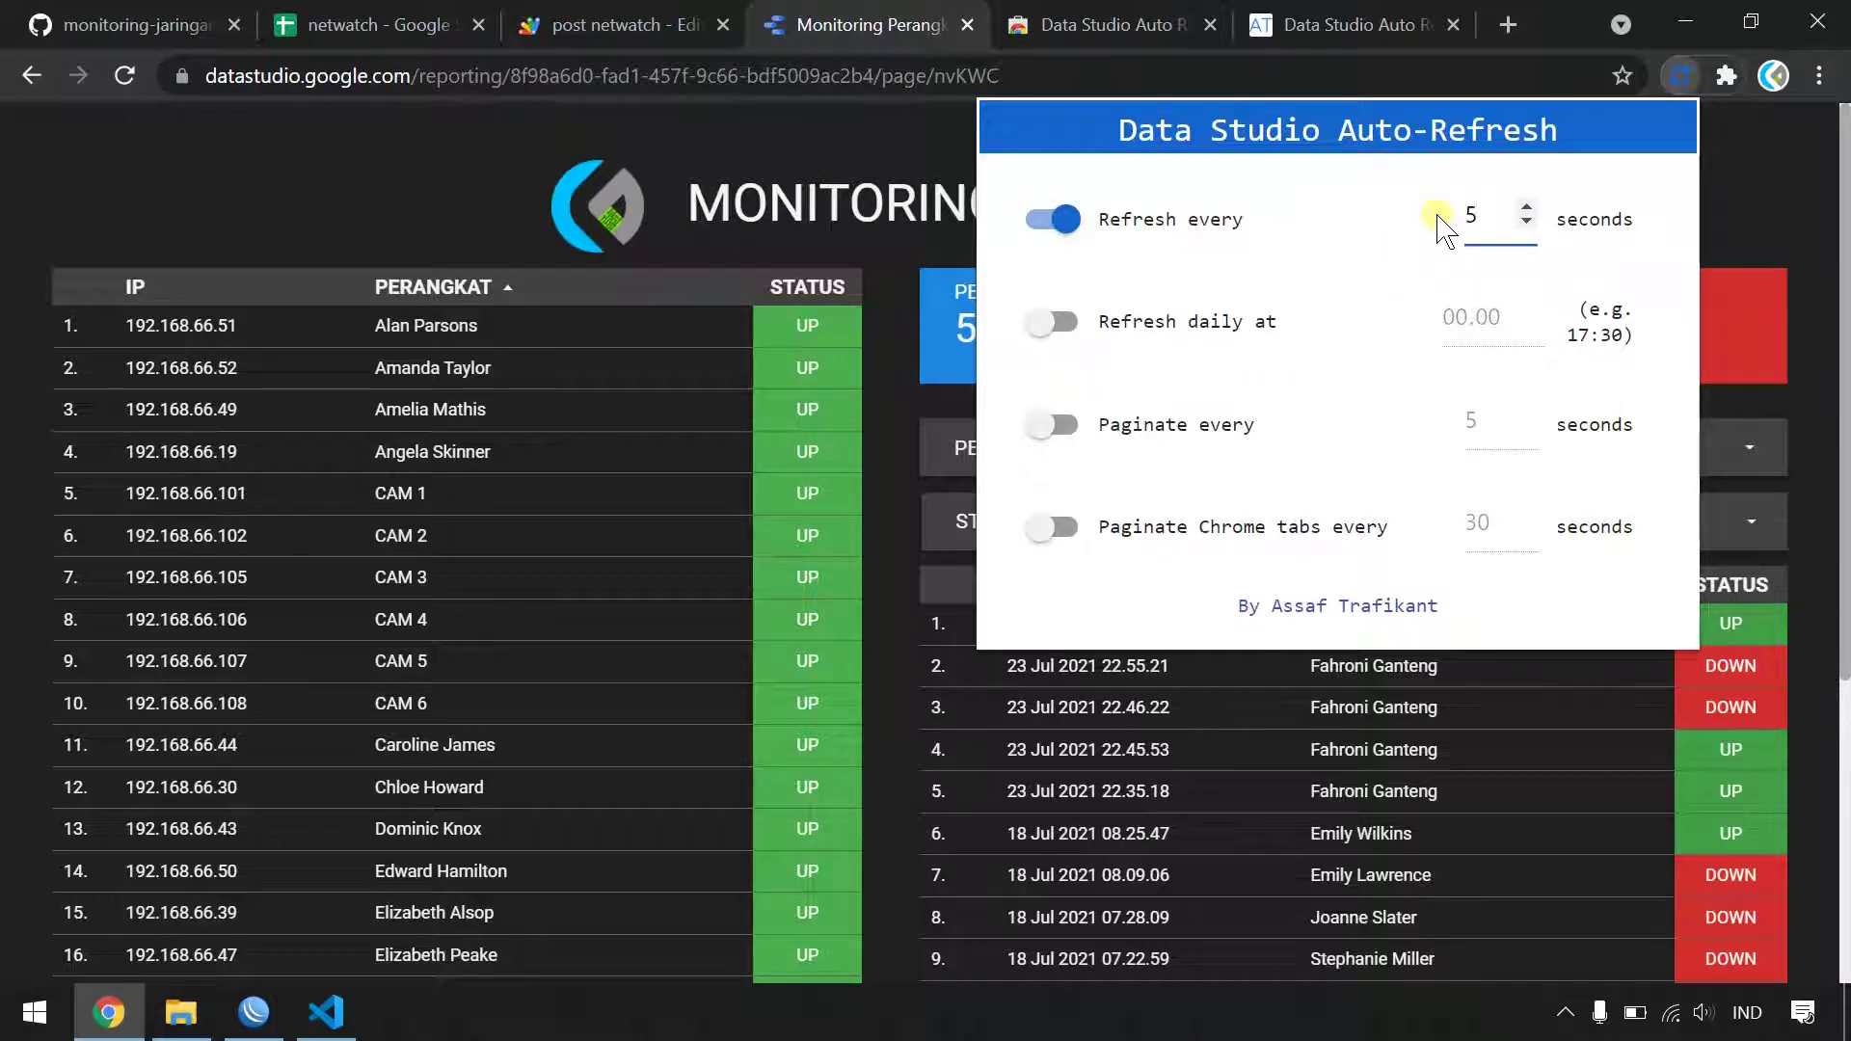
left_click(854, 154)
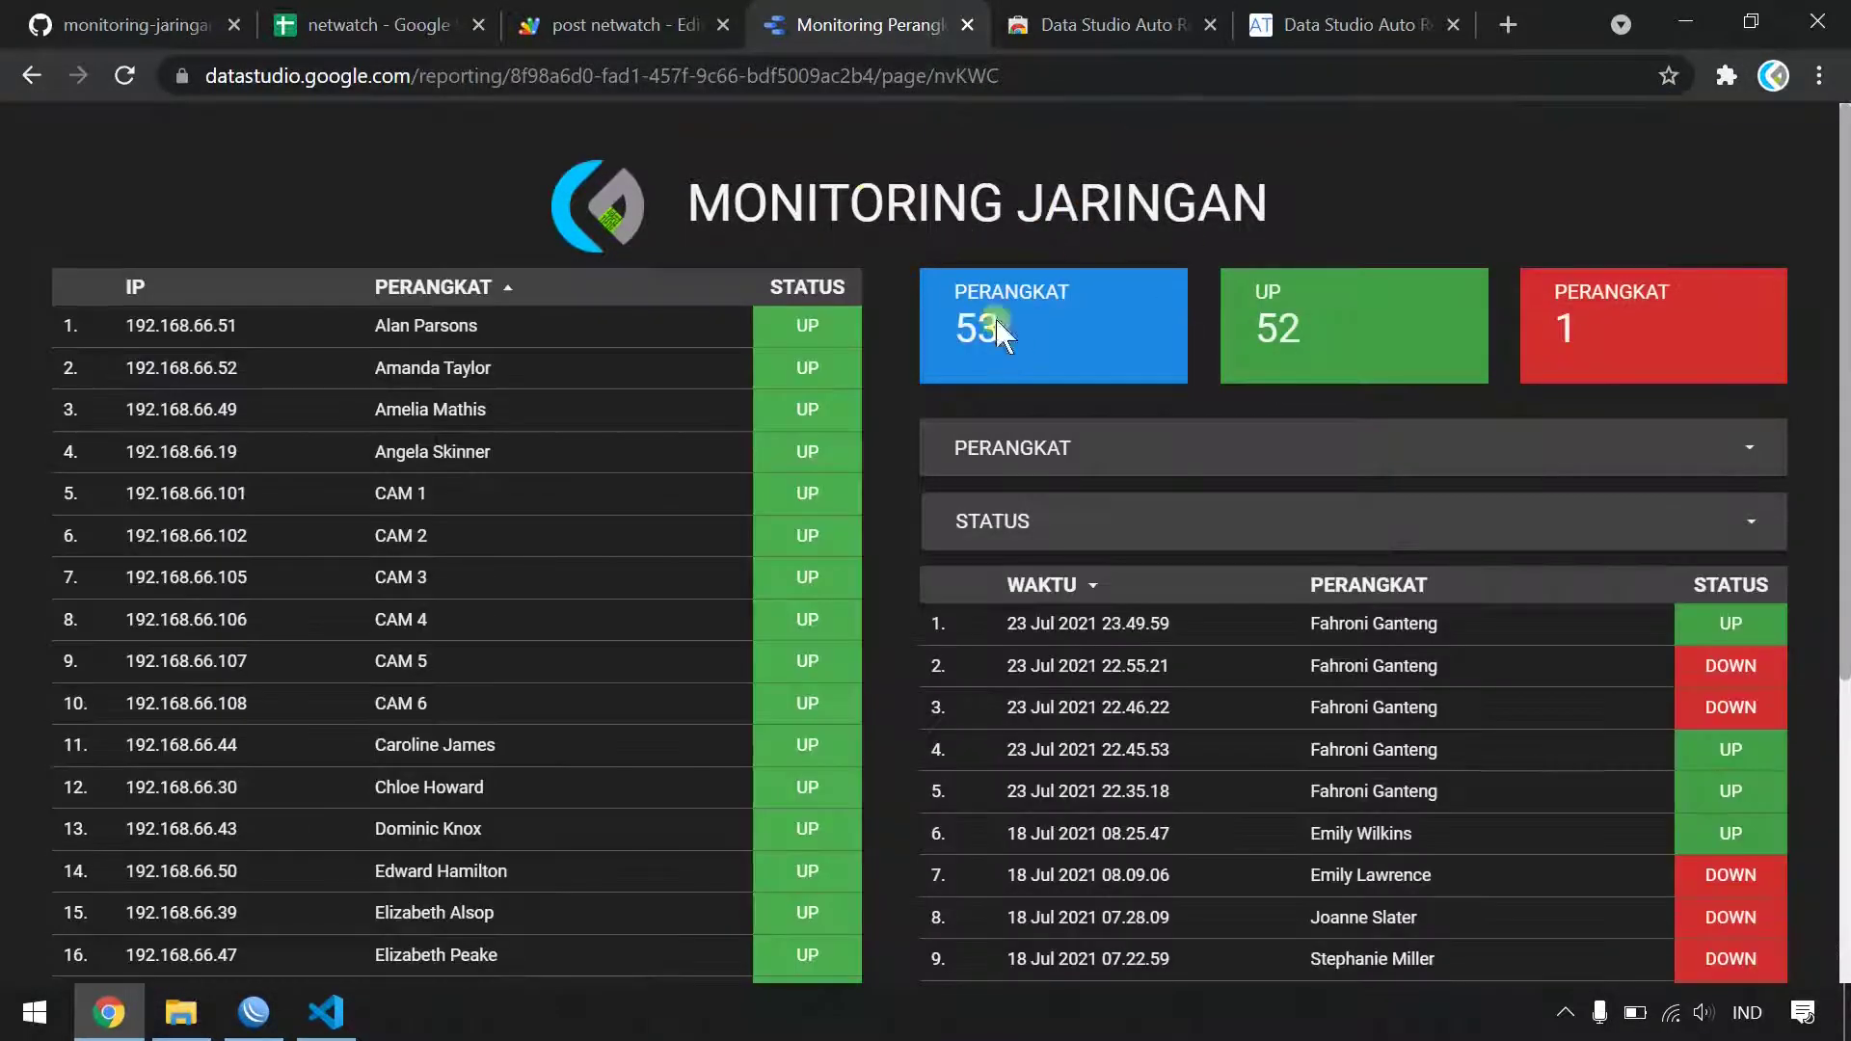
mouse_move(433, 954)
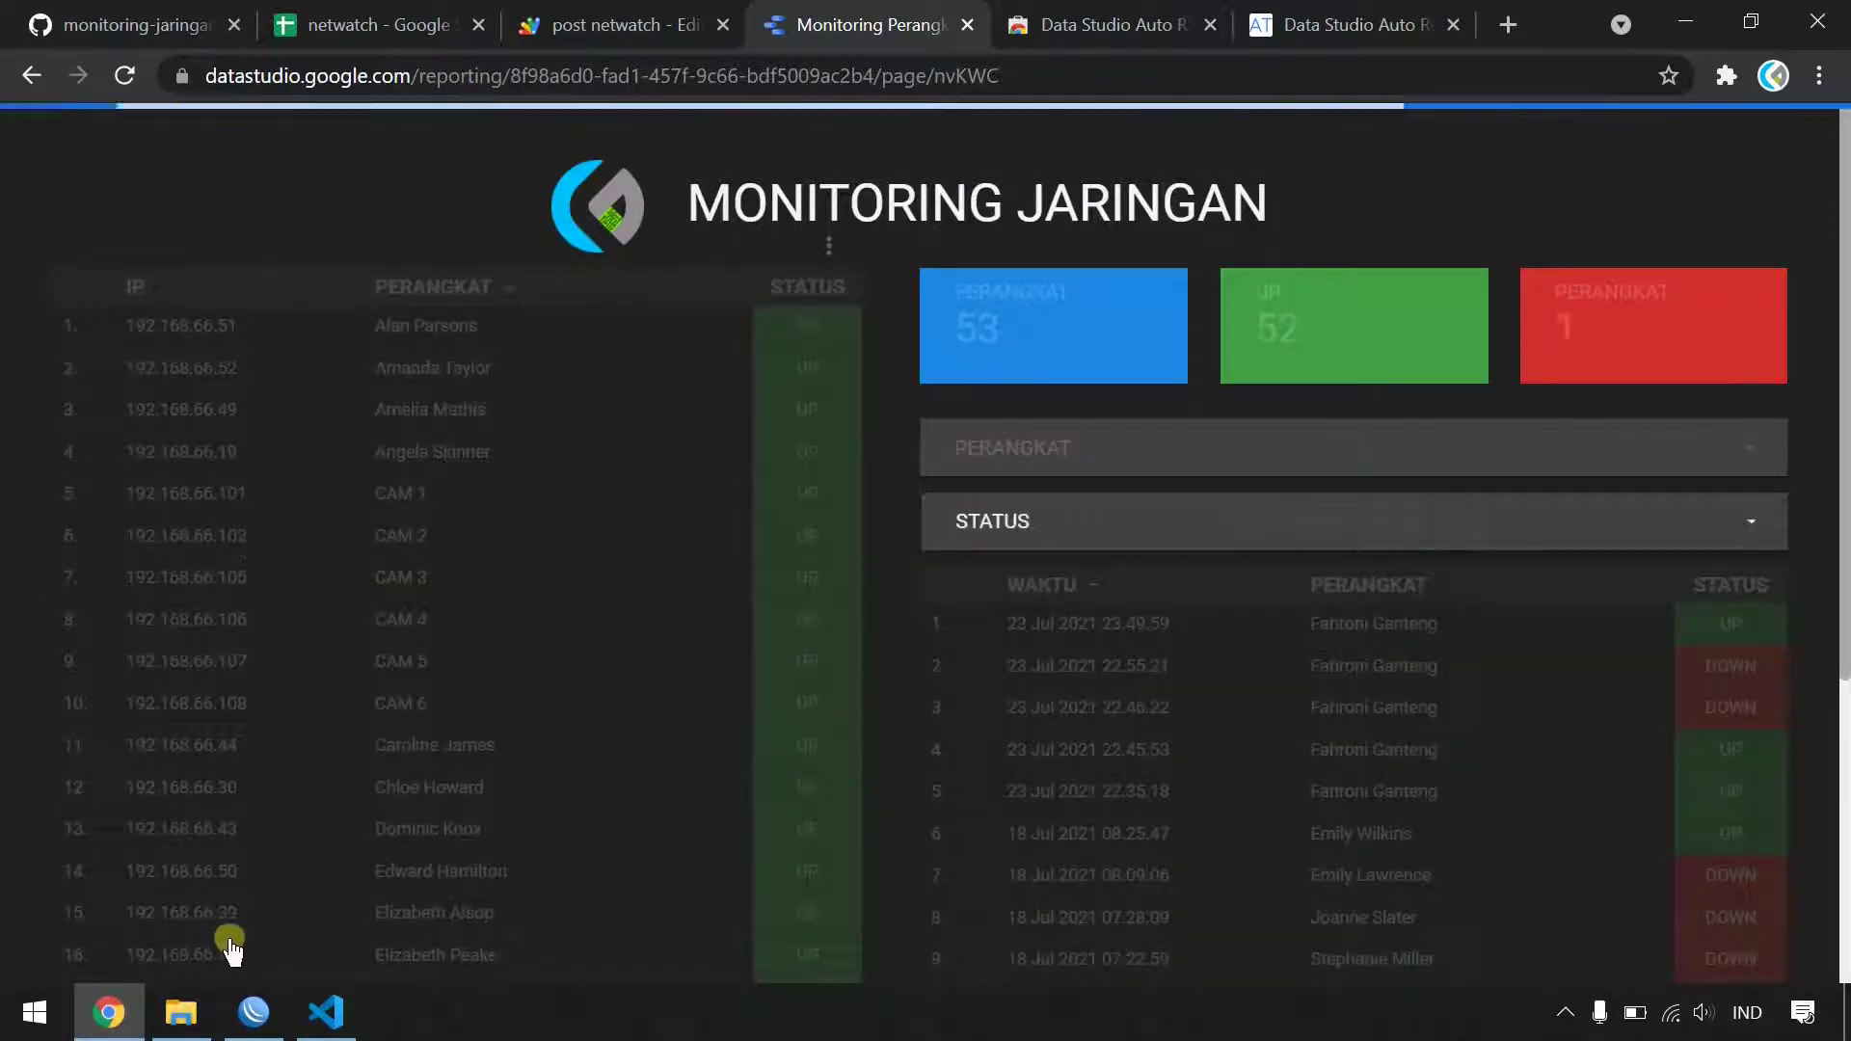
left_click(252, 1012)
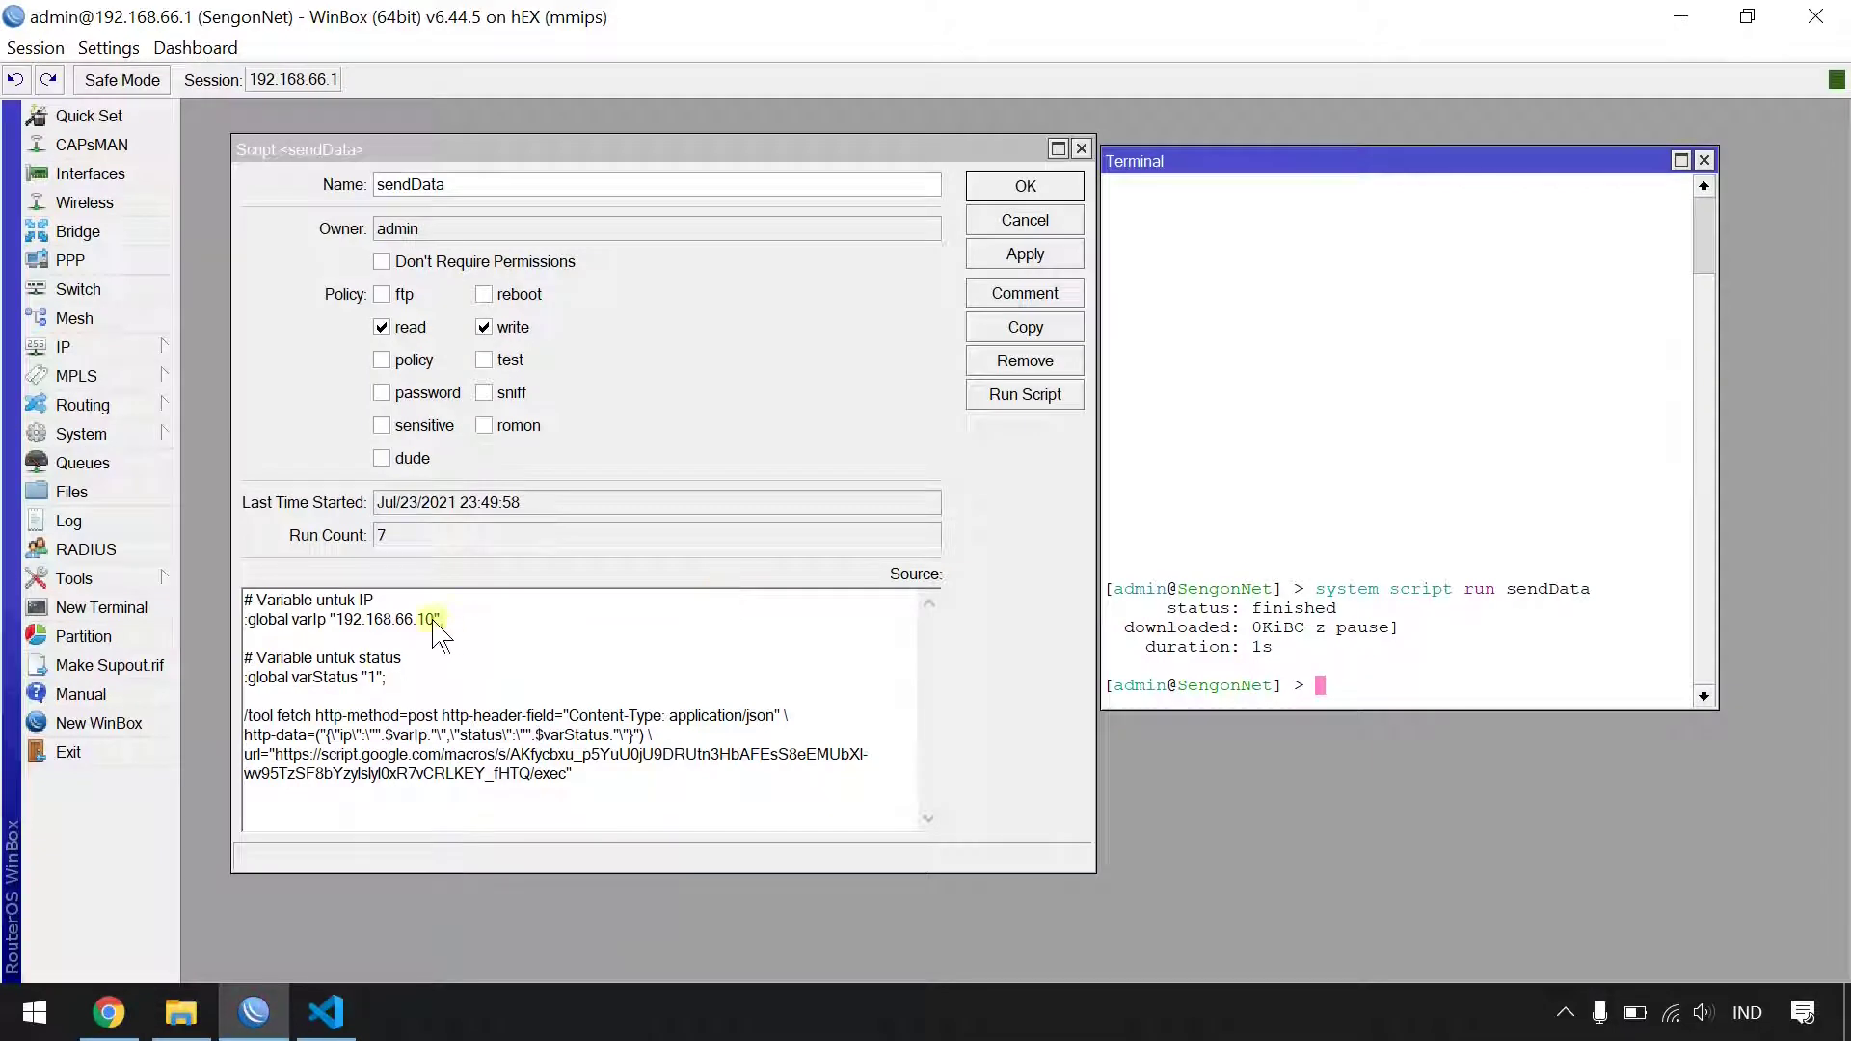
- Change the sendData script's varStatus from 1 to 0 and apply it
left_click(438, 619)
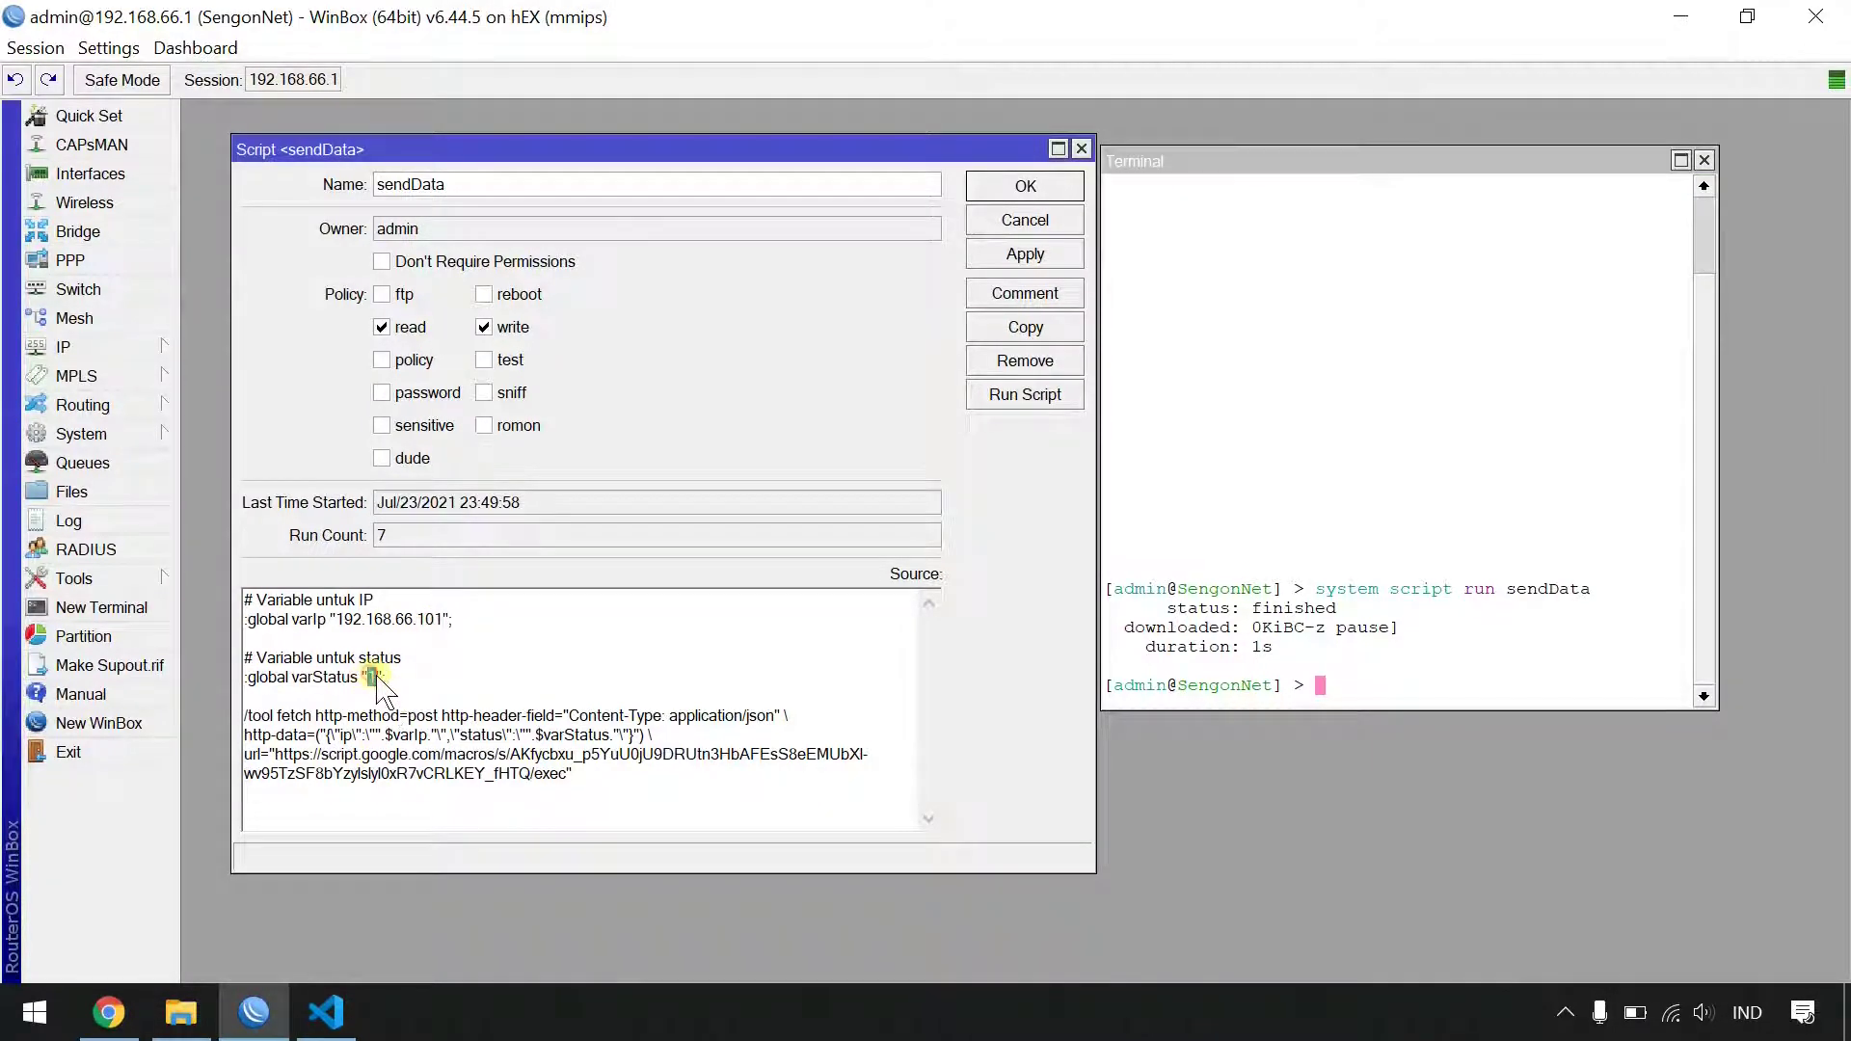
type("0")
left_click(1020, 256)
- Rerun sendData from the terminal, raising its run count to 8
left_click(1403, 429)
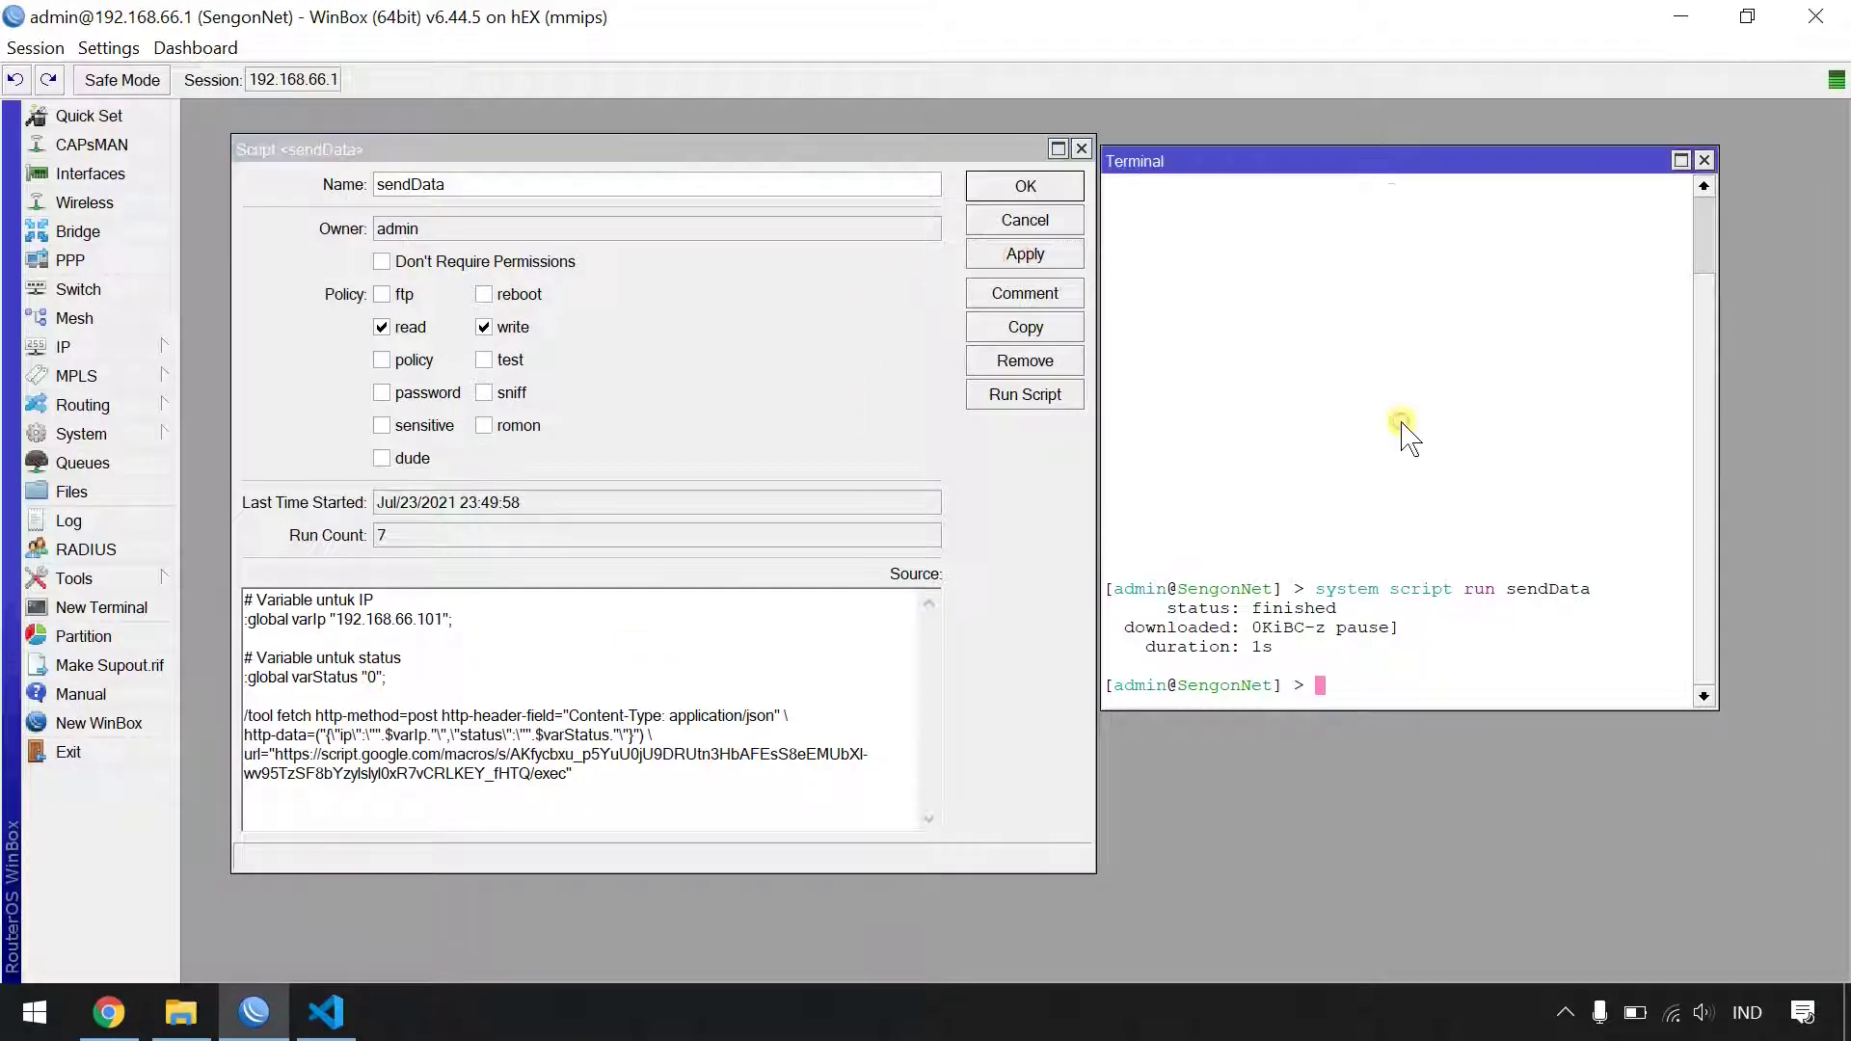
key("Up")
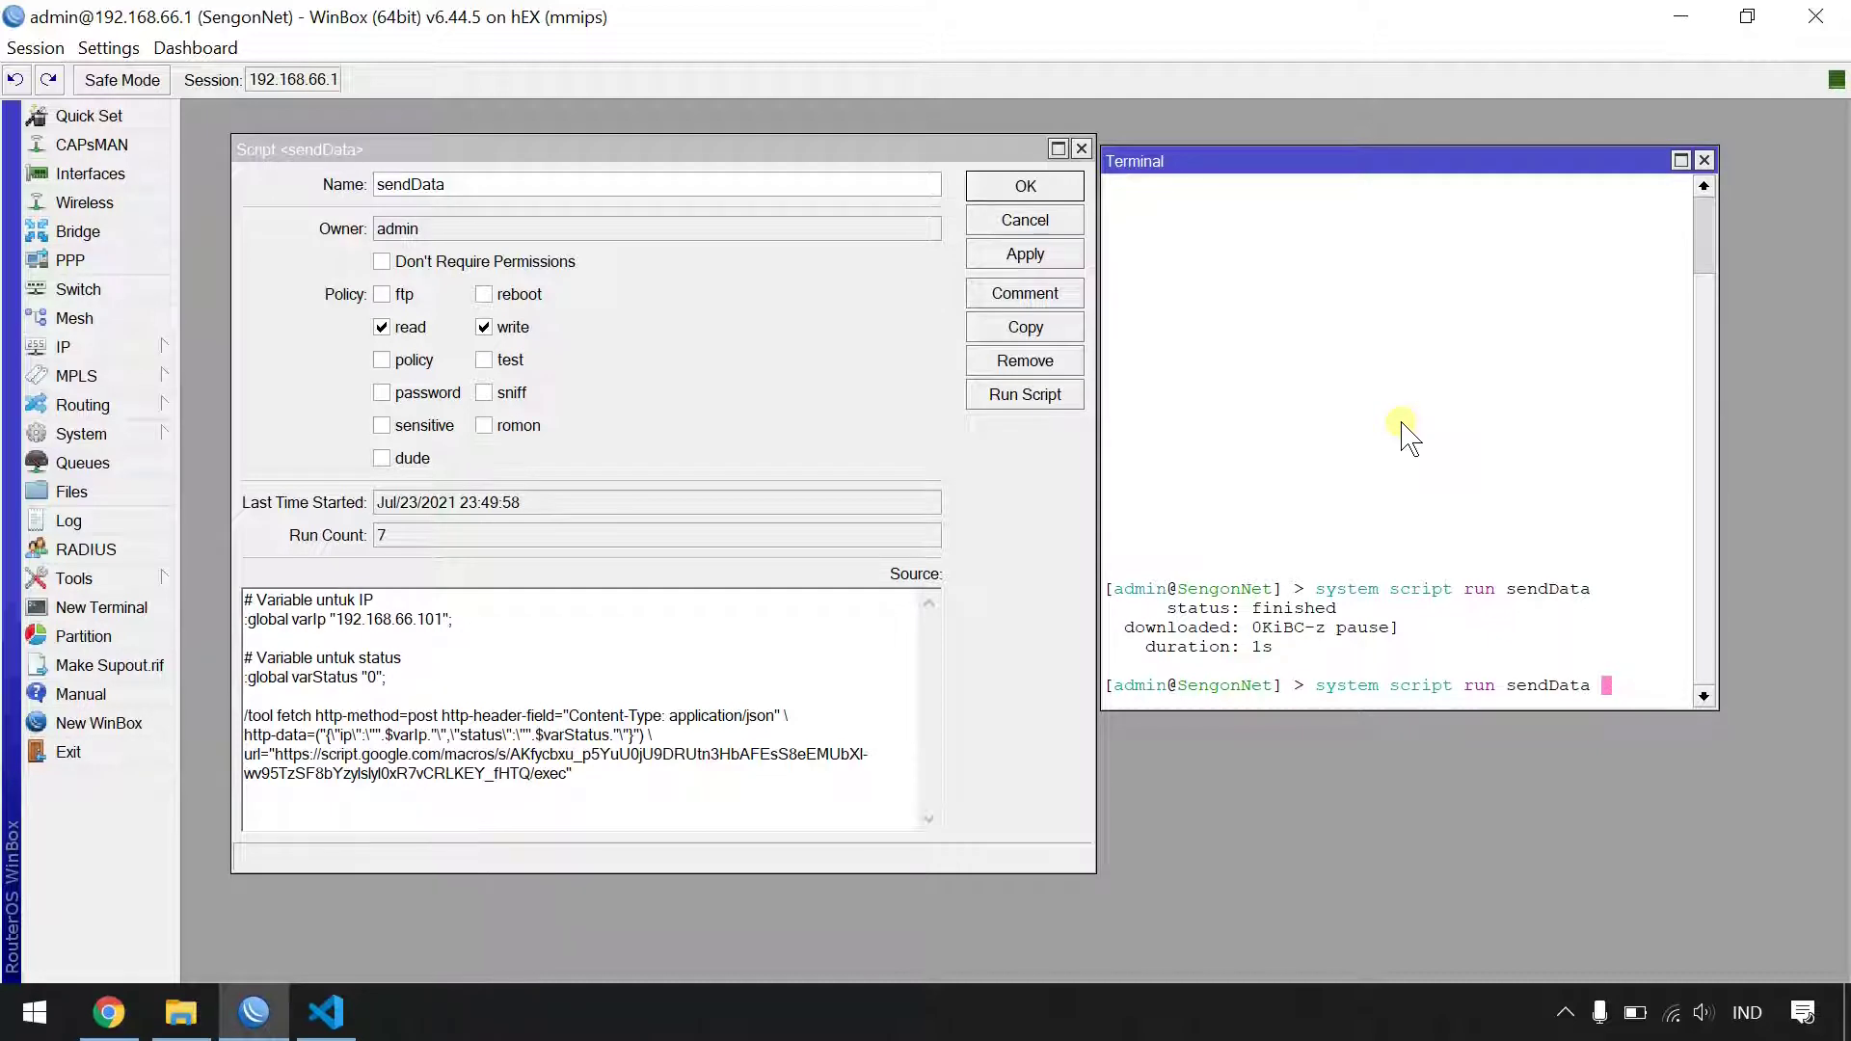
key("Return")
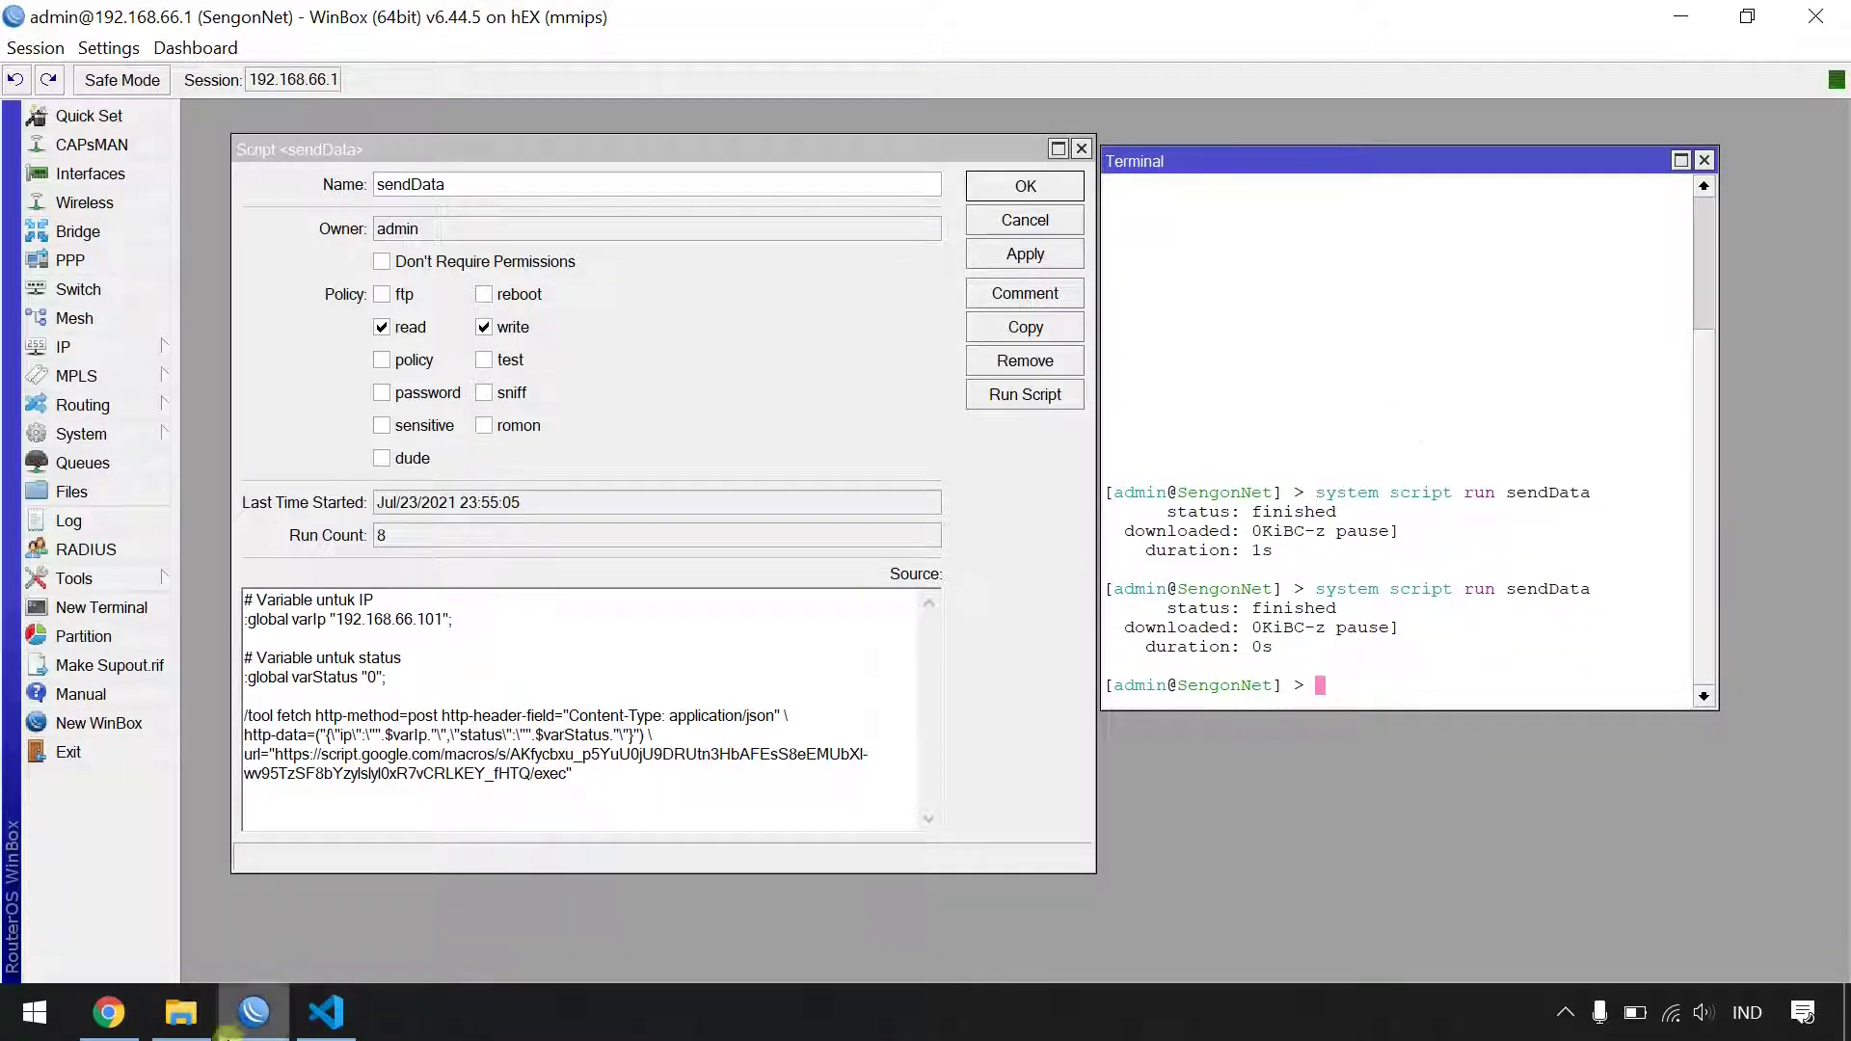
left_click(109, 1026)
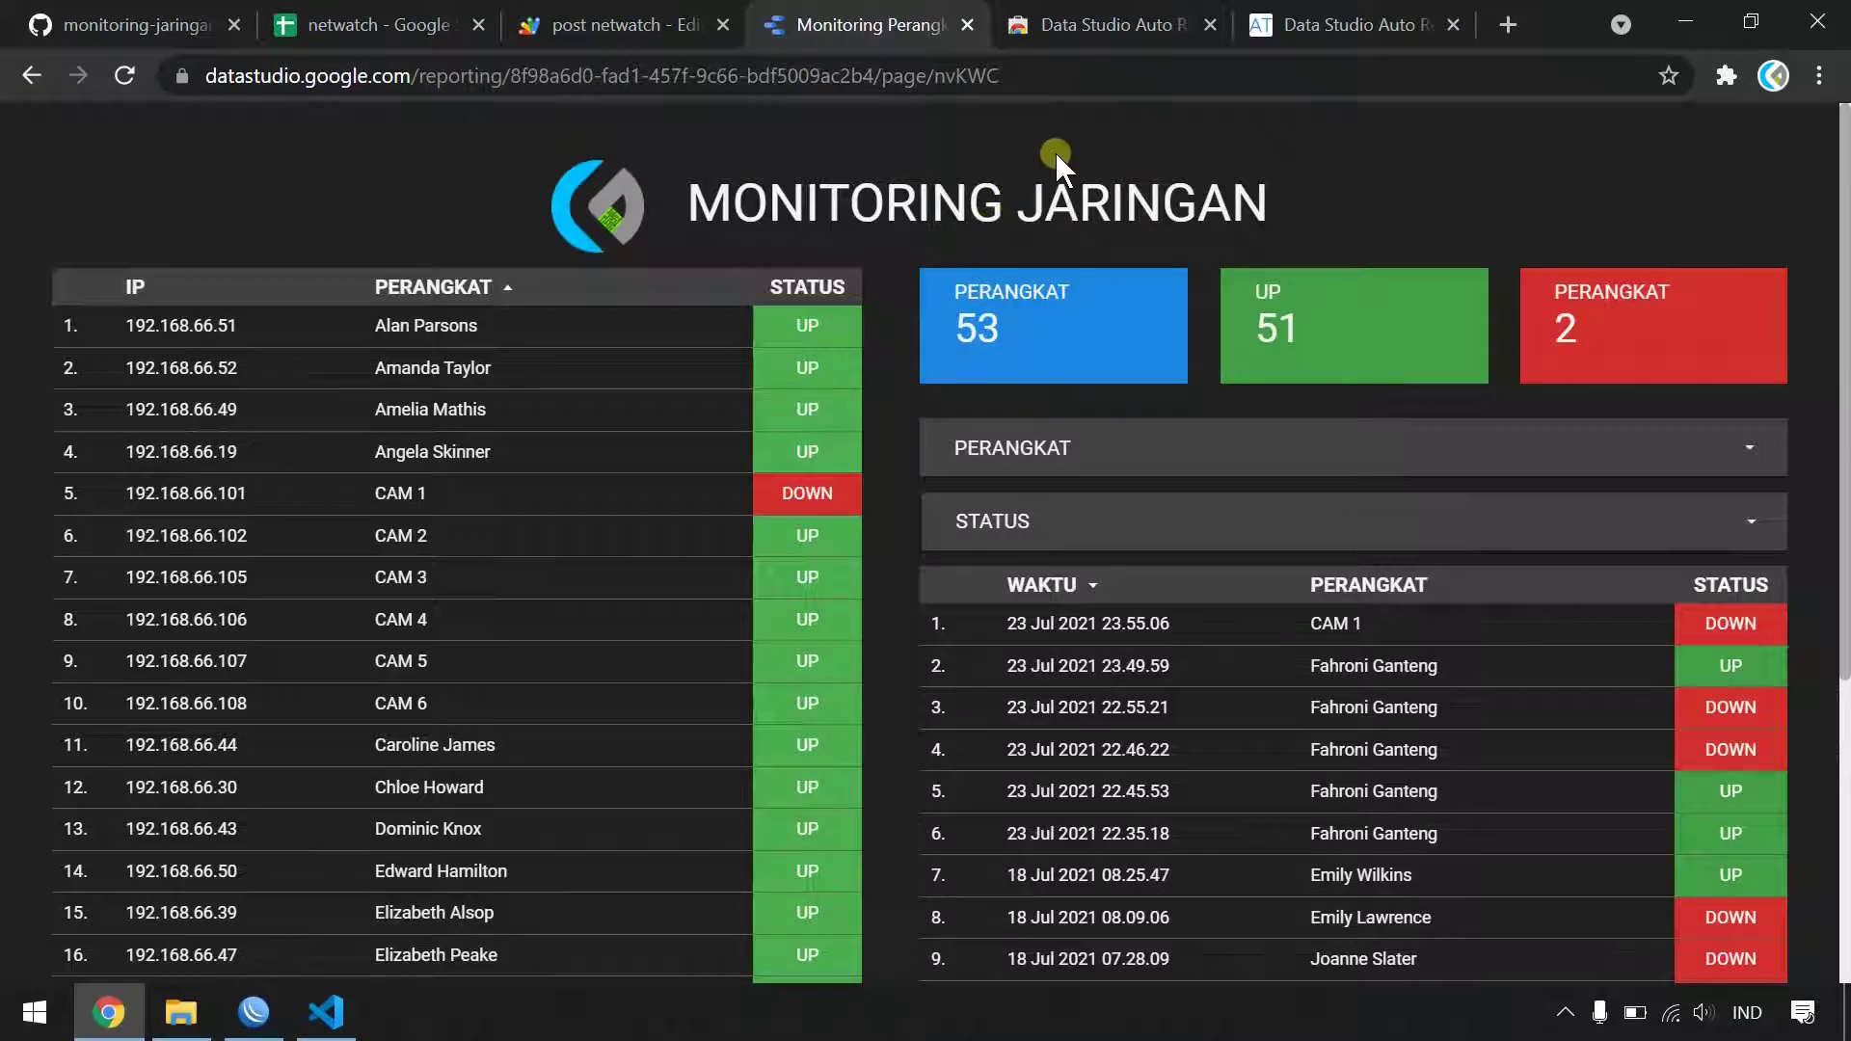
- Zoom the dashboard out and turn off the Auto Refresh extension's 'Refresh every' timer
key("ctrl+minus")
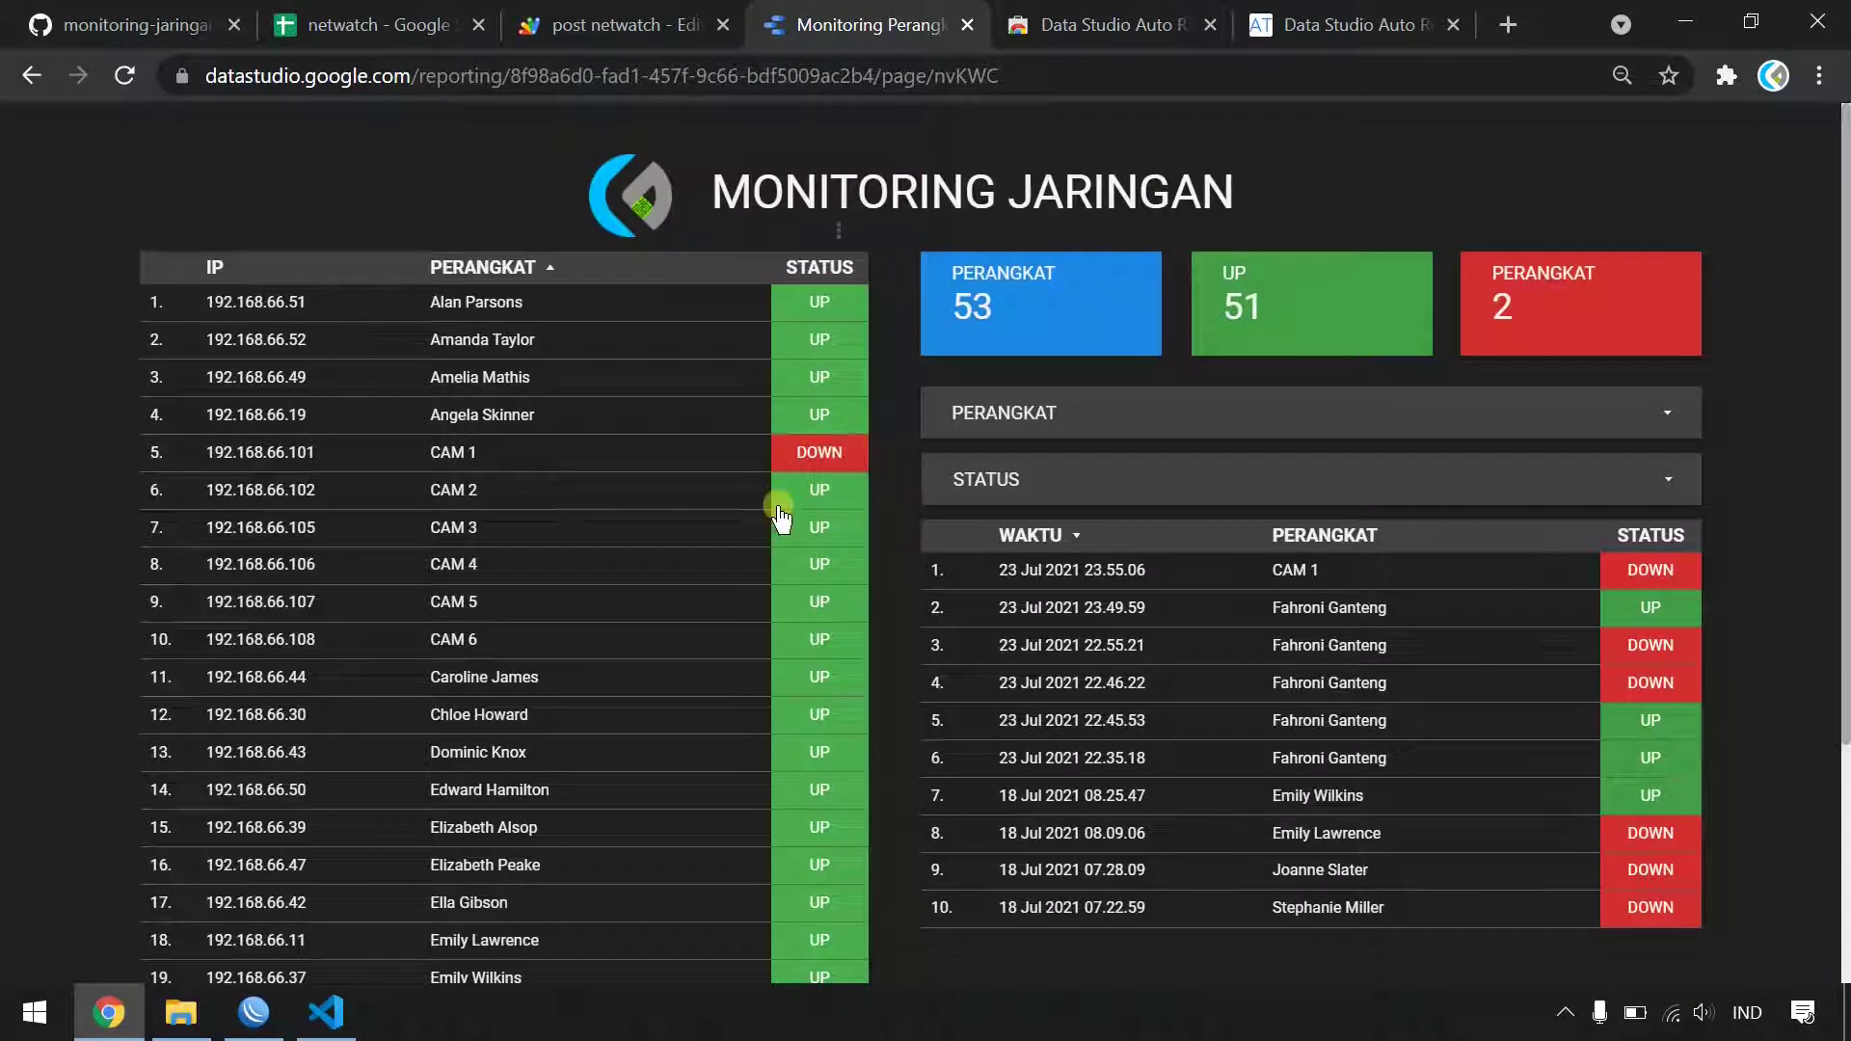
left_click(1724, 81)
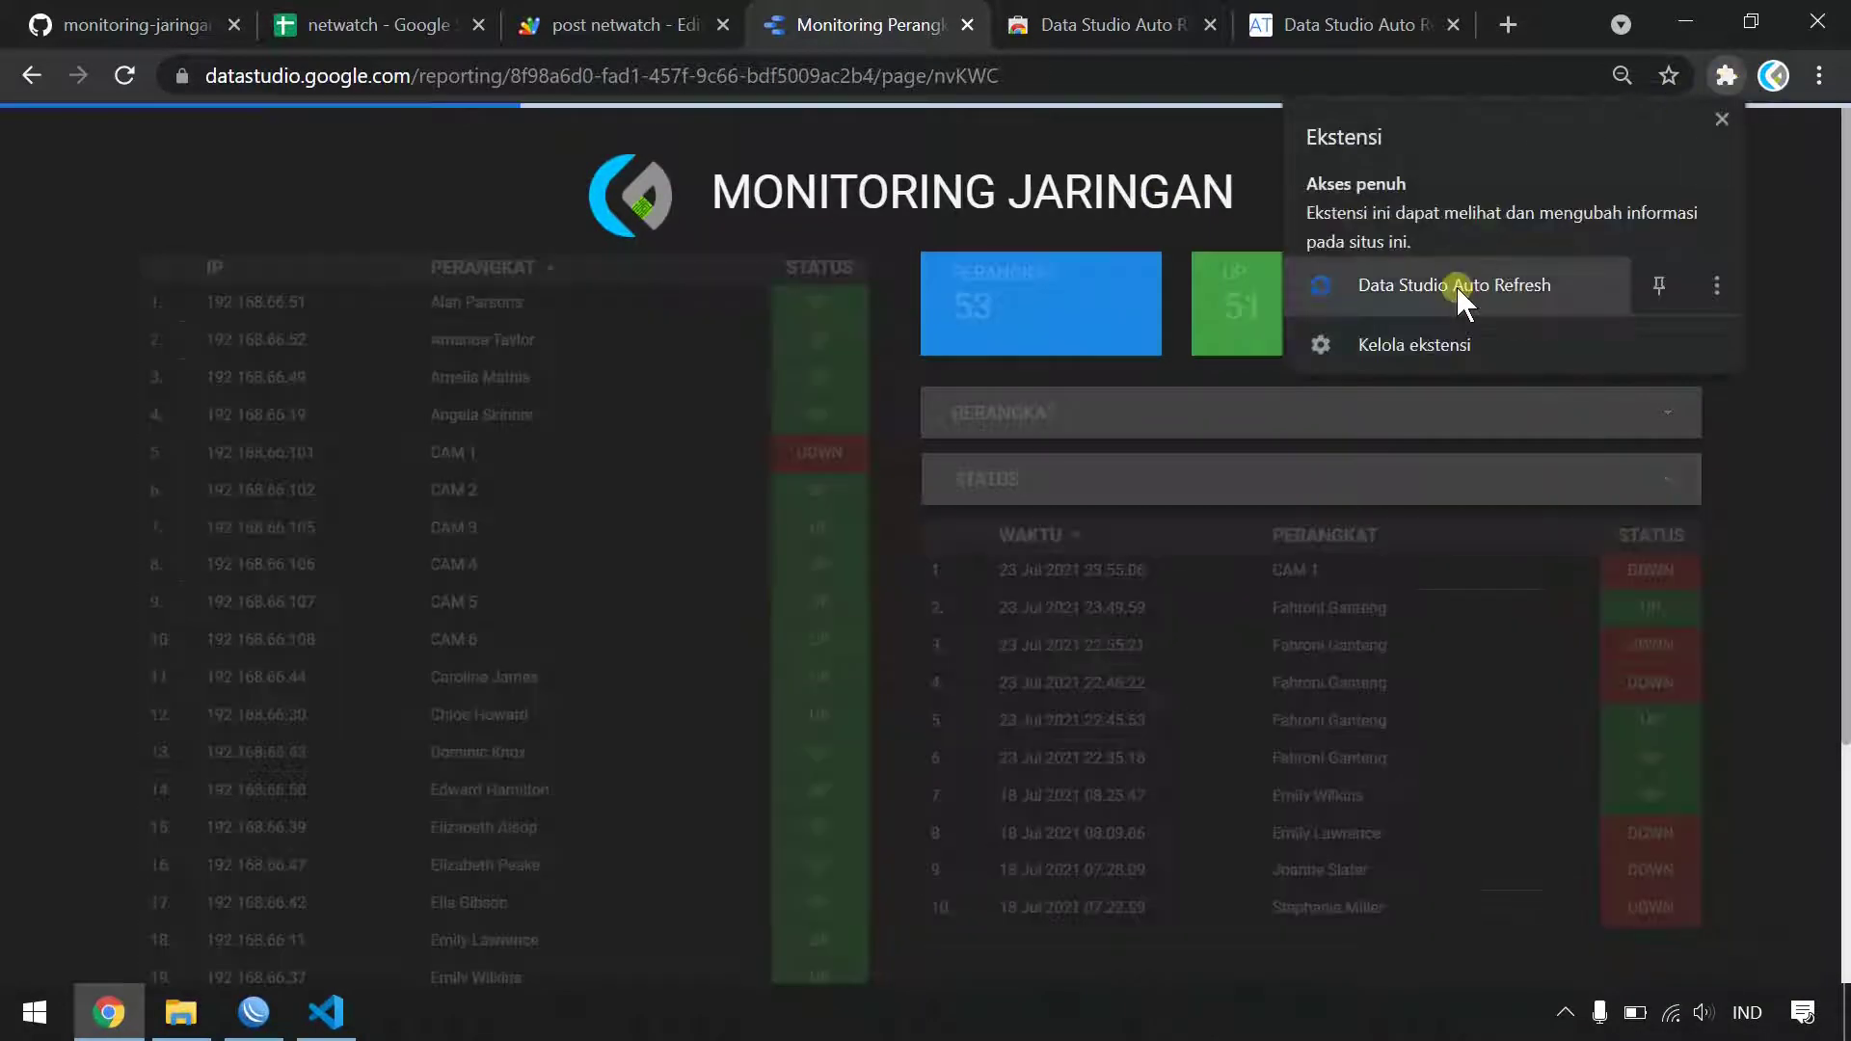
left_click(1455, 287)
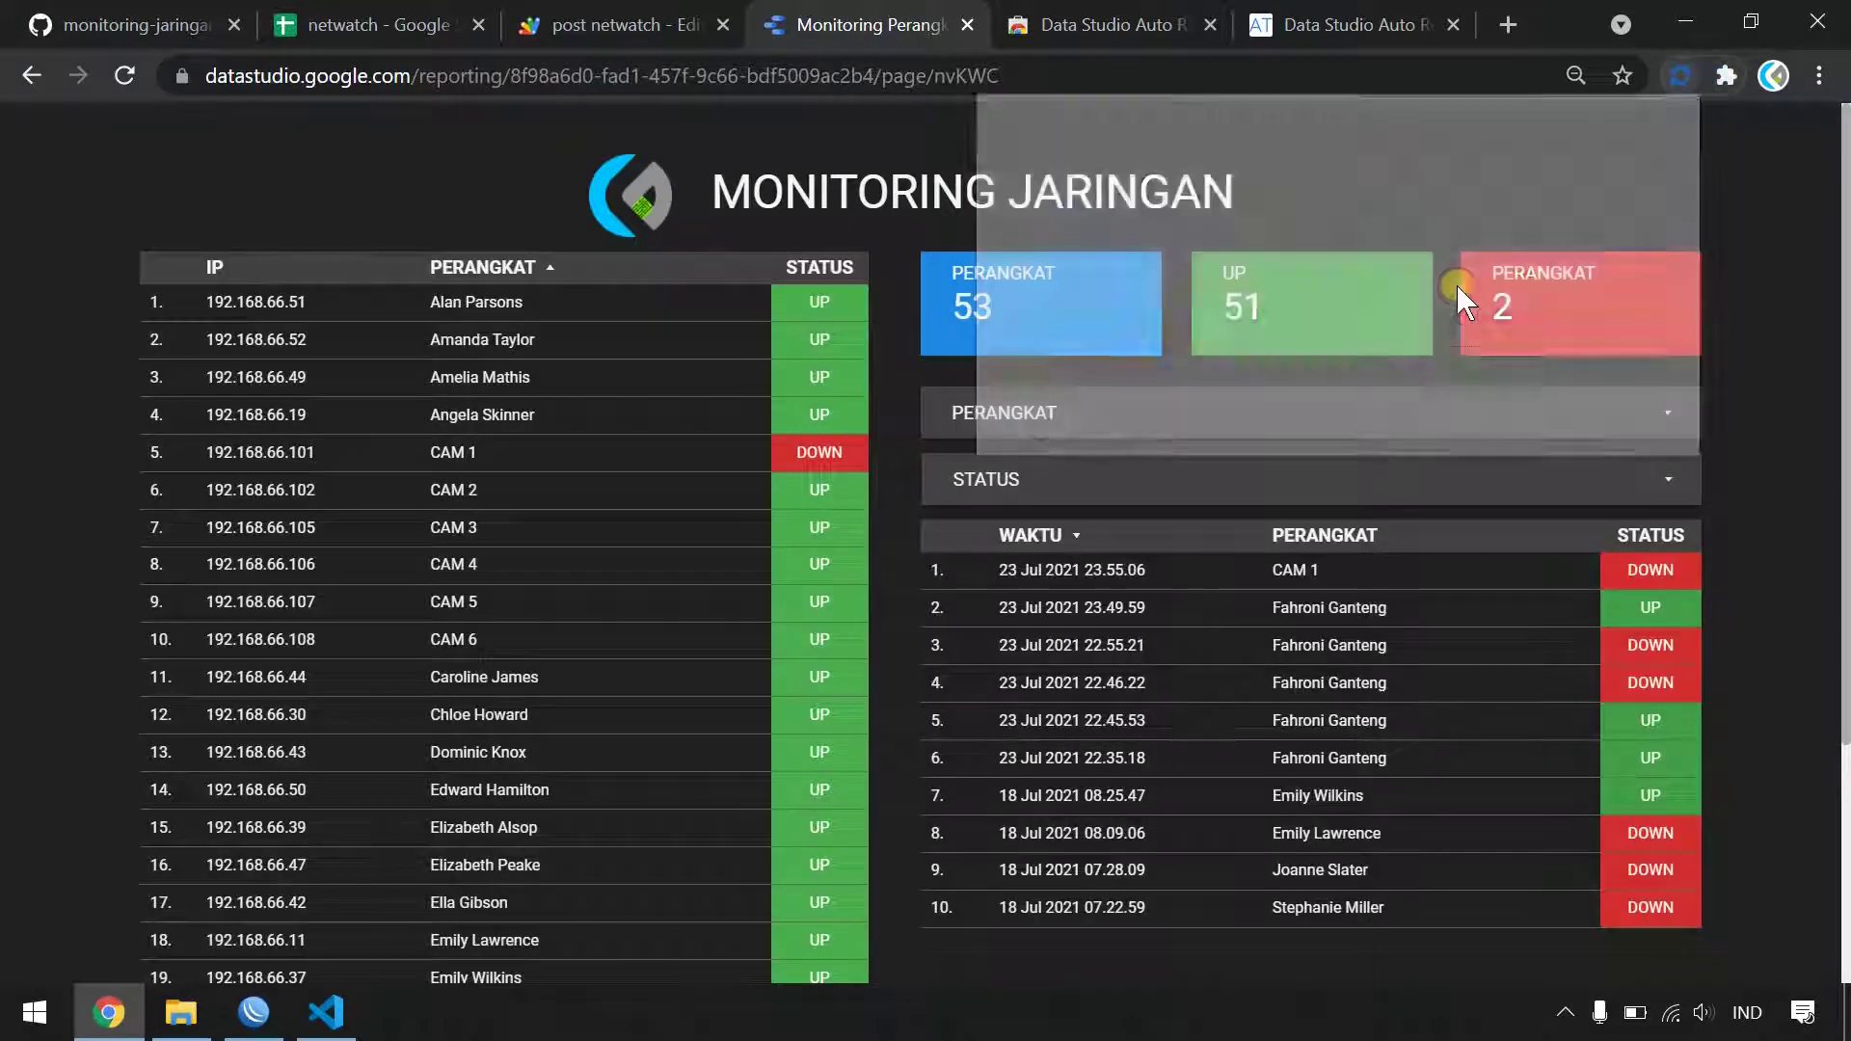
left_click(1054, 224)
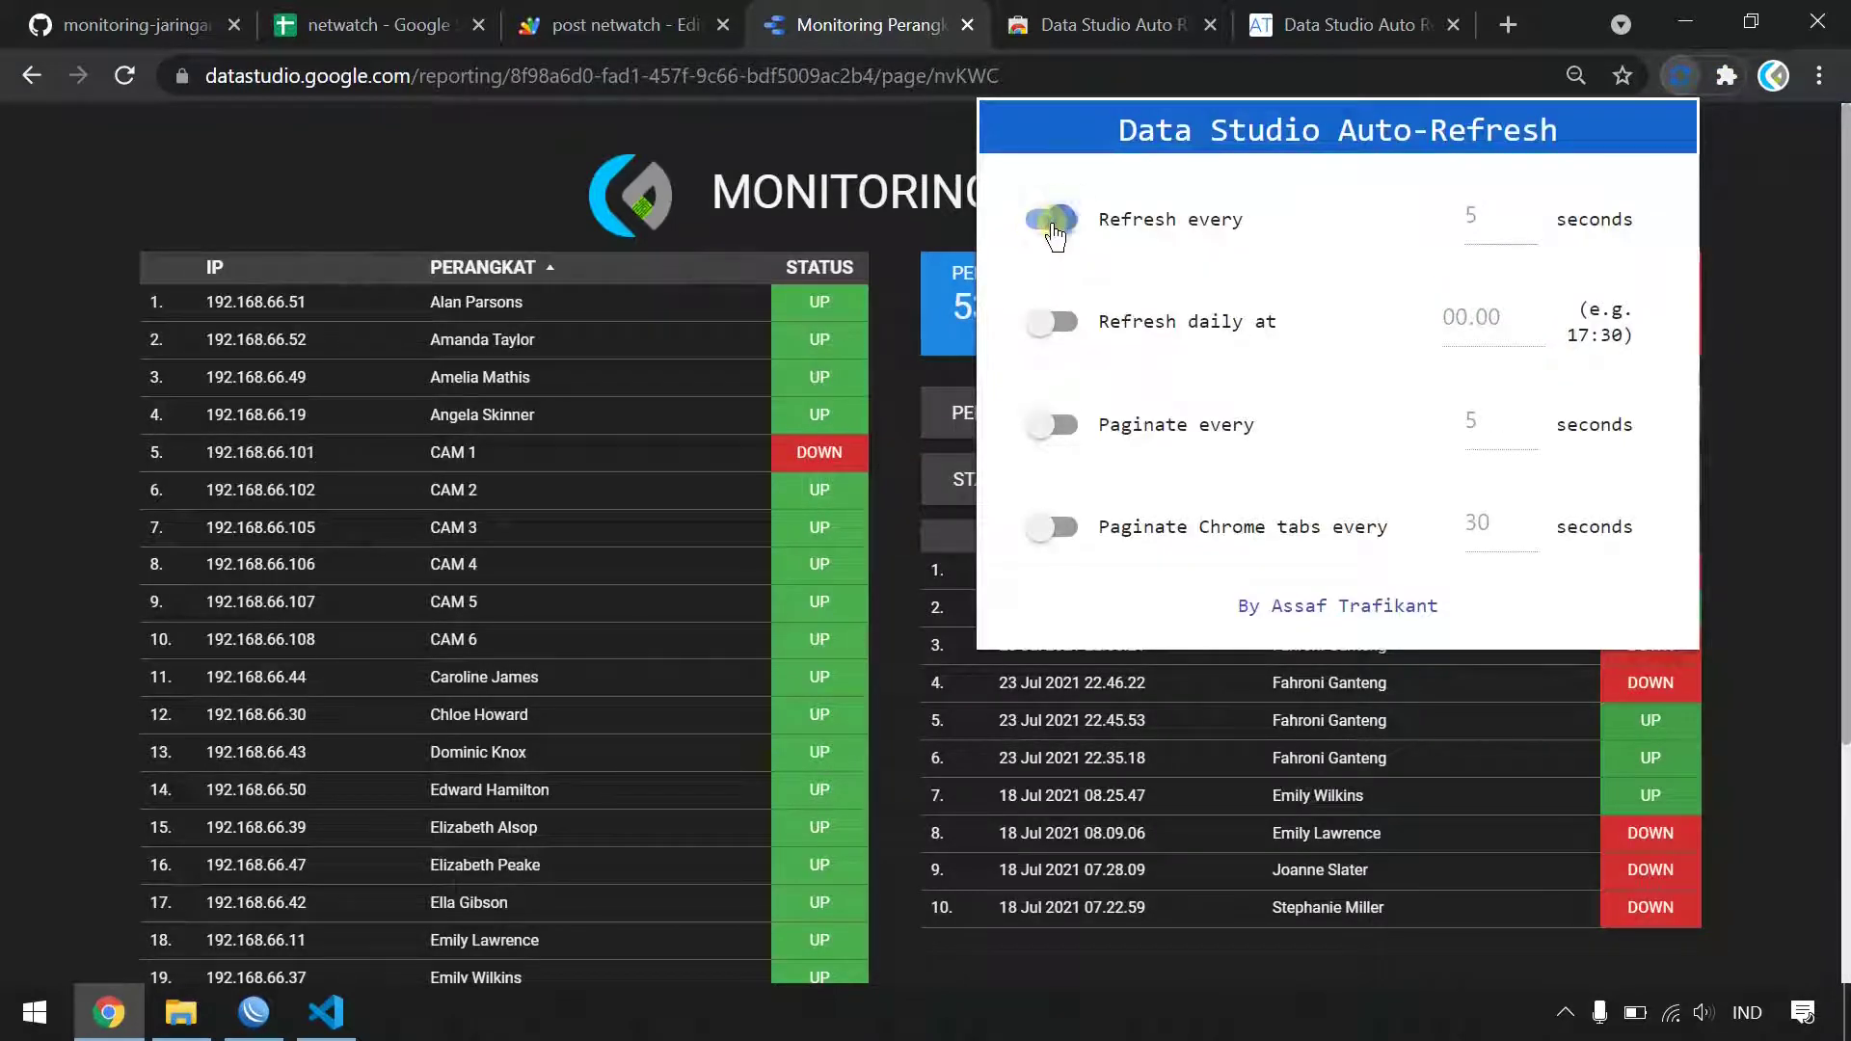
left_click(1759, 349)
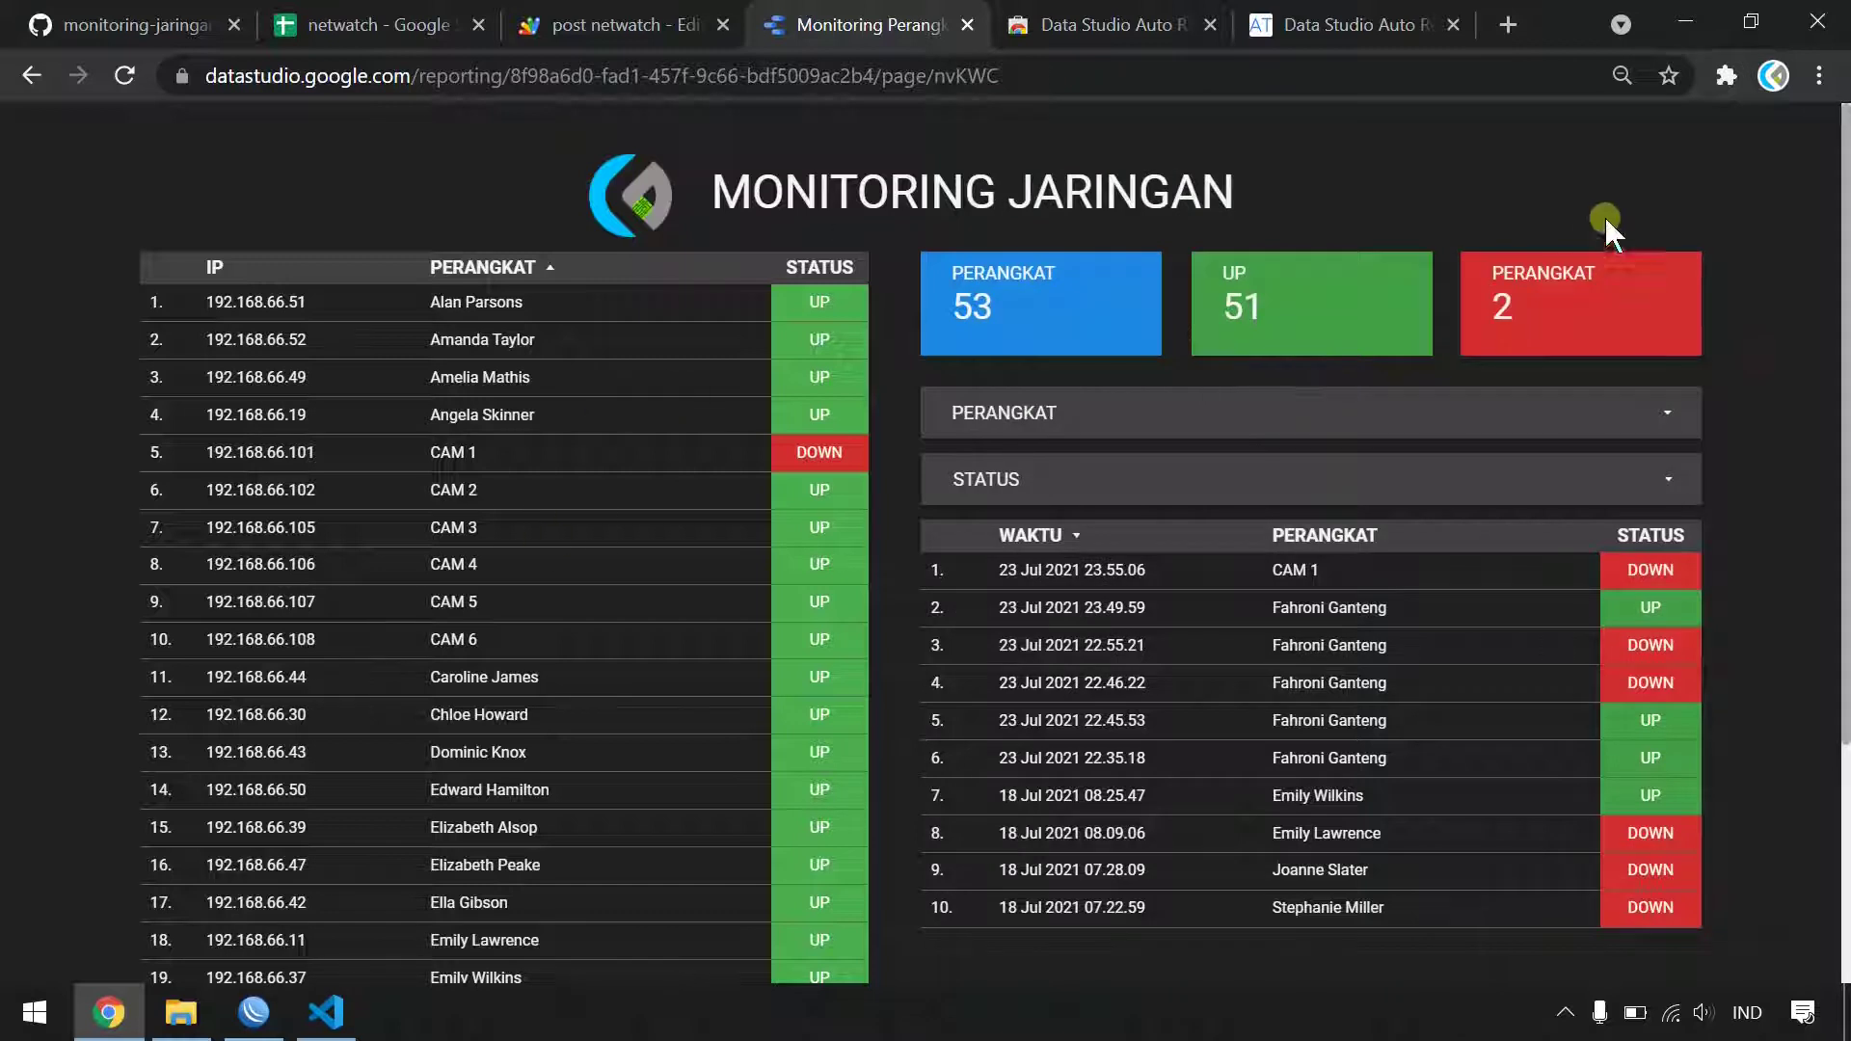
mouse_move(453, 564)
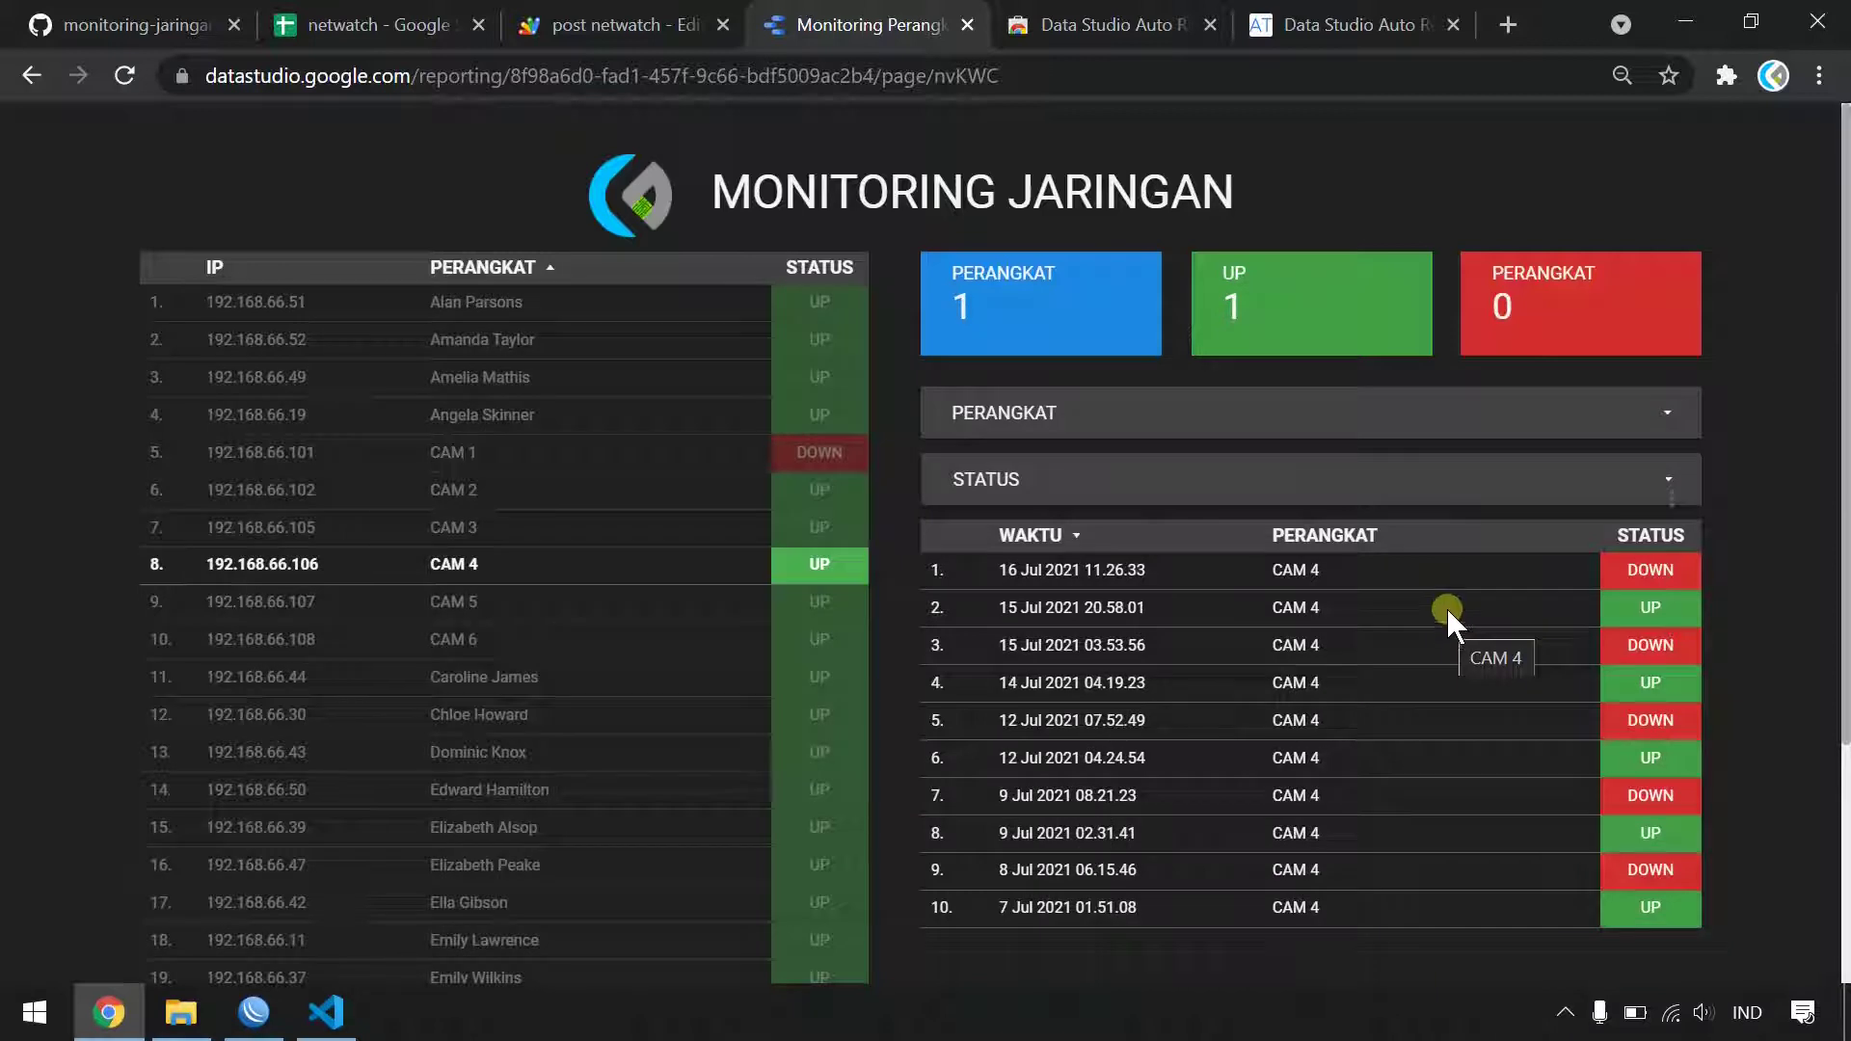
mouse_move(1530, 159)
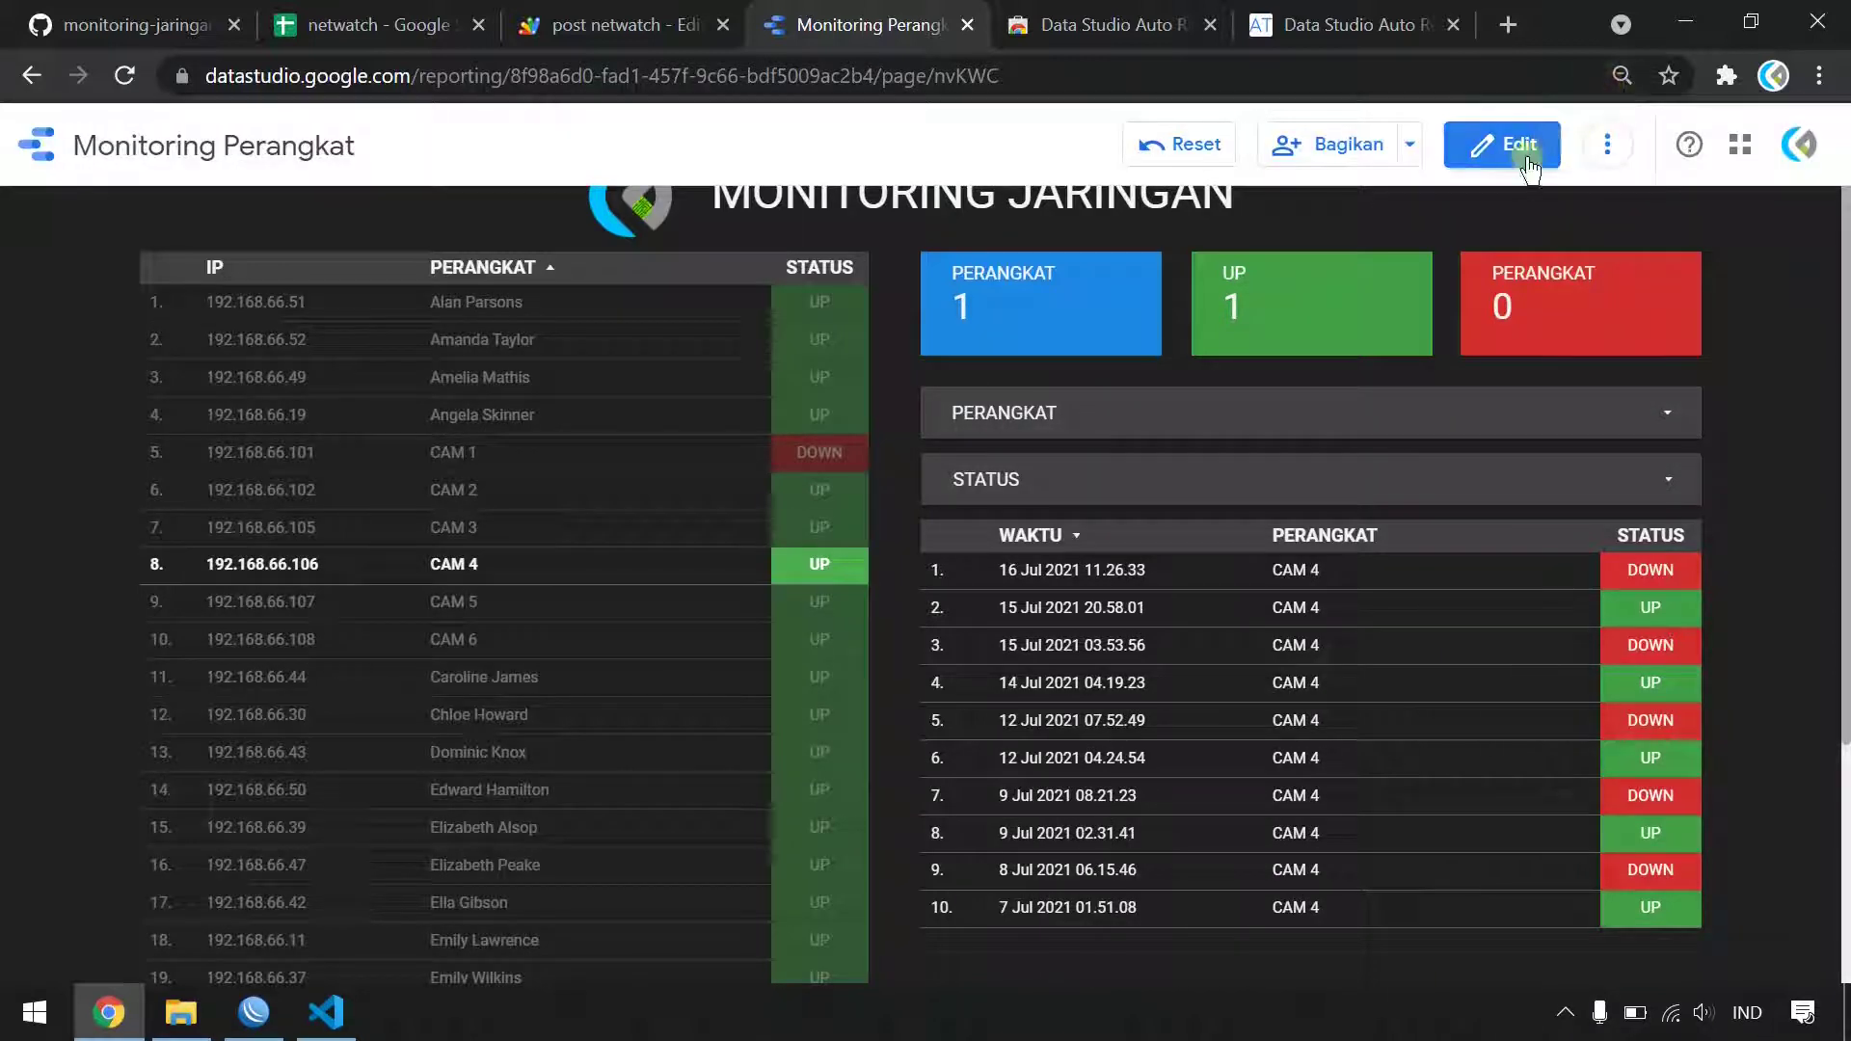
- Return to edit mode, inspect the UP and DOWN scorecards, and open the Bagikan sharing options
left_click(1495, 154)
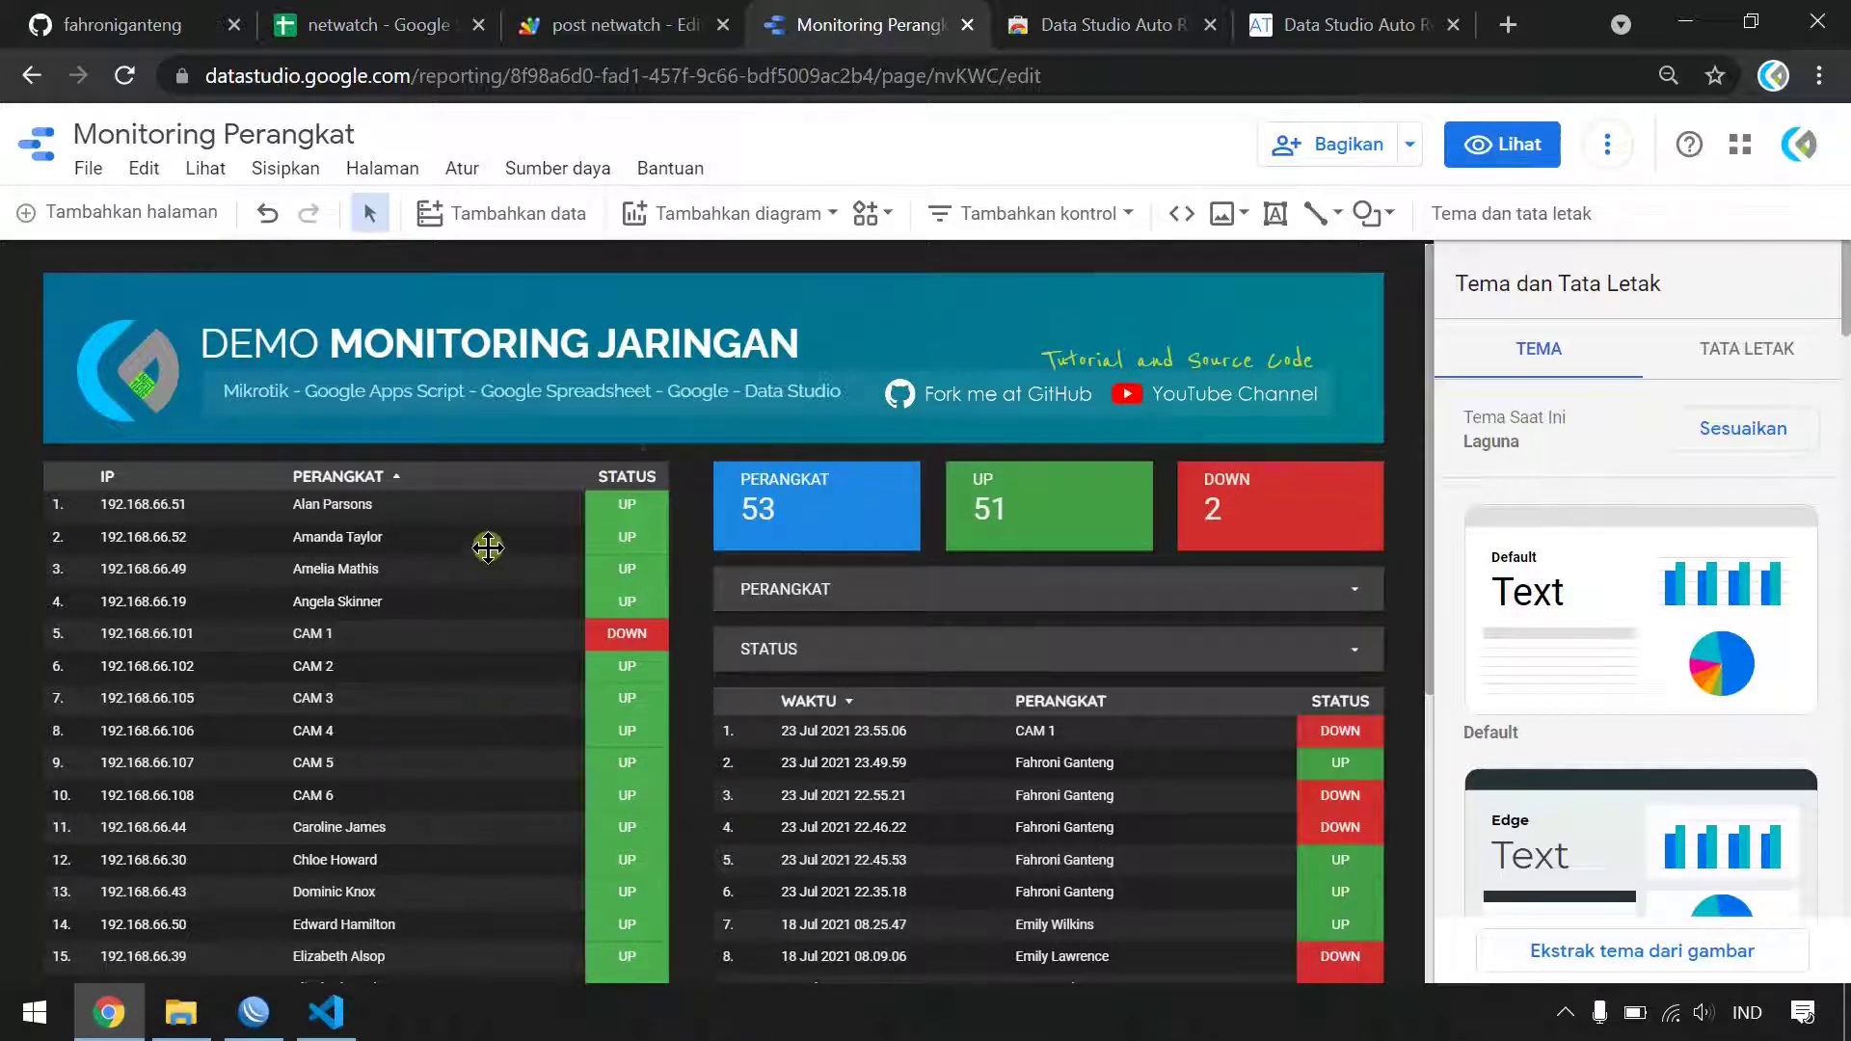
left_click(1243, 482)
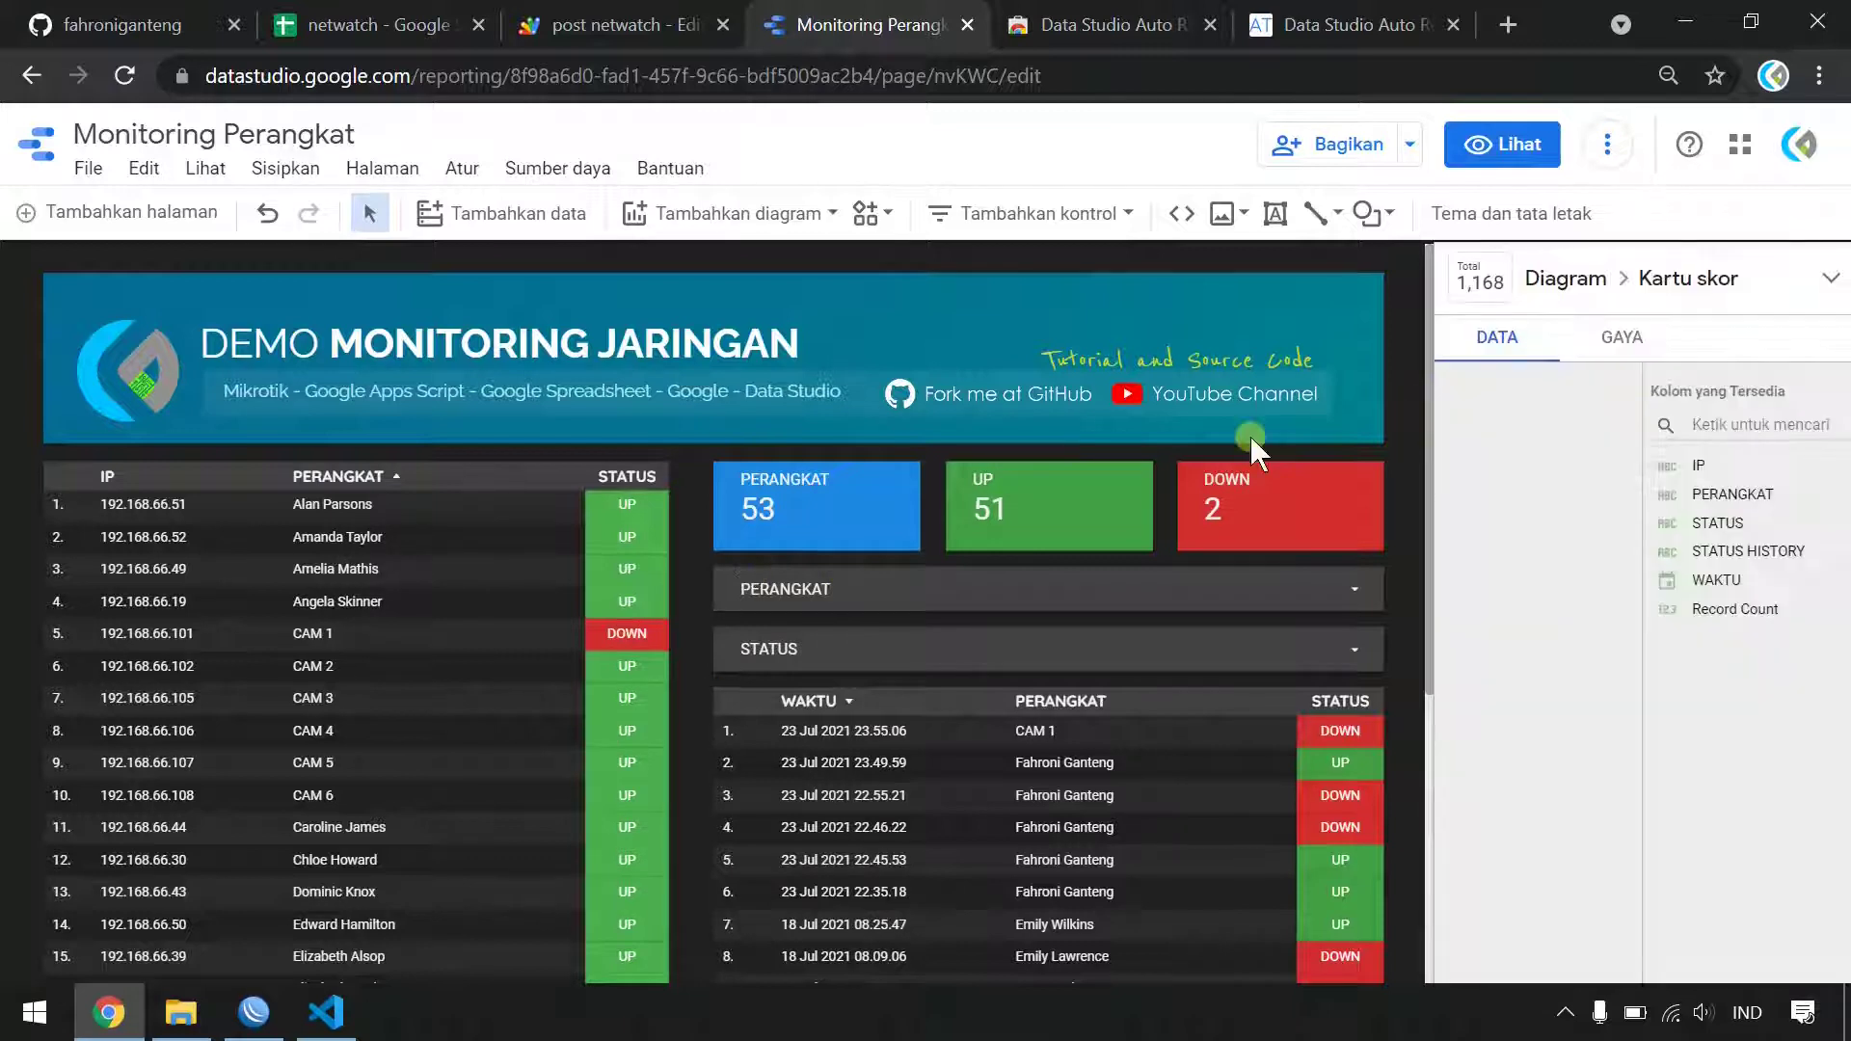
key("Escape")
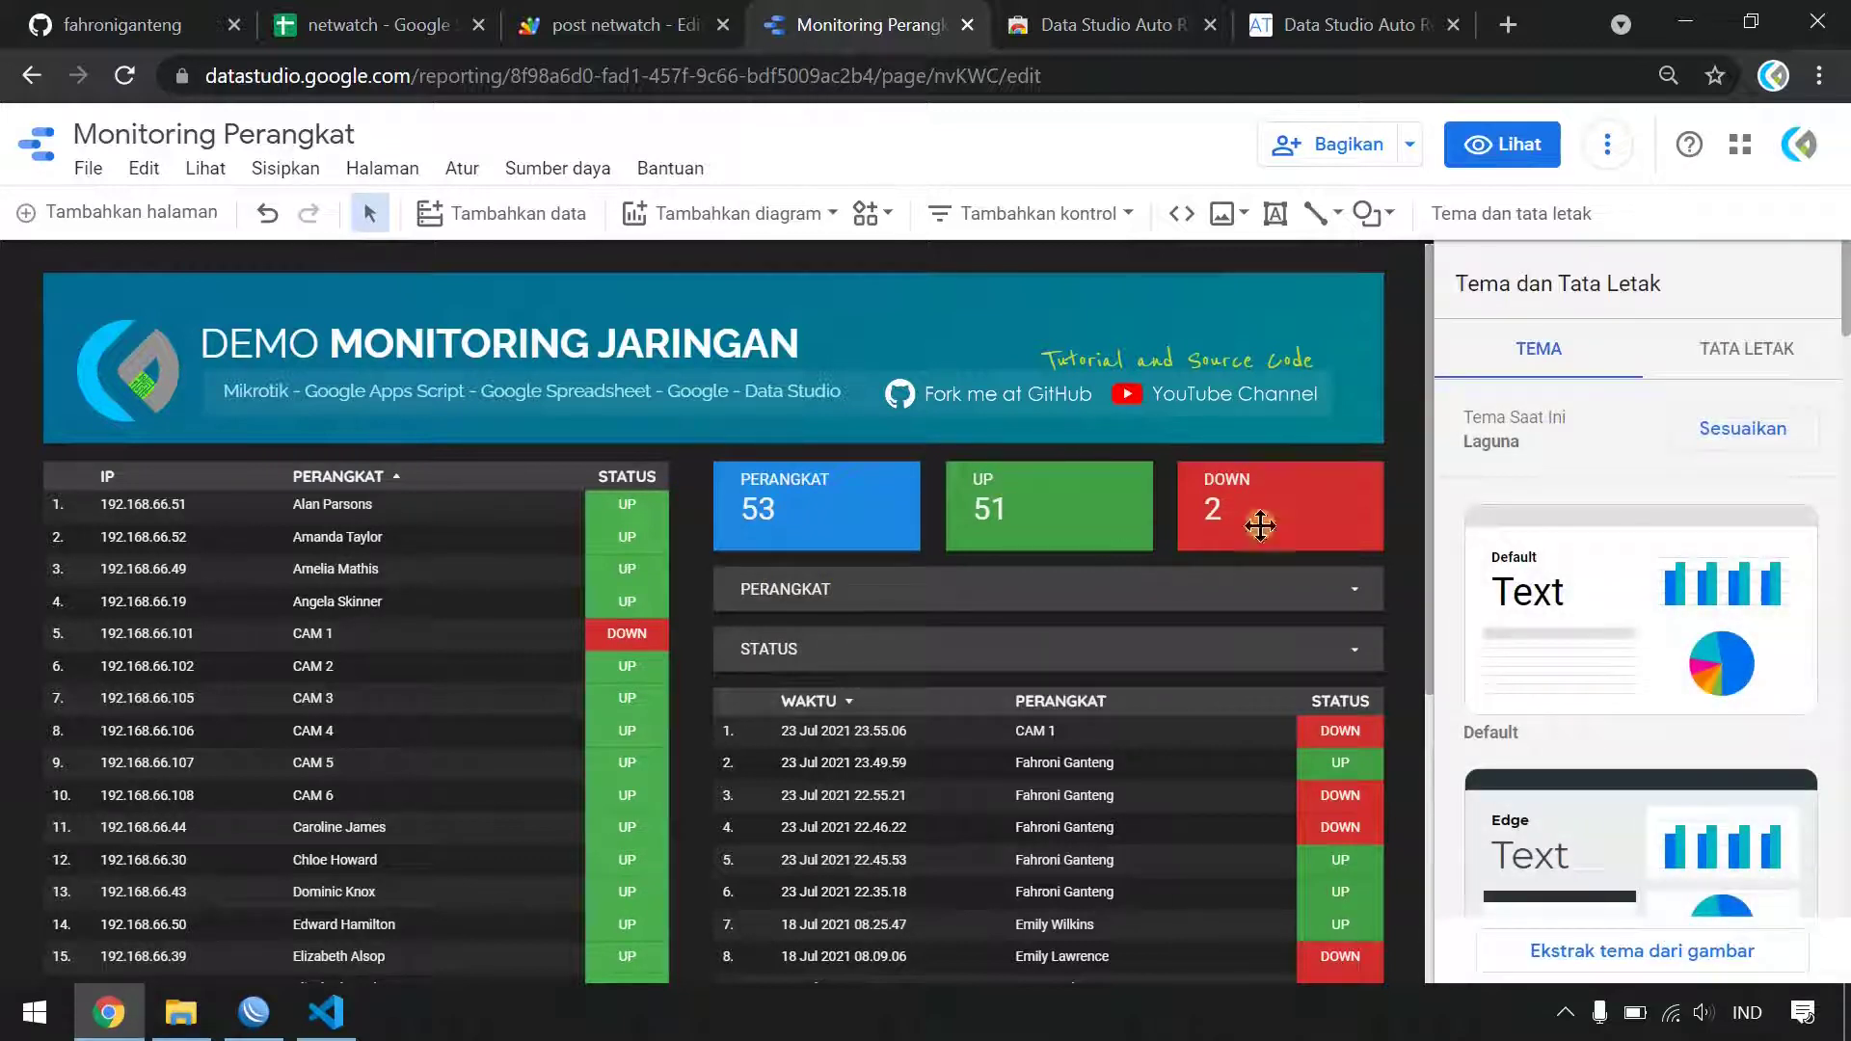
left_click(1250, 485)
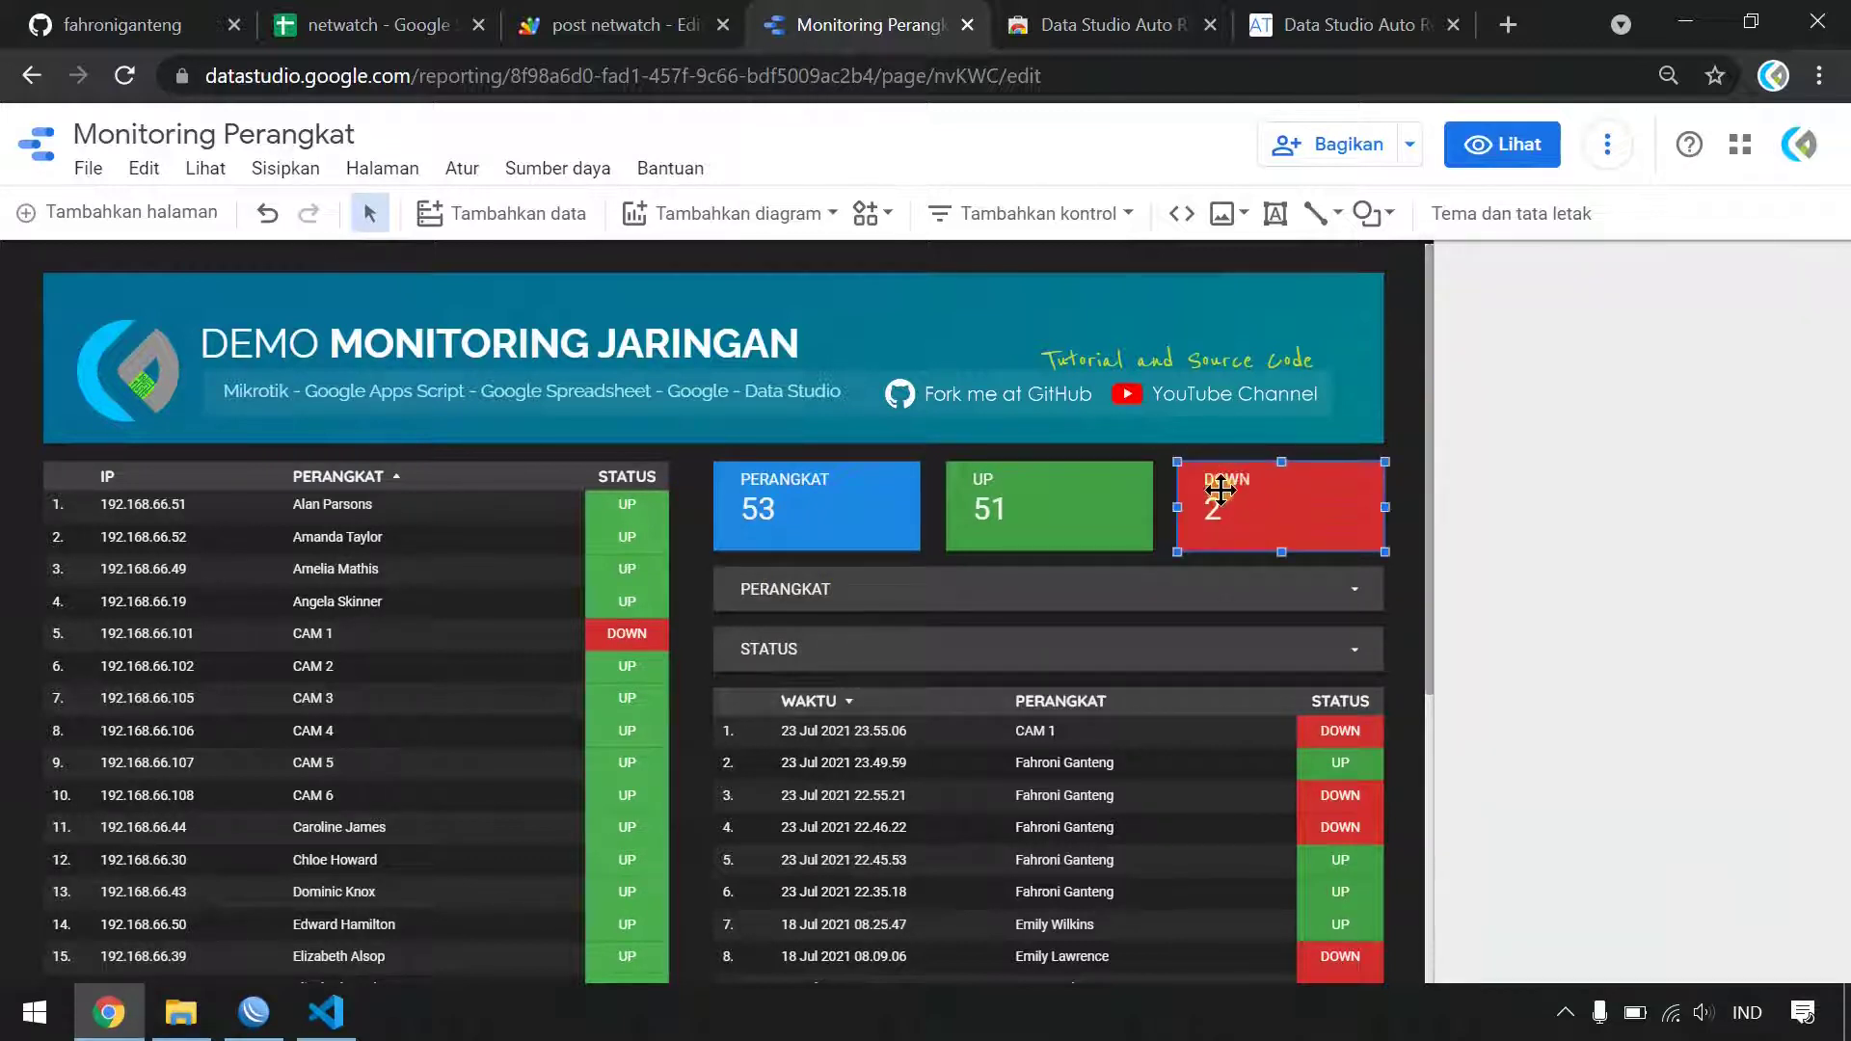
left_click(1394, 426)
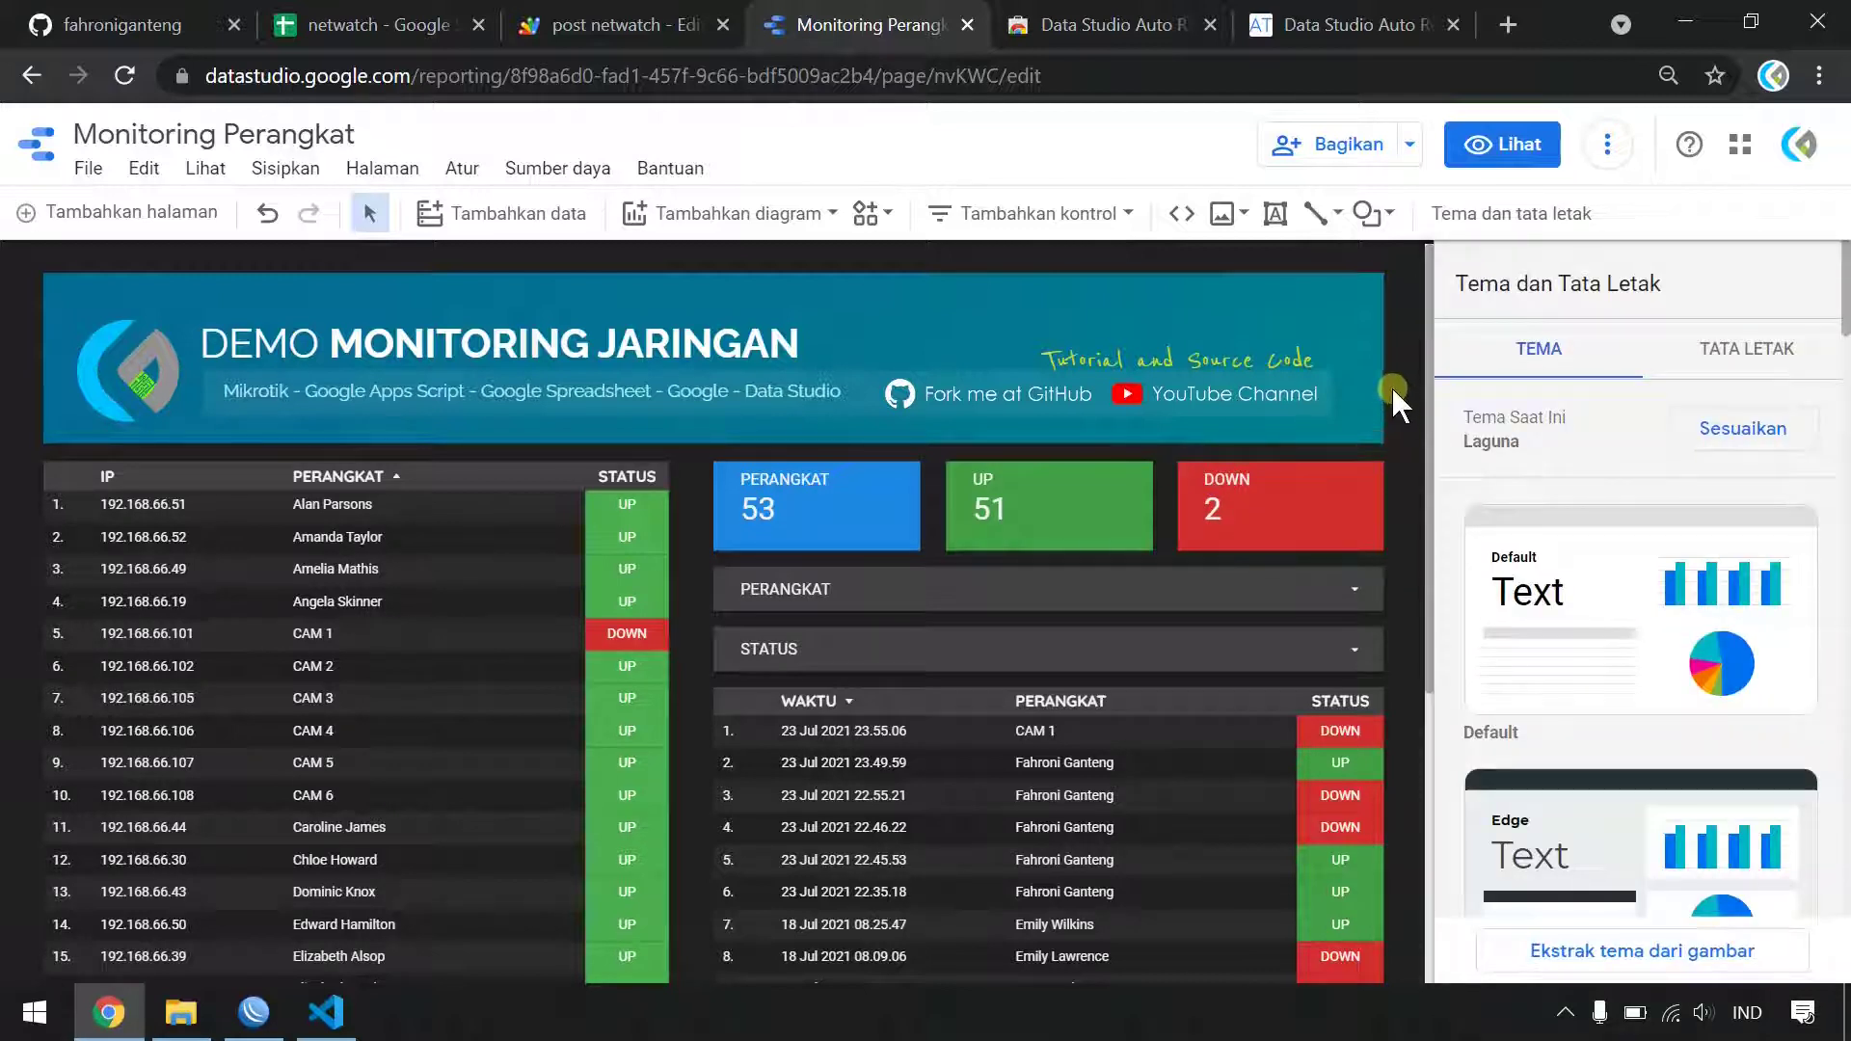
left_click(1410, 144)
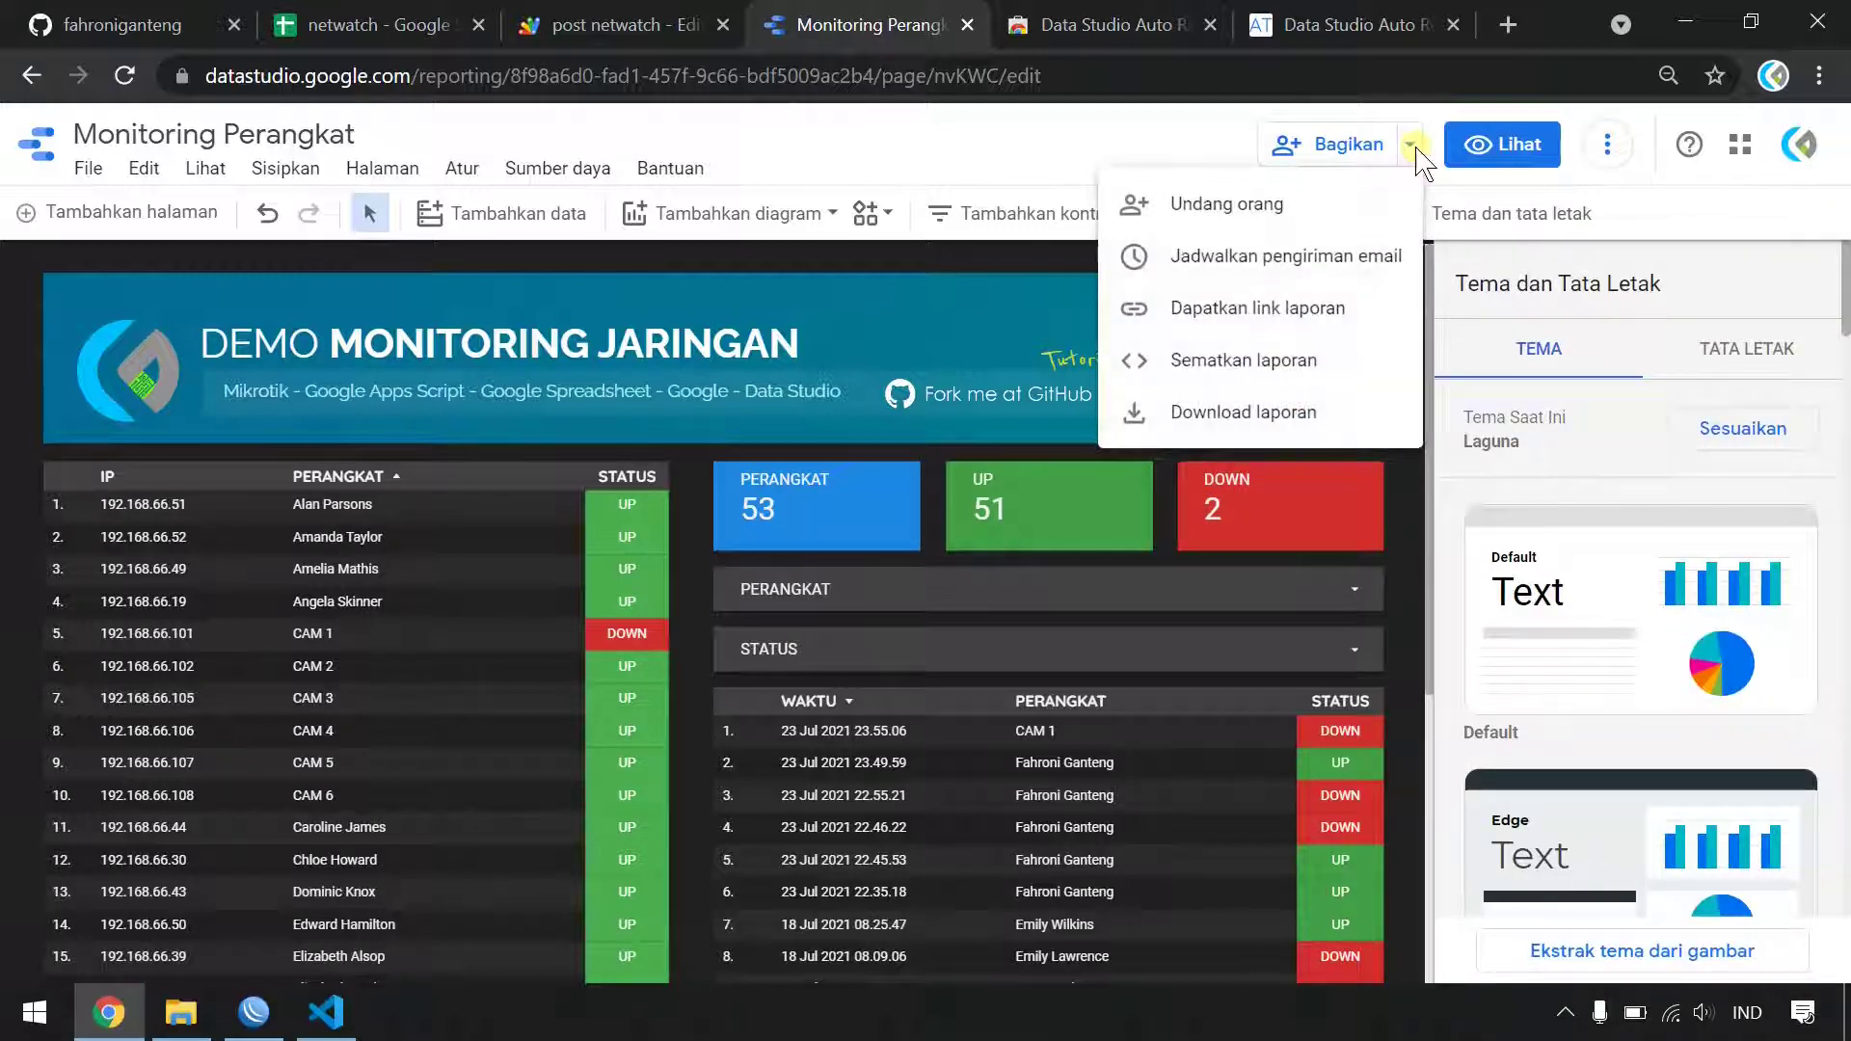
- Get the report link via Dapatkan link laporan and copy it with SALIN LINK
left_click(1231, 363)
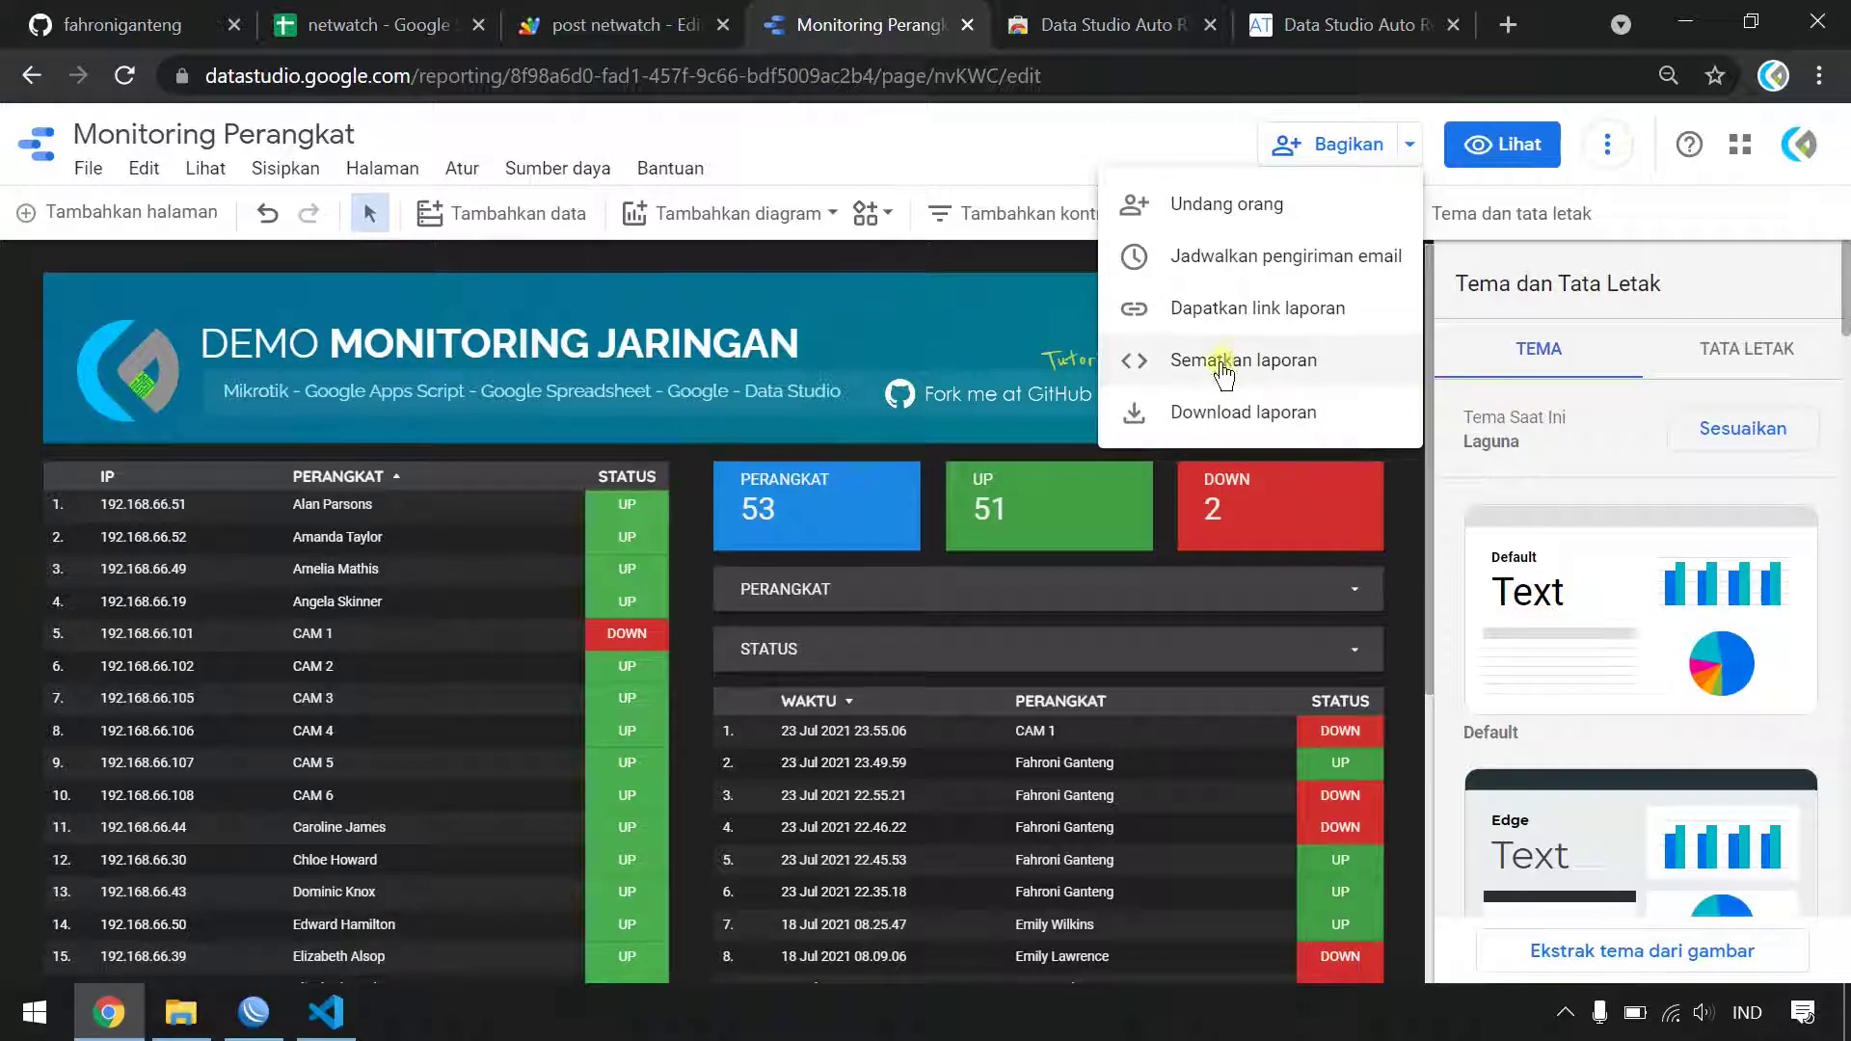
left_click(1303, 328)
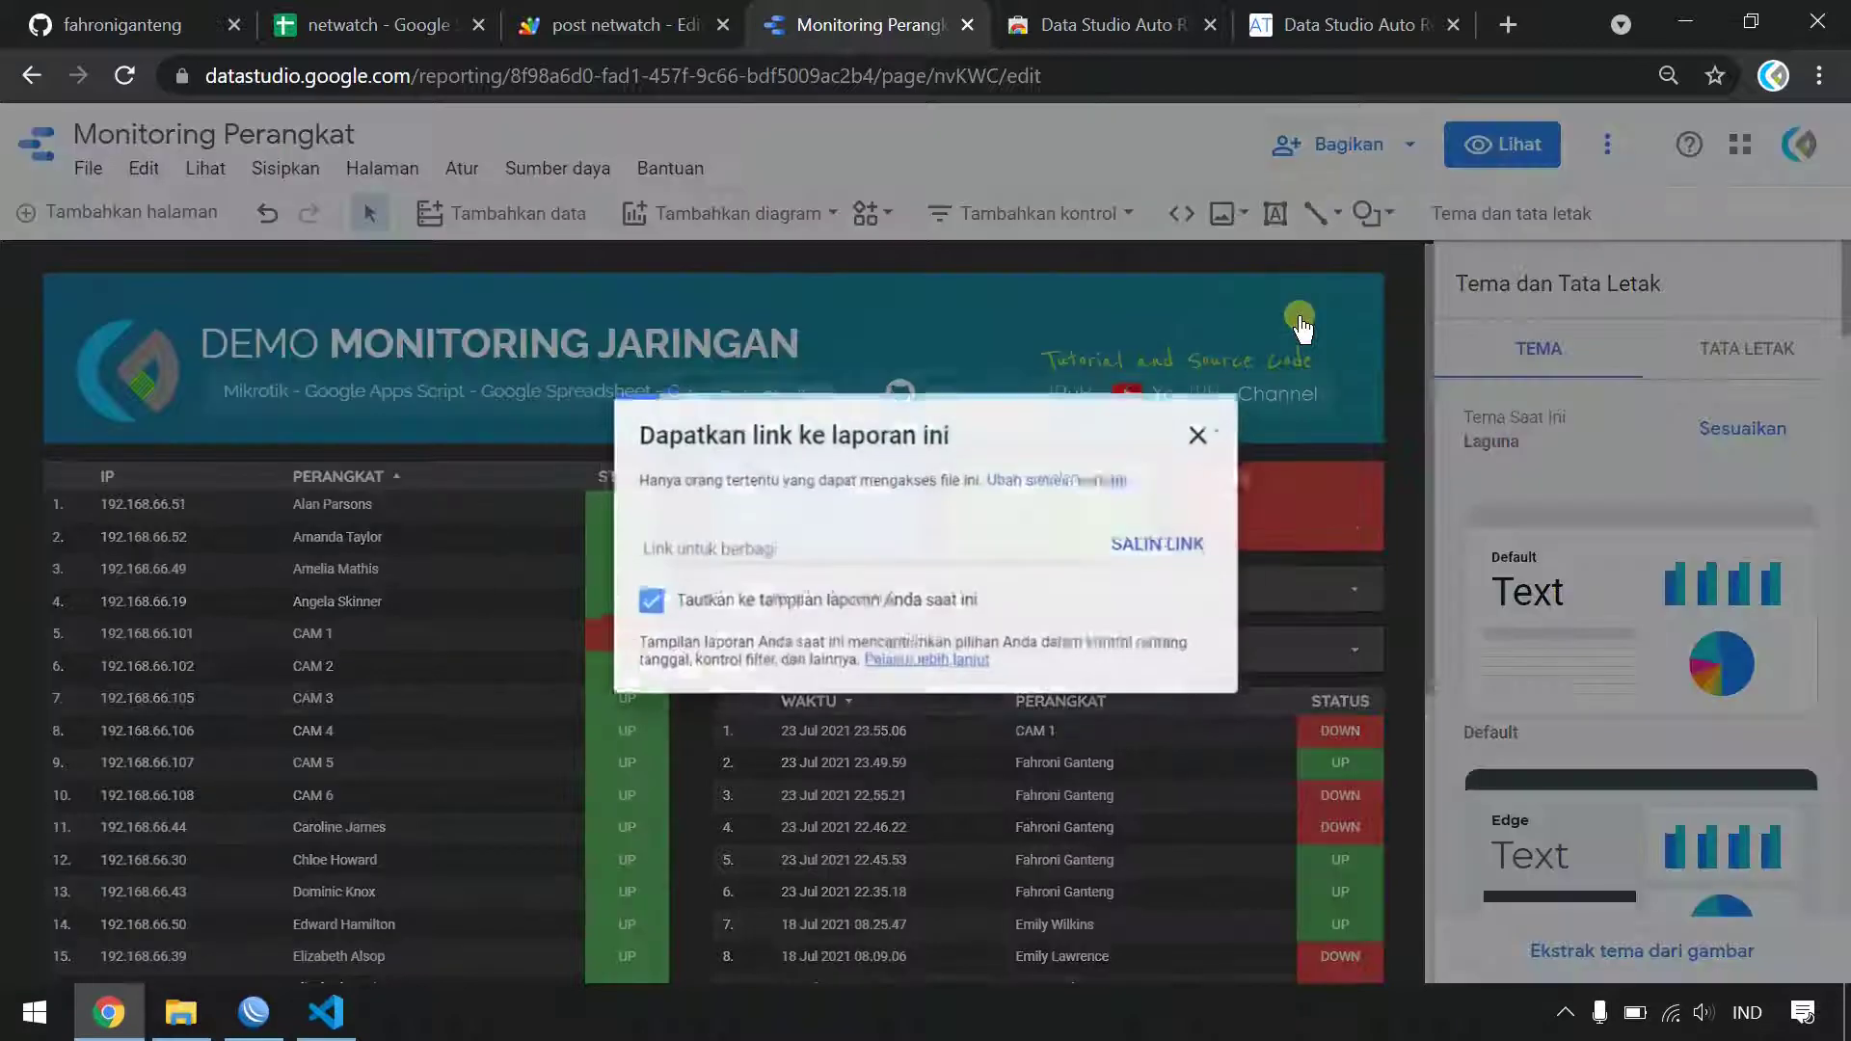
left_click(1195, 546)
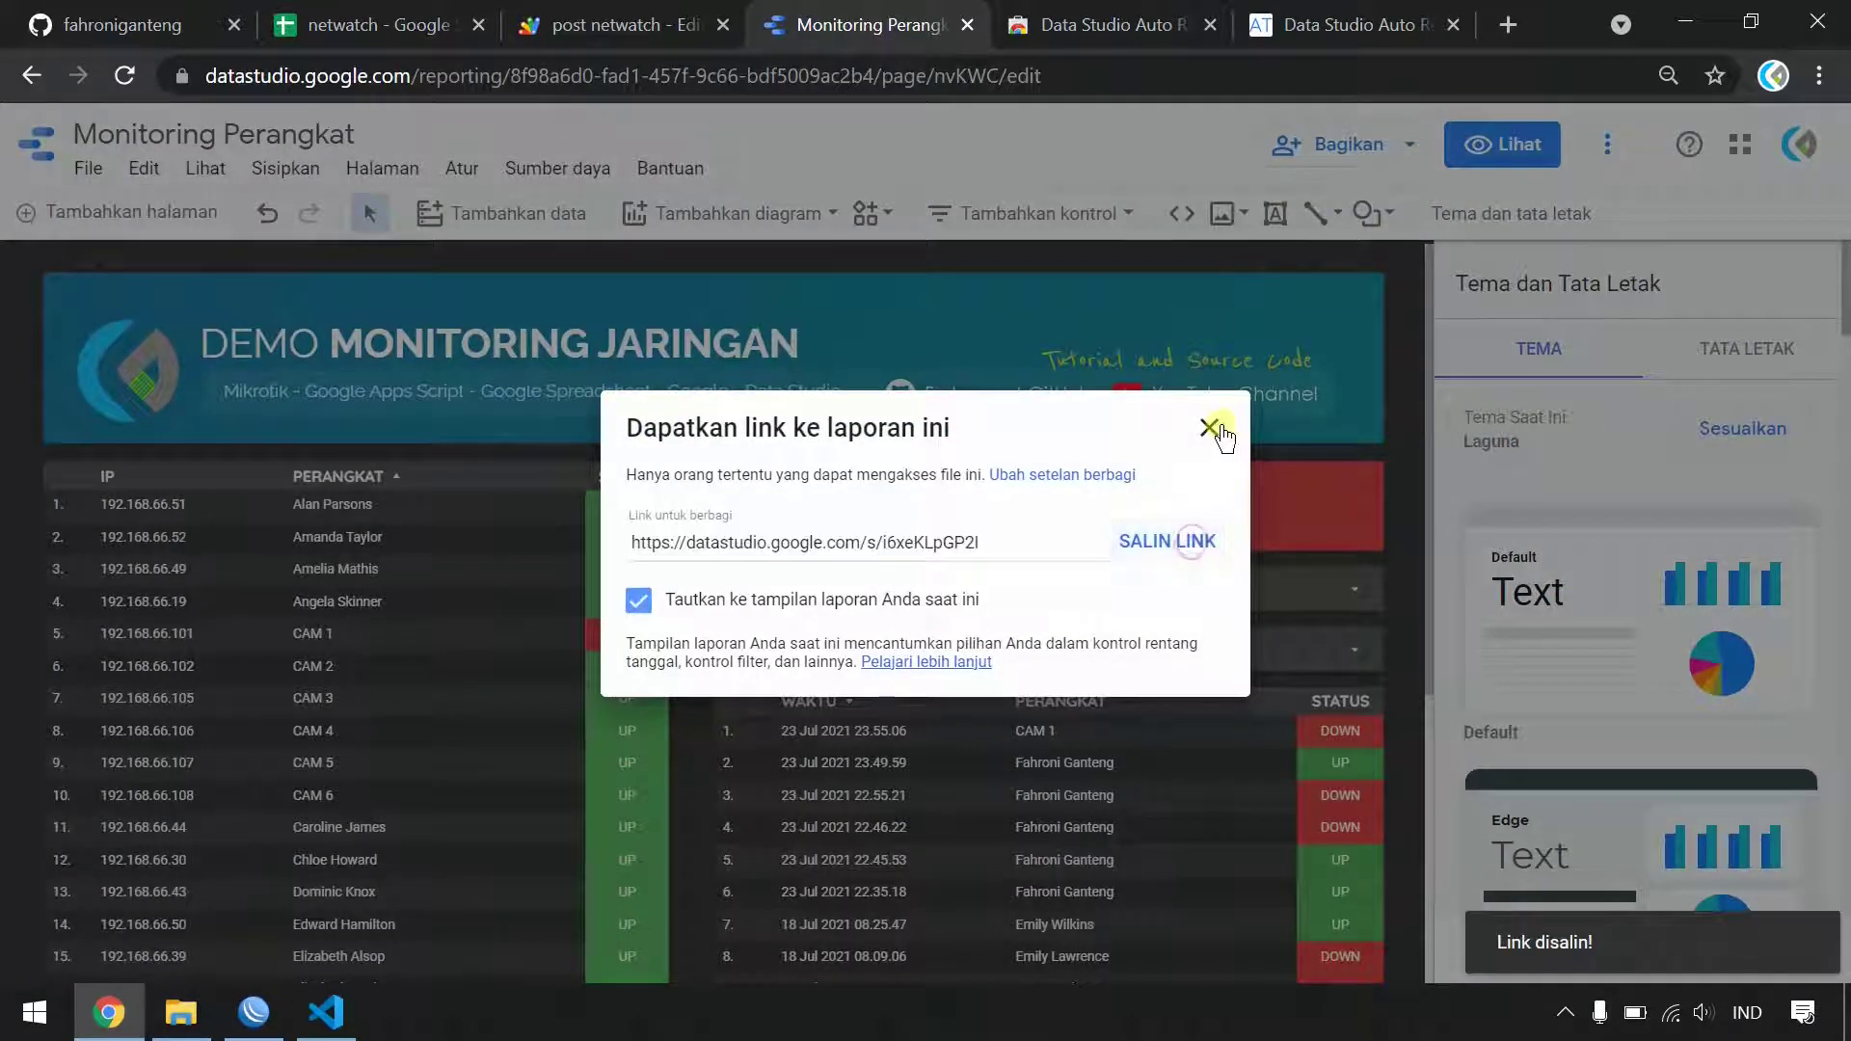
left_click(1209, 428)
- Open the copied link in an incognito window and view the dashboard full-screen
key("ctrl+shift+n")
type("https://datastudio.google.com/s/i6xeKLpGP2I")
key("Return")
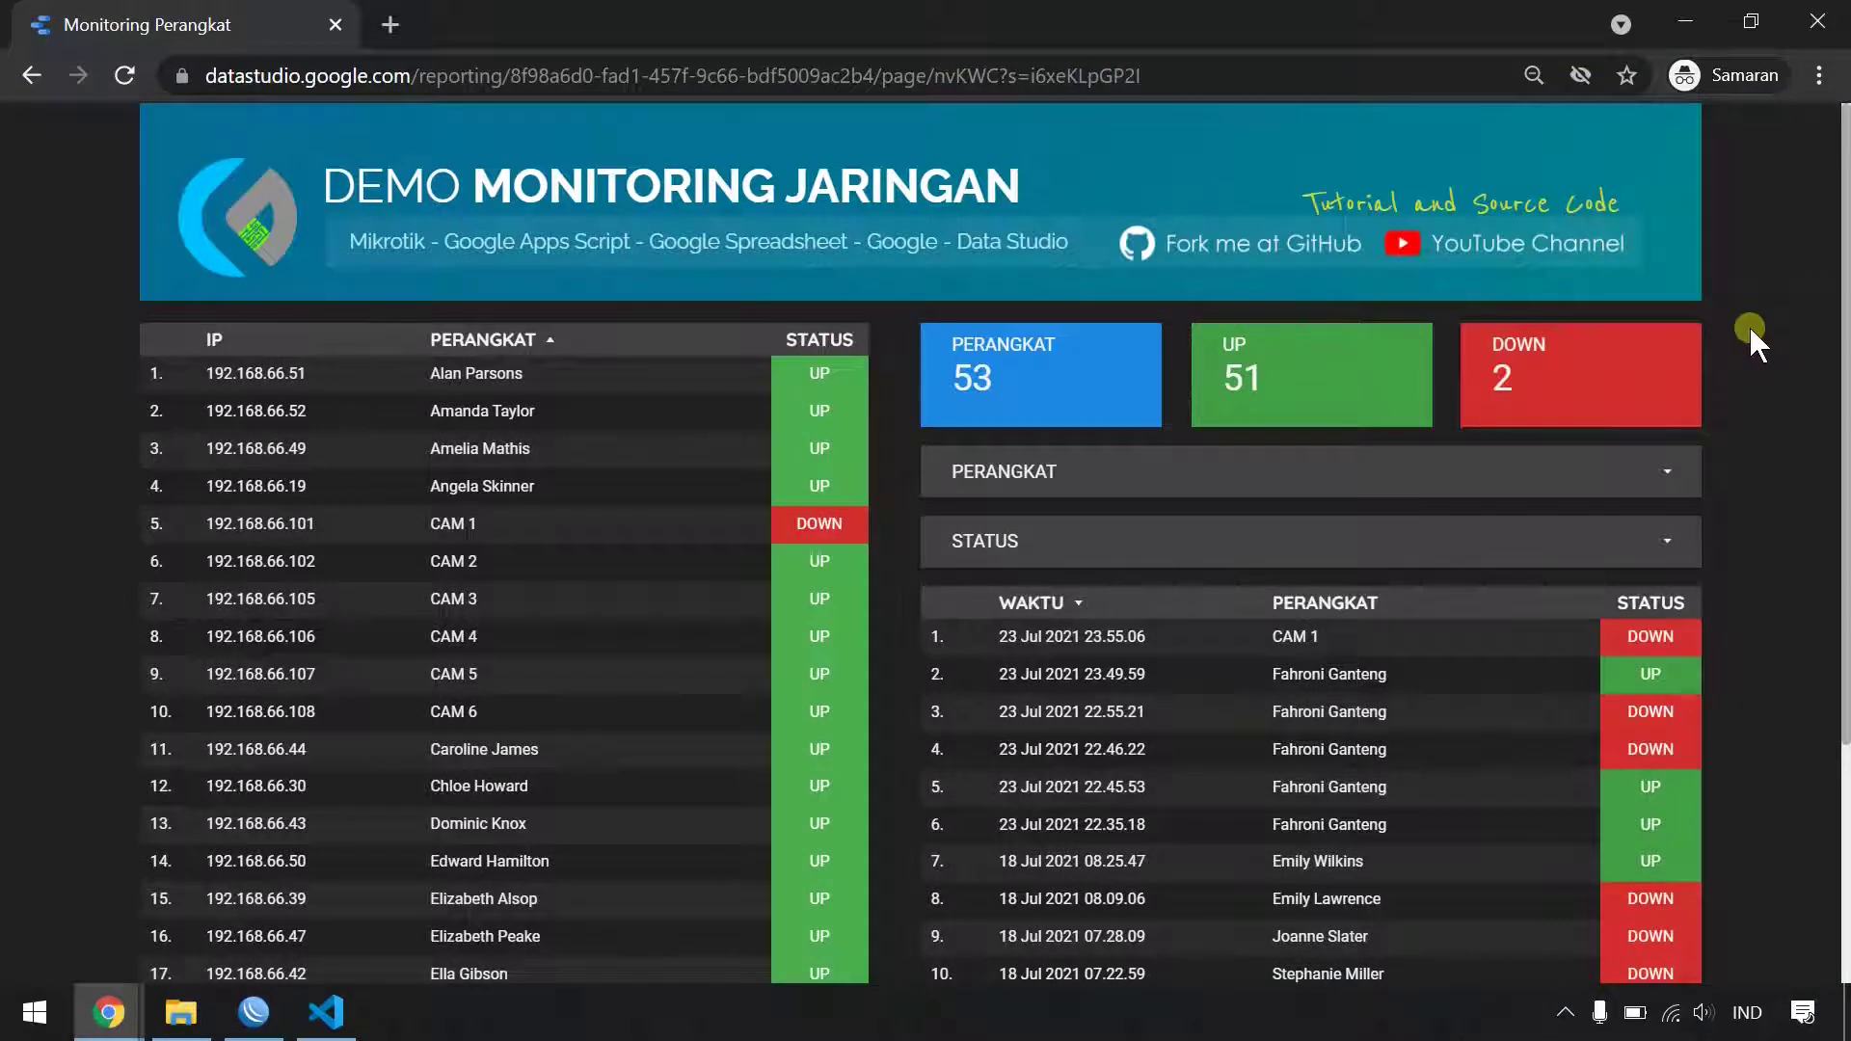
key("F11")
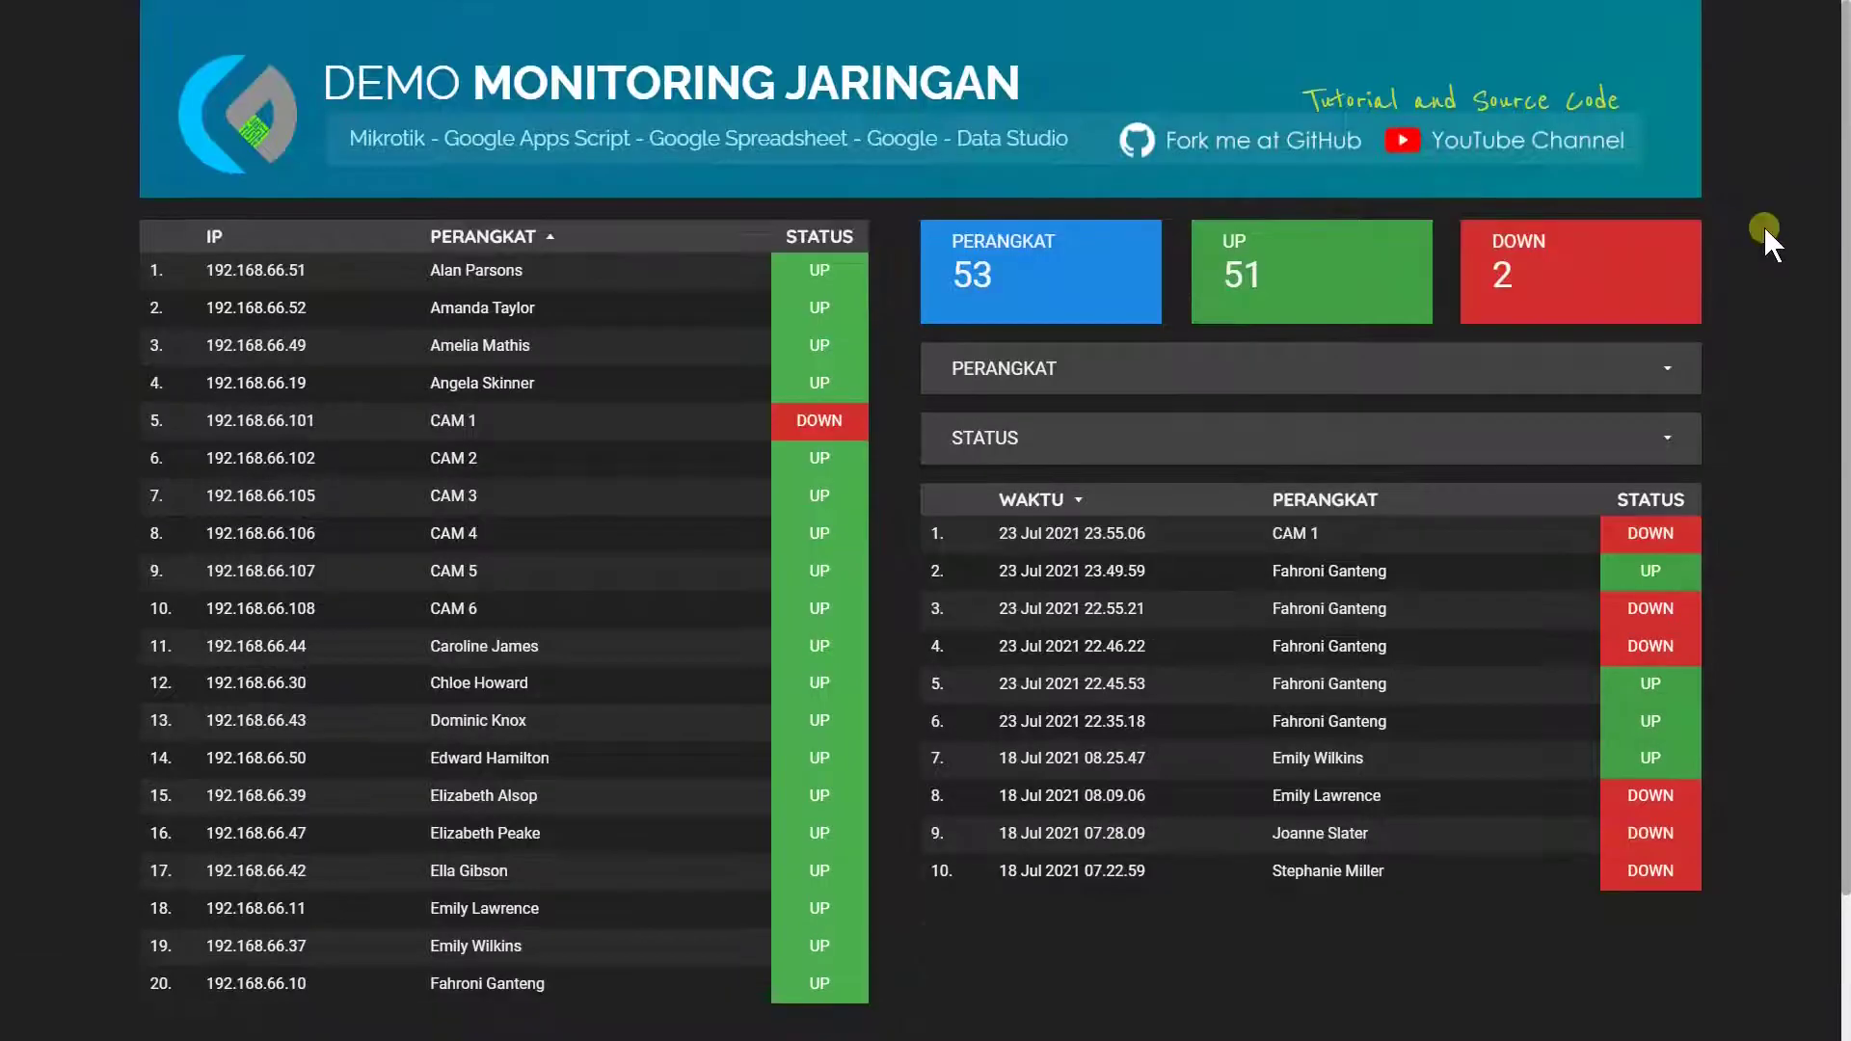